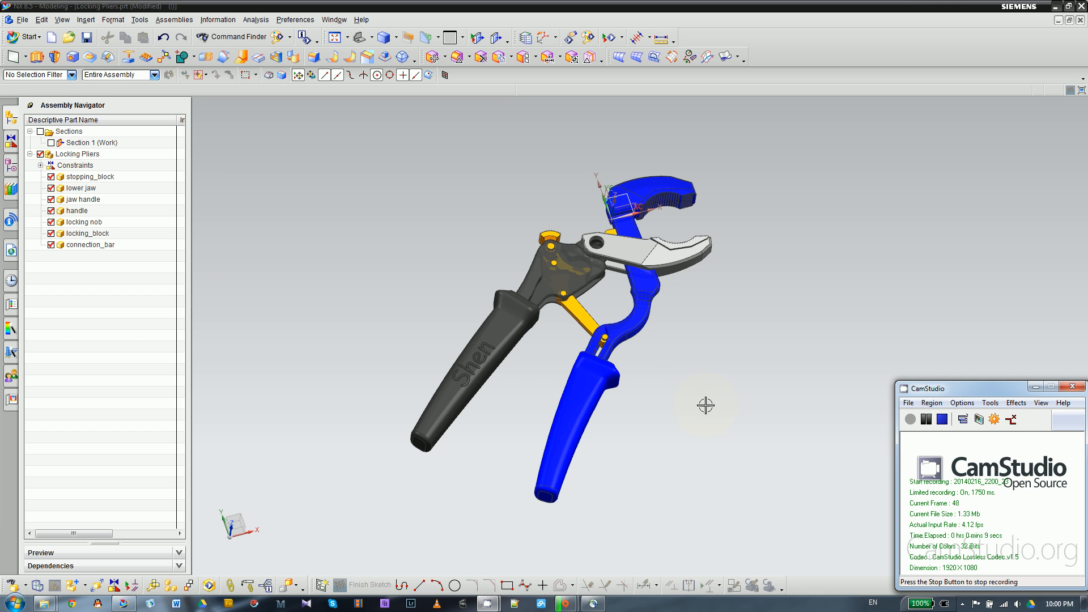
pyautogui.moveTo(707, 400); pyautogui.dragTo(705, 401, button='middle')
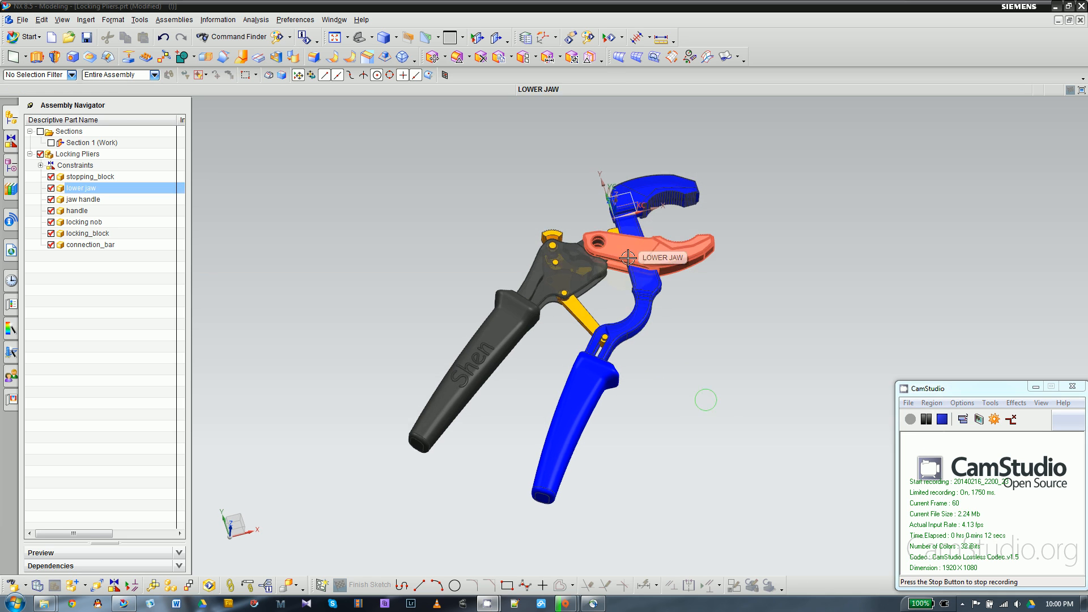
pyautogui.scroll(-4, 614, 281)
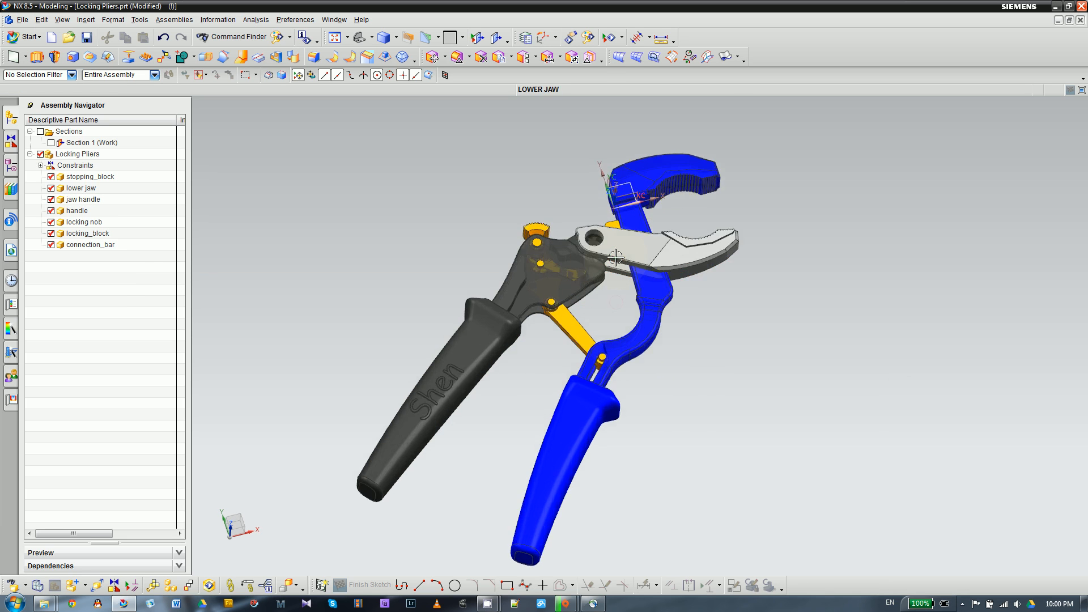
pyautogui.scroll(5, 612, 277)
pyautogui.scroll(-6, 605, 261)
pyautogui.scroll(5, 605, 261)
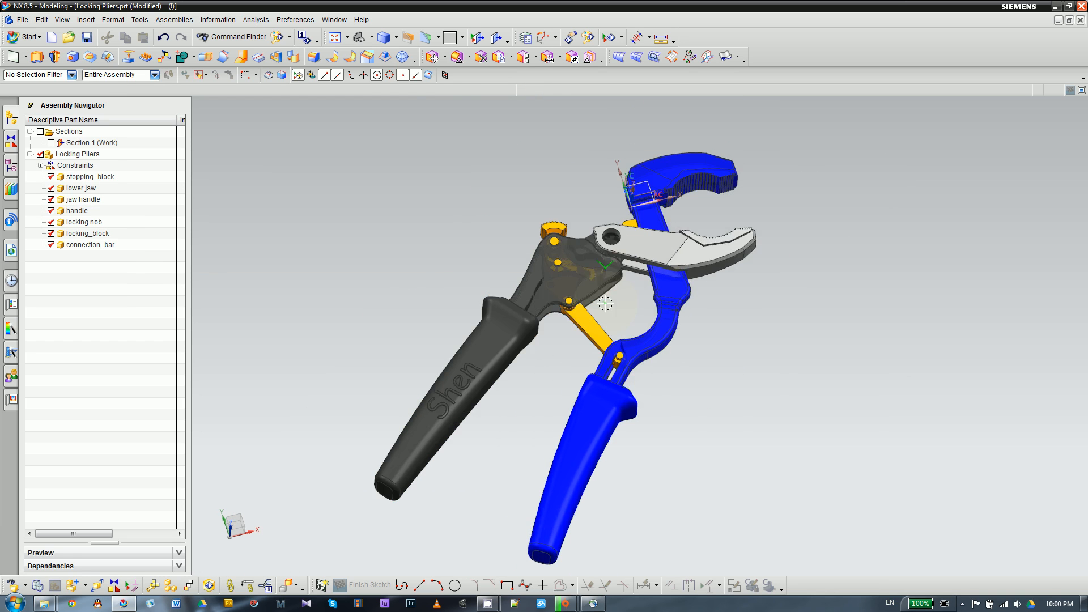
pyautogui.moveTo(605, 261); pyautogui.dragTo(537, 180, button='middle')
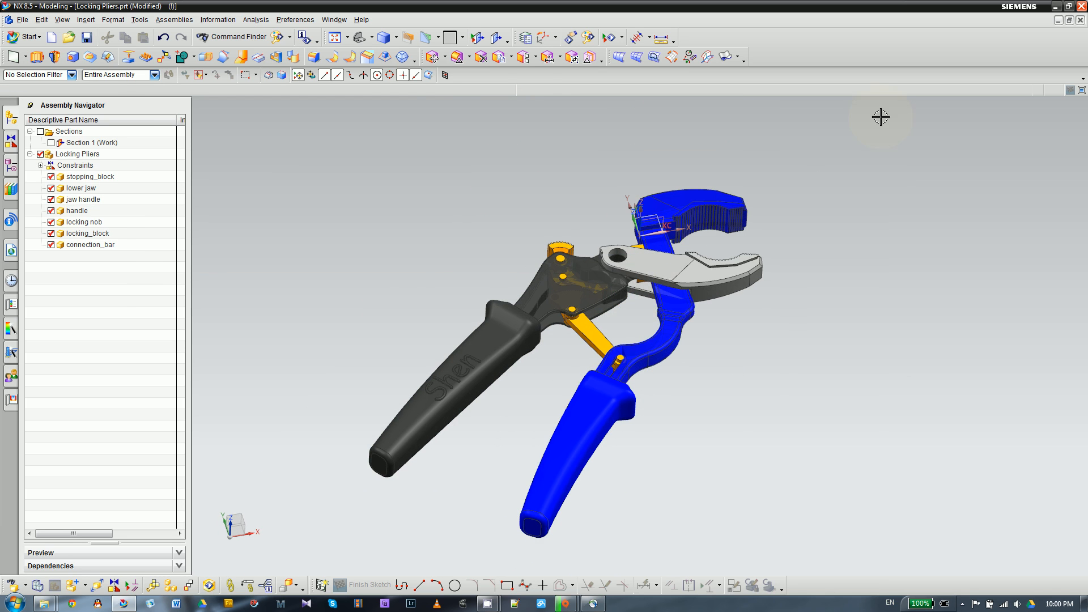
# - Close the Locking Pliers assembly together with its components
pyautogui.click(1079, 20)
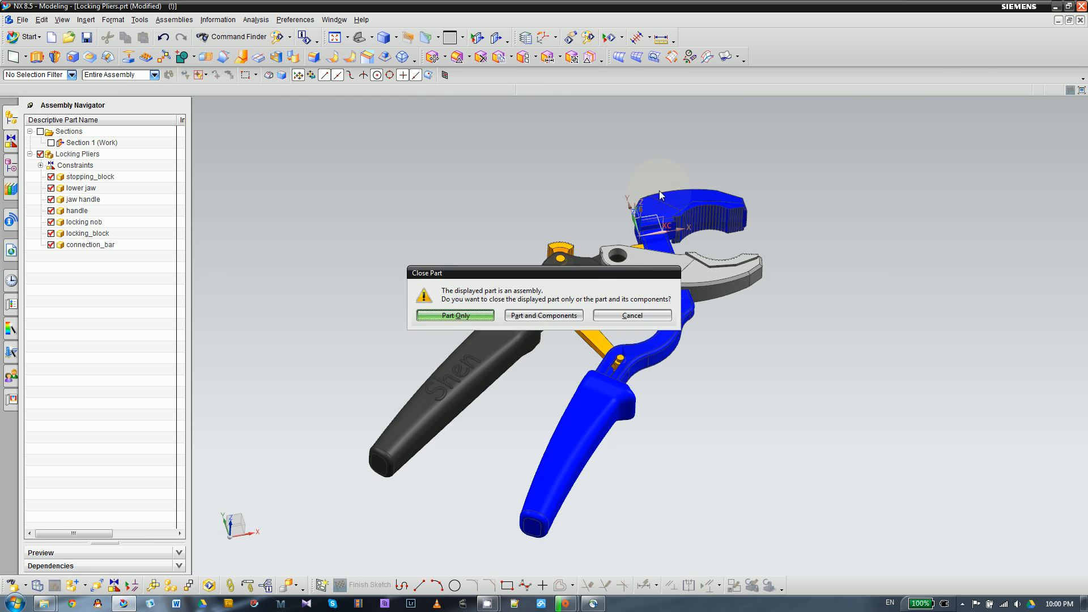
pyautogui.click(545, 317)
pyautogui.click(549, 323)
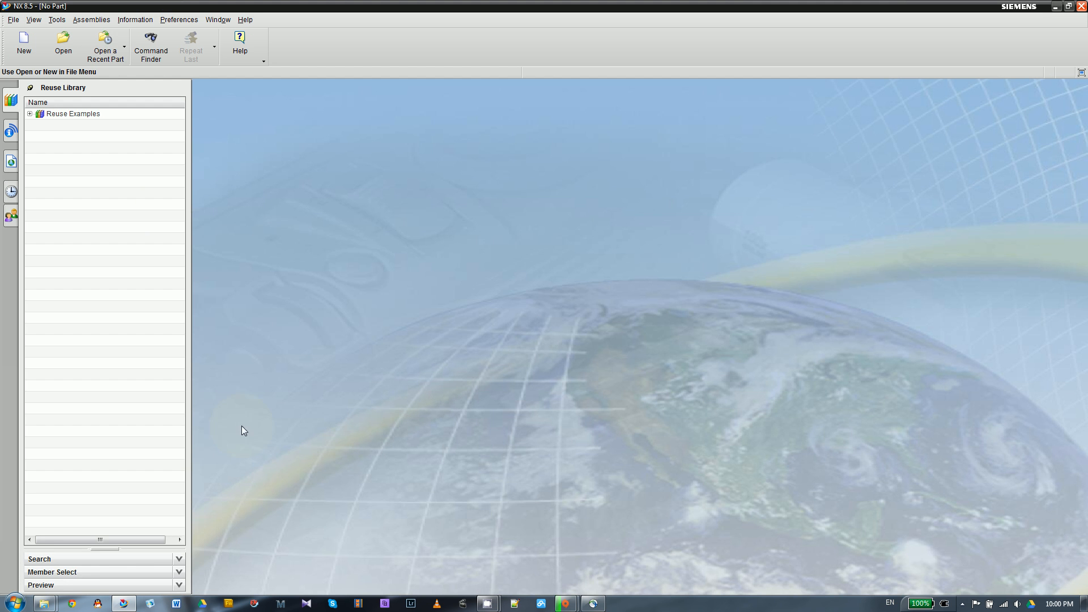
# - Switch to Windows Explorer and review the pliers part files in New folder, then return to NX
pyautogui.click(44, 605)
pyautogui.click(196, 549)
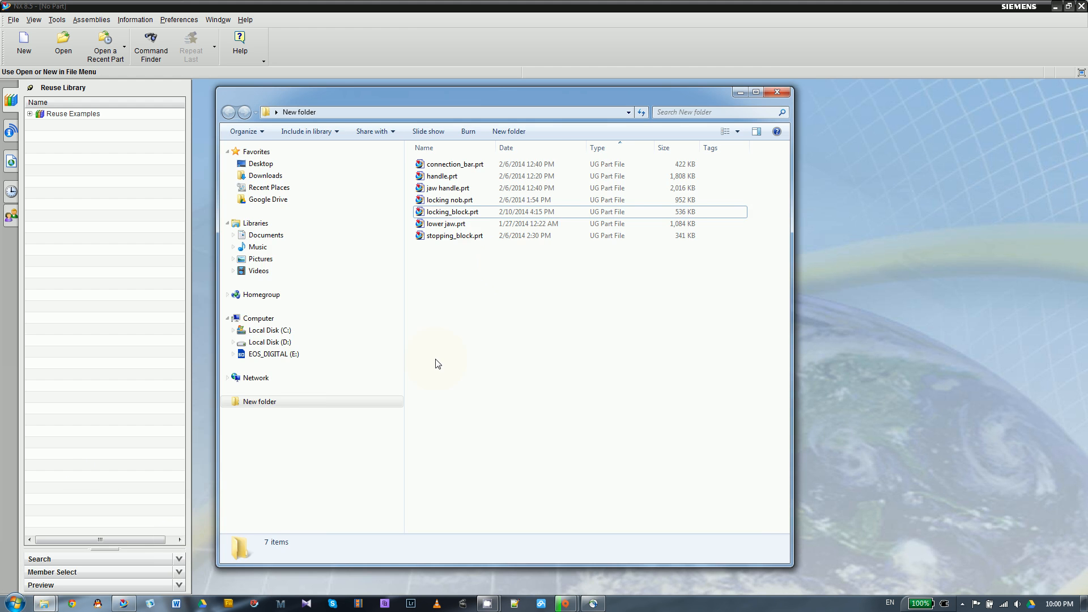
pyautogui.moveTo(457, 90); pyautogui.dragTo(427, 63)
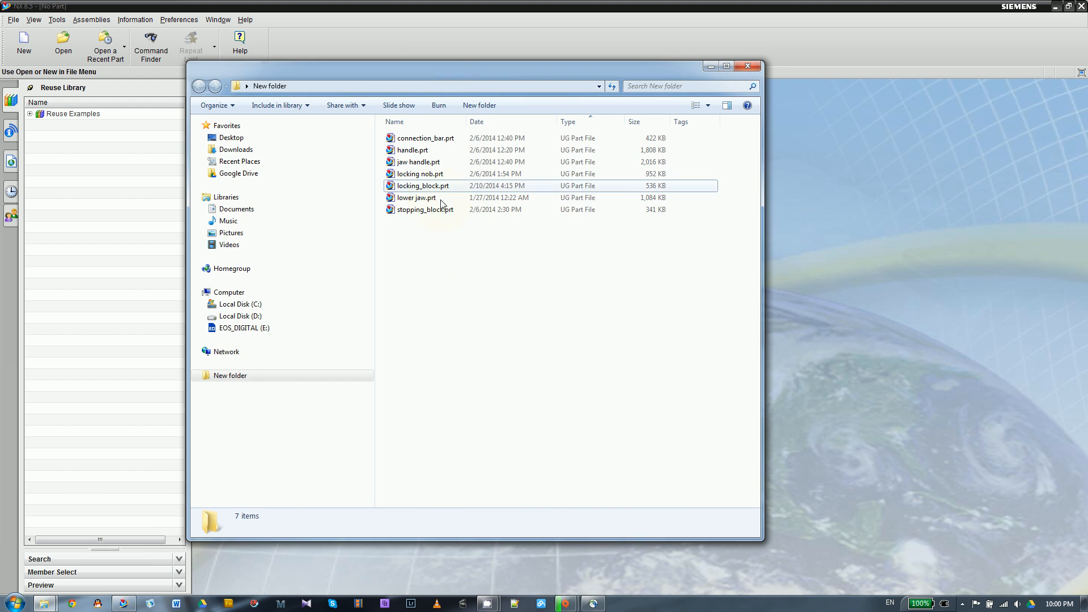
pyautogui.hotkey('ctrl', 'a')
pyautogui.click(441, 238)
pyautogui.click(799, 250)
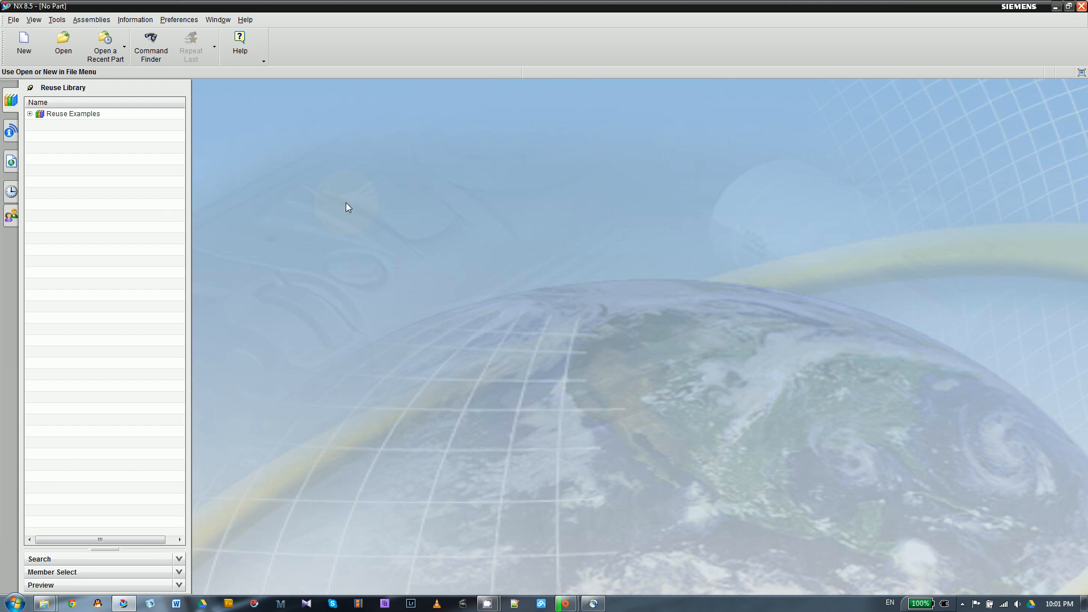
# - Start a new file based on the Assembly template with units in inches
pyautogui.click(17, 52)
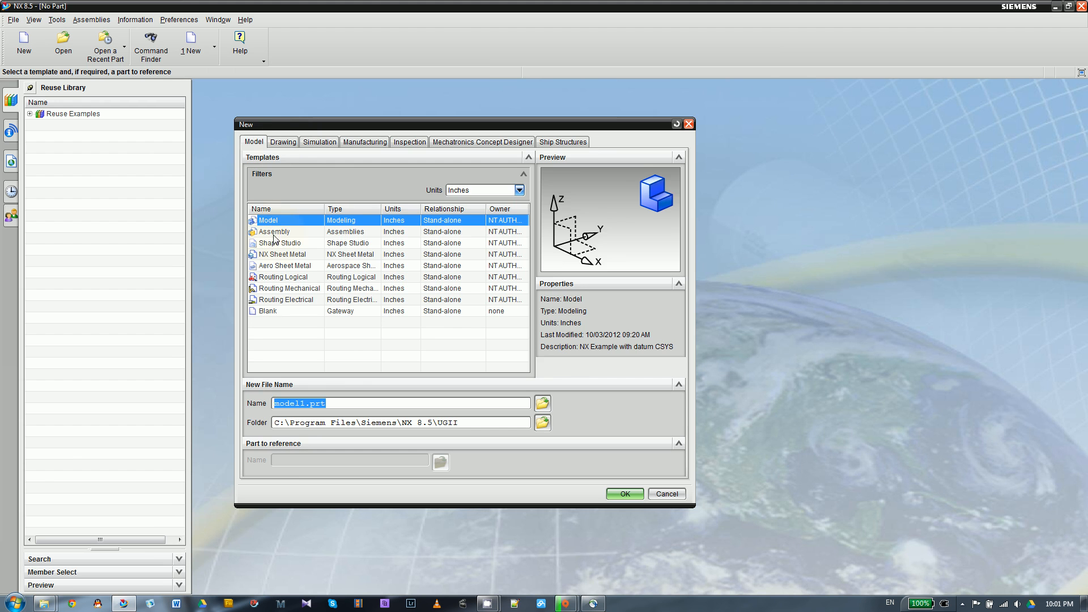
pyautogui.click(292, 231)
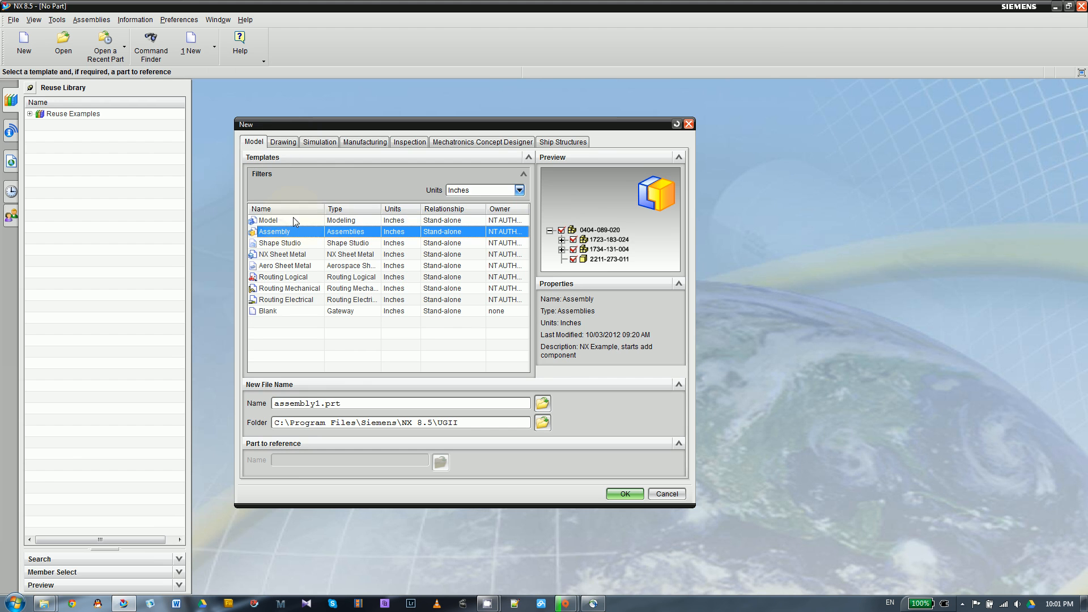
pyautogui.click(478, 191)
pyautogui.click(463, 213)
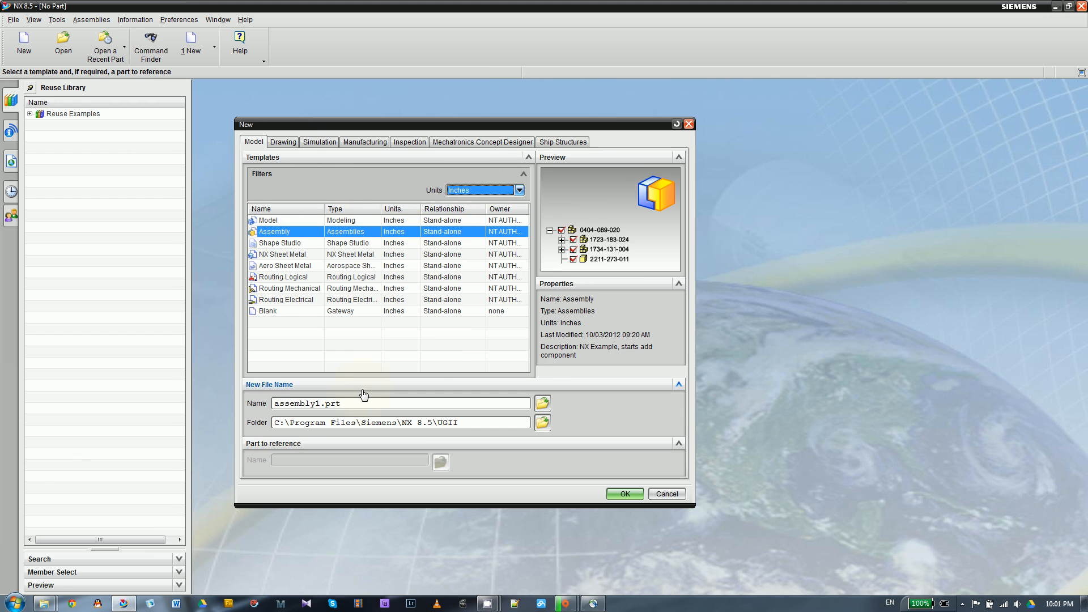
pyautogui.click(345, 404)
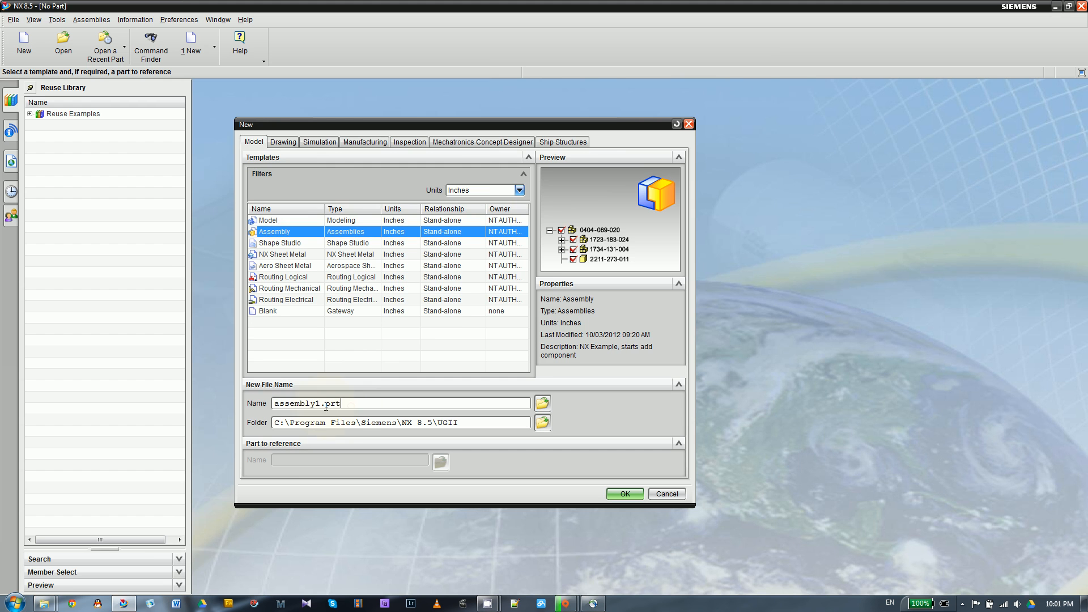
pyautogui.click(353, 404)
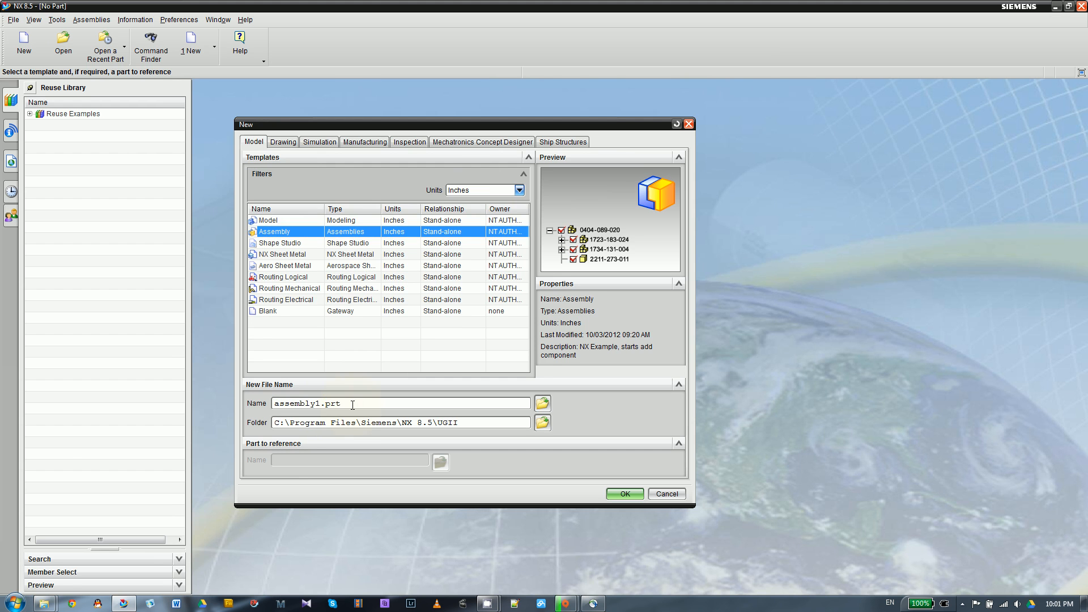
pyautogui.click(453, 221)
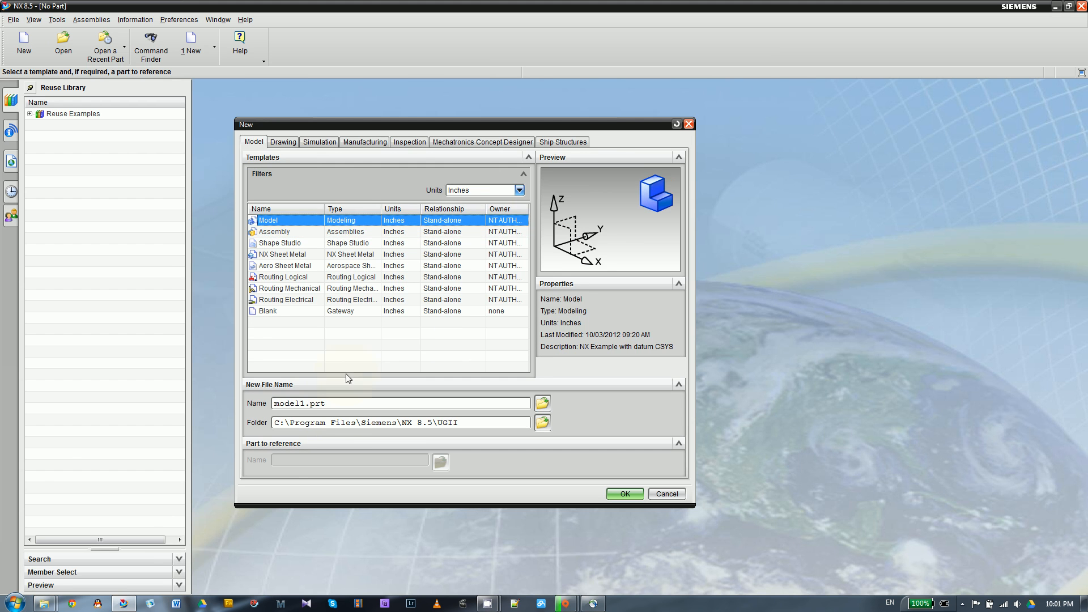
pyautogui.click(337, 230)
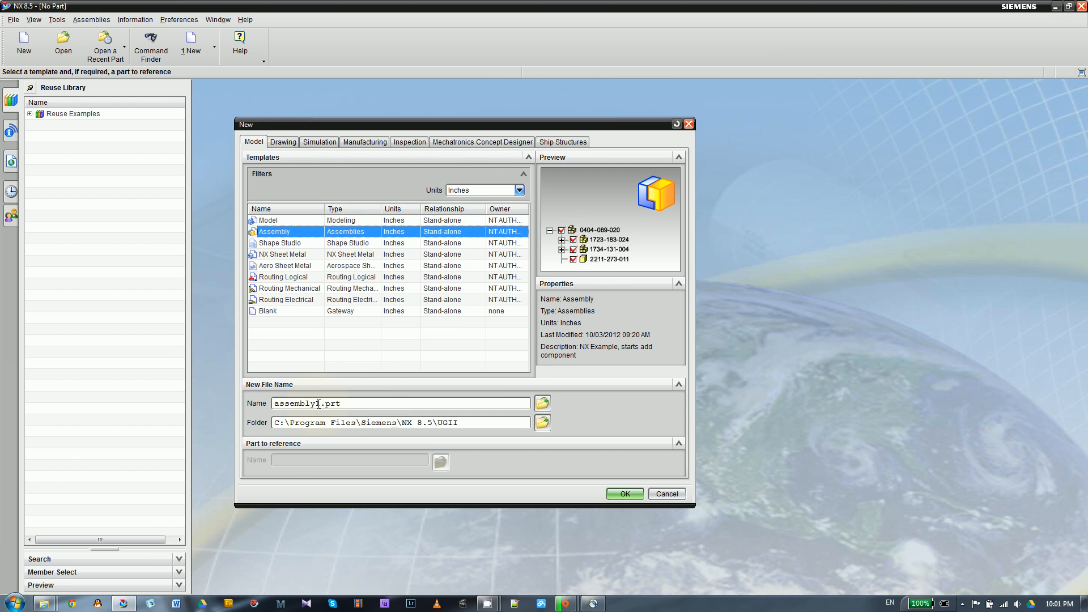
# - Name the new assembly file assembly_lock_pliers.prt
pyautogui.moveTo(315, 403); pyautogui.dragTo(322, 404)
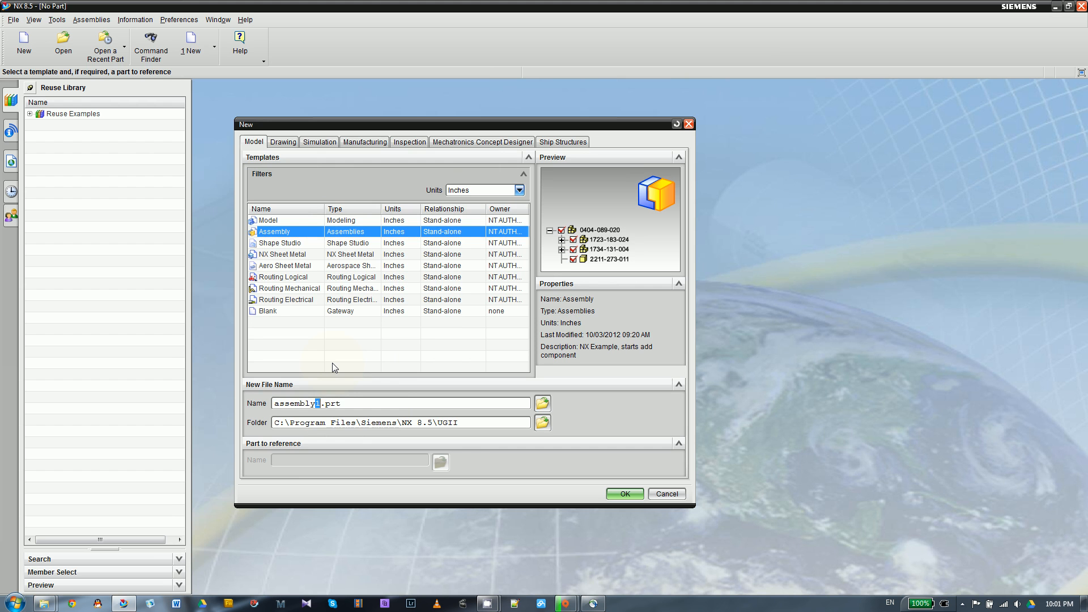
pyautogui.write('_lock')
pyautogui.write('_f')
pyautogui.press('BackSpace')
pyautogui.write('pliers')
# - Set the file's location to New folder on the Desktop and create the assembly
pyautogui.click(542, 423)
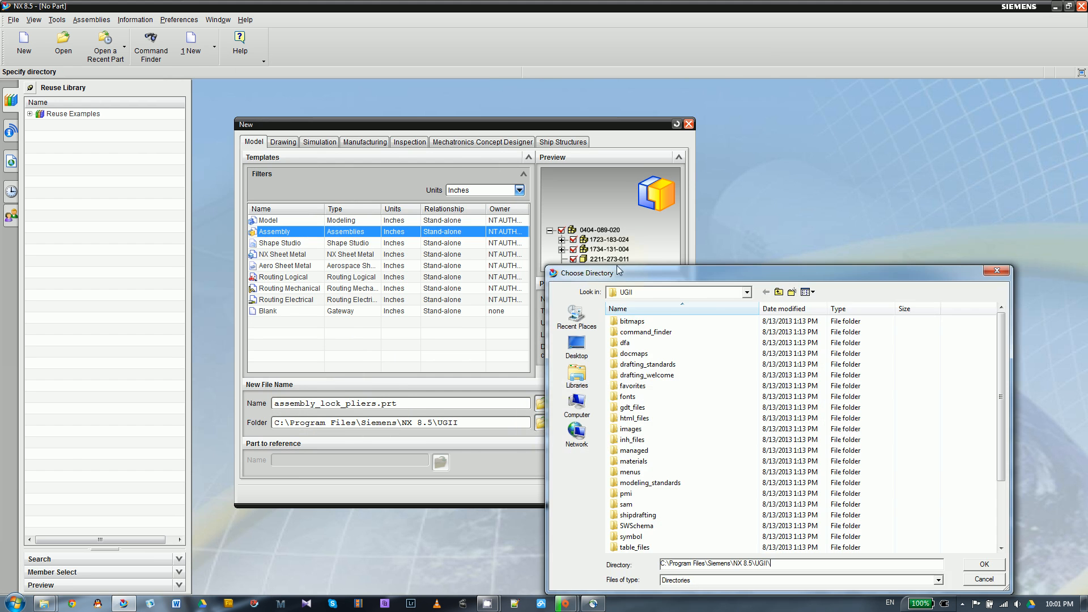
pyautogui.moveTo(616, 267); pyautogui.dragTo(484, 125)
pyautogui.click(445, 201)
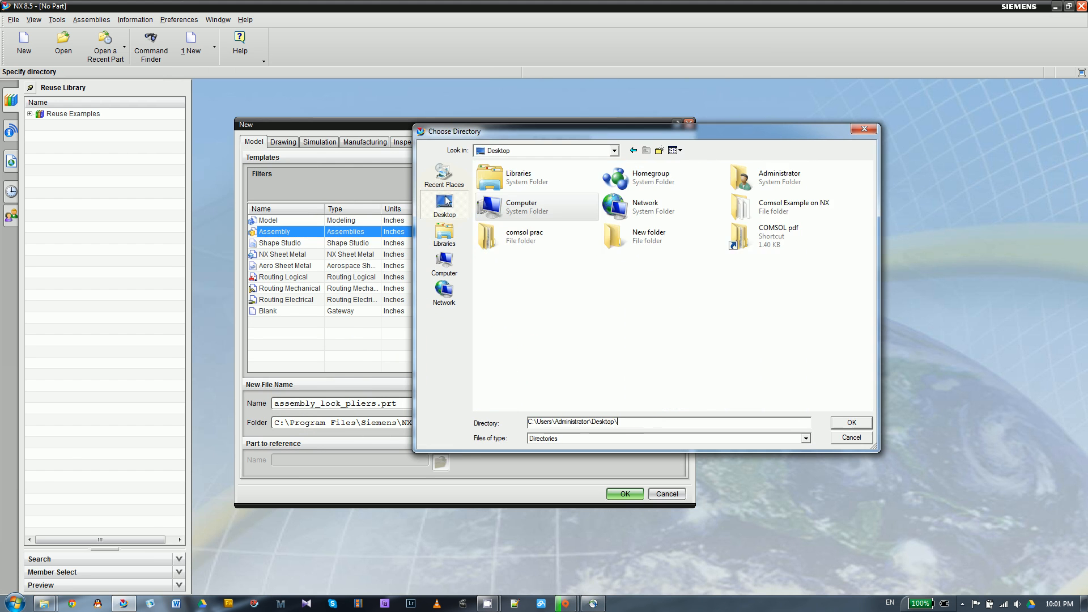
pyautogui.doubleClick(617, 235)
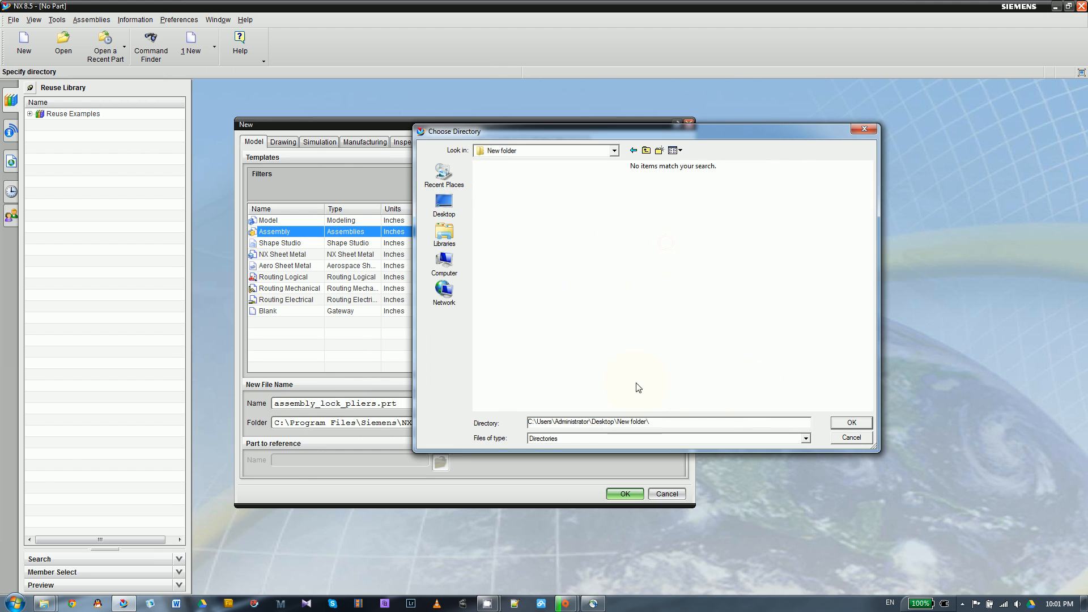
pyautogui.click(850, 423)
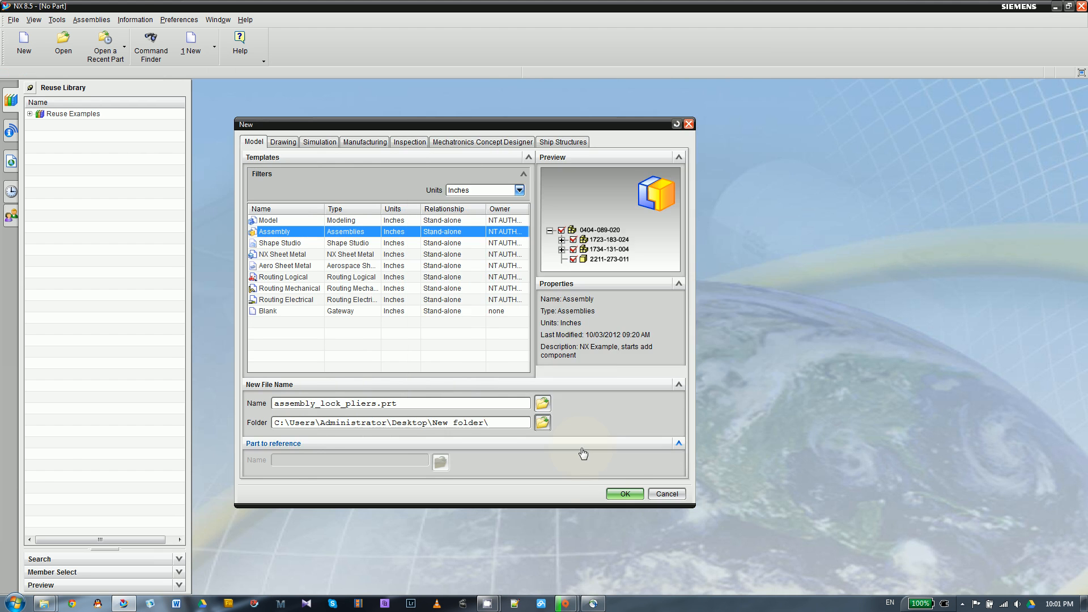
pyautogui.click(621, 493)
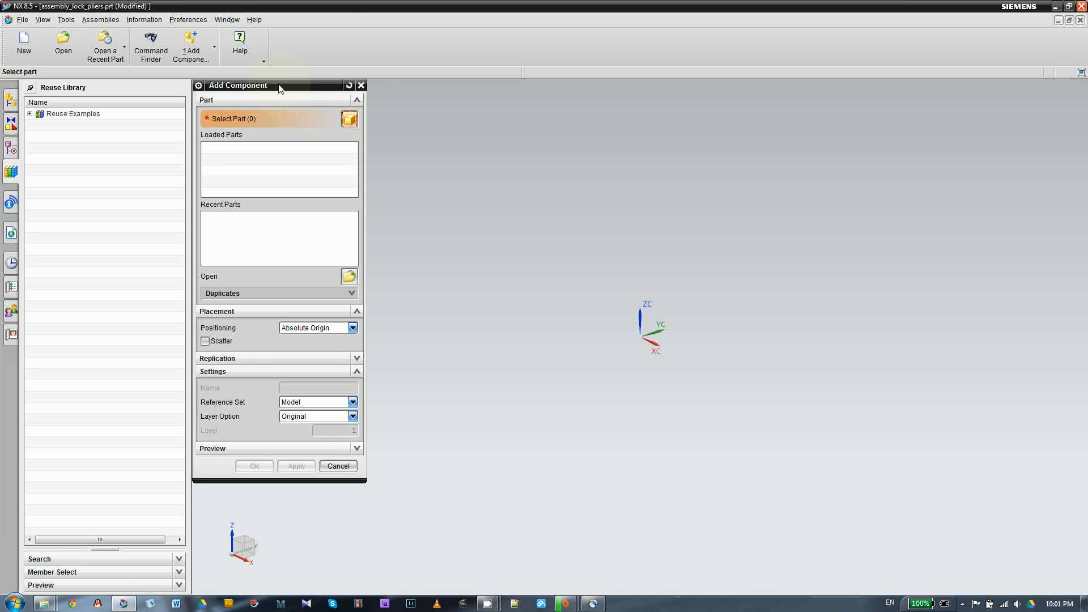
# - Add jaw handle.prt as a component at the absolute origin with the Model reference set, and enter the Modeling application
pyautogui.click(225, 21)
pyautogui.click(442, 46)
pyautogui.click(349, 277)
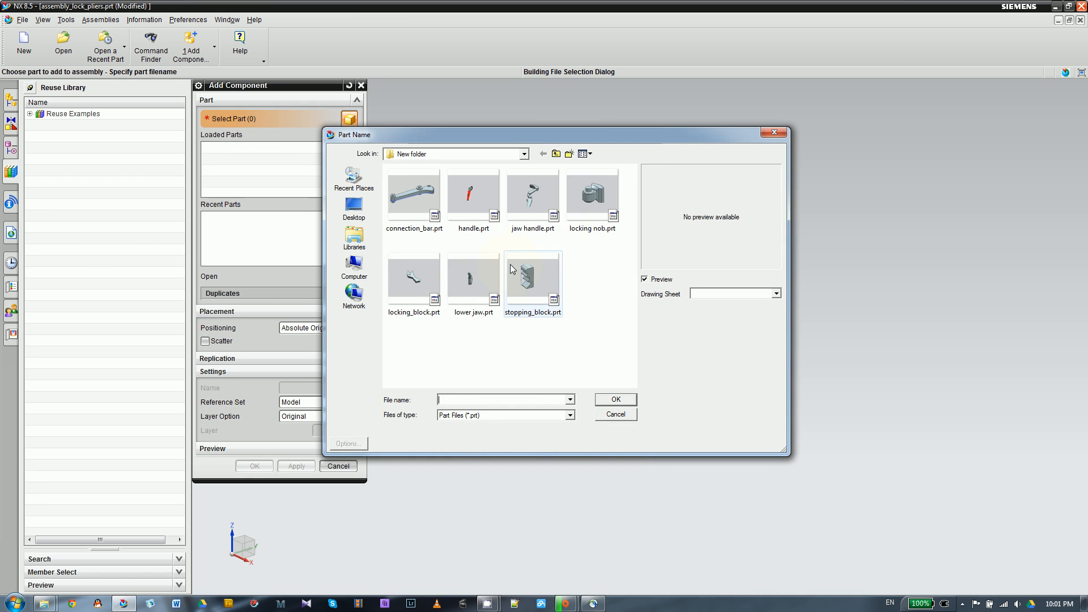
pyautogui.click(527, 201)
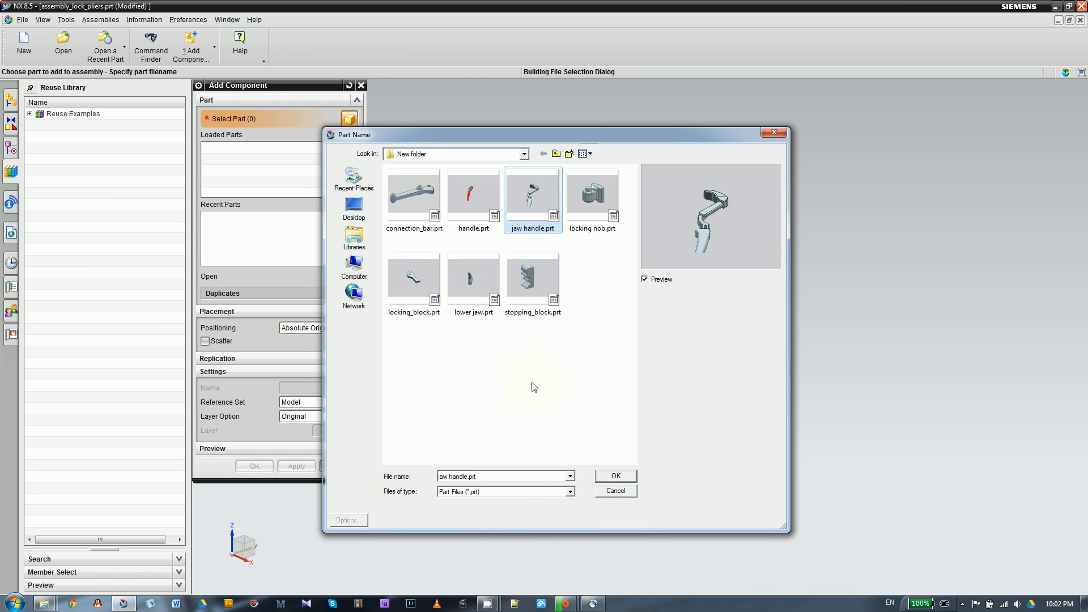
pyautogui.moveTo(512, 137); pyautogui.dragTo(538, 116)
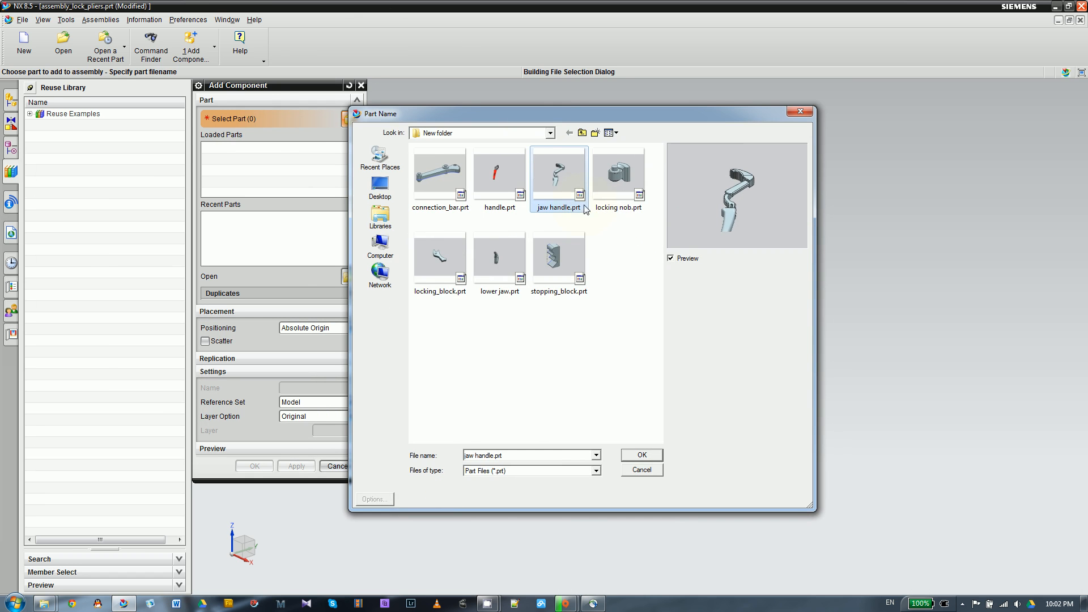
pyautogui.moveTo(631, 303); pyautogui.dragTo(407, 152)
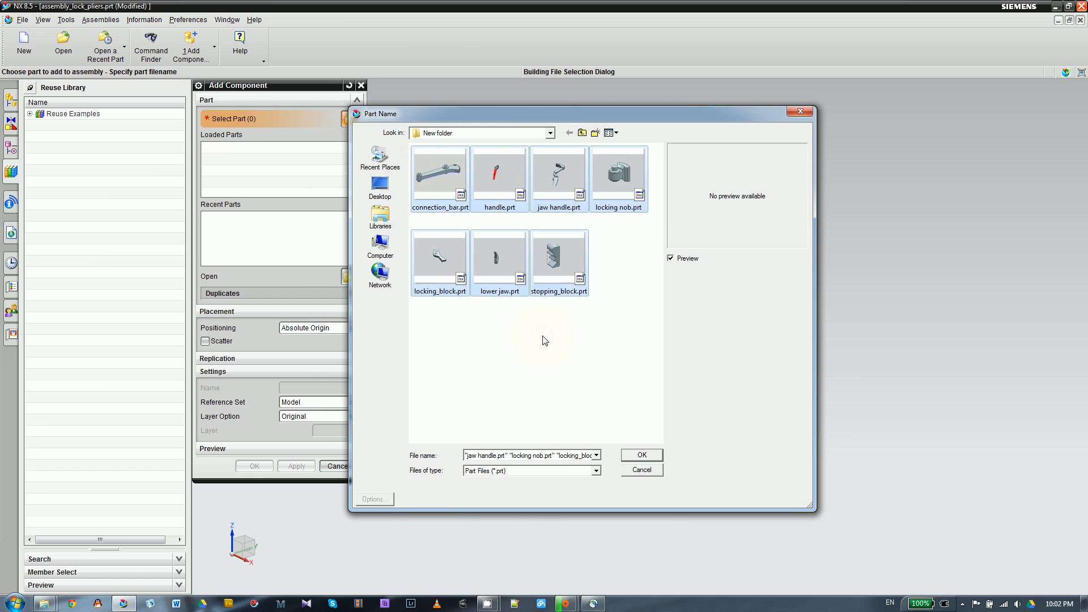
pyautogui.click(559, 175)
pyautogui.click(641, 457)
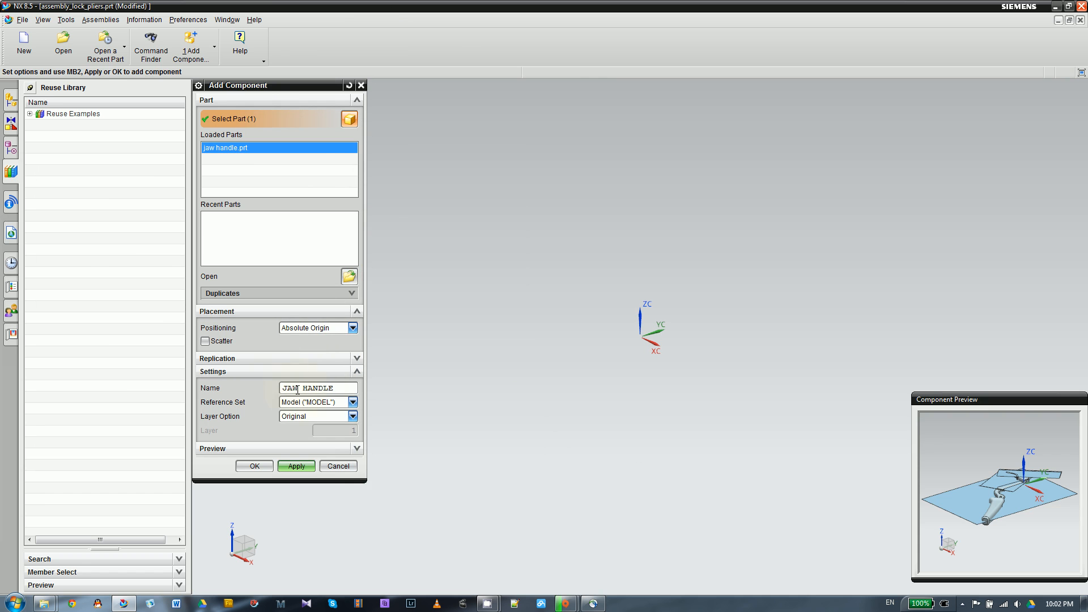
pyautogui.click(257, 466)
pyautogui.hotkey('ctrl', 'm')
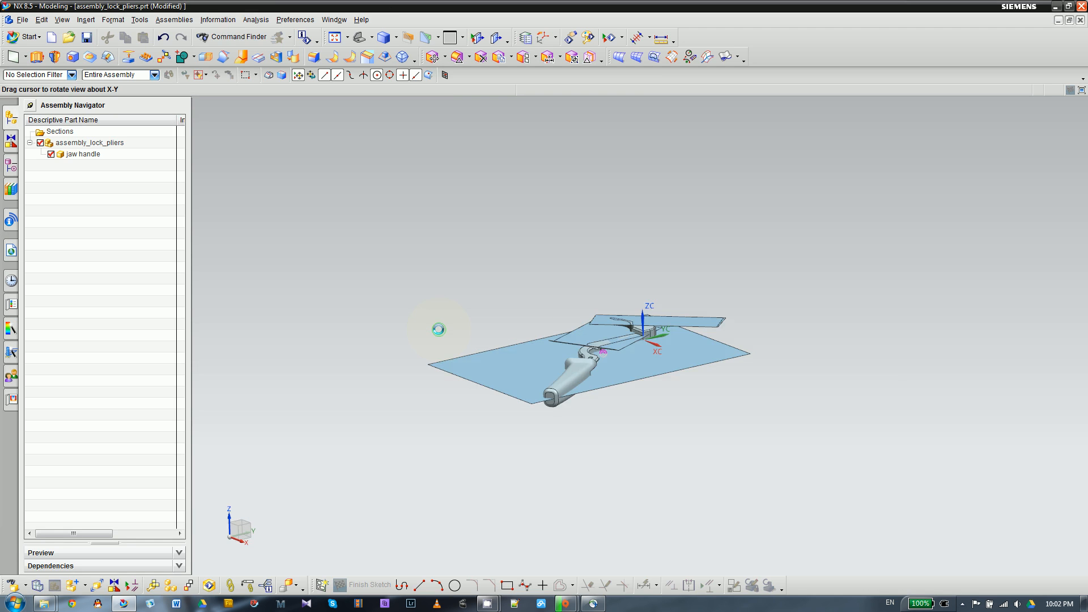
# - Limit the selection to sheet bodies, select all the sheet bodies around the jaw handle and hide them
pyautogui.moveTo(439, 329); pyautogui.dragTo(416, 321, button='middle')
pyautogui.scroll(3, 518, 213)
pyautogui.scroll(-1, 545, 213)
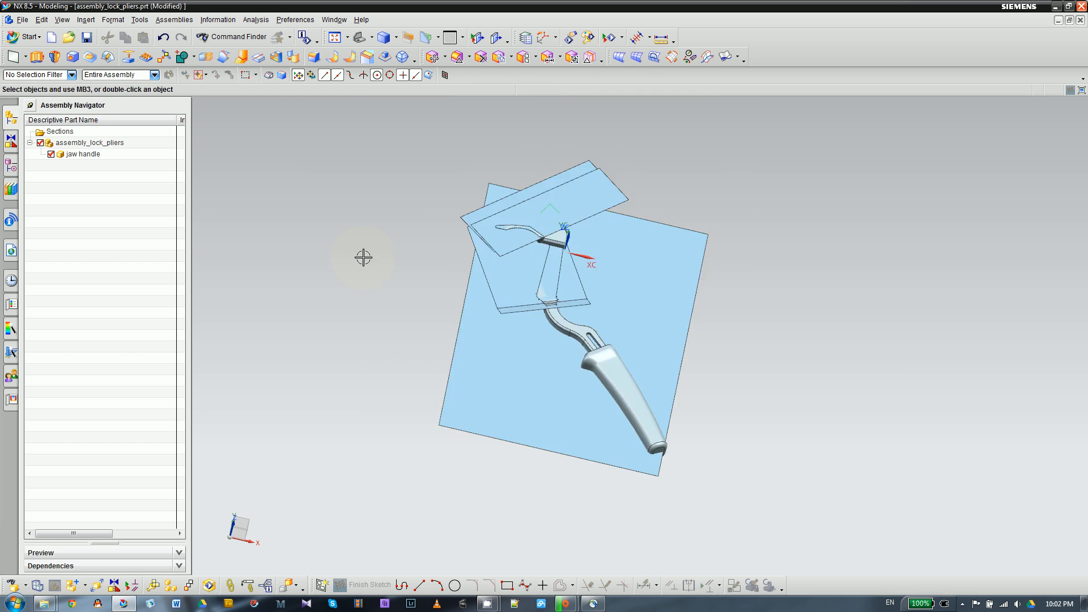
pyautogui.moveTo(364, 257); pyautogui.dragTo(397, 244, button='middle')
pyautogui.scroll(-2, 398, 238)
pyautogui.scroll(2, 467, 248)
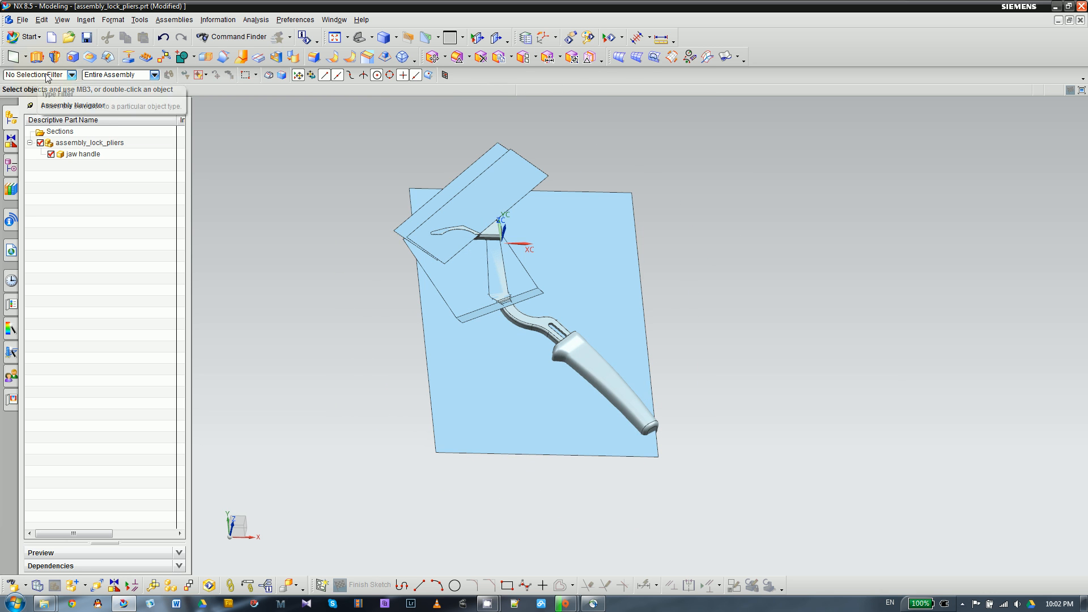
pyautogui.moveTo(360, 277); pyautogui.dragTo(346, 253, button='middle')
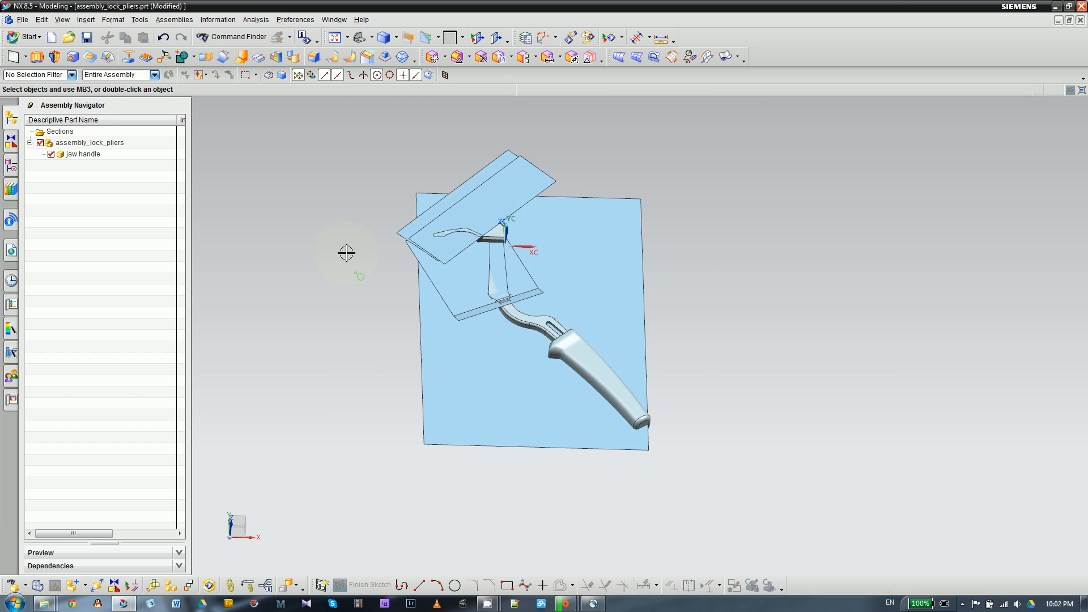
pyautogui.click(71, 74)
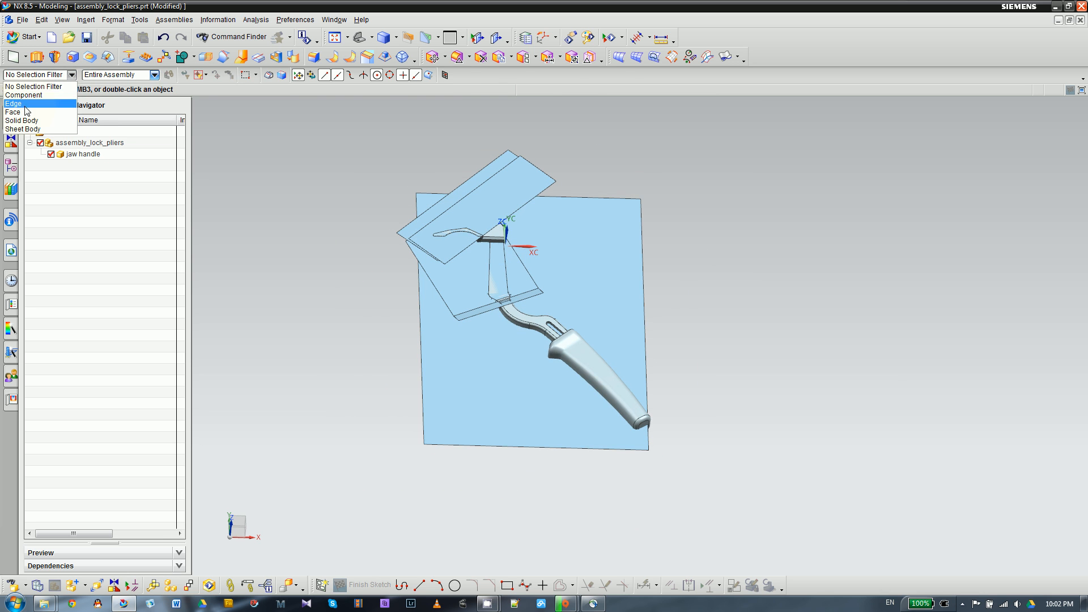
pyautogui.click(25, 129)
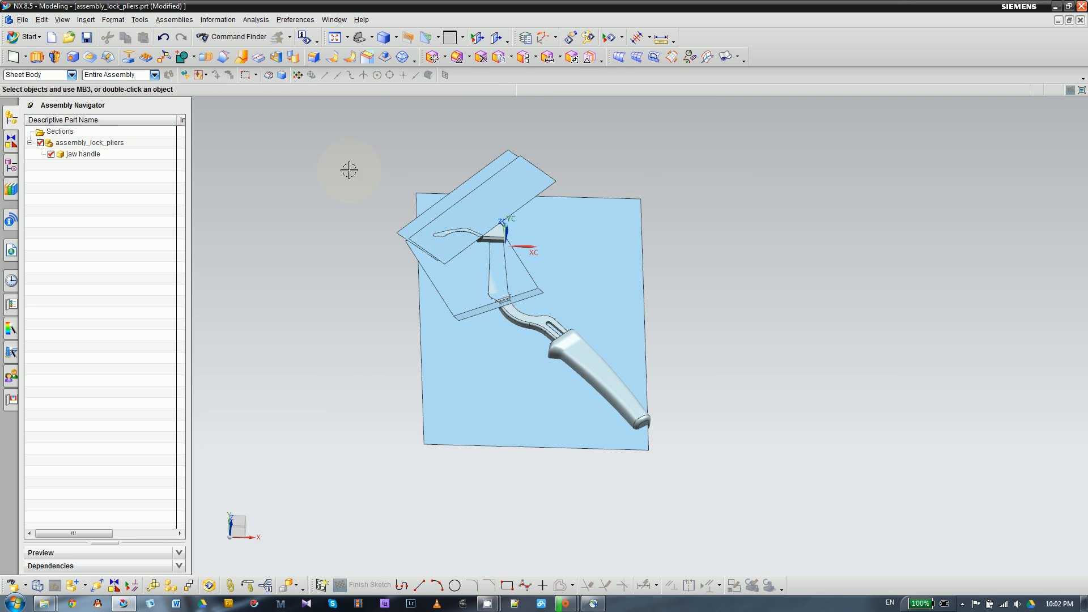
pyautogui.moveTo(329, 122); pyautogui.dragTo(833, 520)
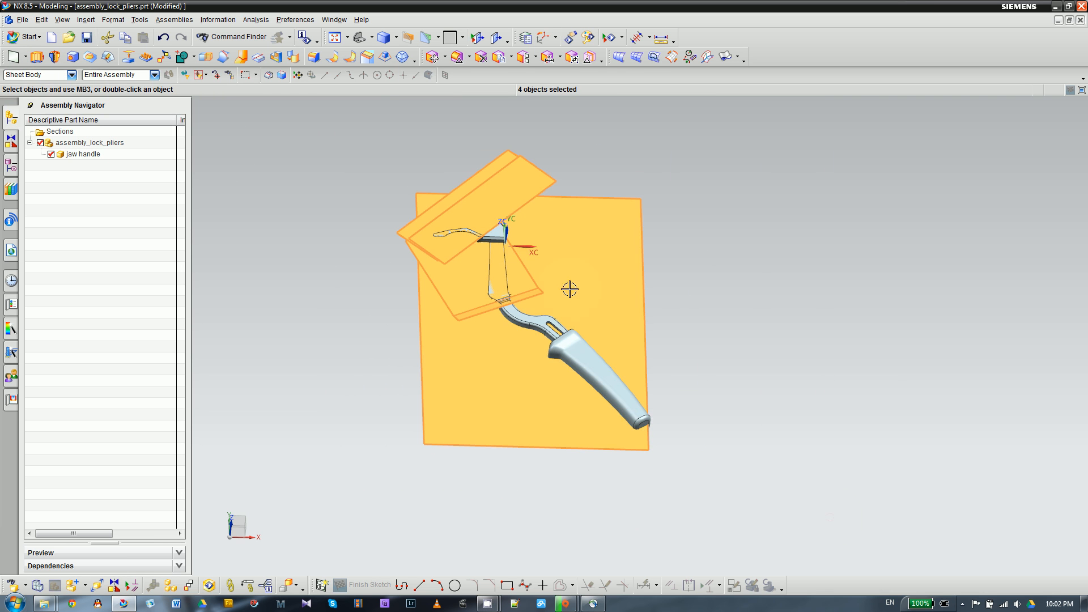
pyautogui.rightClick(513, 181)
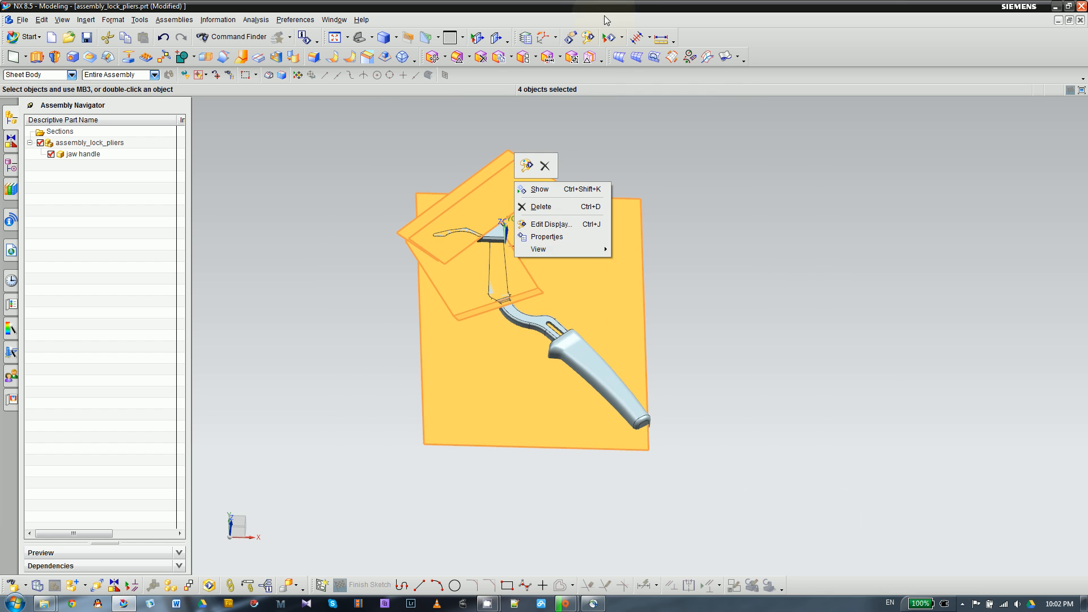
pyautogui.click(623, 36)
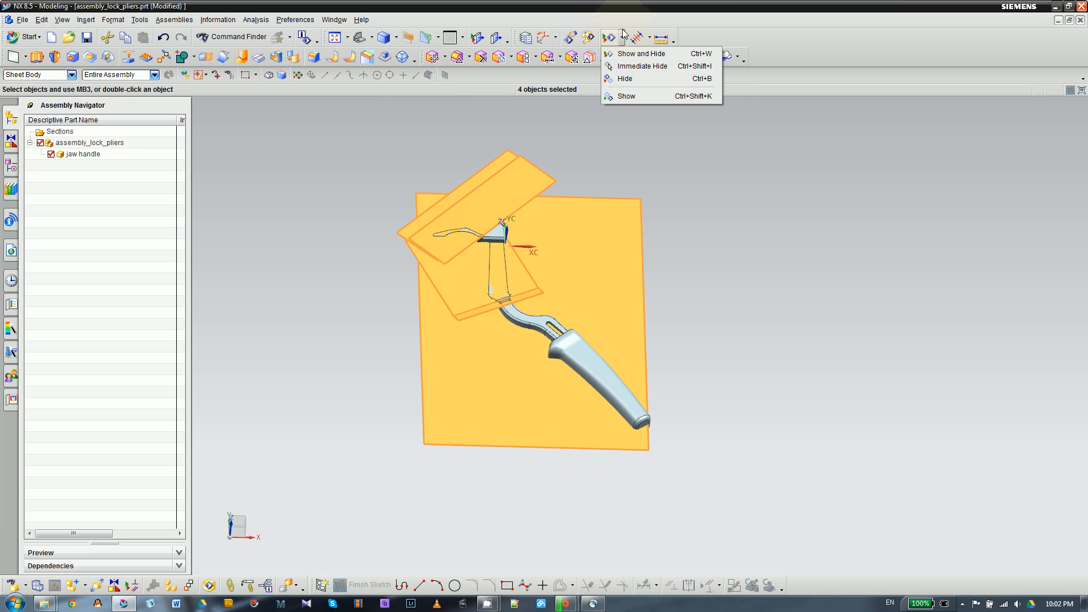
pyautogui.click(626, 79)
# - Reset the selection type to No Selection Filter
pyautogui.moveTo(424, 314)
pyautogui.mouseDown(button='middle')
pyautogui.moveTo(448, 327)
pyautogui.moveTo(419, 297)
pyautogui.mouseUp(button='middle')
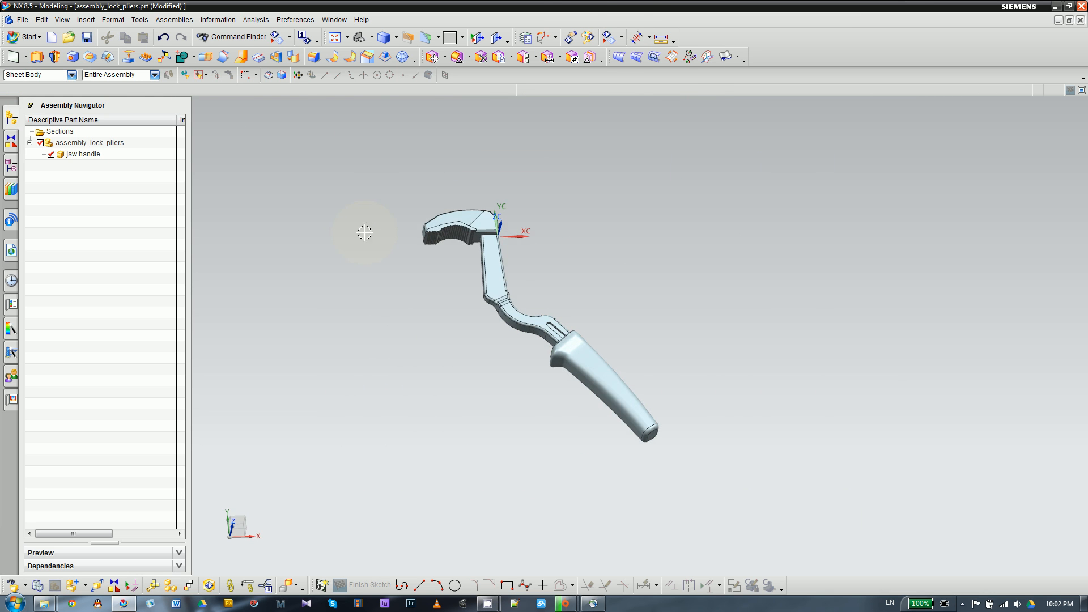
pyautogui.moveTo(364, 231)
pyautogui.mouseDown(button='middle')
pyautogui.moveTo(352, 208)
pyautogui.moveTo(348, 232)
pyautogui.mouseUp(button='middle')
pyautogui.click(19, 75)
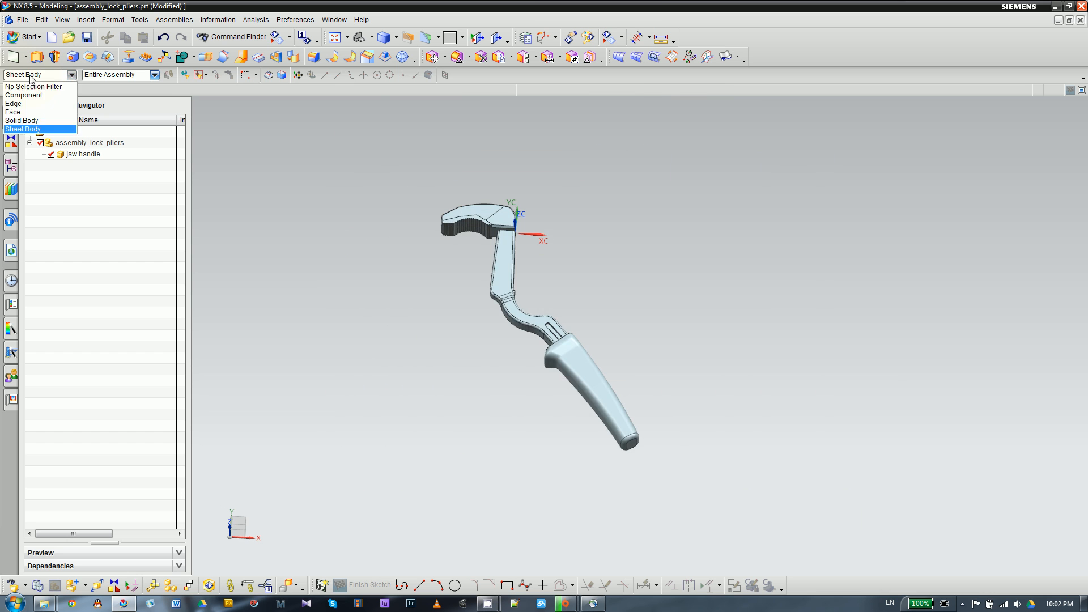
pyautogui.click(30, 88)
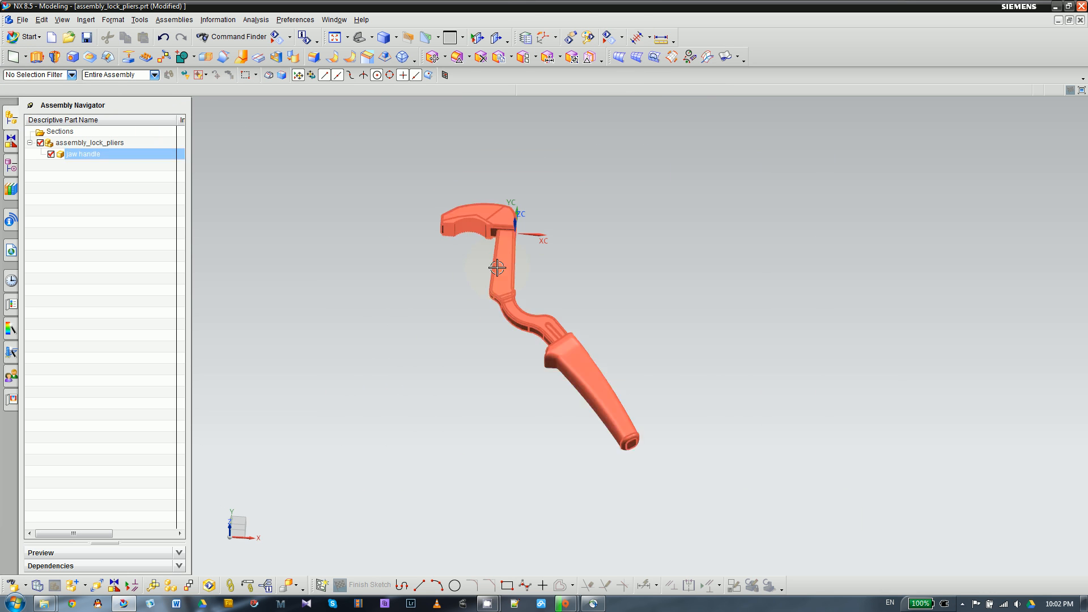
# - Examine the jaw handle from several angles and identify its component within the assembly structure
pyautogui.keyDown('shift'); pyautogui.moveTo(420, 270); pyautogui.dragTo(457, 374, button='middle'); pyautogui.keyUp('shift')
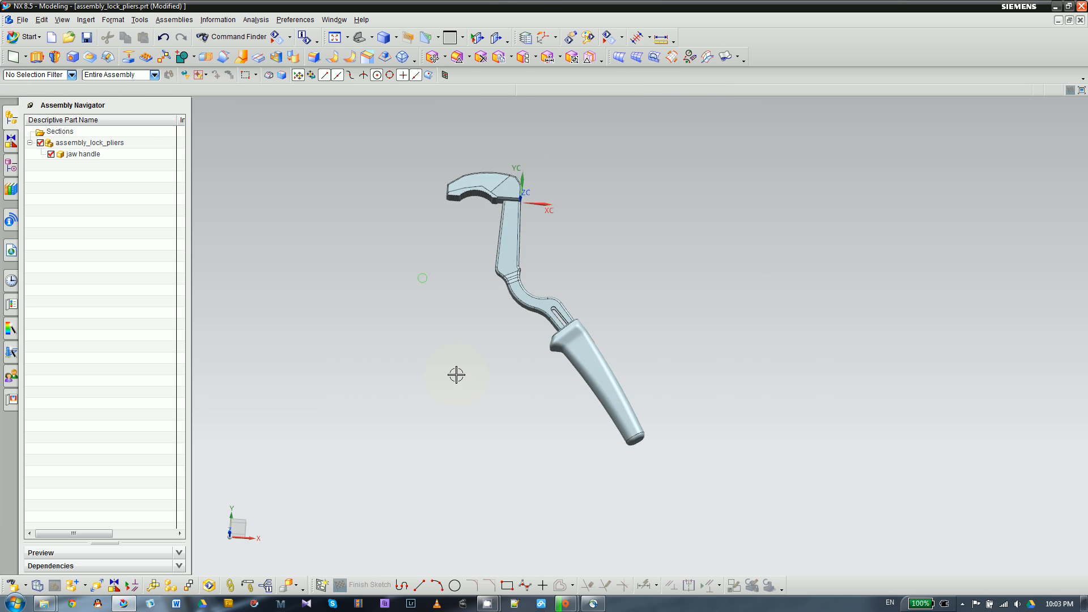
pyautogui.scroll(2, 494, 170)
pyautogui.scroll(-1, 524, 177)
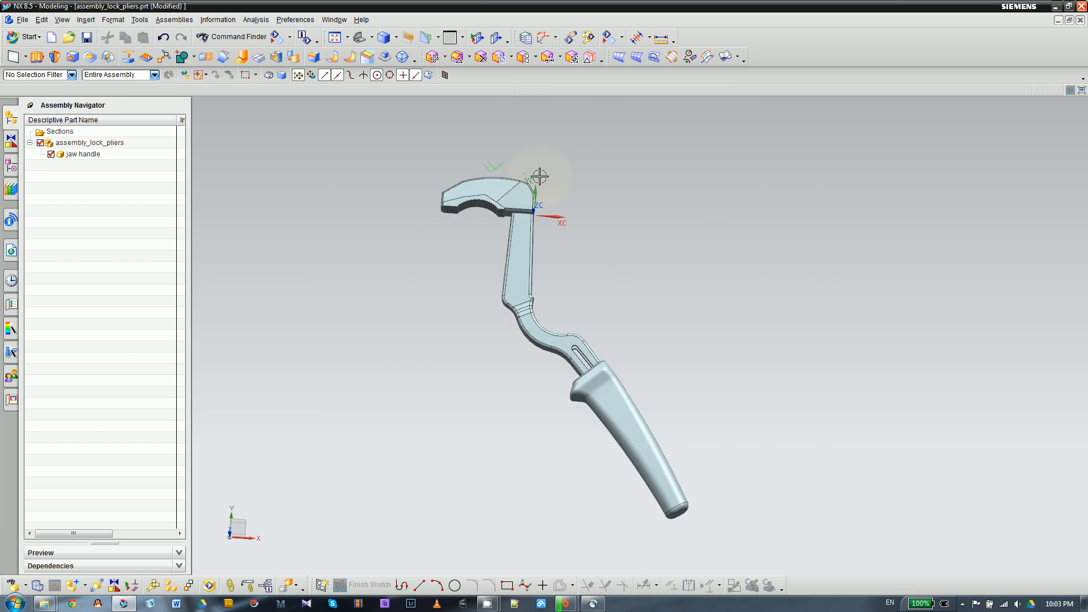
pyautogui.scroll(-1, 498, 196)
pyautogui.moveTo(444, 259); pyautogui.dragTo(517, 292, button='middle')
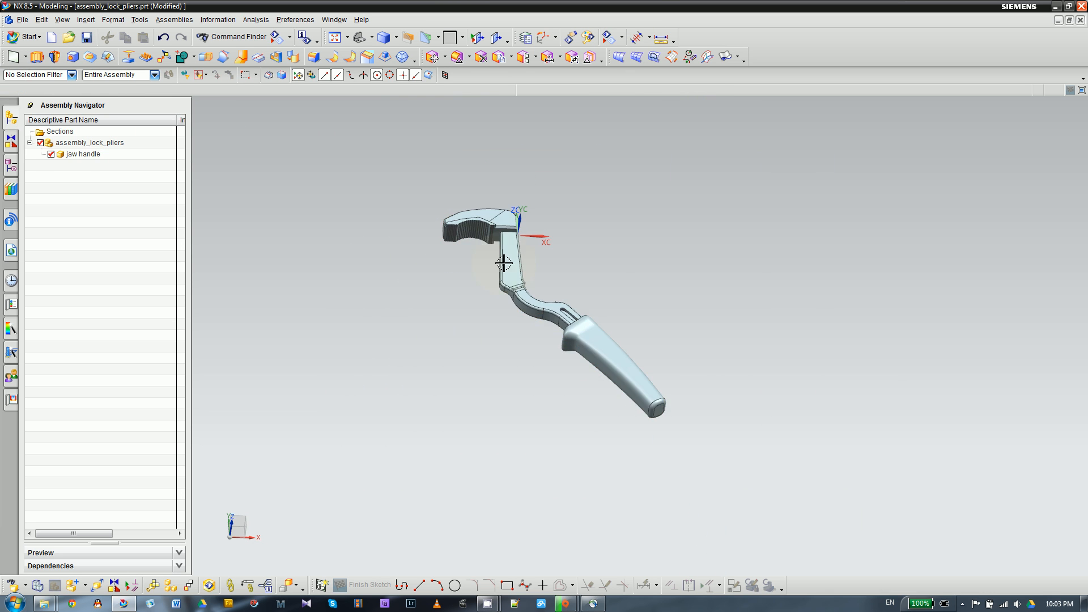
pyautogui.moveTo(443, 322); pyautogui.dragTo(442, 329, button='middle')
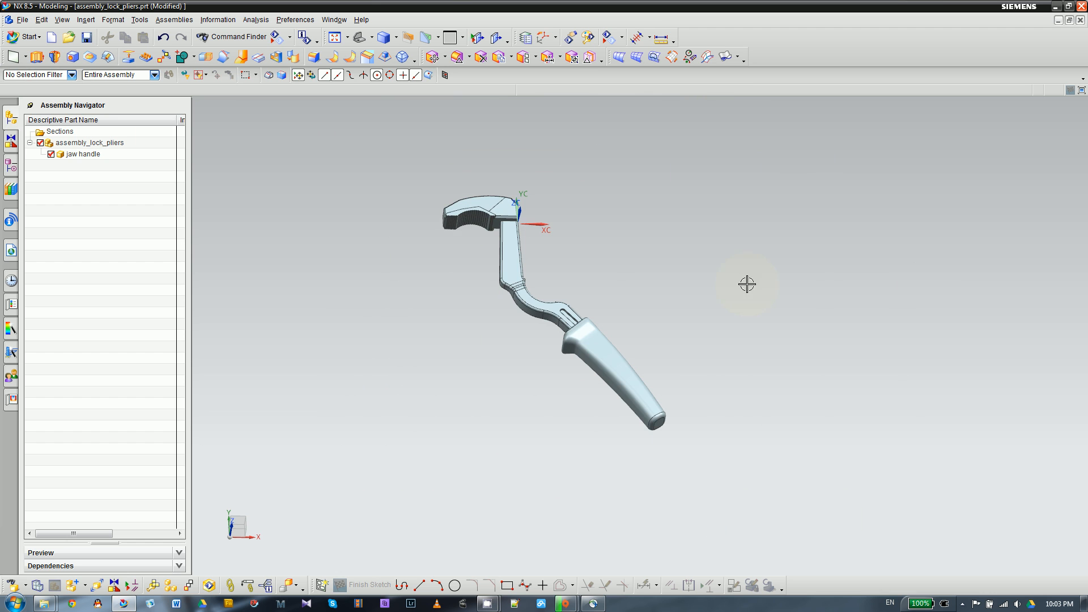
pyautogui.scroll(1, 439, 287)
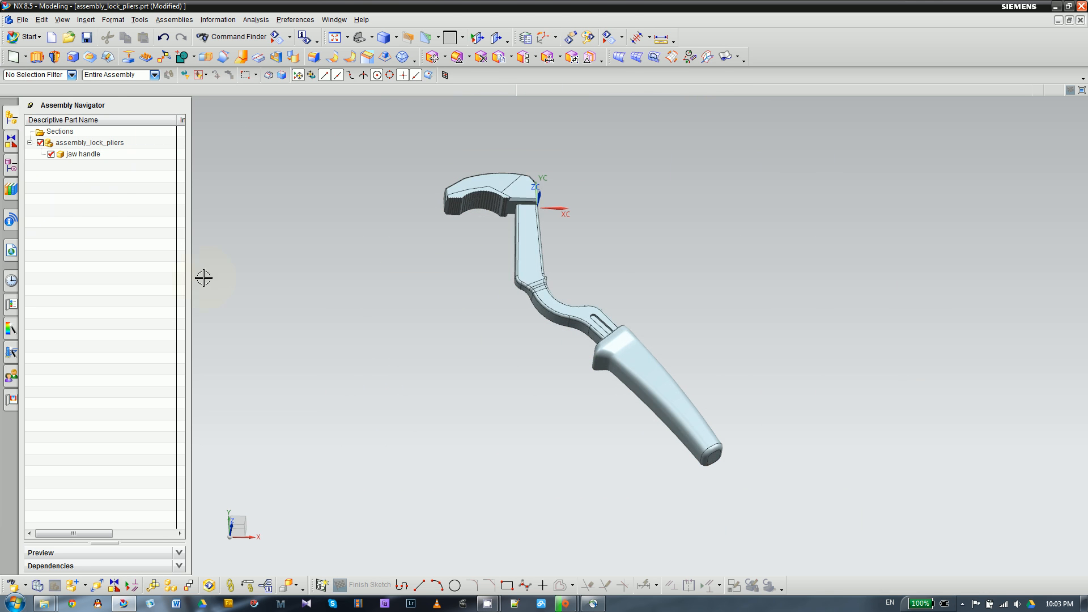
pyautogui.click(85, 154)
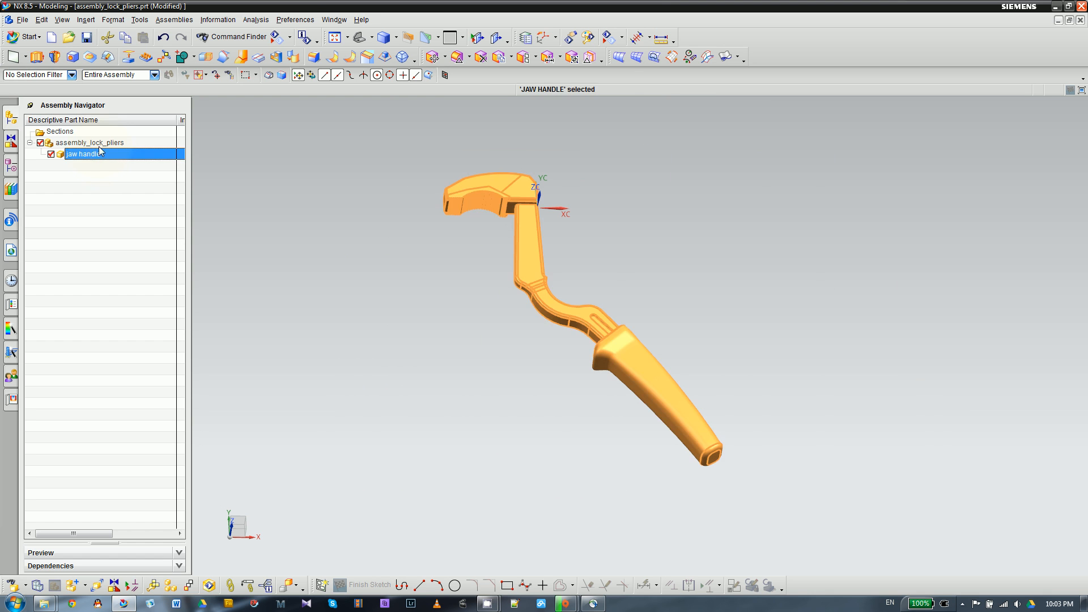
pyautogui.click(101, 144)
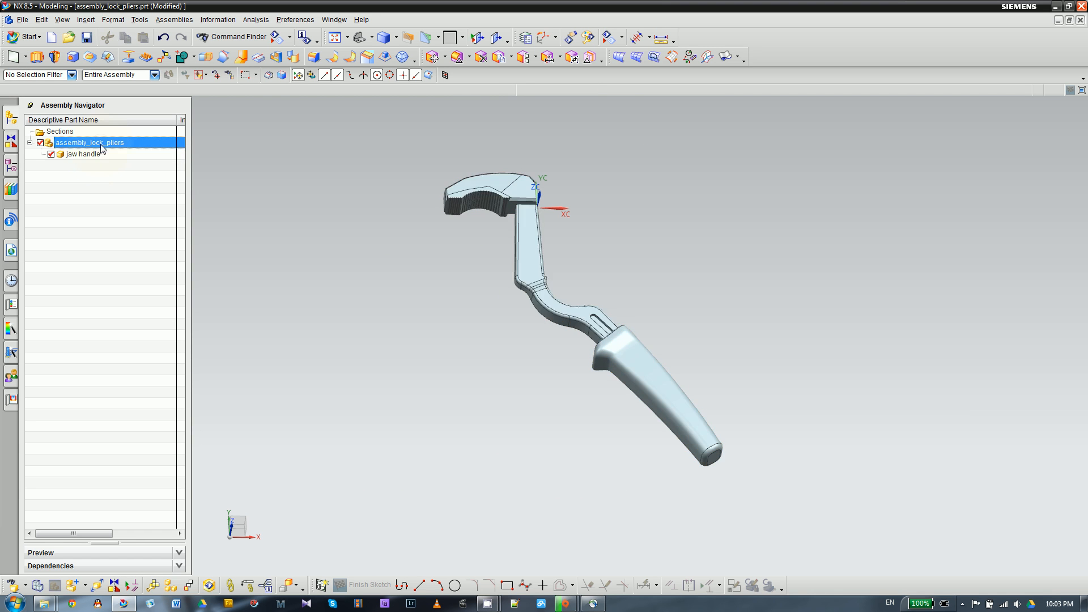
pyautogui.click(76, 154)
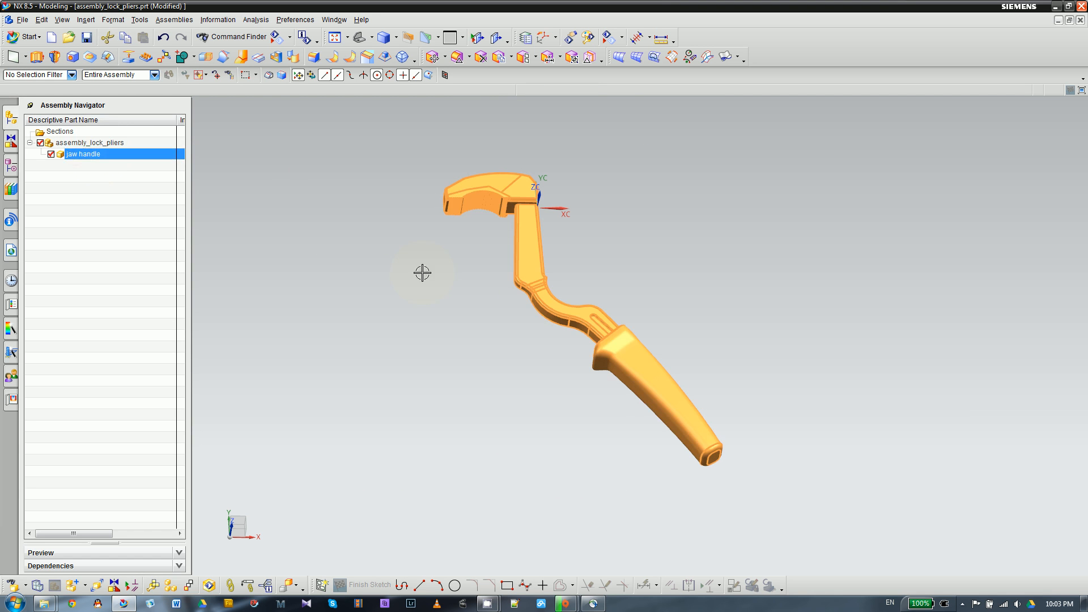
pyautogui.press('Escape')
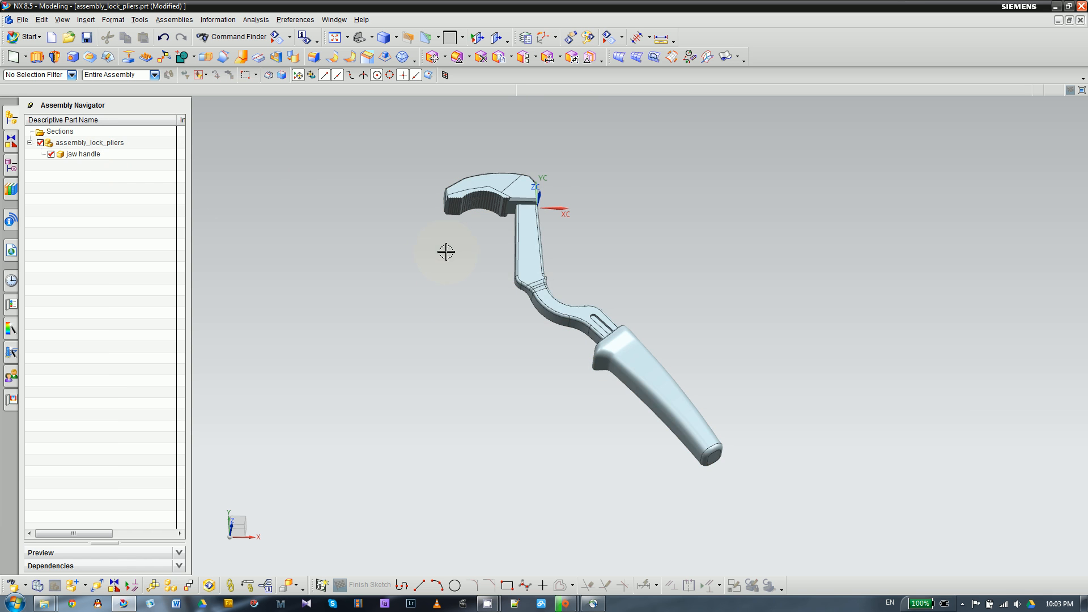
# - Move the jaw handle component with Dynamic motion, rotating it half a turn about the YC axis, and apply the change
pyautogui.click(97, 587)
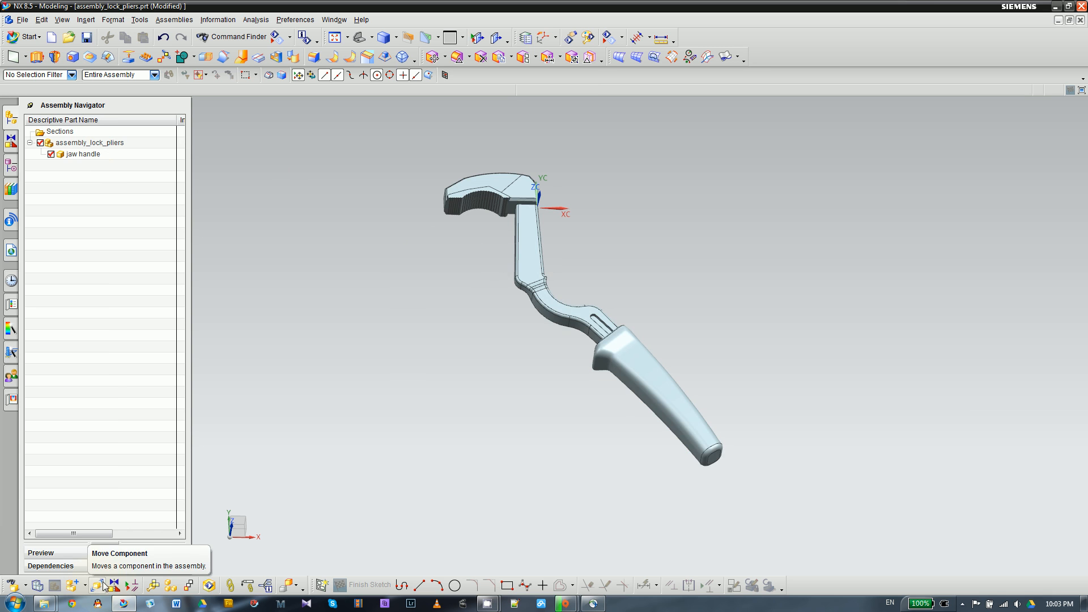
pyautogui.click(527, 249)
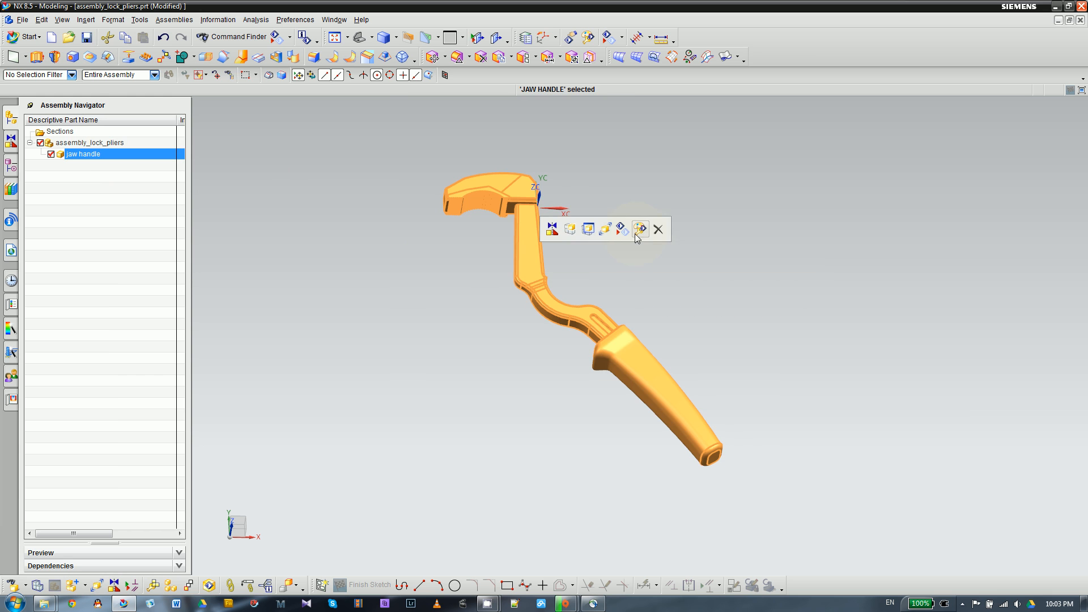
pyautogui.click(604, 229)
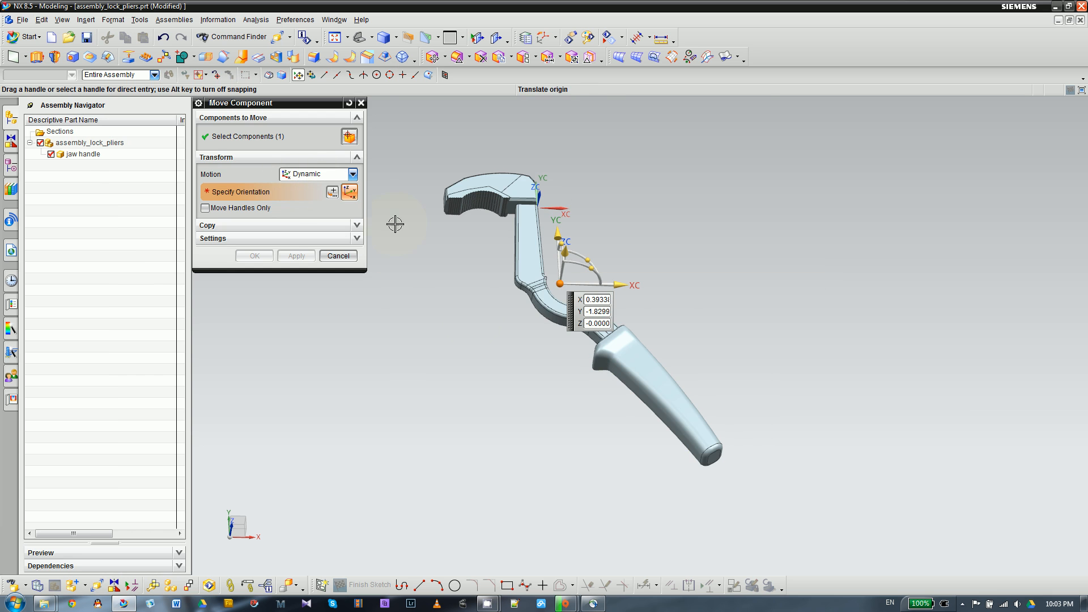
pyautogui.moveTo(651, 249); pyautogui.dragTo(663, 267, button='middle')
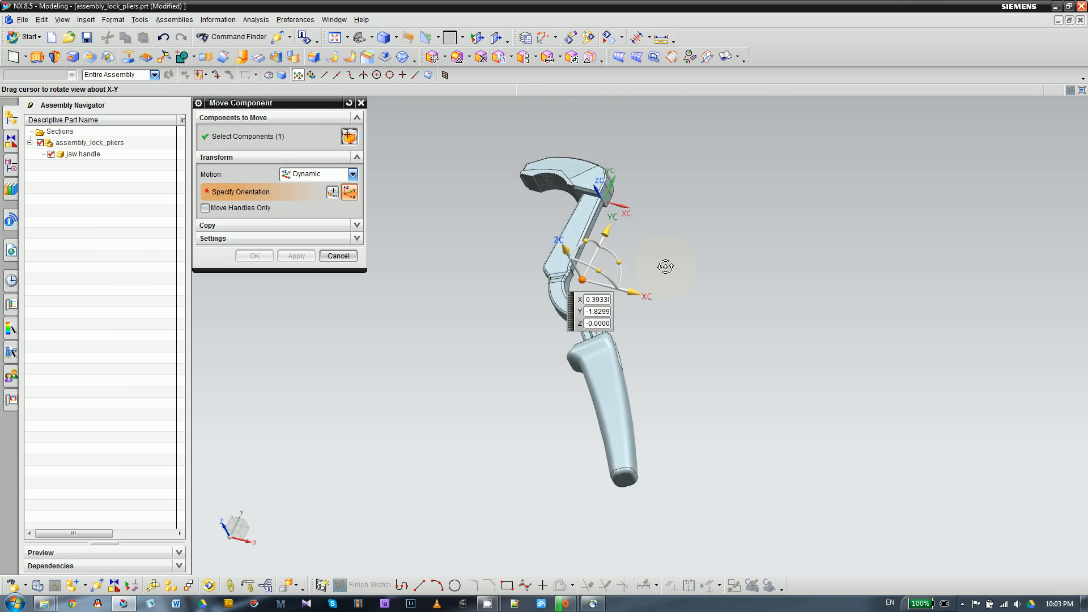
pyautogui.scroll(5, 624, 272)
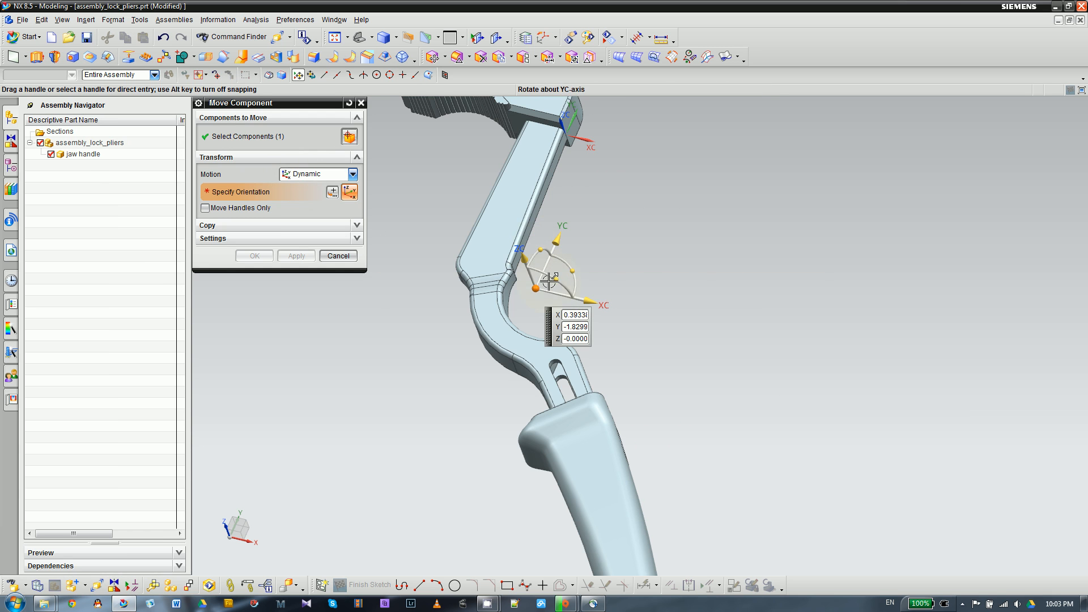
pyautogui.moveTo(589, 266); pyautogui.dragTo(493, 287, button='middle')
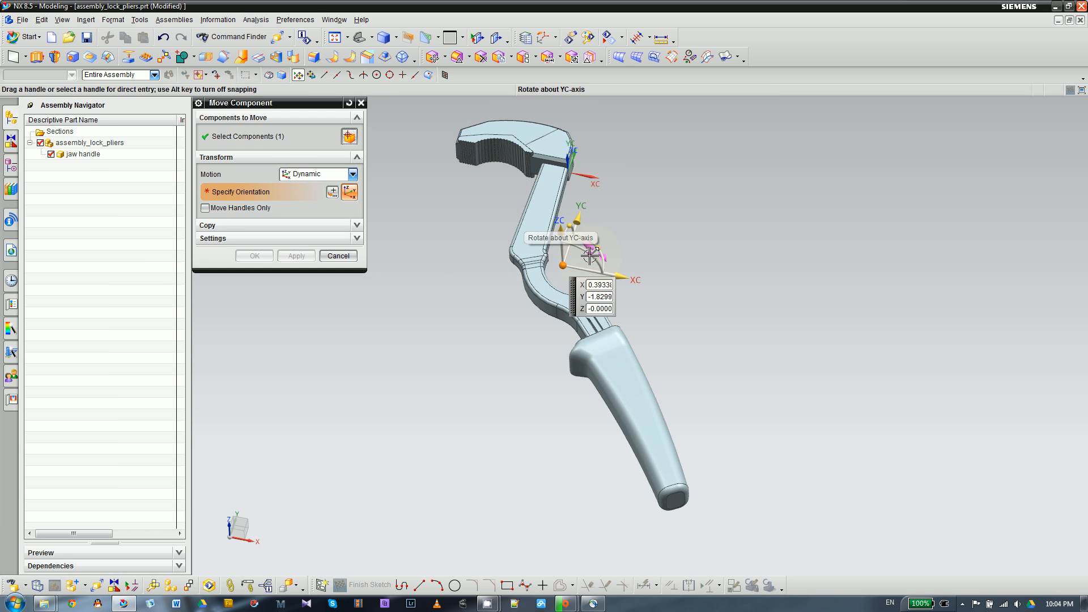
pyautogui.moveTo(590, 256); pyautogui.dragTo(535, 276)
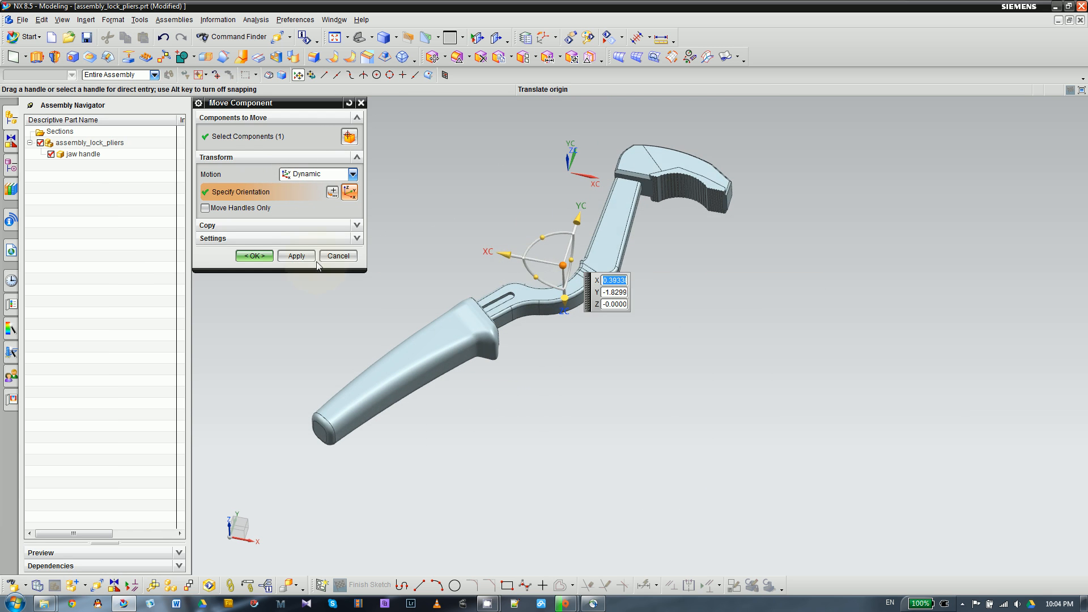
pyautogui.click(297, 255)
# - Set the component move to Point to Point for the jaw handle, starting from the midpoint of the jaw head's vertical edge beside the arm
pyautogui.moveTo(470, 246); pyautogui.dragTo(431, 191, button='middle')
pyautogui.scroll(5, 511, 238)
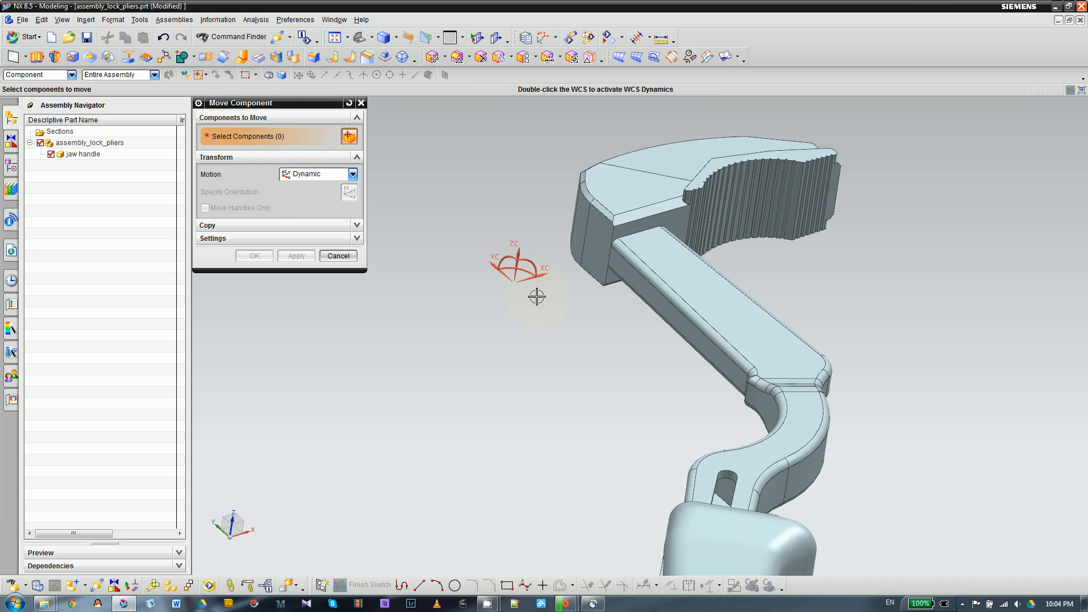
pyautogui.click(298, 177)
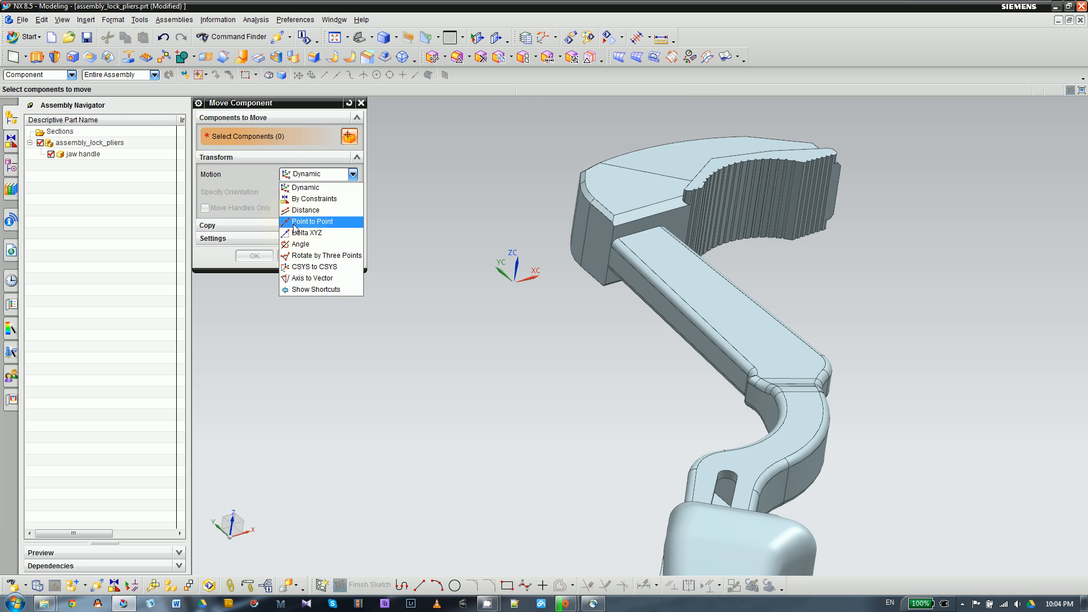
pyautogui.click(294, 222)
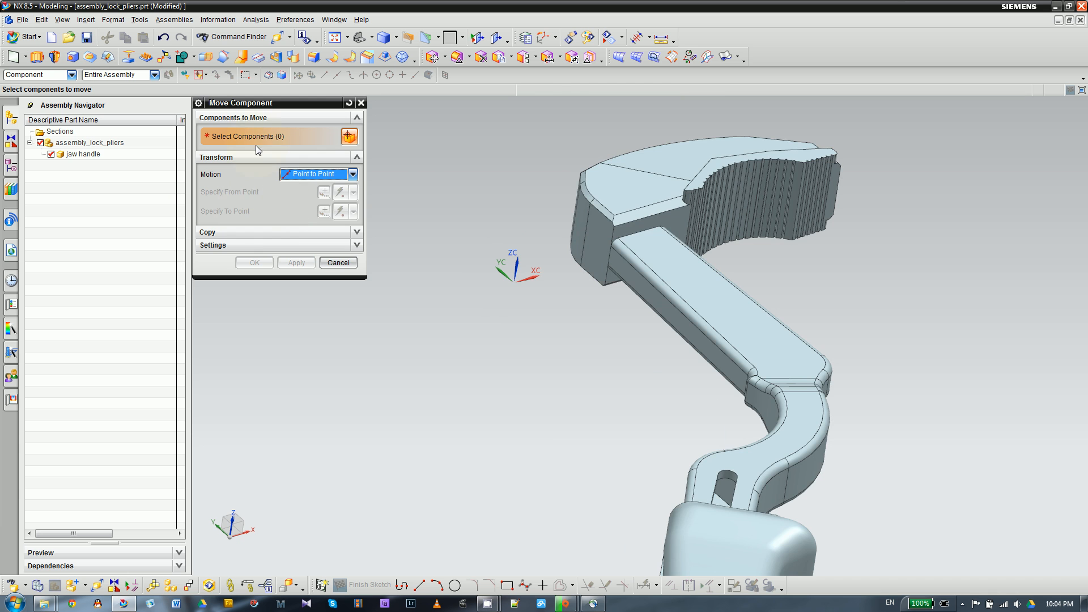
pyautogui.click(626, 202)
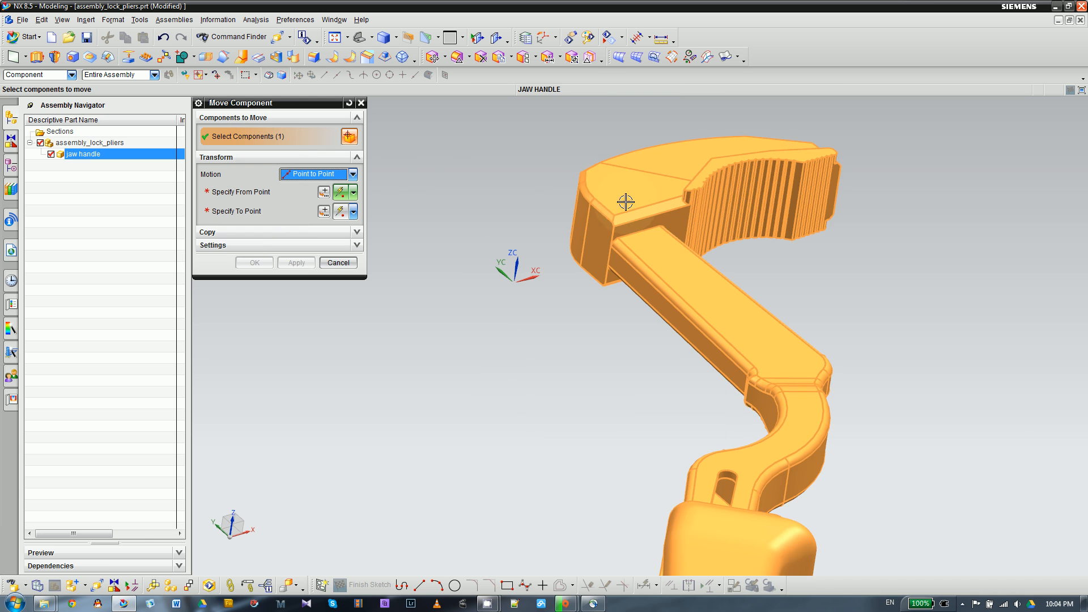
pyautogui.click(240, 193)
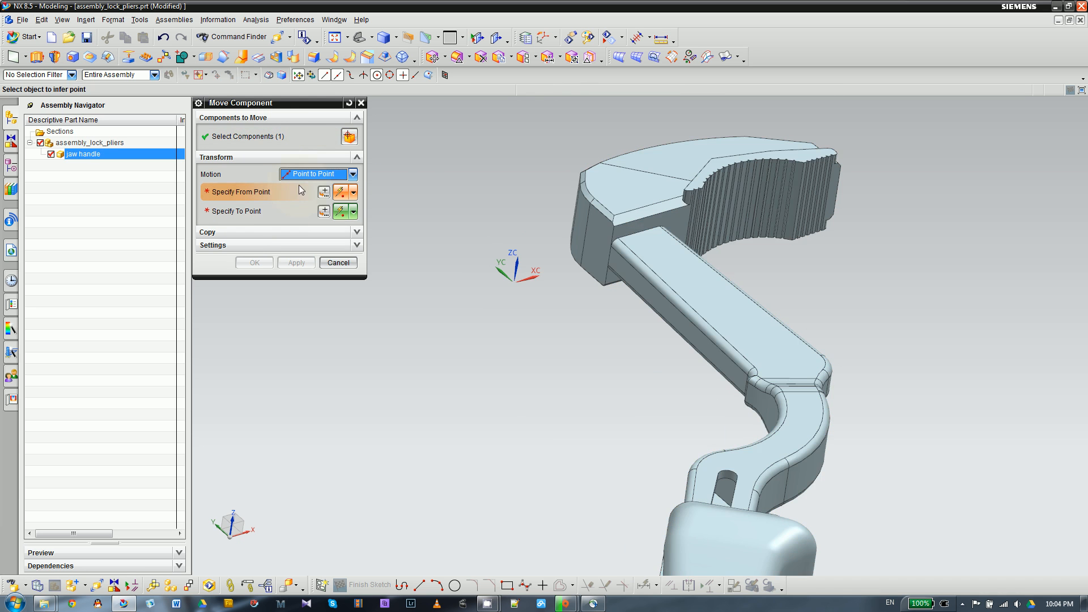
pyautogui.scroll(5, 610, 256)
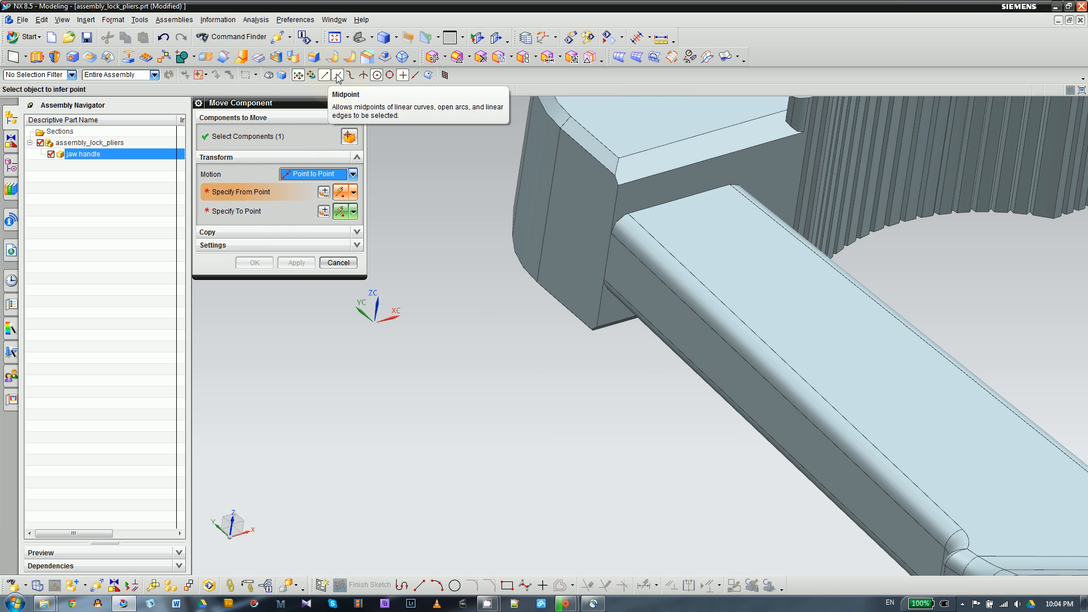
pyautogui.click(607, 257)
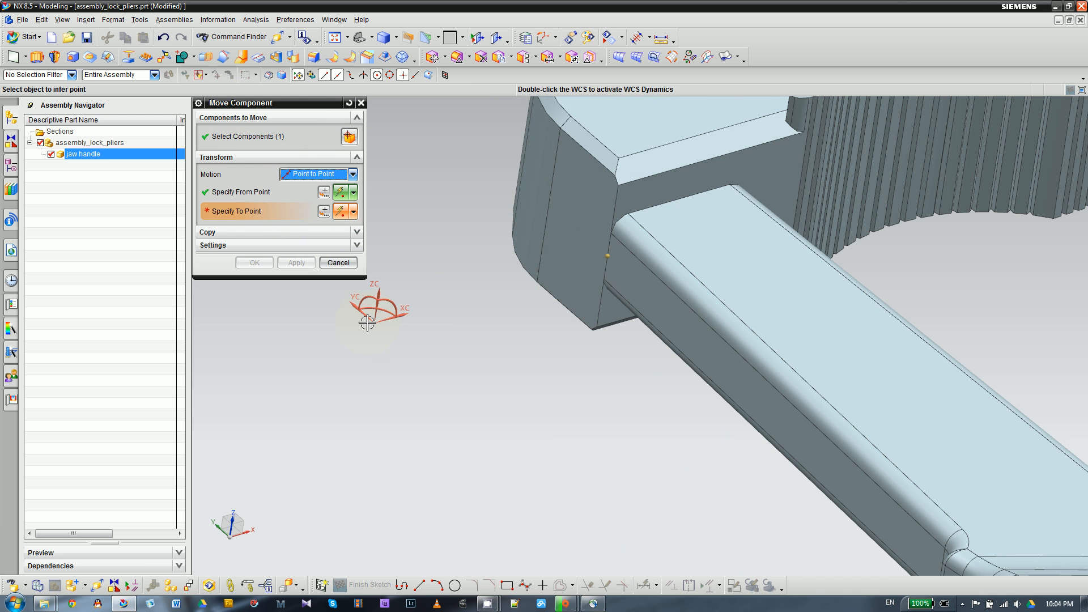
# - Set the move's destination to the absolute origin at X 0, Y 0, Z 0 and complete the jaw handle's move
pyautogui.scroll(-3, 447, 323)
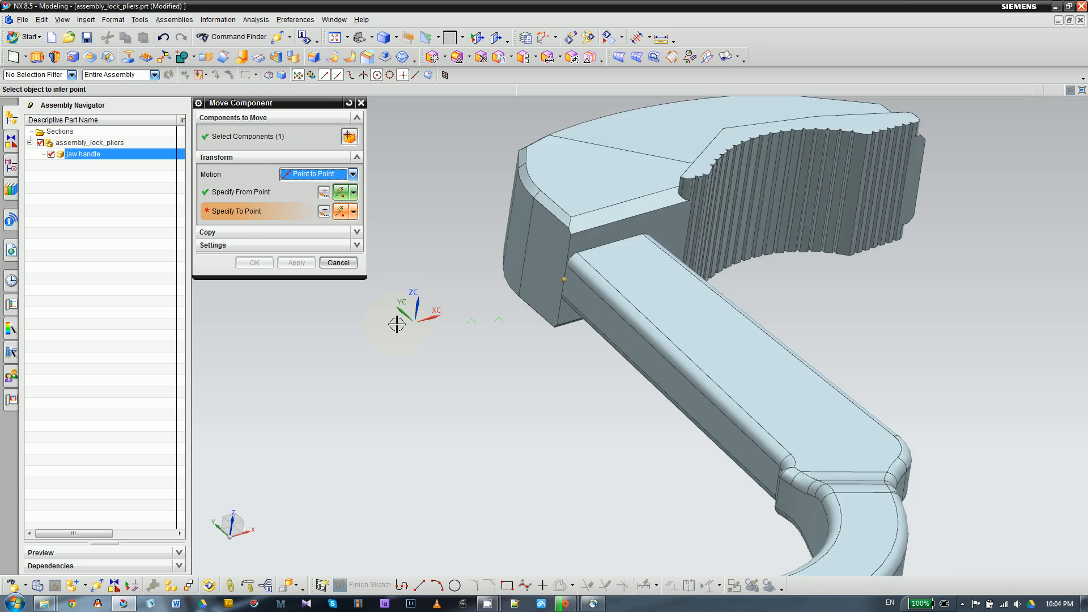
pyautogui.scroll(3, 415, 324)
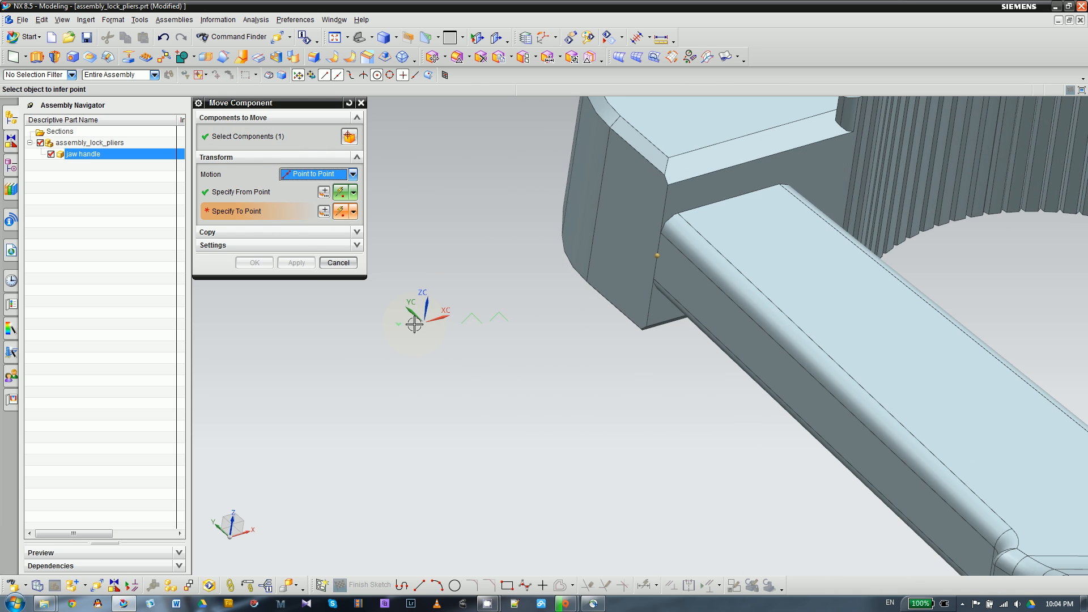
pyautogui.click(323, 212)
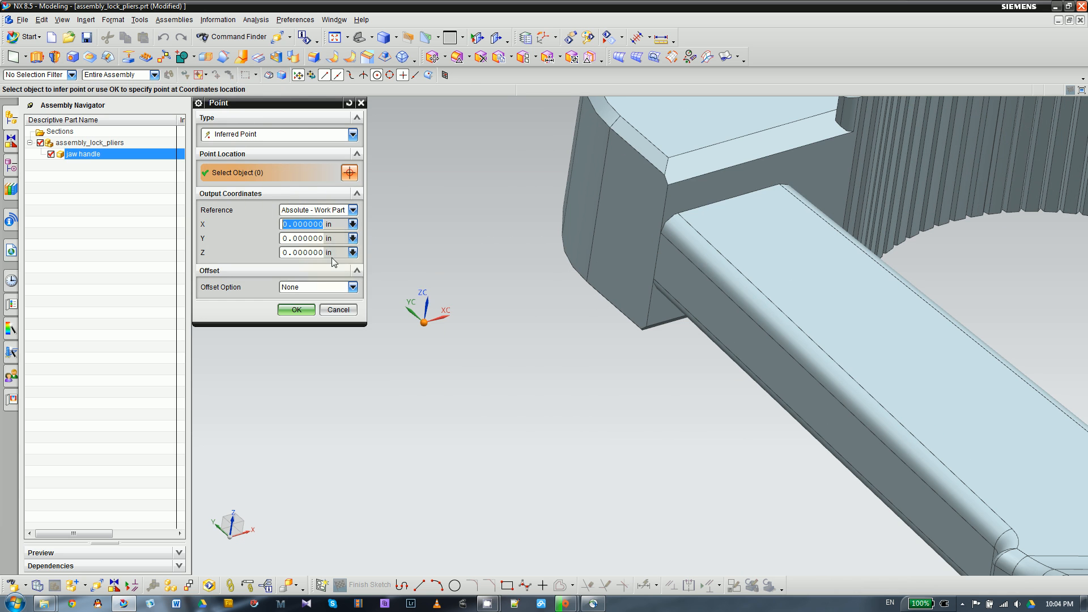
pyautogui.click(297, 311)
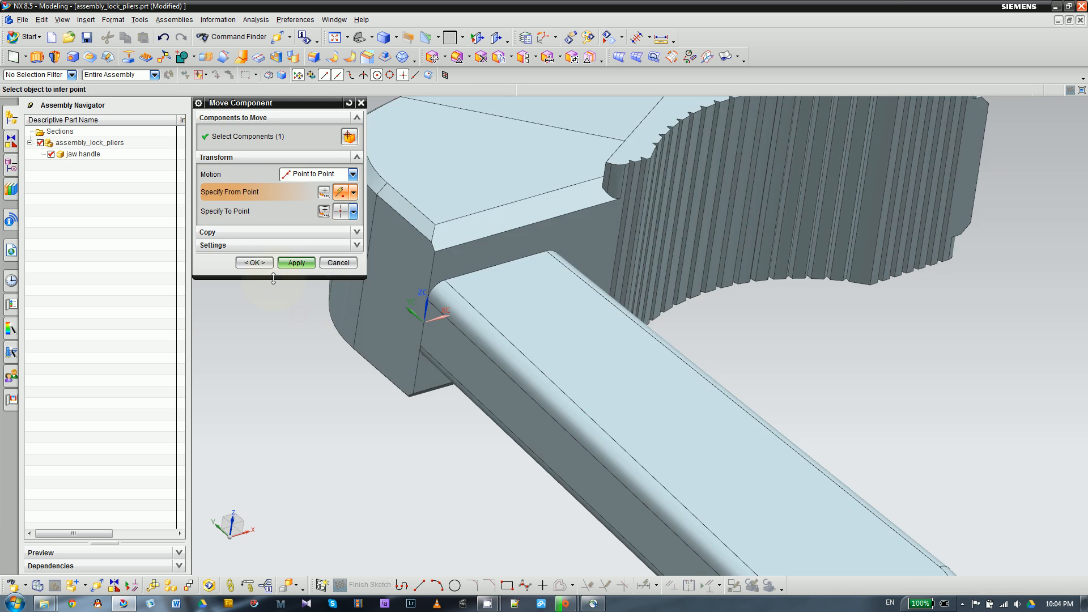
pyautogui.scroll(-5, 553, 294)
pyautogui.scroll(2, 689, 265)
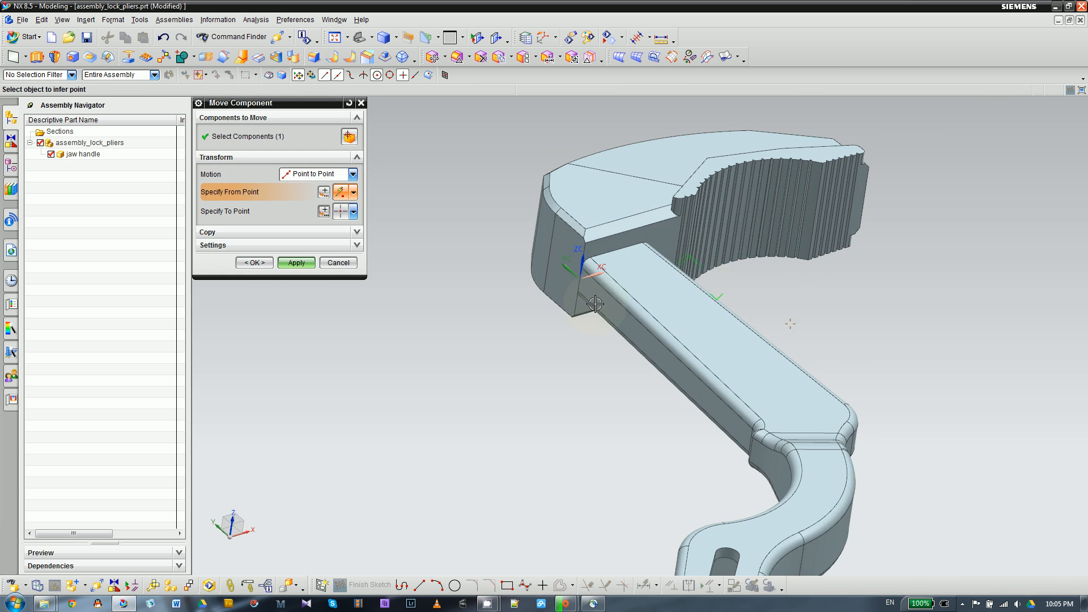
pyautogui.click(251, 264)
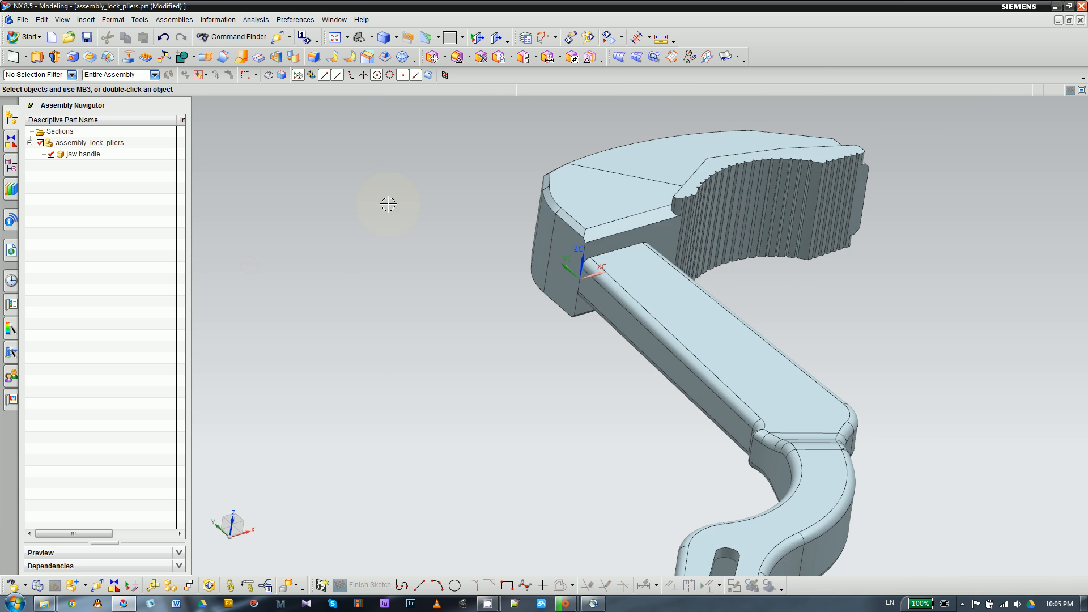
# - Examine the jaw handle's orientation and its position relative to the coordinate system from several angles and distances
pyautogui.moveTo(527, 221); pyautogui.dragTo(549, 264, button='middle')
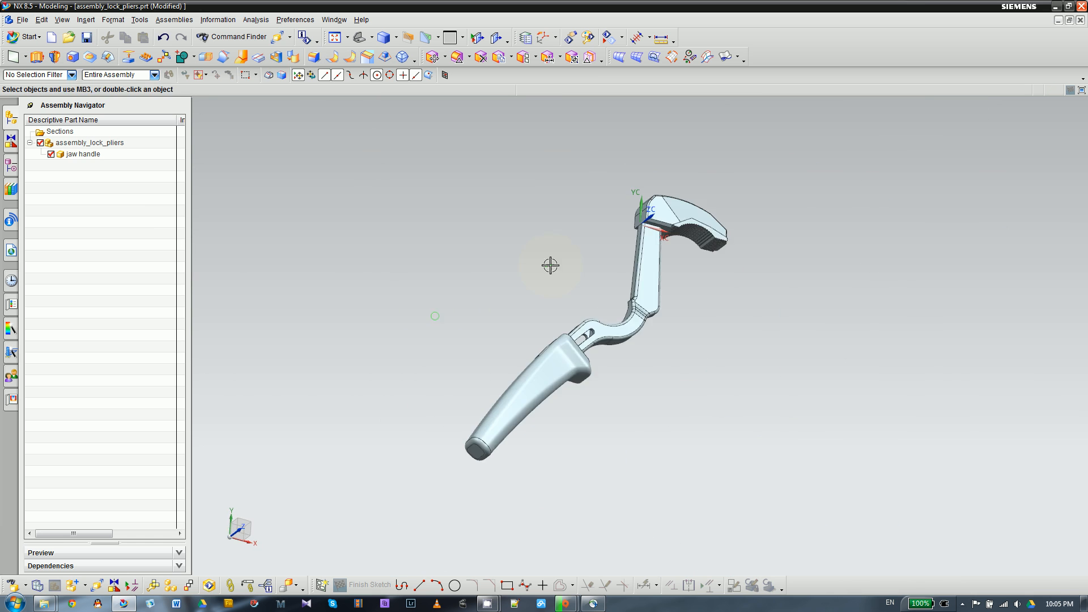
pyautogui.moveTo(437, 274)
pyautogui.mouseDown(button='middle')
pyautogui.moveTo(403, 311)
pyautogui.moveTo(398, 288)
pyautogui.moveTo(419, 272)
pyautogui.mouseUp(button='middle')
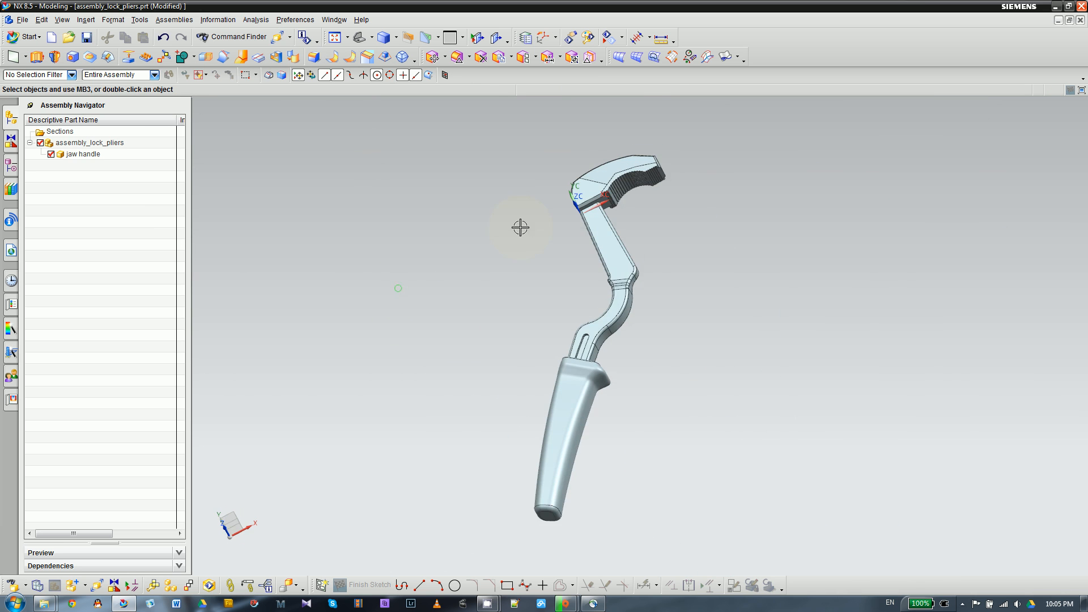
pyautogui.scroll(1, 510, 215)
pyautogui.scroll(-2, 504, 216)
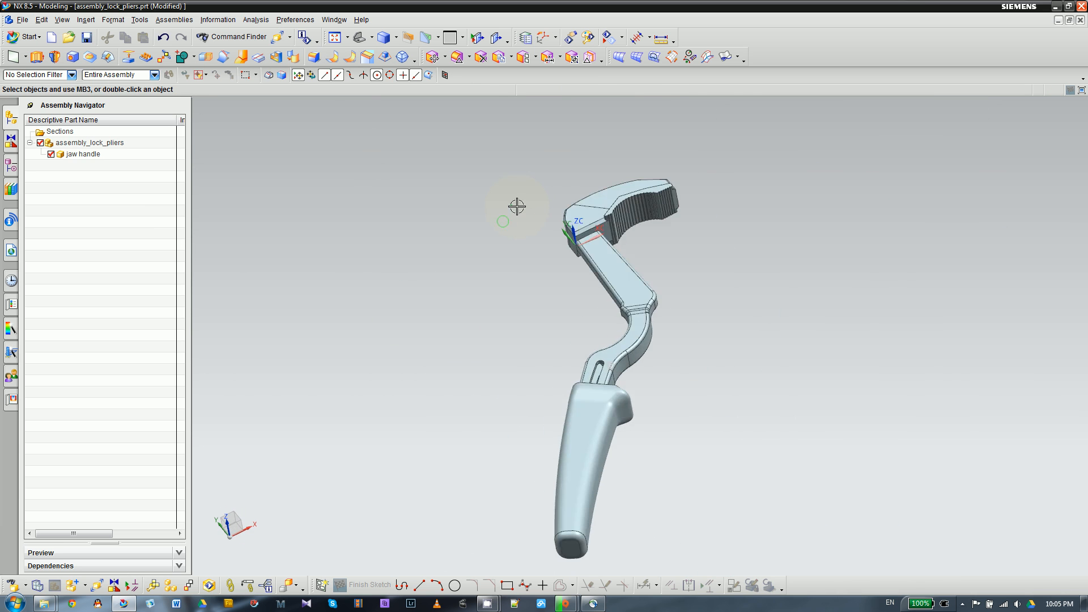
pyautogui.scroll(3, 520, 258)
pyautogui.scroll(-1, 506, 266)
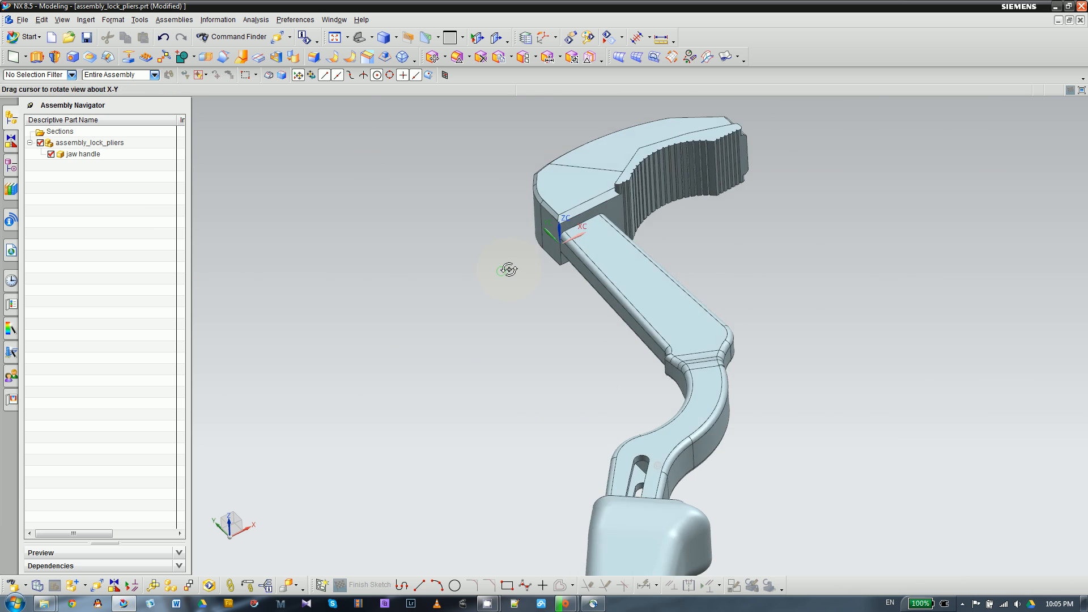
pyautogui.scroll(2, 512, 255)
pyautogui.scroll(-3, 518, 246)
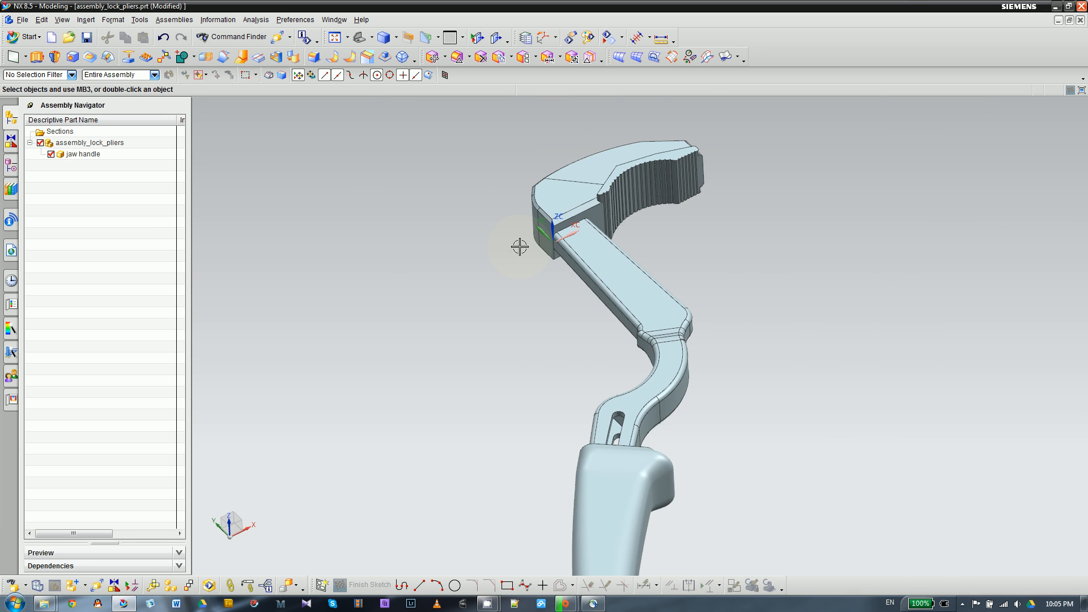
# - Apply a Fix assembly constraint to the jaw handle
pyautogui.click(595, 270)
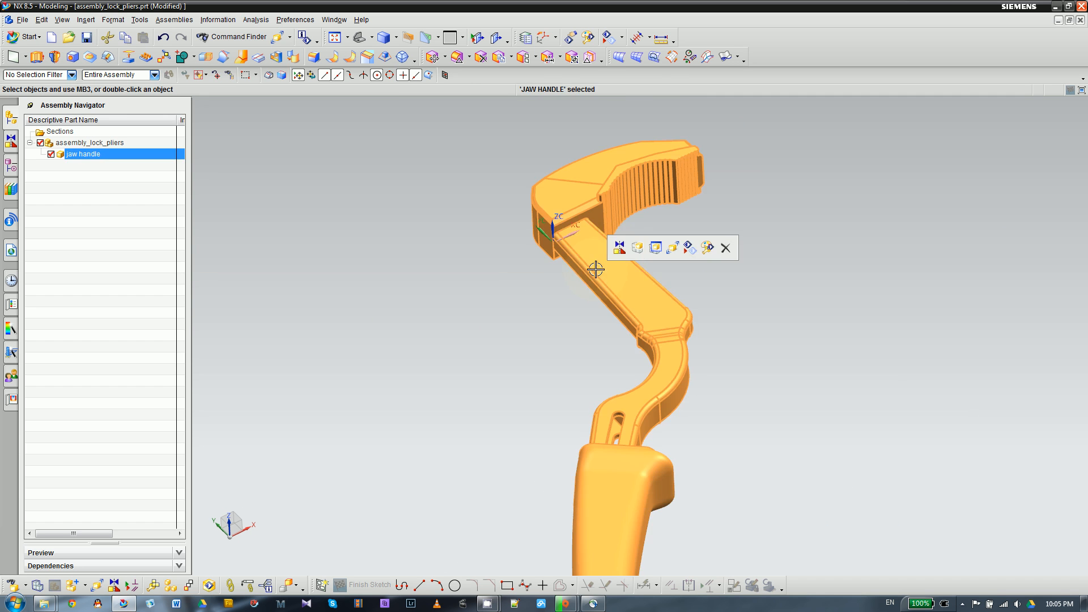
pyautogui.click(620, 248)
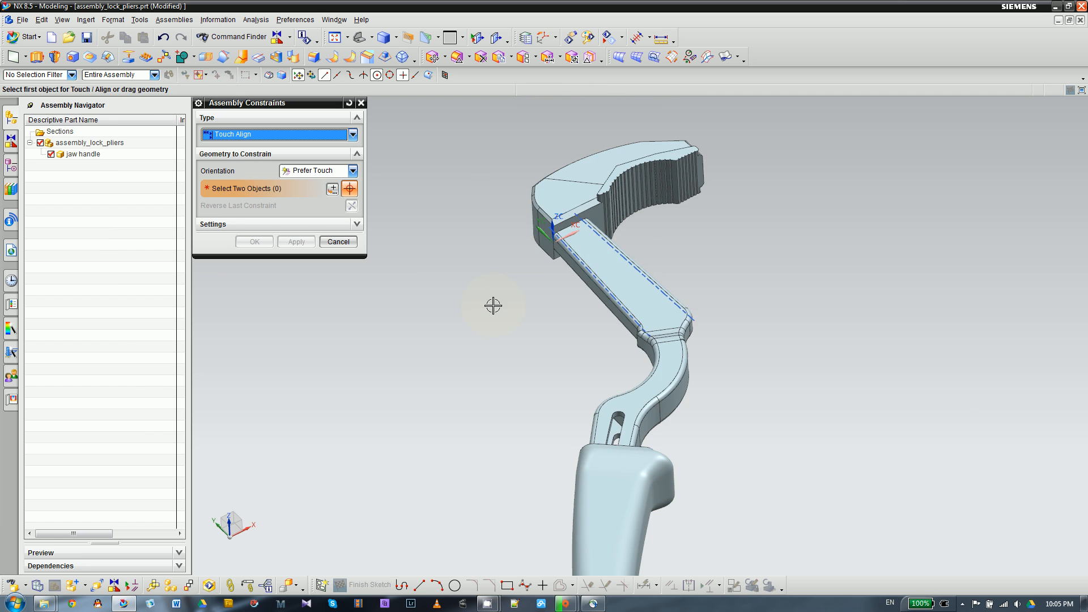
pyautogui.scroll(-1, 692, 241)
pyautogui.scroll(1, 582, 285)
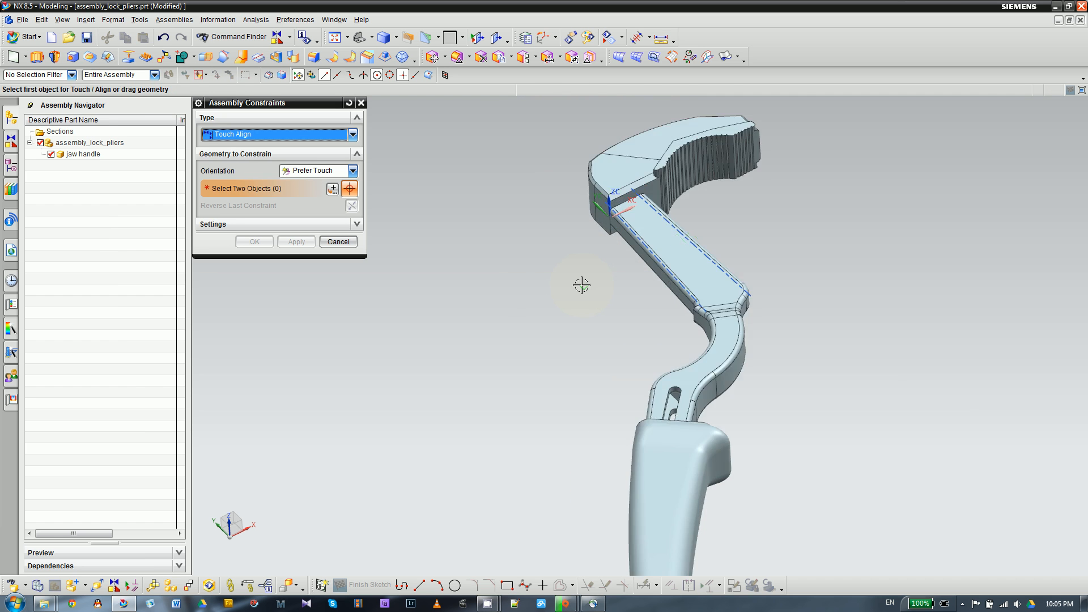
pyautogui.scroll(-1, 581, 285)
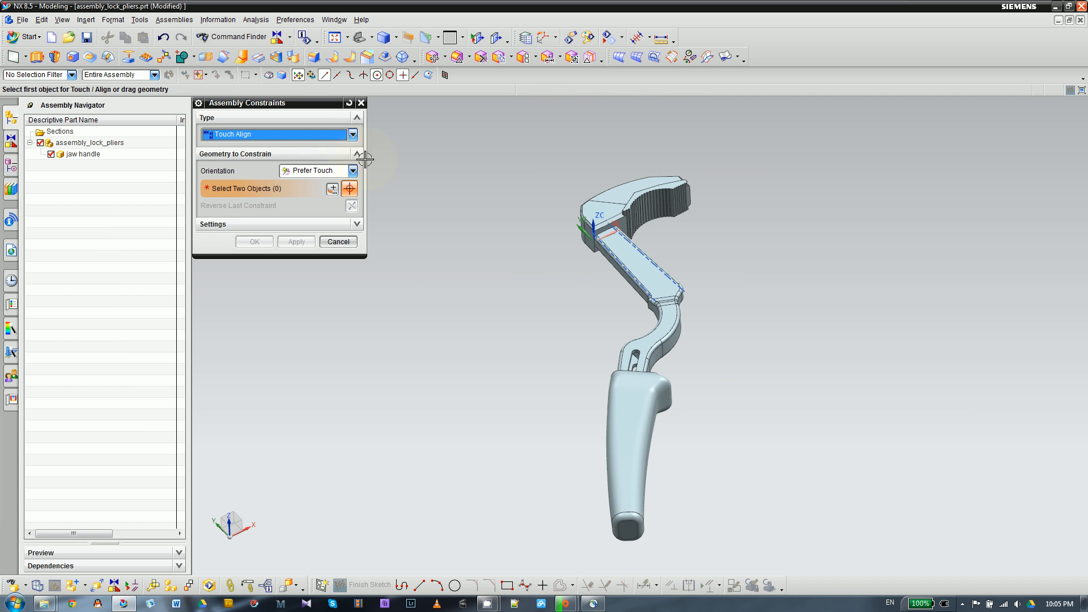
pyautogui.click(352, 135)
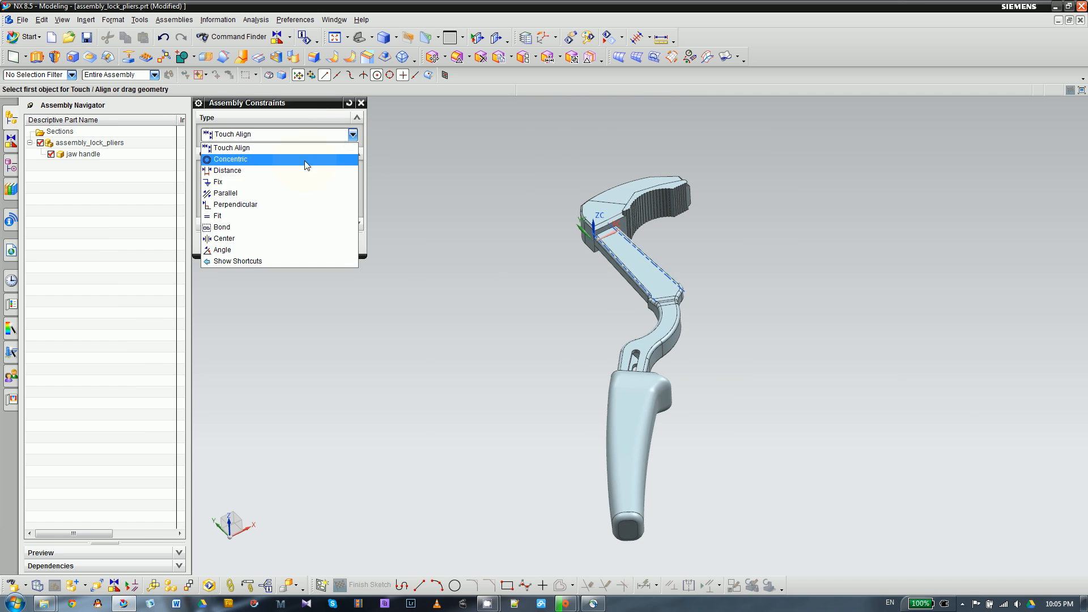
pyautogui.click(262, 182)
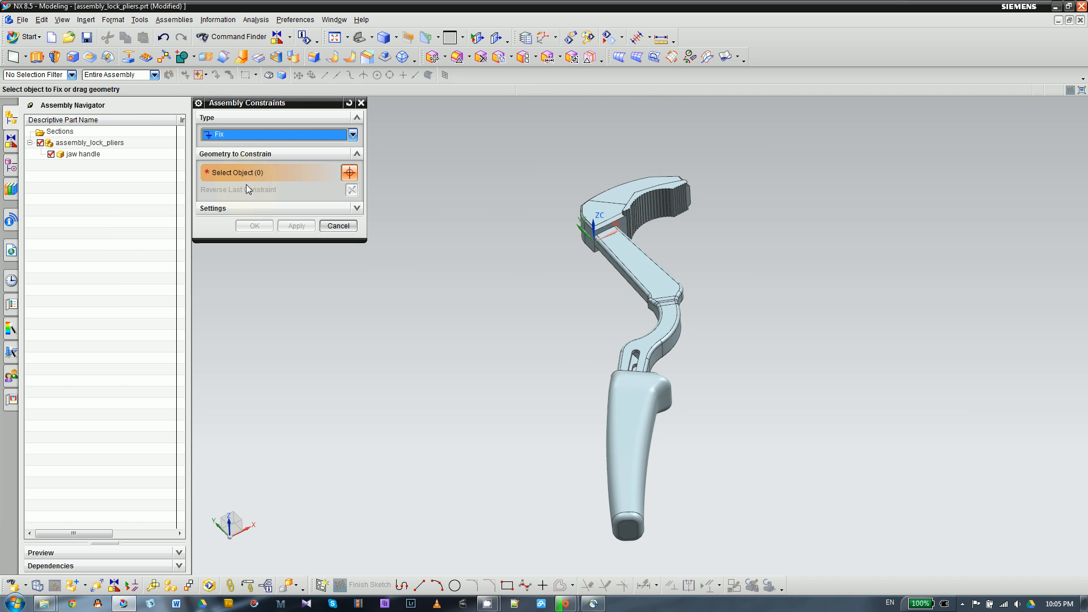
pyautogui.scroll(2, 677, 262)
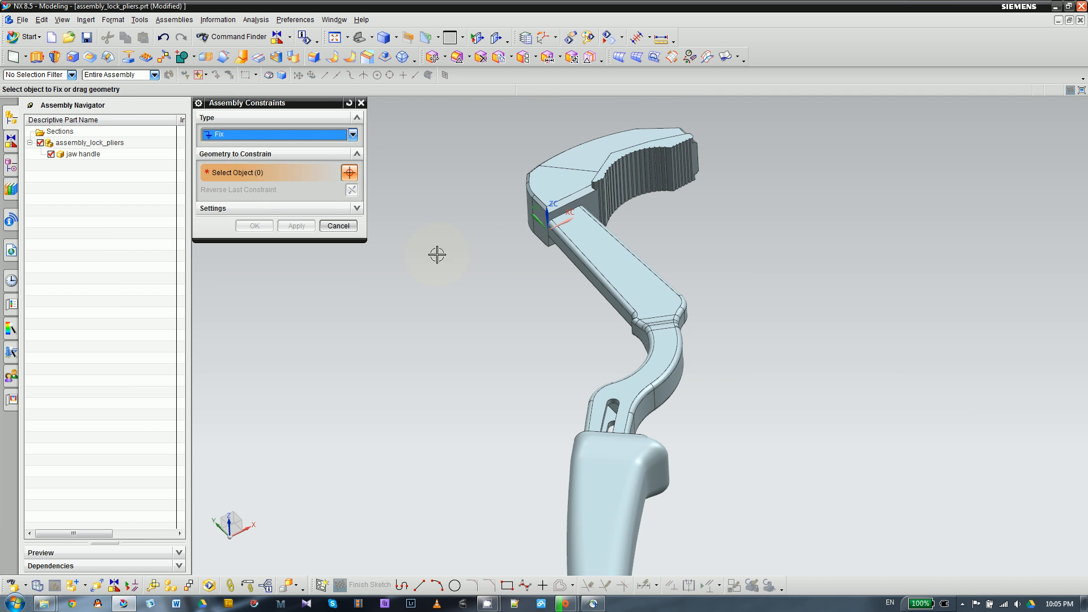
pyautogui.click(585, 243)
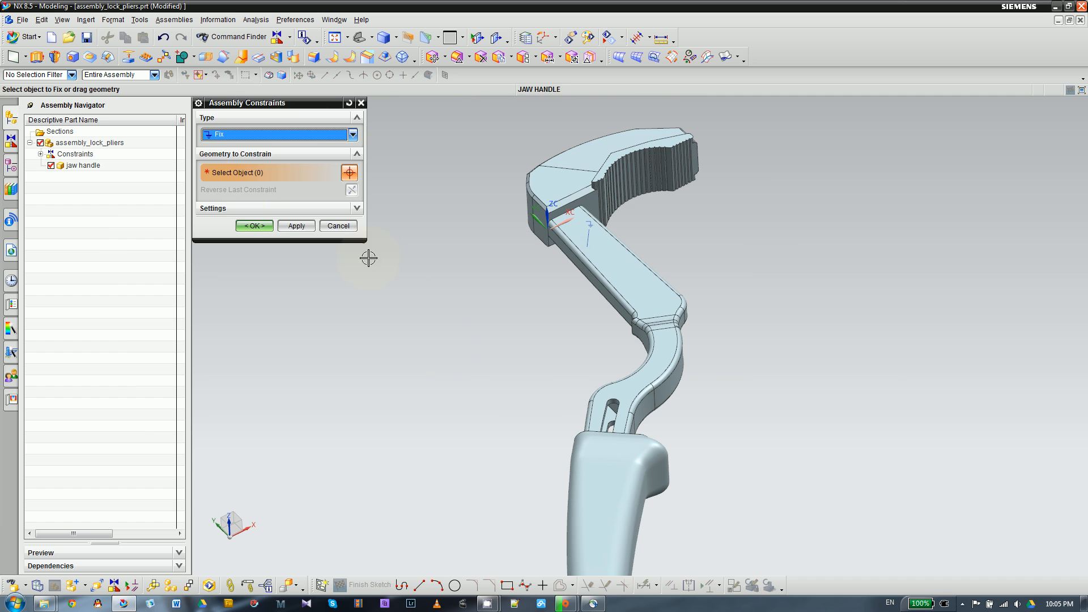
pyautogui.click(254, 226)
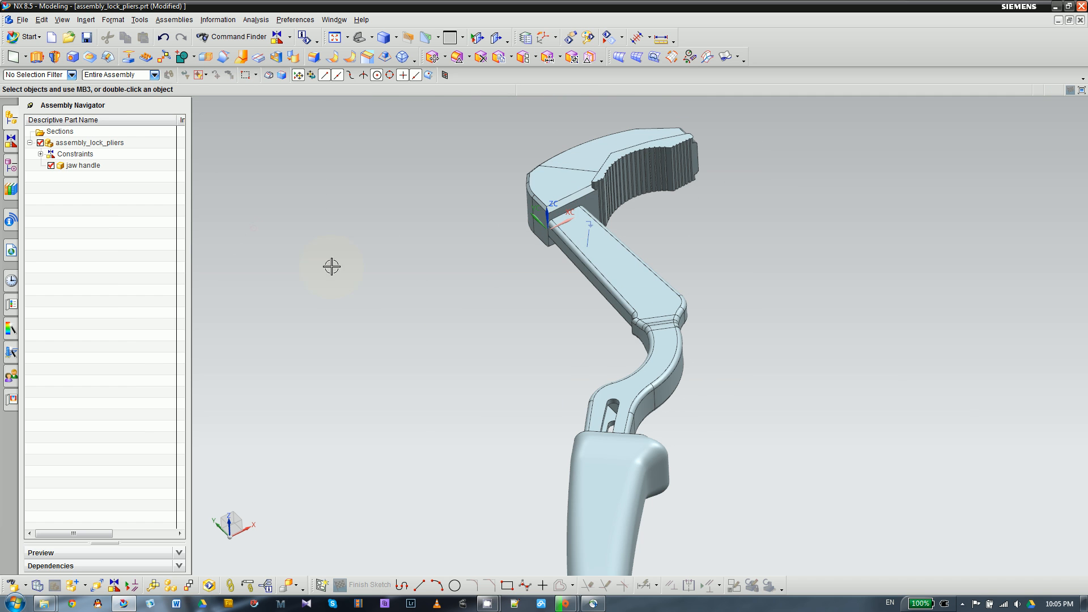
pyautogui.scroll(-2, 498, 260)
pyautogui.click(575, 259)
pyautogui.press('Escape')
pyautogui.moveTo(574, 259); pyautogui.dragTo(524, 246, button='middle')
pyautogui.scroll(3, 557, 245)
pyautogui.scroll(-2, 525, 247)
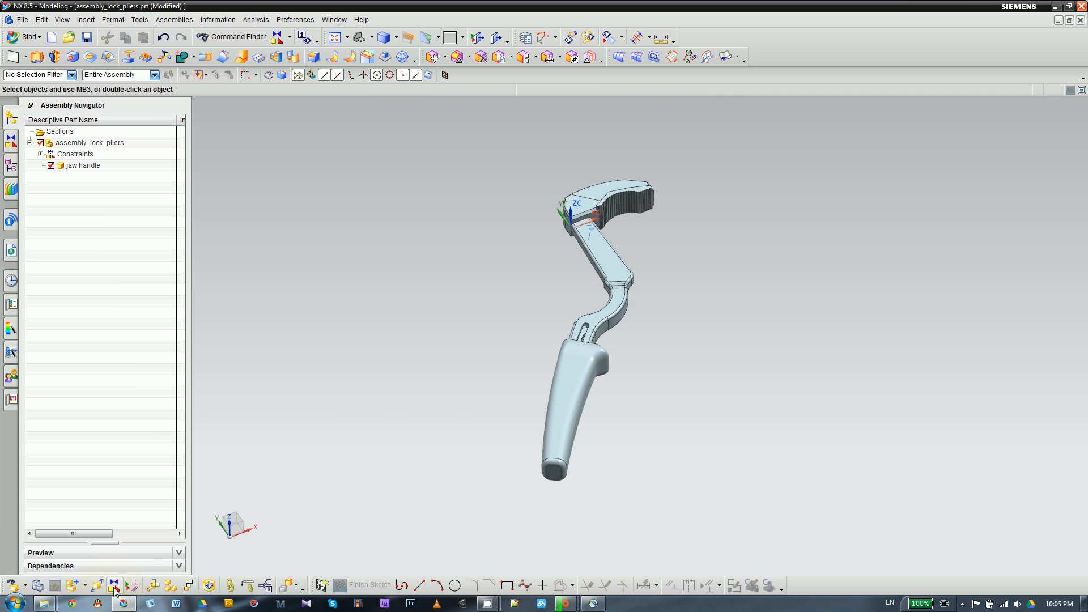
# - Add all the remaining part files except jaw handle.prt to the assembly, with Absolute Origin positioning and the Model reference set
pyautogui.click(74, 590)
pyautogui.click(73, 590)
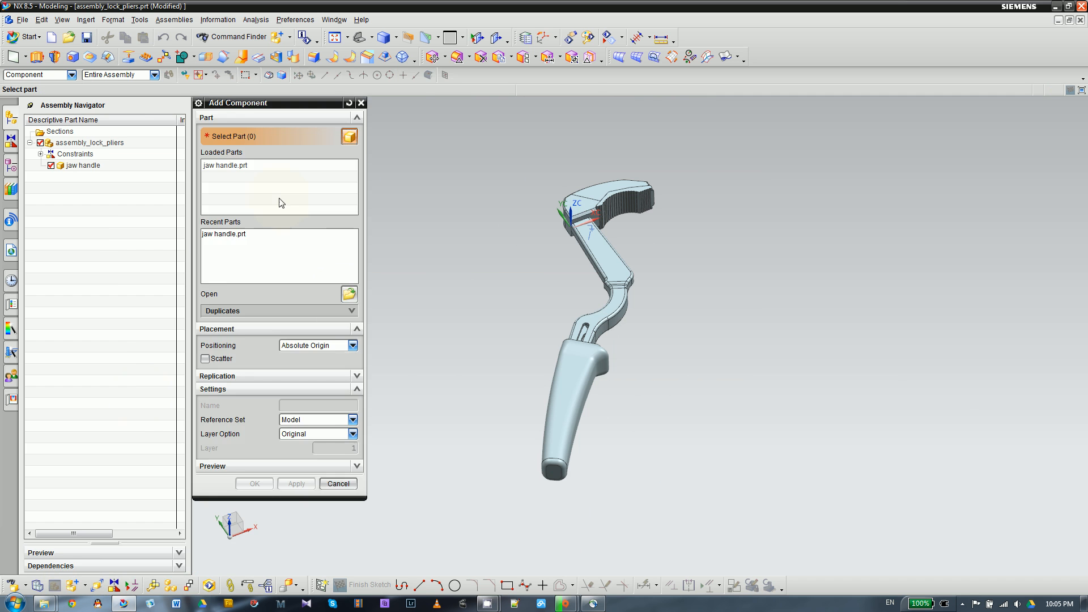
pyautogui.click(348, 294)
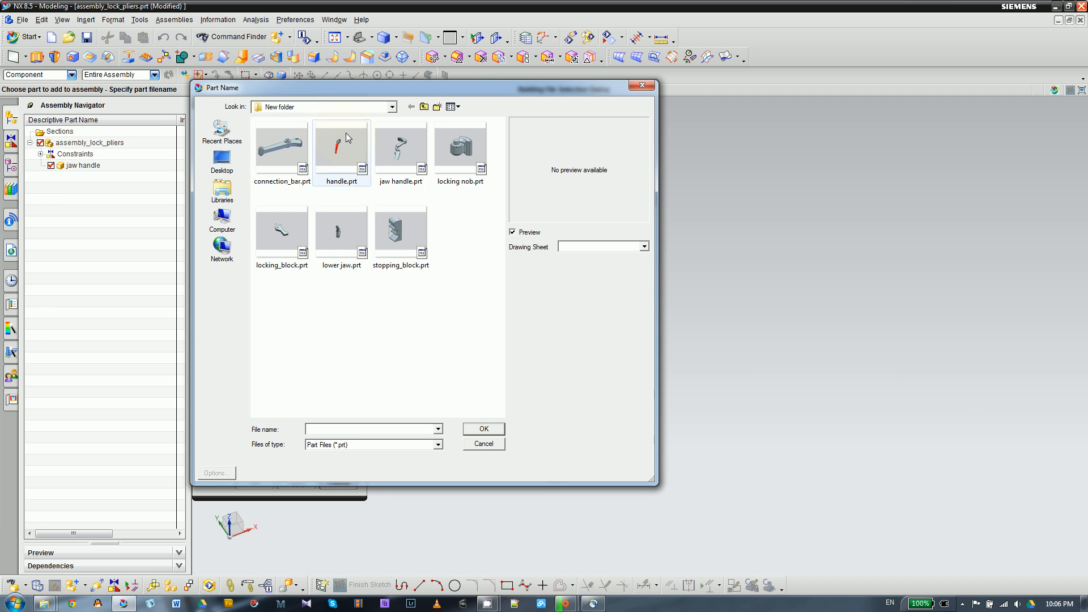
pyautogui.moveTo(476, 329); pyautogui.dragTo(262, 155)
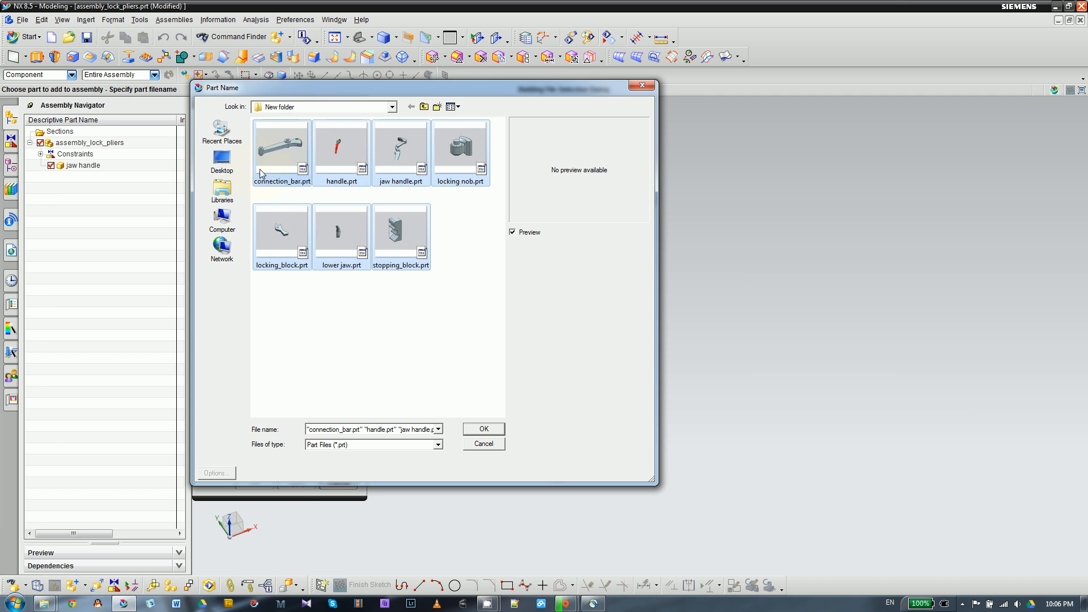
pyautogui.keyDown('ctrl'); pyautogui.click(399, 156); pyautogui.keyUp('ctrl')
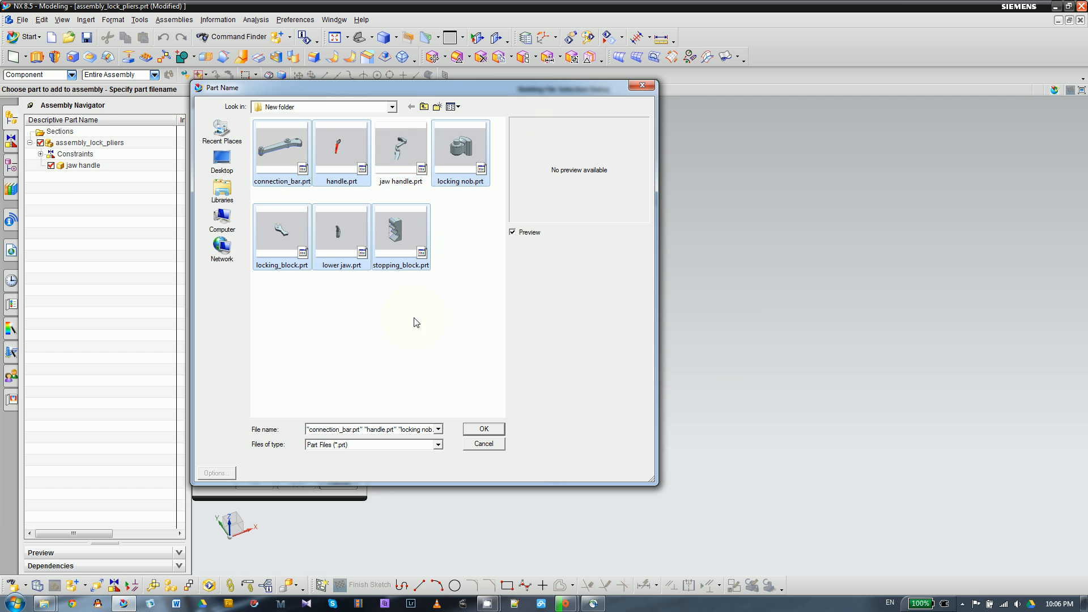
pyautogui.click(473, 429)
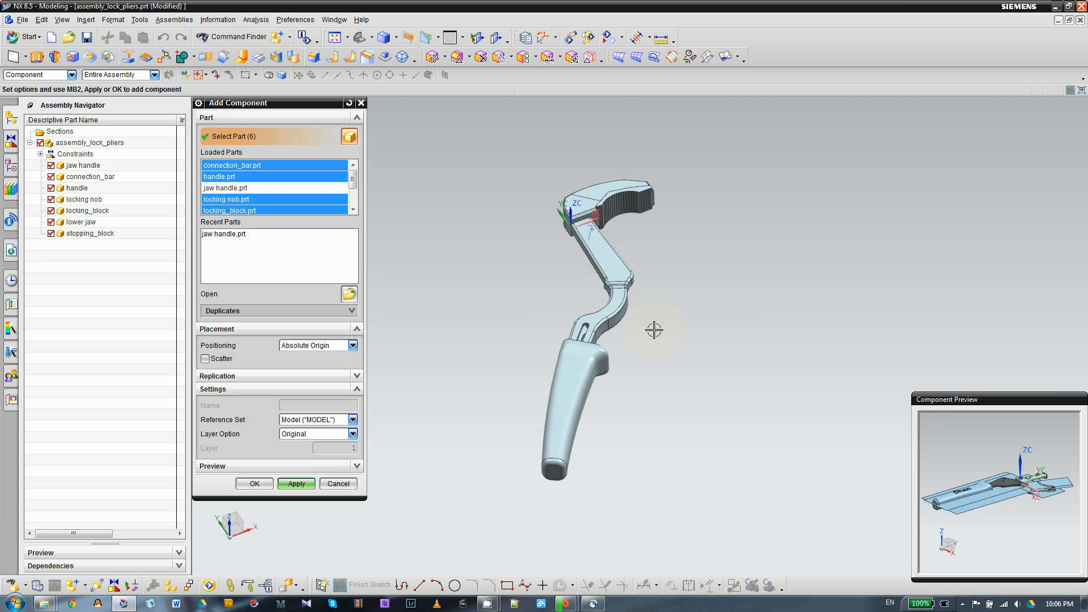
pyautogui.click(255, 483)
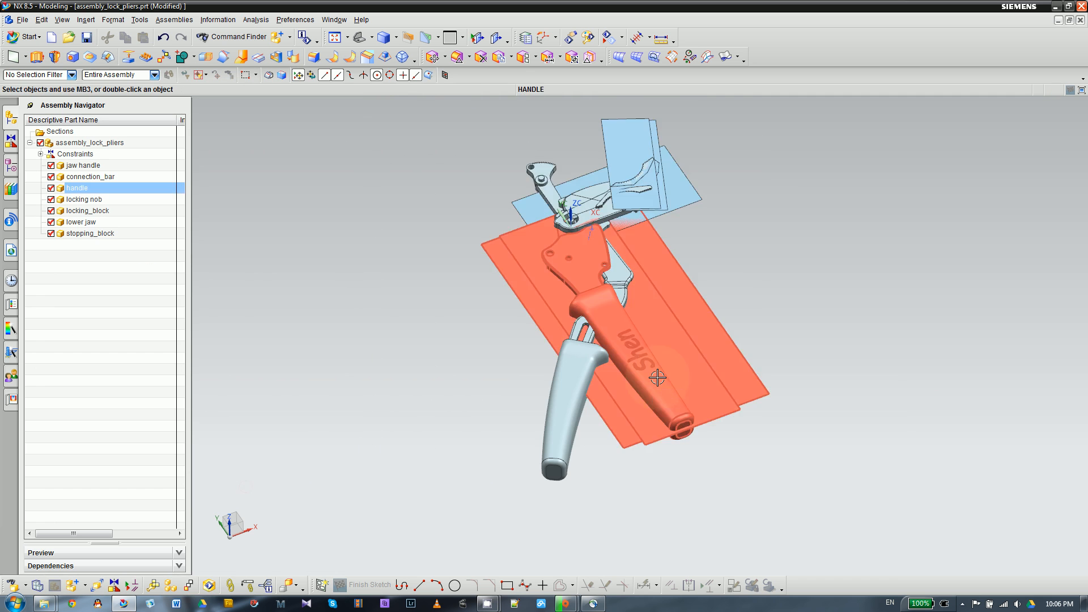
# - Hide all sheet bodies in the assembly by filtering the selection to Sheet Body, and restore the filter to No Selection Filter
pyautogui.scroll(2, 388, 346)
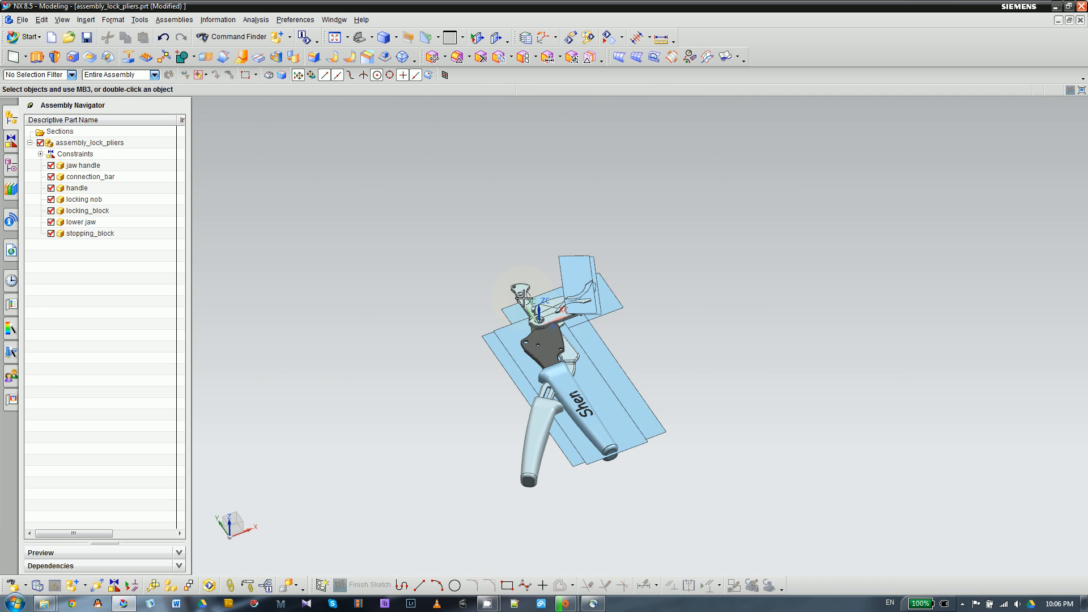
pyautogui.scroll(-1, 554, 186)
pyautogui.click(72, 74)
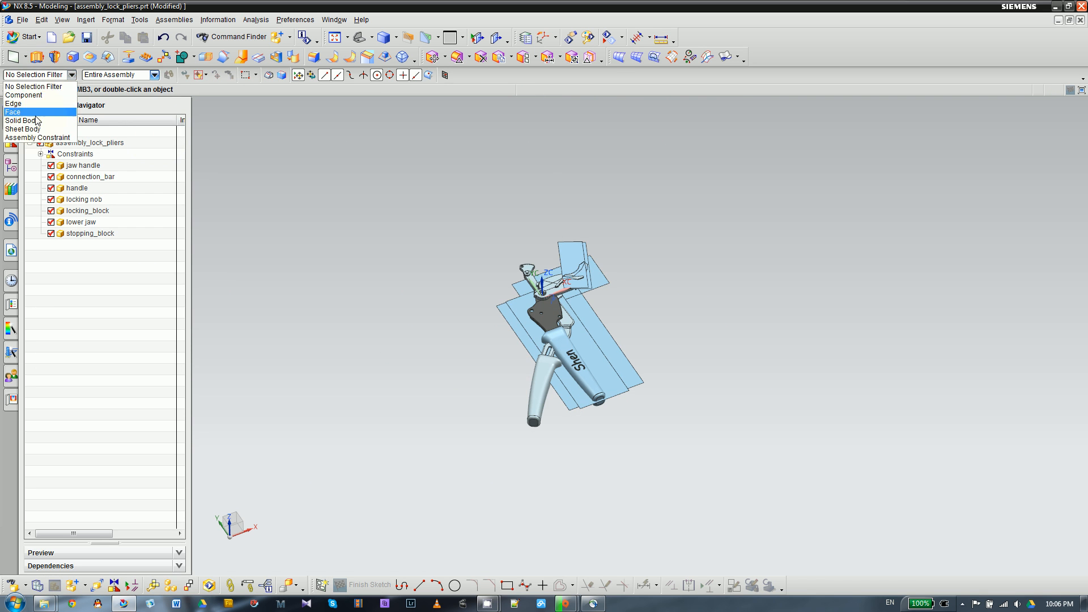
pyautogui.click(22, 129)
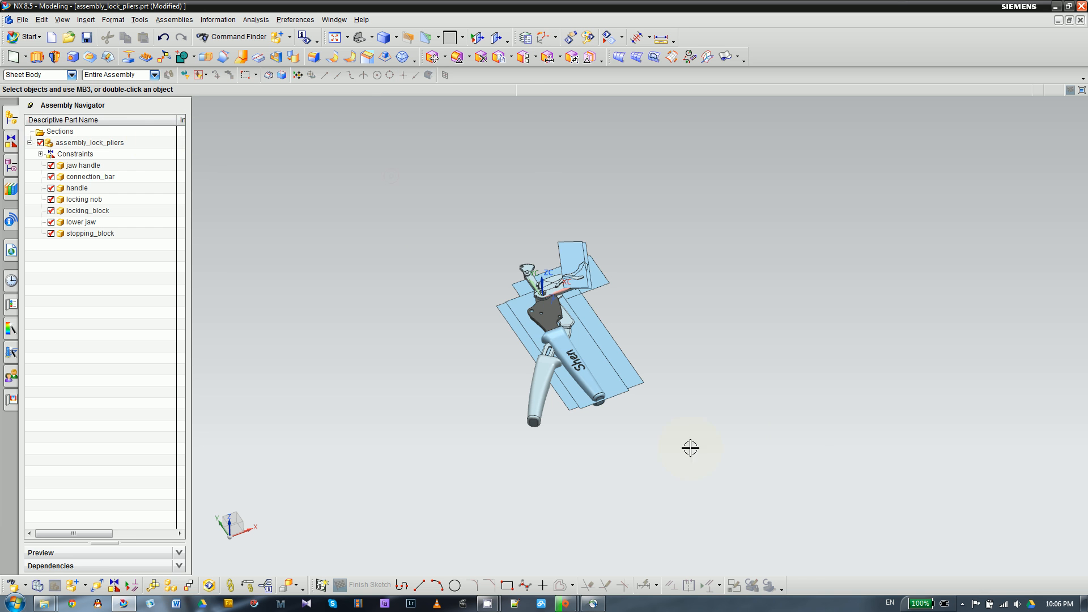
pyautogui.moveTo(690, 448); pyautogui.dragTo(764, 490)
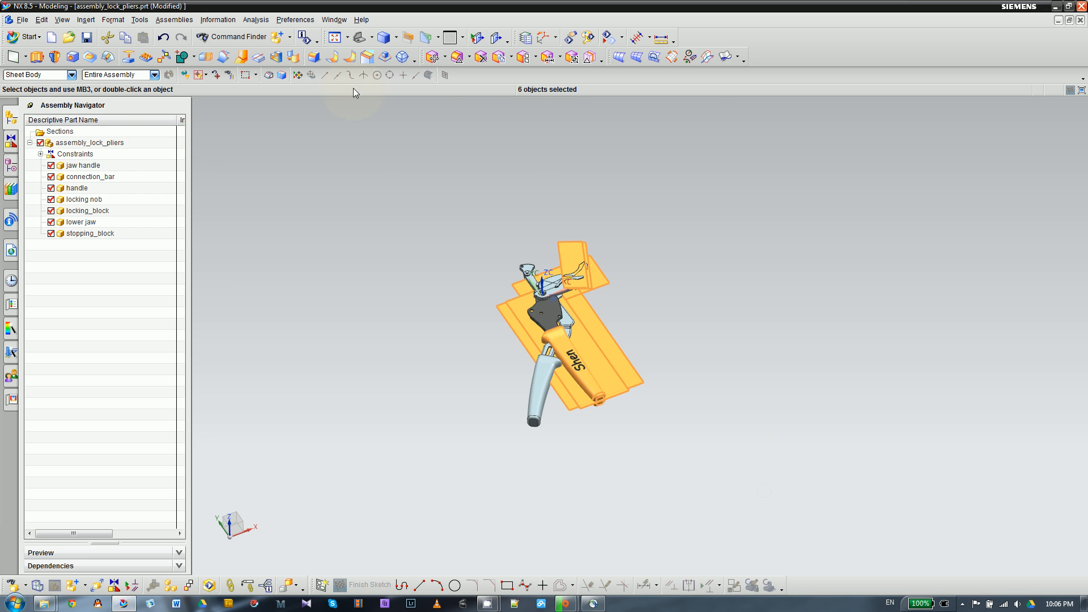
pyautogui.click(622, 38)
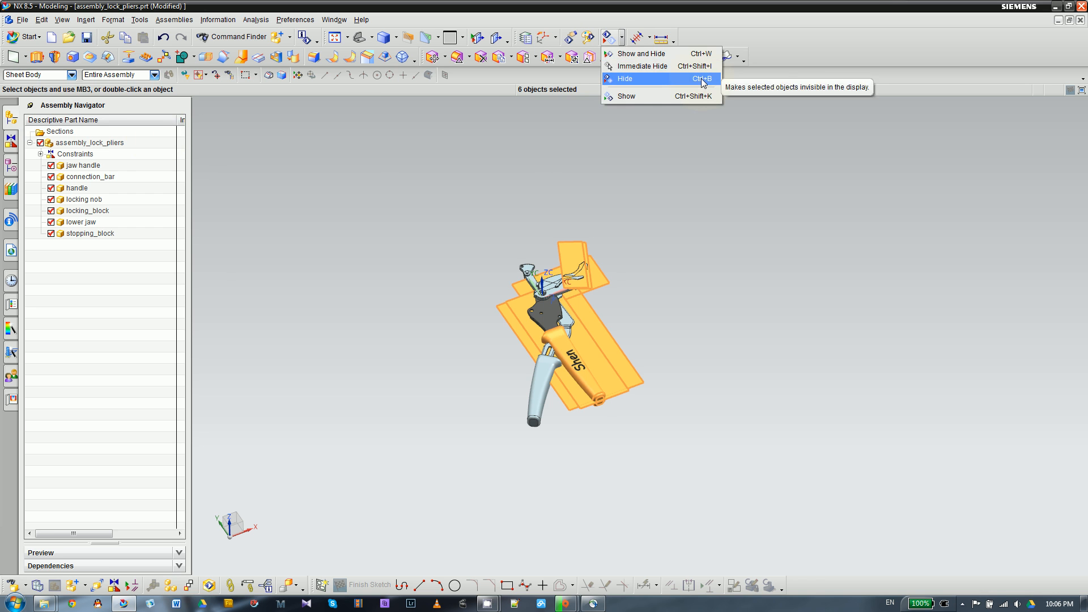
pyautogui.click(701, 78)
pyautogui.scroll(5, 553, 327)
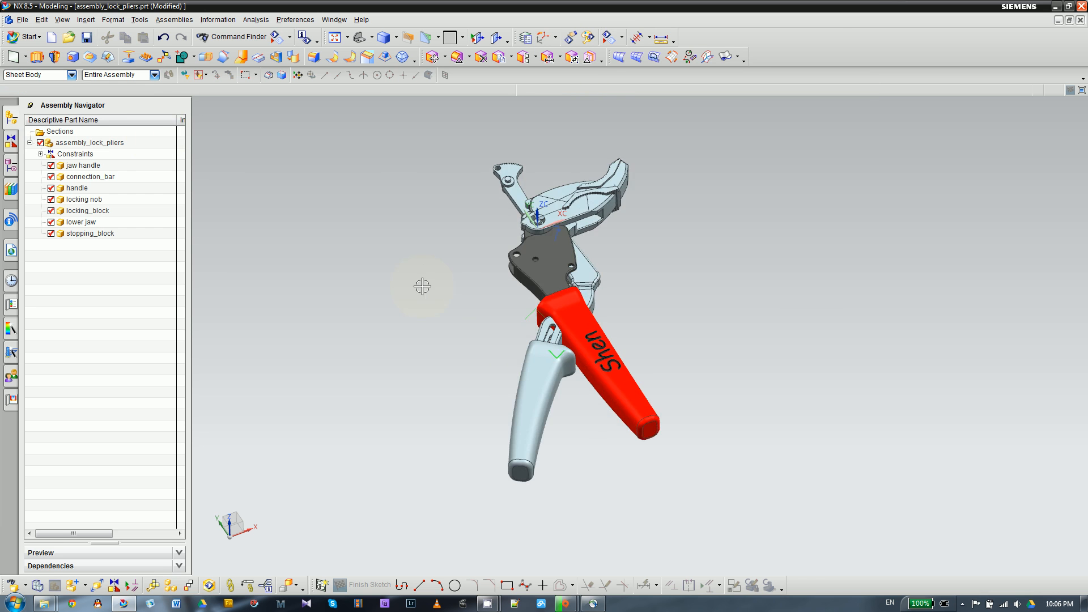
pyautogui.scroll(2, 473, 277)
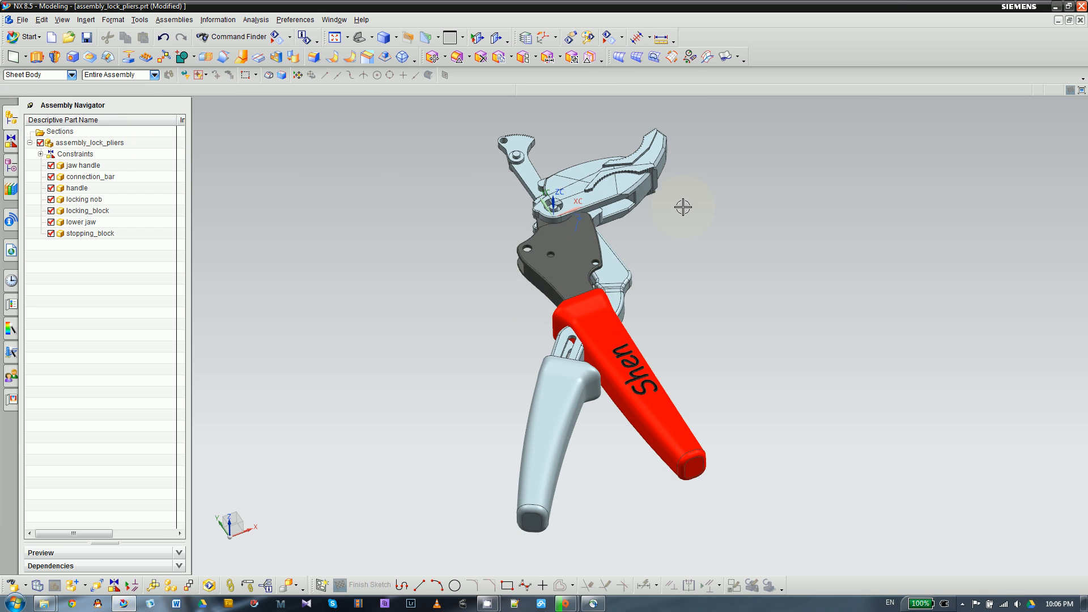
pyautogui.click(41, 76)
pyautogui.click(36, 86)
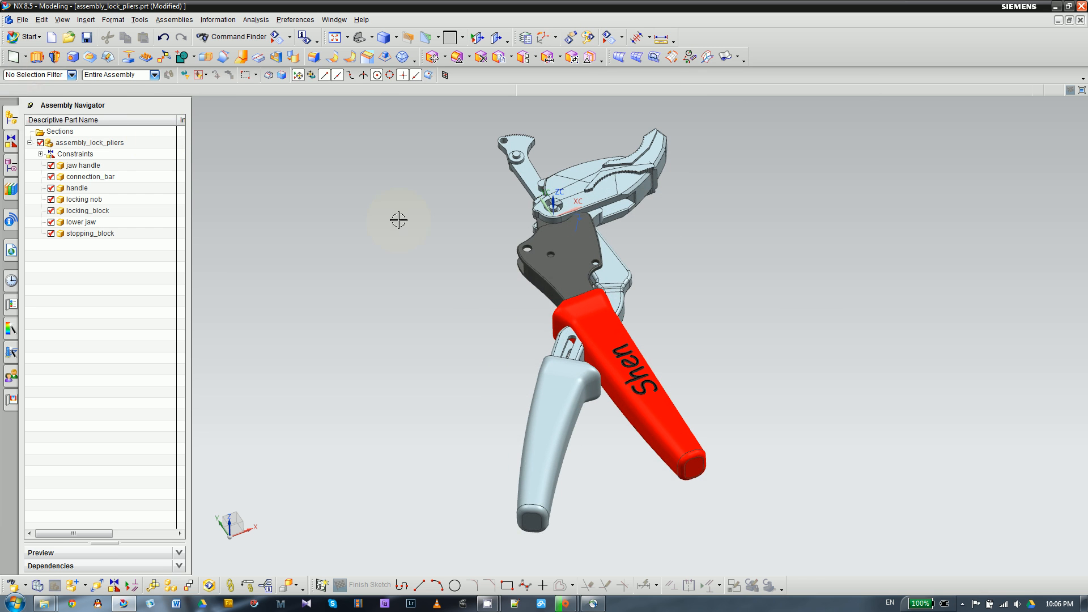
# - Move the handle component clear of the jaw handle with Dynamic motion, to about X -4.32, Y -2.32, and rotate it upright
pyautogui.click(551, 275)
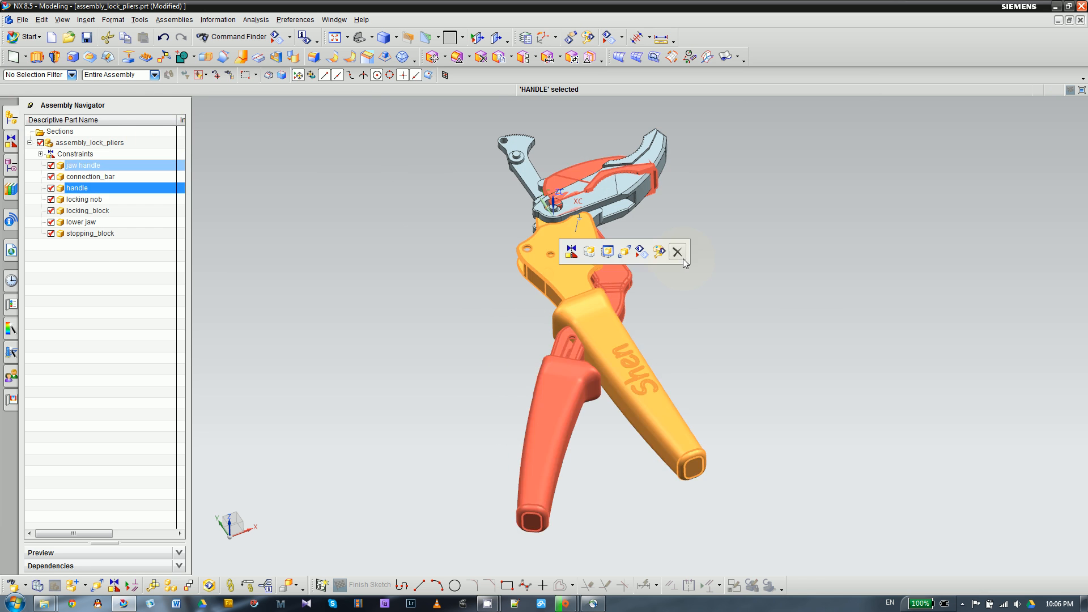
pyautogui.click(625, 254)
pyautogui.click(315, 174)
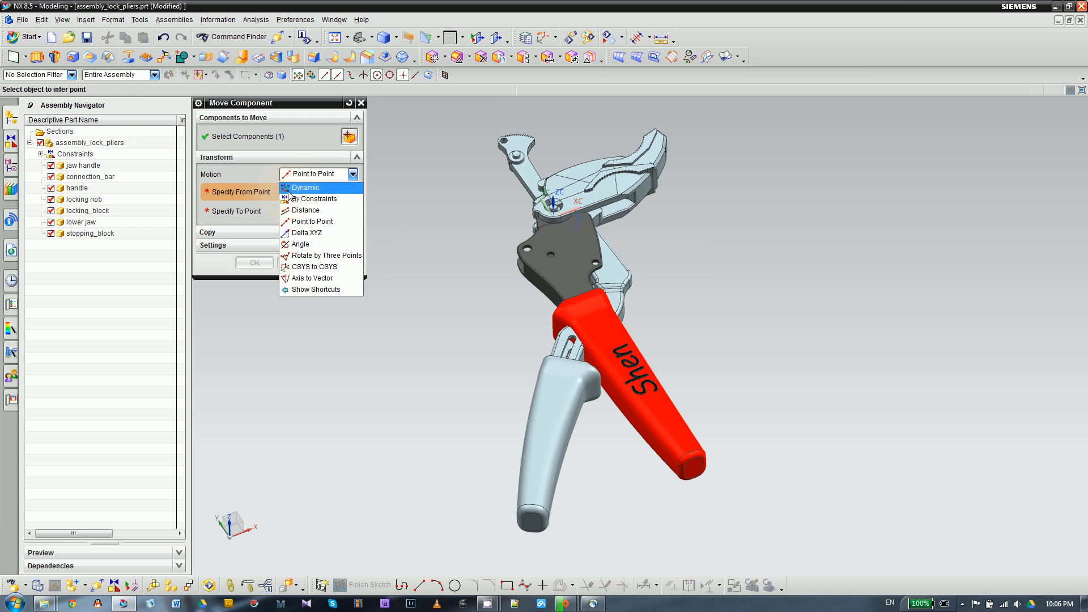
pyautogui.click(294, 190)
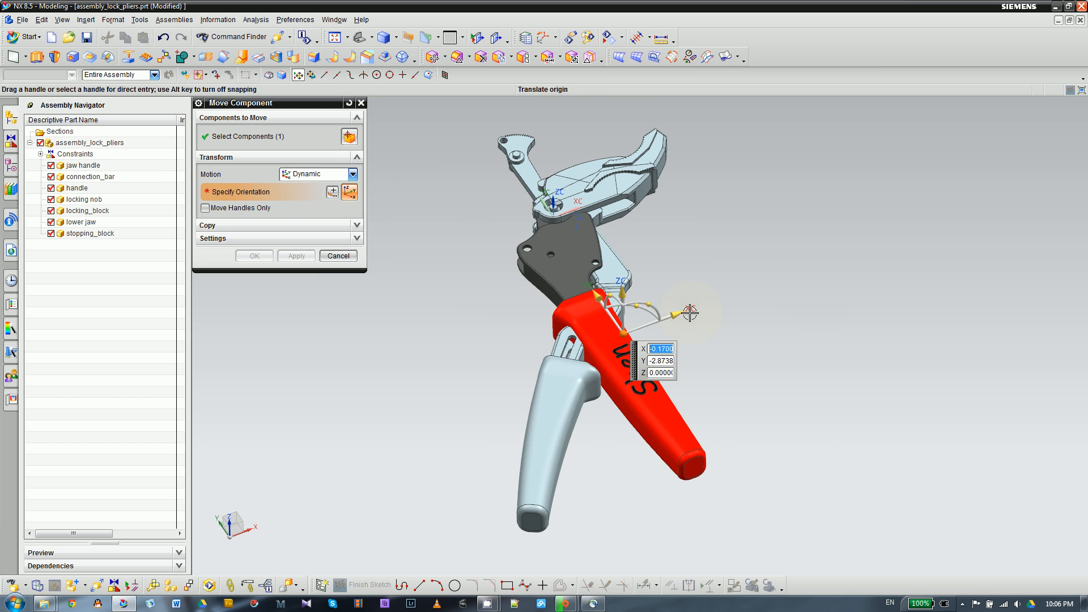
pyautogui.moveTo(682, 313); pyautogui.dragTo(441, 400)
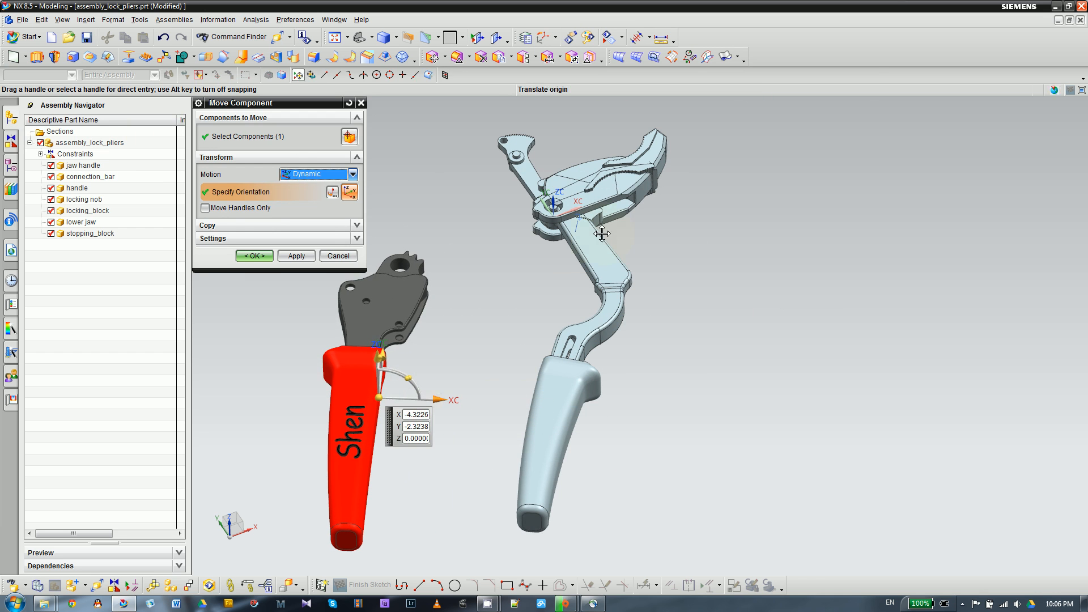
pyautogui.click(297, 256)
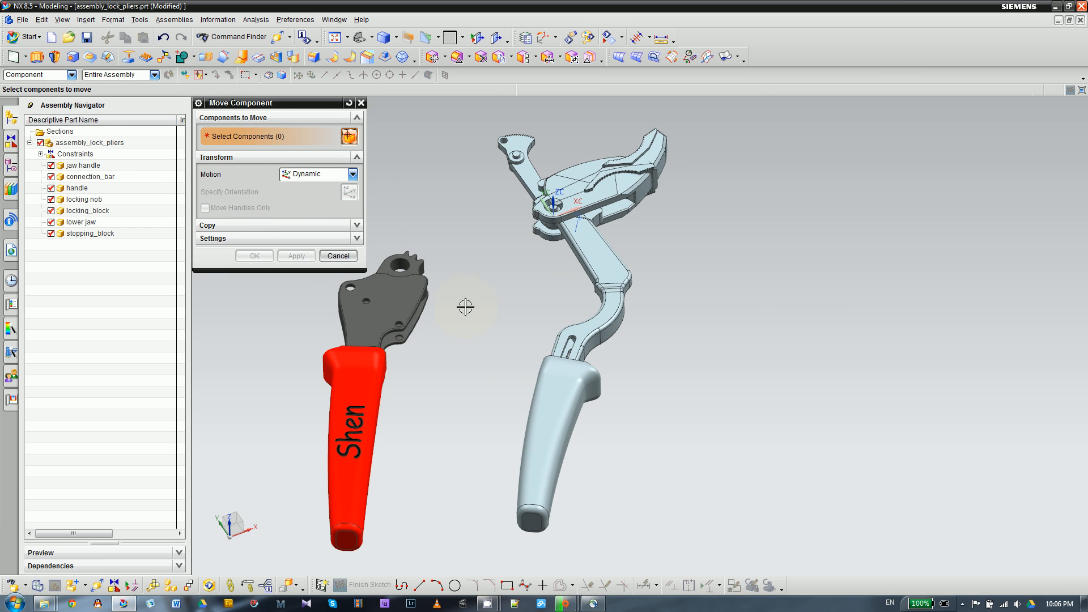
# - Move the lower jaw with Dynamic motion so it sits apart, below the jaw handle's upper jaw
pyautogui.click(649, 206)
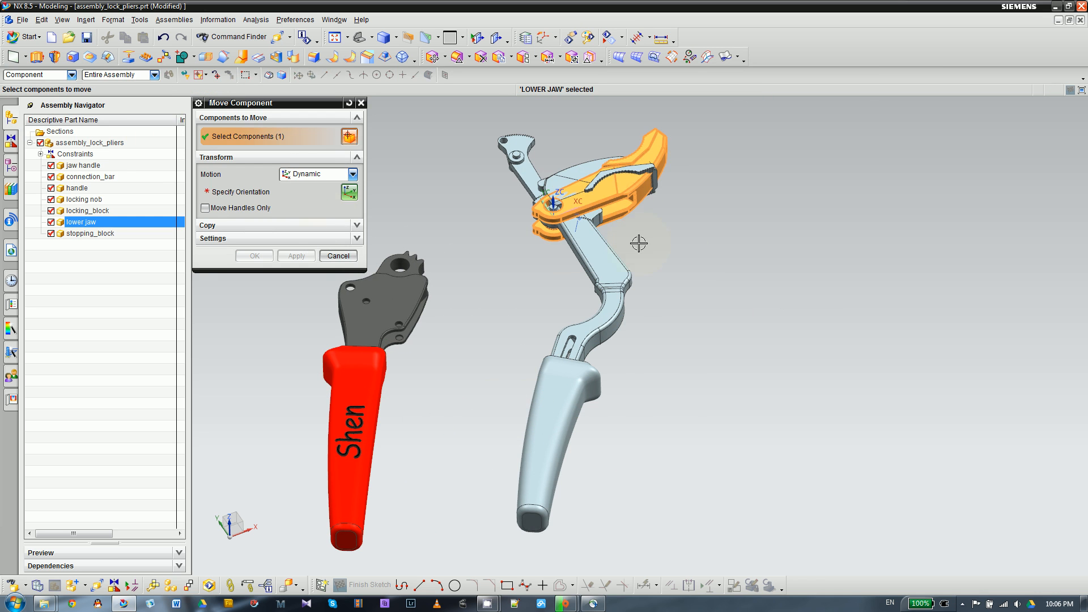
pyautogui.click(238, 192)
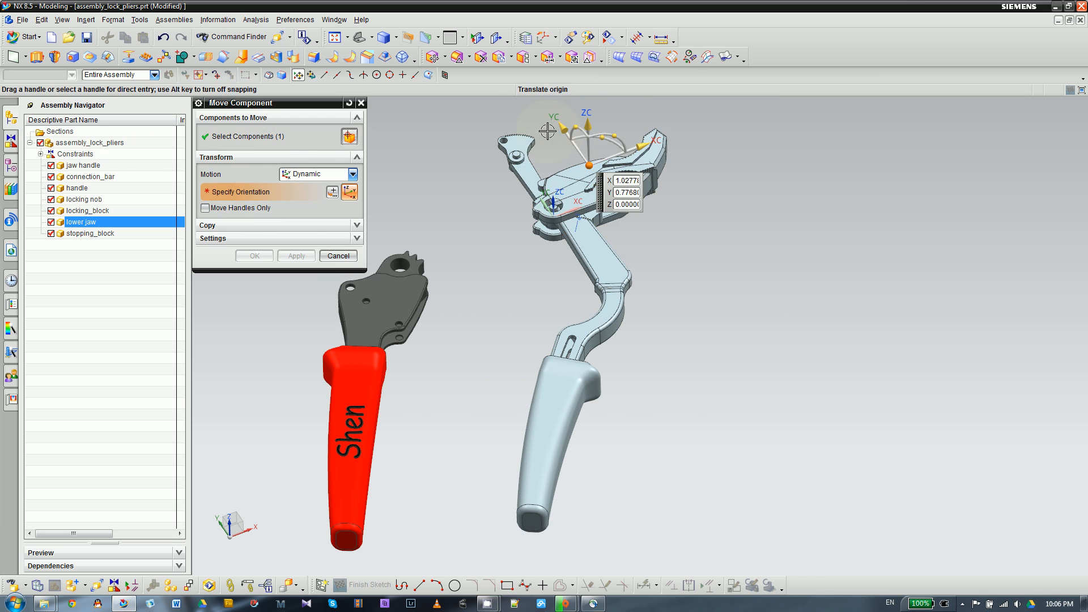
pyautogui.moveTo(560, 122); pyautogui.dragTo(609, 133)
pyautogui.click(295, 255)
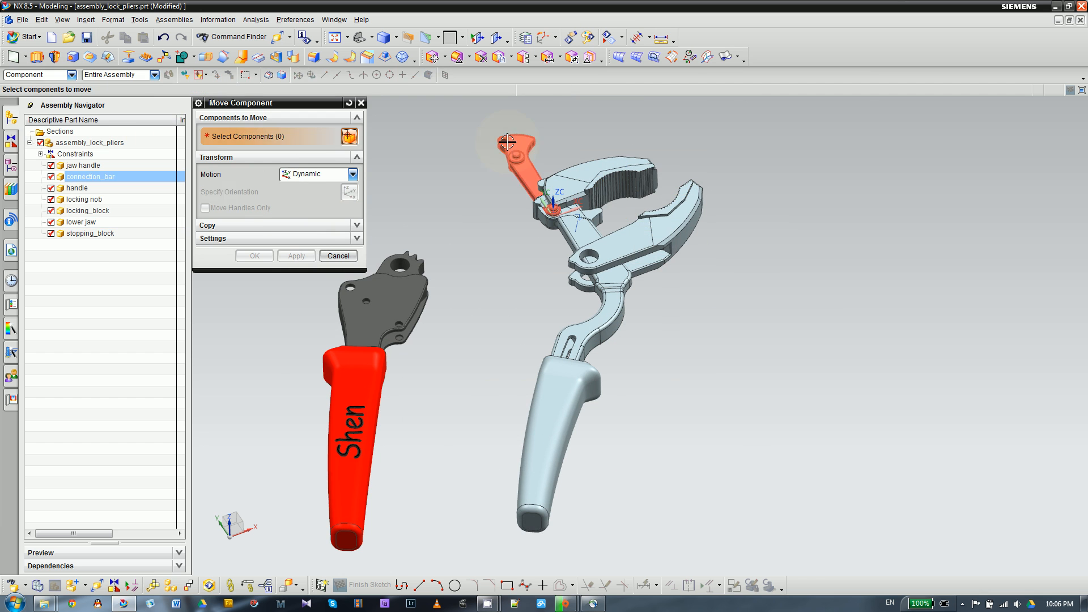
# - Move the connection bar beside the handle with Dynamic motion, to about X -2.04, Y -1.10, Z 0.08
pyautogui.click(510, 141)
pyautogui.click(286, 190)
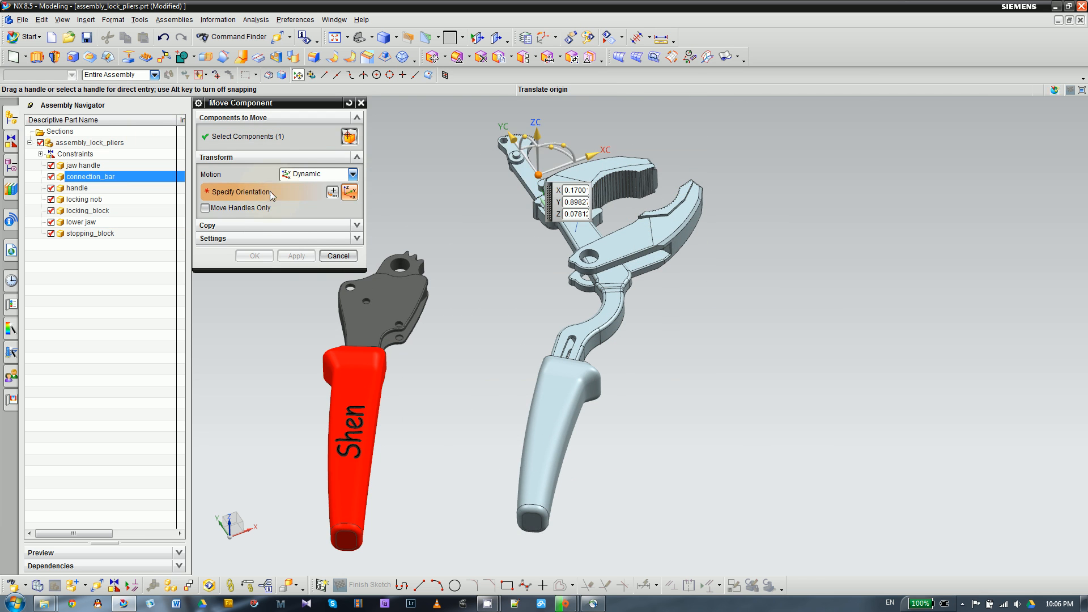
pyautogui.moveTo(545, 197); pyautogui.dragTo(471, 299)
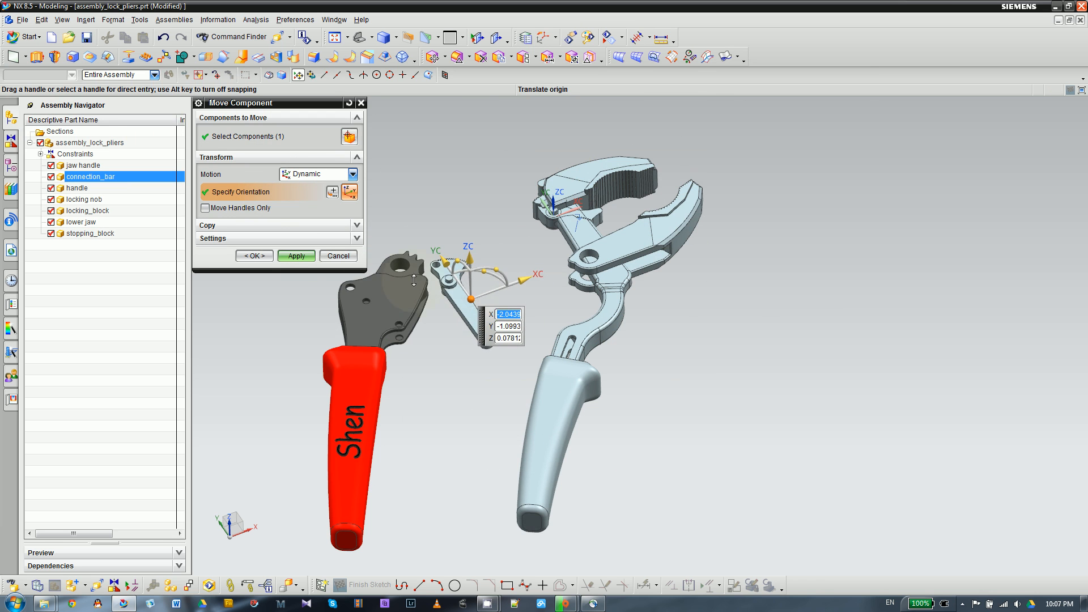
pyautogui.moveTo(678, 310)
pyautogui.mouseDown(button='middle')
pyautogui.moveTo(674, 266)
pyautogui.moveTo(682, 326)
pyautogui.mouseUp(button='middle')
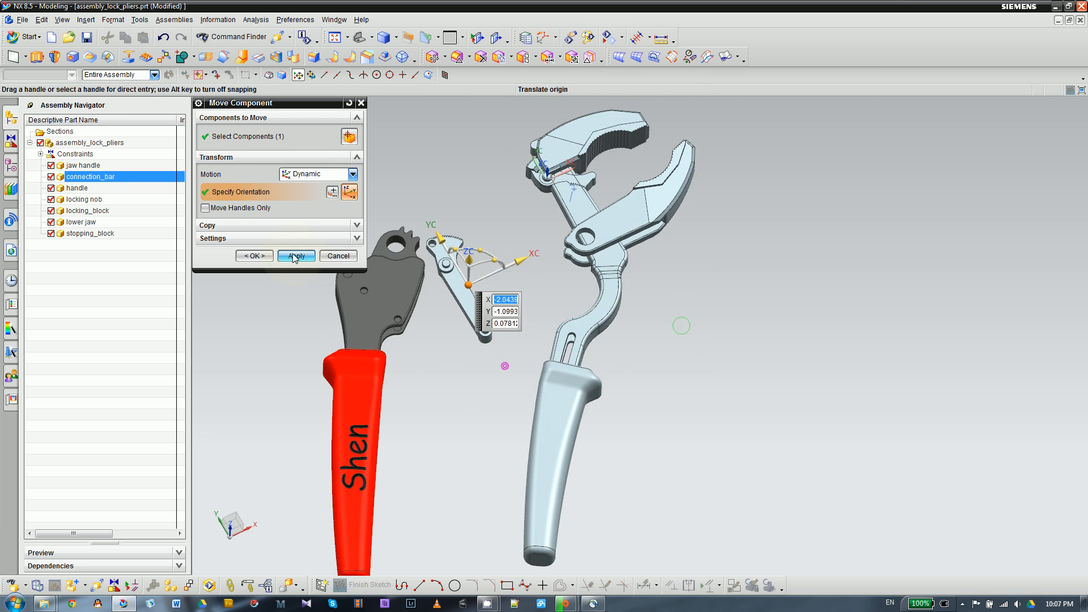
pyautogui.click(292, 256)
# - Move the locking nob above the handle with Dynamic motion, to about X -3.50, Y 0.48, Z 0
pyautogui.scroll(3, 511, 164)
pyautogui.click(553, 181)
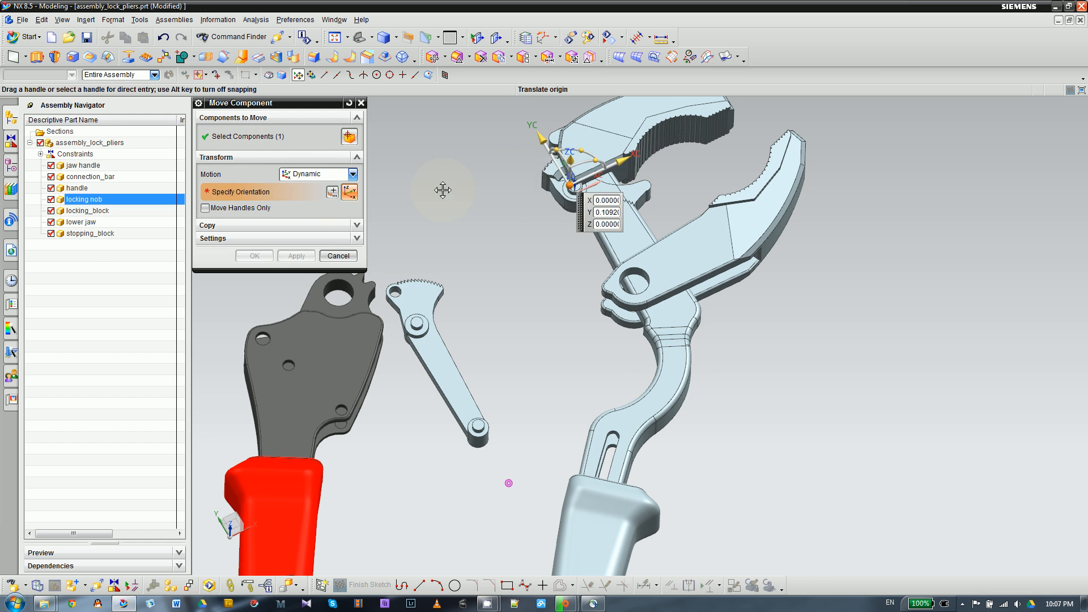
pyautogui.moveTo(443, 190); pyautogui.dragTo(256, 298)
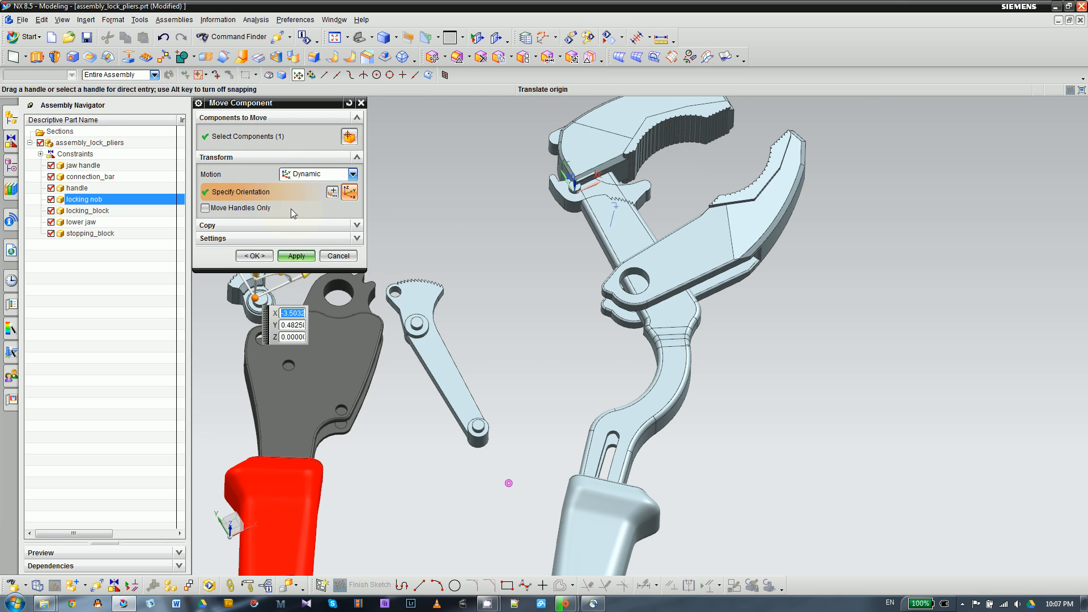
pyautogui.click(289, 253)
# - Move the locking block between the handle and the connection bar with Dynamic motion, to about X -3.02, Y -1.76, Z 0.02
pyautogui.click(559, 197)
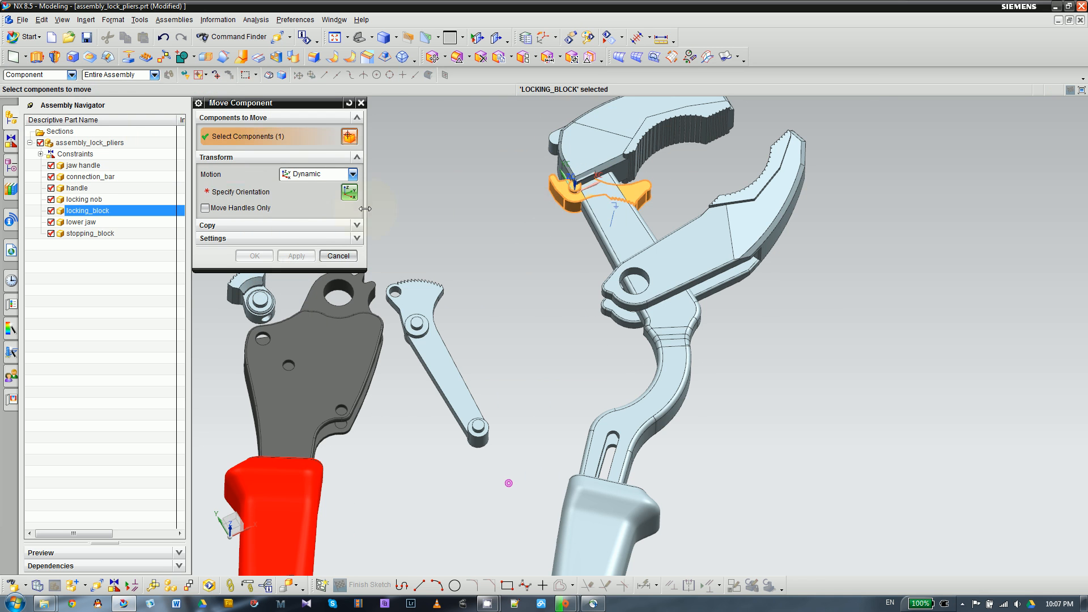
pyautogui.click(301, 191)
pyautogui.moveTo(600, 190); pyautogui.dragTo(399, 449)
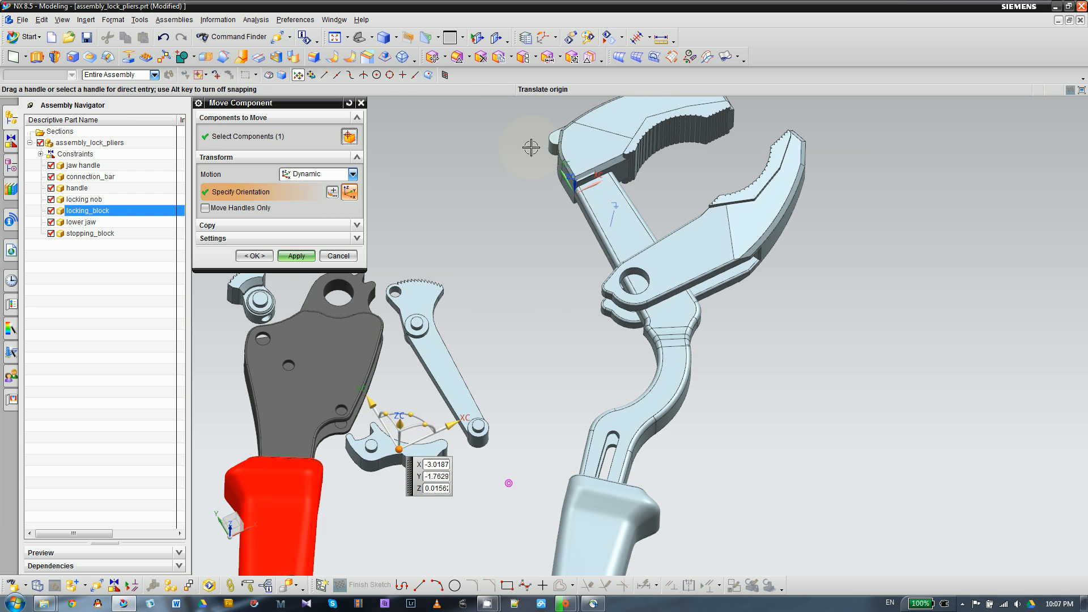
pyautogui.click(295, 256)
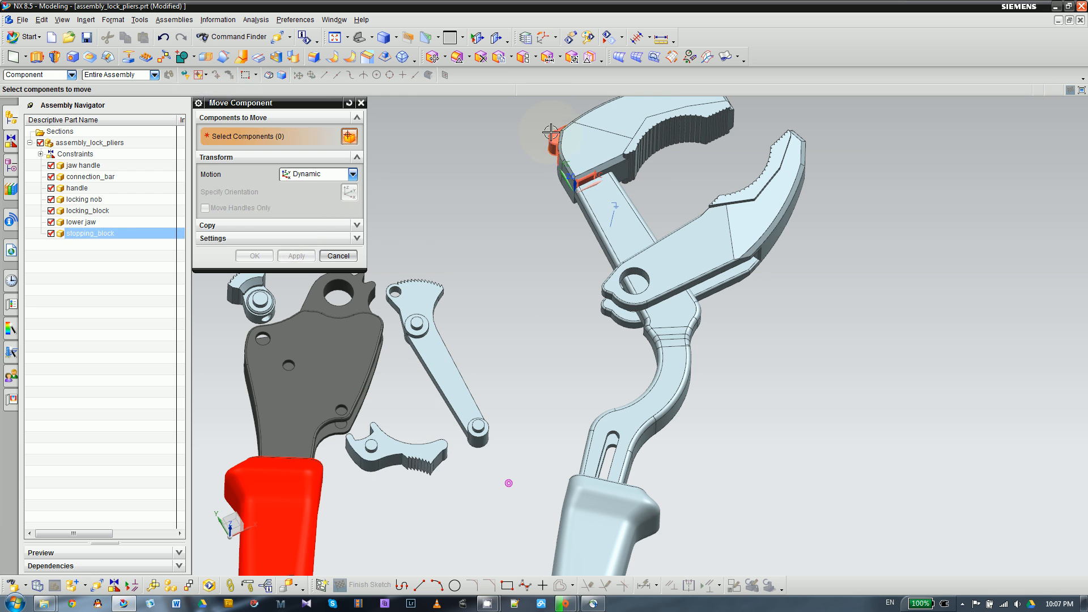
# - Move the stopping block away from the jaw handle with Dynamic motion, to about X -1.00, Y 0.32, Z 0.125, and finish moving components
pyautogui.click(554, 140)
pyautogui.click(328, 187)
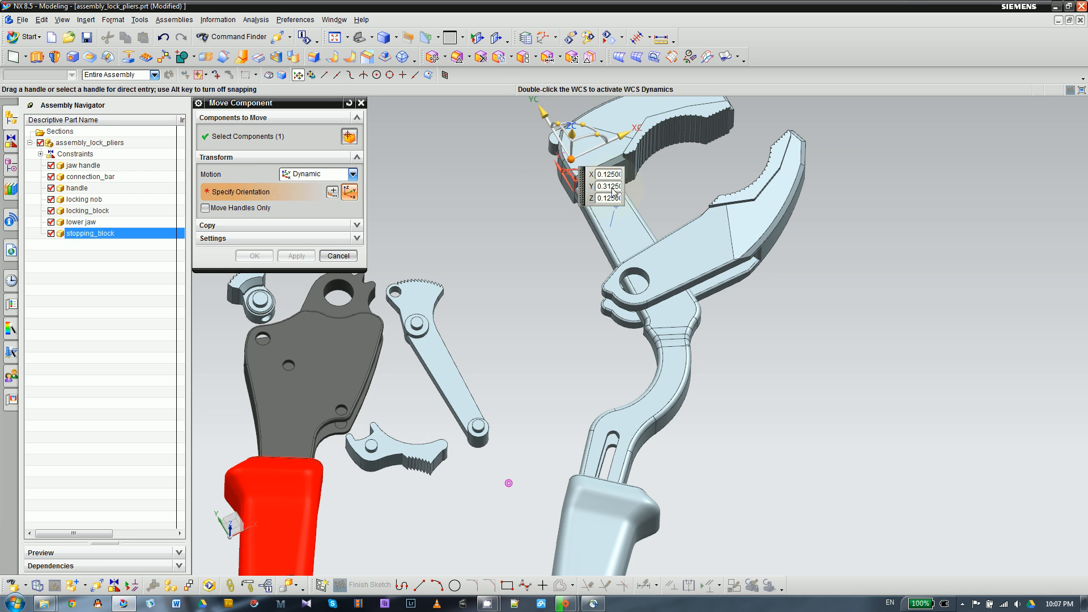
pyautogui.moveTo(568, 159); pyautogui.dragTo(479, 211)
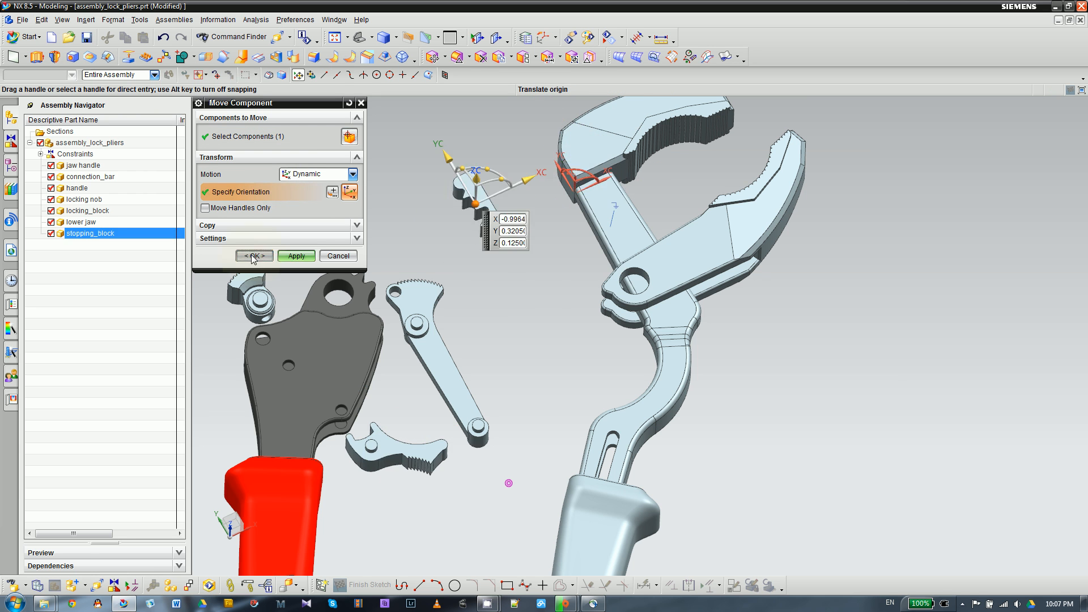
pyautogui.click(254, 256)
# - Examine the layout of the separated components, including the lower jaw and jaw handle, from several angles and distances
pyautogui.scroll(2, 476, 186)
pyautogui.moveTo(513, 272); pyautogui.dragTo(462, 421, button='middle')
pyautogui.moveTo(563, 249); pyautogui.dragTo(546, 347, button='middle')
pyautogui.scroll(-5, 541, 350)
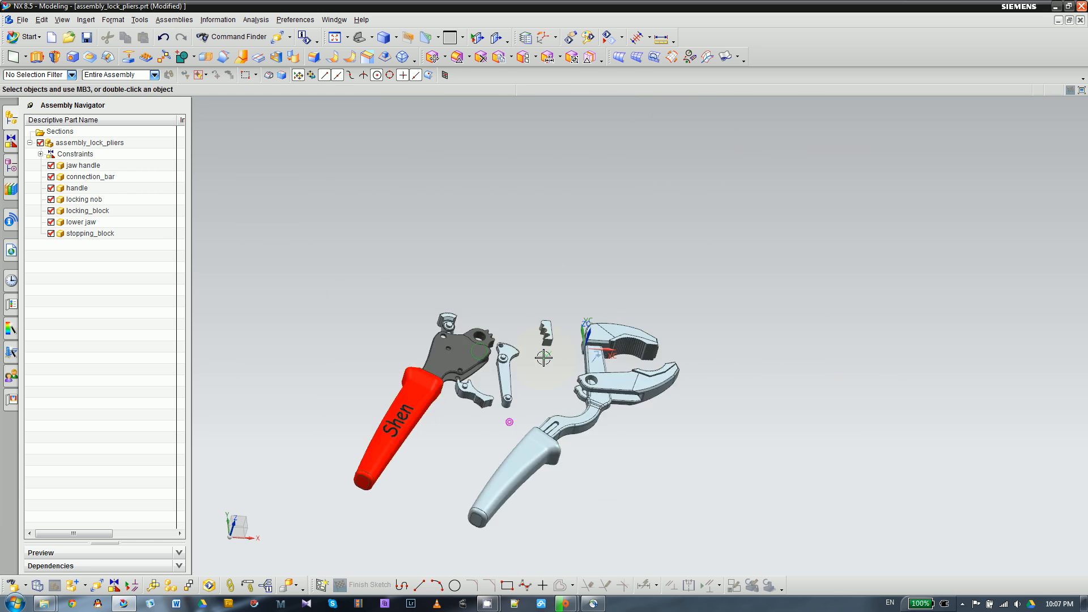
pyautogui.scroll(4, 574, 336)
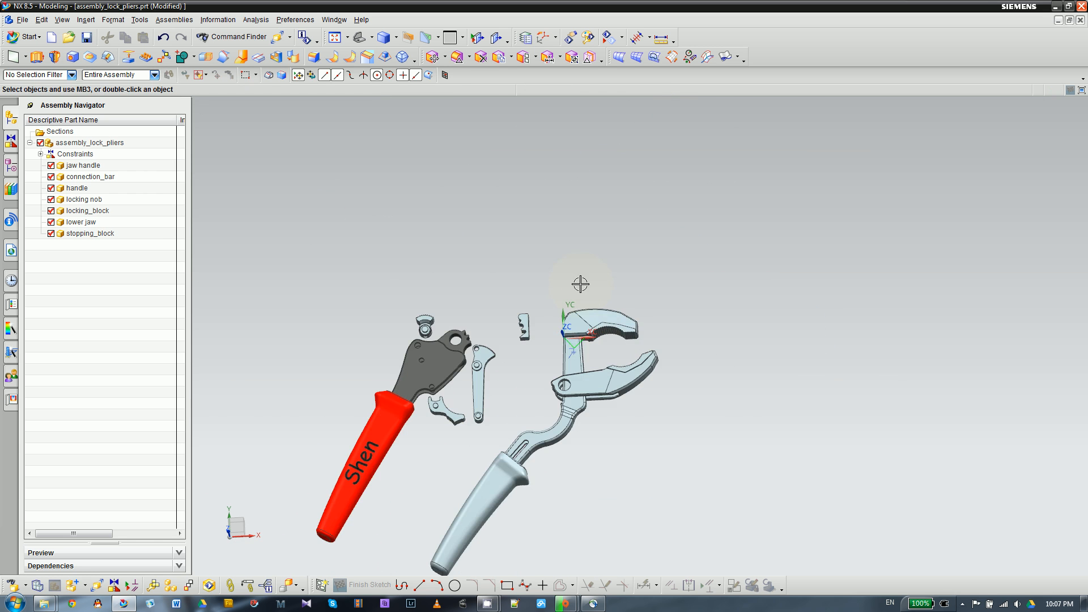
pyautogui.scroll(-3, 562, 294)
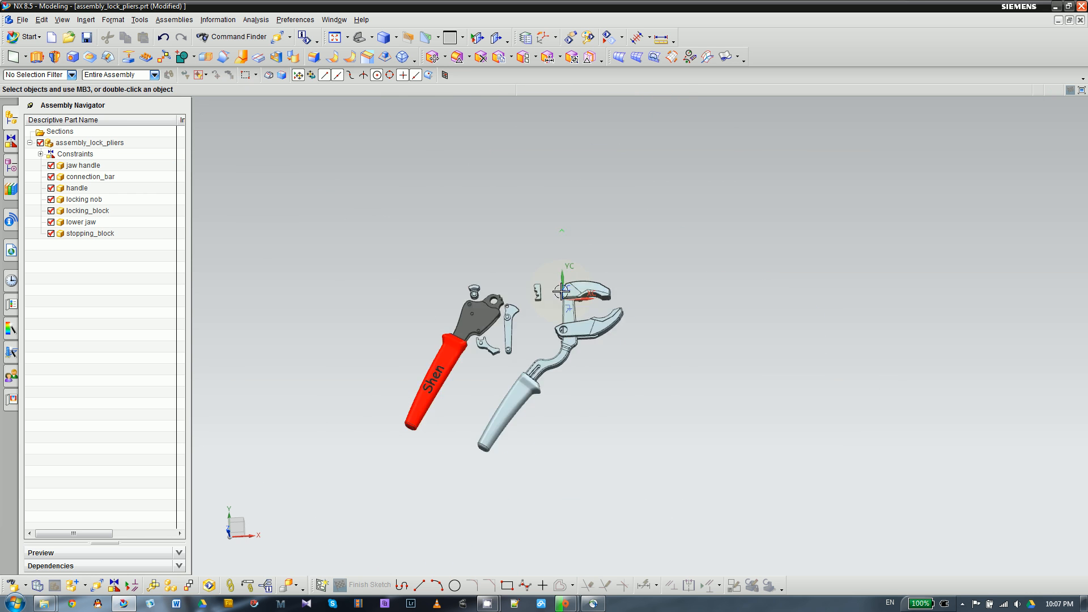
pyautogui.scroll(4, 614, 372)
pyautogui.scroll(3, 536, 342)
pyautogui.scroll(-3, 598, 287)
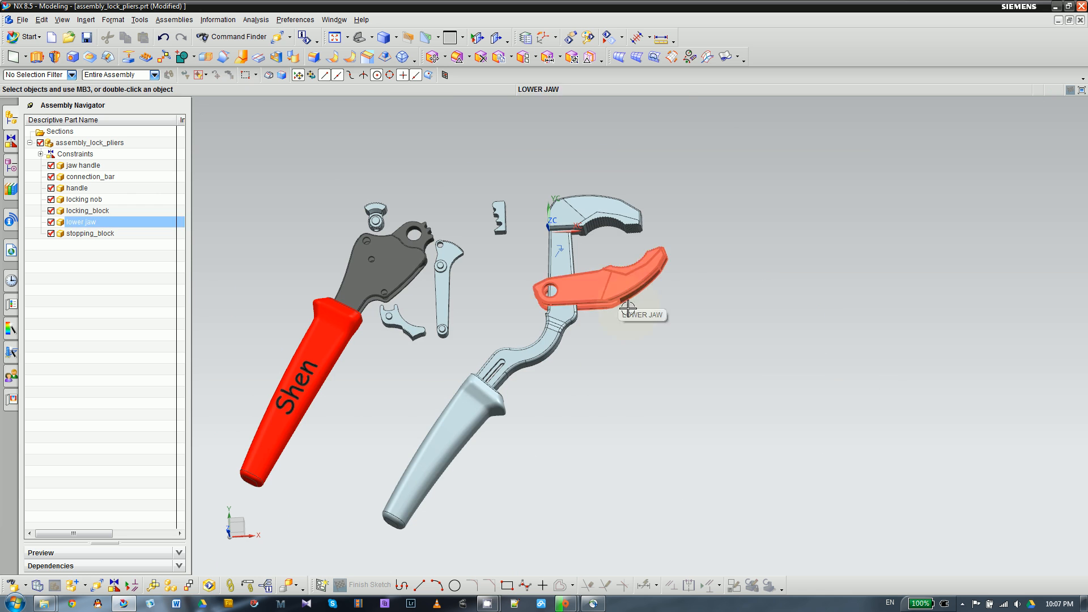
pyautogui.click(589, 226)
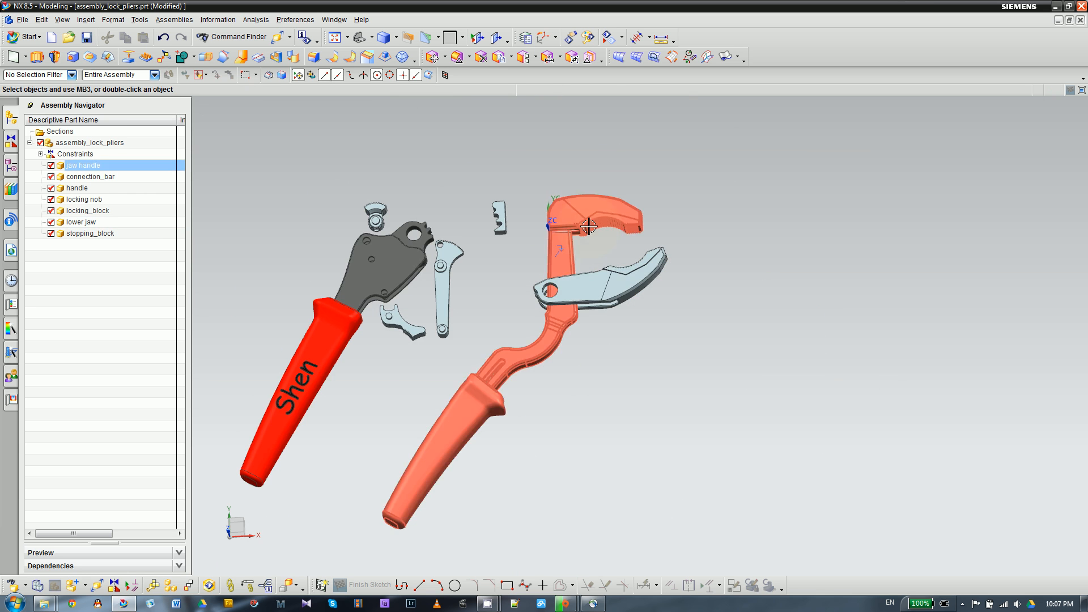
pyautogui.press('Escape')
pyautogui.scroll(4, 483, 312)
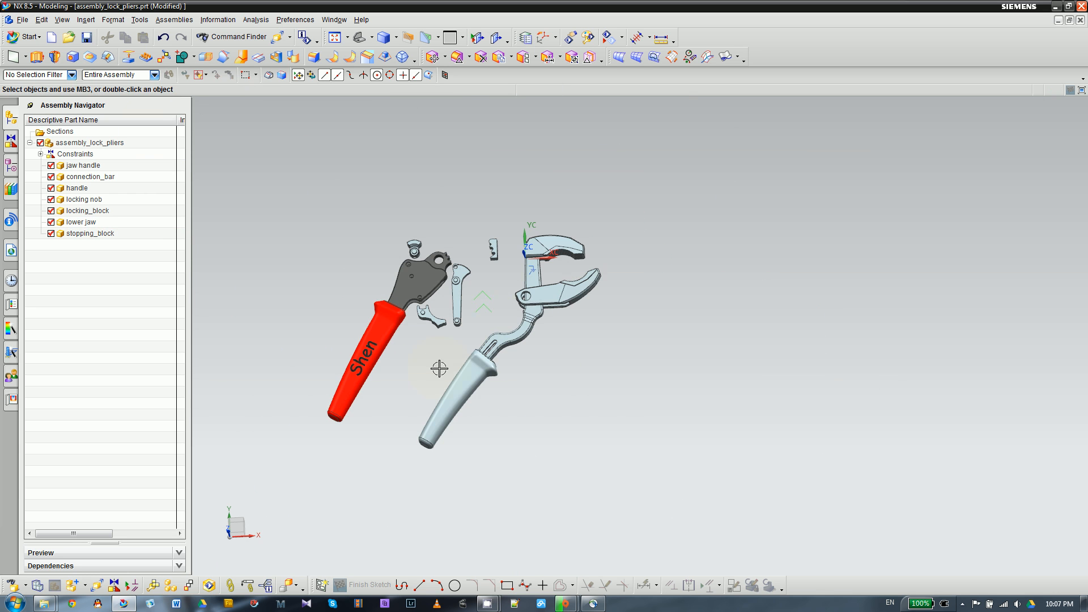
# - Start a Center assembly constraint with the 2 to 2 subtype
pyautogui.click(115, 585)
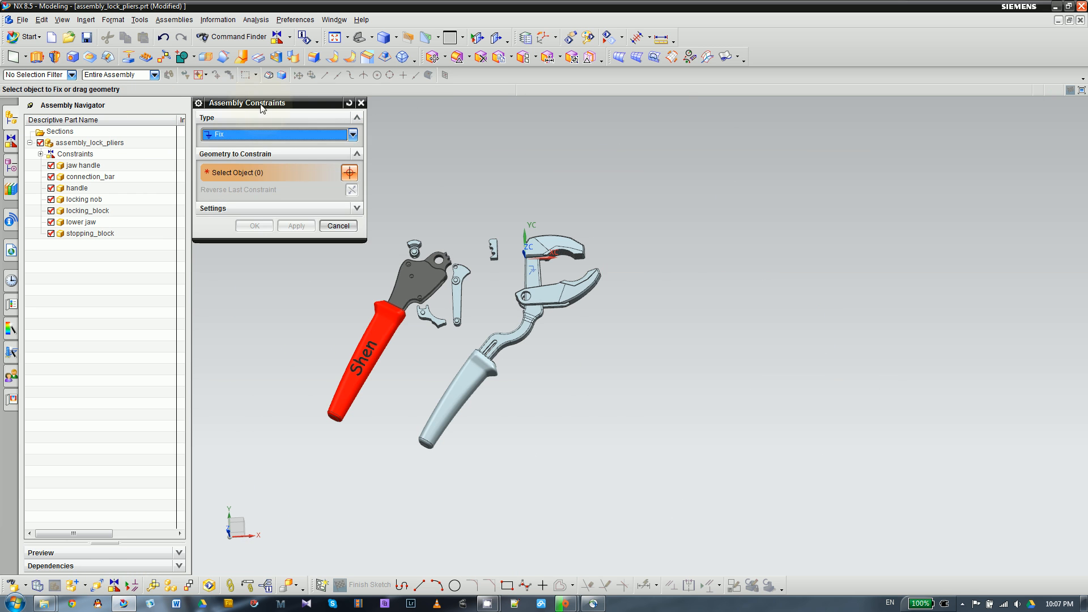
pyautogui.click(248, 136)
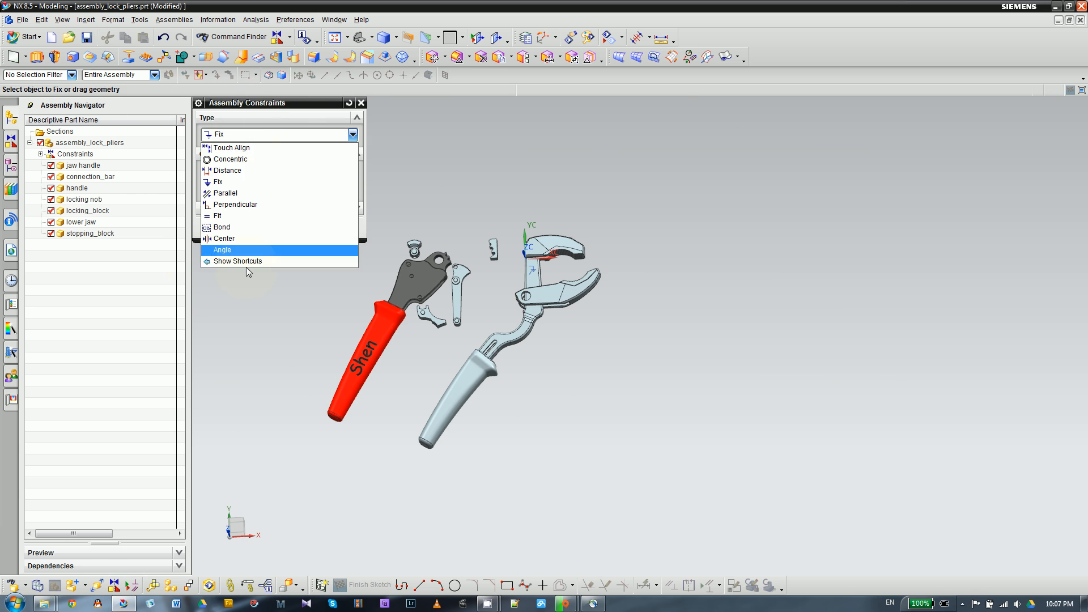
pyautogui.click(226, 238)
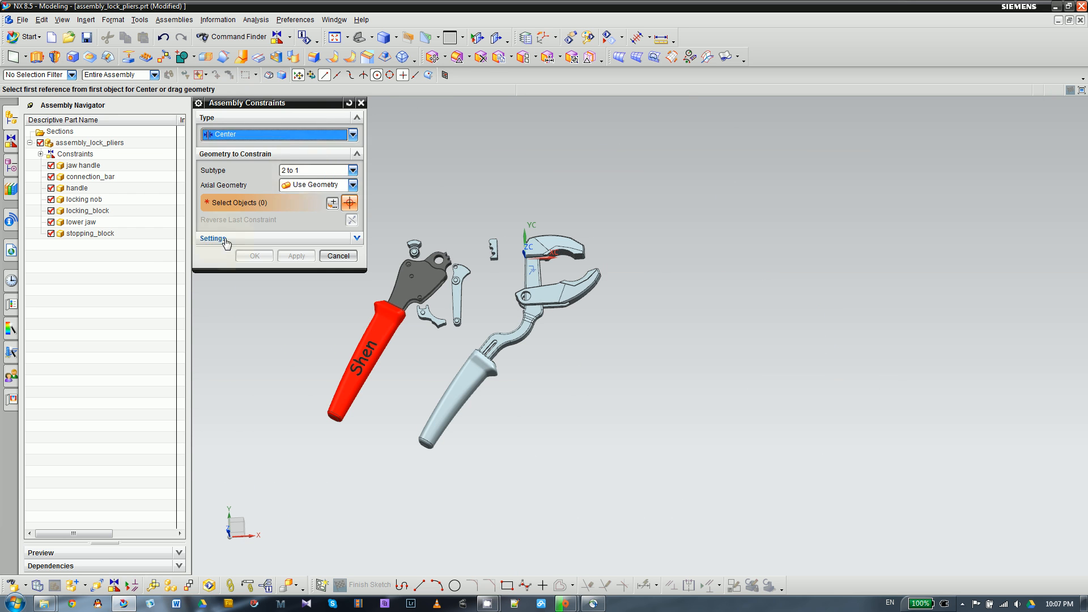
pyautogui.click(302, 171)
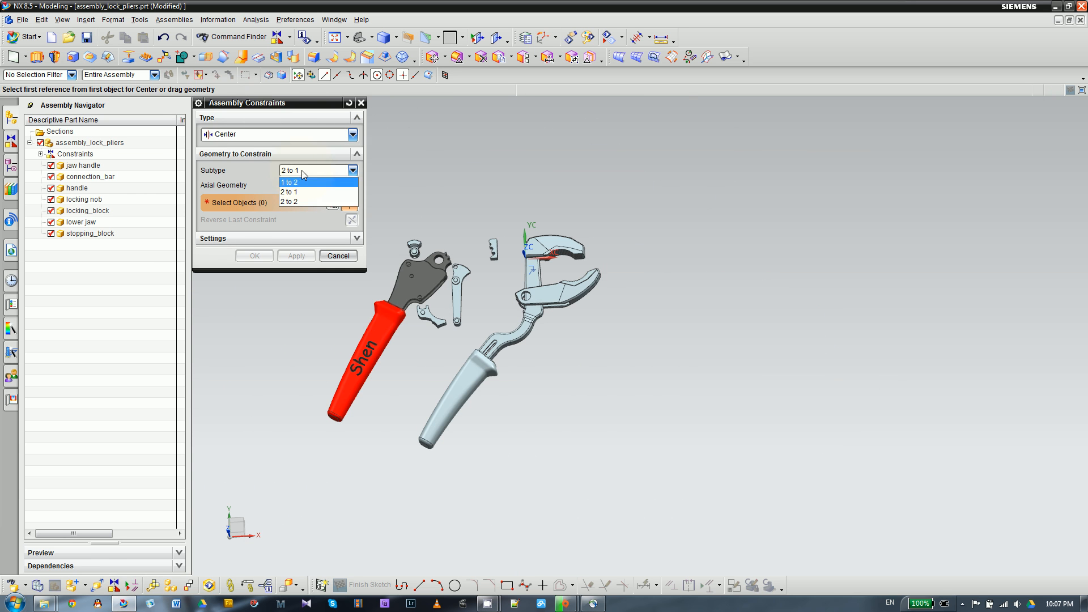
pyautogui.click(294, 201)
# - Pick the two opposite outer side faces of the lower jaw as the first pair of references for the Center constraint
pyautogui.scroll(6, 608, 346)
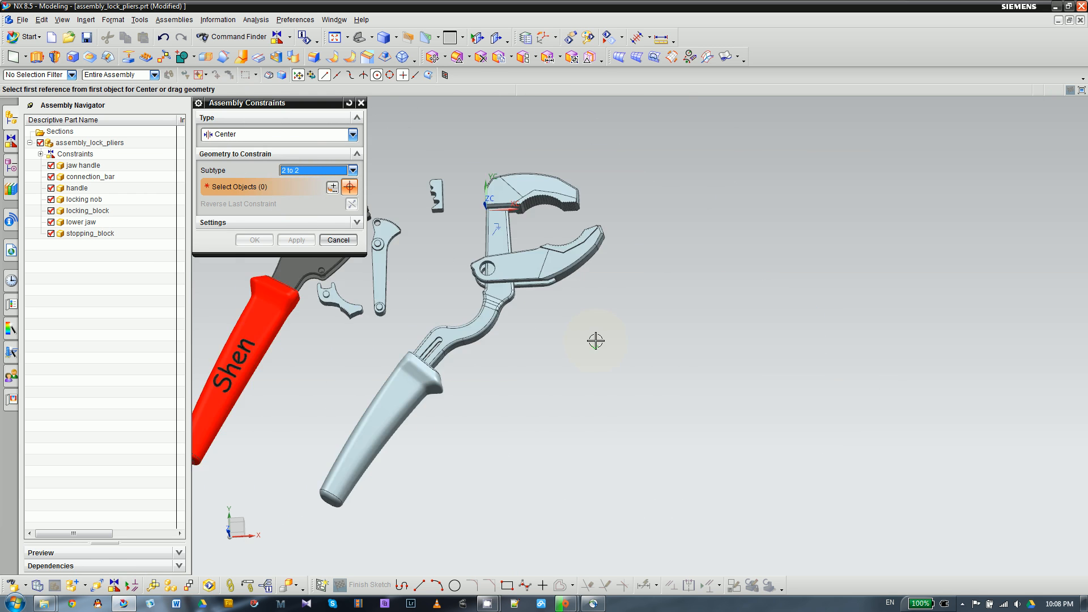
pyautogui.scroll(3, 615, 312)
pyautogui.scroll(-4, 501, 264)
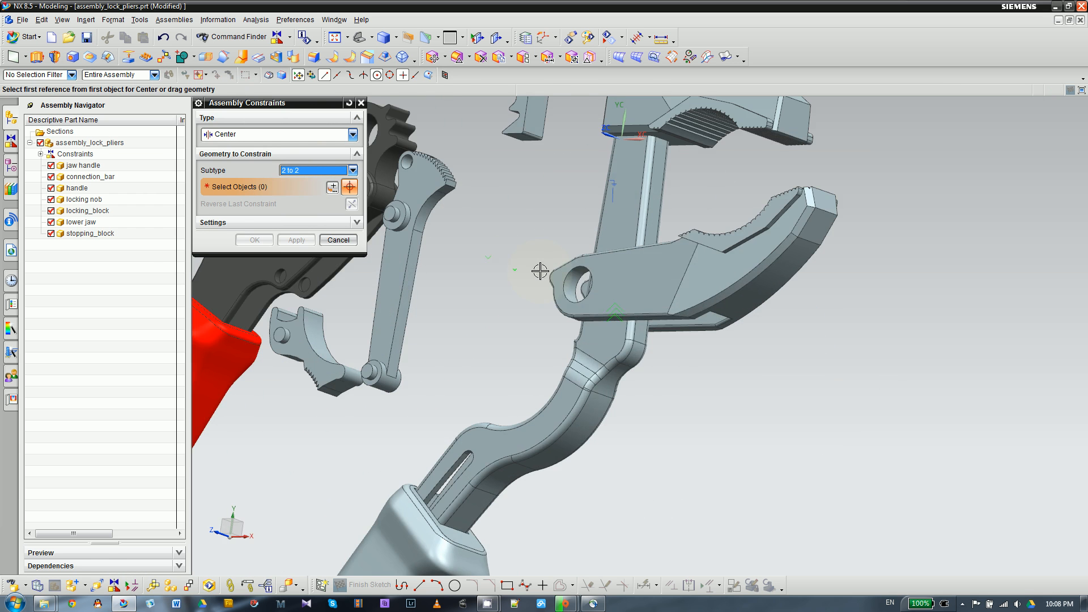
pyautogui.scroll(2, 559, 296)
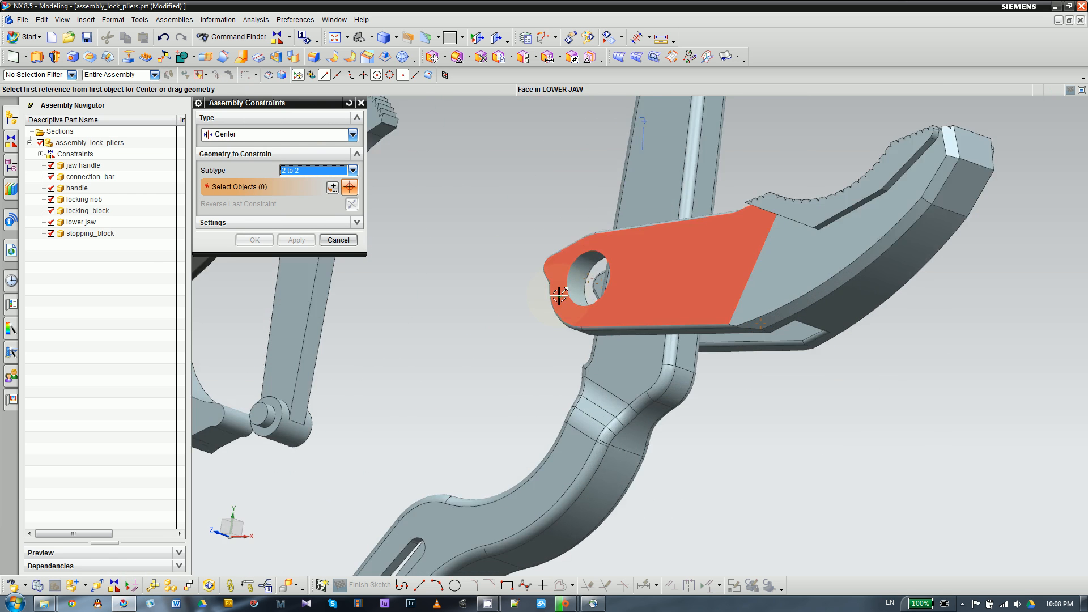
pyautogui.scroll(-5, 626, 289)
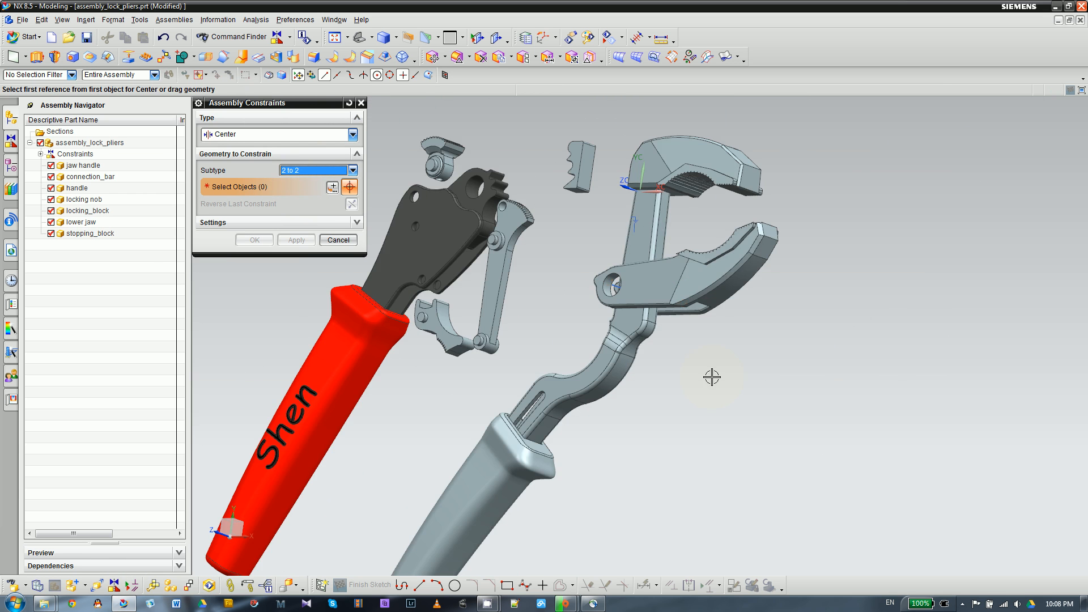
pyautogui.moveTo(712, 376); pyautogui.dragTo(721, 413, button='middle')
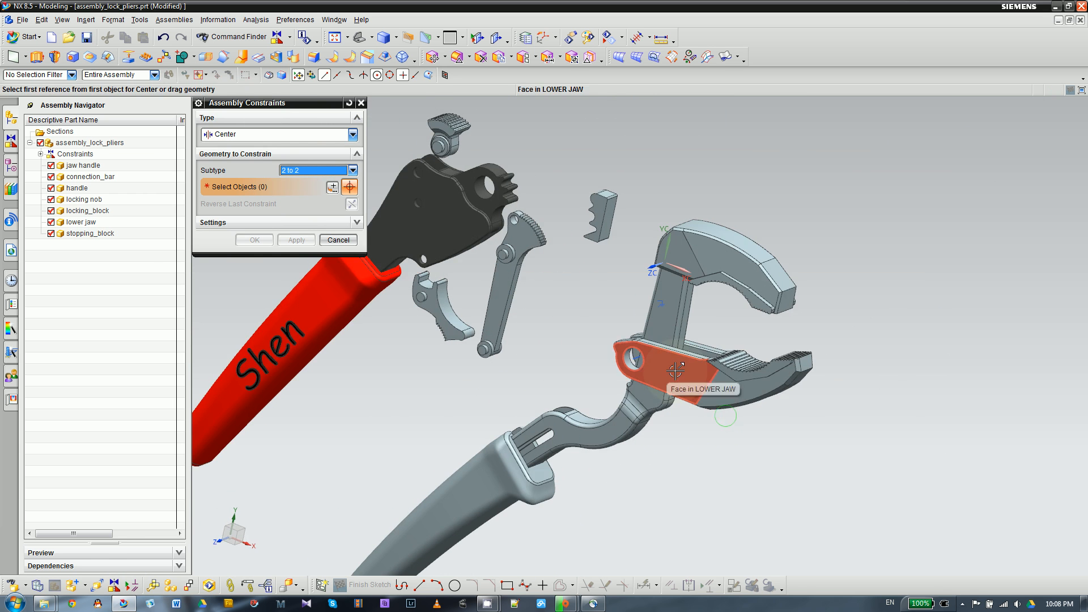
pyautogui.click(740, 353)
pyautogui.moveTo(833, 328); pyautogui.dragTo(681, 346, button='middle')
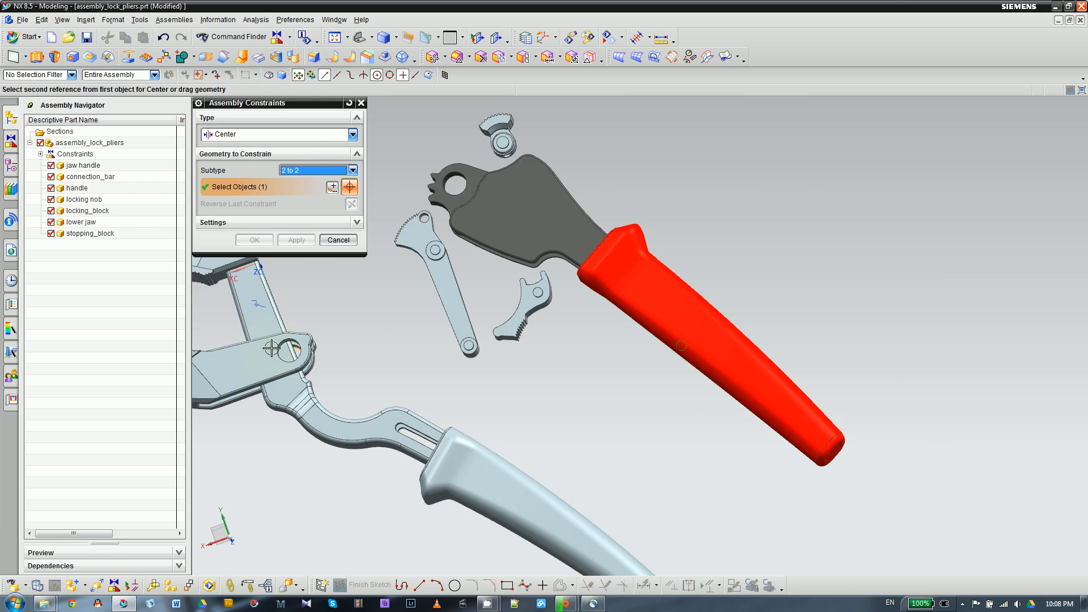
pyautogui.click(245, 355)
pyautogui.scroll(-2, 481, 343)
pyautogui.moveTo(466, 382); pyautogui.dragTo(622, 388, button='middle')
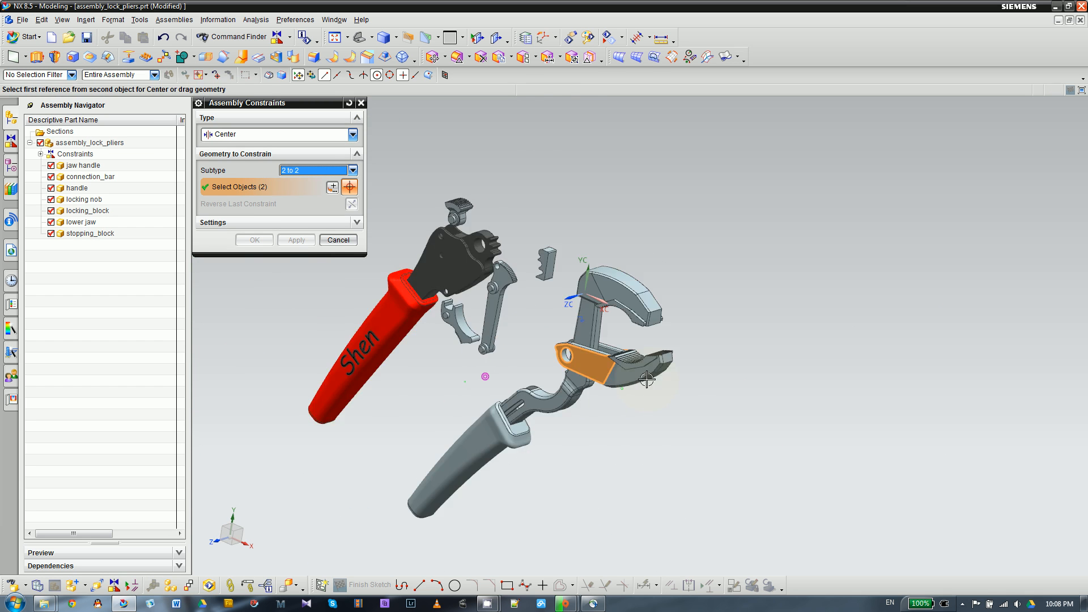
# - Pick the two opposite flat side faces of the jaw handle's shank as the second pair, centering the lower jaw on it
pyautogui.scroll(3, 603, 380)
pyautogui.scroll(2, 510, 282)
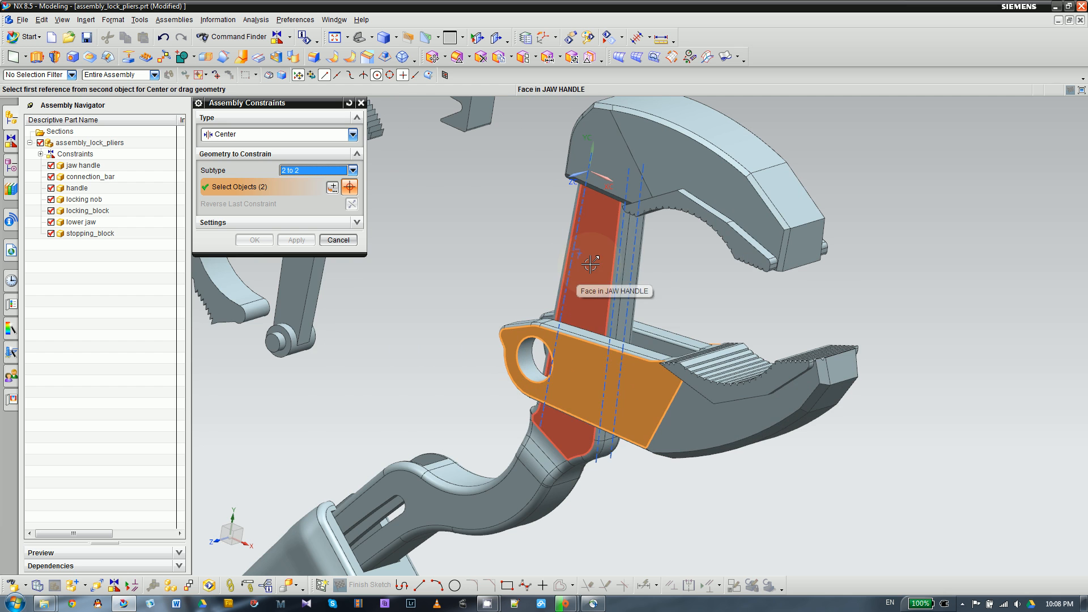
pyautogui.click(590, 263)
pyautogui.click(541, 264)
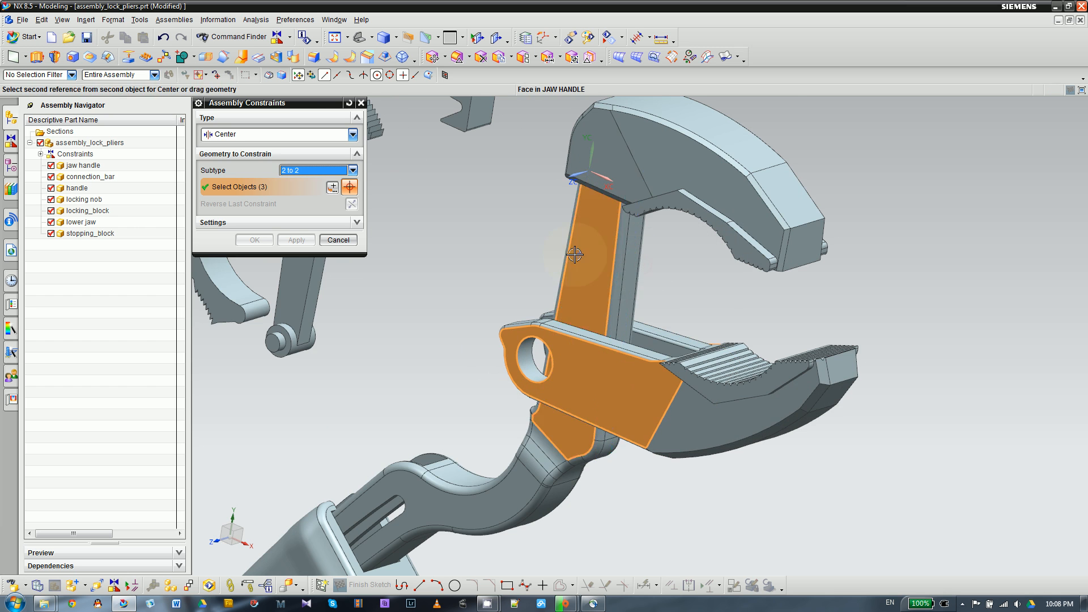
pyautogui.moveTo(502, 262); pyautogui.dragTo(459, 268, button='middle')
pyautogui.scroll(-3, 456, 270)
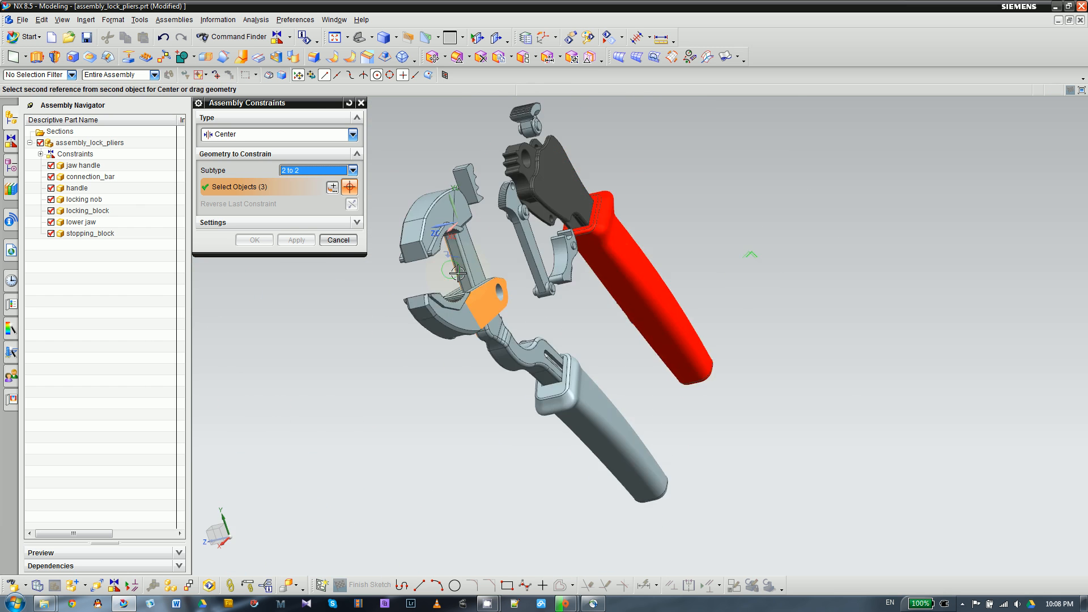
pyautogui.scroll(1, 453, 272)
pyautogui.click(479, 252)
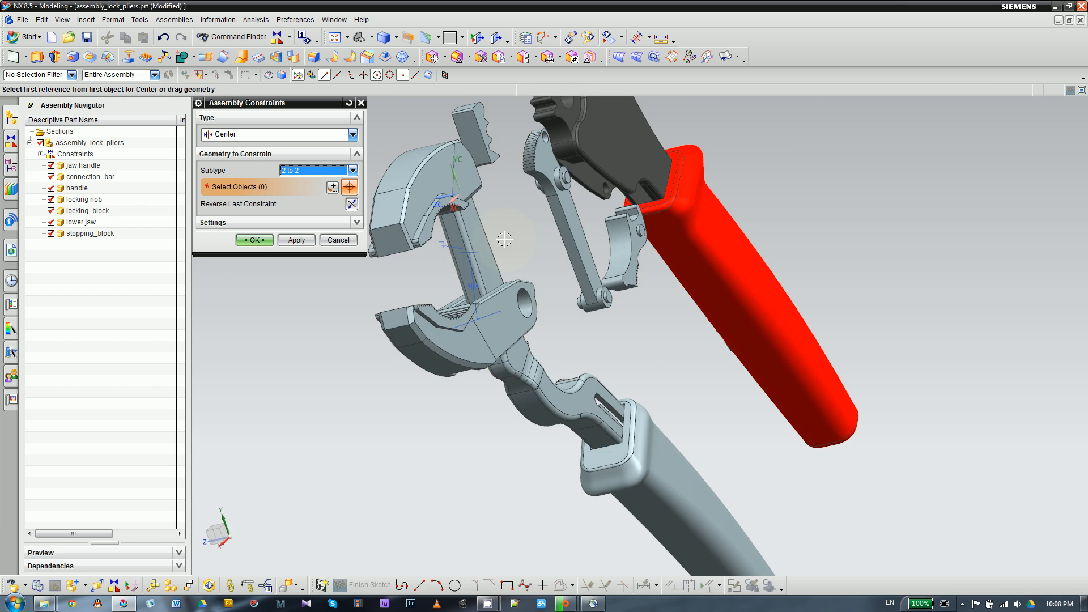
# - Check from several angles how the lower jaw is centered on the jaw handle, and accept the Center constraint
pyautogui.moveTo(531, 244); pyautogui.dragTo(532, 221, button='middle')
pyautogui.scroll(-2, 618, 227)
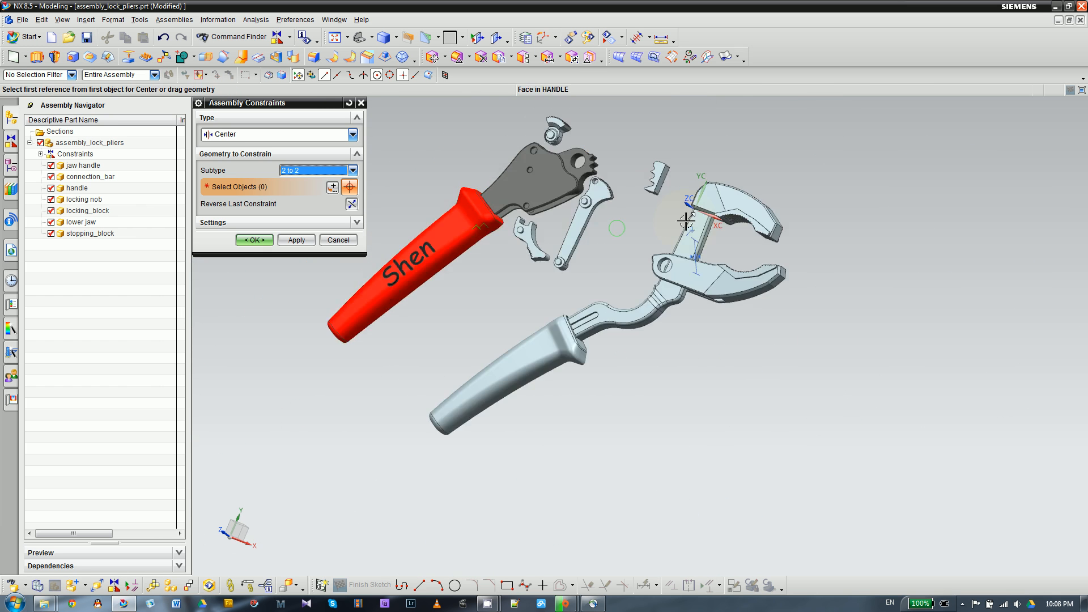
pyautogui.scroll(3, 689, 231)
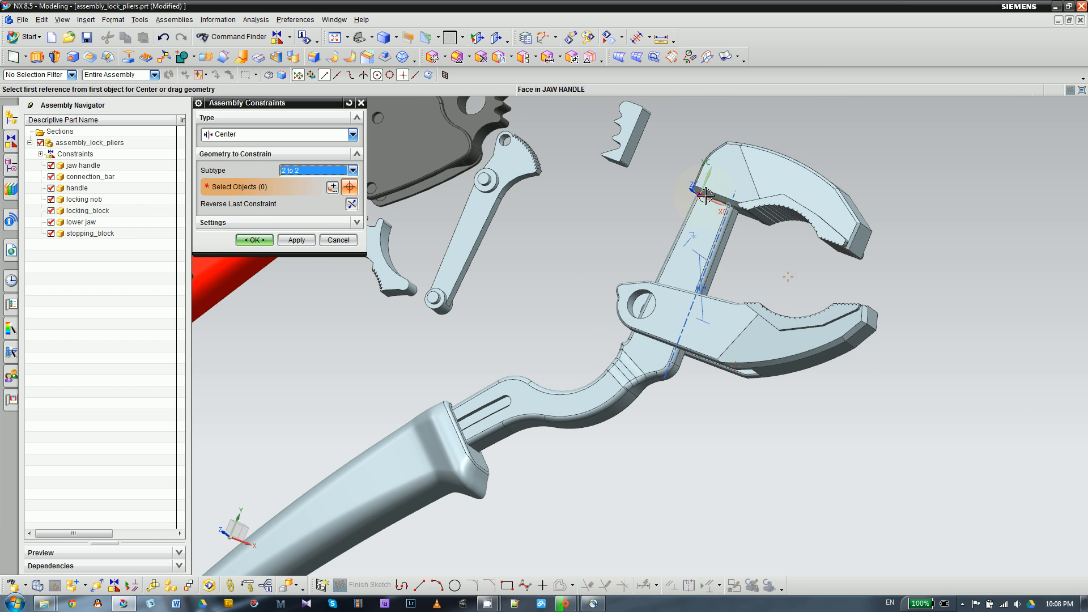
pyautogui.scroll(-1, 707, 318)
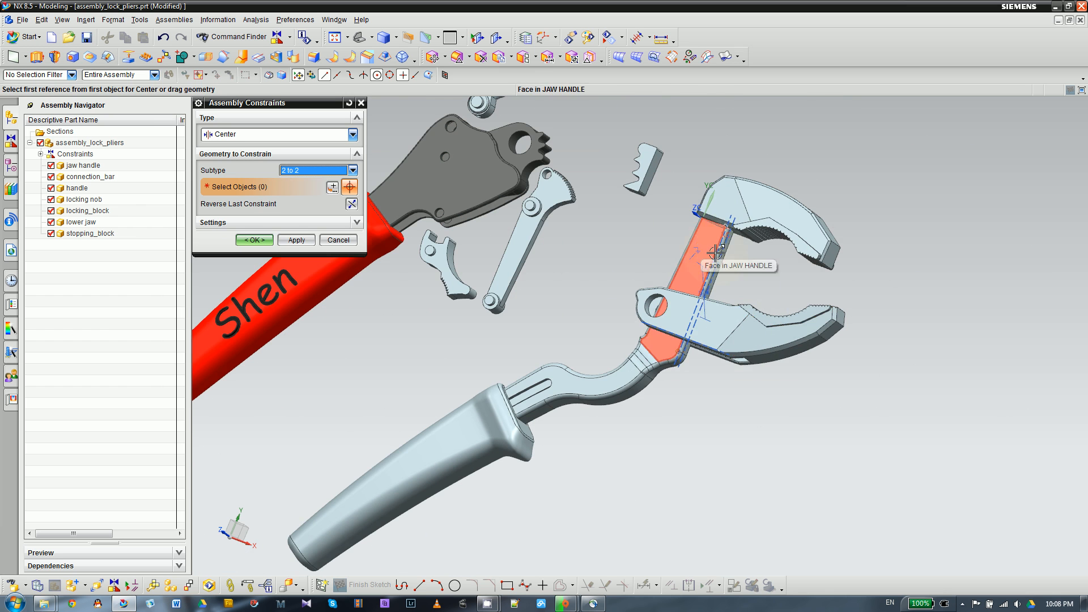
pyautogui.moveTo(737, 272); pyautogui.dragTo(693, 281, button='middle')
pyautogui.press('F8')
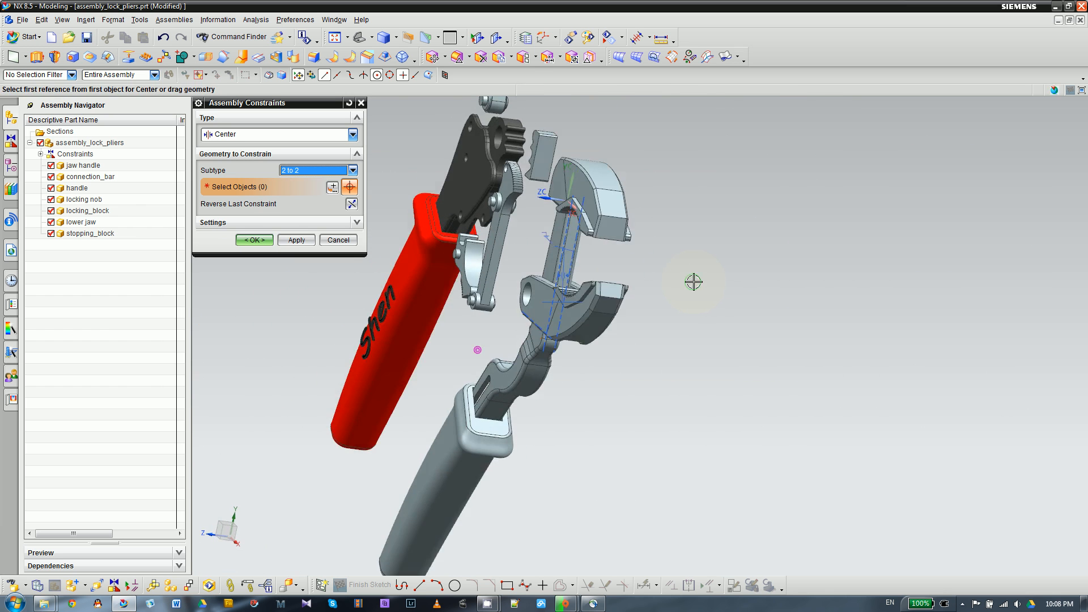
pyautogui.scroll(1, 468, 164)
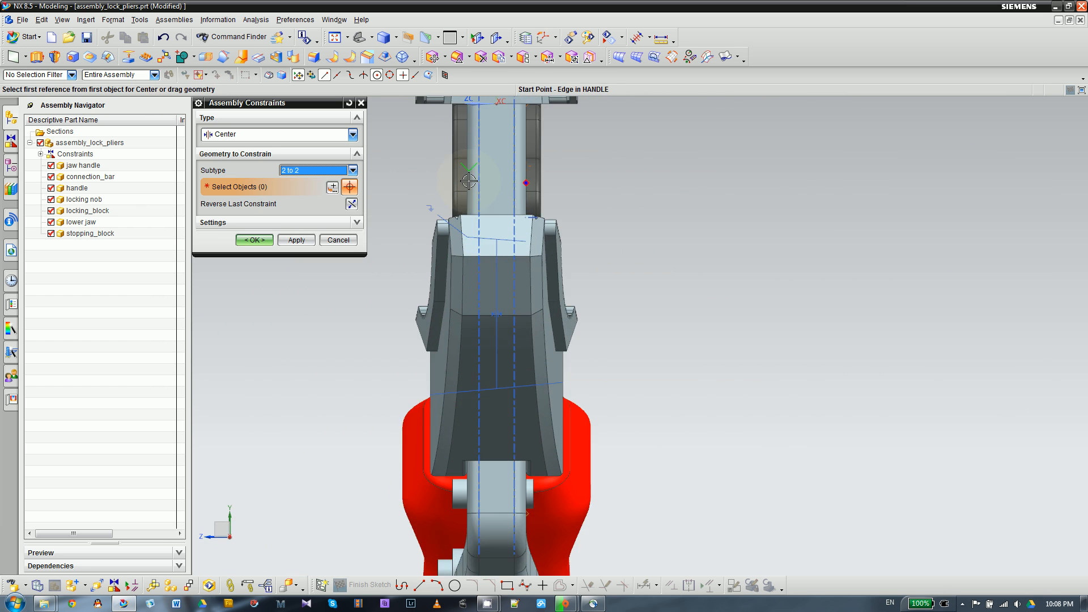
pyautogui.scroll(-2, 488, 193)
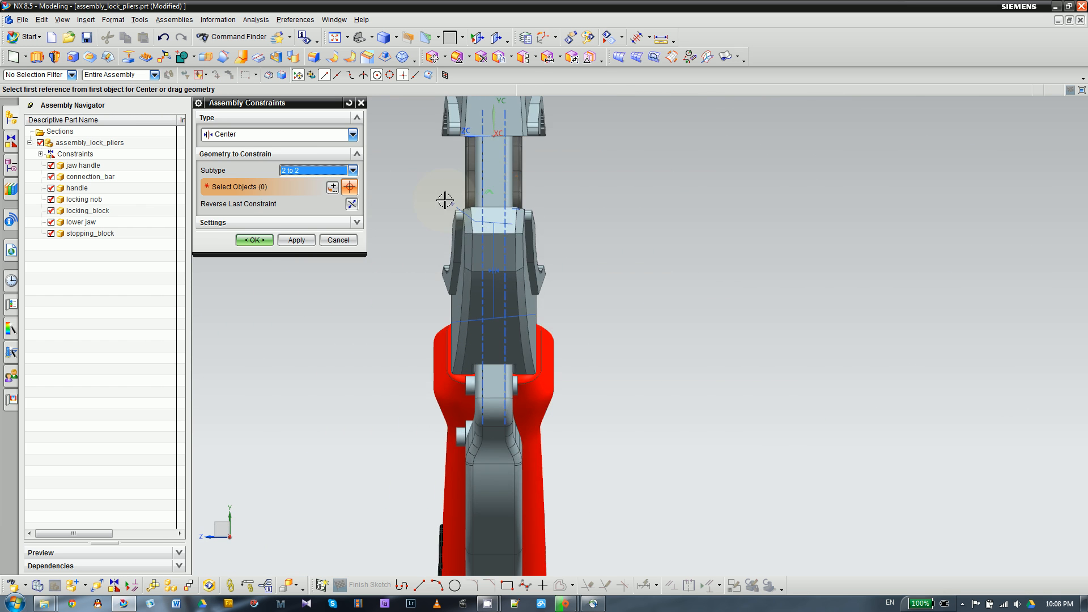
pyautogui.click(254, 240)
# - Move the lower jaw along X with Dynamic motion, to about X 0.48, Y -0.52, Z 0, and try moving it along Z
pyautogui.press('Home')
pyautogui.scroll(3, 619, 372)
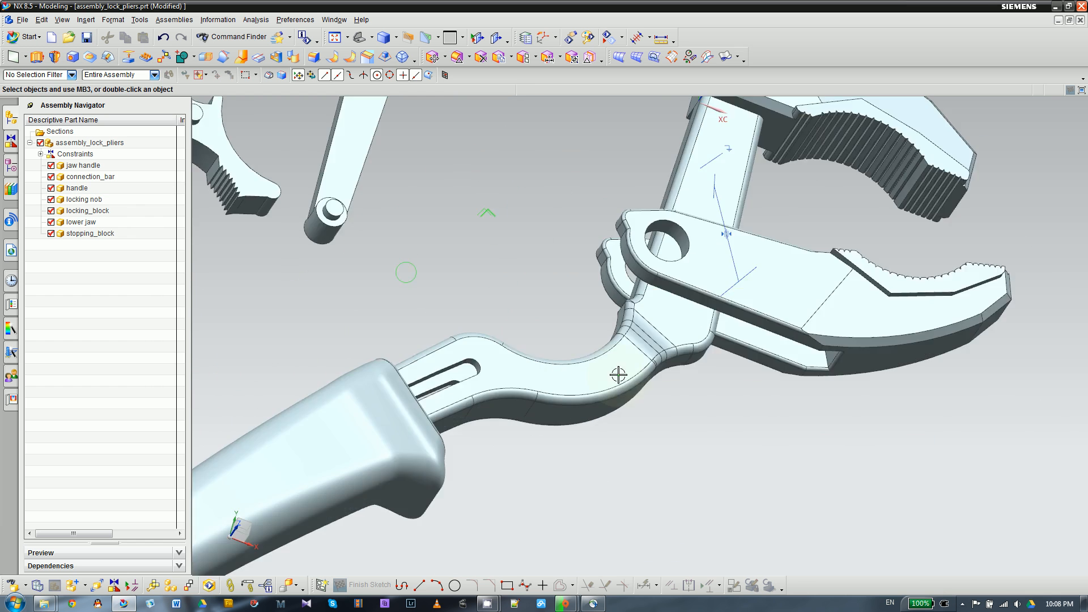
pyautogui.scroll(-4, 510, 243)
pyautogui.scroll(2, 615, 357)
pyautogui.click(690, 278)
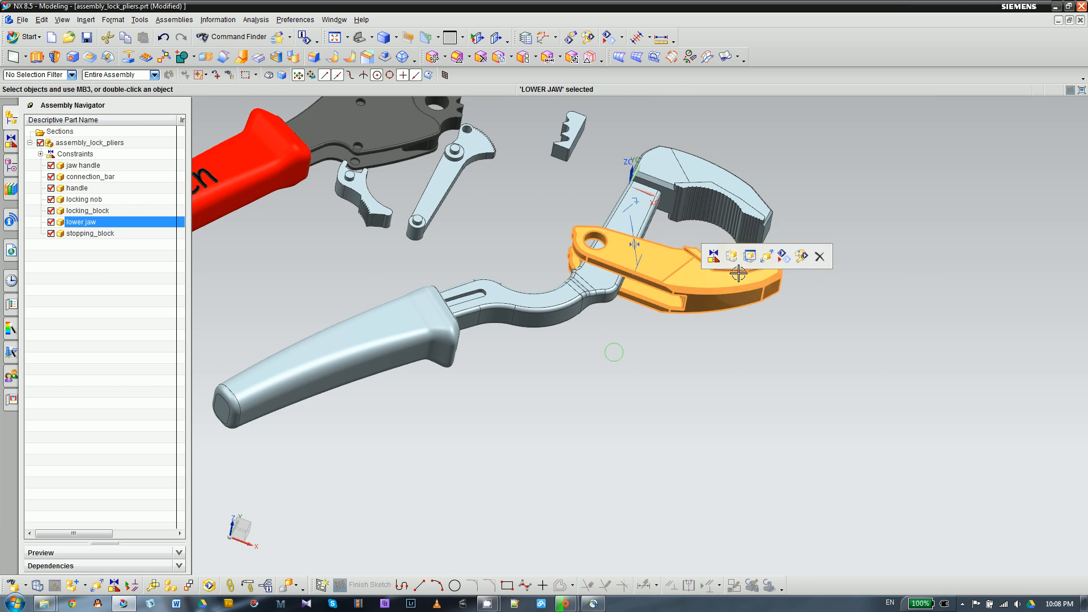
pyautogui.click(761, 258)
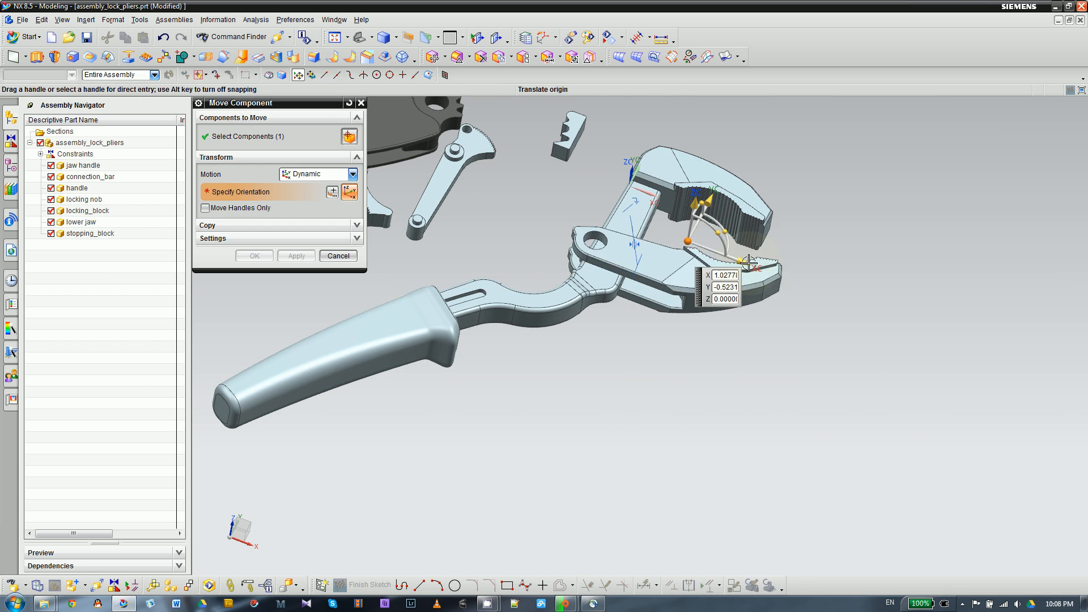
pyautogui.moveTo(748, 263); pyautogui.dragTo(711, 262)
pyautogui.moveTo(631, 348); pyautogui.dragTo(653, 236, button='middle')
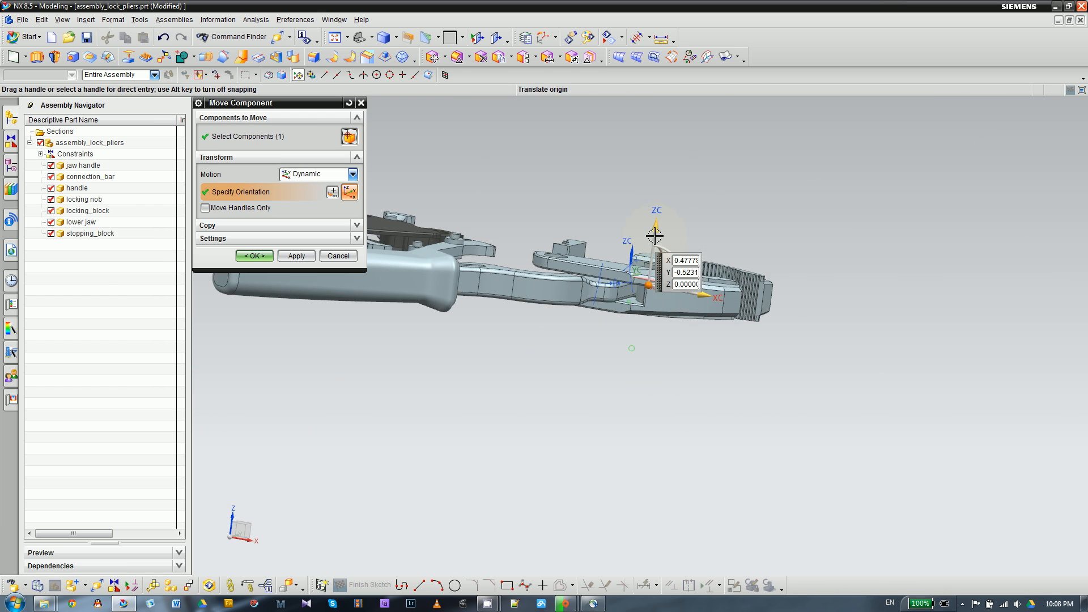
pyautogui.moveTo(658, 224); pyautogui.dragTo(664, 135)
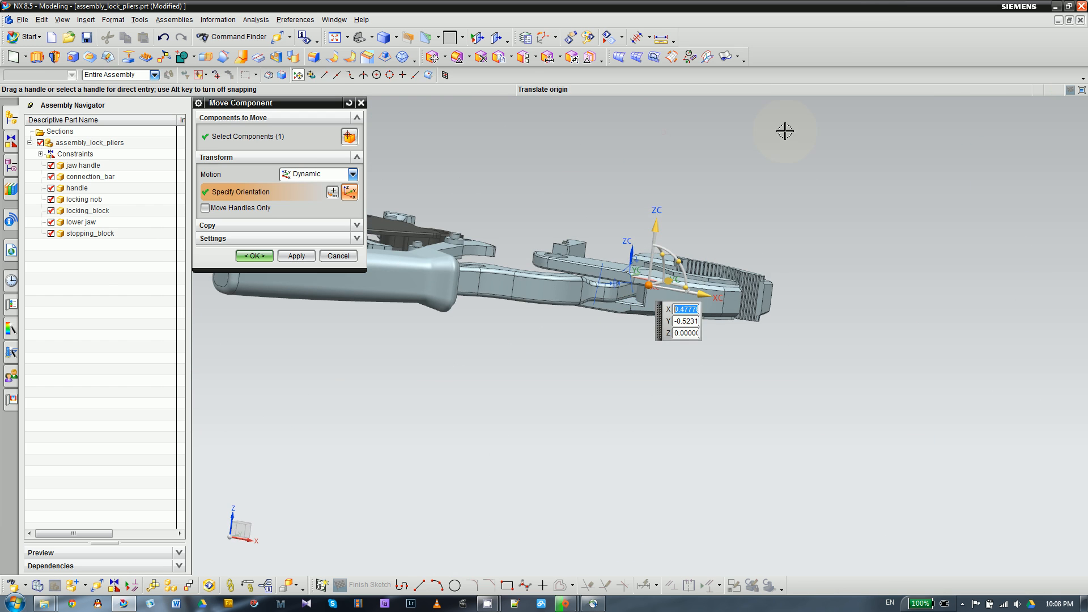
pyautogui.click(269, 259)
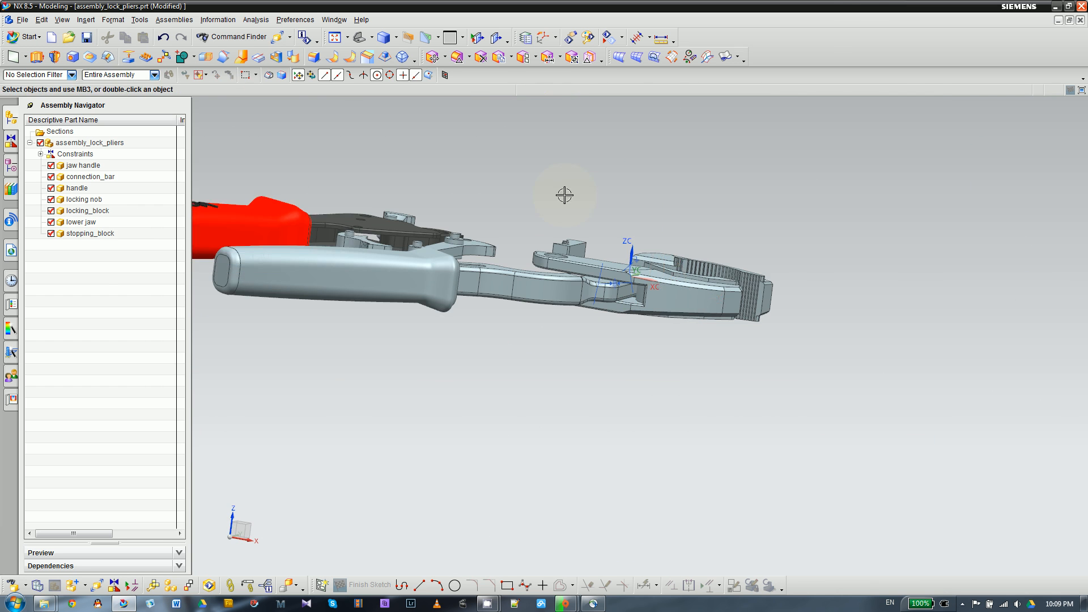
# - Start another 2 to 2 Center constraint and pick the stopping block's two opposite side faces as its first pair of references
pyautogui.moveTo(584, 234); pyautogui.dragTo(488, 355, button='middle')
pyautogui.scroll(-2, 497, 368)
pyautogui.scroll(5, 498, 382)
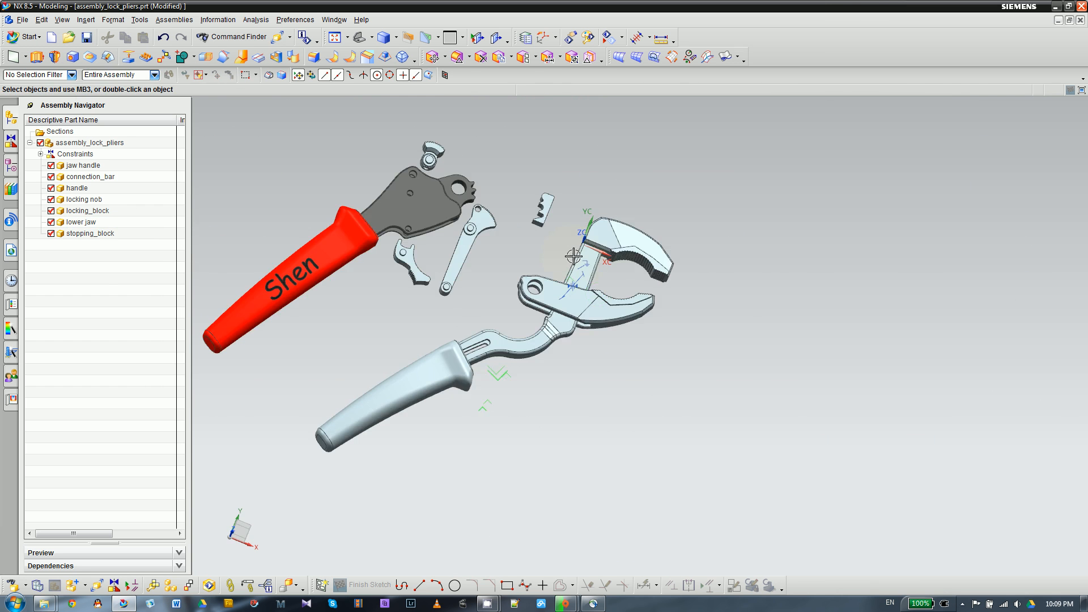
pyautogui.scroll(-2, 556, 241)
pyautogui.moveTo(512, 293); pyautogui.dragTo(510, 270, button='middle')
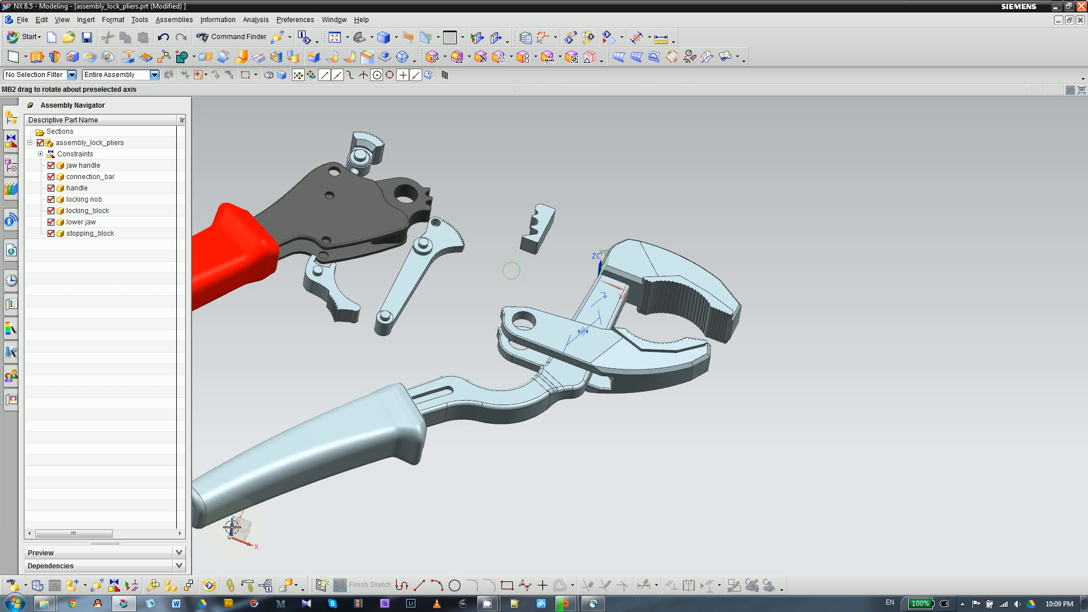
pyautogui.click(116, 587)
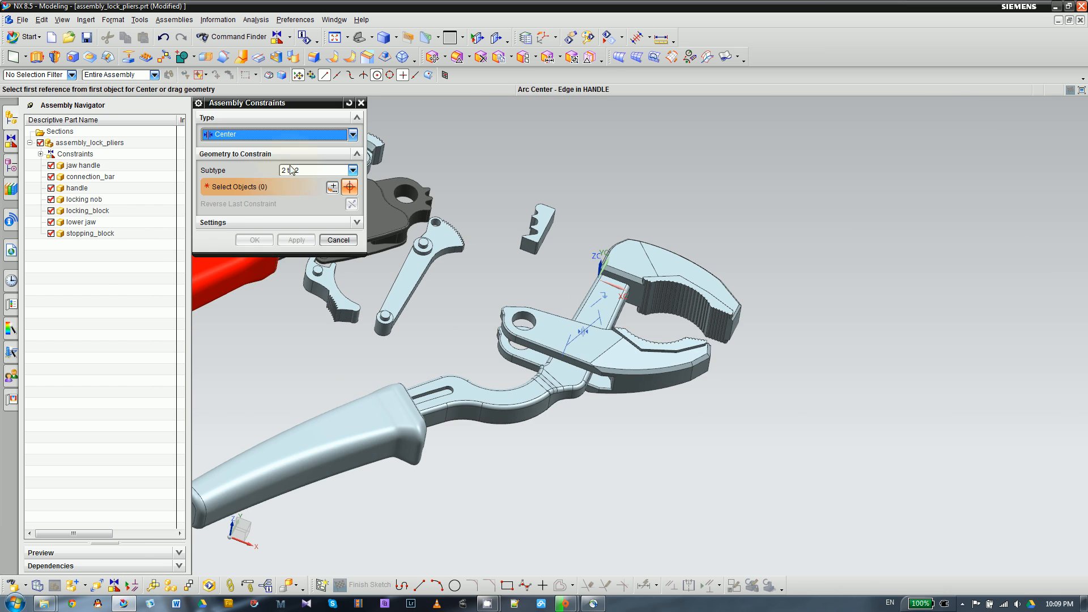
pyautogui.moveTo(517, 283); pyautogui.dragTo(501, 298, button='middle')
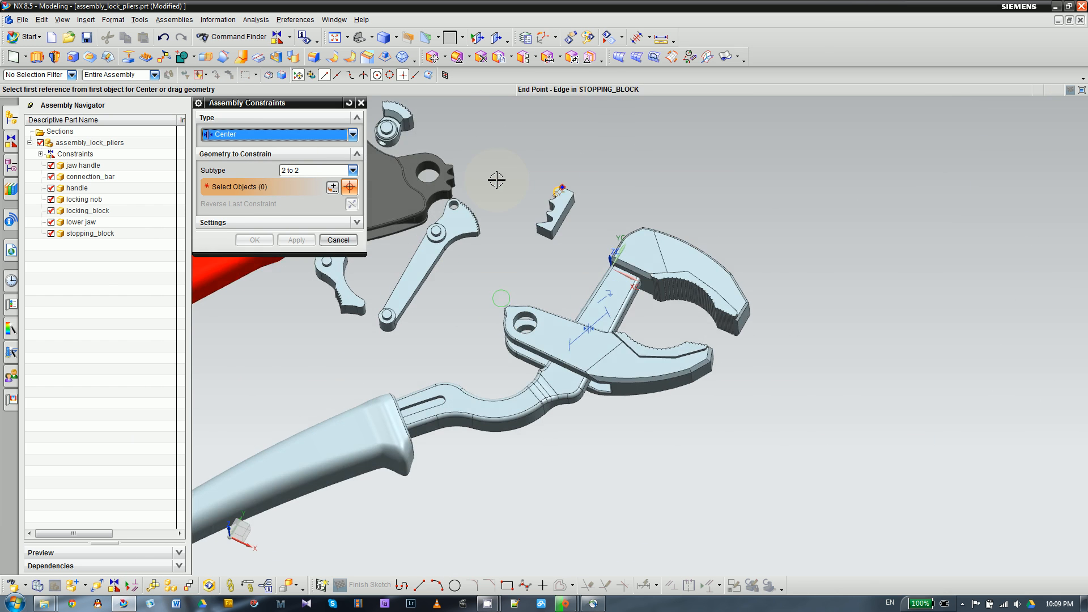
pyautogui.scroll(-5, 497, 180)
pyautogui.click(685, 221)
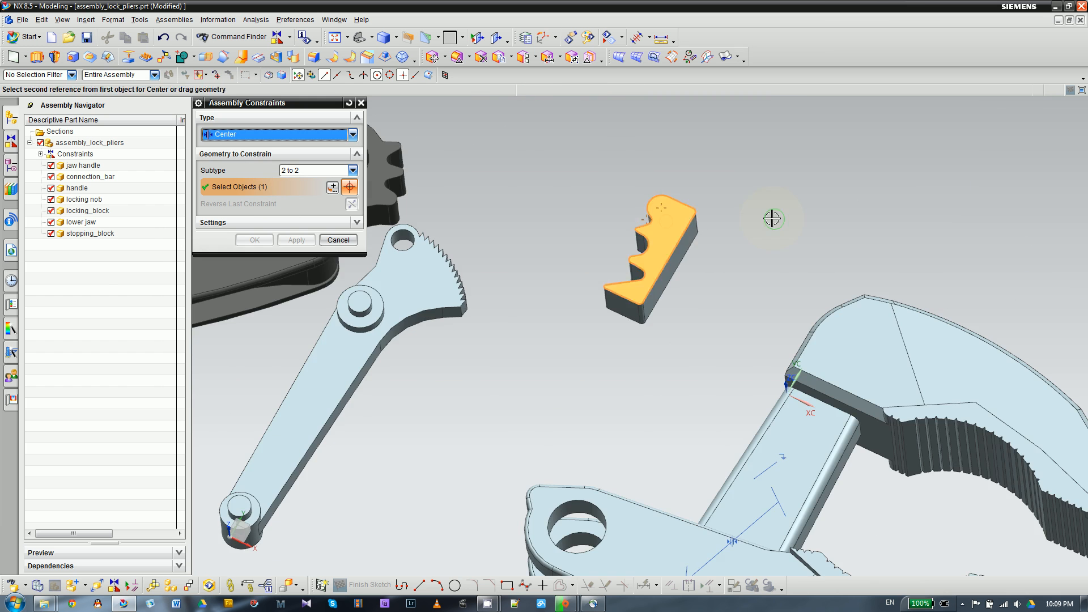
pyautogui.moveTo(772, 218); pyautogui.dragTo(638, 335, button='middle')
pyautogui.click(642, 218)
pyautogui.scroll(4, 654, 205)
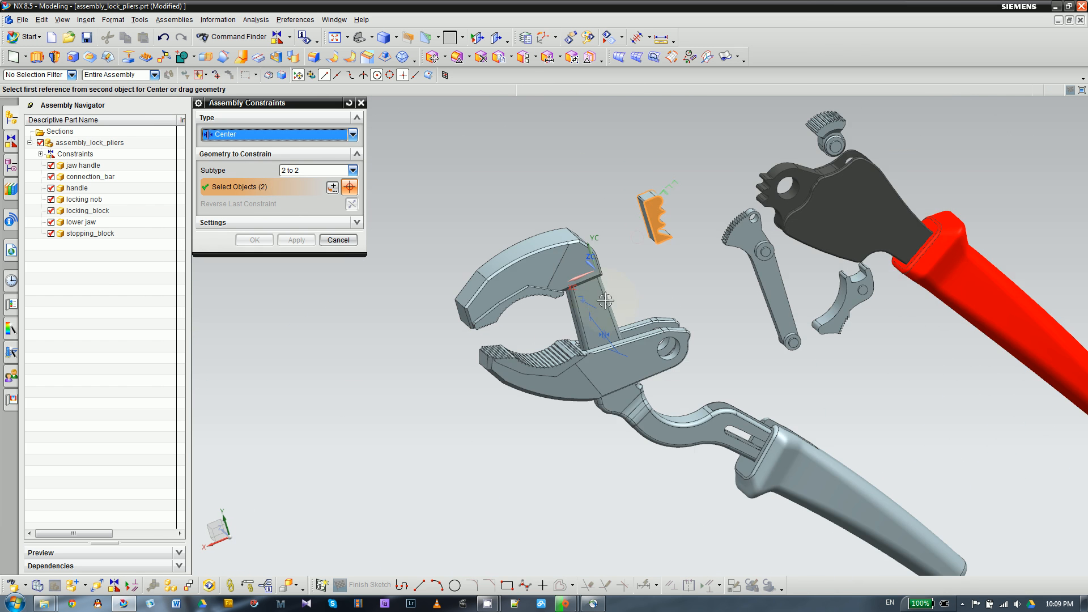
# - Pick the two opposite flat faces of the jaw handle's shank as the second pair, centering the stopping block on it
pyautogui.click(592, 317)
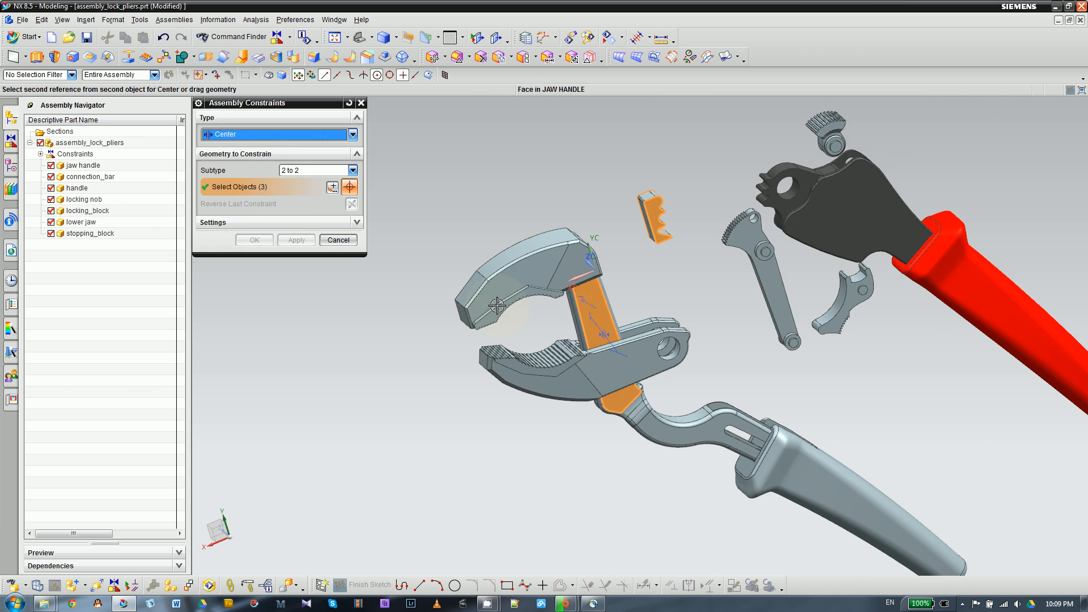
pyautogui.moveTo(502, 320); pyautogui.dragTo(588, 324, button='middle')
pyautogui.scroll(3, 515, 325)
pyautogui.scroll(-5, 842, 298)
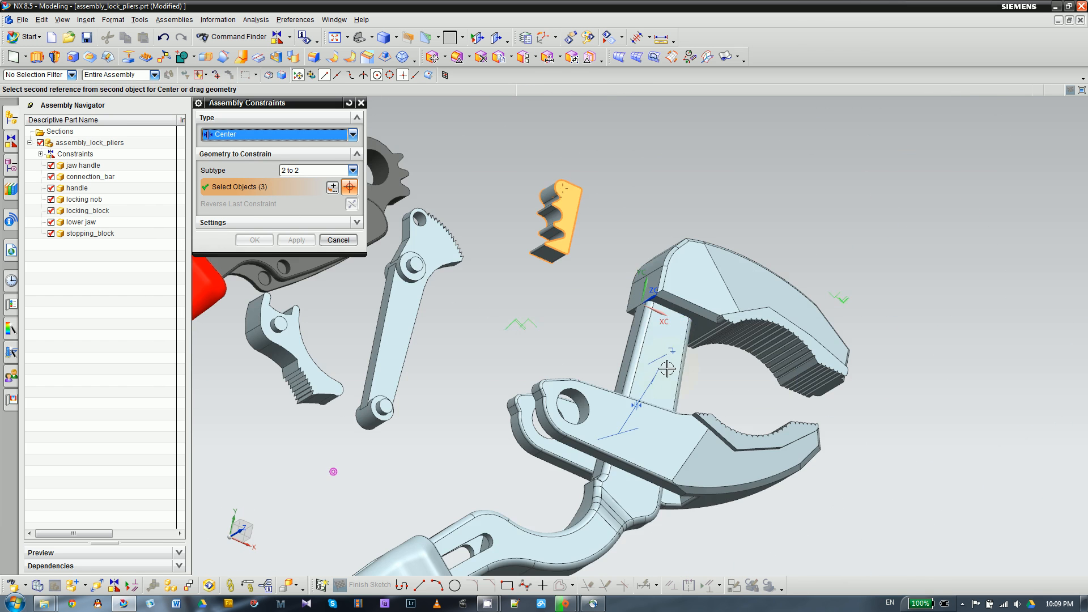
pyautogui.click(671, 346)
pyautogui.moveTo(630, 248); pyautogui.dragTo(639, 239, button='middle')
pyautogui.scroll(-3, 518, 355)
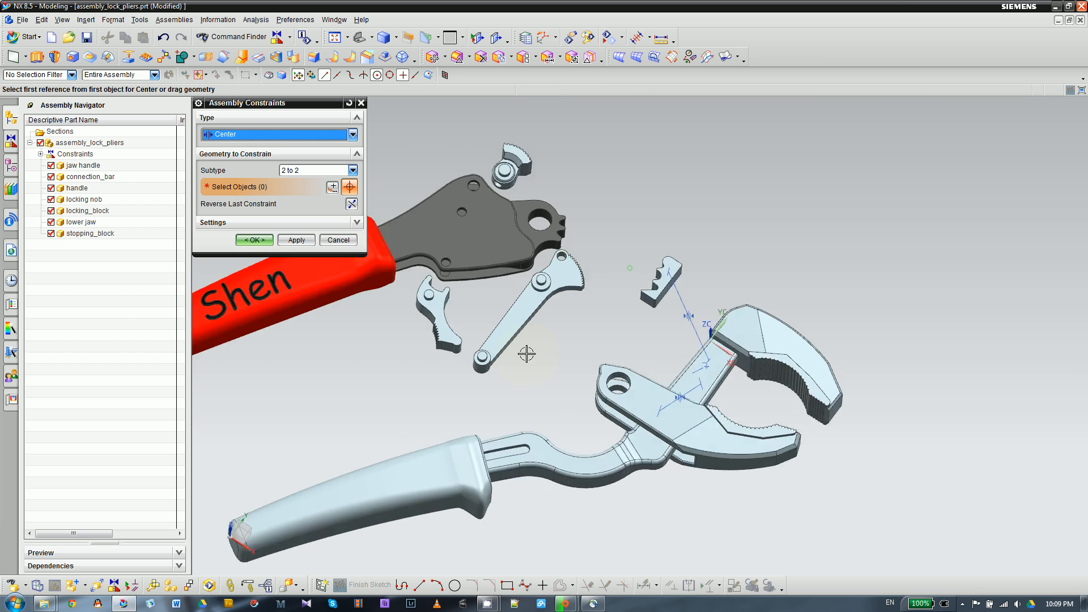
# - Set the Center subtype to 2 to 1 and pick the two opposite outer plate faces of the handle as the first pair
pyautogui.click(294, 170)
pyautogui.click(289, 192)
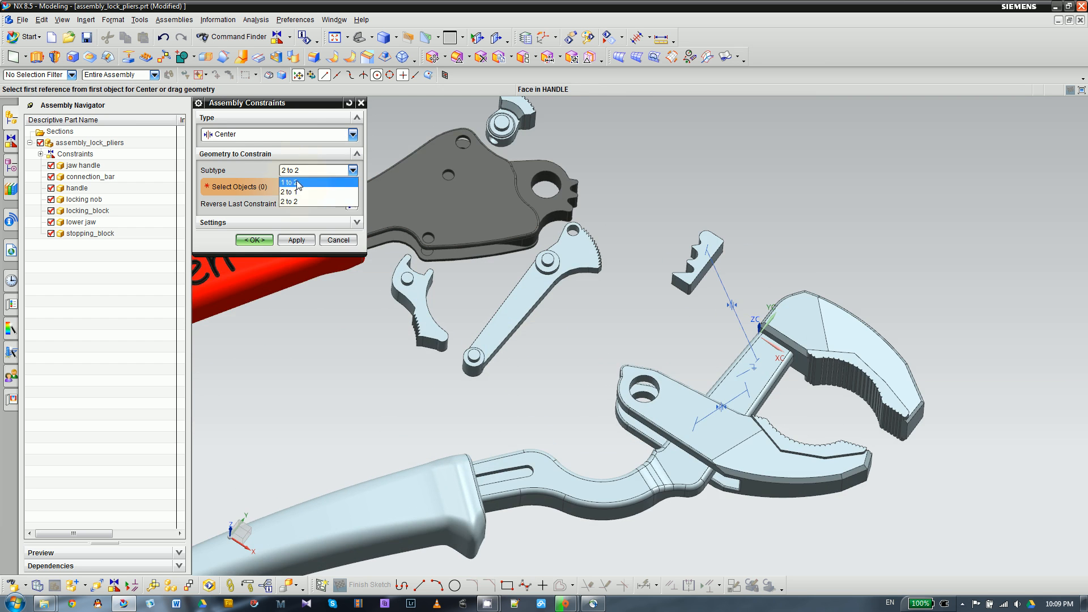
pyautogui.scroll(3, 550, 280)
pyautogui.scroll(-3, 550, 280)
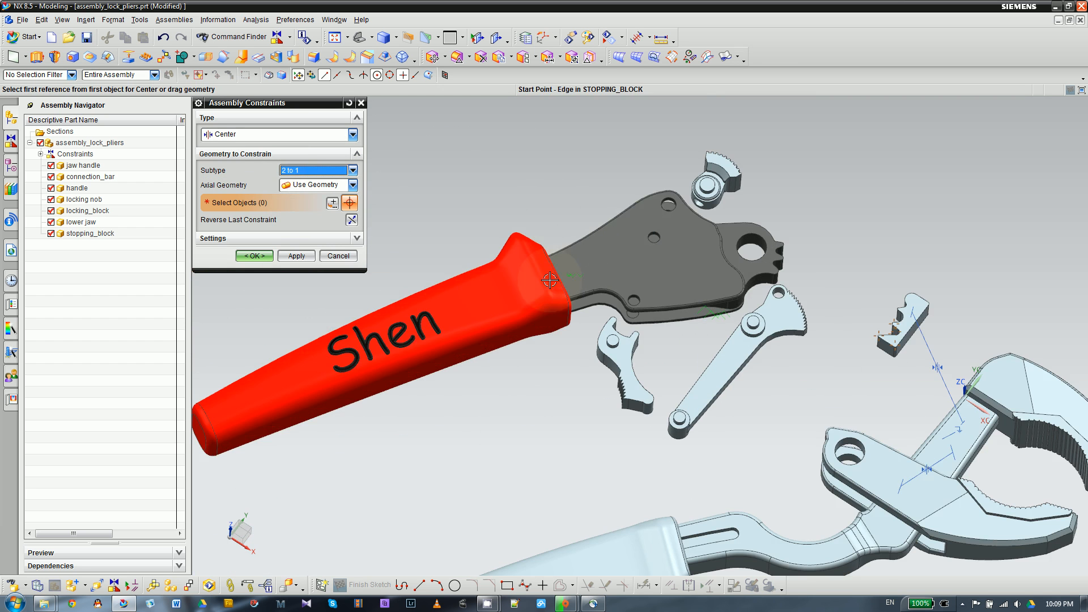
pyautogui.click(620, 255)
pyautogui.moveTo(522, 347); pyautogui.dragTo(690, 490, button='middle')
pyautogui.scroll(-3, 690, 490)
pyautogui.click(697, 372)
pyautogui.scroll(3, 726, 357)
pyautogui.moveTo(726, 357); pyautogui.dragTo(642, 453, button='middle')
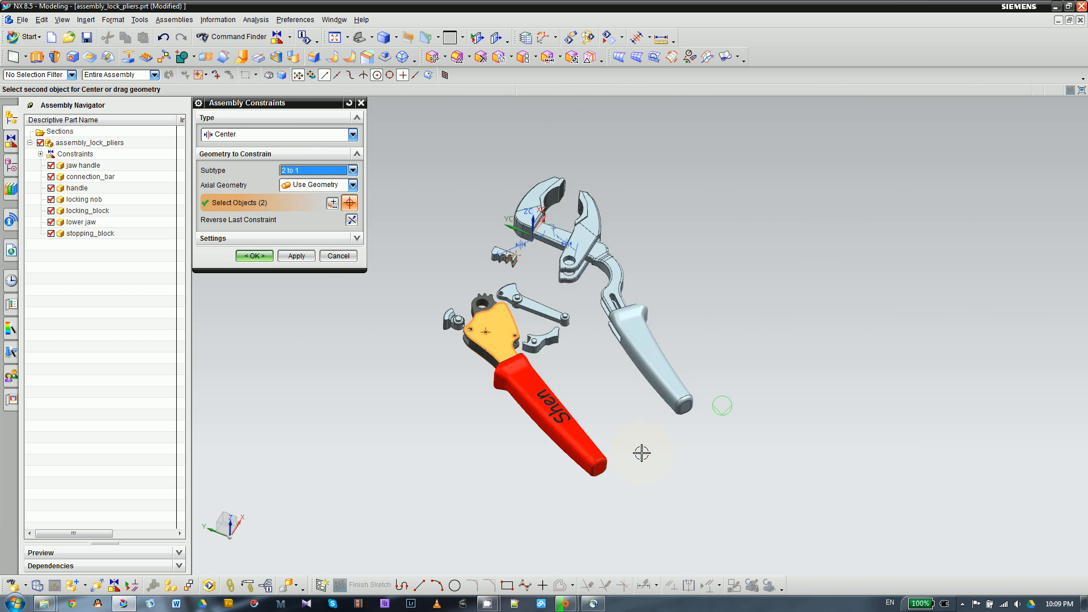
# - Pick the midpoint of the vertical edge beside the jaw handle's shank as the center reference for the handle, and apply the constraint
pyautogui.scroll(-10, 522, 256)
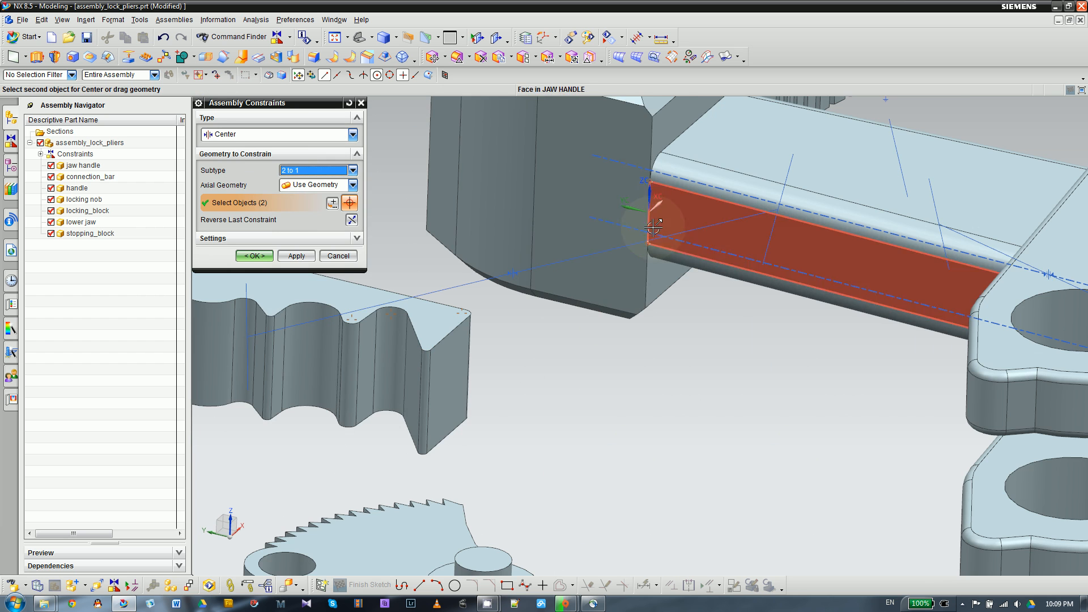
pyautogui.scroll(3, 651, 219)
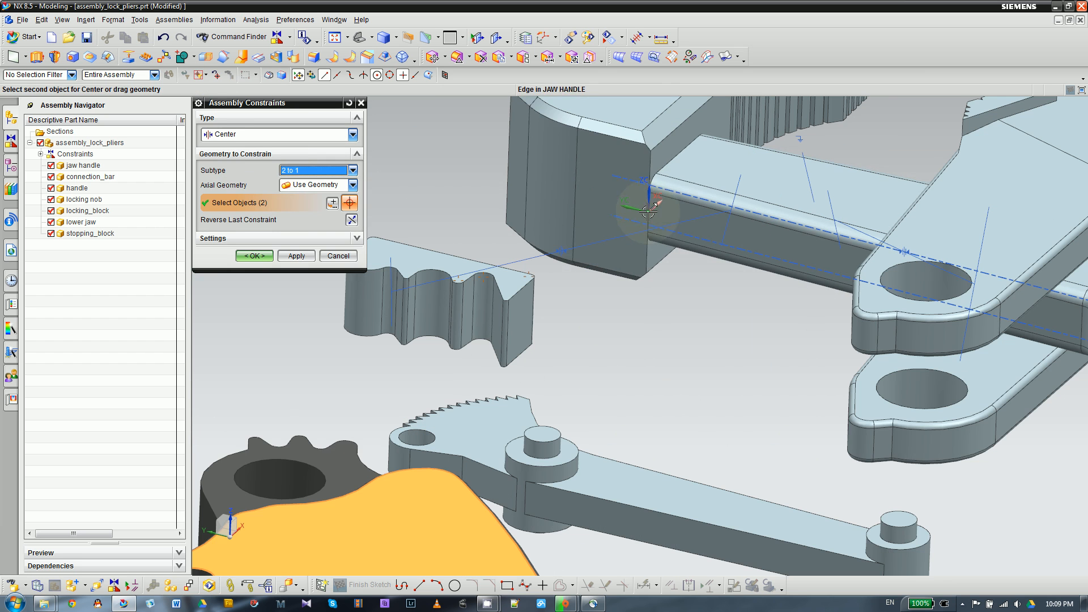
pyautogui.click(575, 194)
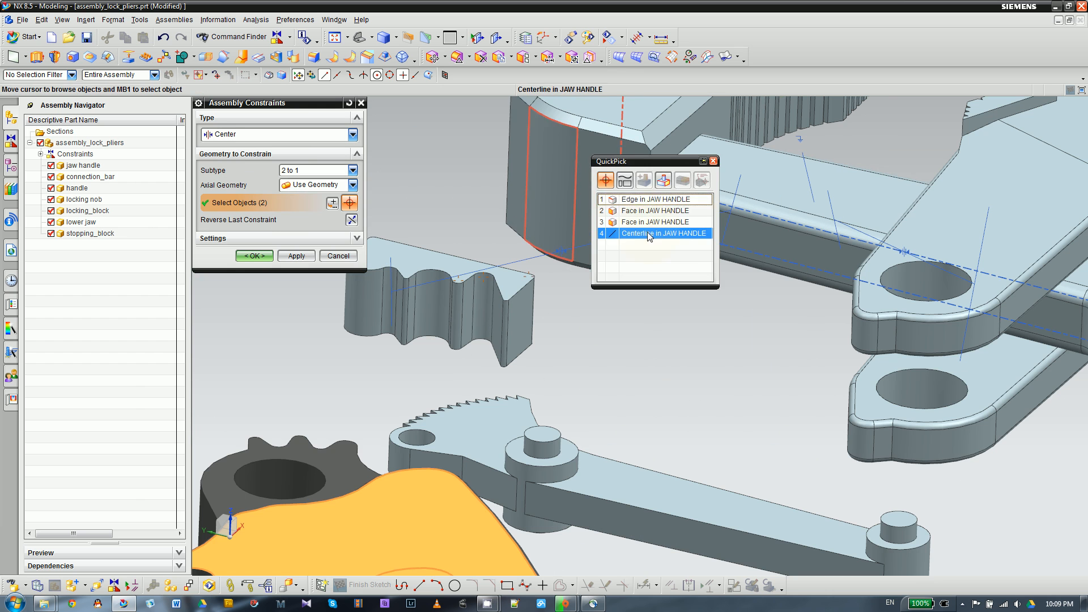
pyautogui.click(714, 162)
pyautogui.scroll(3, 626, 303)
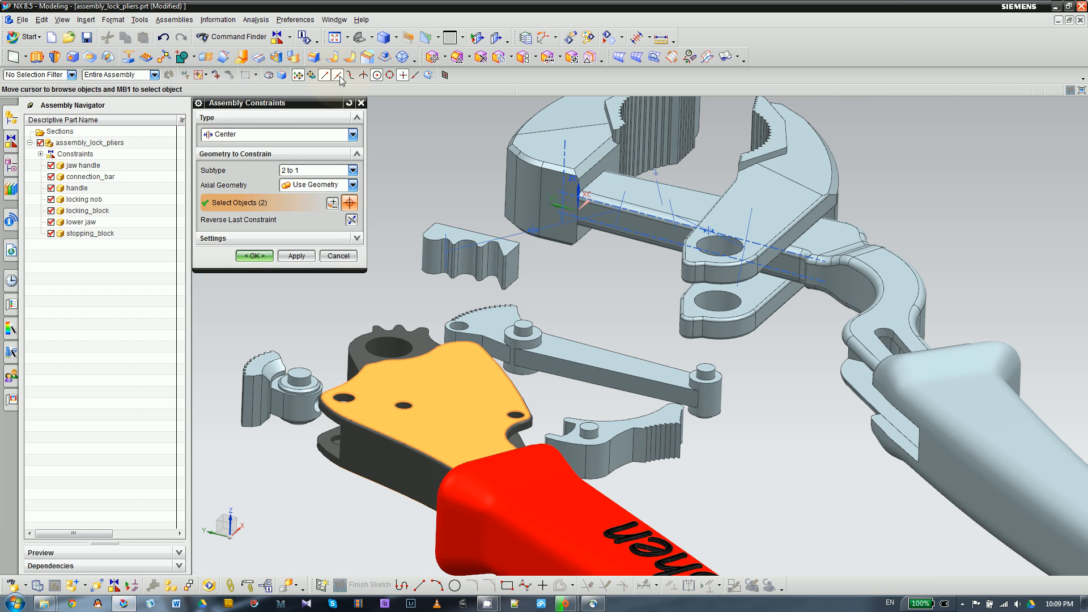
pyautogui.scroll(-3, 578, 193)
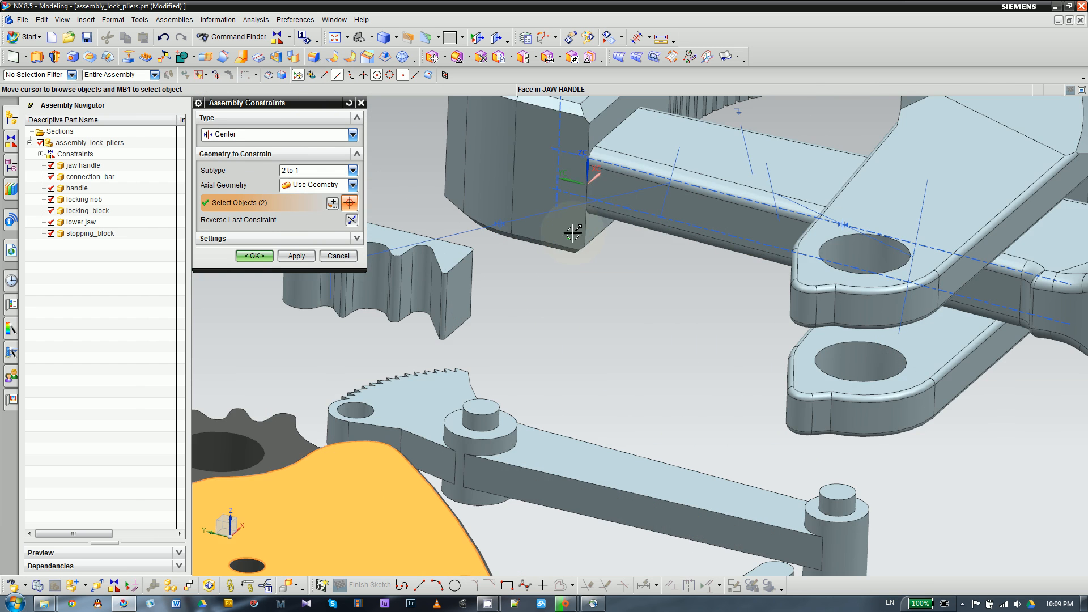
pyautogui.click(586, 185)
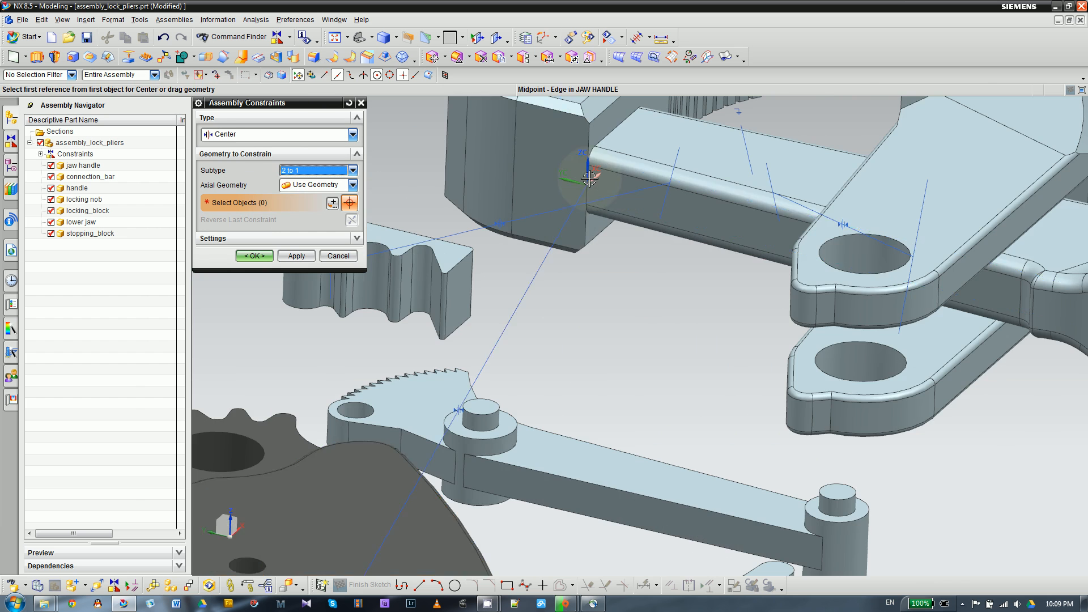
pyautogui.scroll(5, 520, 226)
pyautogui.click(296, 255)
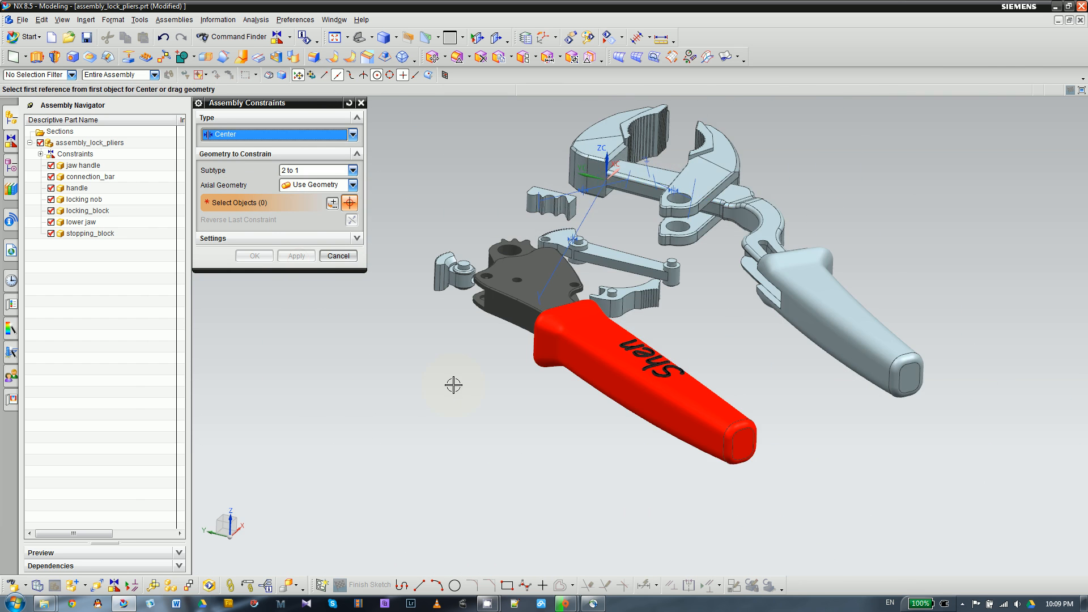
# - Close the constraint settings and check from several angles how the handle is centered relative to the jaw handle and loose parts
pyautogui.moveTo(485, 408); pyautogui.dragTo(495, 431, button='middle')
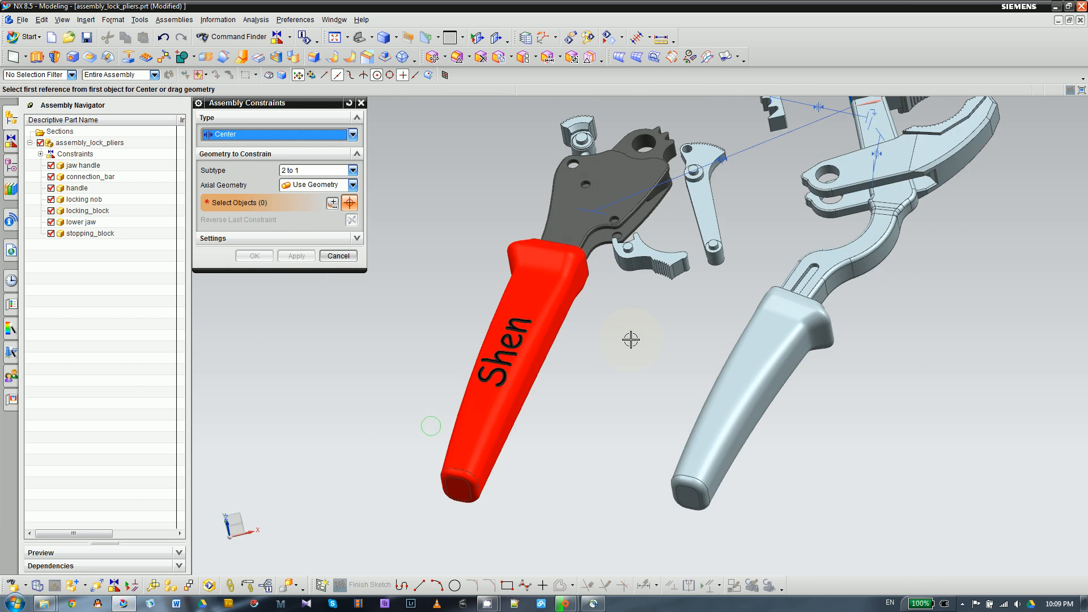
pyautogui.moveTo(631, 339); pyautogui.dragTo(657, 382, button='middle')
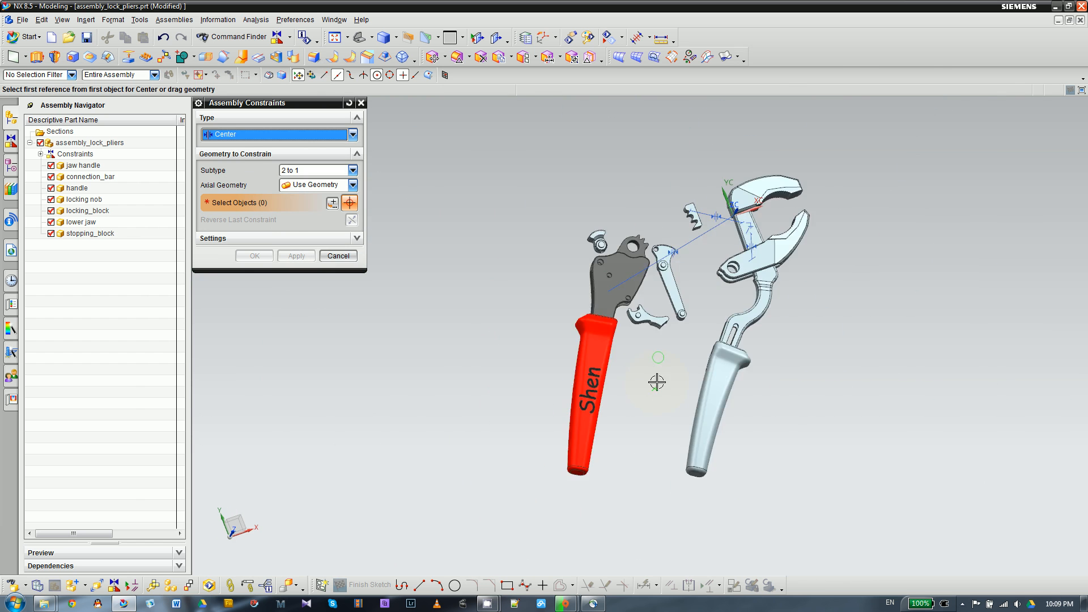
pyautogui.scroll(4, 708, 256)
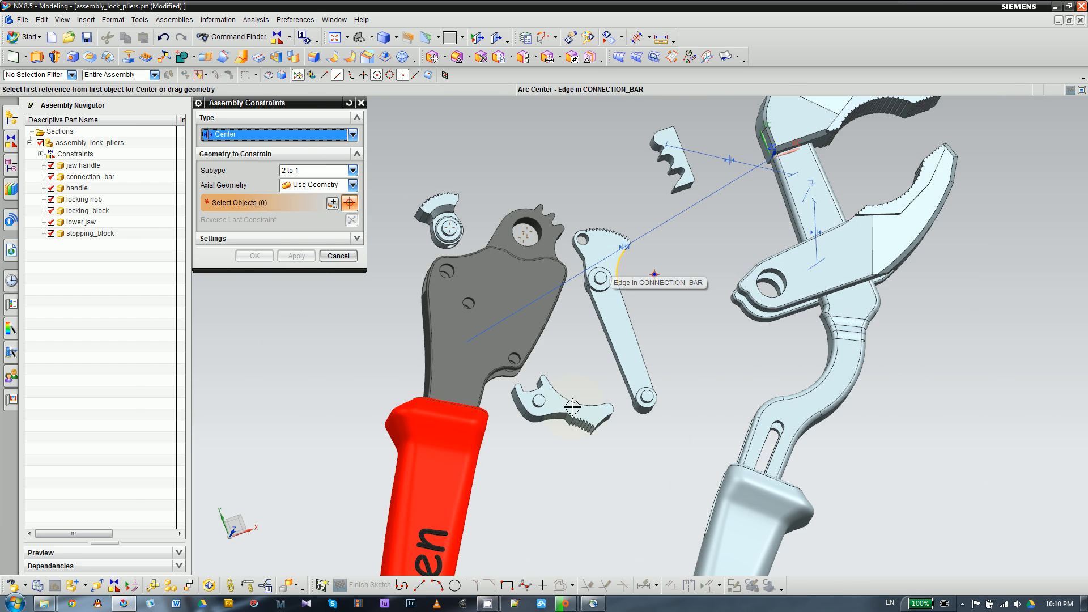
pyautogui.scroll(-3, 525, 241)
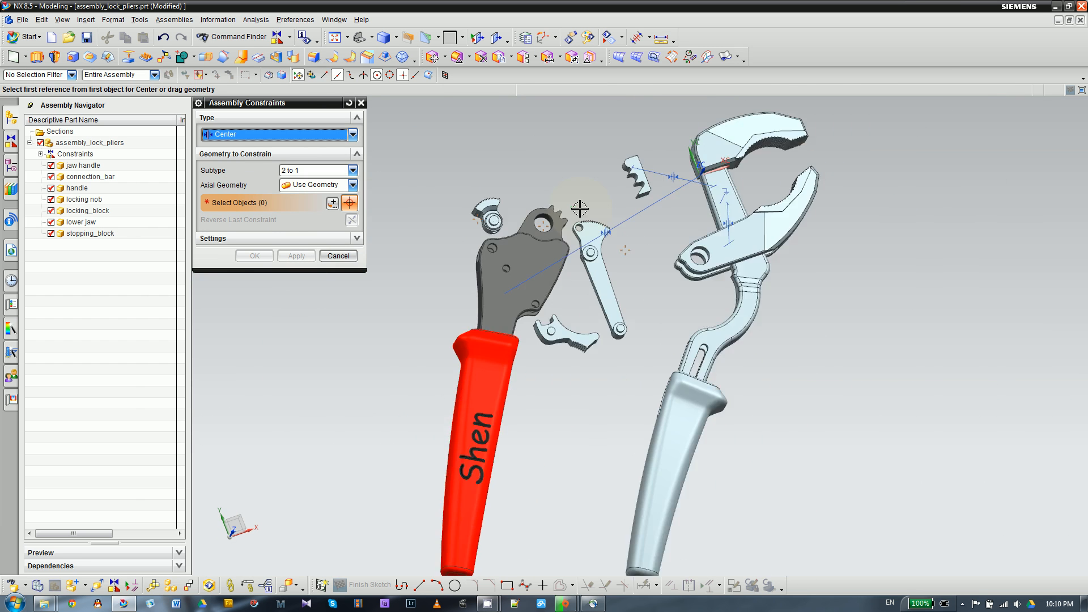
pyautogui.click(338, 256)
pyautogui.scroll(5, 588, 244)
pyautogui.moveTo(551, 330); pyautogui.dragTo(549, 262, button='middle')
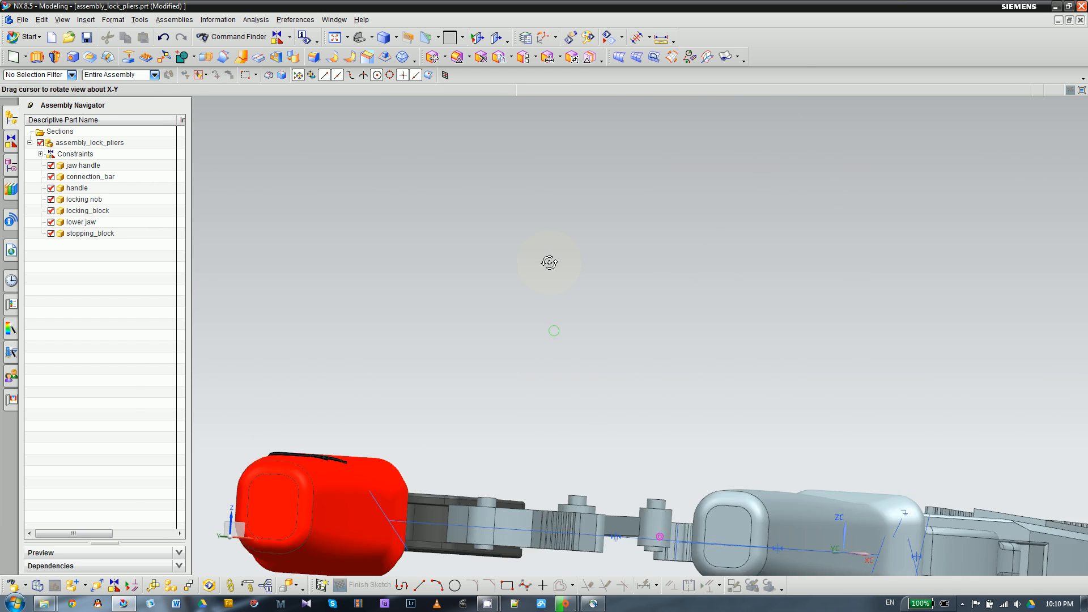
pyautogui.scroll(-3, 619, 259)
pyautogui.scroll(5, 551, 400)
pyautogui.moveTo(552, 357); pyautogui.dragTo(534, 469, button='middle')
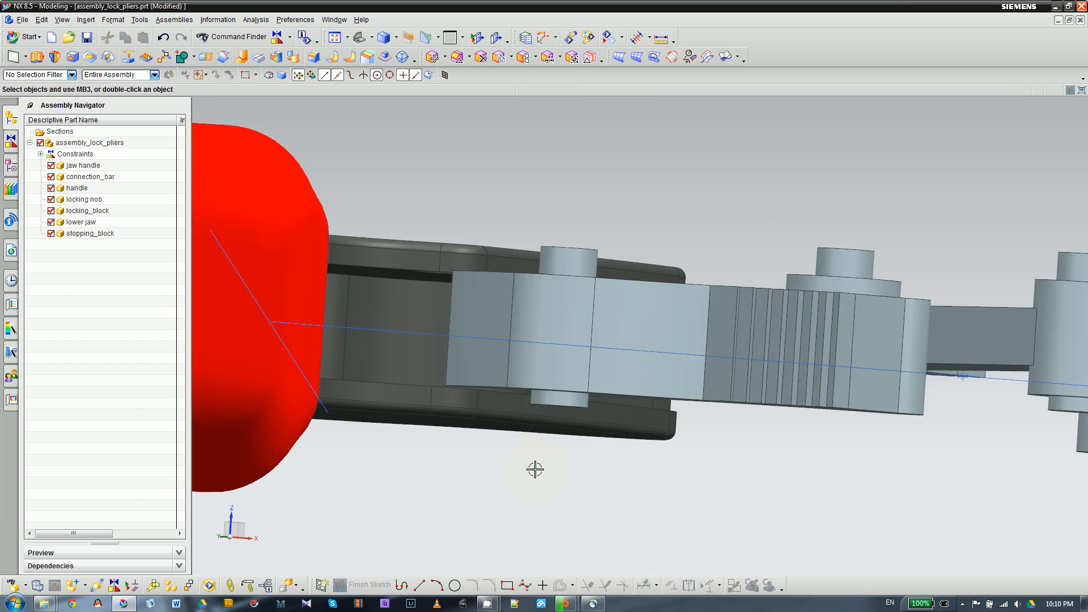
pyautogui.moveTo(537, 192); pyautogui.dragTo(566, 431, button='middle')
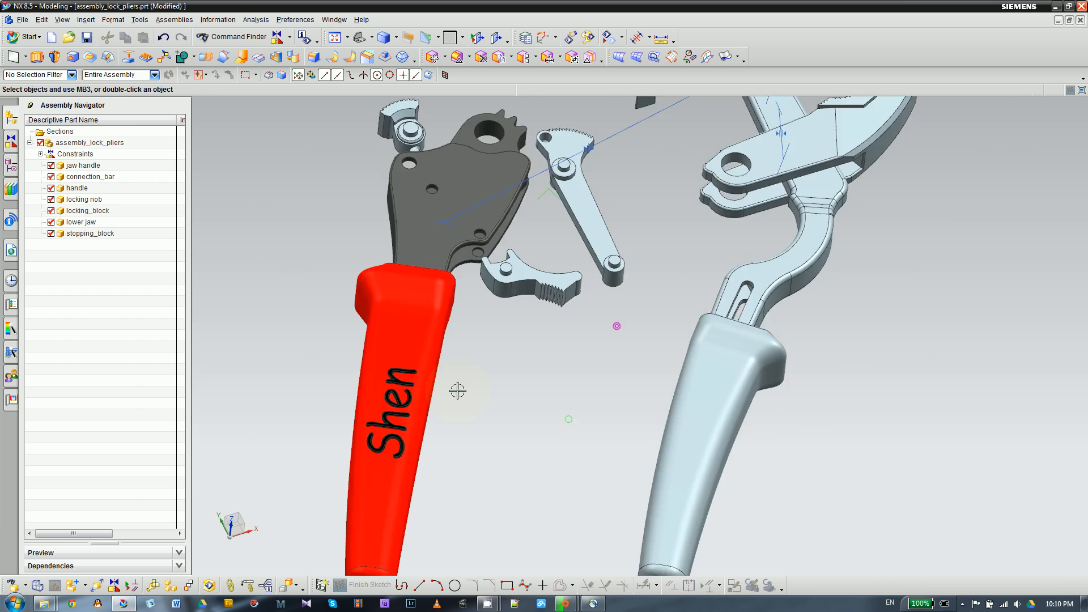
pyautogui.scroll(-4, 457, 391)
pyautogui.scroll(5, 541, 311)
pyautogui.scroll(-2, 537, 290)
pyautogui.scroll(4, 547, 306)
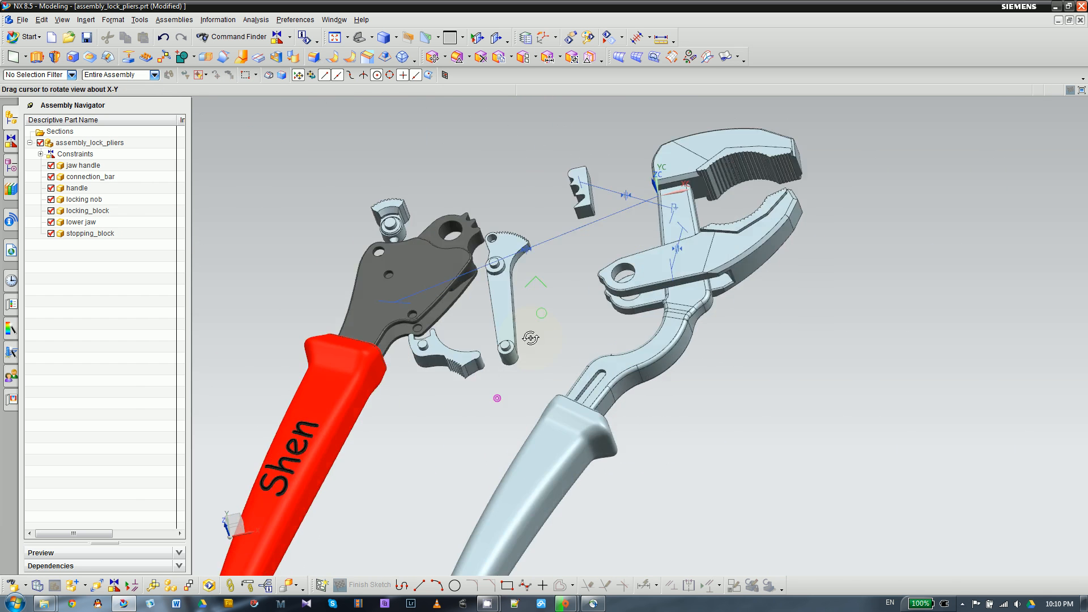
pyautogui.scroll(-5, 522, 334)
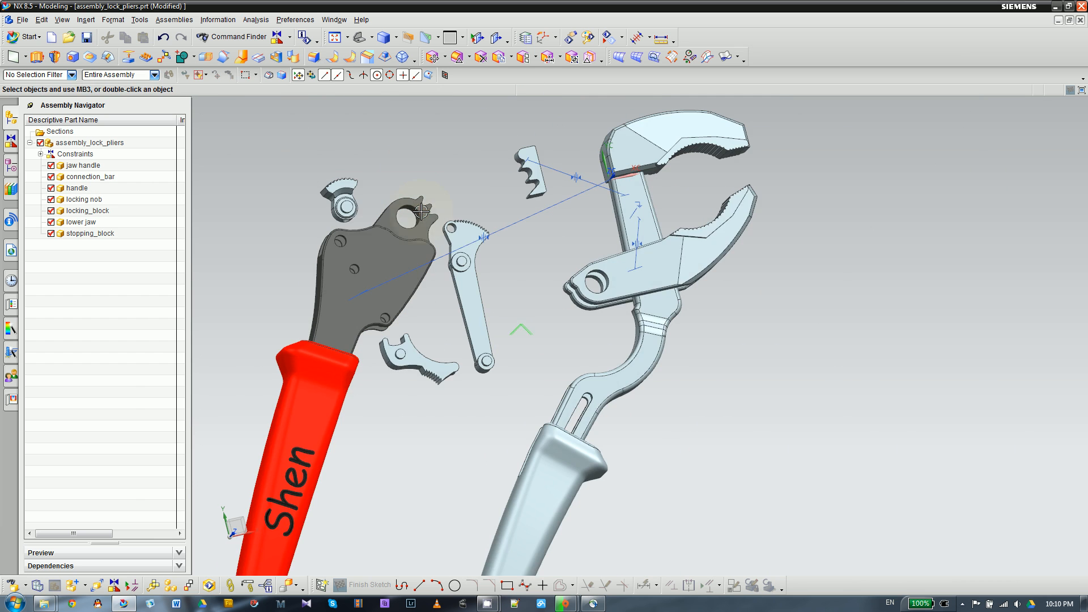
# - Start a new assembly constraint of type Fit
pyautogui.click(114, 585)
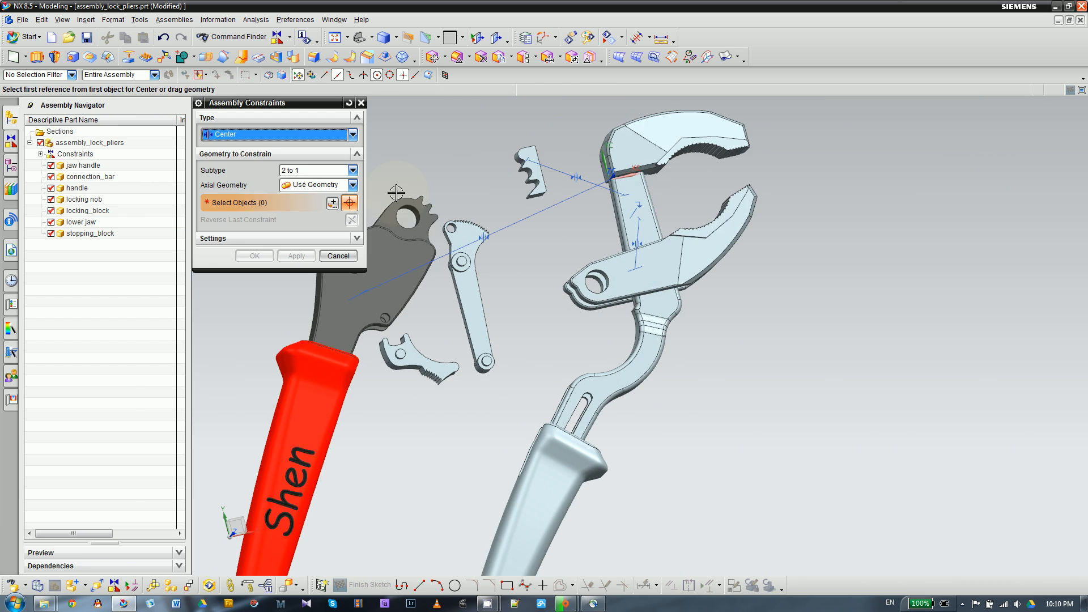
pyautogui.scroll(-3, 396, 193)
pyautogui.click(301, 137)
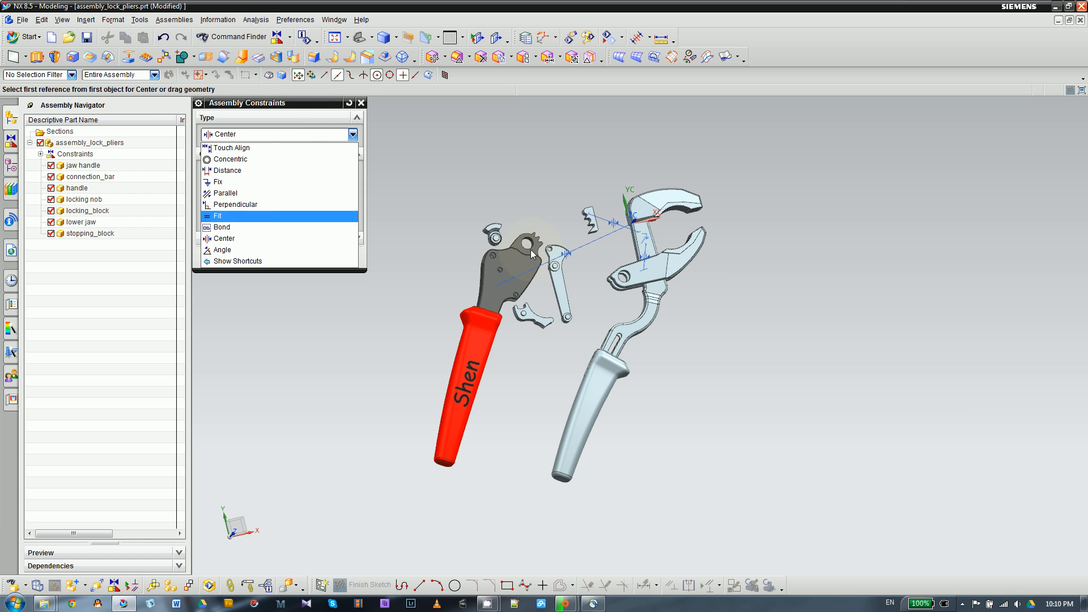
pyautogui.click(217, 216)
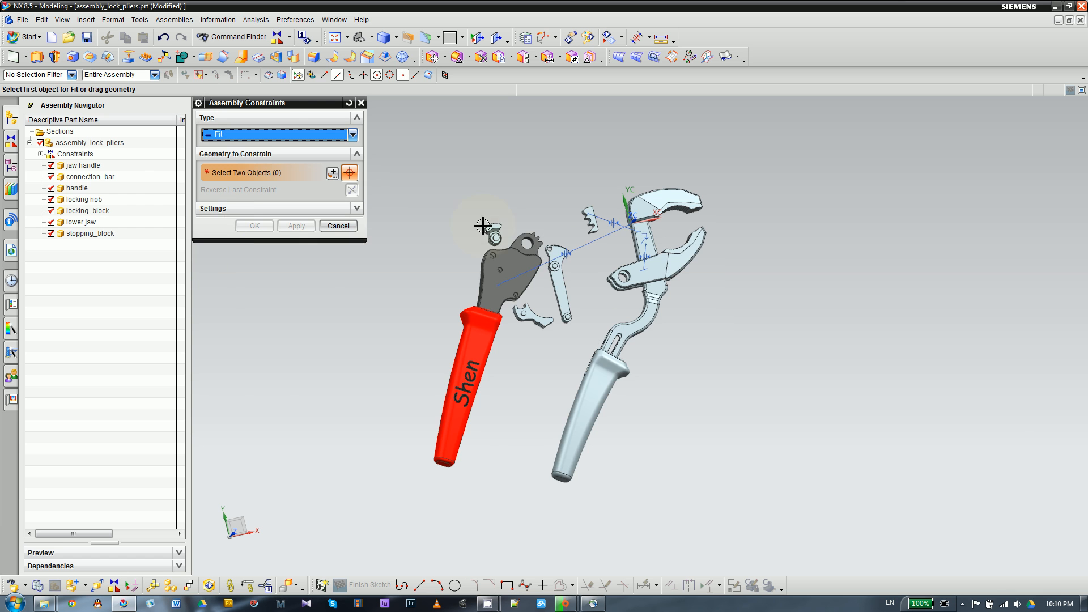
pyautogui.scroll(5, 548, 261)
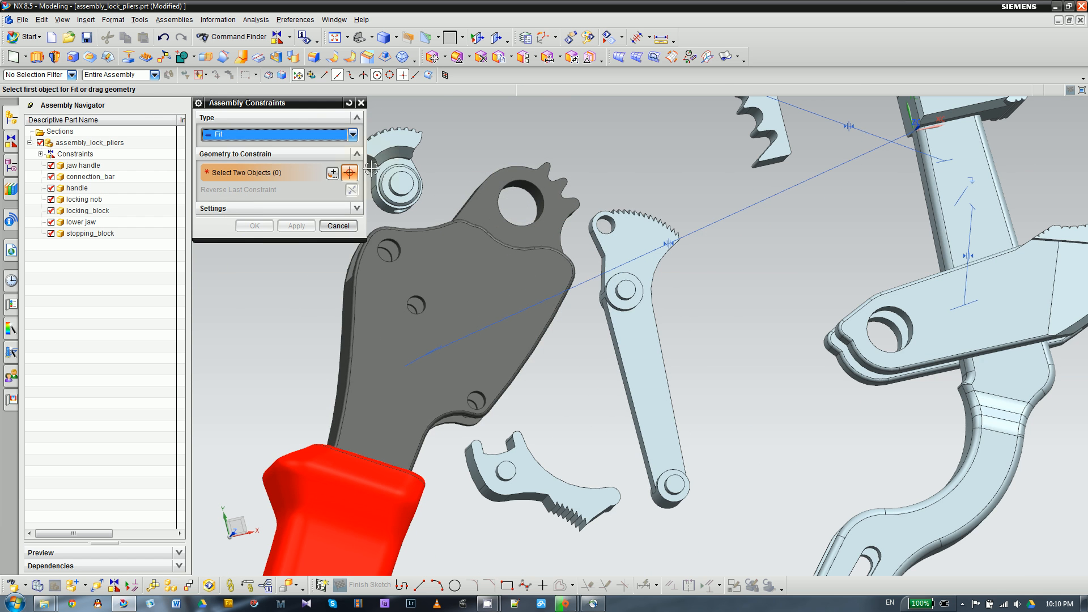
pyautogui.click(334, 138)
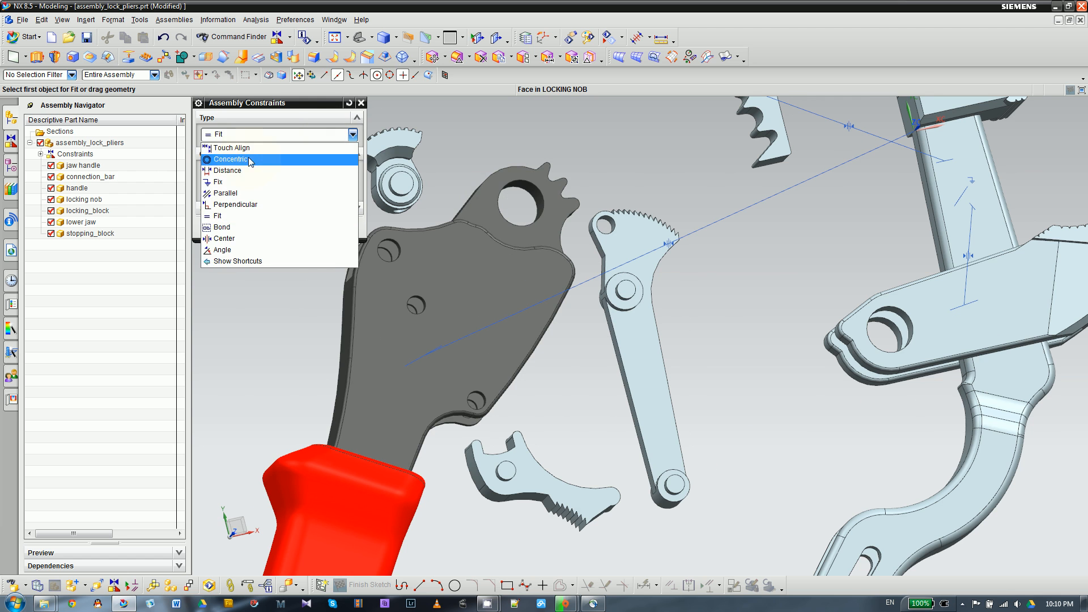
pyautogui.click(250, 161)
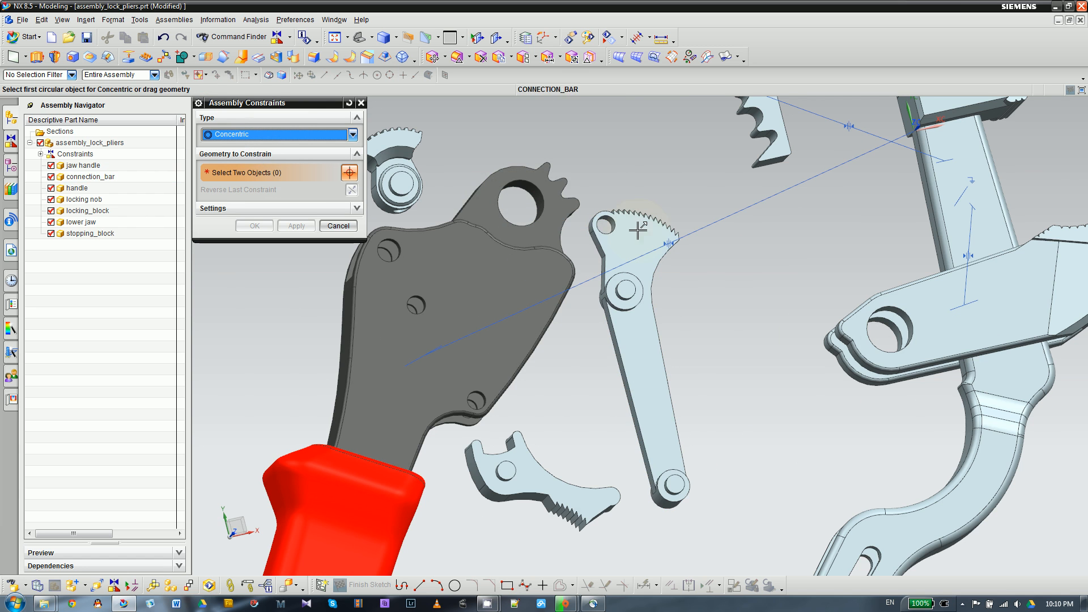
pyautogui.click(353, 134)
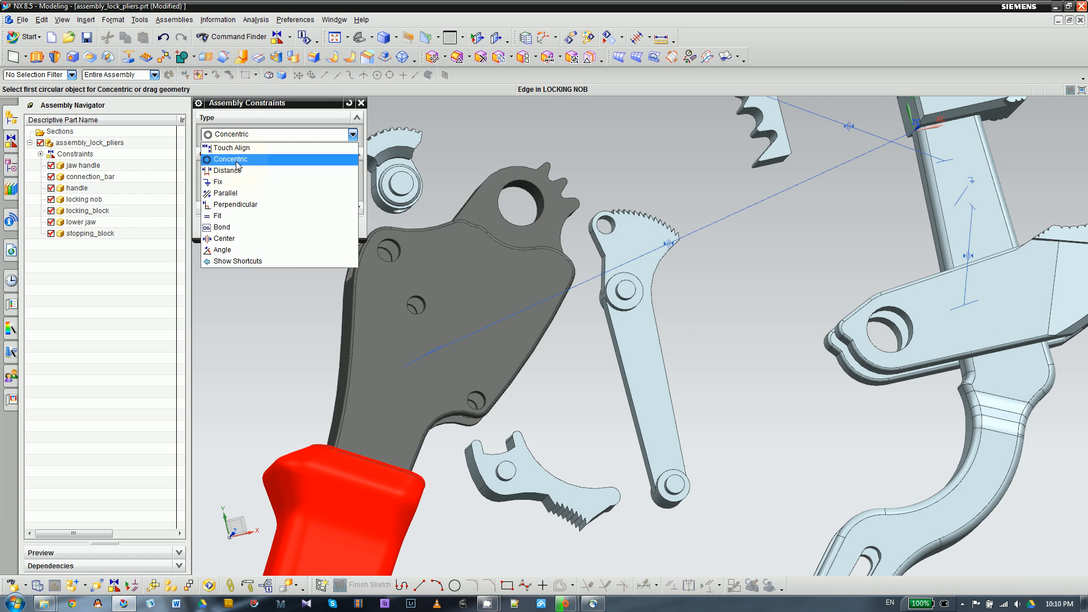
pyautogui.click(225, 217)
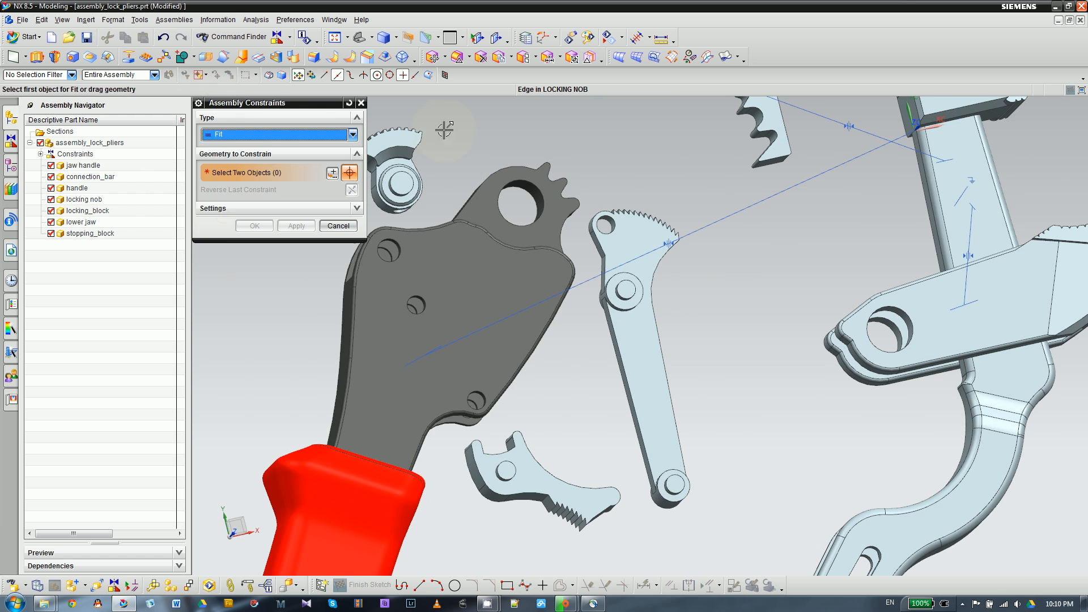
# - Fit the cylindrical face of the handle's large hole at its toothed end to the lower jaw's pivot hole, and accept the constraint
pyautogui.scroll(-2, 518, 179)
pyautogui.scroll(4, 582, 183)
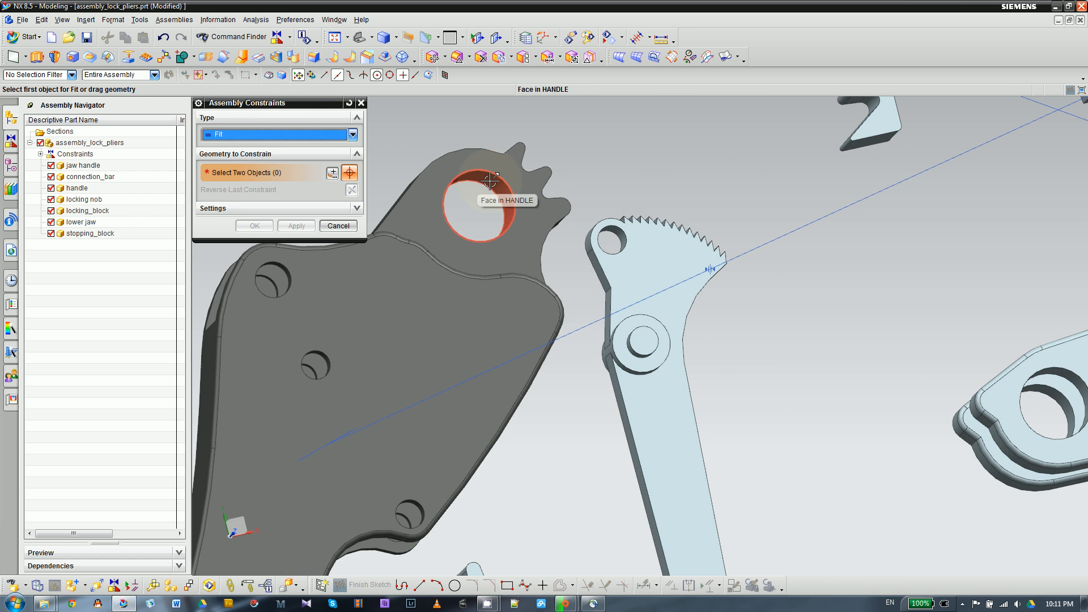
pyautogui.click(491, 180)
pyautogui.click(561, 184)
pyautogui.scroll(-4, 420, 139)
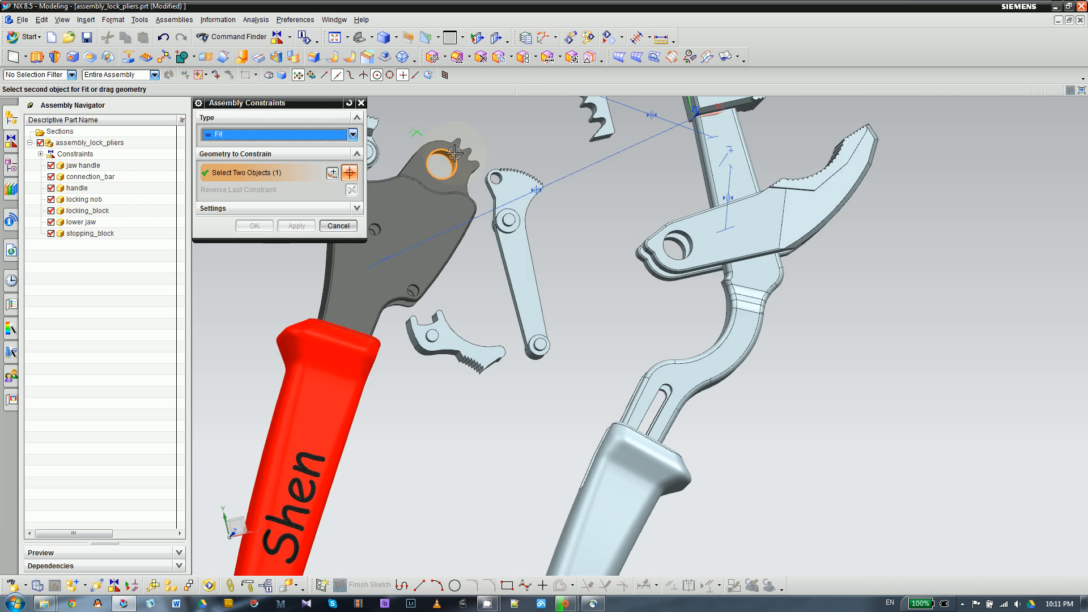
pyautogui.scroll(4, 720, 292)
pyautogui.click(590, 160)
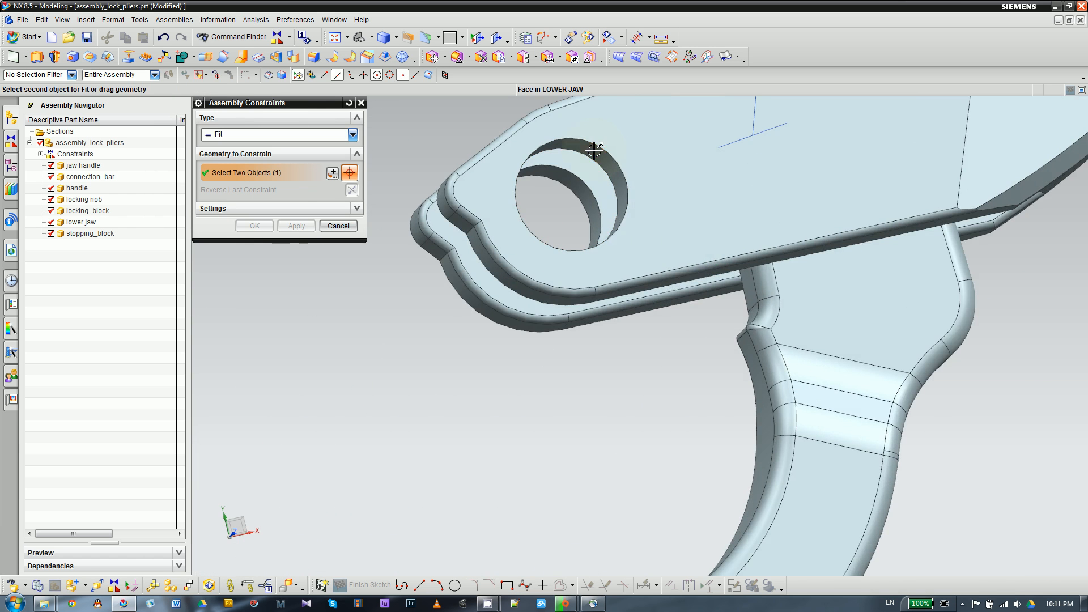
pyautogui.scroll(-2, 643, 224)
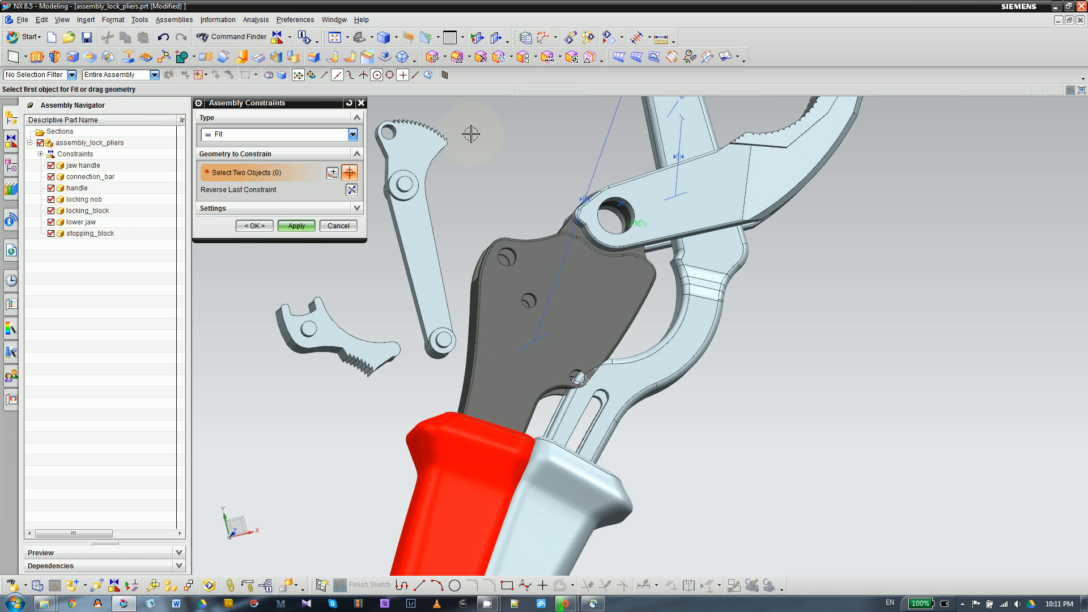
pyautogui.click(253, 227)
pyautogui.scroll(-3, 513, 213)
pyautogui.scroll(3, 504, 213)
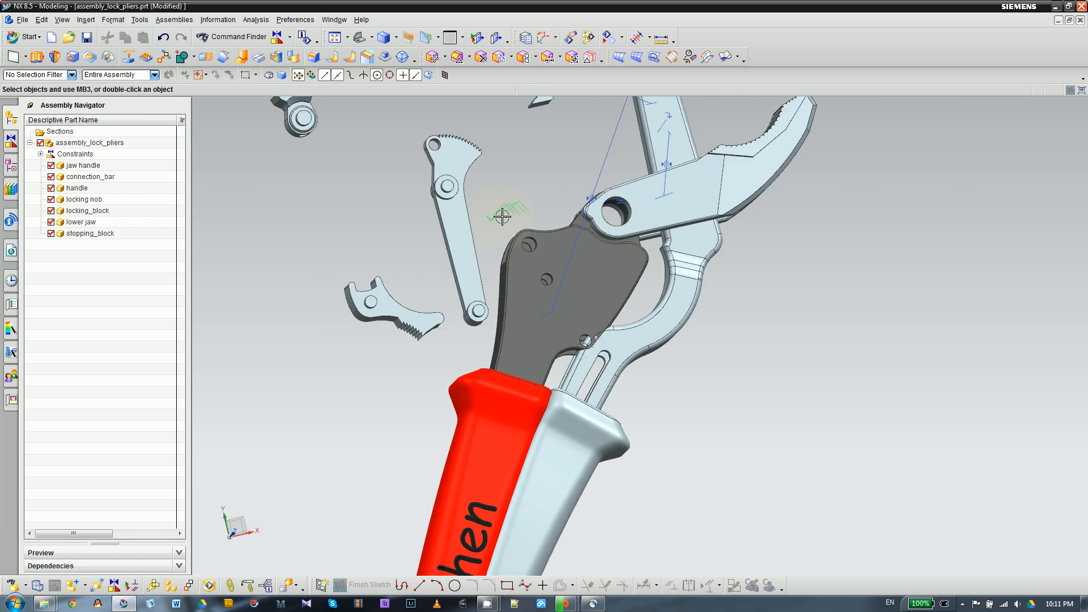
# - Move the handle component dynamically away from the jaw handle to about X -2.957, Y -3.229, and accept the move
pyautogui.scroll(-2, 527, 215)
pyautogui.scroll(-2, 502, 218)
pyautogui.scroll(2, 420, 202)
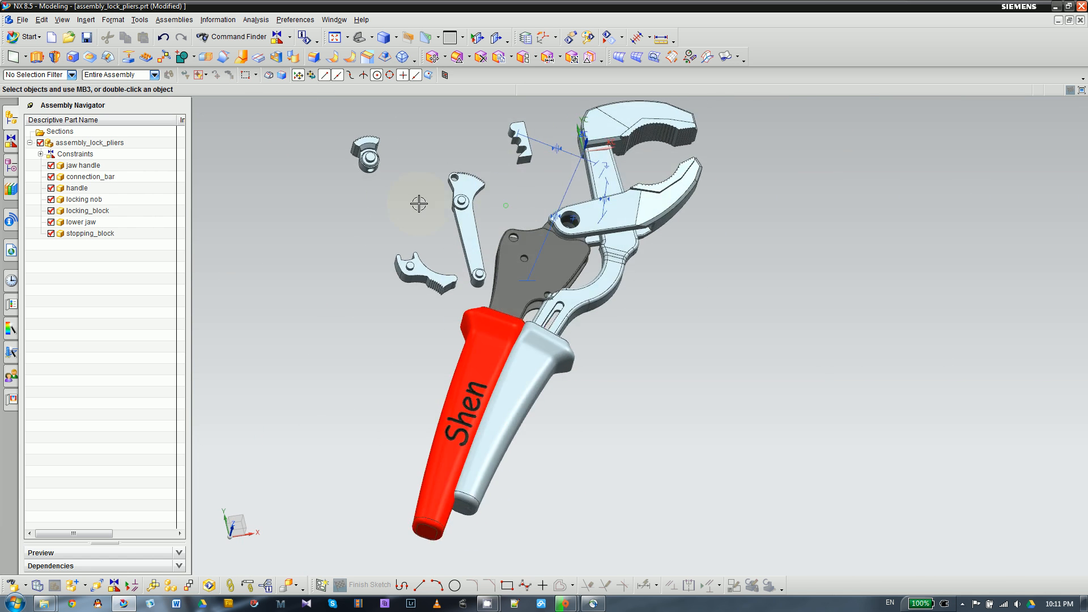
pyautogui.scroll(2, 497, 170)
pyautogui.scroll(-2, 499, 173)
pyautogui.click(517, 274)
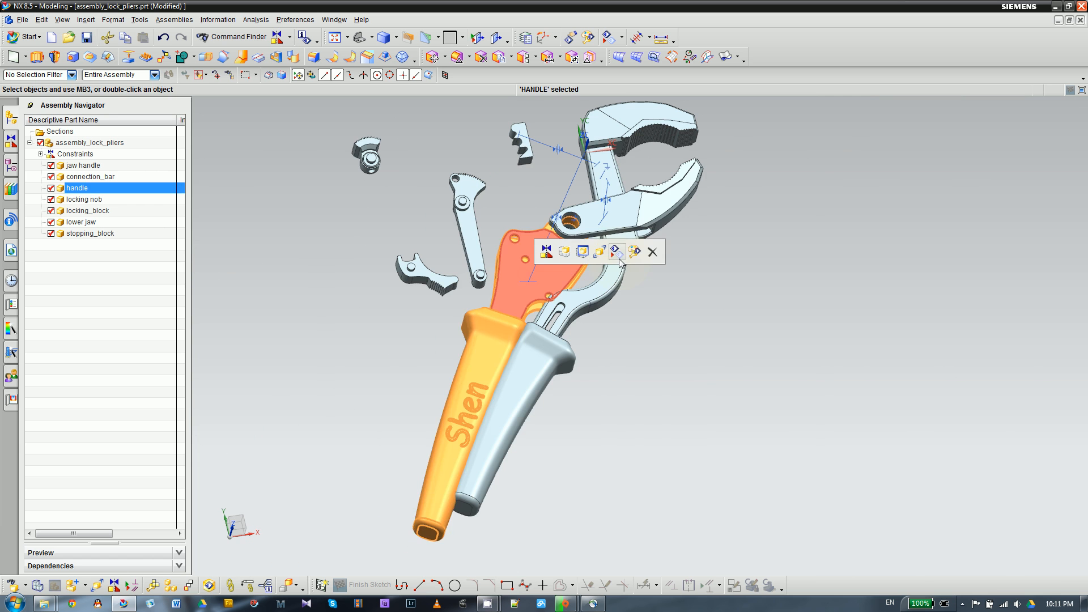
pyautogui.click(587, 253)
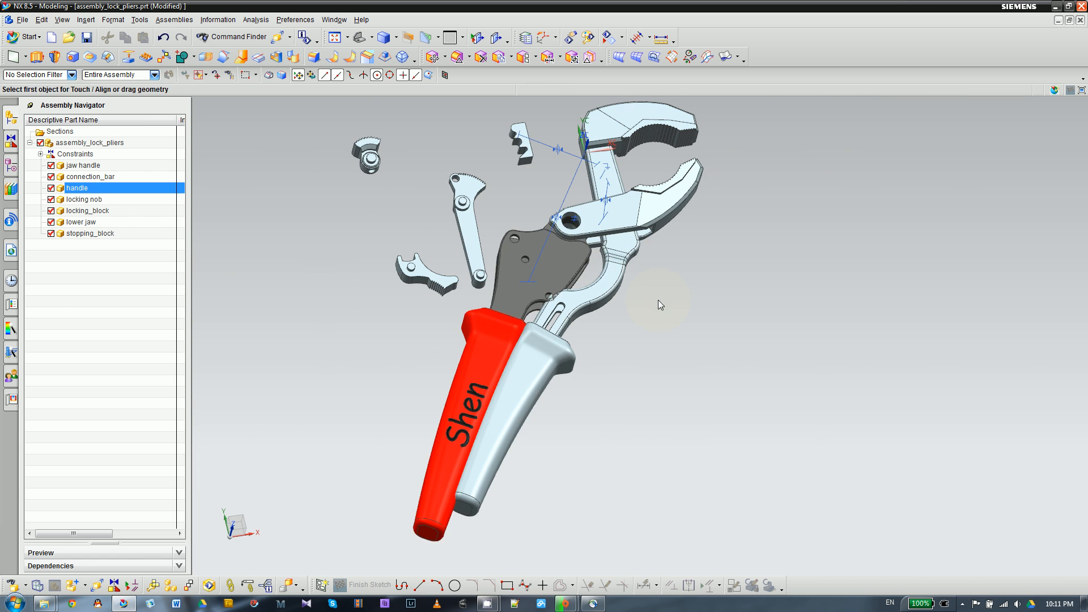
pyautogui.moveTo(564, 391); pyautogui.dragTo(506, 373)
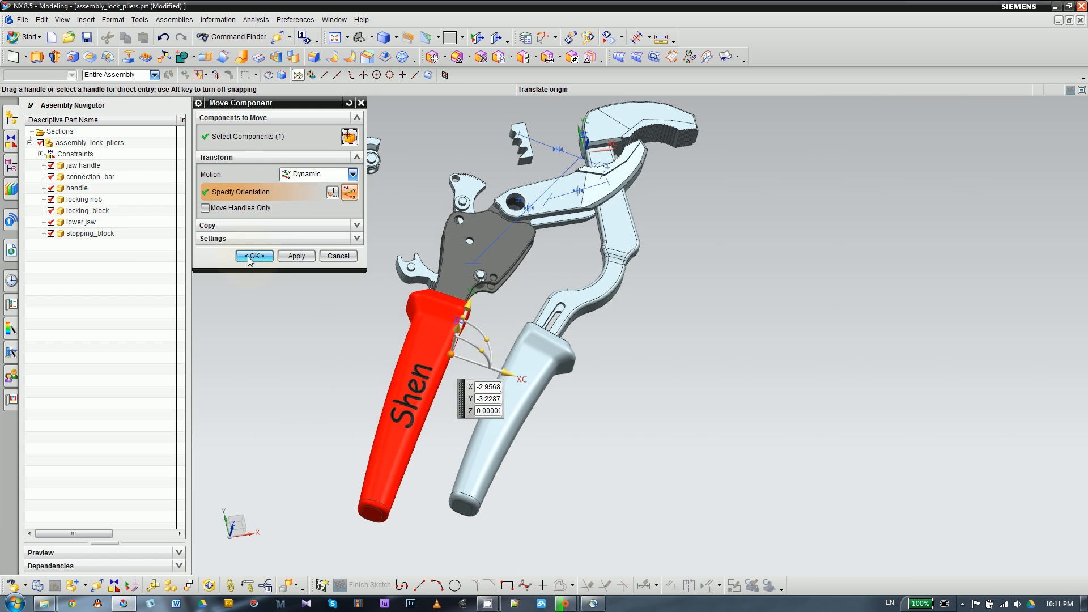
pyautogui.click(255, 256)
# - Examine from several angles and up close how the lower jaw's slot sits around the jaw handle's shank
pyautogui.moveTo(321, 249); pyautogui.dragTo(366, 250, button='middle')
pyautogui.scroll(2, 579, 203)
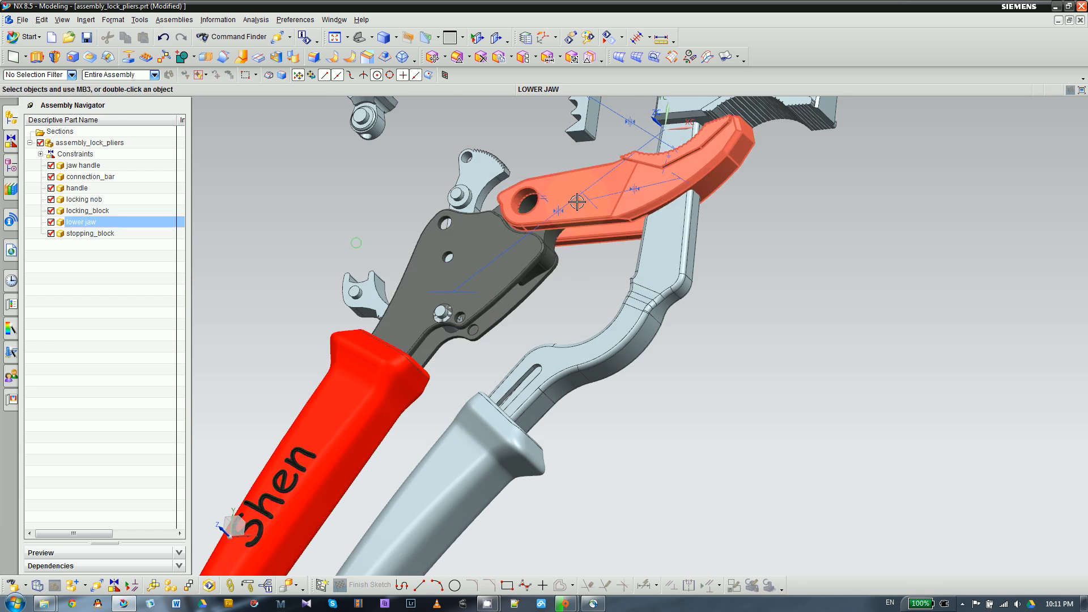
pyautogui.scroll(-2, 663, 199)
pyautogui.scroll(2, 663, 200)
pyautogui.moveTo(583, 251)
pyautogui.mouseDown(button='middle')
pyautogui.moveTo(603, 263)
pyautogui.moveTo(620, 250)
pyautogui.mouseUp(button='middle')
pyautogui.scroll(-1, 618, 249)
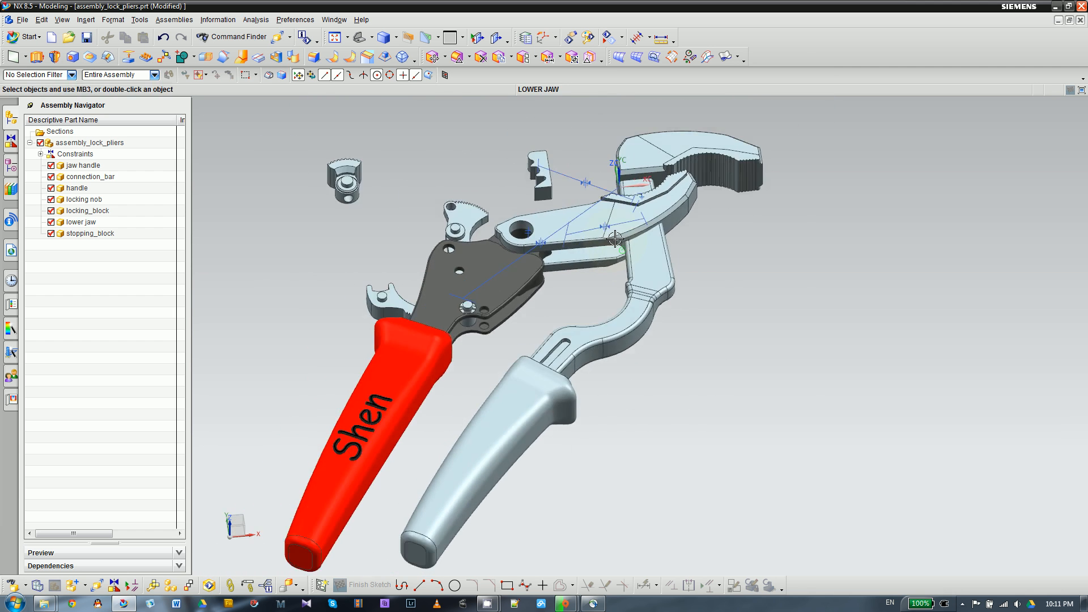
pyautogui.scroll(4, 610, 245)
pyautogui.moveTo(590, 289); pyautogui.dragTo(611, 258, button='middle')
pyautogui.scroll(2, 607, 289)
pyautogui.scroll(-2, 459, 430)
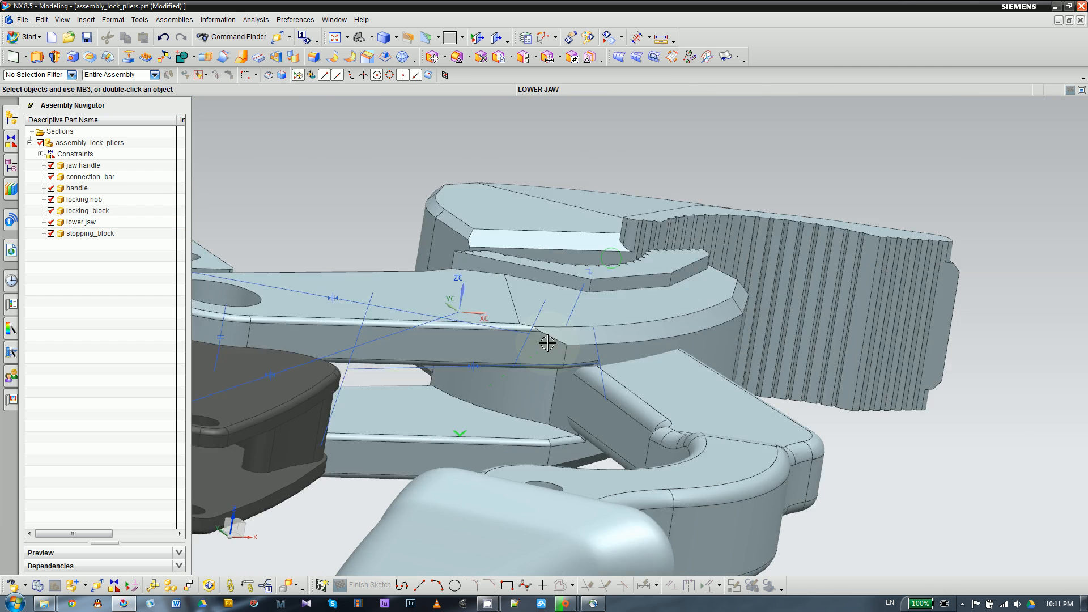
# - Hide the jaw handle component and inspect the inner end of the lower jaw's slot
pyautogui.click(52, 167)
pyautogui.scroll(-2, 570, 202)
pyautogui.scroll(6, 504, 331)
pyautogui.scroll(-3, 523, 320)
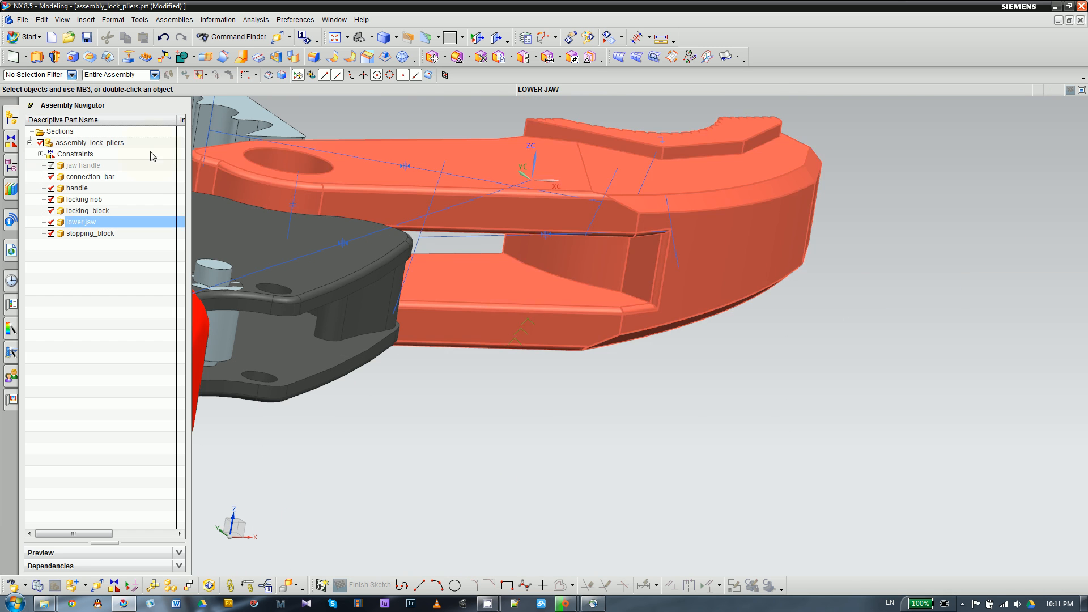
pyautogui.click(62, 20)
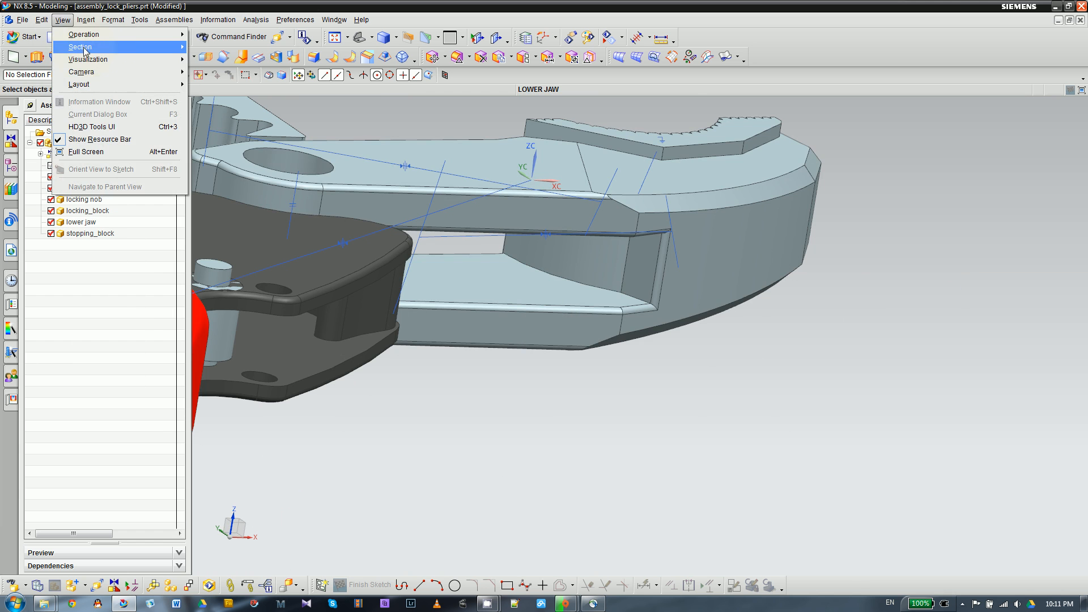
pyautogui.moveTo(95, 50)
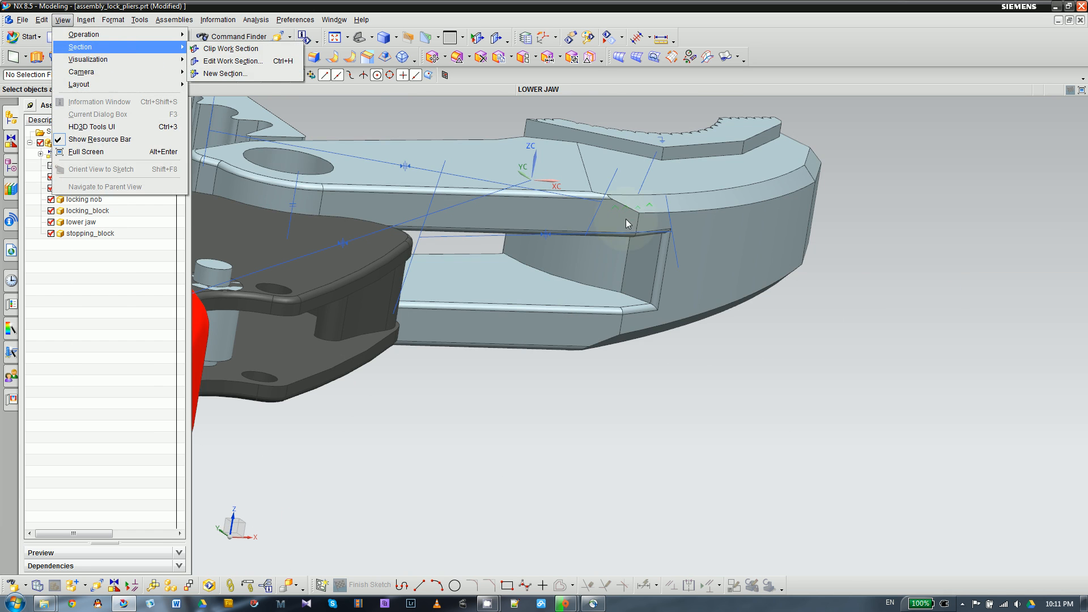
pyautogui.click(587, 321)
pyautogui.scroll(-5, 587, 322)
pyautogui.moveTo(588, 322); pyautogui.dragTo(591, 361, button='middle')
pyautogui.scroll(-3, 582, 336)
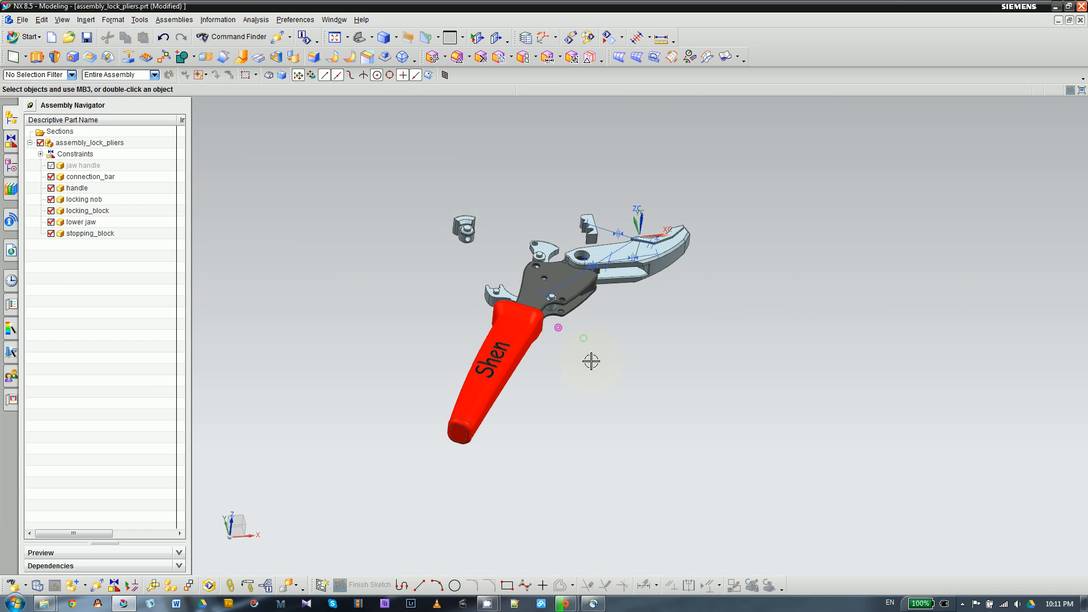
# - Create a new one-plane view section through the assembly, perpendicular to the absolute Z axis, with zero offset
pyautogui.click(63, 20)
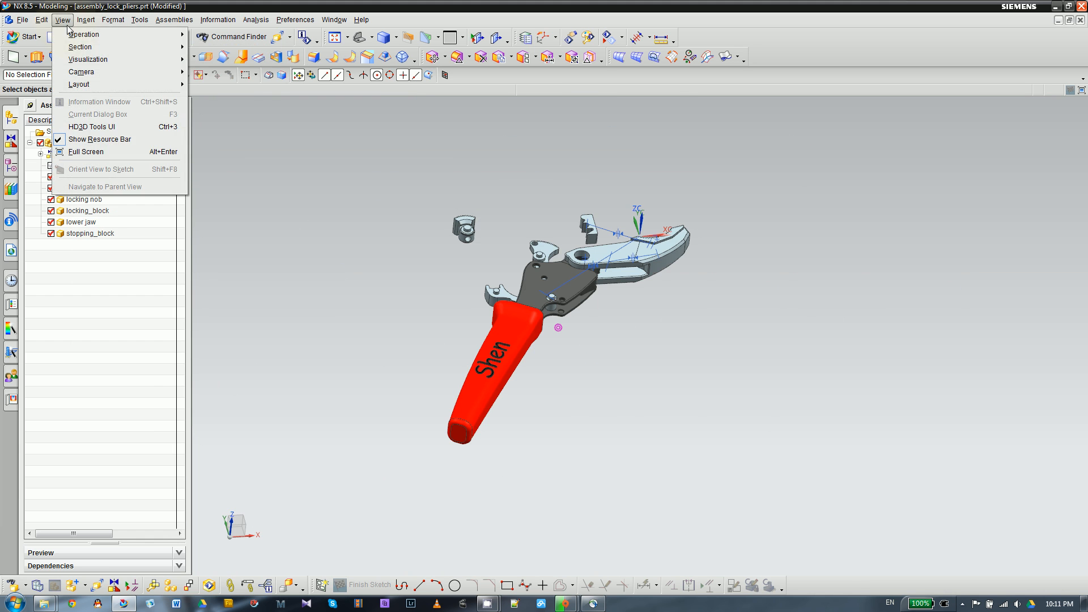
pyautogui.moveTo(78, 50)
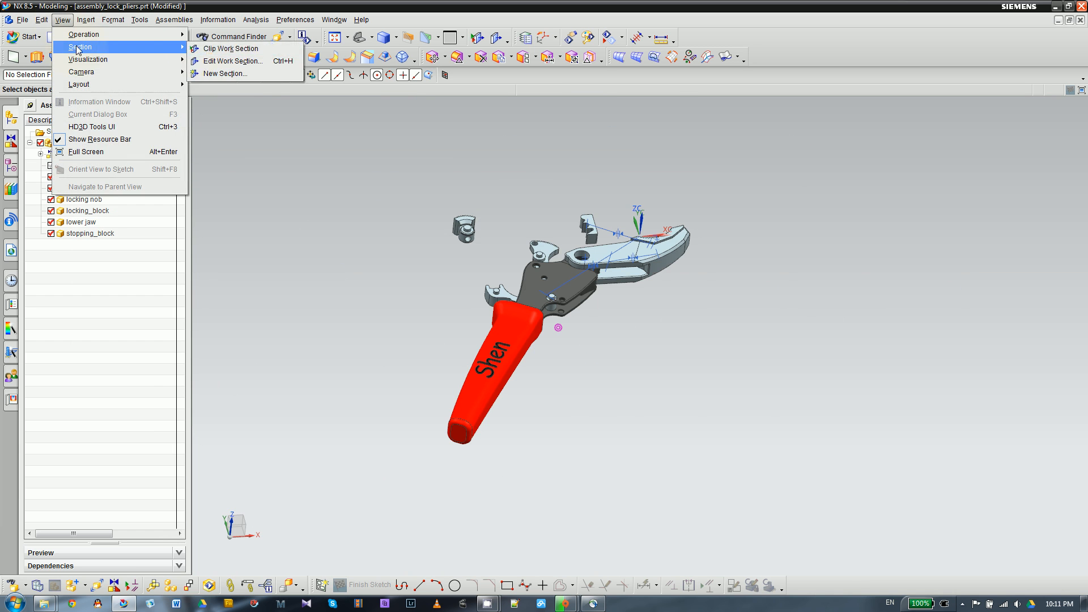
pyautogui.click(224, 74)
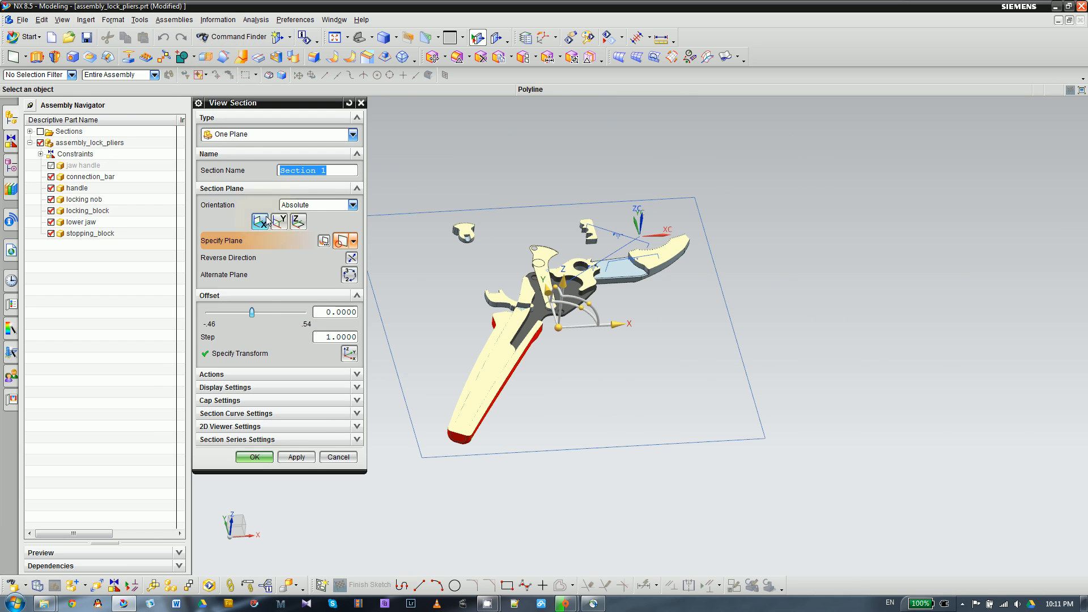
pyautogui.click(304, 225)
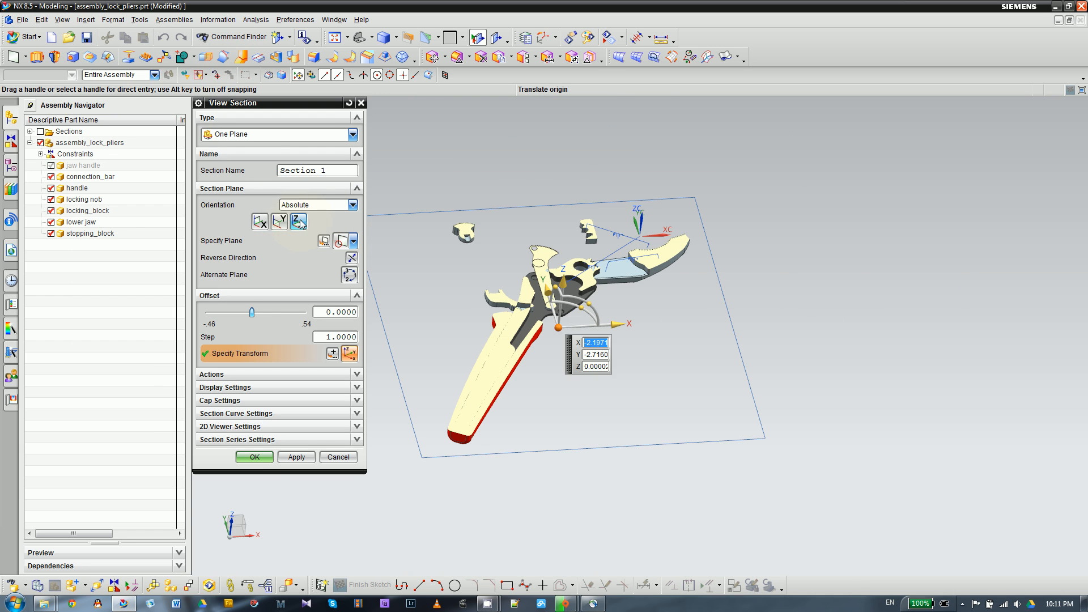
pyautogui.scroll(4, 608, 229)
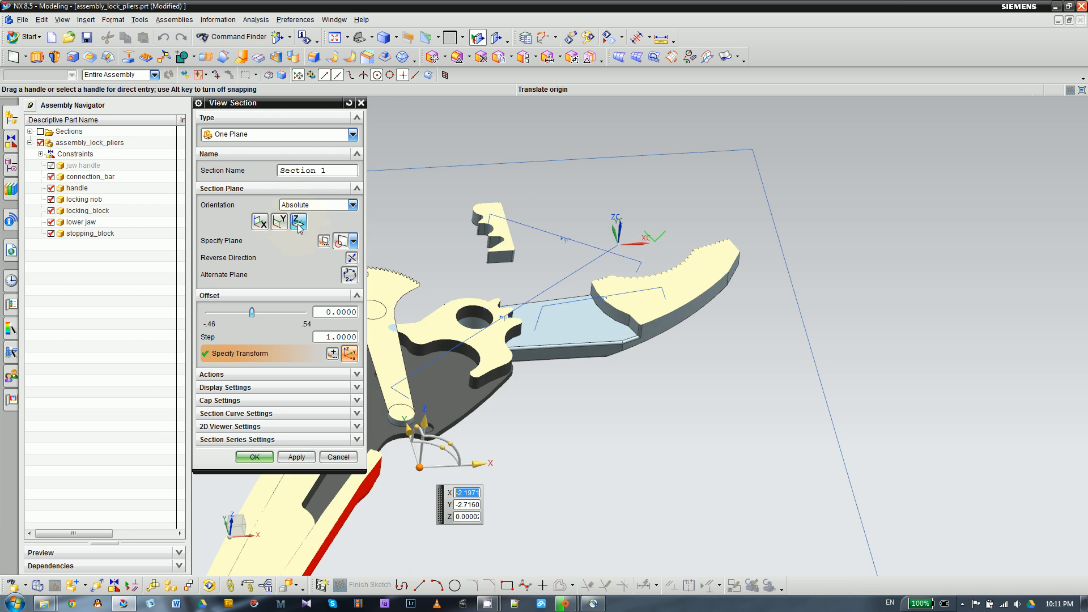
pyautogui.scroll(-4, 624, 225)
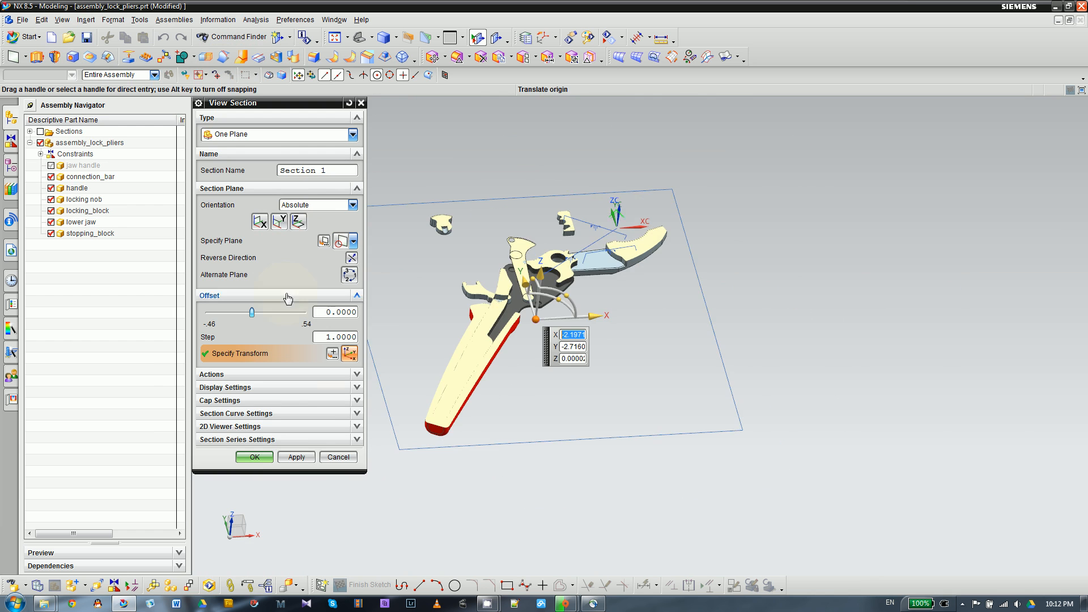
pyautogui.click(254, 457)
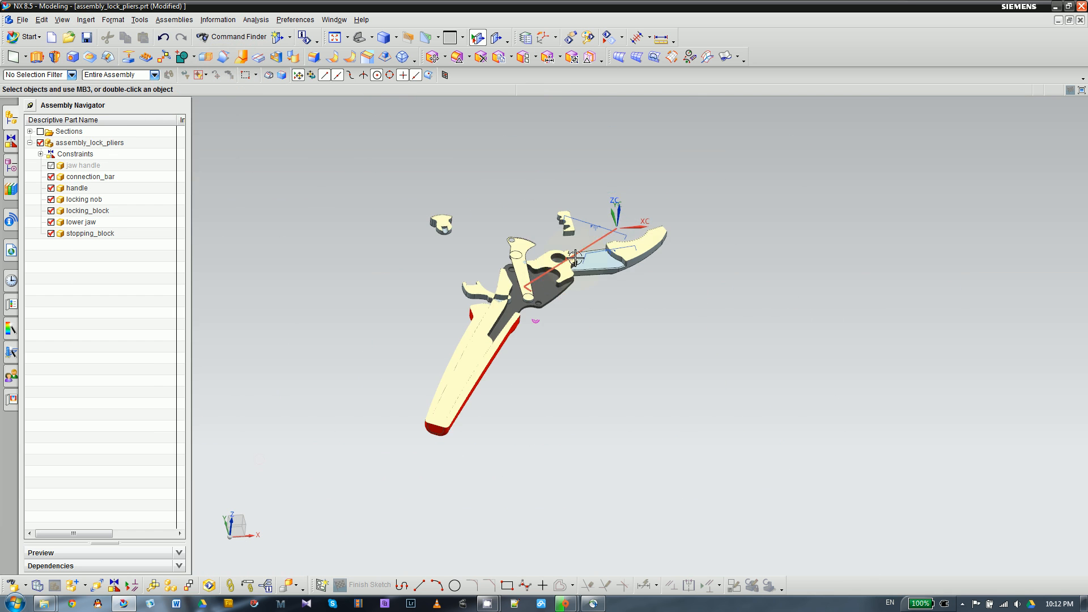
# - Examine the sectioned handle and lower jaw, especially the curved inner face at the end of the lower jaw's slot
pyautogui.moveTo(446, 260); pyautogui.dragTo(449, 329, button='middle')
pyautogui.scroll(4, 538, 266)
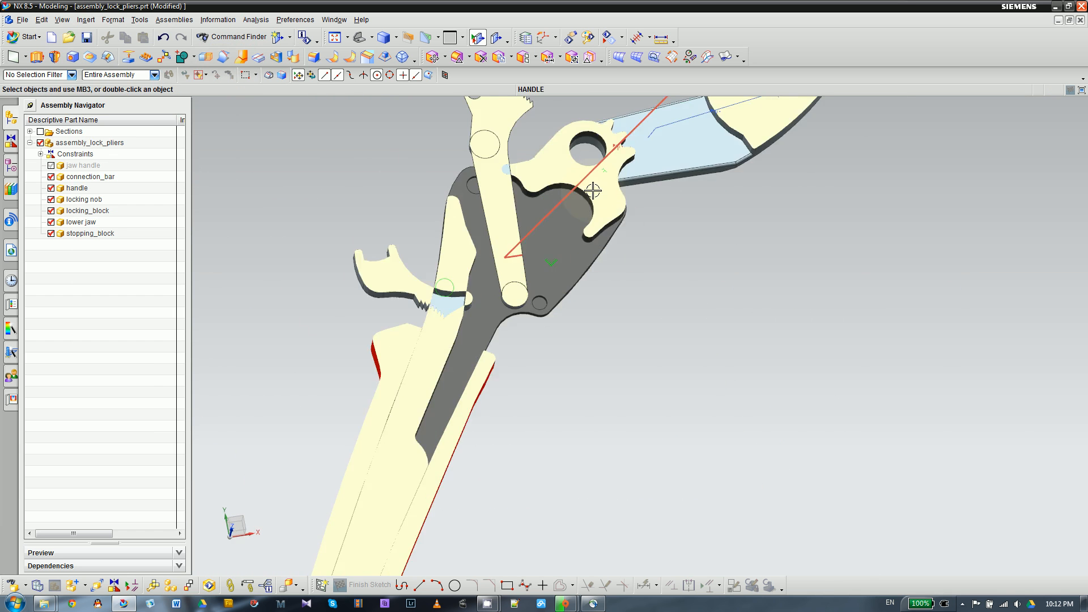
pyautogui.moveTo(661, 263); pyautogui.dragTo(646, 223, button='middle')
pyautogui.scroll(3, 729, 178)
pyautogui.scroll(-3, 741, 195)
pyautogui.moveTo(743, 223); pyautogui.dragTo(719, 271, button='middle')
pyautogui.scroll(5, 609, 247)
pyautogui.scroll(-3, 457, 187)
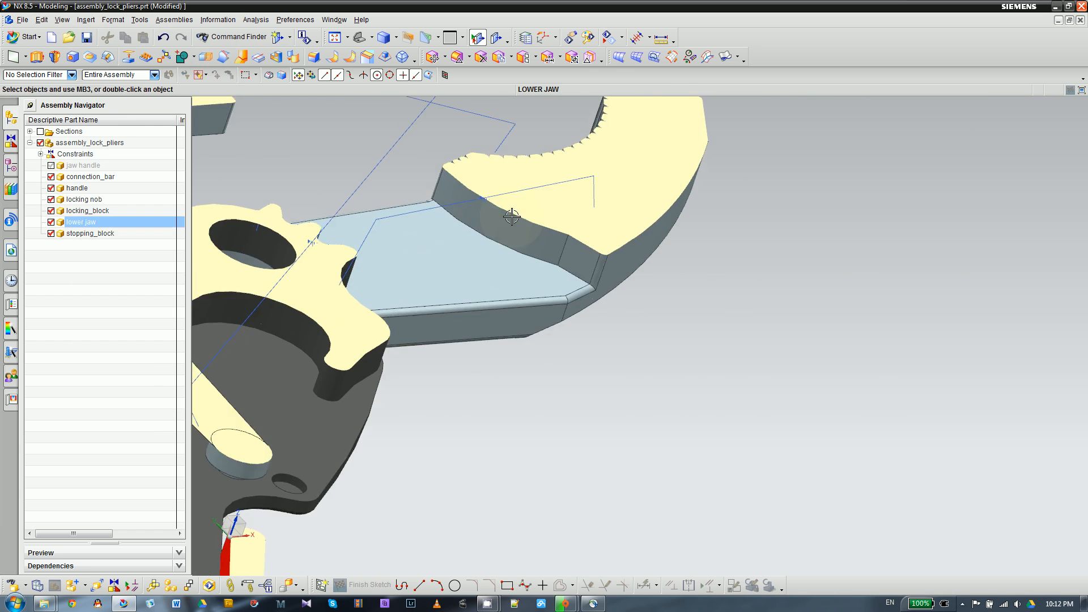
pyautogui.scroll(-4, 554, 226)
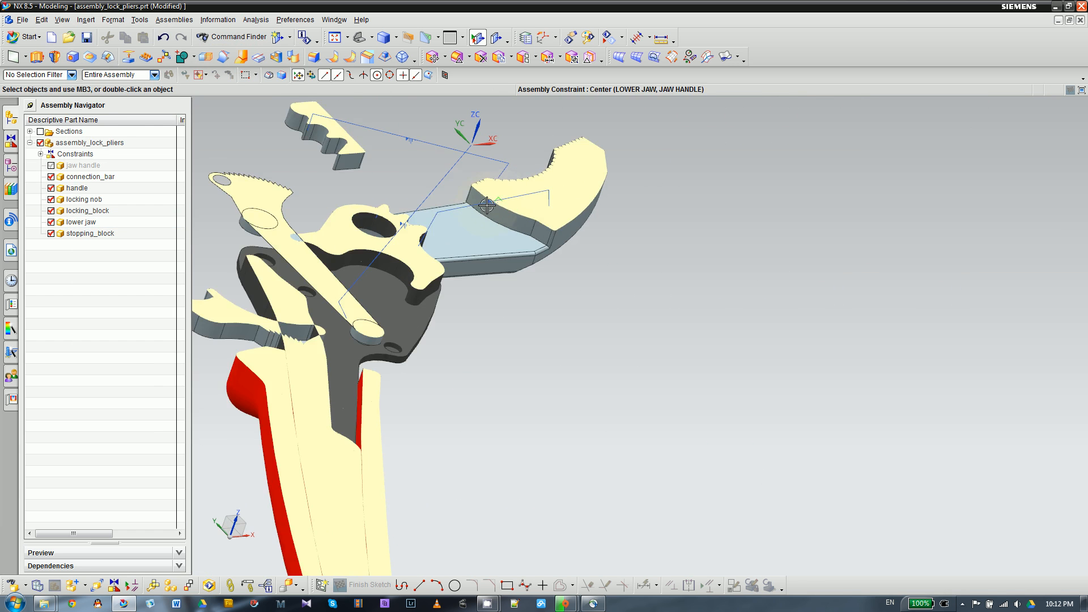
pyautogui.moveTo(542, 315); pyautogui.dragTo(532, 354, button='middle')
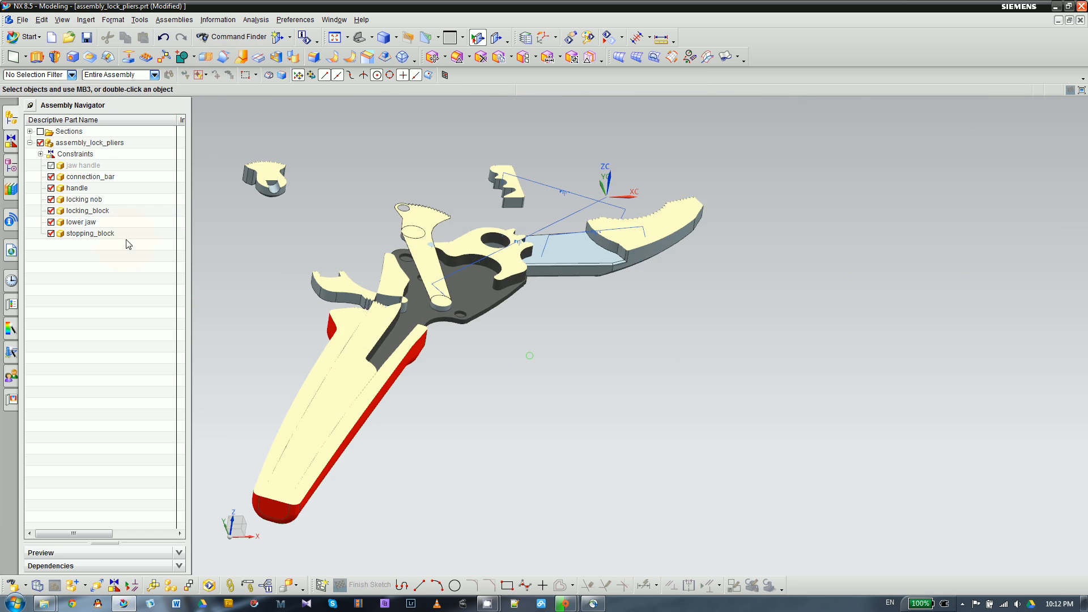
# - Show the jaw handle component again and inspect where its sectioned shank overlaps the lower jaw
pyautogui.click(51, 165)
pyautogui.scroll(4, 697, 266)
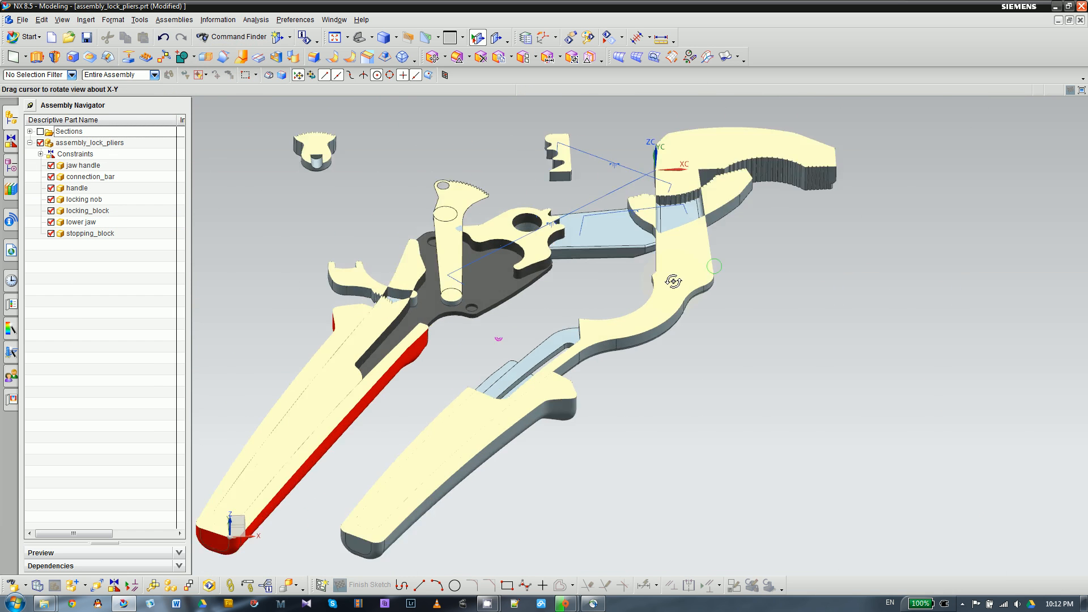
pyautogui.scroll(3, 697, 266)
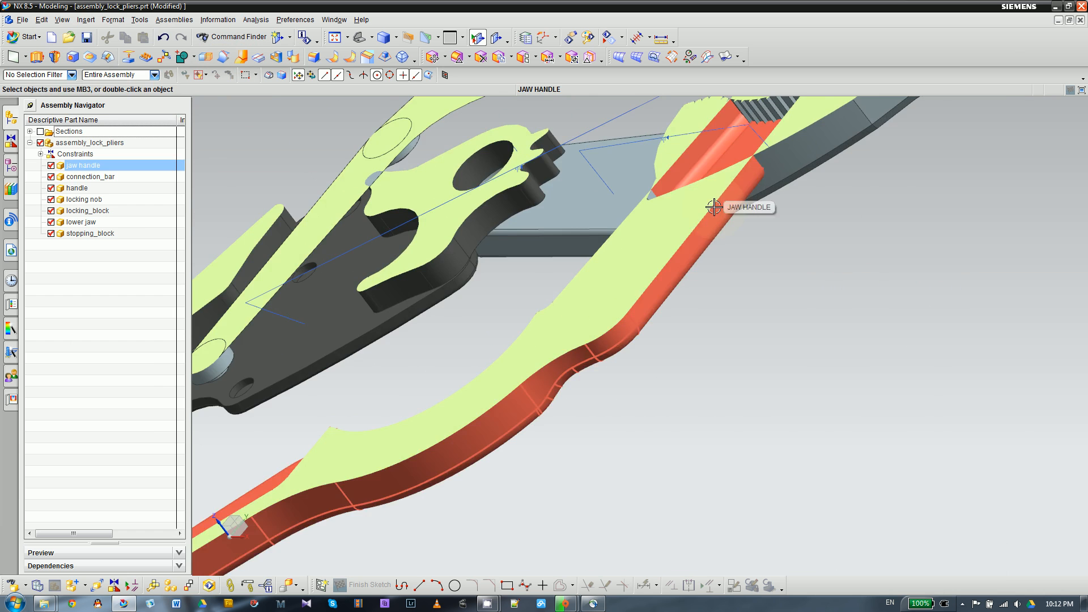
pyautogui.scroll(-5, 689, 284)
pyautogui.moveTo(733, 315); pyautogui.dragTo(799, 319, button='middle')
pyautogui.scroll(3, 615, 224)
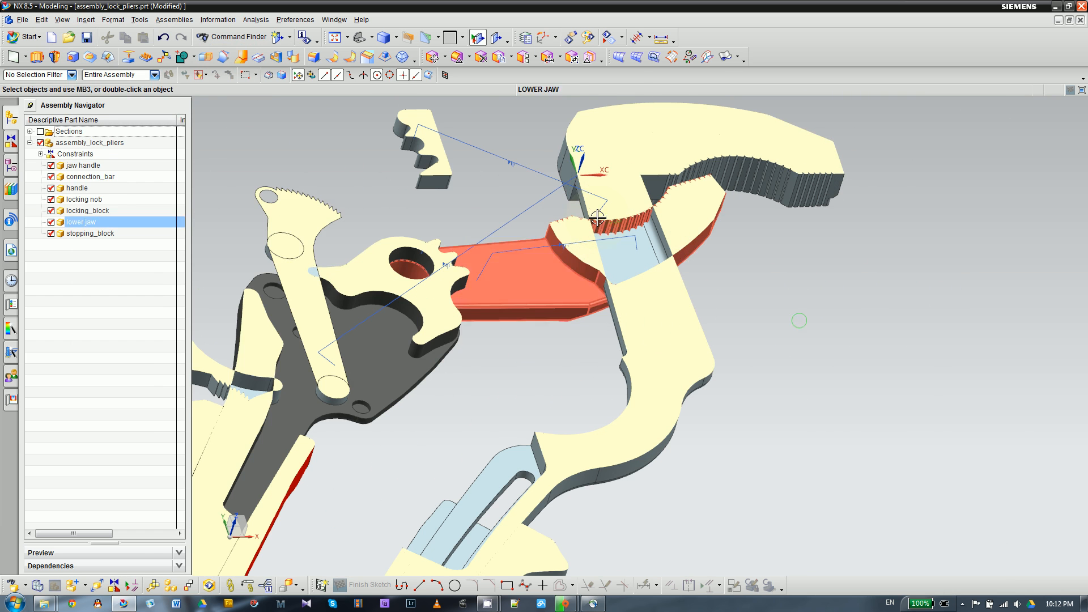
# - Start a new Touch Align assembly constraint with the Prefer Touch orientation
pyautogui.click(276, 37)
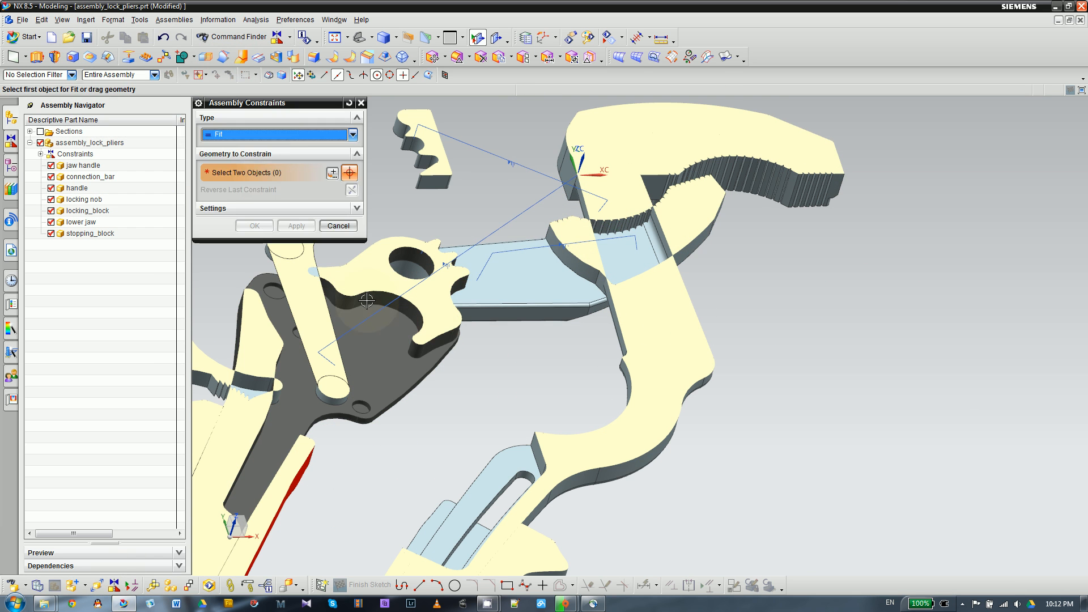
pyautogui.click(269, 136)
pyautogui.click(272, 144)
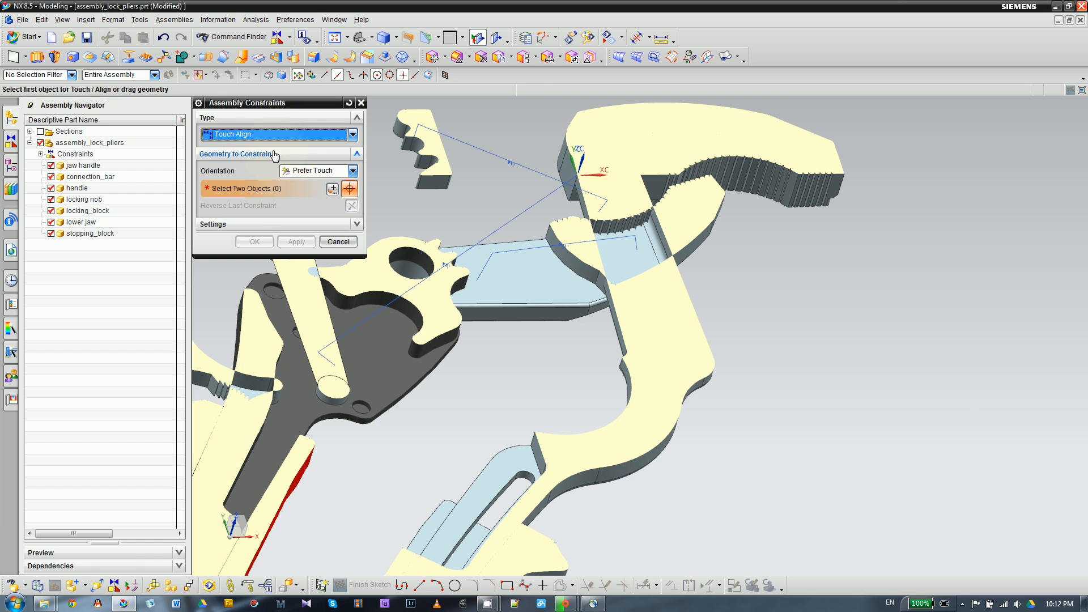
pyautogui.click(299, 168)
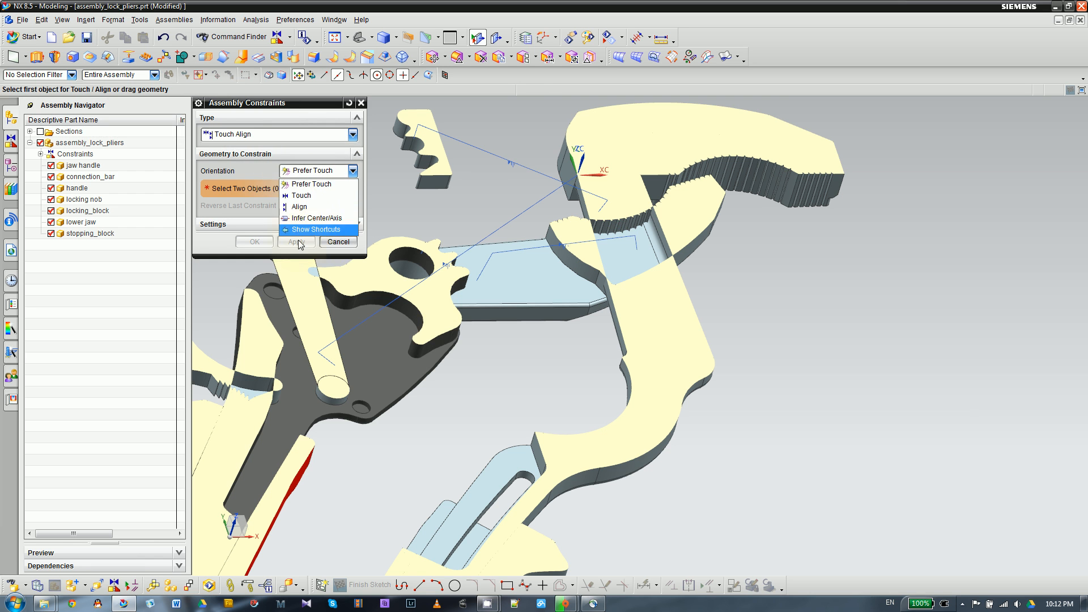
pyautogui.click(308, 183)
# - Make the curved inner face of the lower jaw's slot touch the jaw handle shank's side face below the toothed jaw, and accept the constraint
pyautogui.scroll(3, 498, 269)
pyautogui.moveTo(547, 287); pyautogui.dragTo(543, 429, button='middle')
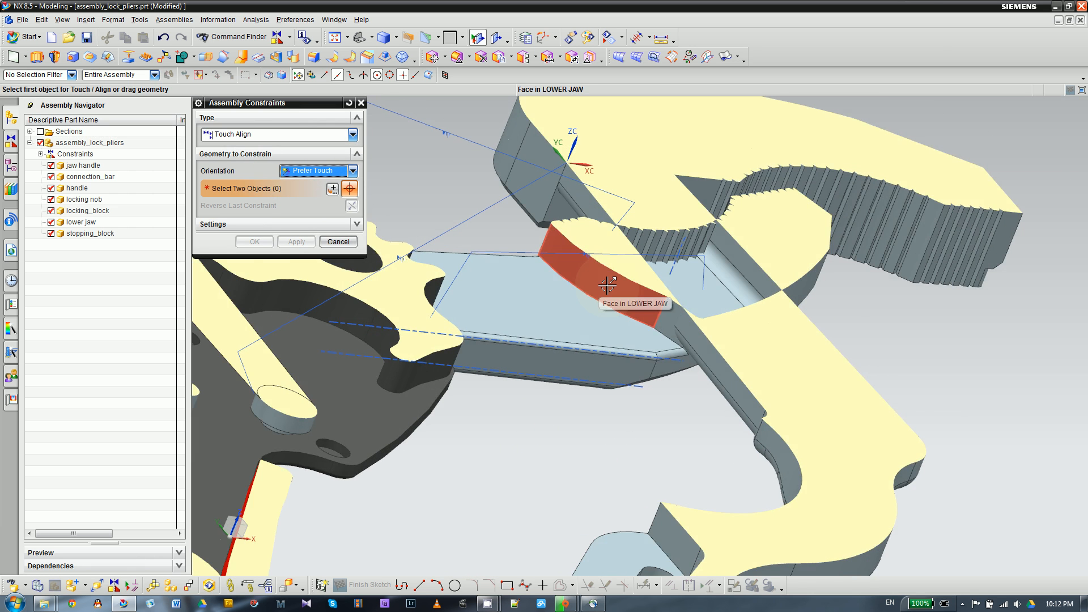
pyautogui.click(607, 286)
pyautogui.scroll(-3, 476, 313)
pyautogui.moveTo(476, 313); pyautogui.dragTo(420, 330, button='middle')
pyautogui.scroll(-3, 420, 331)
pyautogui.scroll(4, 717, 254)
pyautogui.click(543, 239)
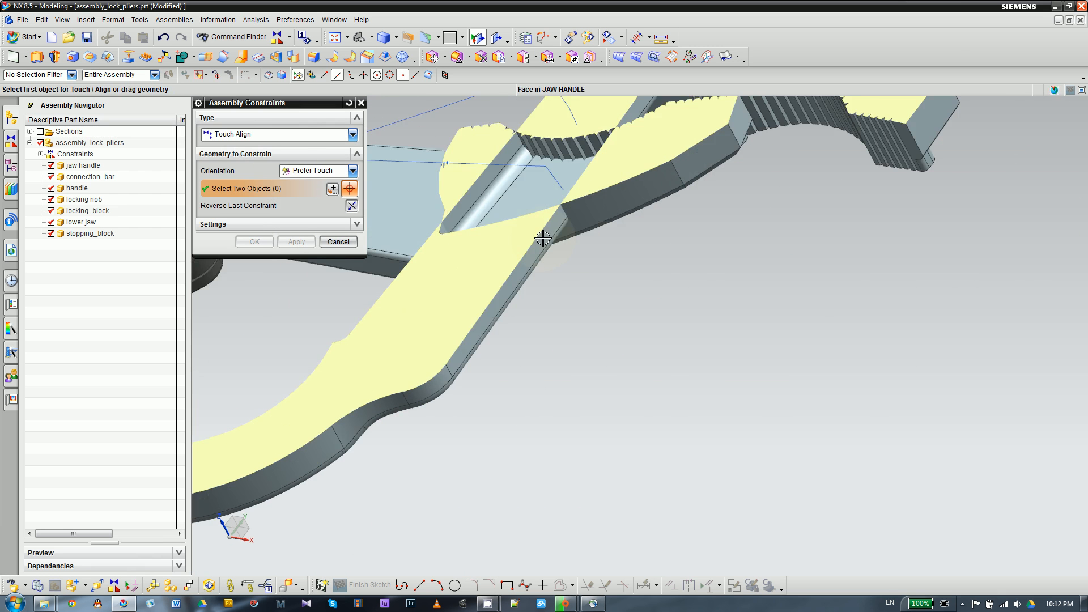
pyautogui.scroll(-3, 617, 311)
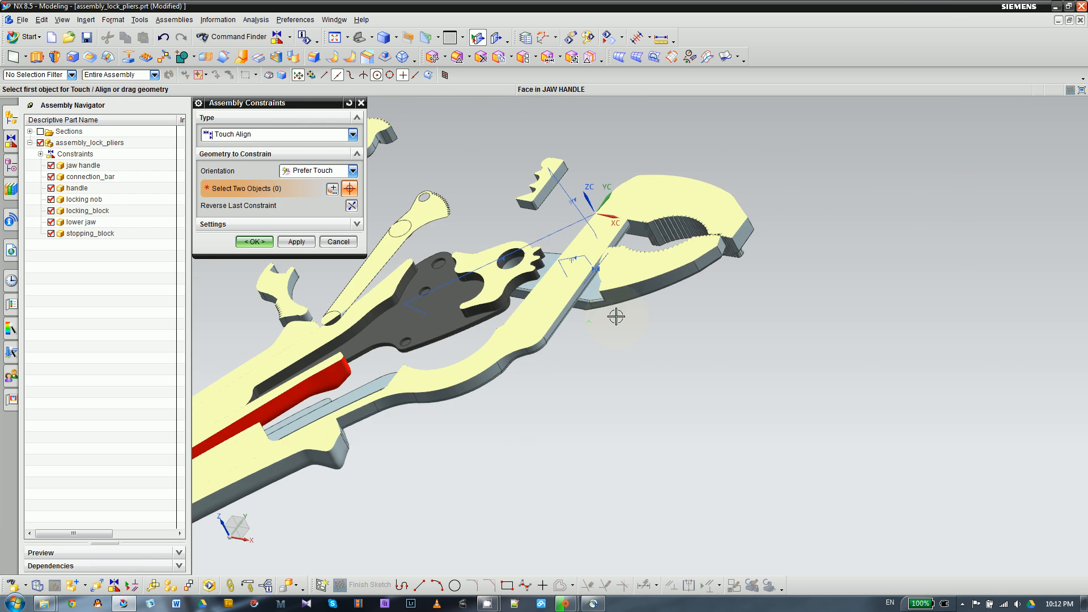
pyautogui.click(255, 242)
# - Examine the sectioned assembly from several angles, checking the jaw contact and the loose stopping block beside the jaw handle
pyautogui.scroll(5, 587, 345)
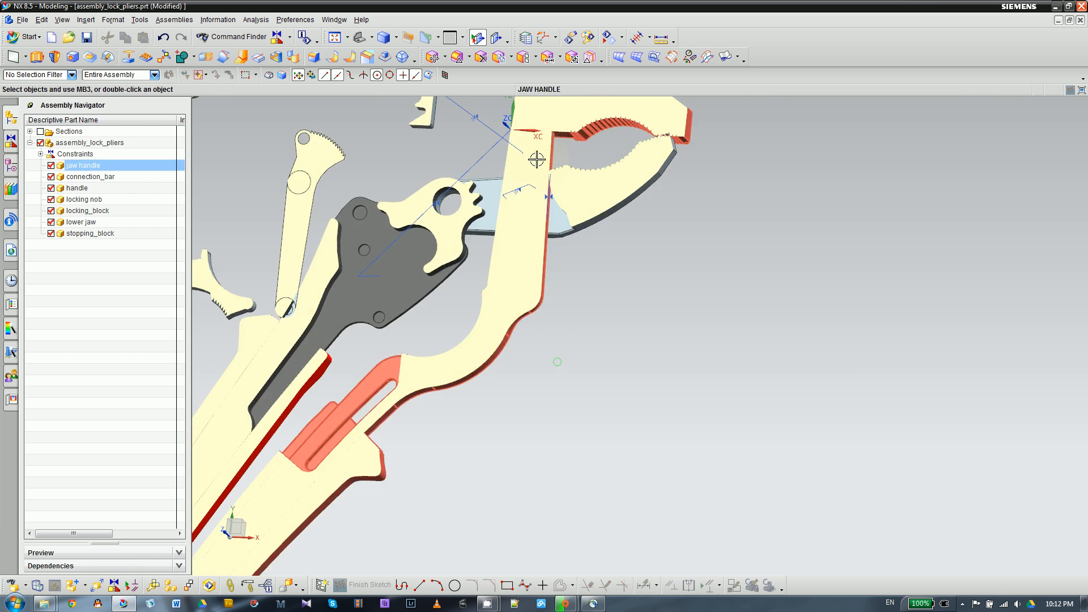
pyautogui.scroll(-3, 671, 291)
pyautogui.moveTo(671, 291); pyautogui.dragTo(549, 183, button='middle')
pyautogui.scroll(5, 477, 232)
pyautogui.scroll(-2, 498, 165)
pyautogui.scroll(4, 679, 147)
pyautogui.scroll(-2, 692, 151)
pyautogui.scroll(-2, 631, 208)
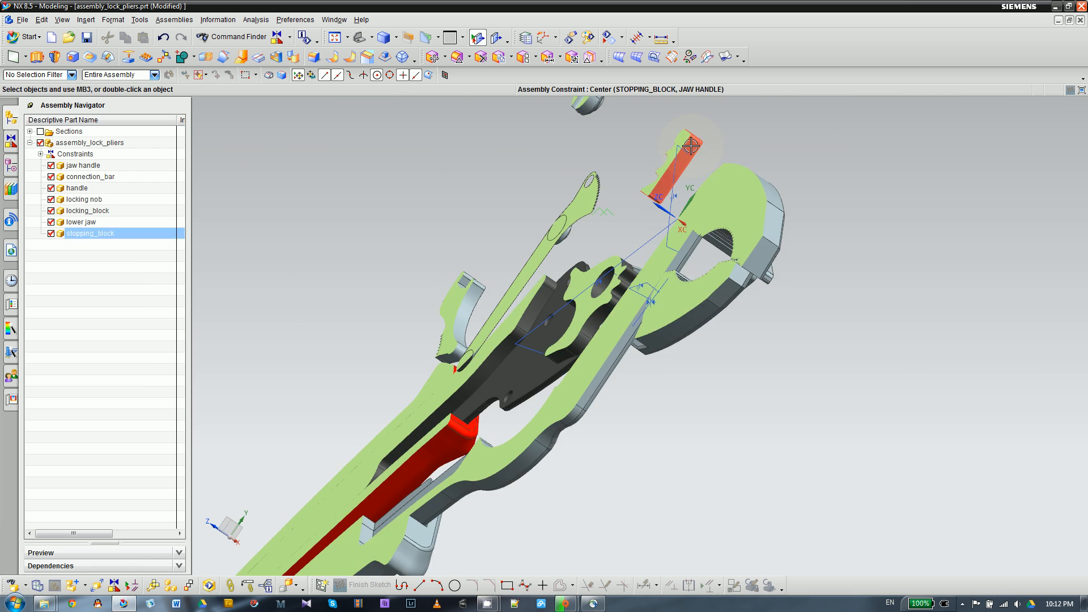
pyautogui.moveTo(631, 209); pyautogui.dragTo(665, 225, button='middle')
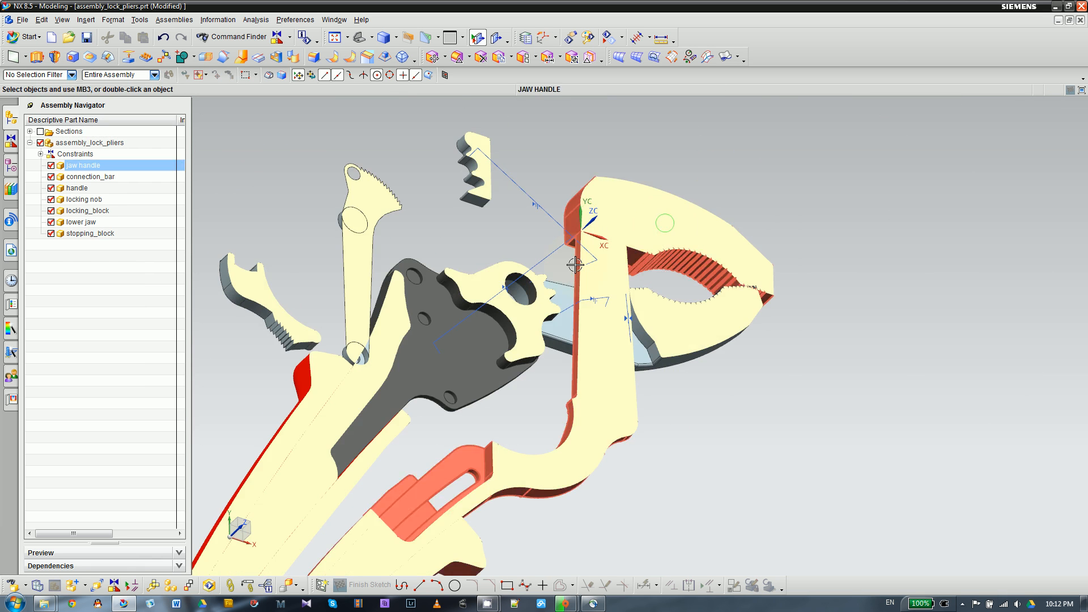
pyautogui.moveTo(508, 206); pyautogui.dragTo(564, 253, button='middle')
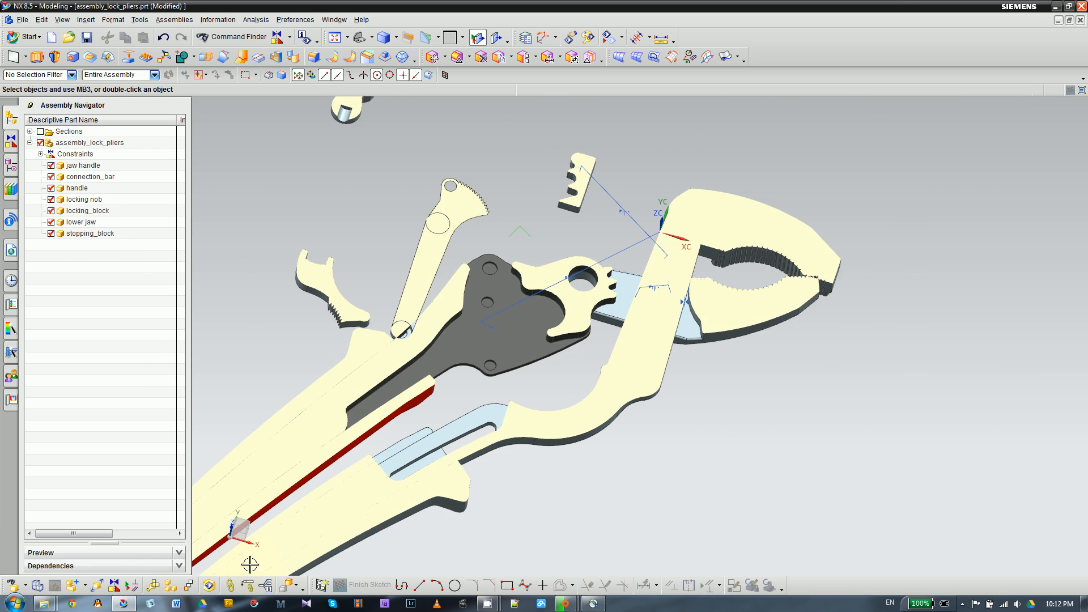
# - Make the flat back face of the stopping block touch the jaw handle shank's outer side face with Touch Align, and accept the constraint
pyautogui.click(126, 587)
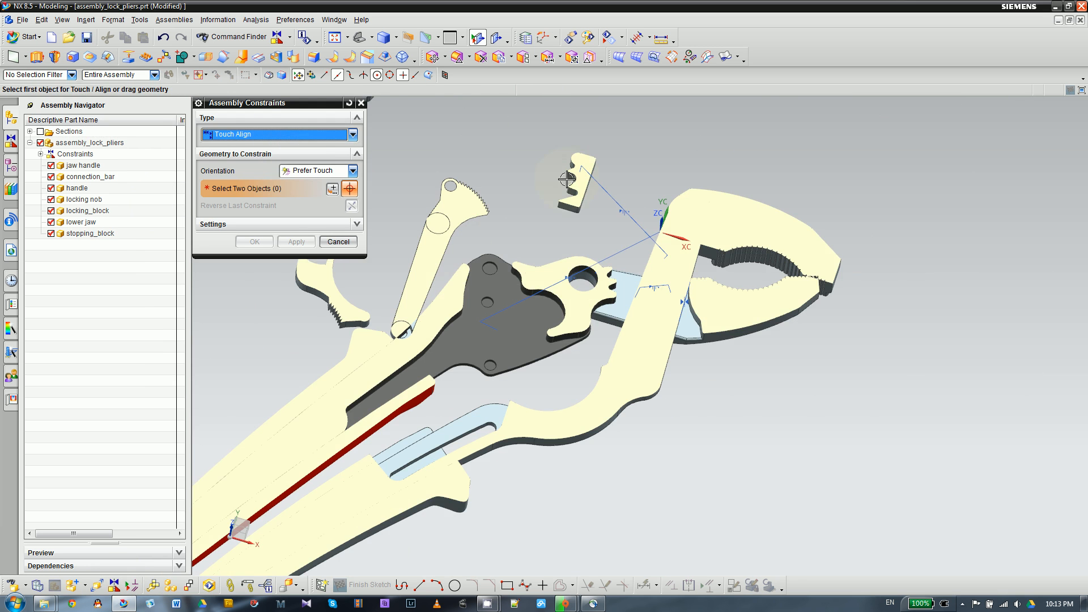
pyautogui.scroll(4, 650, 174)
pyautogui.click(629, 168)
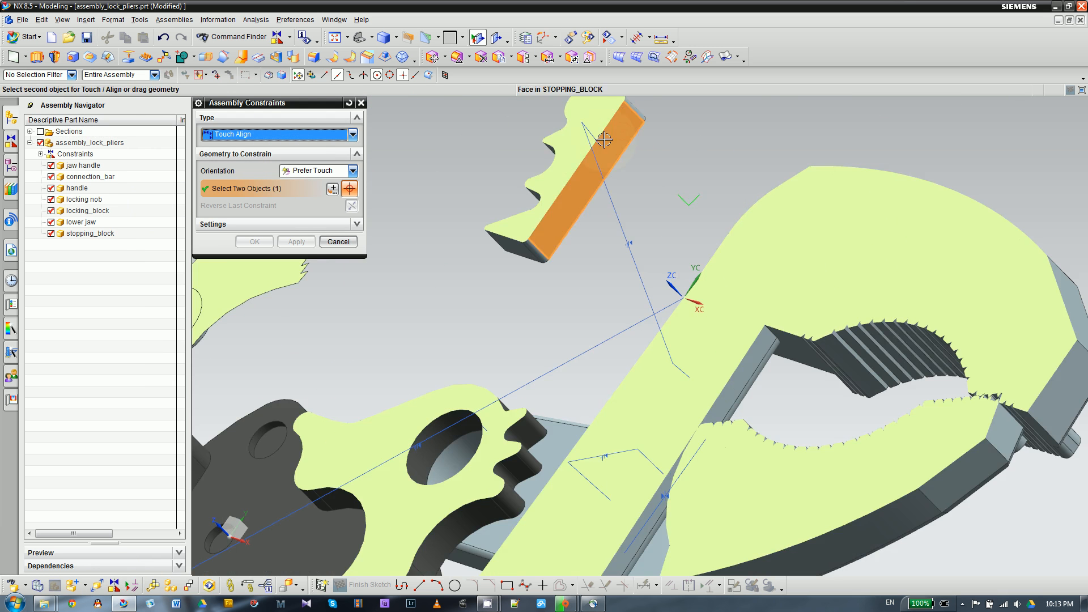
pyautogui.scroll(2, 439, 186)
pyautogui.moveTo(439, 186); pyautogui.dragTo(574, 258, button='middle')
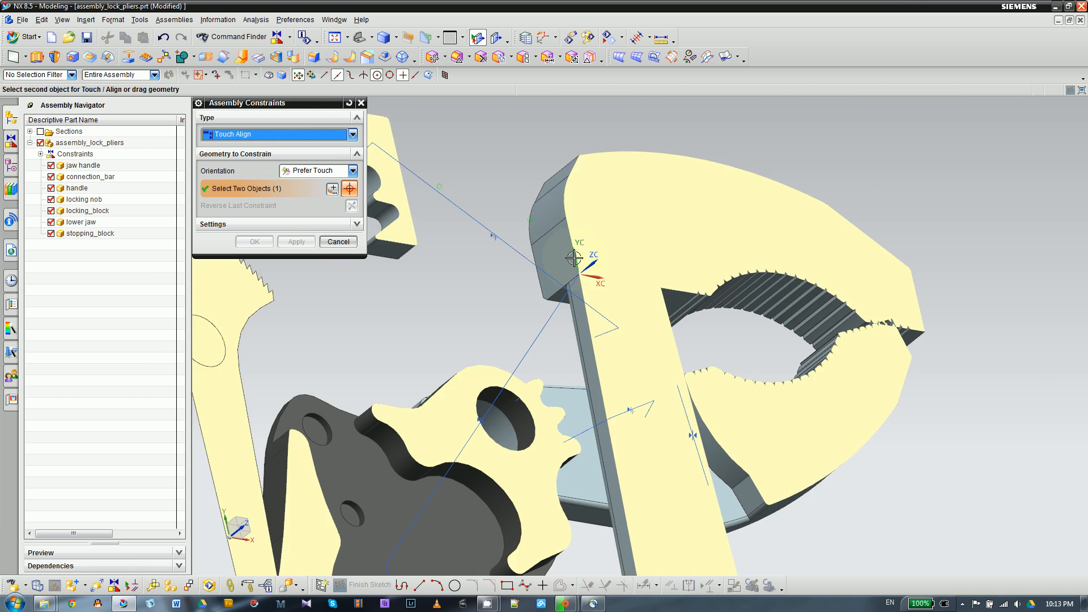
pyautogui.click(575, 365)
pyautogui.scroll(-3, 487, 325)
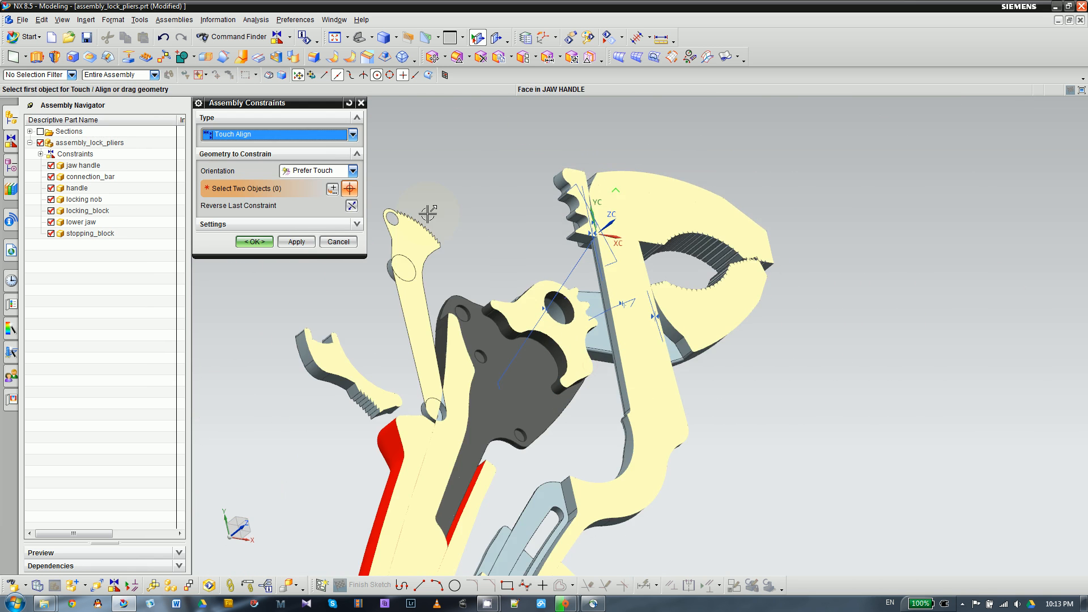
pyautogui.click(255, 243)
# - Examine the sectioned assembly from several angles, checking the stopping block against the jaw handle and the components still lying loose
pyautogui.moveTo(464, 231); pyautogui.dragTo(574, 216, button='middle')
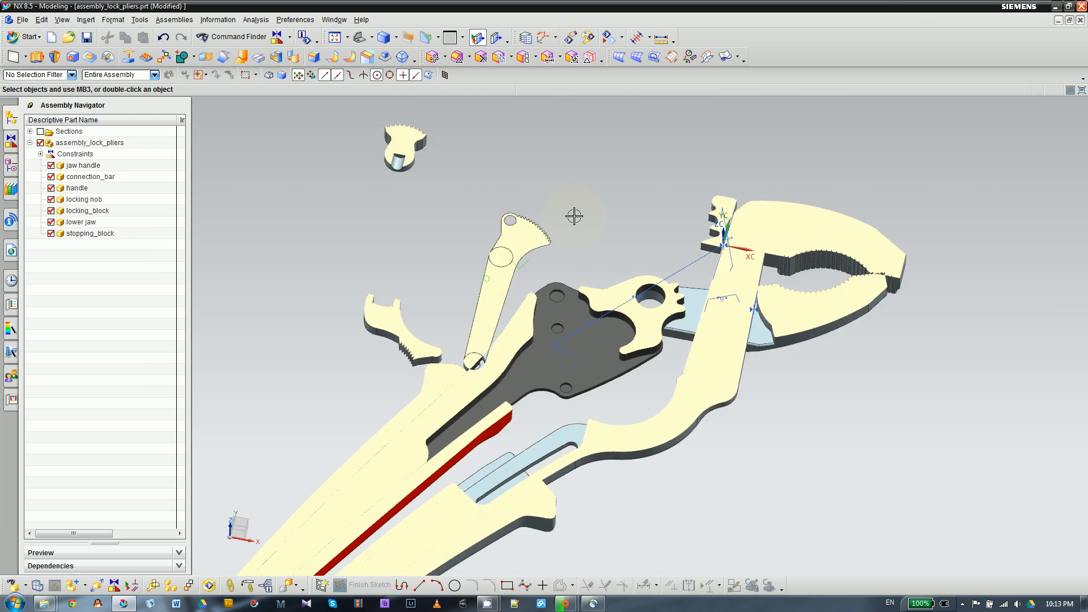
pyautogui.scroll(-2, 574, 216)
pyautogui.scroll(1, 550, 261)
pyautogui.scroll(-2, 691, 182)
pyautogui.scroll(3, 610, 260)
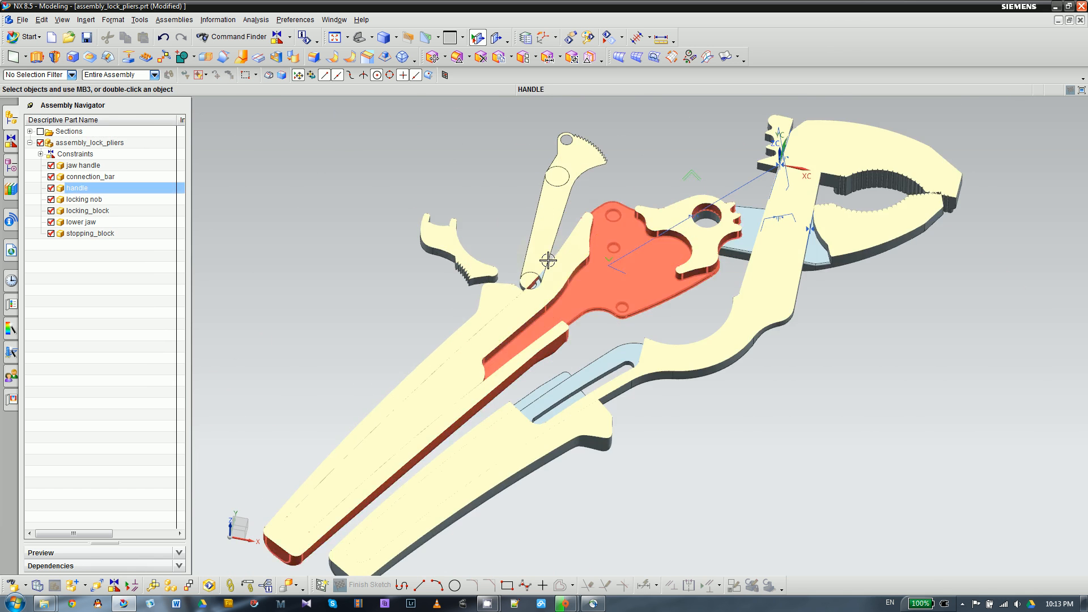
pyautogui.moveTo(548, 260); pyautogui.dragTo(407, 303, button='middle')
pyautogui.scroll(3, 407, 303)
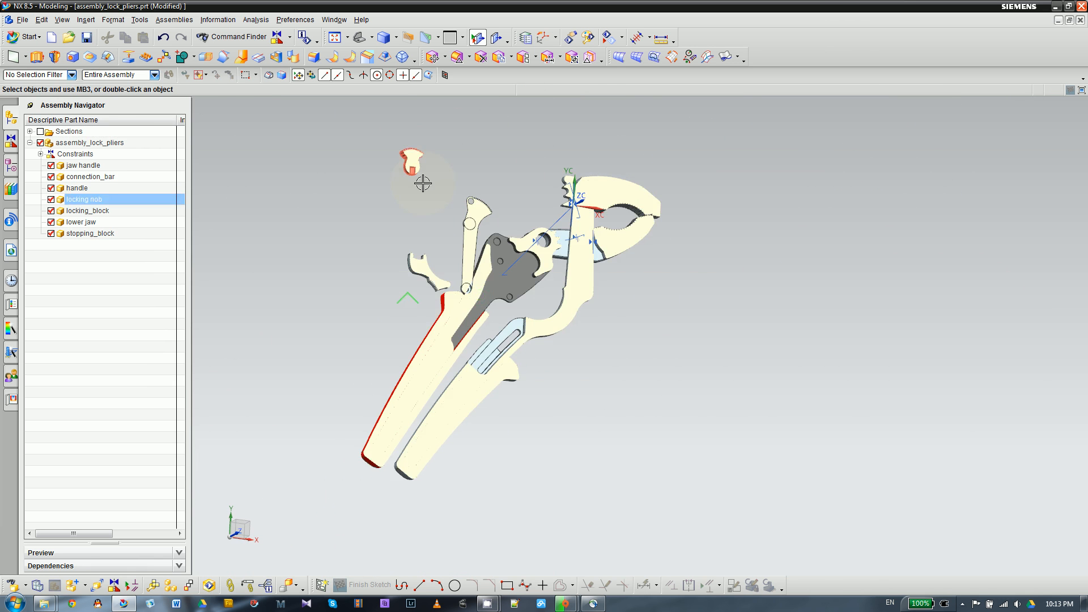
pyautogui.scroll(-3, 502, 243)
pyautogui.scroll(1, 492, 274)
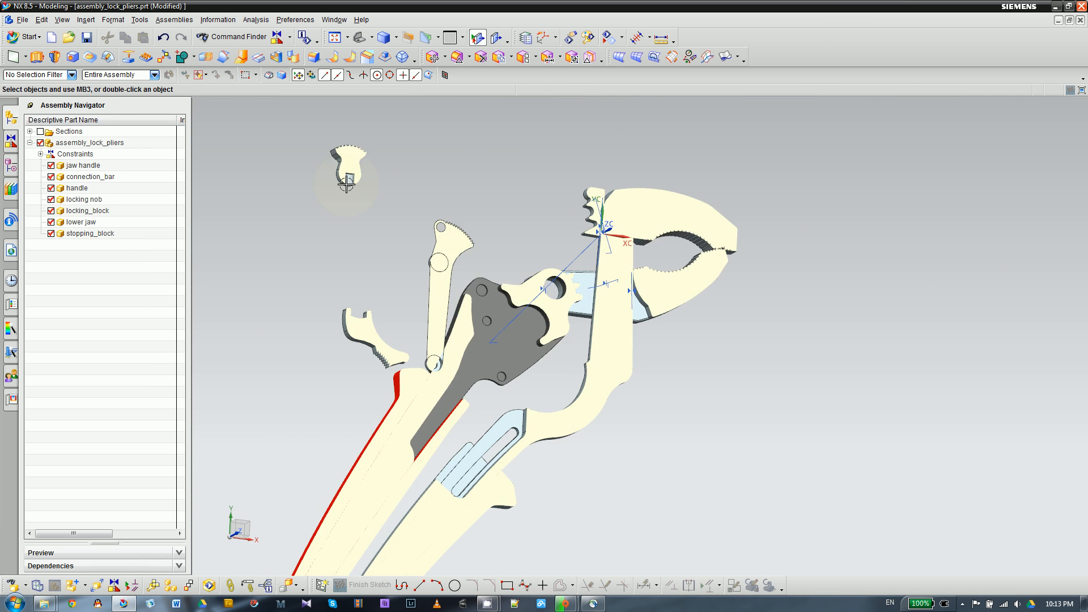
pyautogui.scroll(2, 431, 289)
pyautogui.scroll(-3, 417, 311)
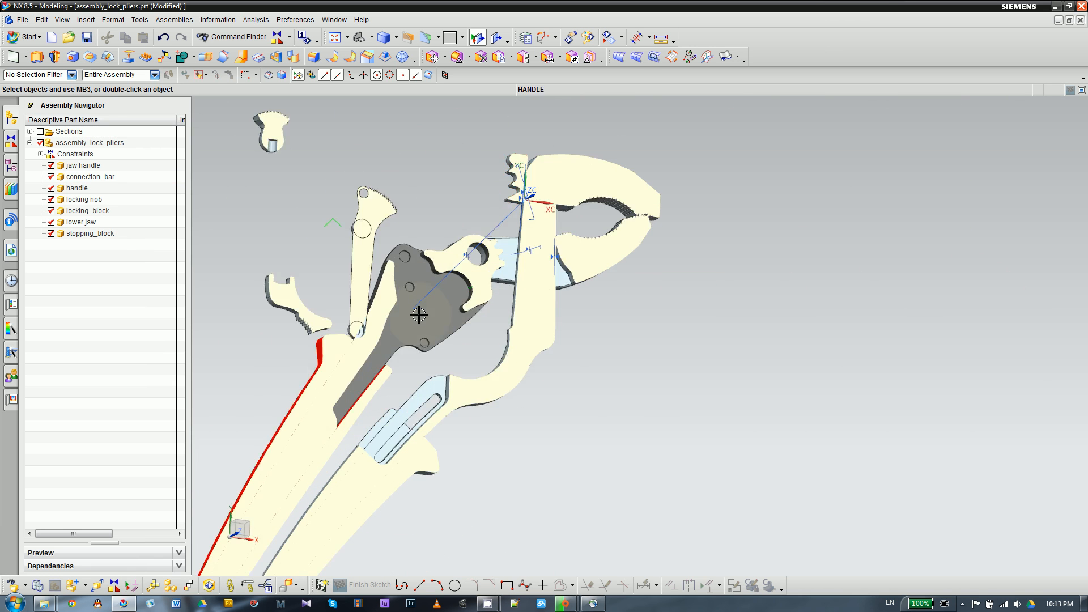
# - Move the handle component dynamically, swinging it away from the jaw handle with its origin at about X -3.53, Y -2.89, and accept
pyautogui.scroll(1, 357, 343)
pyautogui.click(357, 342)
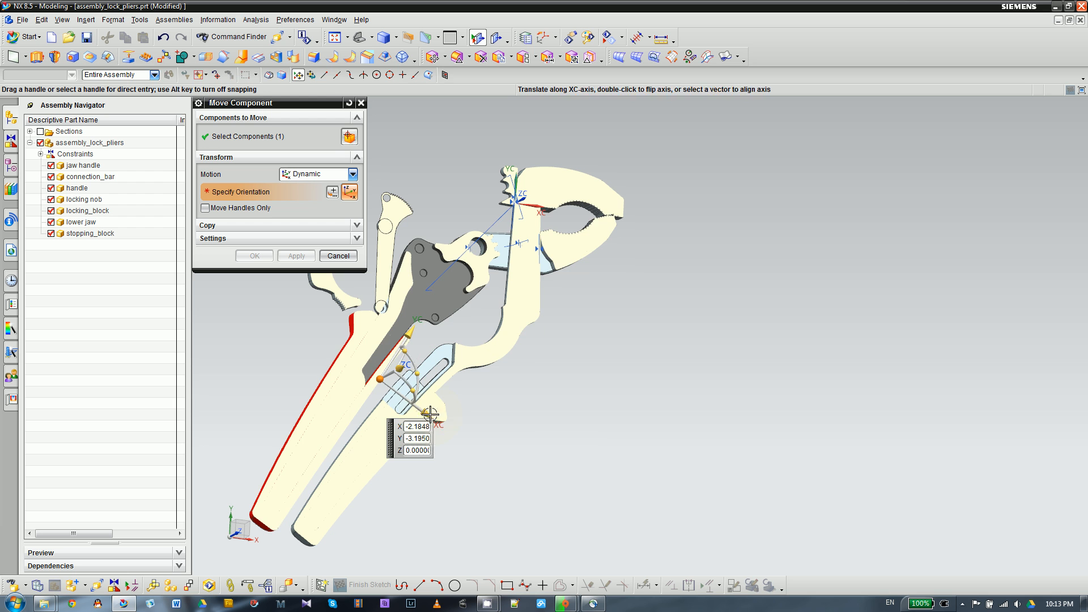
pyautogui.moveTo(424, 409); pyautogui.dragTo(291, 483)
pyautogui.moveTo(331, 342); pyautogui.dragTo(303, 350)
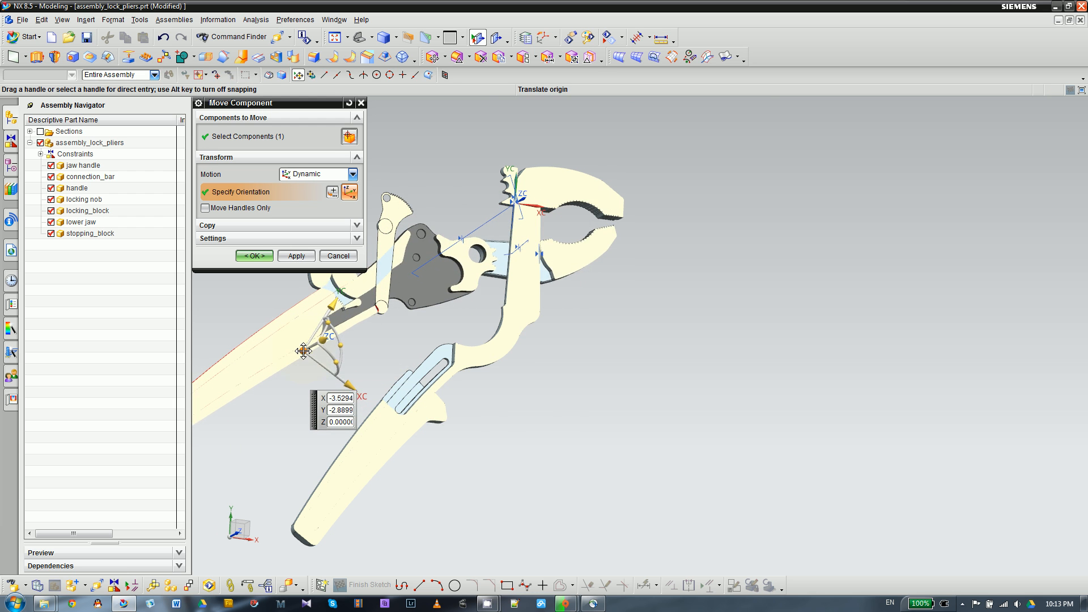
pyautogui.click(255, 256)
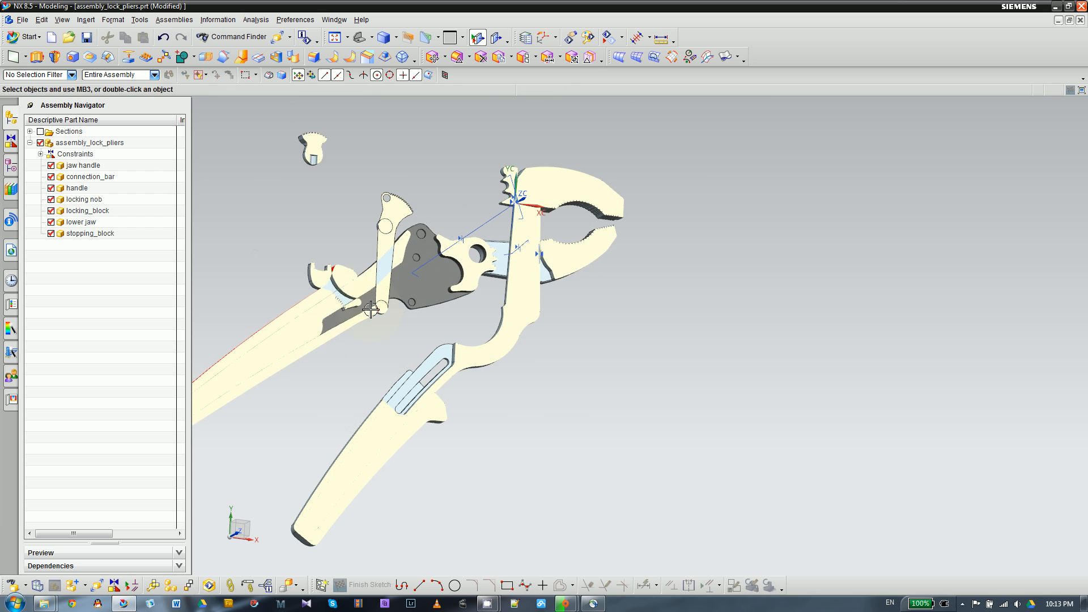
# - Turn off the section view of Section 1 so the full components of the pliers assembly are displayed
pyautogui.scroll(-1, 398, 235)
pyautogui.scroll(2, 392, 314)
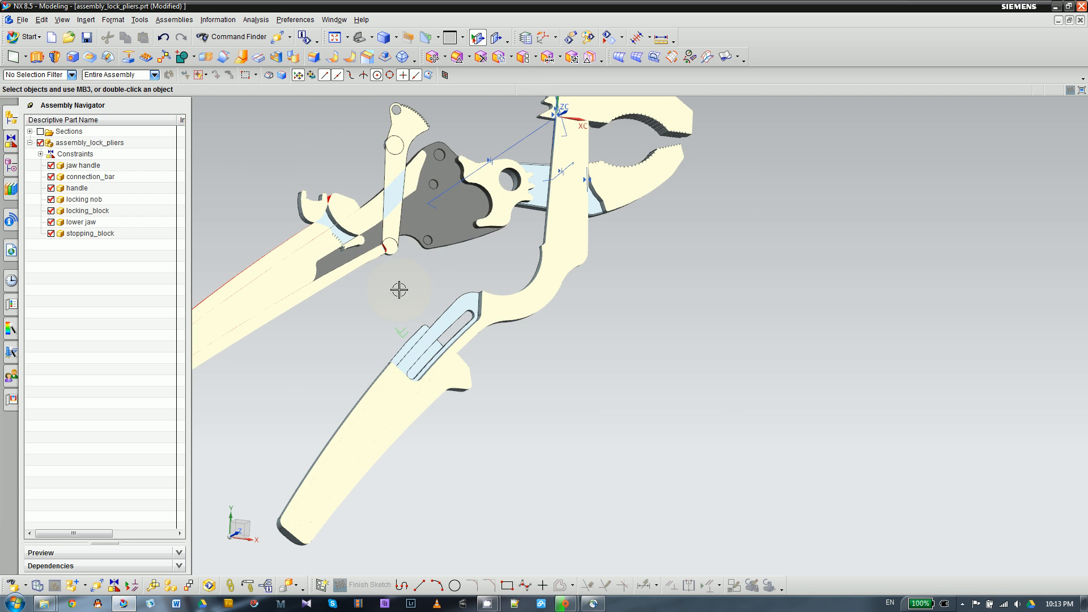
pyautogui.click(30, 132)
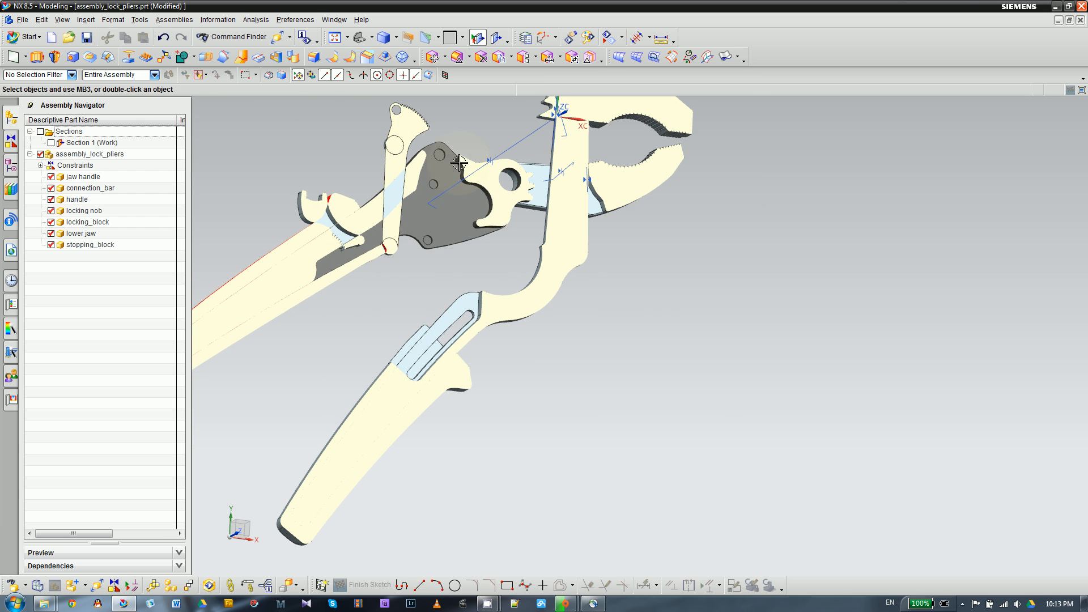
pyautogui.doubleClick(104, 145)
# - Select the handle component in the unsectioned assembly and open its object display settings
pyautogui.scroll(-4, 502, 258)
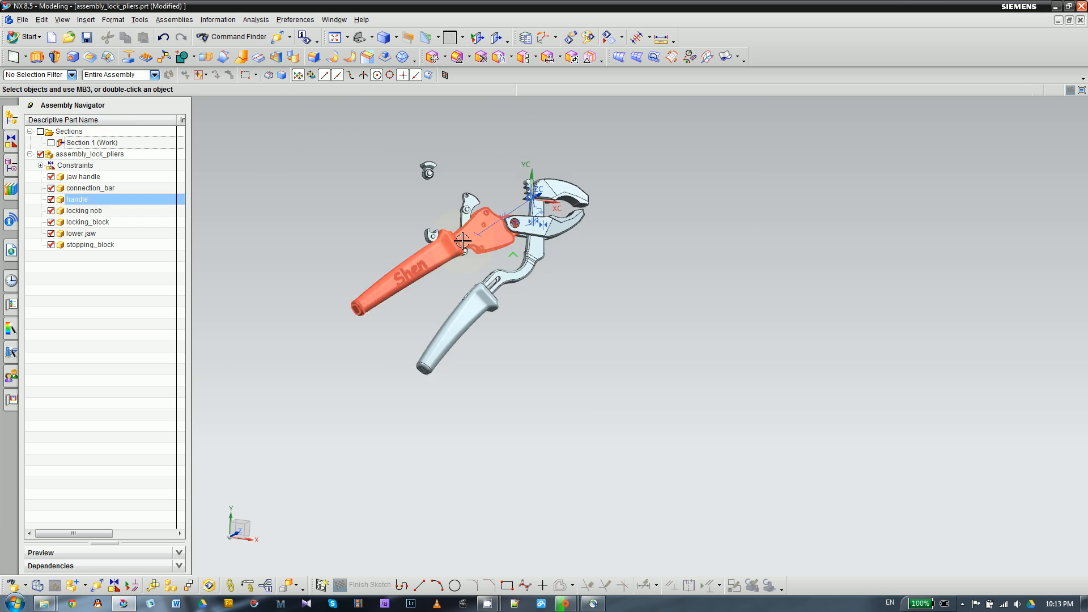
pyautogui.moveTo(461, 268); pyautogui.dragTo(438, 201, button='middle')
pyautogui.scroll(5, 517, 261)
pyautogui.scroll(2, 453, 241)
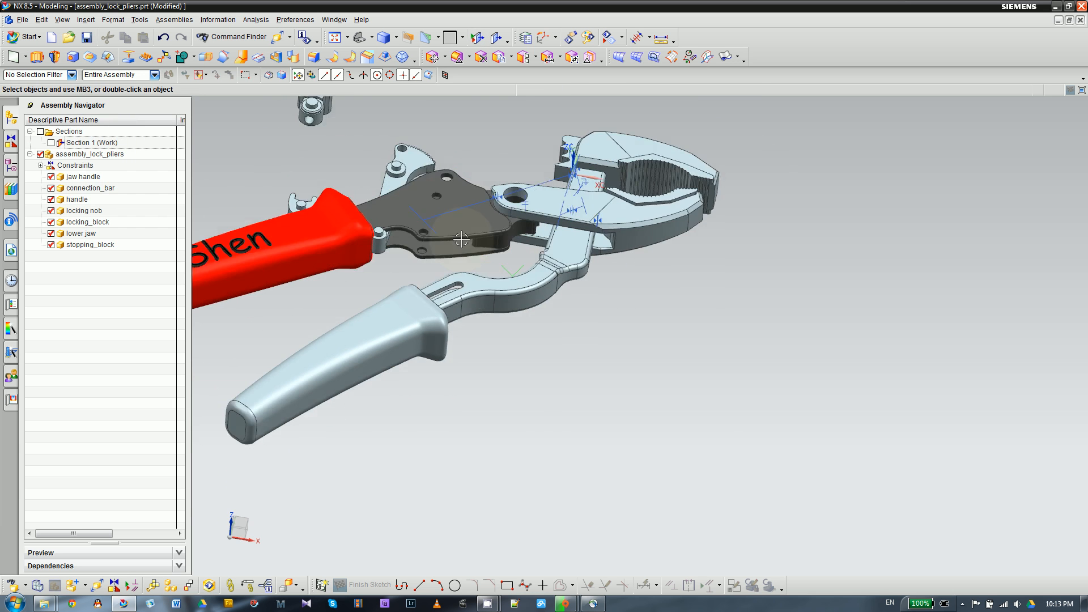
pyautogui.moveTo(631, 329); pyautogui.dragTo(659, 345, button='middle')
pyautogui.scroll(4, 718, 334)
pyautogui.scroll(-5, 591, 304)
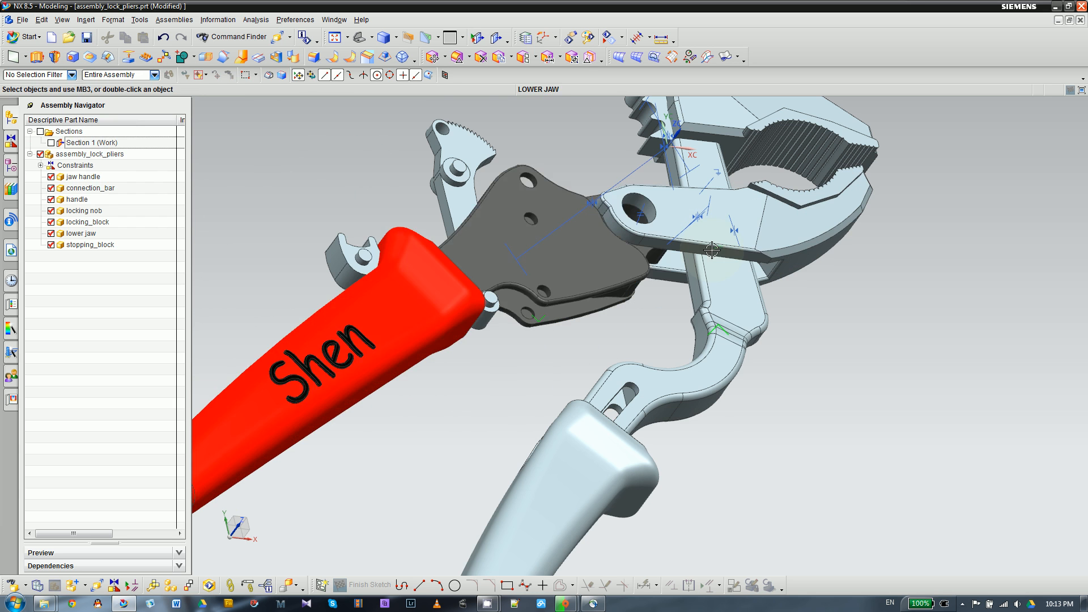
pyautogui.click(504, 210)
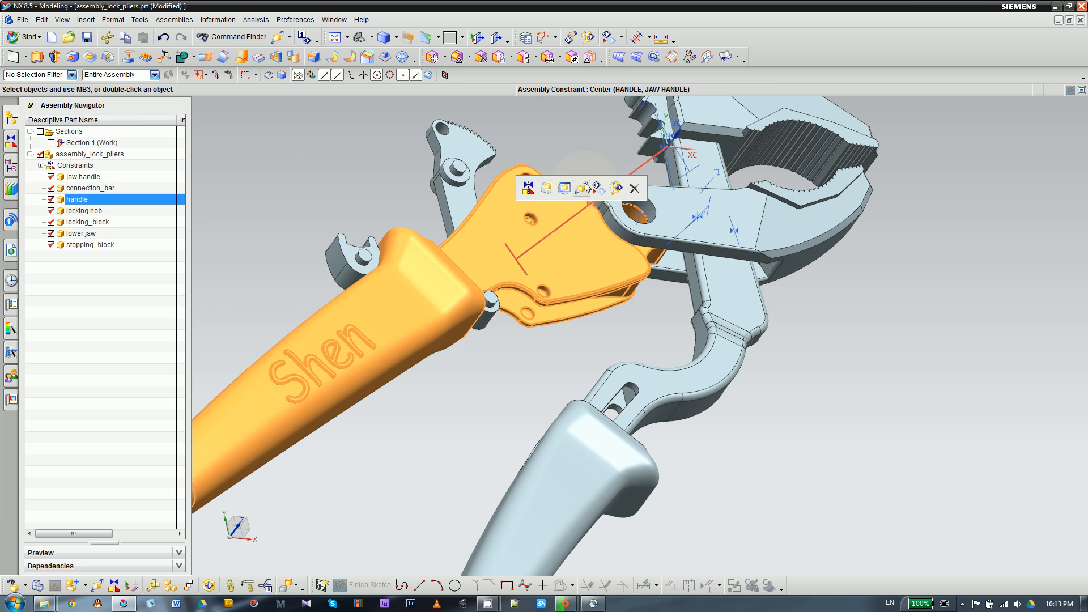
pyautogui.click(615, 189)
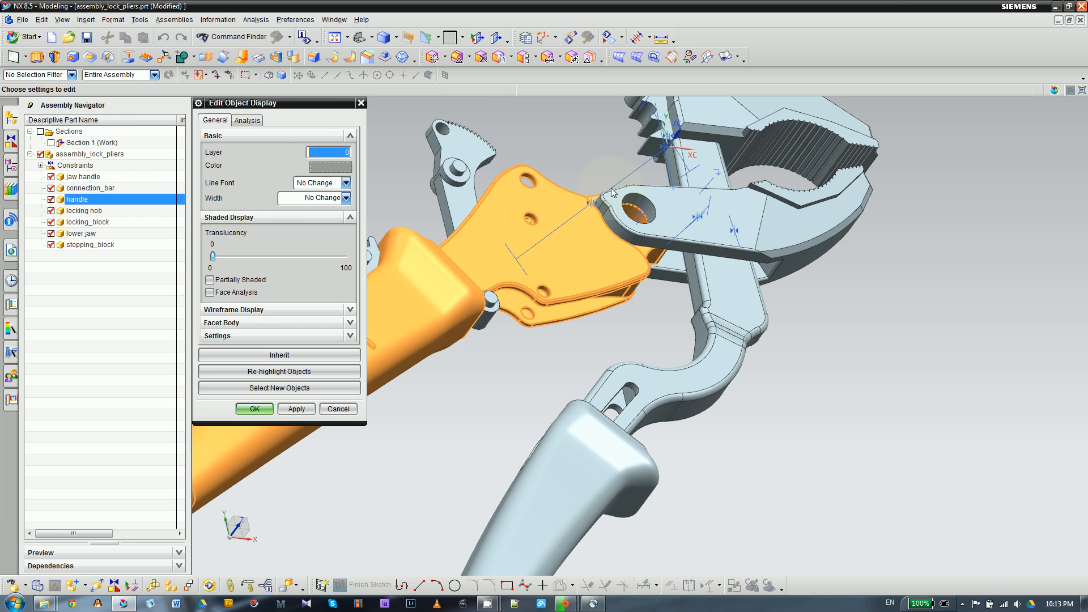
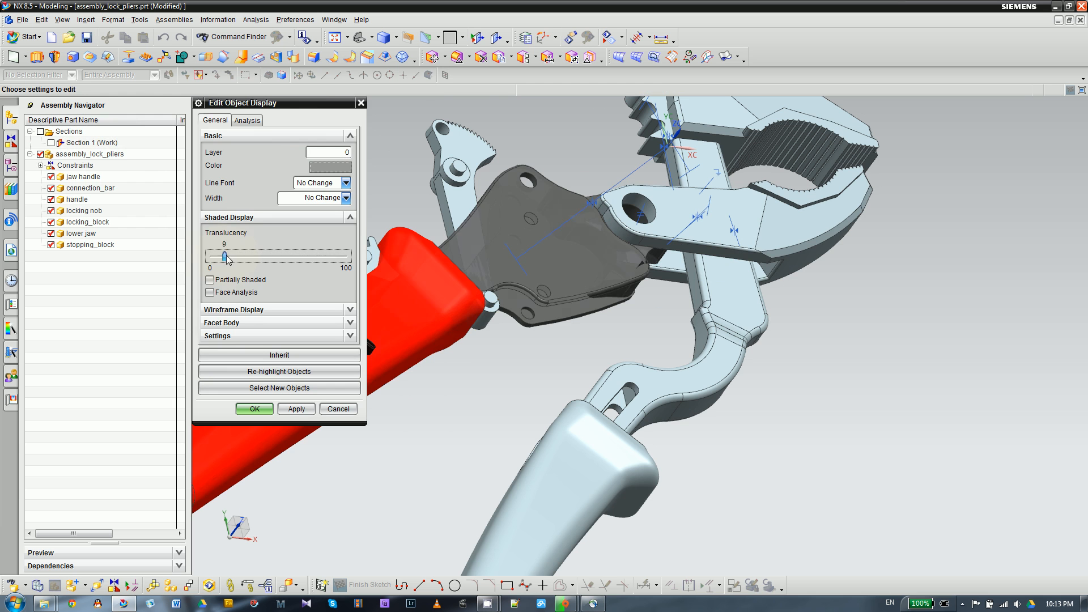
# - Set the handle component's translucency to 0 so it is fully opaque, and accept the object display settings
pyautogui.moveTo(229, 258); pyautogui.dragTo(242, 262)
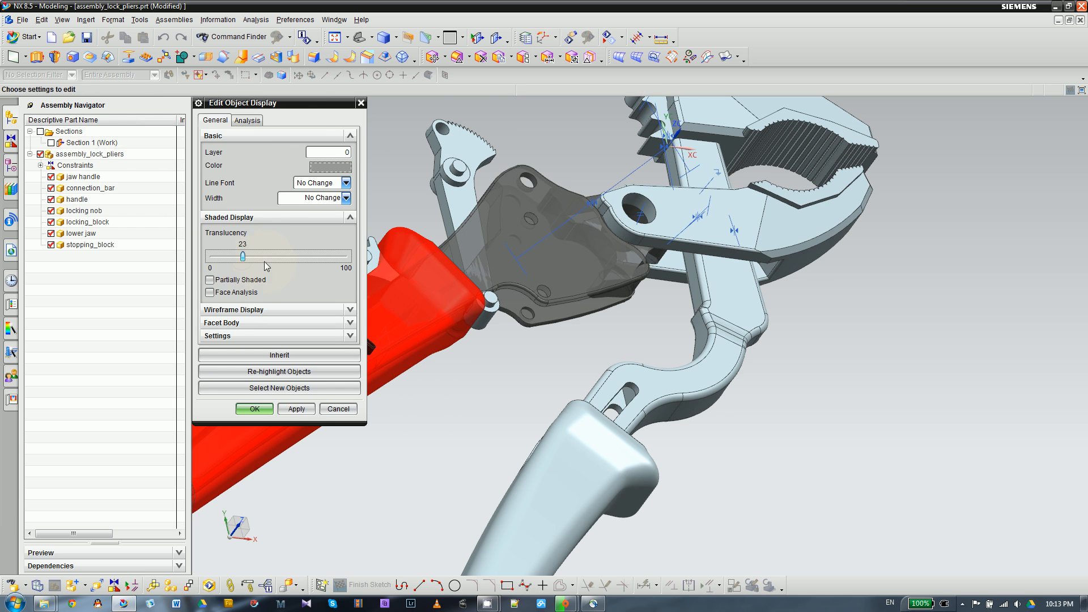
pyautogui.moveTo(243, 256); pyautogui.dragTo(211, 256)
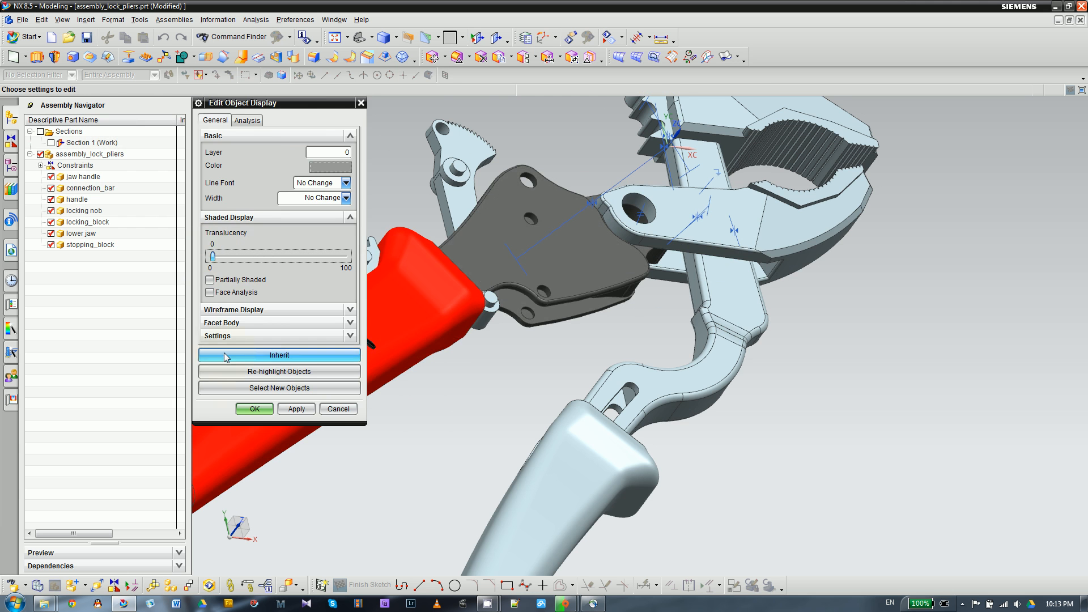
pyautogui.click(254, 408)
# - Switch to wireframe display and examine the connection bar's bosses against the holes in the handle
pyautogui.rightClick(485, 425)
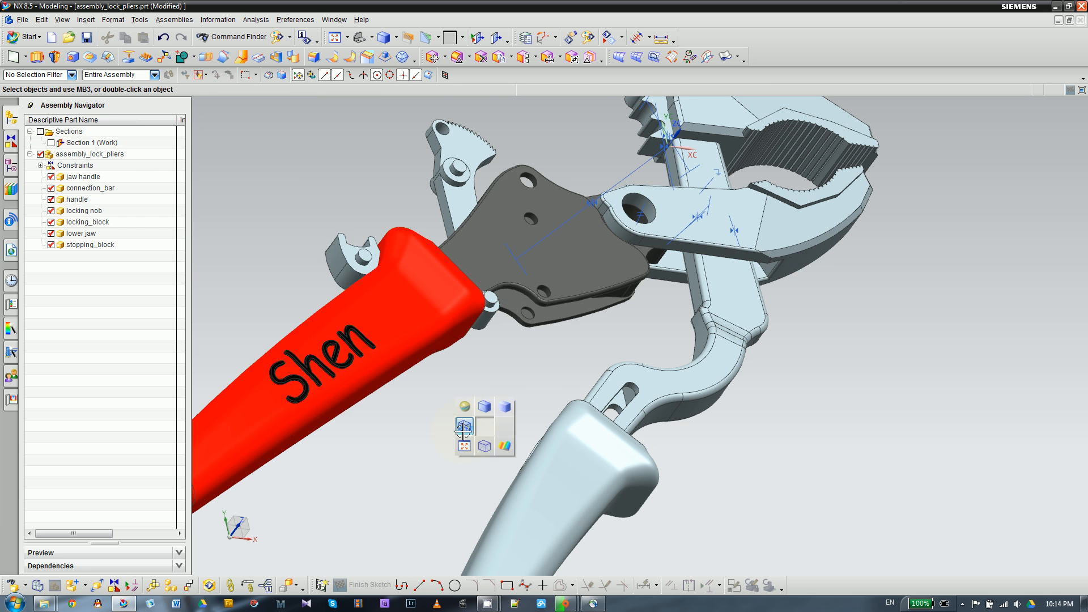
pyautogui.click(463, 429)
pyautogui.moveTo(444, 338); pyautogui.dragTo(442, 394, button='middle')
pyautogui.moveTo(442, 393); pyautogui.dragTo(448, 424, button='right')
pyautogui.scroll(-1, 534, 373)
pyautogui.moveTo(446, 387); pyautogui.dragTo(450, 384, button='right')
pyautogui.moveTo(449, 367); pyautogui.dragTo(491, 375, button='middle')
pyautogui.scroll(1, 489, 378)
pyautogui.scroll(-3, 436, 167)
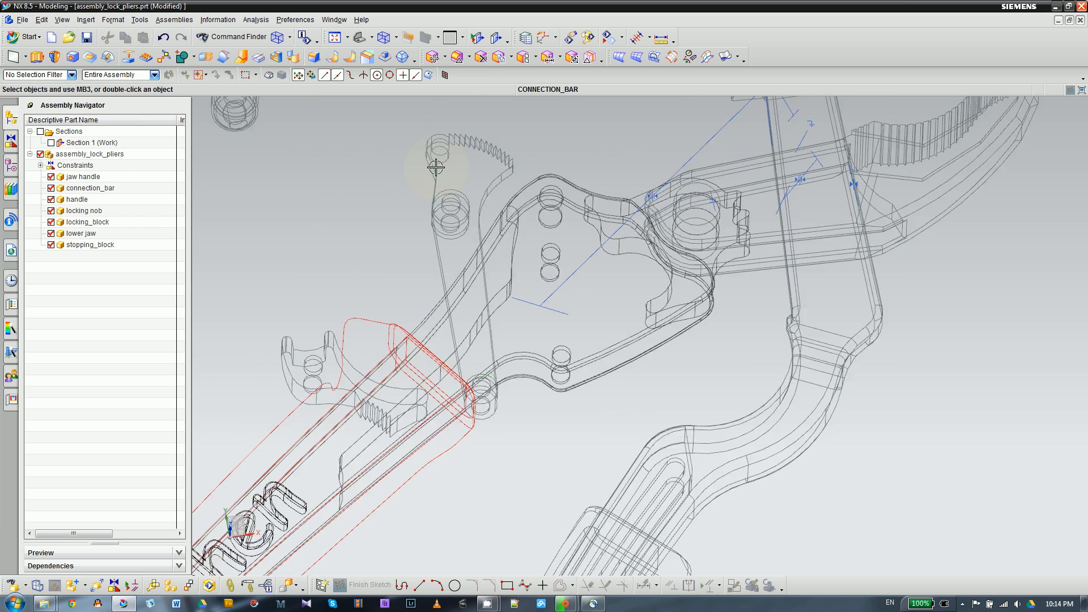
# - In shaded display, constrain the pin near the connection bar's toothed end concentric with the handle's hole nearest the jaw handle, and accept
pyautogui.click(114, 585)
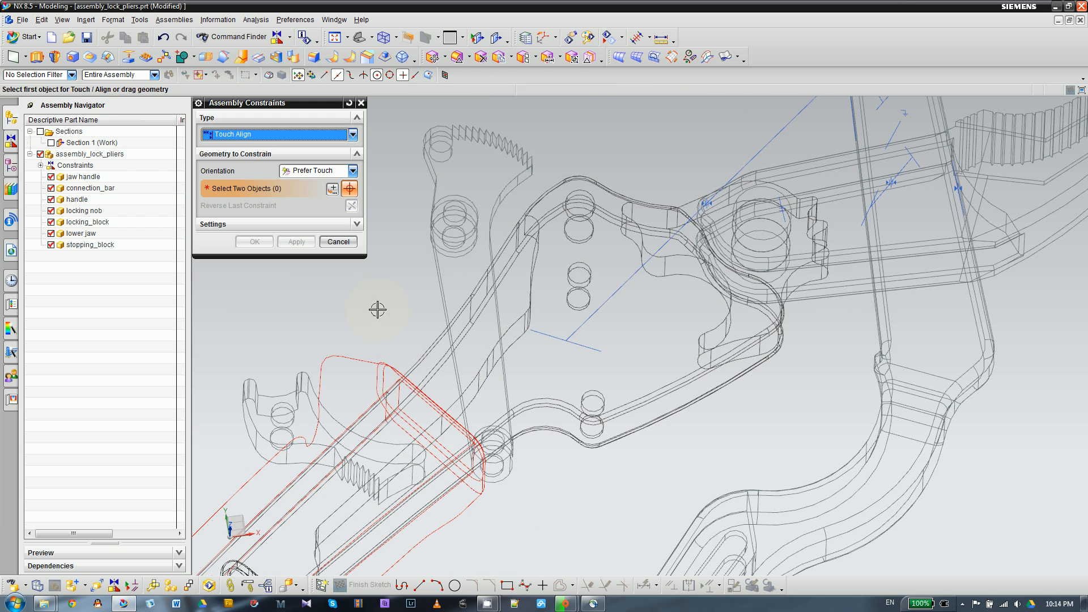
pyautogui.scroll(2, 551, 185)
pyautogui.moveTo(414, 193)
pyautogui.mouseDown(button='right')
pyautogui.moveTo(416, 173)
pyautogui.moveTo(439, 172)
pyautogui.mouseUp(button='right')
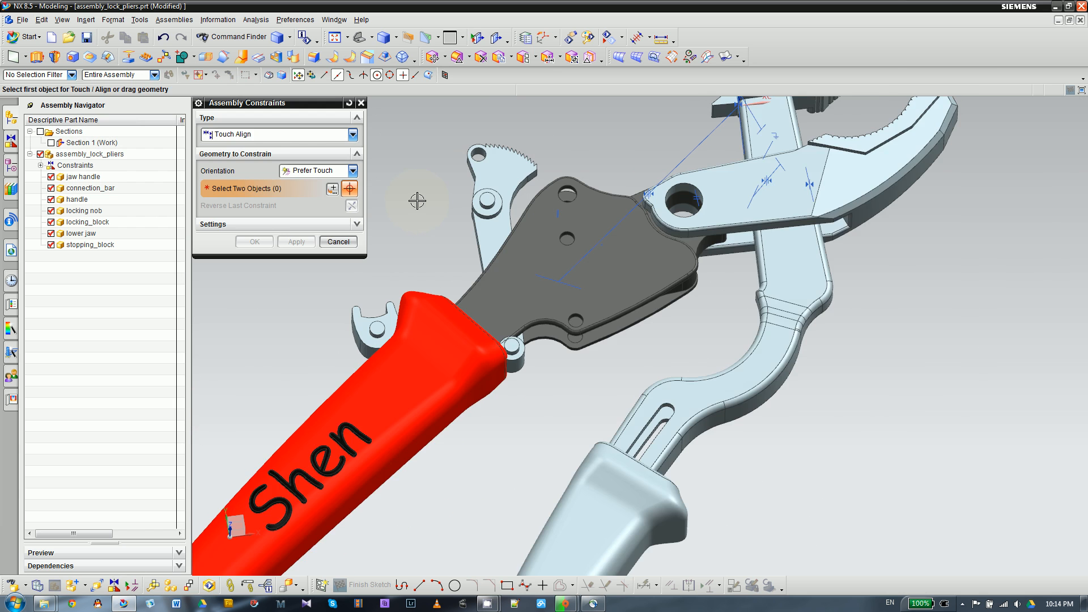
pyautogui.scroll(-1, 417, 201)
pyautogui.click(286, 135)
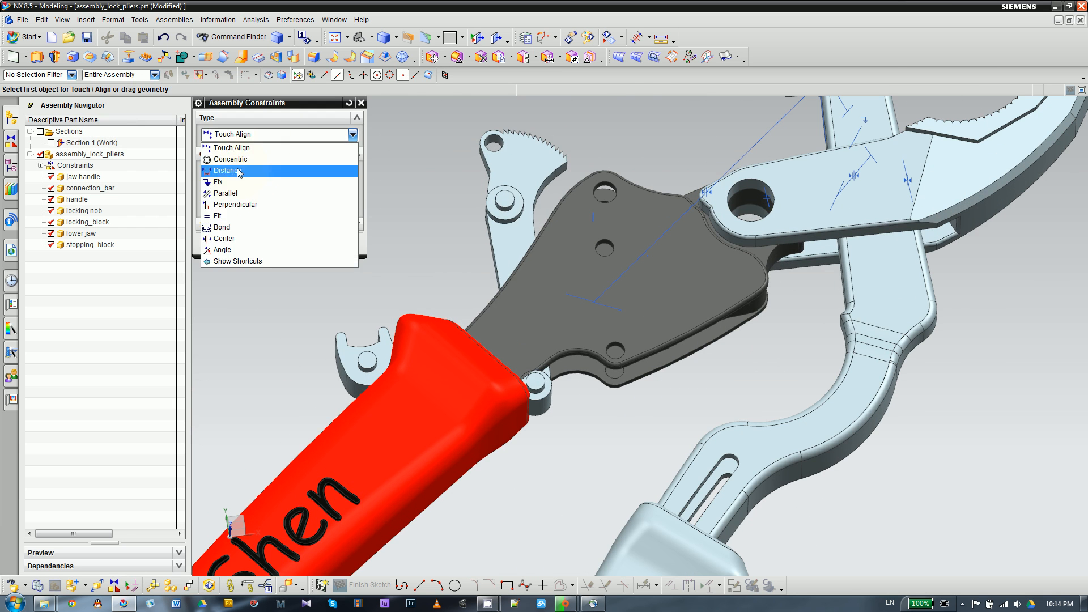
pyautogui.click(233, 156)
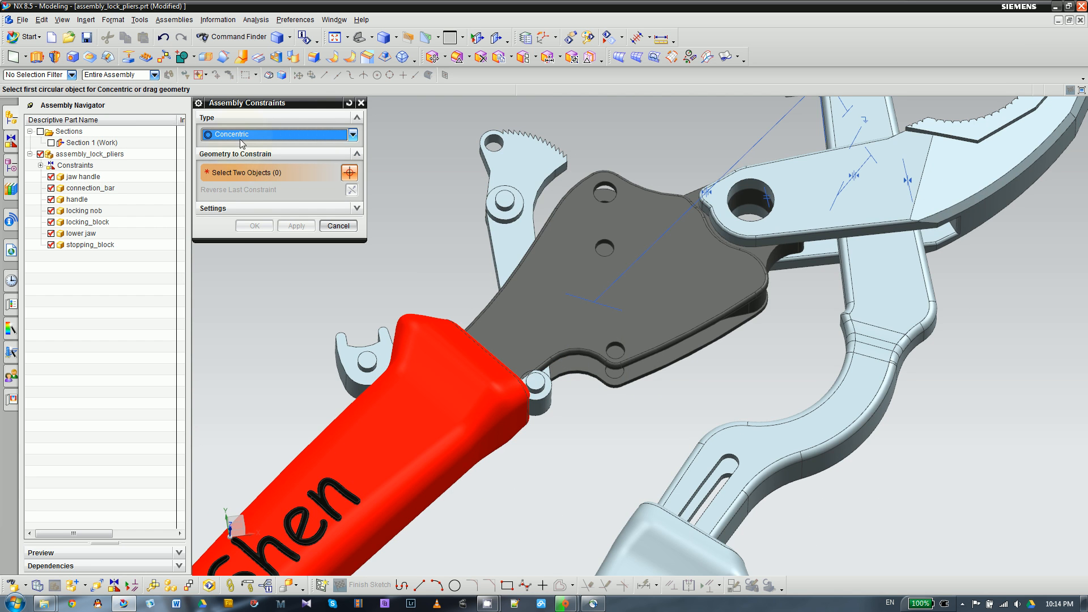
pyautogui.scroll(-3, 447, 219)
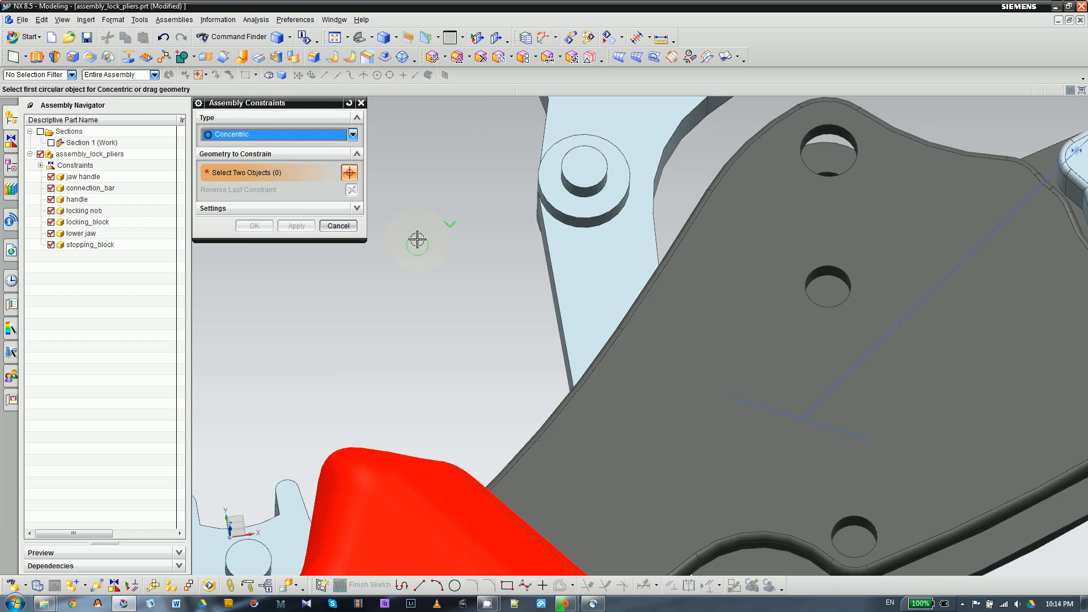
pyautogui.scroll(2, 422, 229)
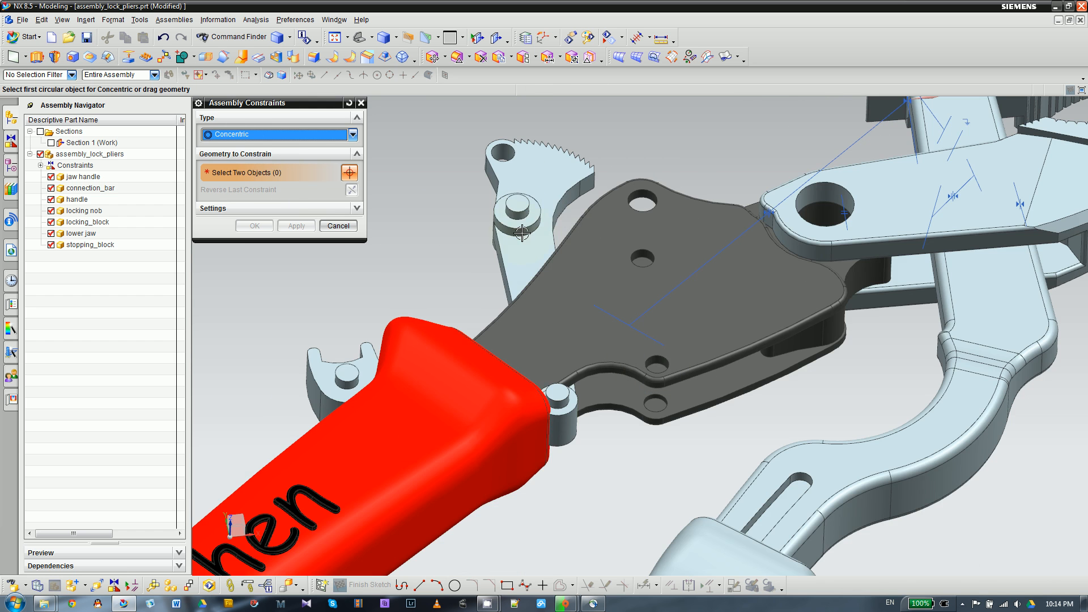
pyautogui.scroll(-3, 521, 232)
pyautogui.click(475, 191)
pyautogui.scroll(3, 475, 191)
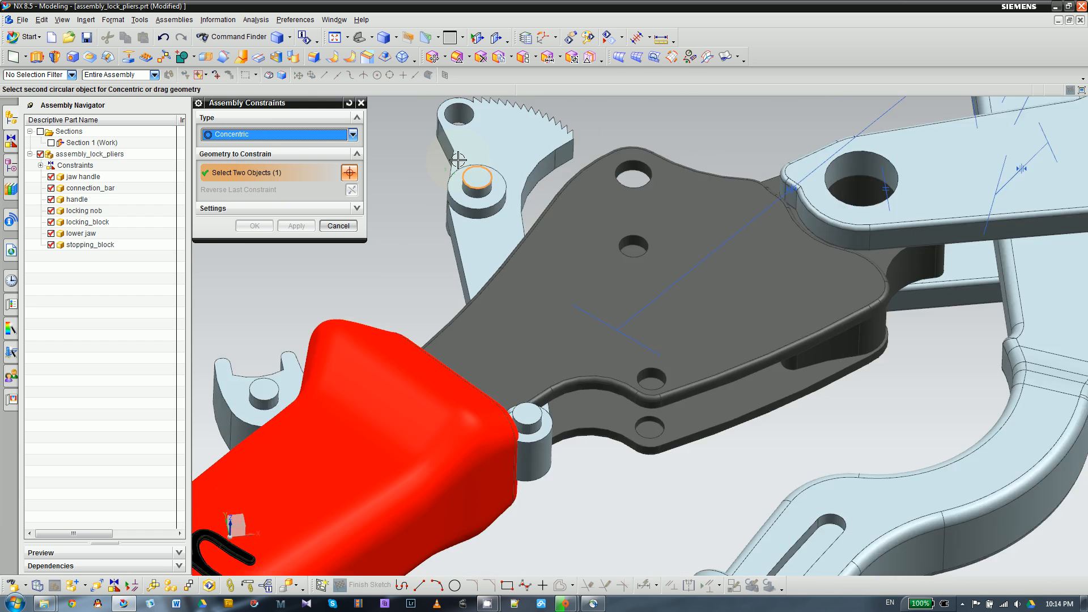
pyautogui.scroll(-3, 616, 359)
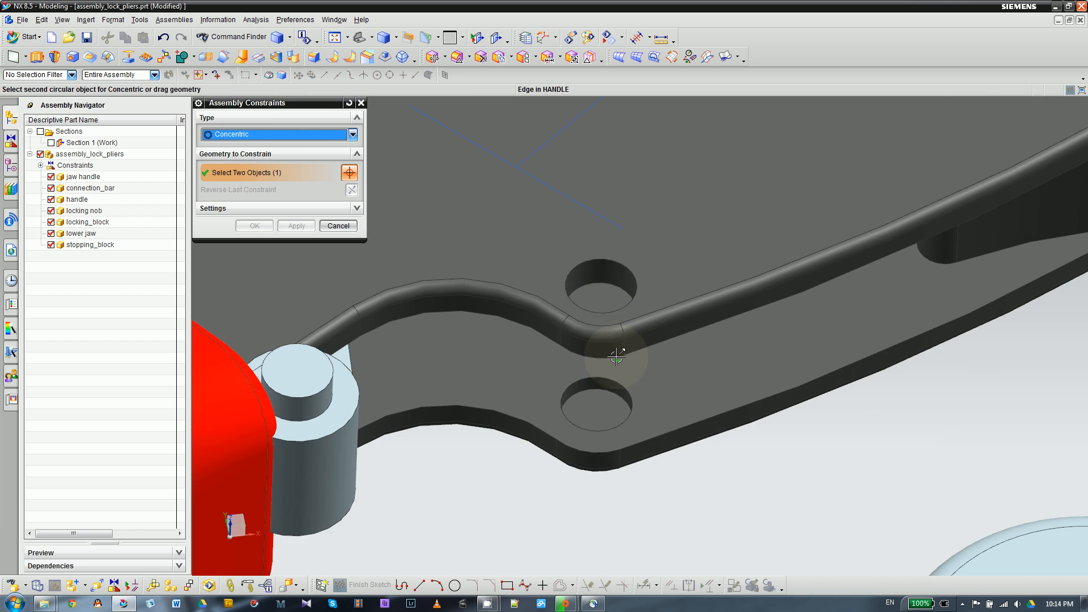
pyautogui.click(599, 256)
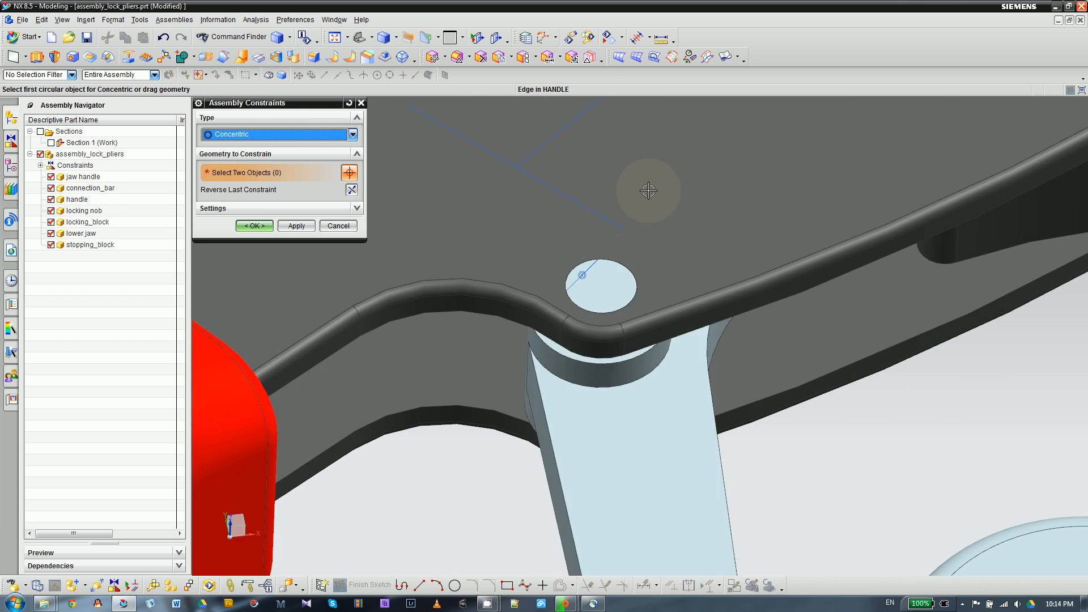
pyautogui.scroll(3, 648, 187)
pyautogui.click(257, 225)
# - Examine the connection bar's pin in the handle hole and its far end at the jaw handle from several angles
pyautogui.scroll(5, 586, 283)
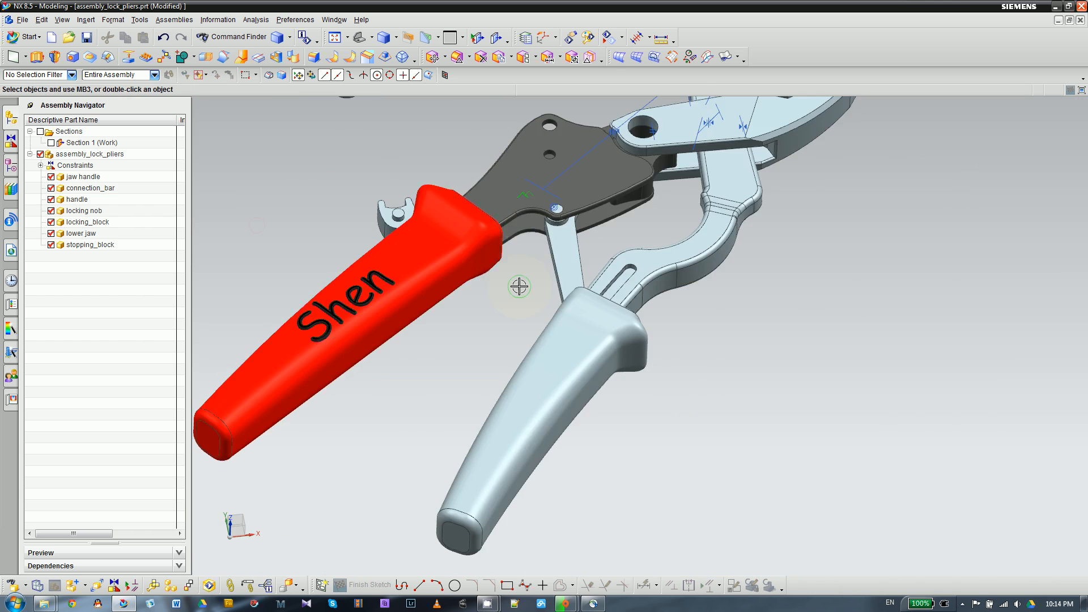
pyautogui.moveTo(585, 284); pyautogui.dragTo(509, 204, button='middle')
pyautogui.scroll(-5, 508, 204)
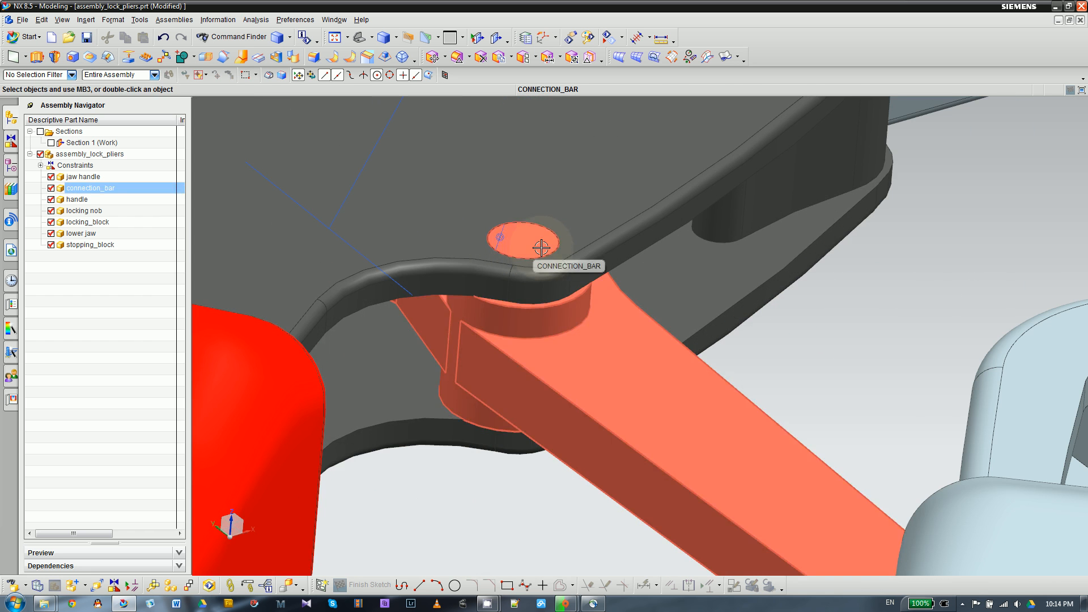
pyautogui.scroll(5, 466, 218)
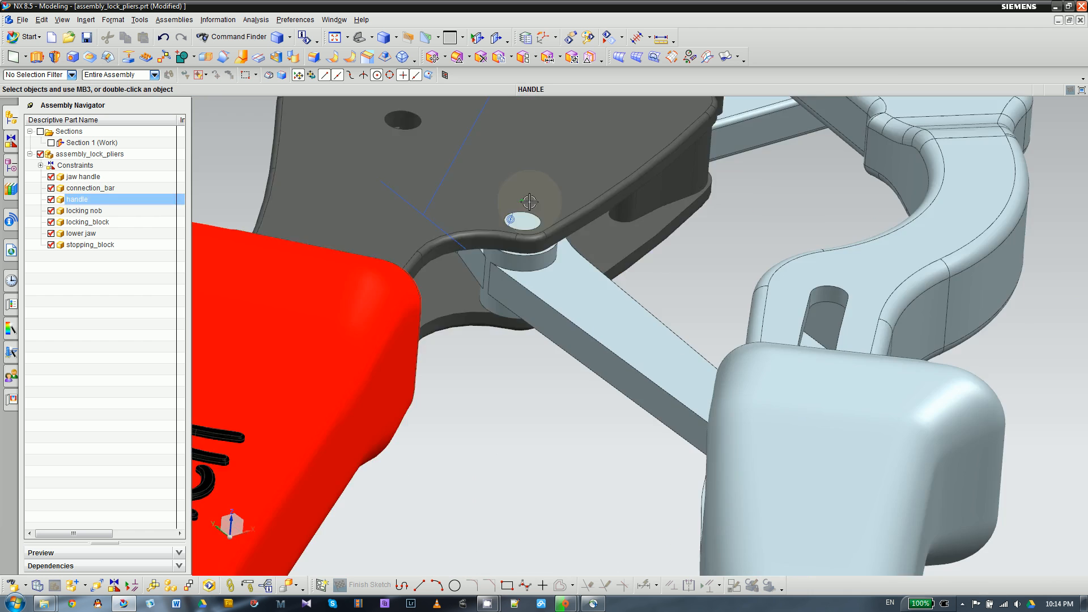
pyautogui.moveTo(466, 218); pyautogui.dragTo(542, 374, button='middle')
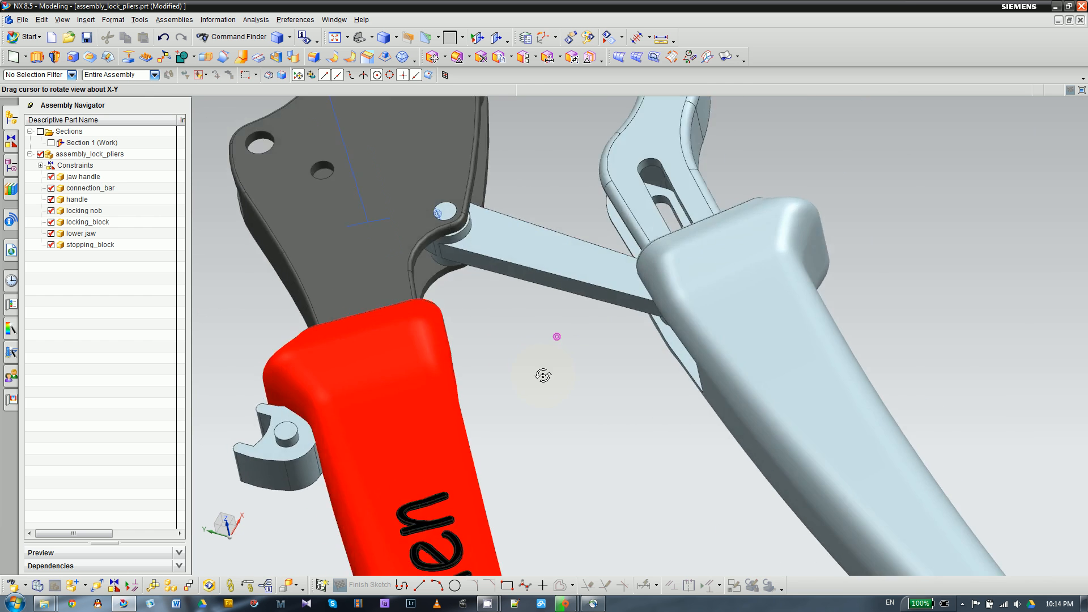
pyautogui.scroll(3, 541, 368)
pyautogui.scroll(2, 521, 276)
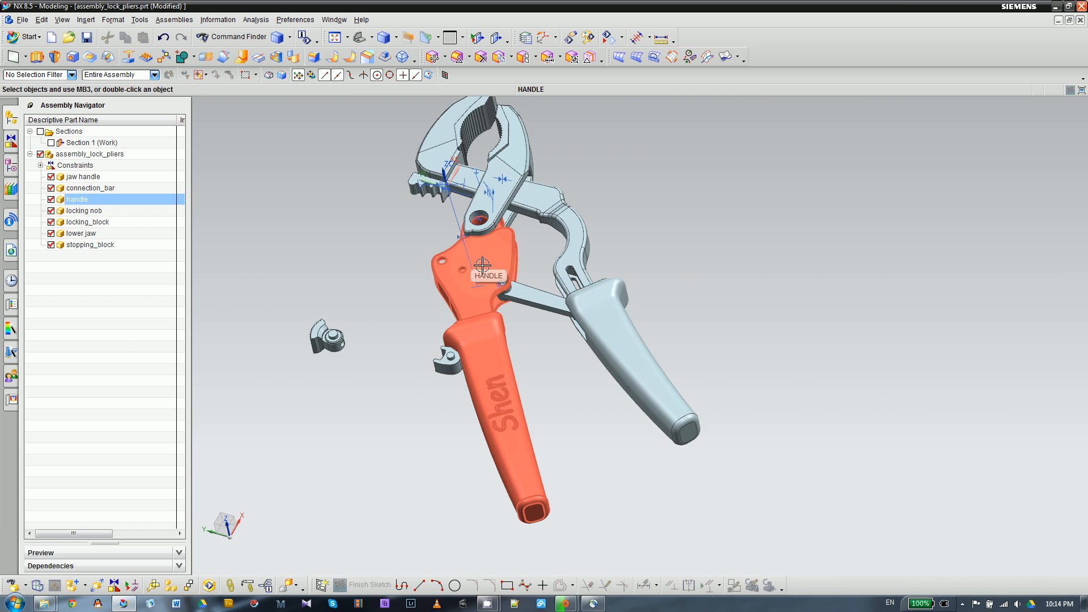
pyautogui.scroll(-4, 567, 318)
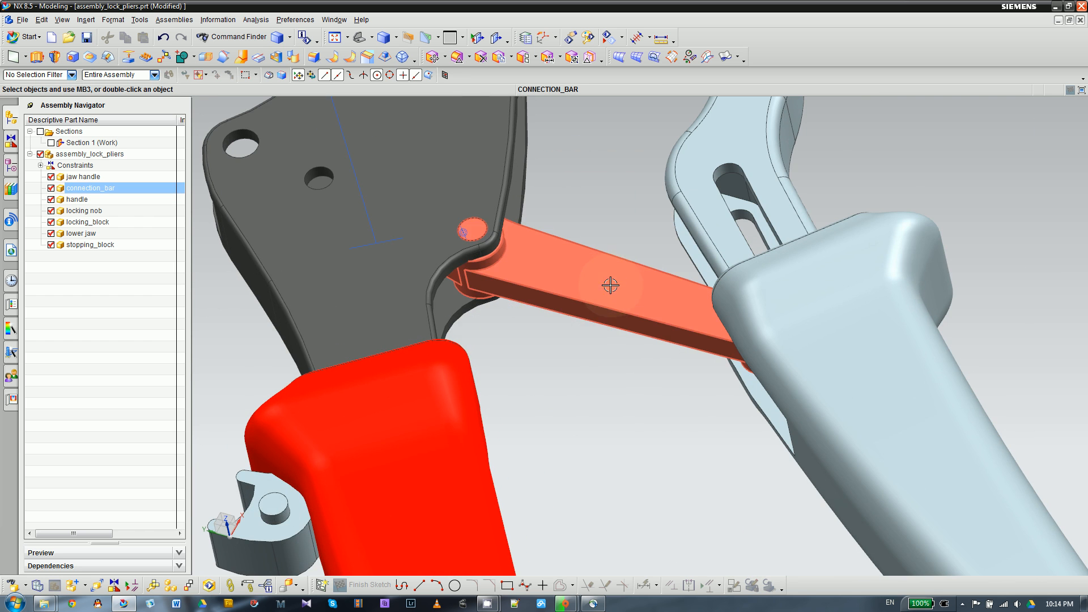
# - Move the connection bar dynamically with a shift of -0.1 along XC and accept the new position
pyautogui.click(568, 286)
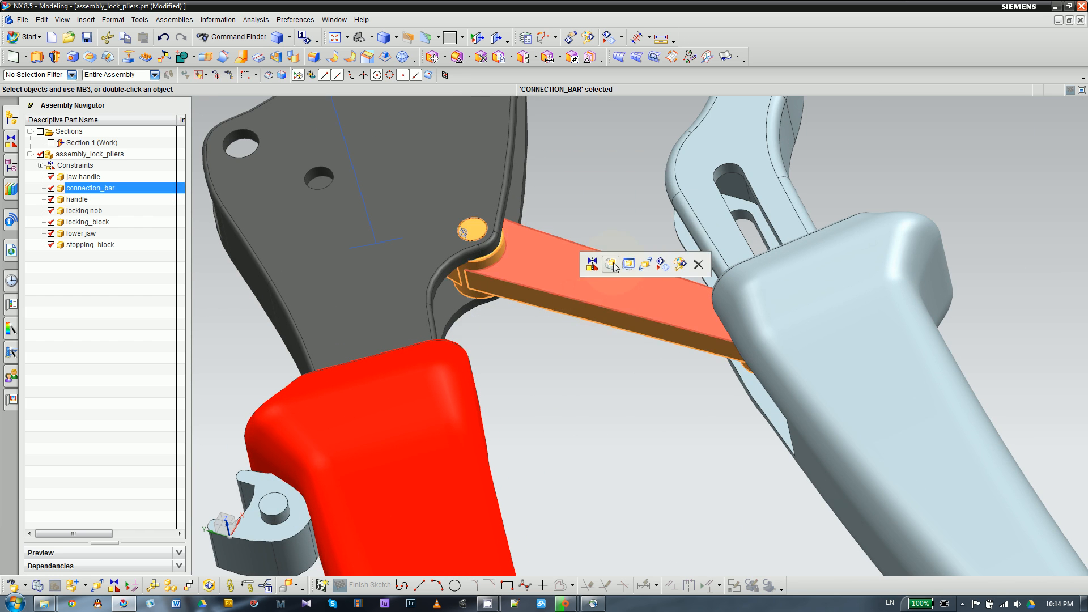
pyautogui.click(646, 264)
pyautogui.scroll(2, 531, 165)
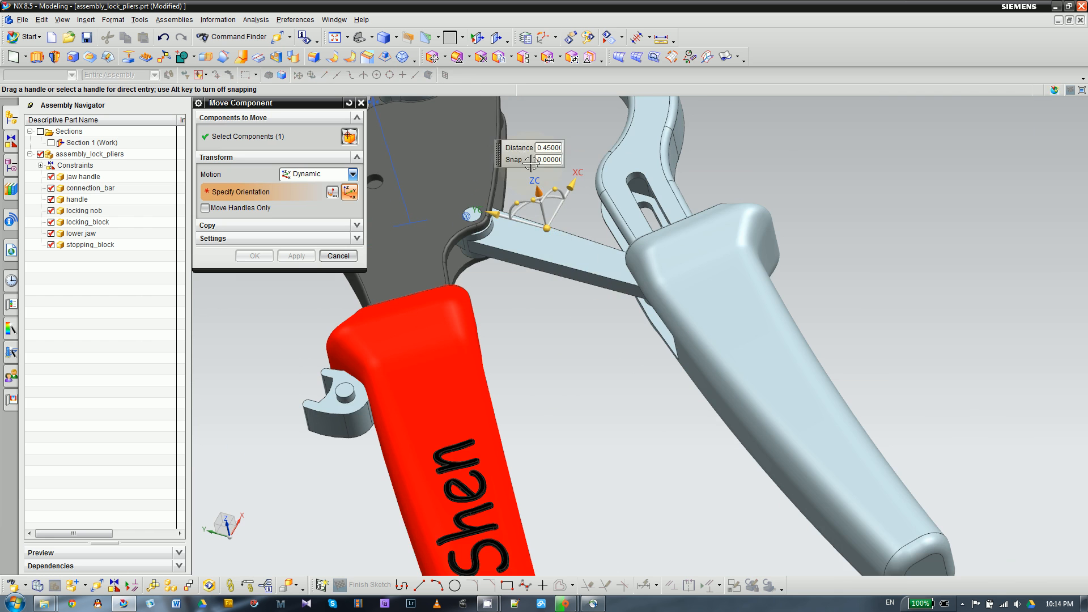
pyautogui.moveTo(531, 134); pyautogui.dragTo(531, 135)
pyautogui.scroll(-1, 534, 240)
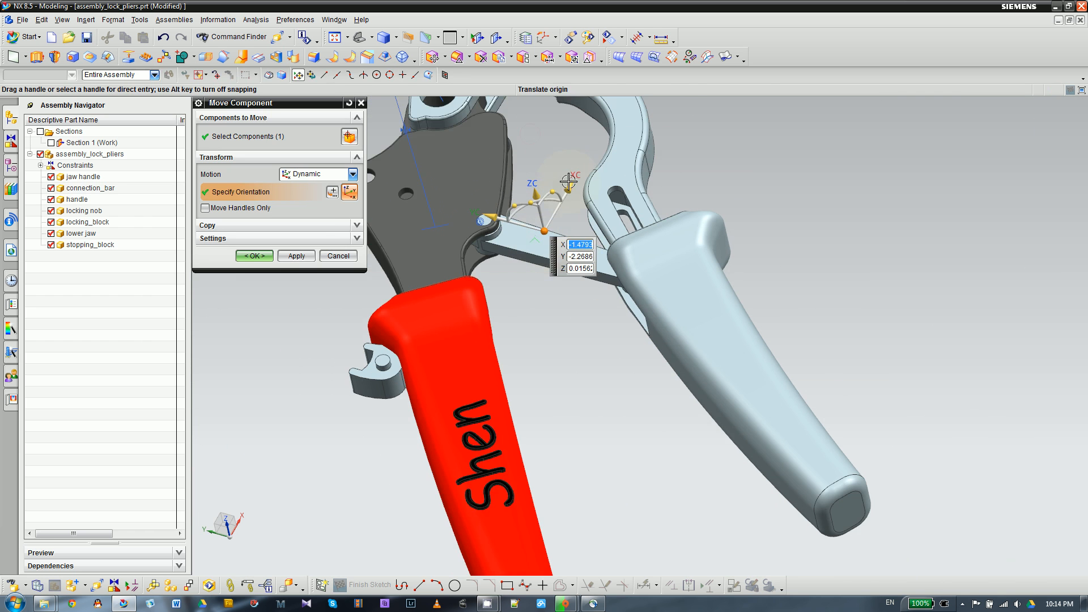
pyautogui.moveTo(573, 182); pyautogui.dragTo(556, 204)
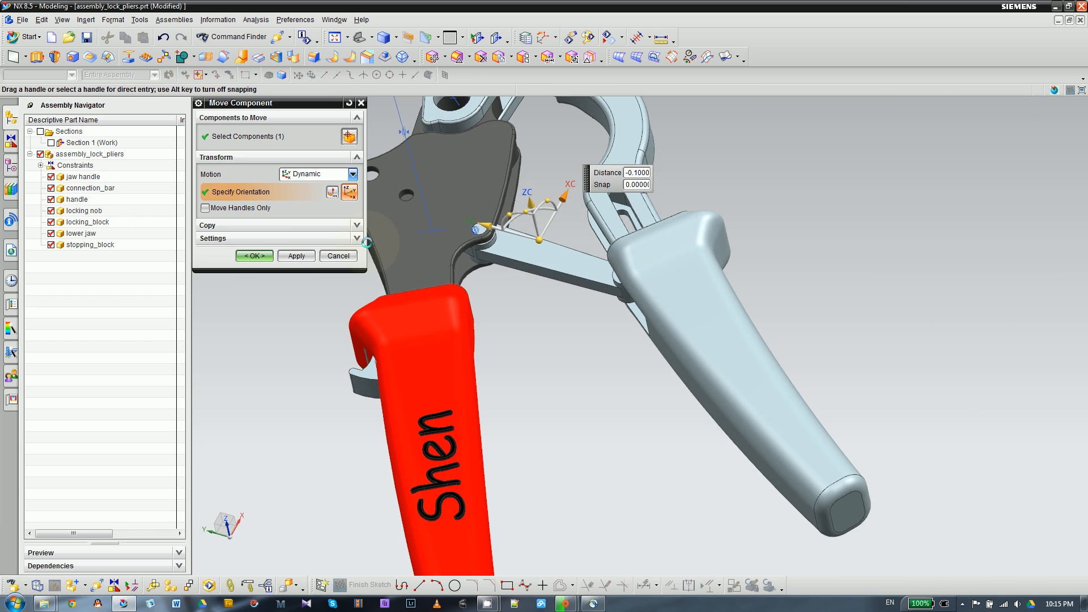
pyautogui.click(250, 258)
# - Examine in wireframe display how the connection bar's free end lines up with the slot in the jaw handle
pyautogui.scroll(-1, 525, 290)
pyautogui.moveTo(512, 297); pyautogui.dragTo(539, 316, button='middle')
pyautogui.scroll(3, 574, 224)
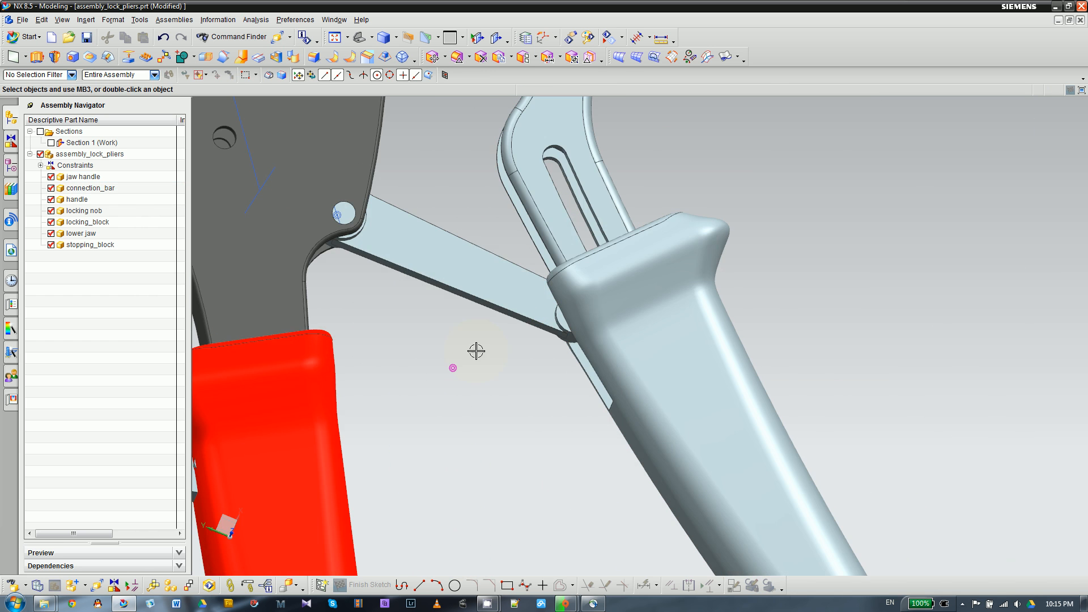
pyautogui.moveTo(413, 357); pyautogui.dragTo(396, 360, button='right')
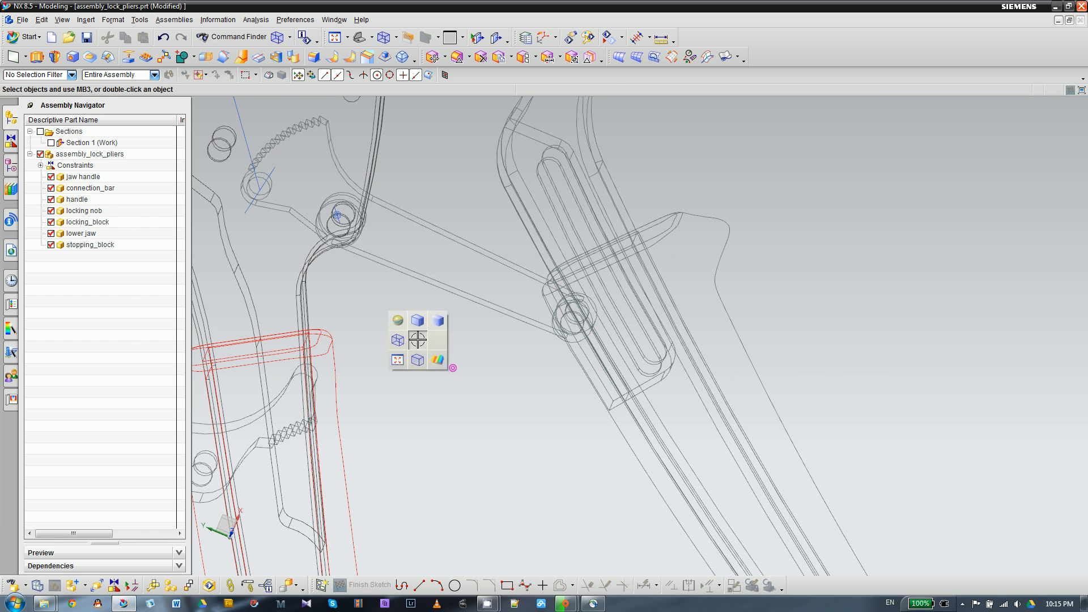
pyautogui.click(467, 245)
pyautogui.click(461, 241)
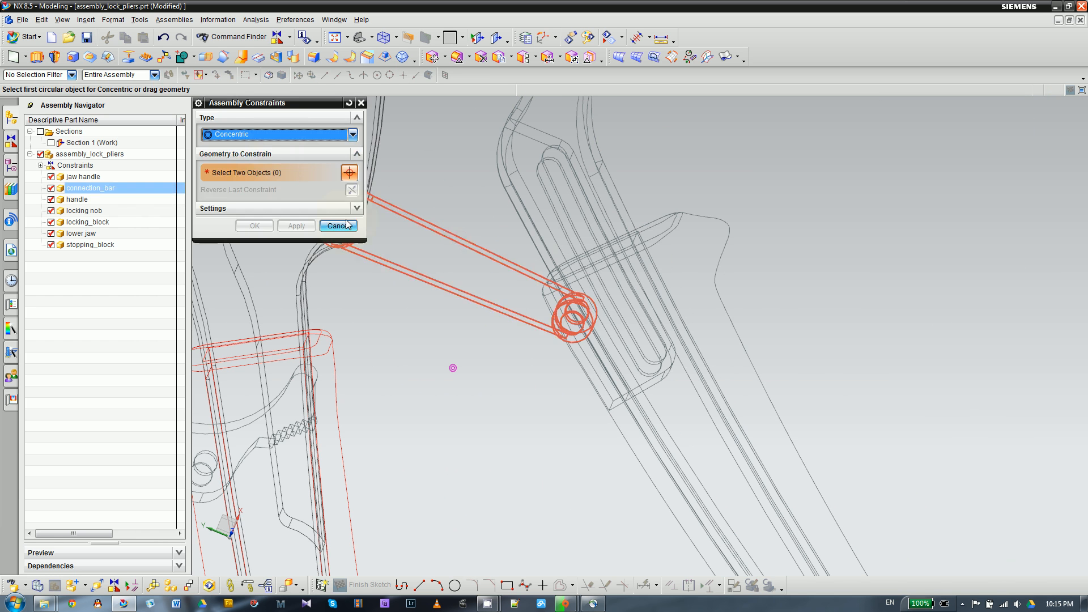
pyautogui.click(278, 136)
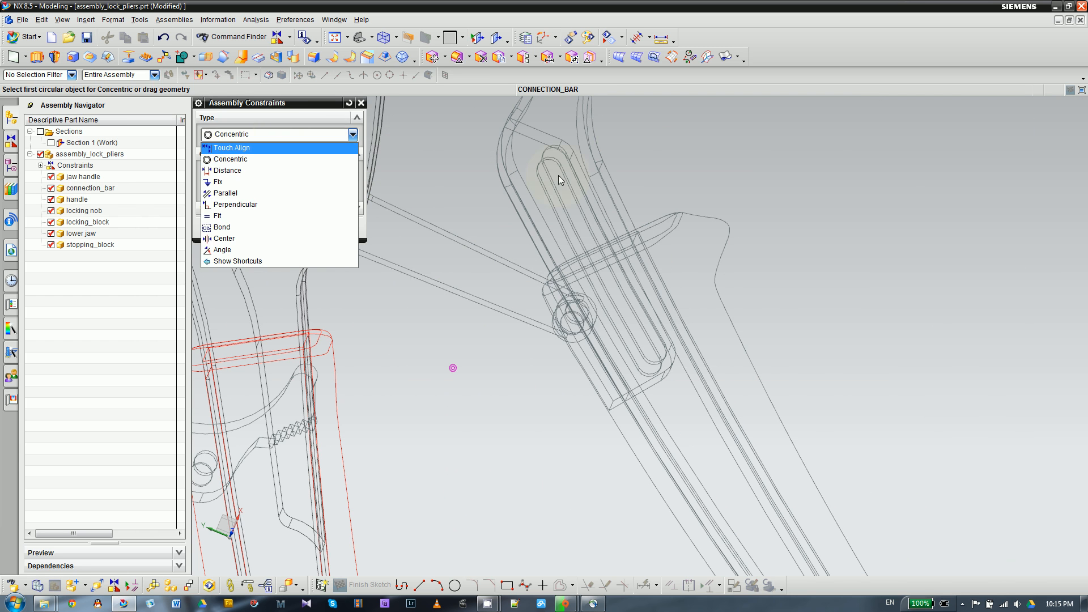
pyautogui.click(361, 104)
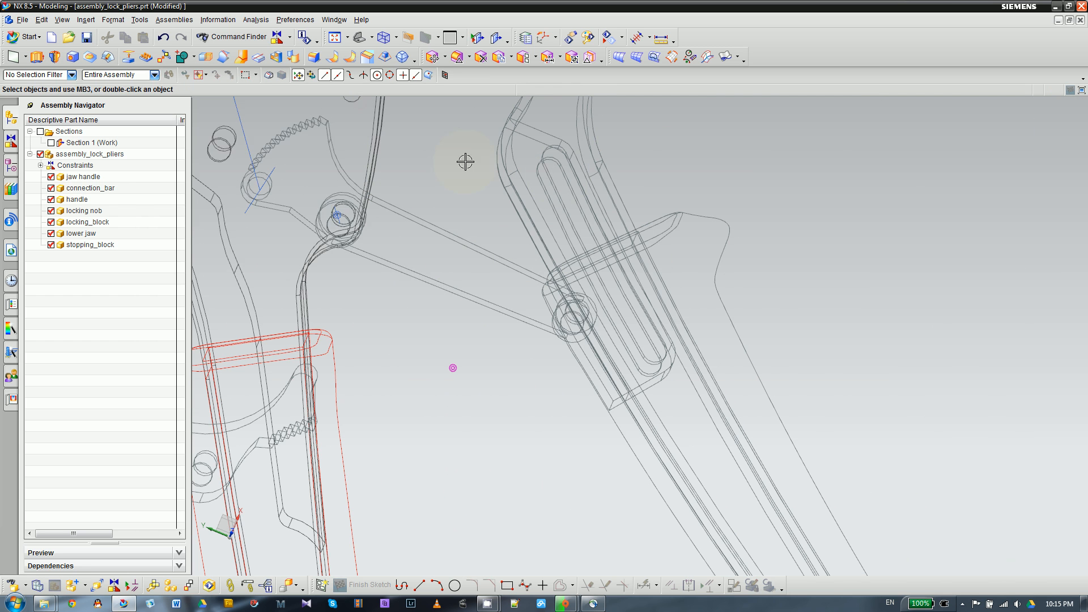
# - Restore shaded display and check the connection bar's free end where it enters the jaw handle
pyautogui.moveTo(487, 166); pyautogui.dragTo(487, 145, button='right')
pyautogui.scroll(3, 578, 321)
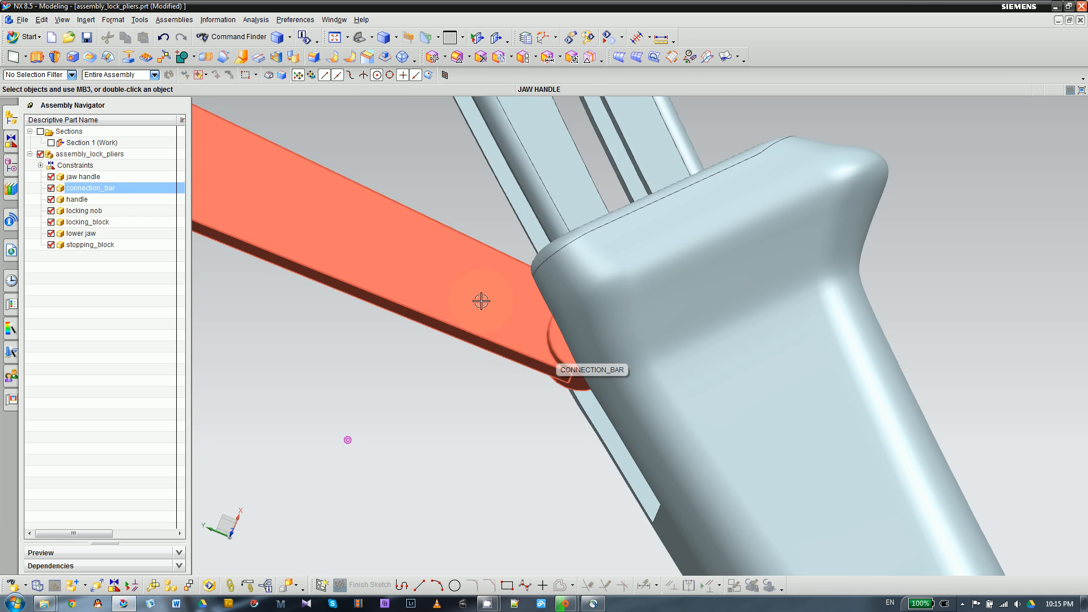
pyautogui.scroll(-3, 481, 301)
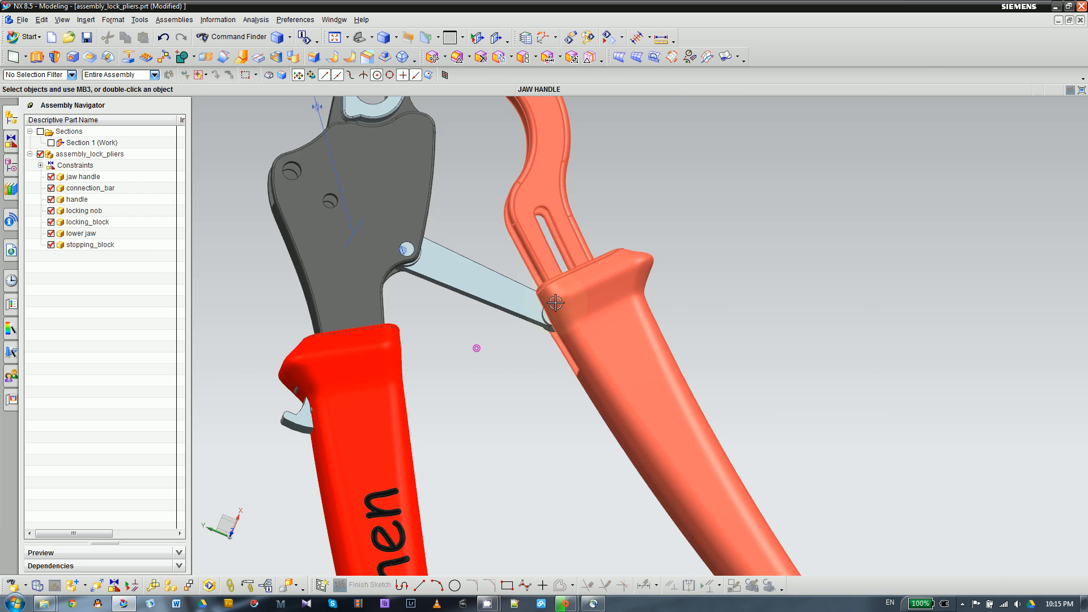
pyautogui.scroll(2, 555, 303)
pyautogui.scroll(2, 549, 166)
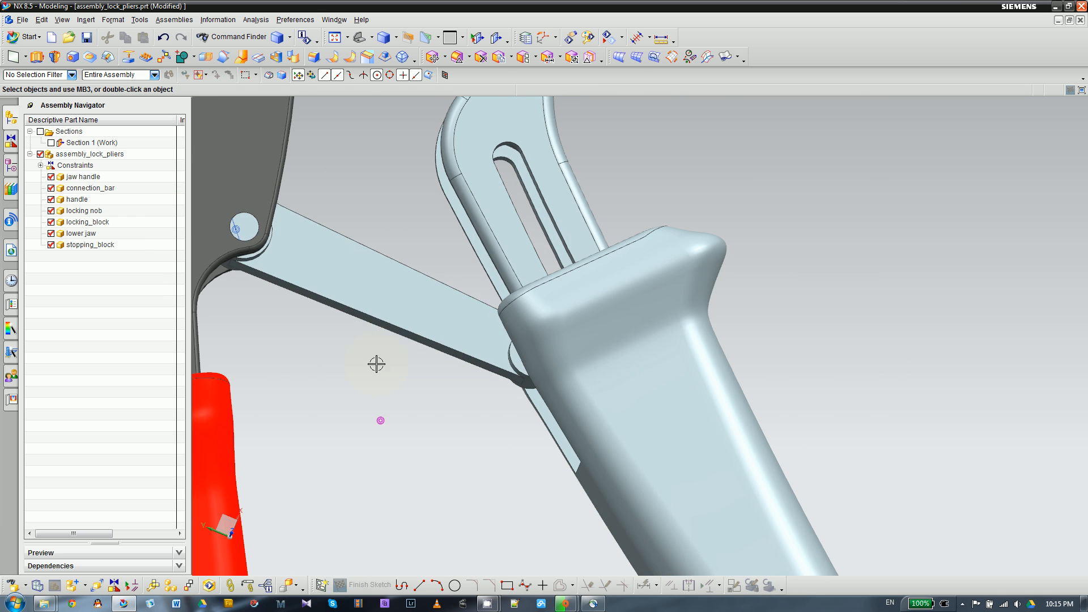
pyautogui.click(379, 298)
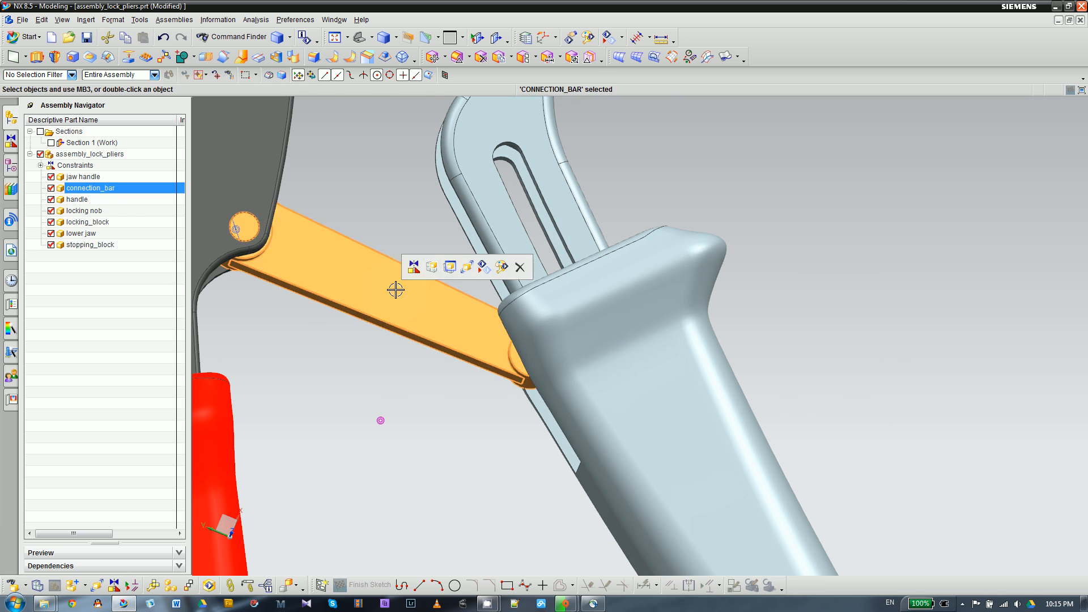
pyautogui.click(416, 263)
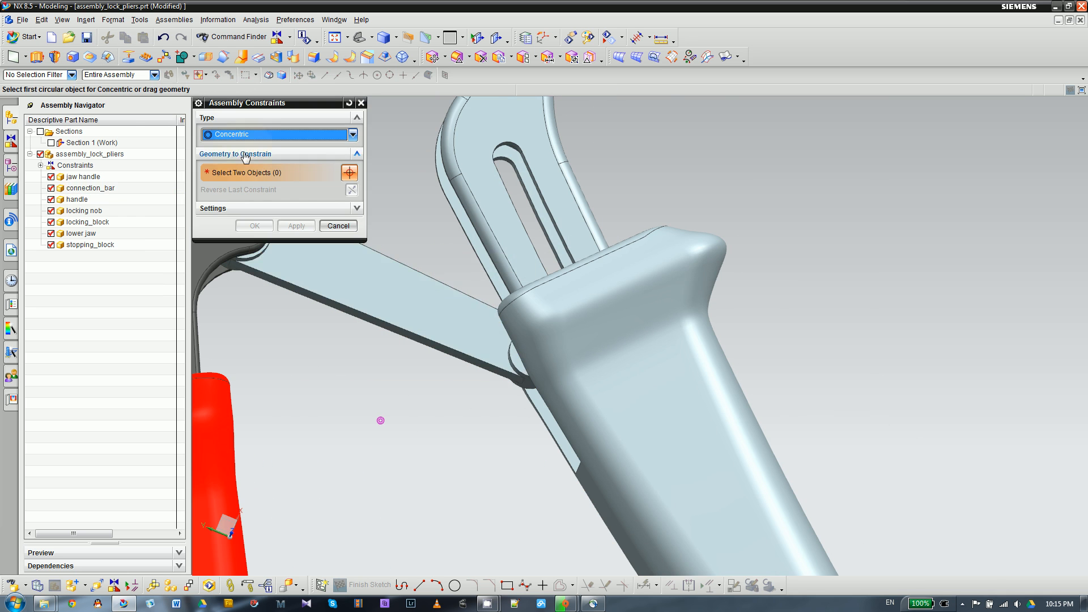
pyautogui.click(339, 226)
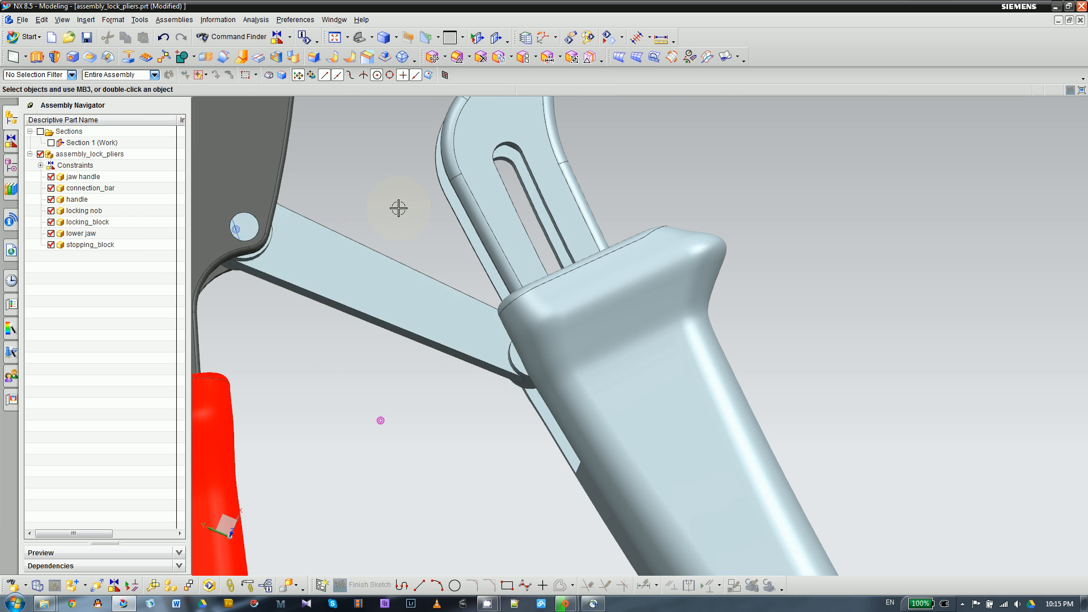
# - Move the connection bar dynamically along XC until its free-end pin lies over the slot in the jaw handle, and accept the position
pyautogui.click(442, 278)
pyautogui.hotkey('ctrl', 't')
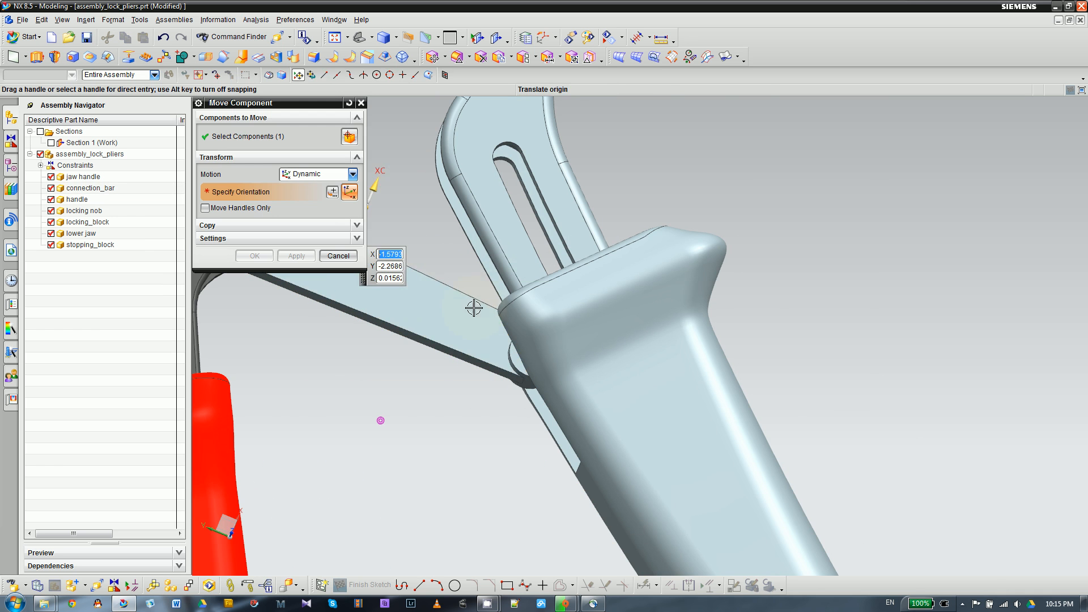
pyautogui.moveTo(378, 178); pyautogui.dragTo(332, 214)
pyautogui.scroll(-3, 473, 251)
pyautogui.scroll(2, 380, 244)
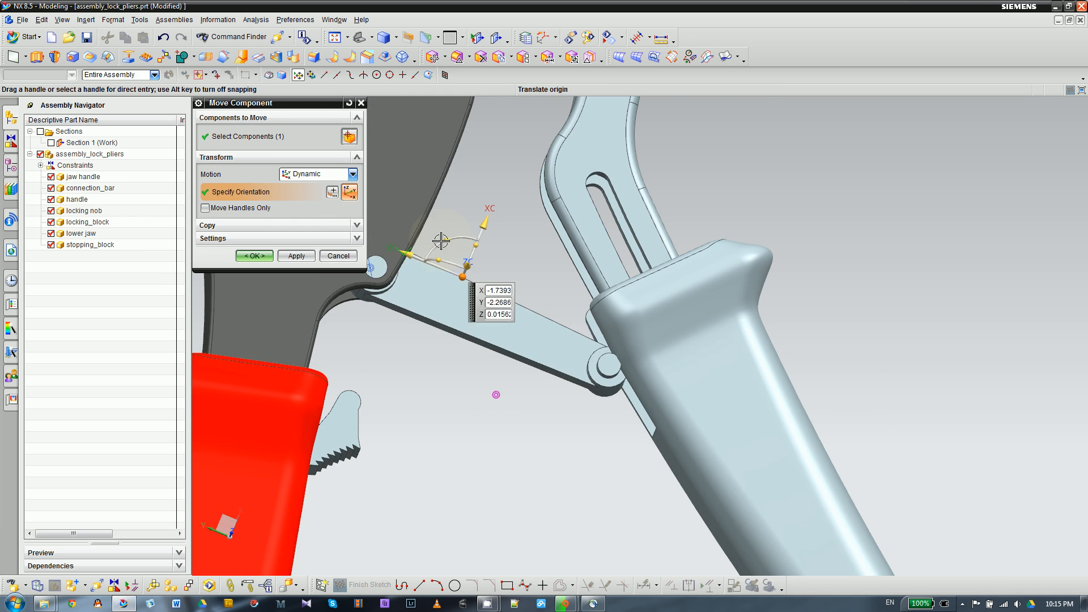
pyautogui.moveTo(444, 237); pyautogui.dragTo(451, 207)
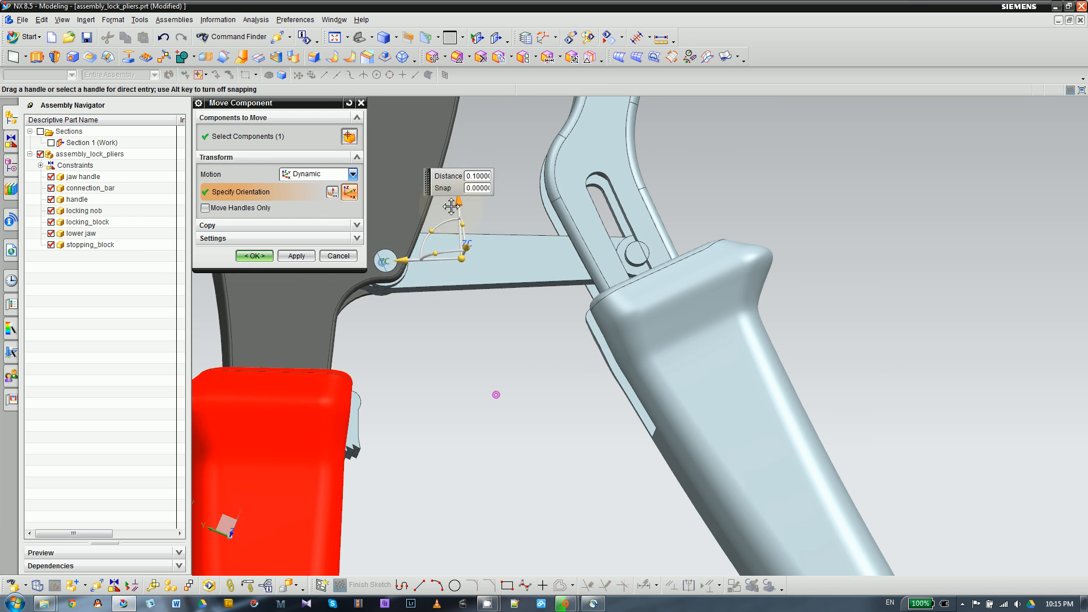
pyautogui.middleClick(495, 393)
pyautogui.scroll(4, 641, 258)
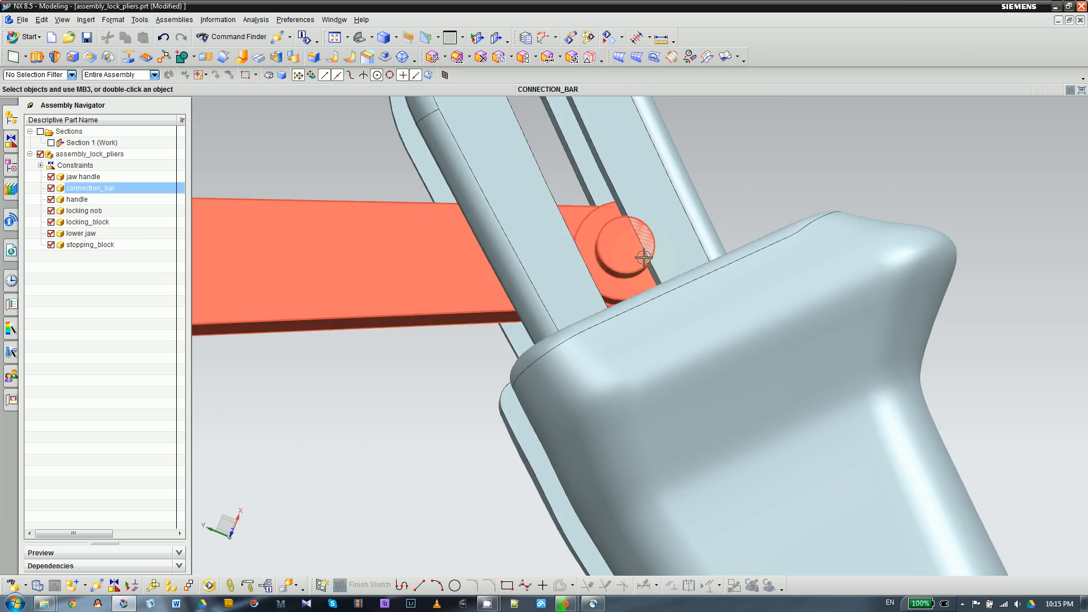
pyautogui.scroll(-4, 417, 384)
pyautogui.scroll(4, 413, 374)
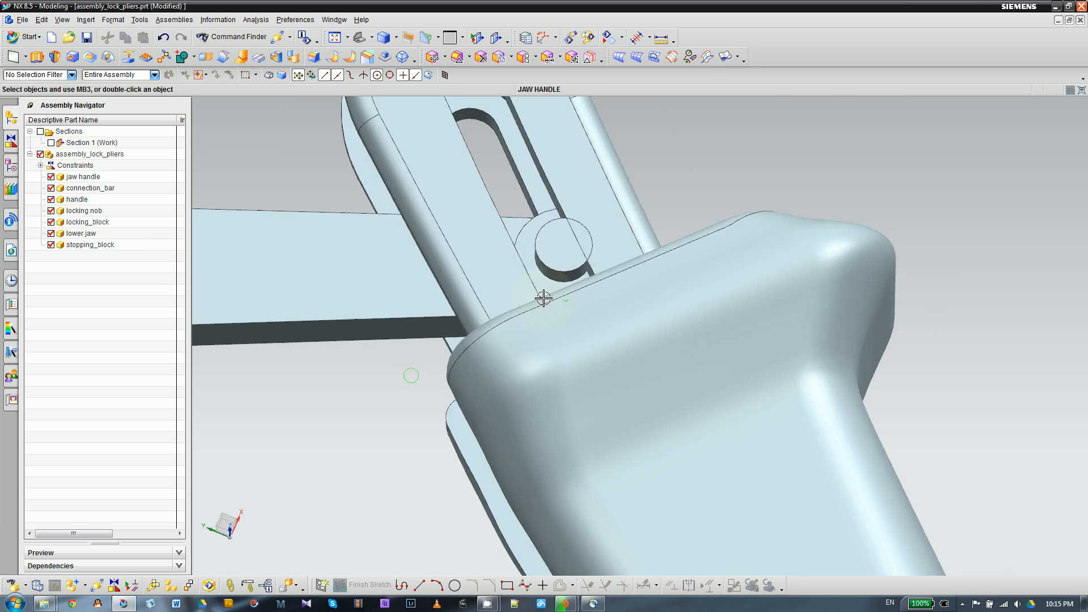
pyautogui.click(519, 291)
pyautogui.scroll(-2, 360, 382)
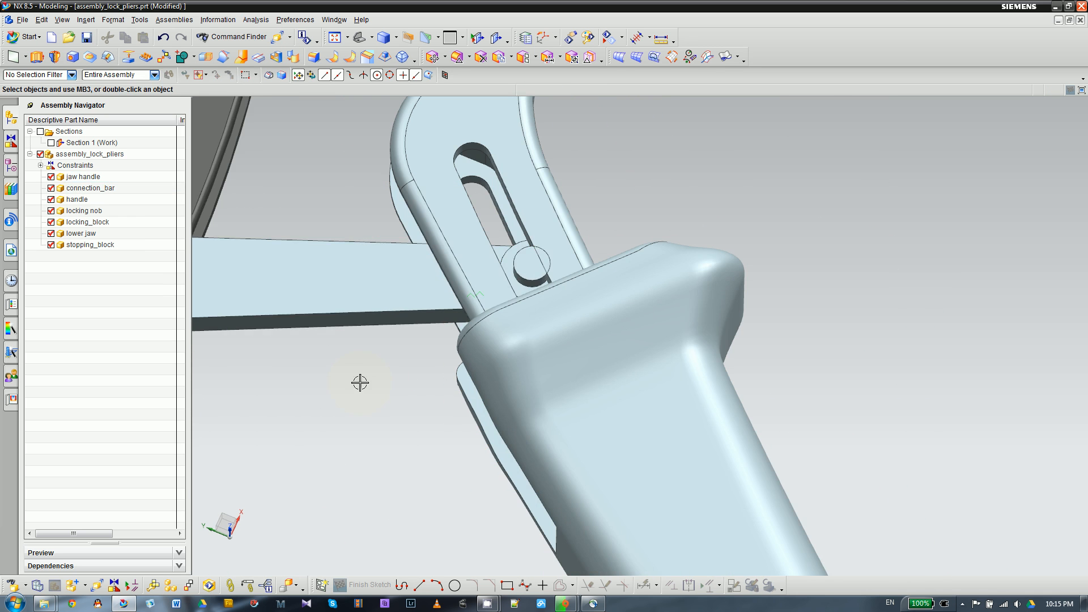
# - Add a Touch Align constraint with Prefer Touch between the cylindrical face of the connection bar's free-end pin and the jaw handle slot's inner side face
pyautogui.click(341, 262)
pyautogui.click(365, 243)
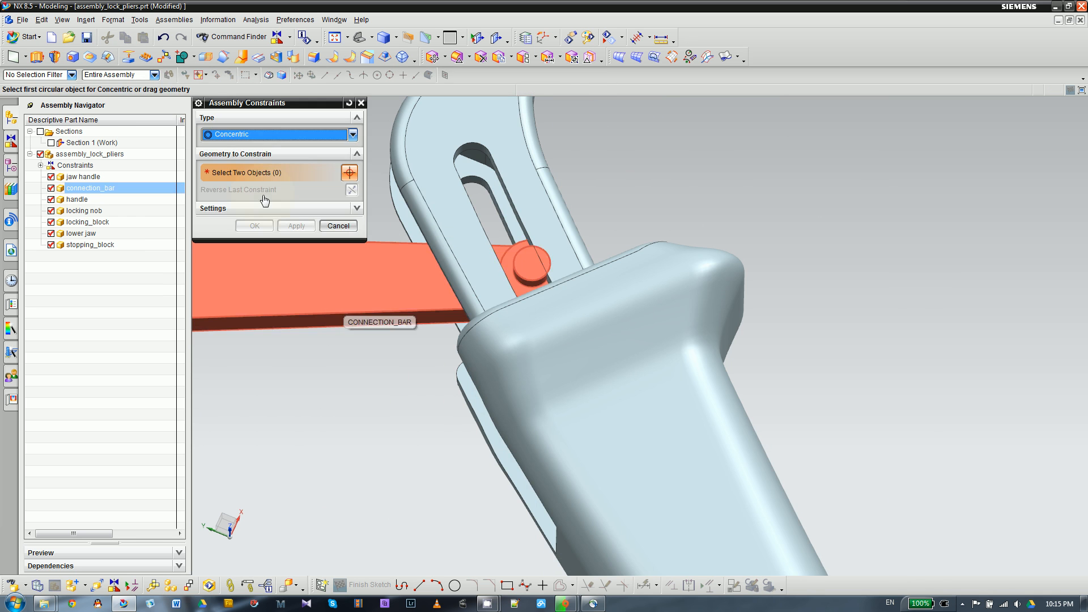
pyautogui.click(252, 140)
pyautogui.click(270, 149)
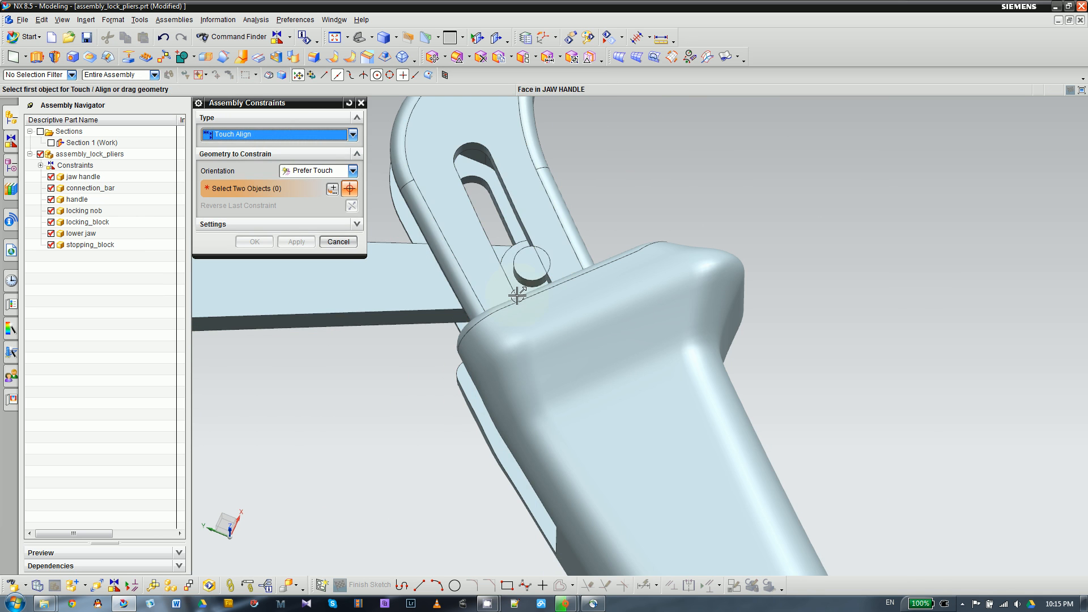
pyautogui.scroll(4, 516, 295)
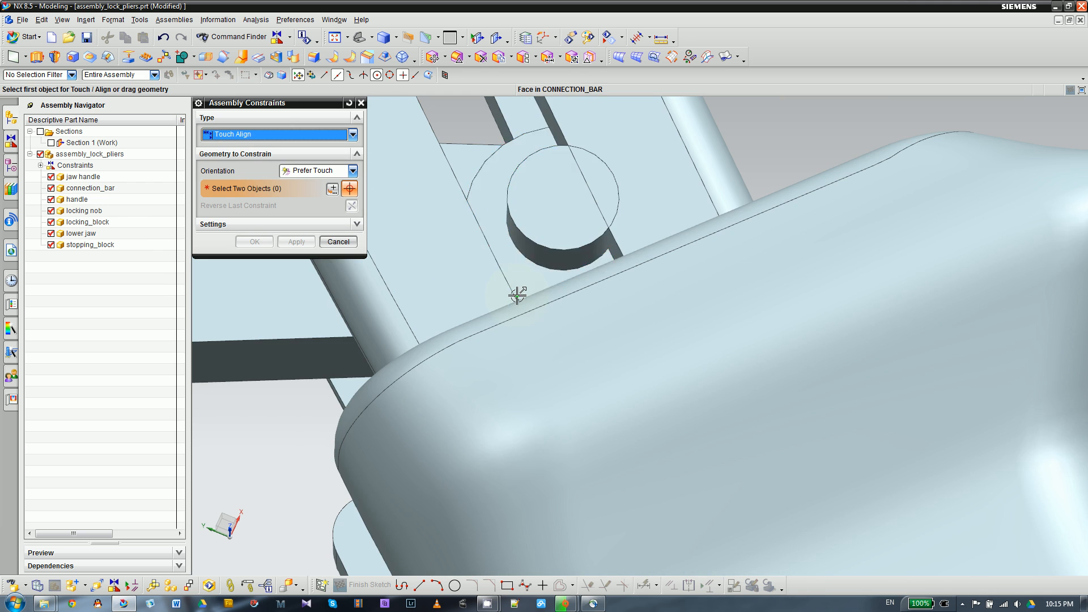
pyautogui.click(513, 234)
pyautogui.click(590, 240)
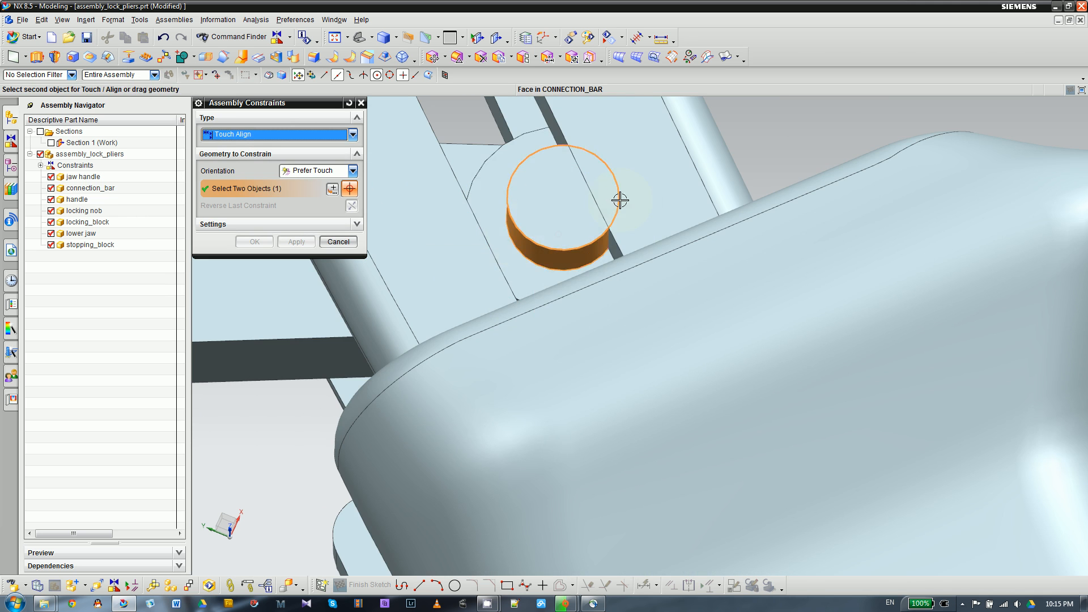
pyautogui.scroll(-2, 626, 197)
pyautogui.scroll(-3, 352, 400)
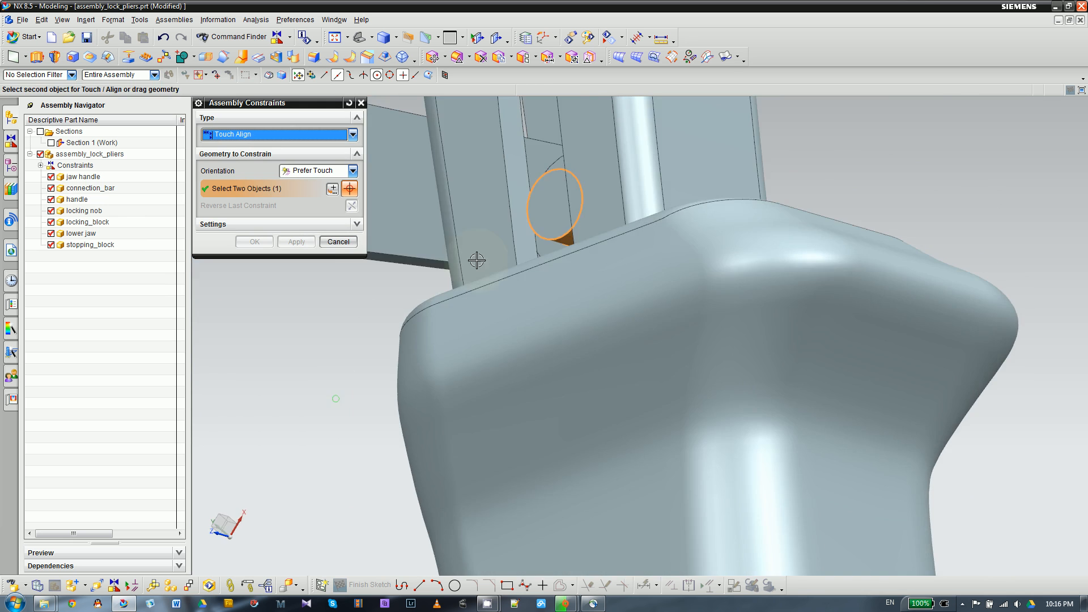
pyautogui.scroll(-2, 658, 328)
pyautogui.scroll(3, 657, 328)
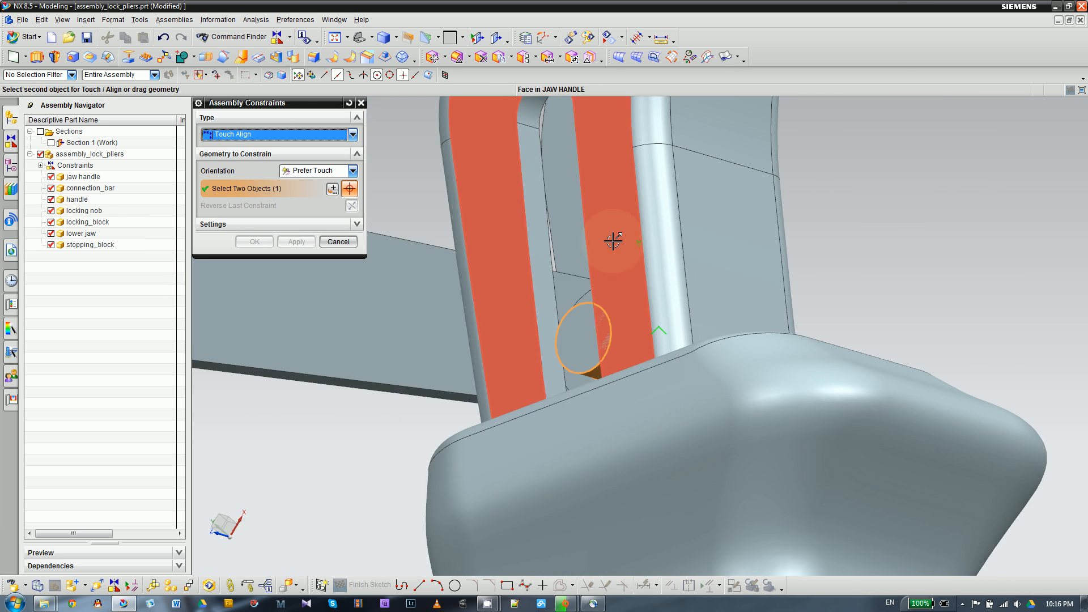
pyautogui.click(537, 195)
pyautogui.scroll(-2, 439, 358)
pyautogui.moveTo(435, 380); pyautogui.dragTo(504, 370, button='middle')
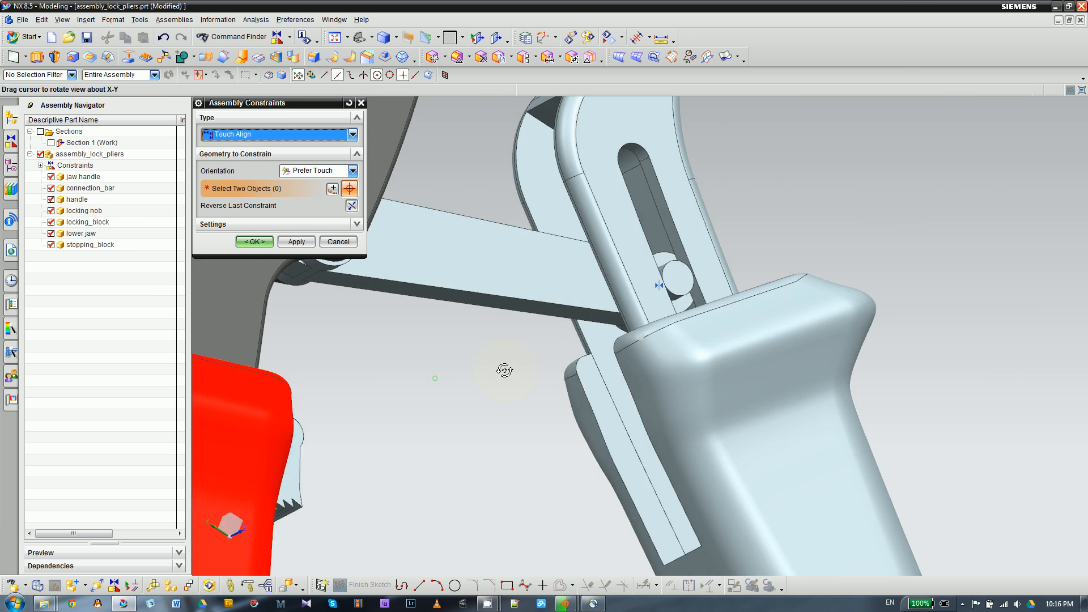
pyautogui.scroll(2, 631, 286)
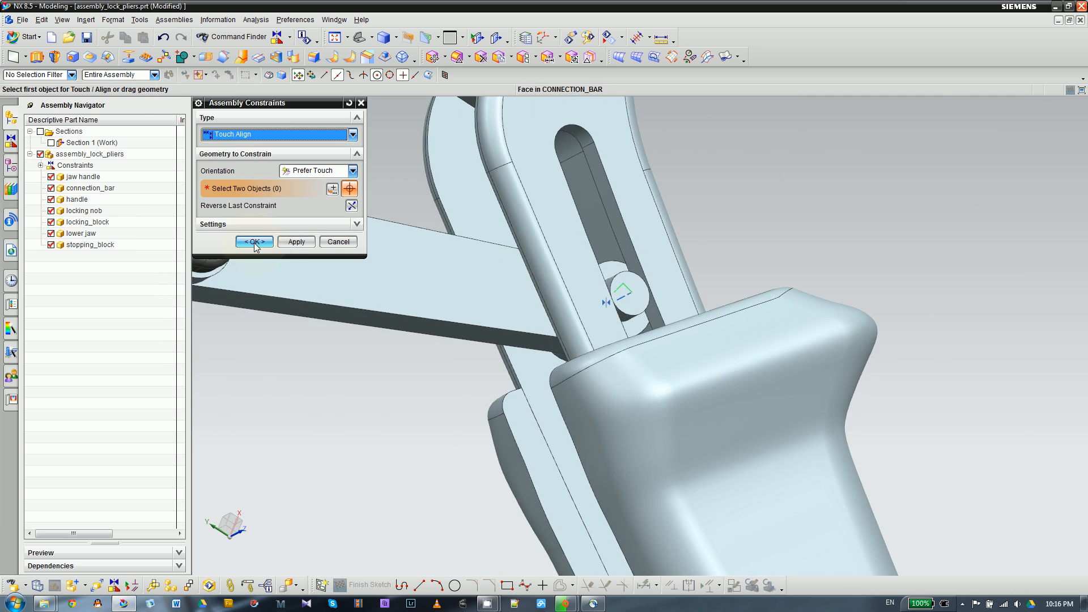
pyautogui.click(286, 242)
# - Move the connection bar dynamically so its pin slides to the upper end of the jaw handle slot, and accept the position
pyautogui.moveTo(433, 249); pyautogui.dragTo(541, 259, button='middle')
pyautogui.scroll(-2, 662, 295)
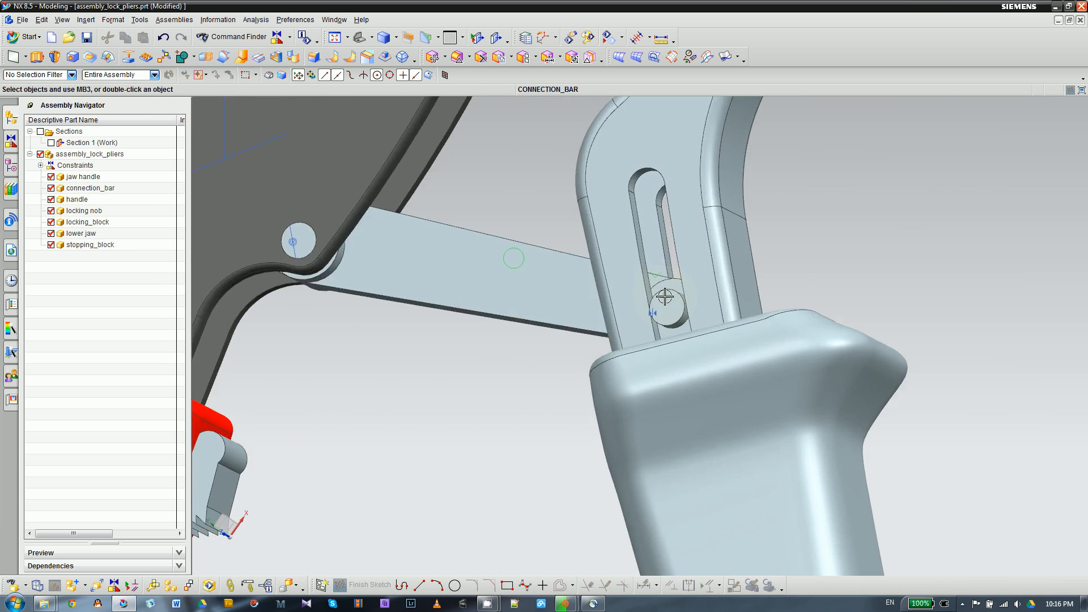
pyautogui.click(525, 281)
pyautogui.click(587, 260)
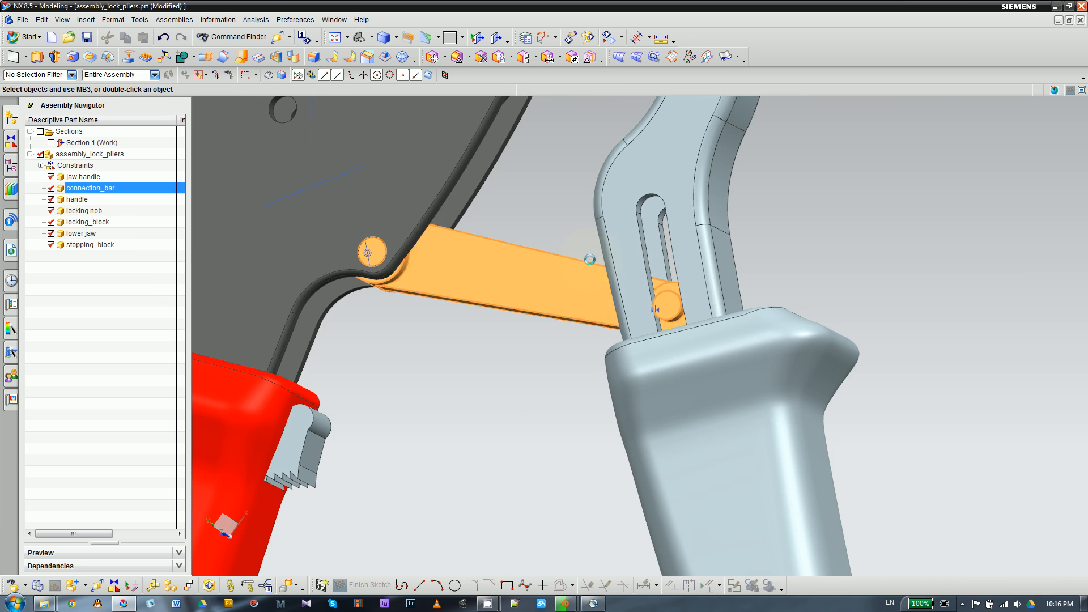
pyautogui.scroll(-1, 551, 293)
pyautogui.scroll(-2, 551, 293)
pyautogui.moveTo(519, 262); pyautogui.dragTo(511, 230)
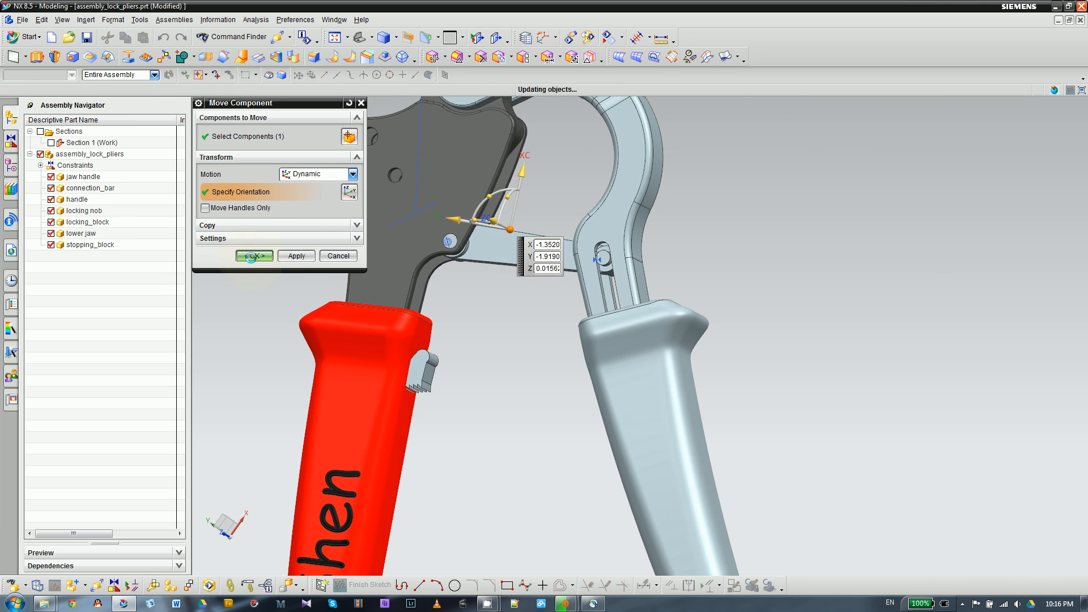
pyautogui.click(254, 256)
# - Move the locking block dynamically about 2.05 along XC, from beside the red grip to the edge of the handle's plate
pyautogui.scroll(-2, 529, 318)
pyautogui.moveTo(537, 343); pyautogui.dragTo(500, 396, button='middle')
pyautogui.scroll(4, 554, 316)
pyautogui.scroll(-4, 553, 316)
pyautogui.scroll(1, 466, 387)
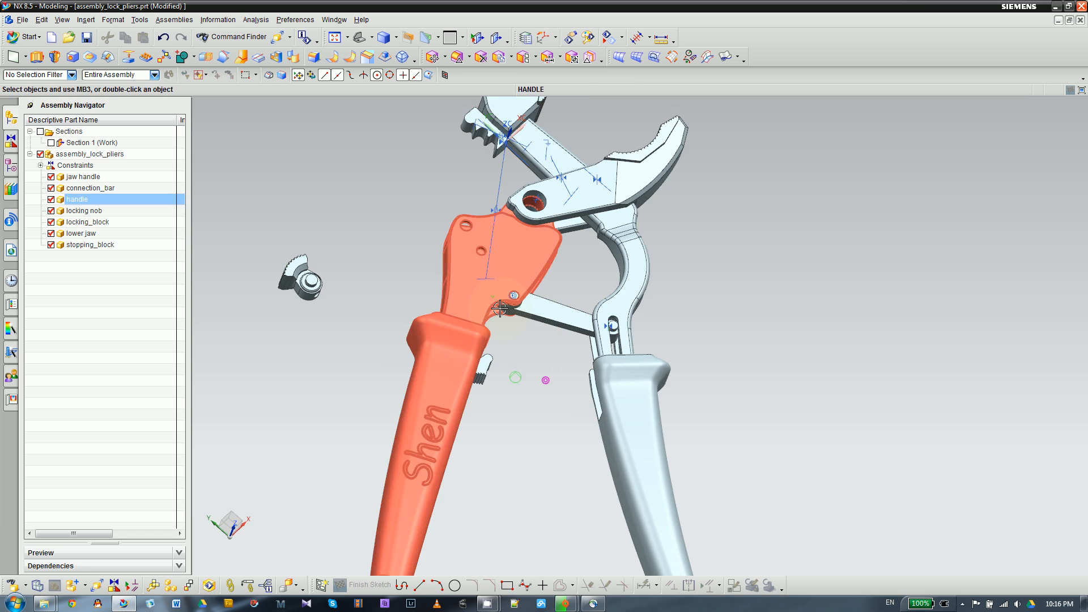
pyautogui.moveTo(531, 359); pyautogui.dragTo(510, 368, button='middle')
pyautogui.click(485, 368)
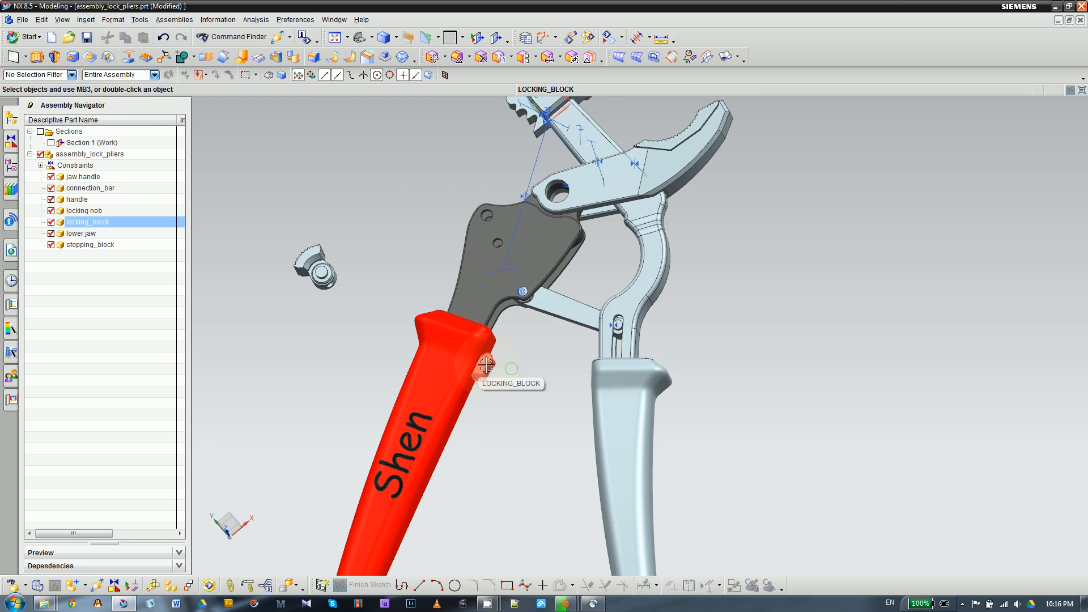
pyautogui.click(555, 344)
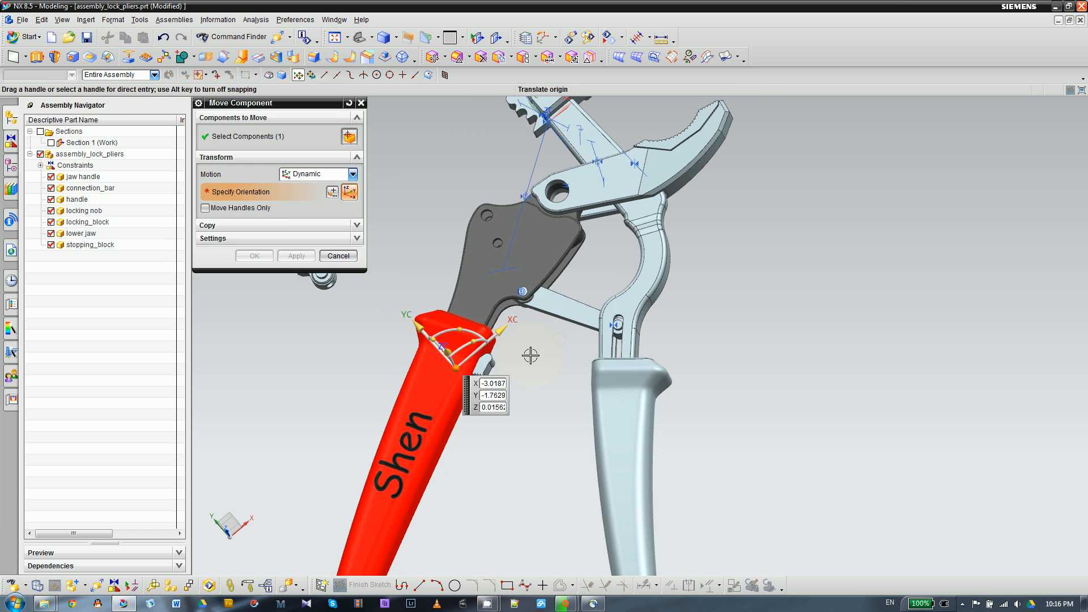
pyautogui.click(574, 247)
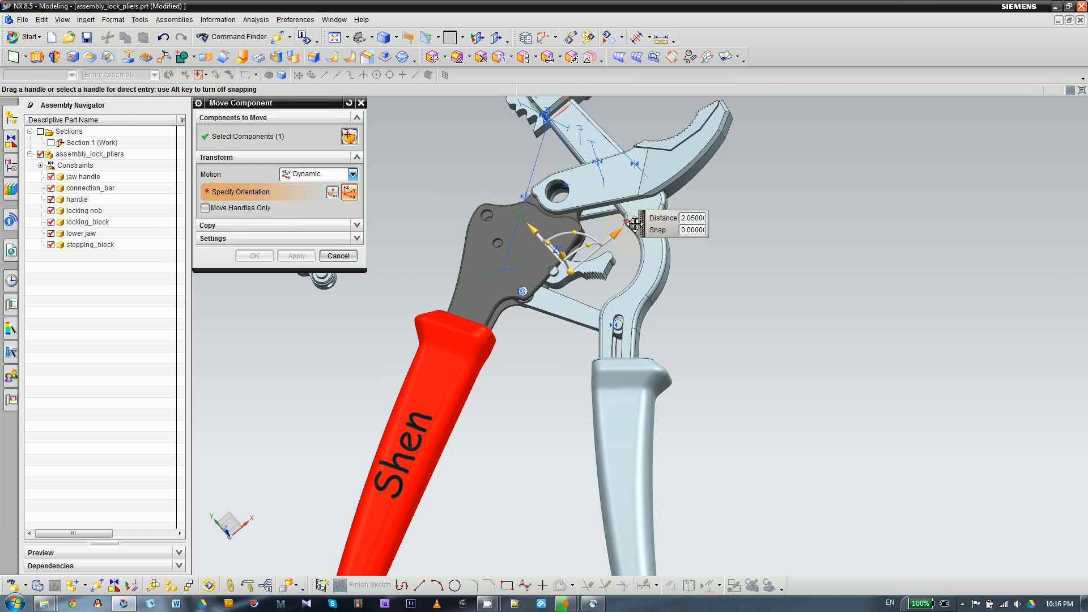
pyautogui.click(264, 255)
# - Add a Fit constraint between the cylindrical face of the locking block's pin and the small middle hole in the handle plate
pyautogui.scroll(3, 558, 226)
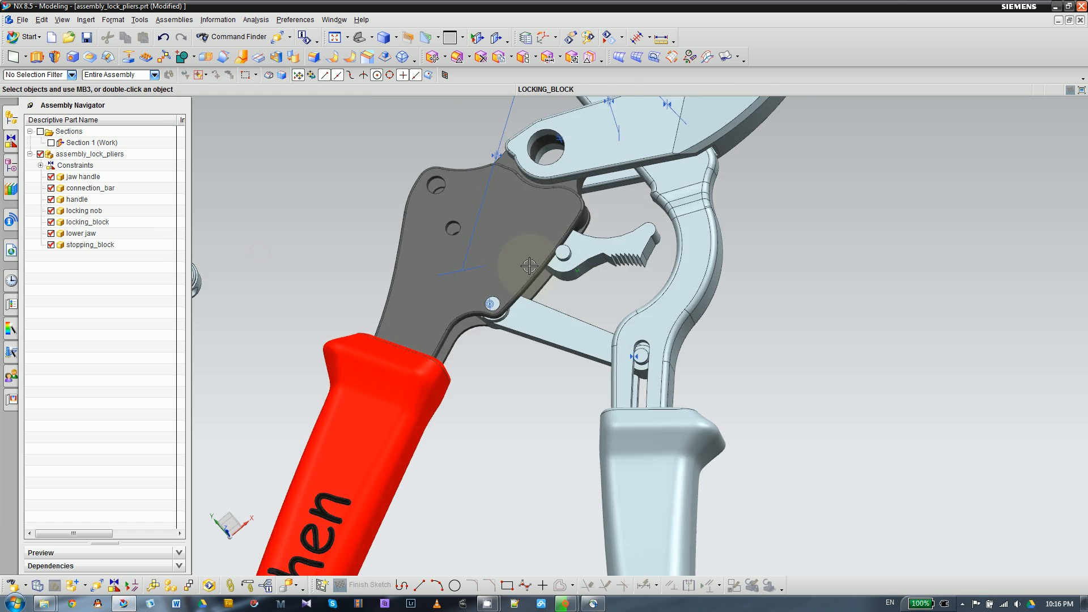
pyautogui.scroll(2, 563, 231)
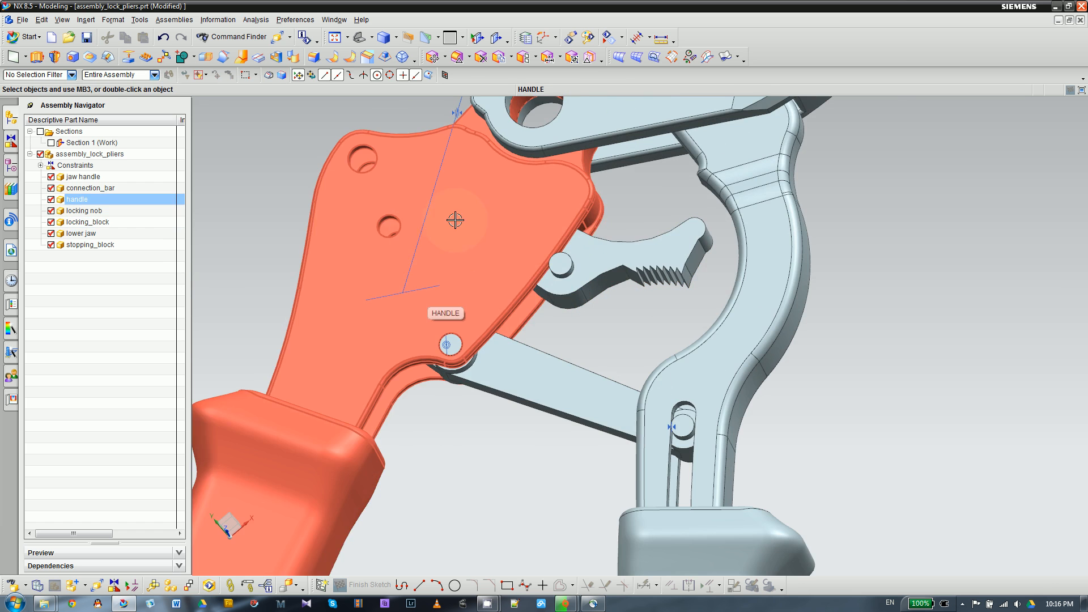
pyautogui.scroll(1, 388, 217)
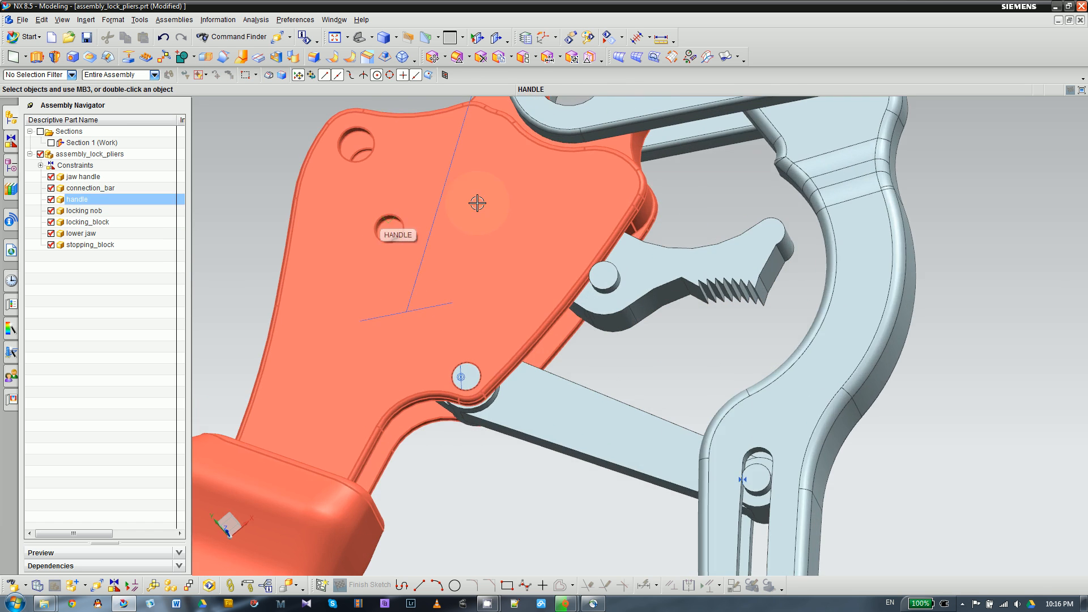
pyautogui.scroll(-2, 477, 202)
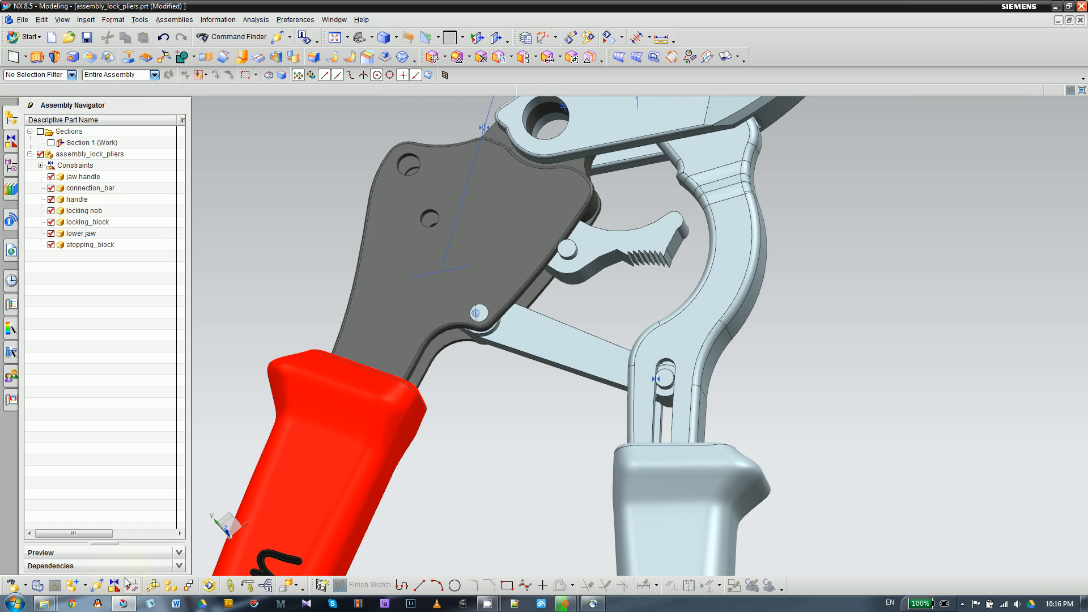
pyautogui.click(114, 585)
pyautogui.click(296, 135)
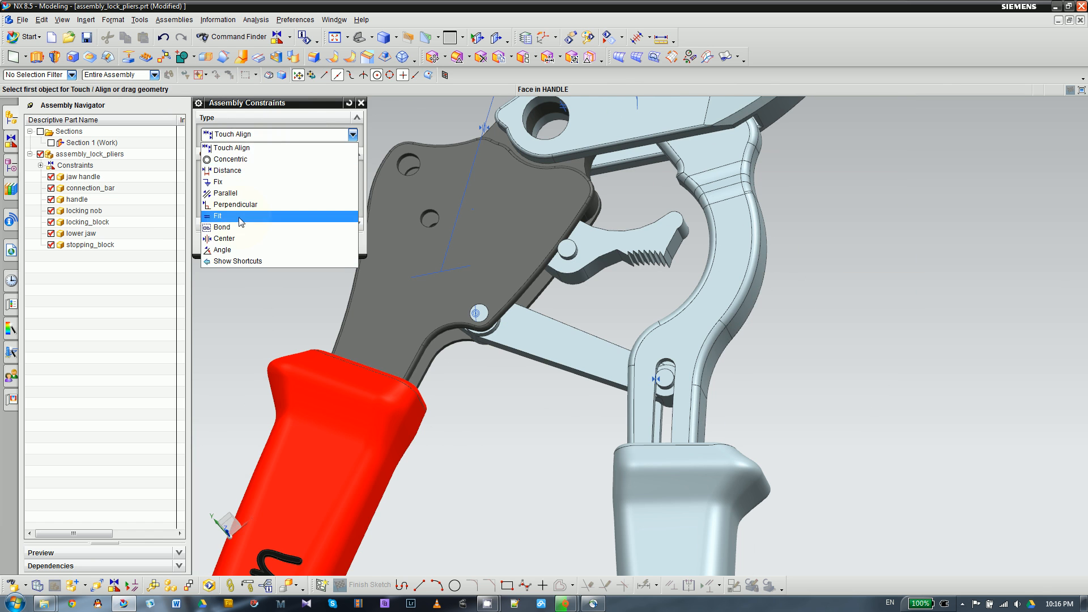
pyautogui.click(221, 216)
pyautogui.scroll(2, 572, 247)
pyautogui.click(589, 252)
pyautogui.scroll(4, 573, 253)
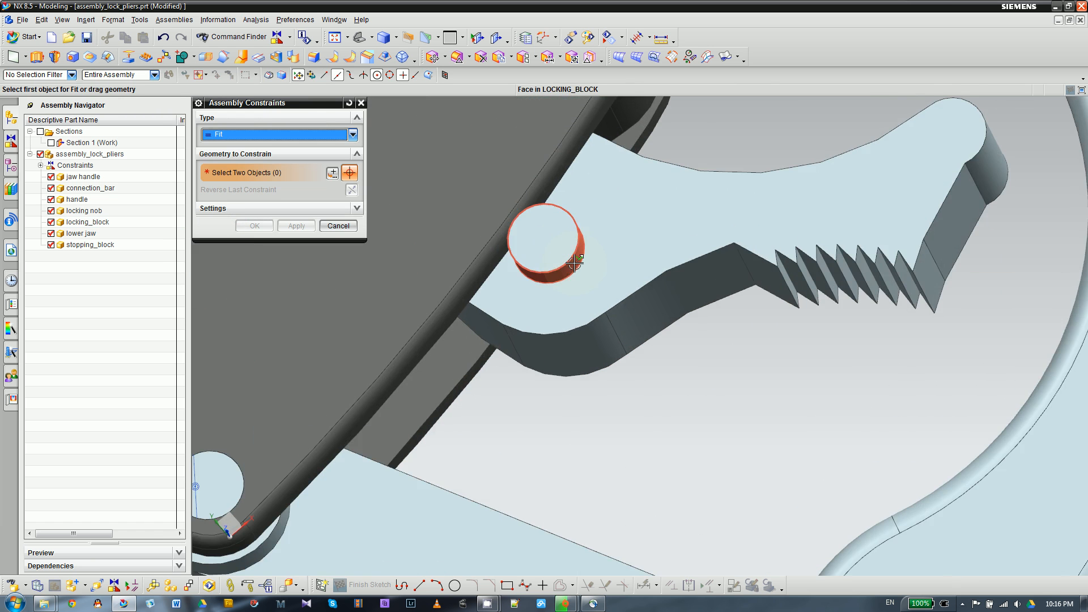
pyautogui.scroll(-5, 541, 272)
pyautogui.scroll(2, 451, 257)
pyautogui.scroll(3, 451, 257)
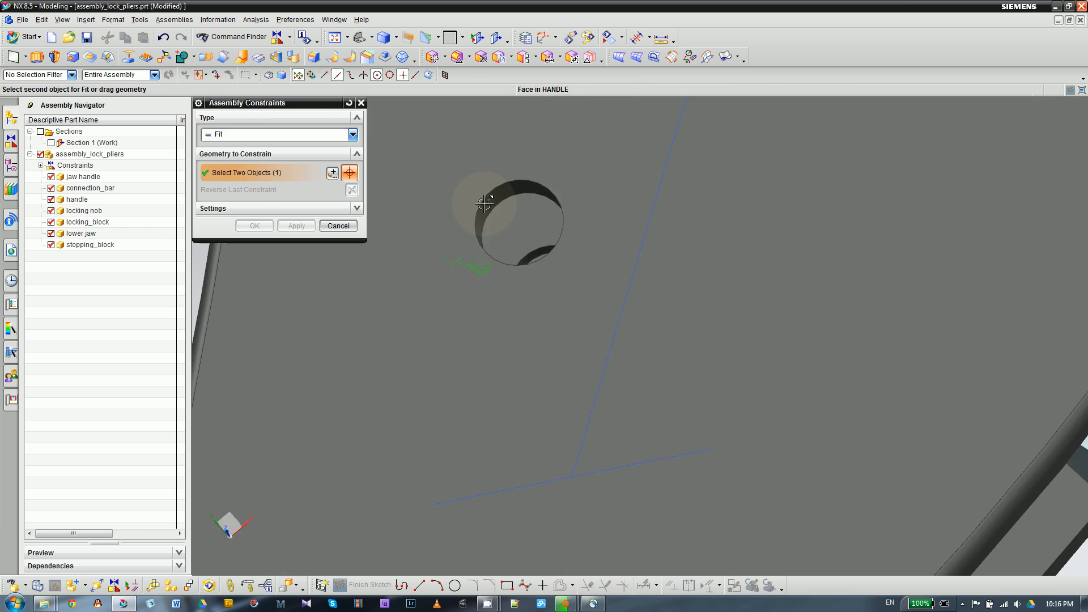
pyautogui.click(513, 221)
pyautogui.click(255, 226)
# - Try to lift the locking block dynamically about 0.44 along ZC out of the handle's plates to inspect its pin
pyautogui.scroll(-2, 403, 208)
pyautogui.scroll(-4, 403, 208)
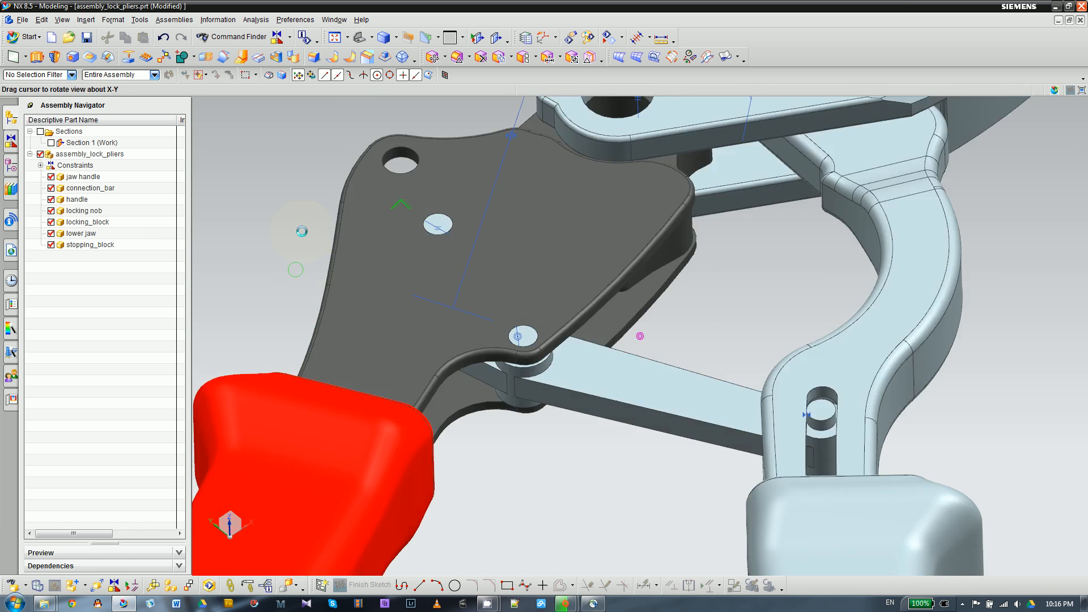
pyautogui.moveTo(279, 222); pyautogui.dragTo(286, 223, button='middle')
pyautogui.scroll(3, 531, 312)
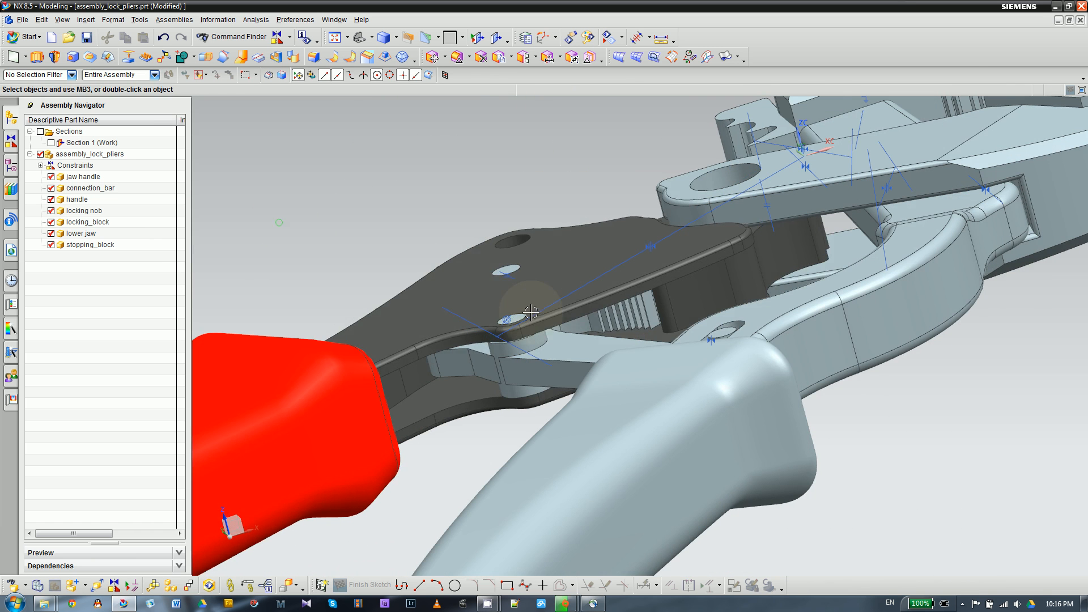
pyautogui.click(629, 306)
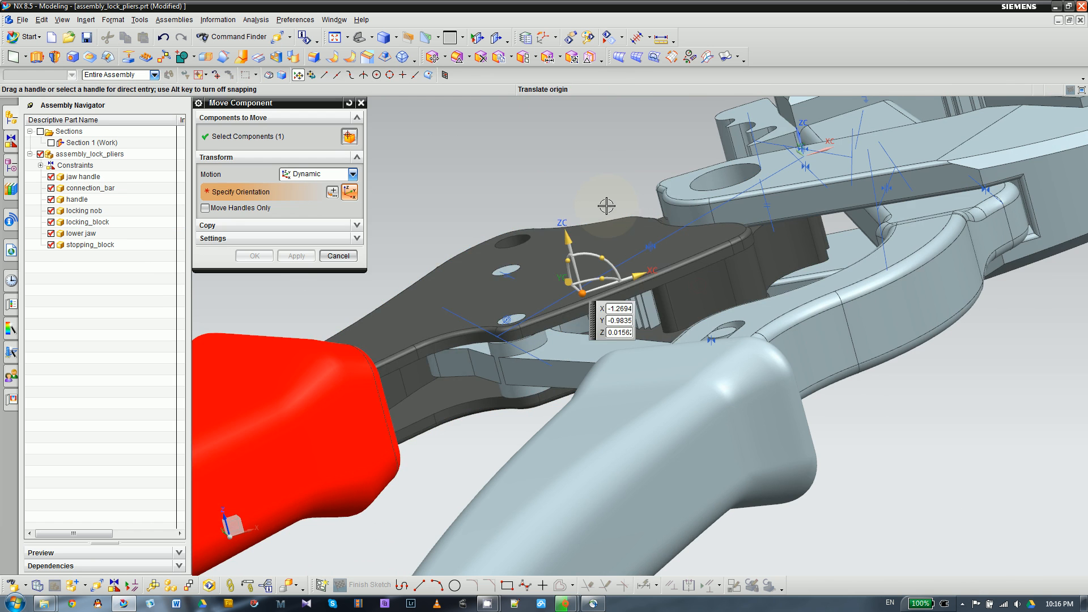
pyautogui.moveTo(567, 234); pyautogui.dragTo(520, 145)
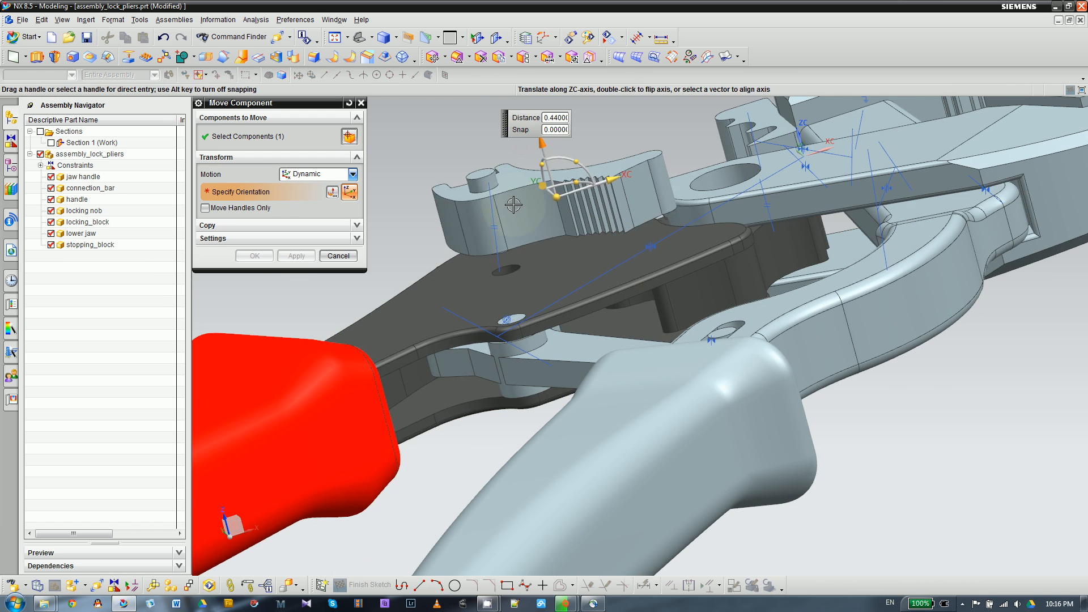
pyautogui.scroll(-4, 513, 205)
pyautogui.moveTo(473, 231); pyautogui.dragTo(558, 297, button='middle')
pyautogui.scroll(-4, 558, 298)
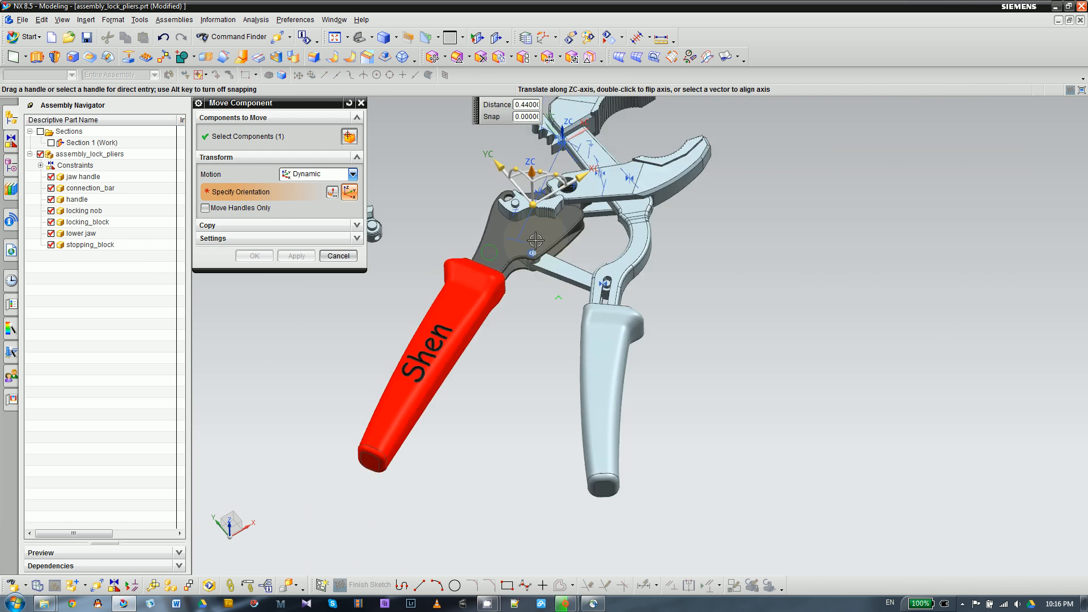
pyautogui.scroll(5, 535, 241)
pyautogui.scroll(-1, 549, 223)
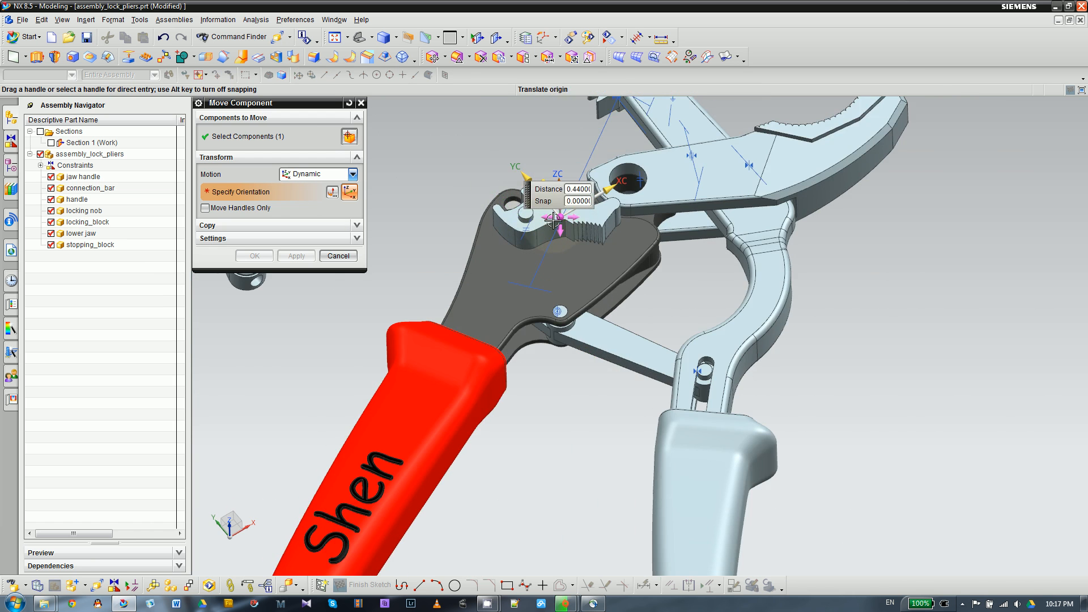
pyautogui.scroll(3, 530, 221)
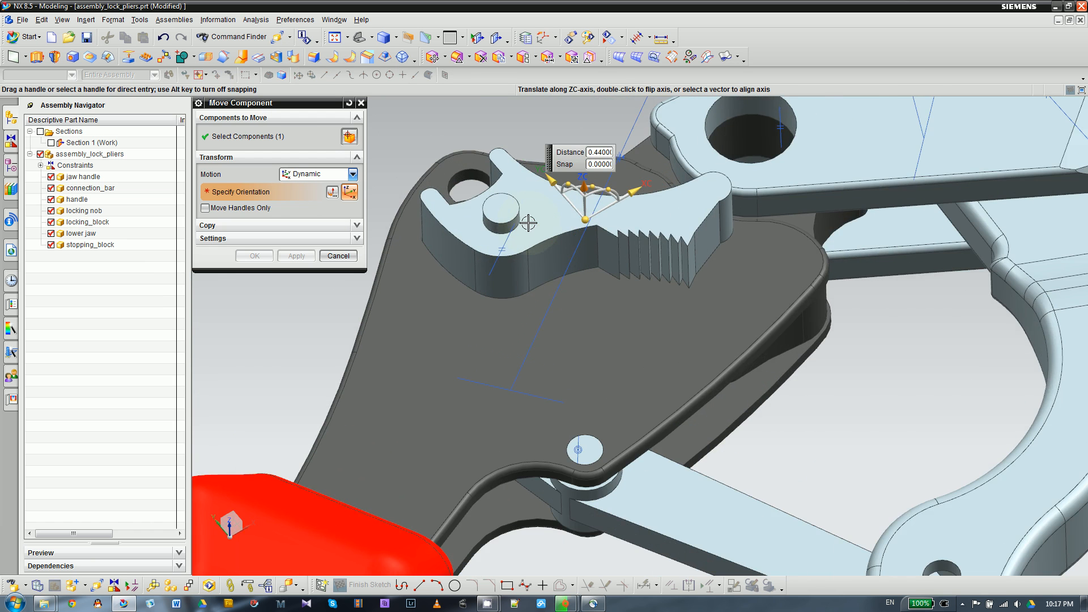
pyautogui.scroll(-3, 525, 218)
pyautogui.scroll(3, 498, 201)
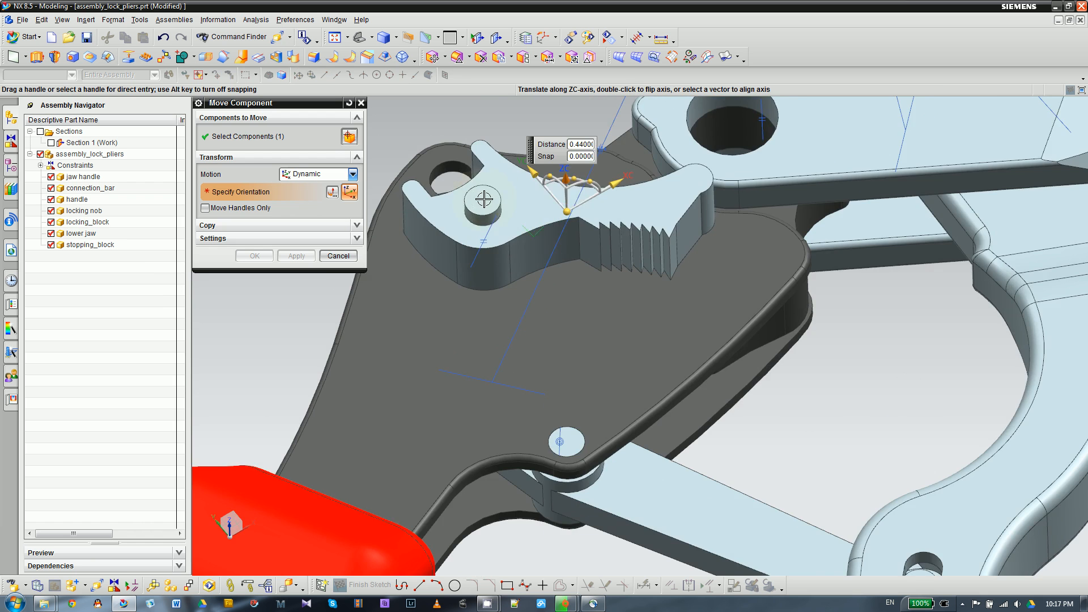
pyautogui.scroll(-2, 484, 199)
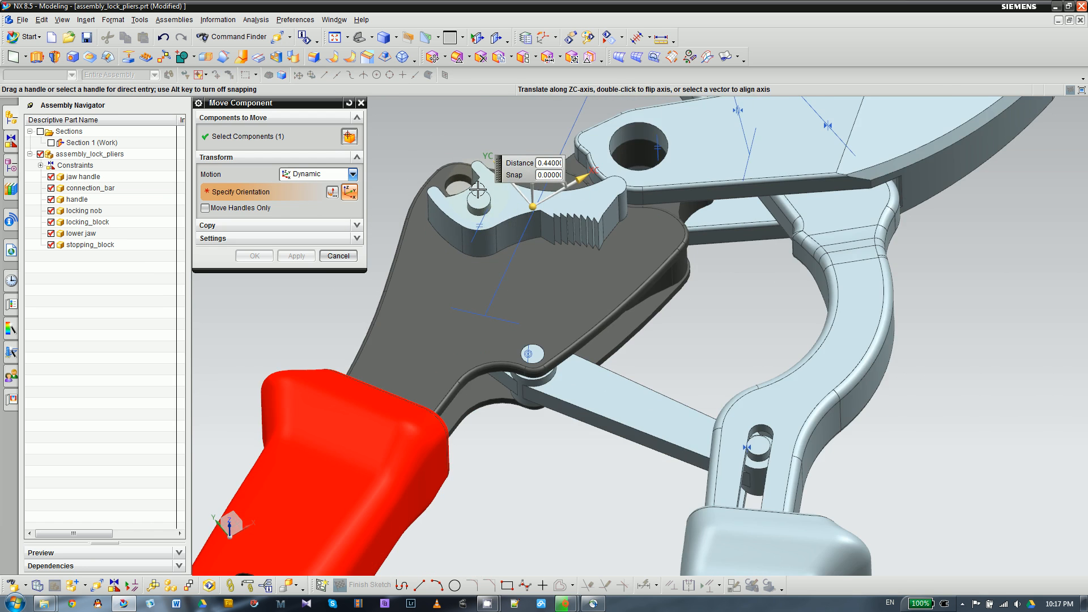
pyautogui.scroll(-2, 478, 191)
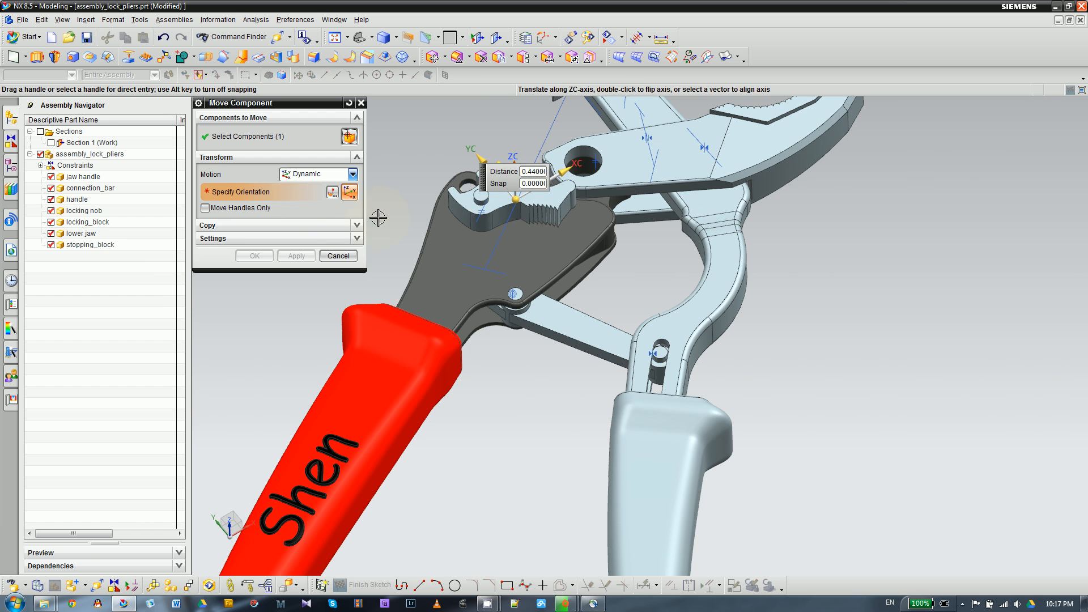
pyautogui.click(339, 255)
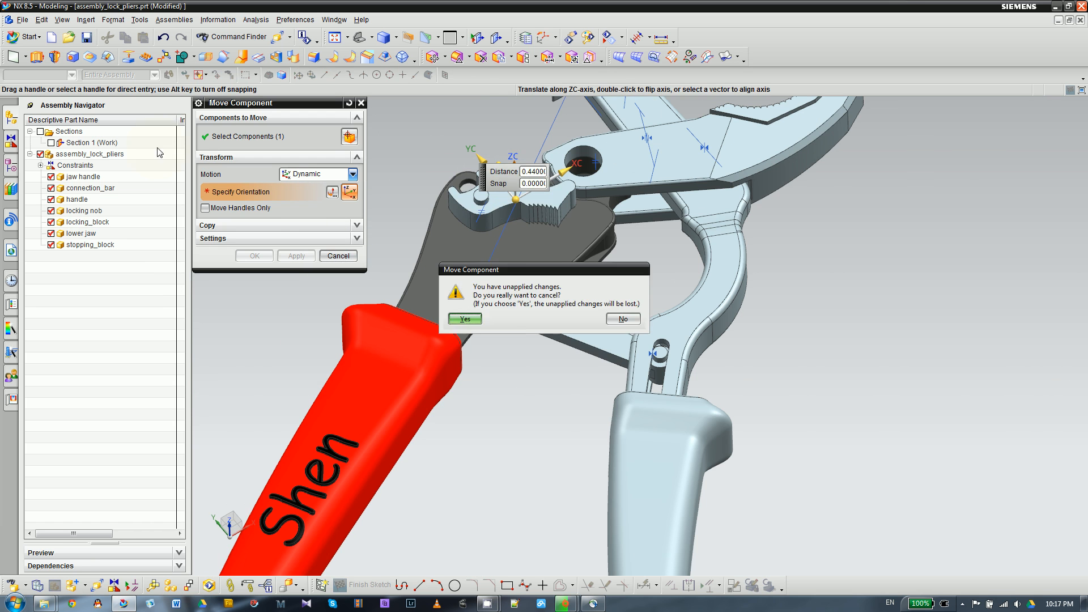
pyautogui.click(465, 319)
# - Undo the locking block's Fit constraint and add a Concentric constraint between its pin's top edge and the handle plate's middle hole edge
pyautogui.click(164, 38)
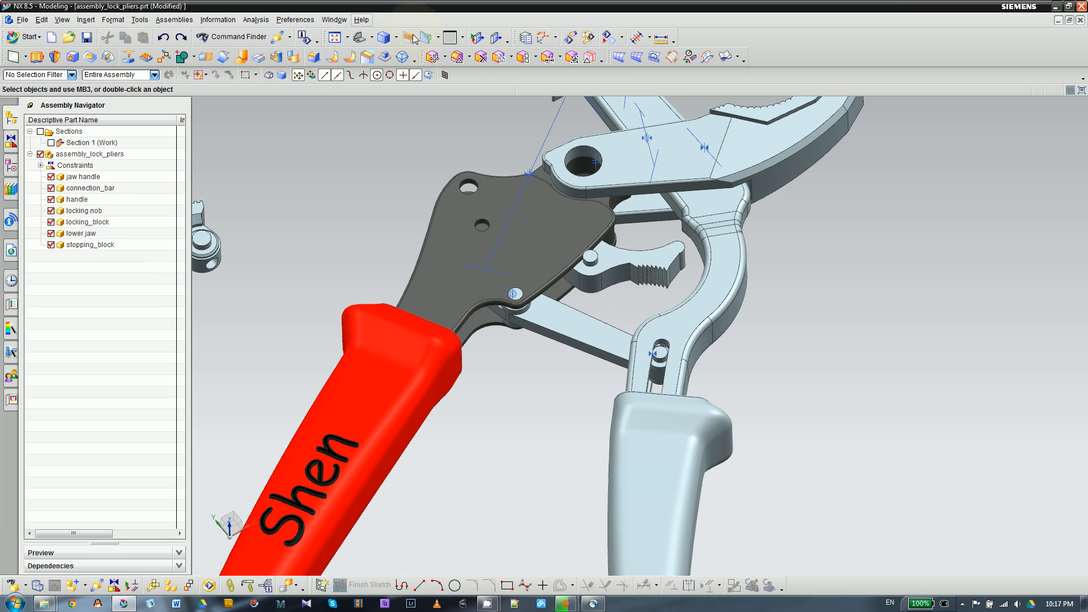
pyautogui.click(115, 576)
pyautogui.click(352, 135)
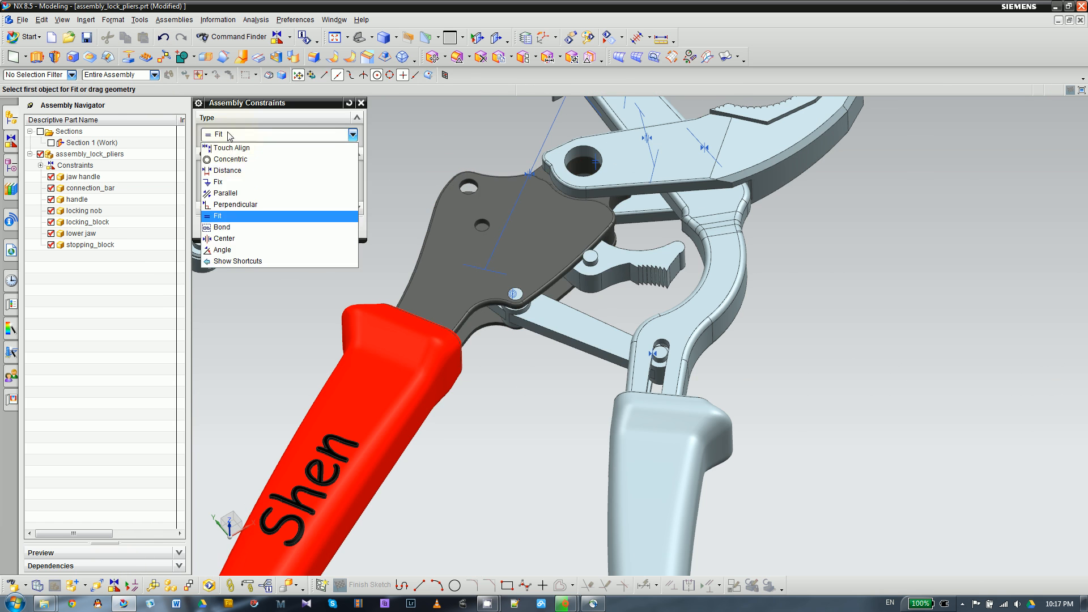
pyautogui.click(238, 161)
pyautogui.click(575, 245)
pyautogui.scroll(3, 575, 245)
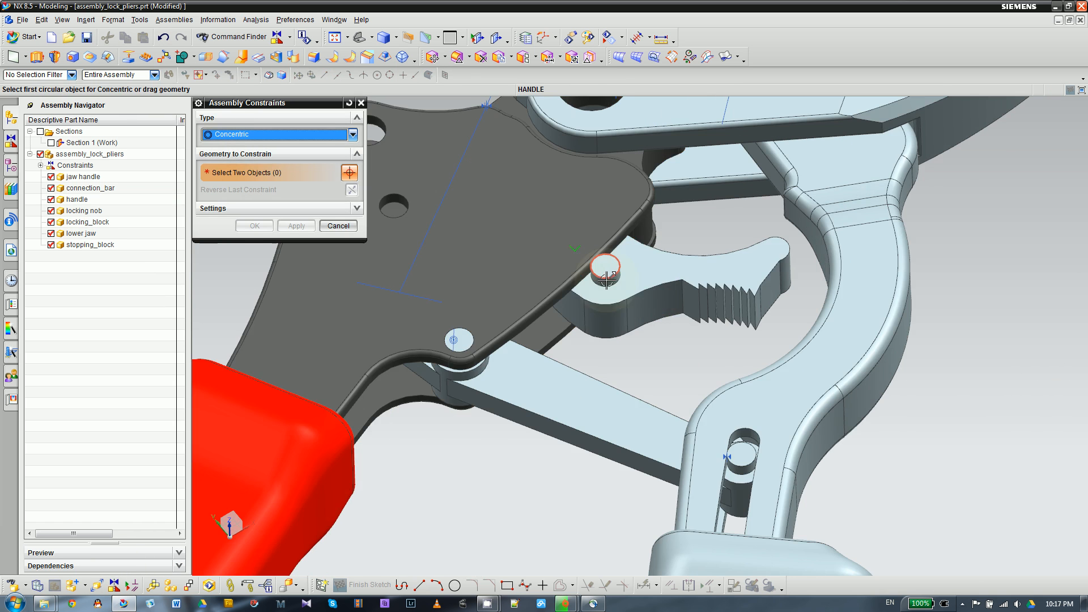
pyautogui.scroll(-1, 423, 238)
pyautogui.scroll(4, 391, 222)
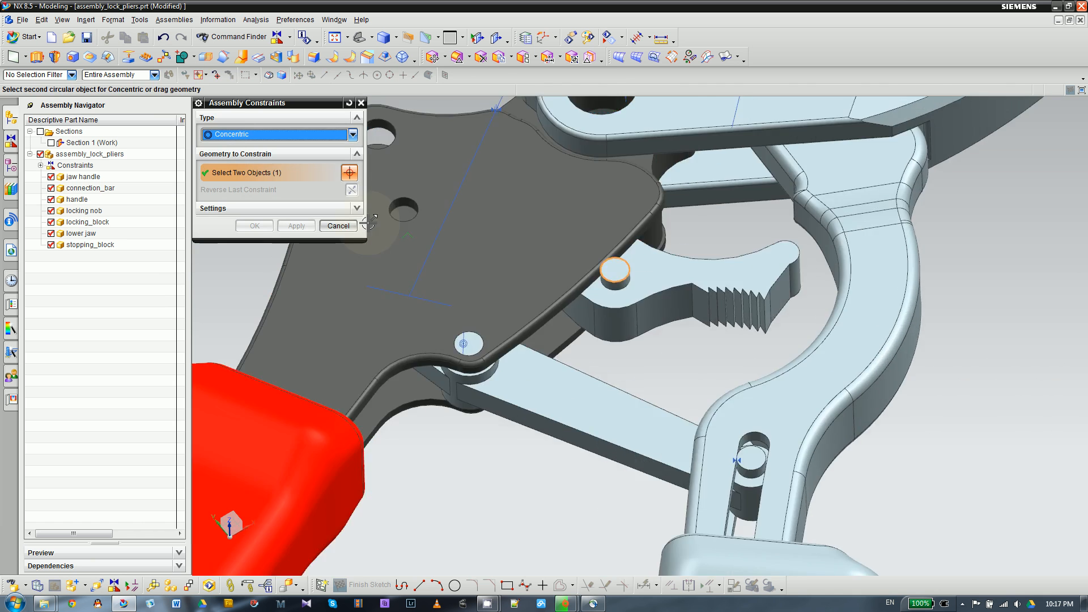
pyautogui.click(429, 214)
pyautogui.scroll(-2, 491, 250)
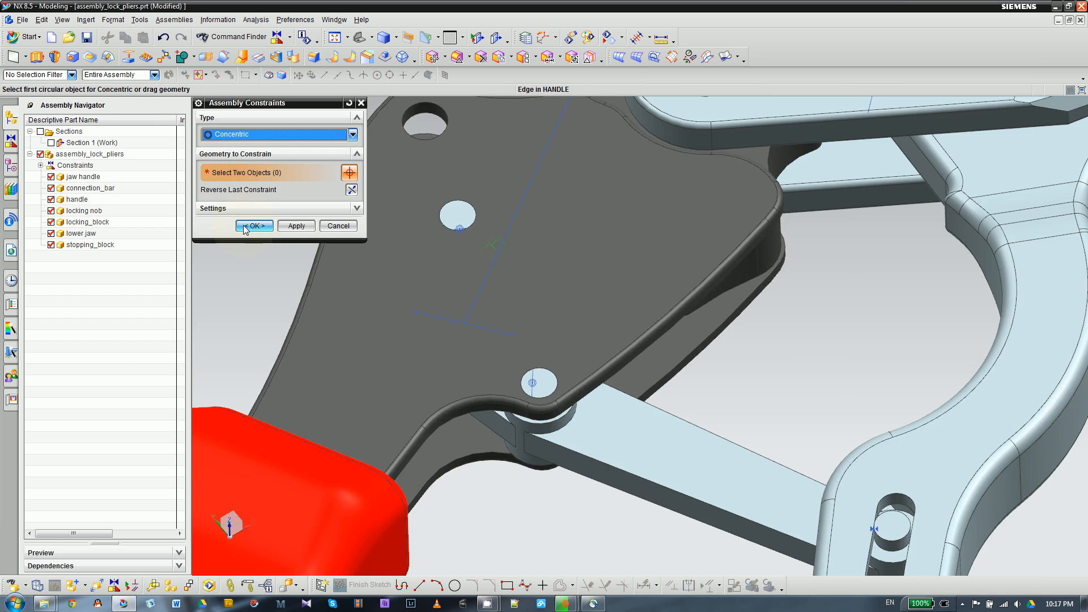
pyautogui.click(255, 225)
# - Add a Concentric constraint between the top edge of the locking nob's pin and the upper corner hole edge in the handle plate
pyautogui.scroll(-2, 329, 214)
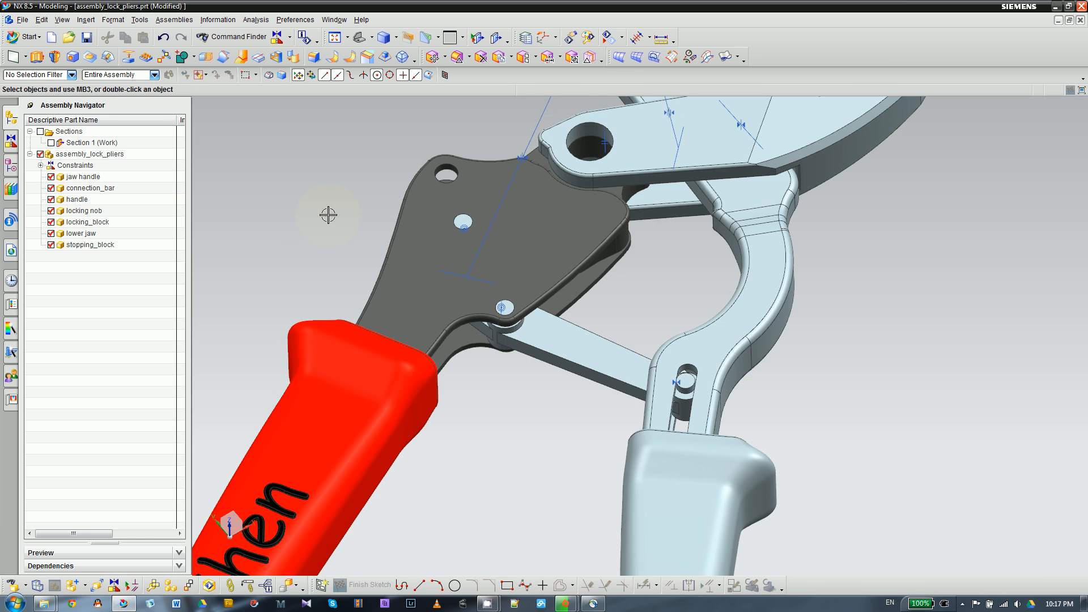
pyautogui.scroll(-3, 620, 243)
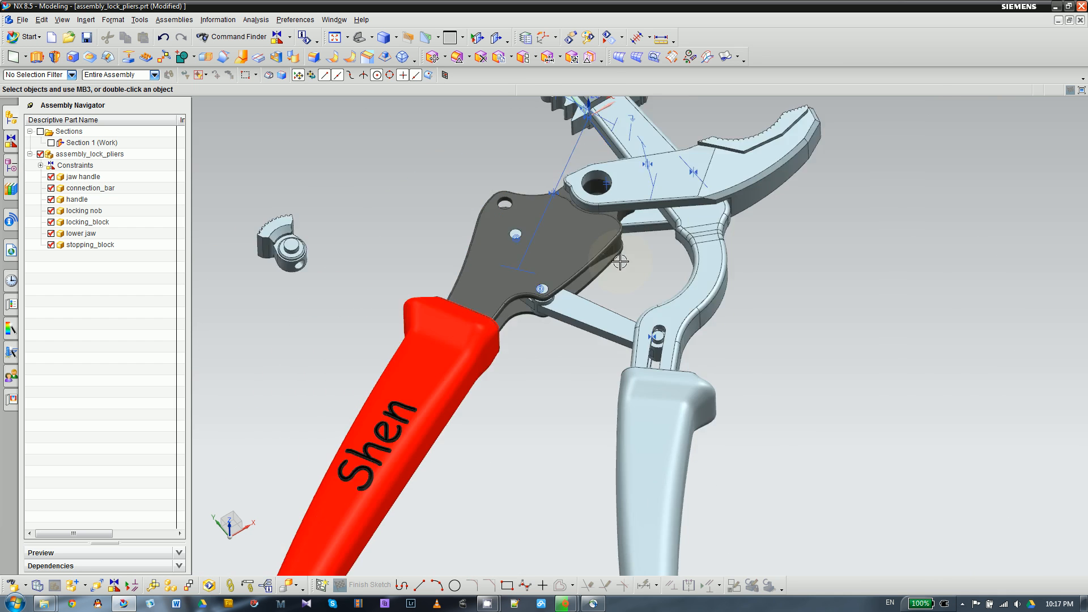
pyautogui.scroll(4, 288, 251)
pyautogui.scroll(-3, 288, 251)
pyautogui.scroll(4, 294, 235)
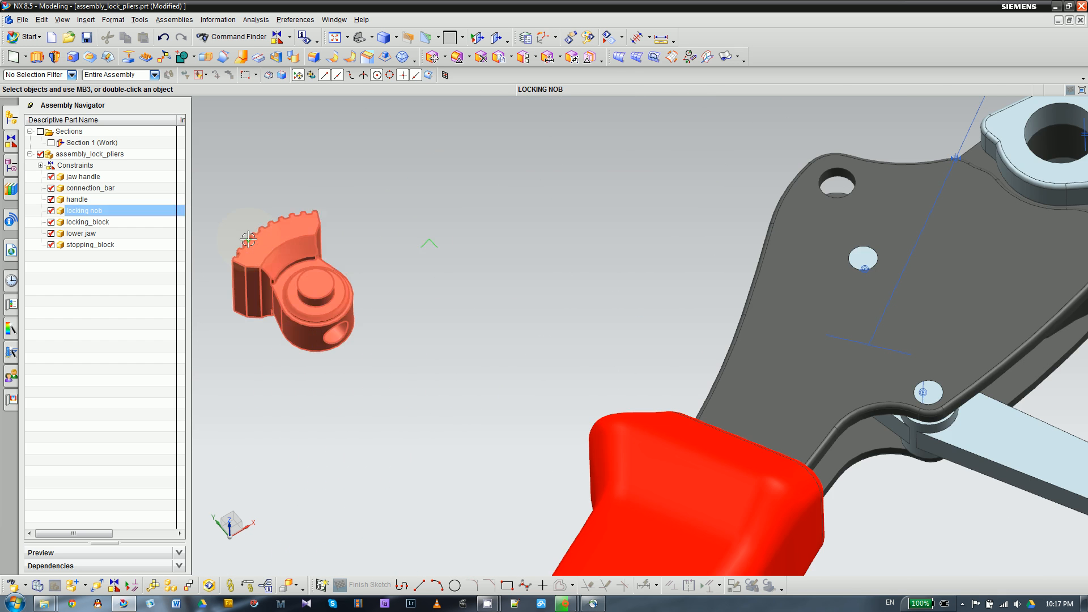
pyautogui.click(114, 585)
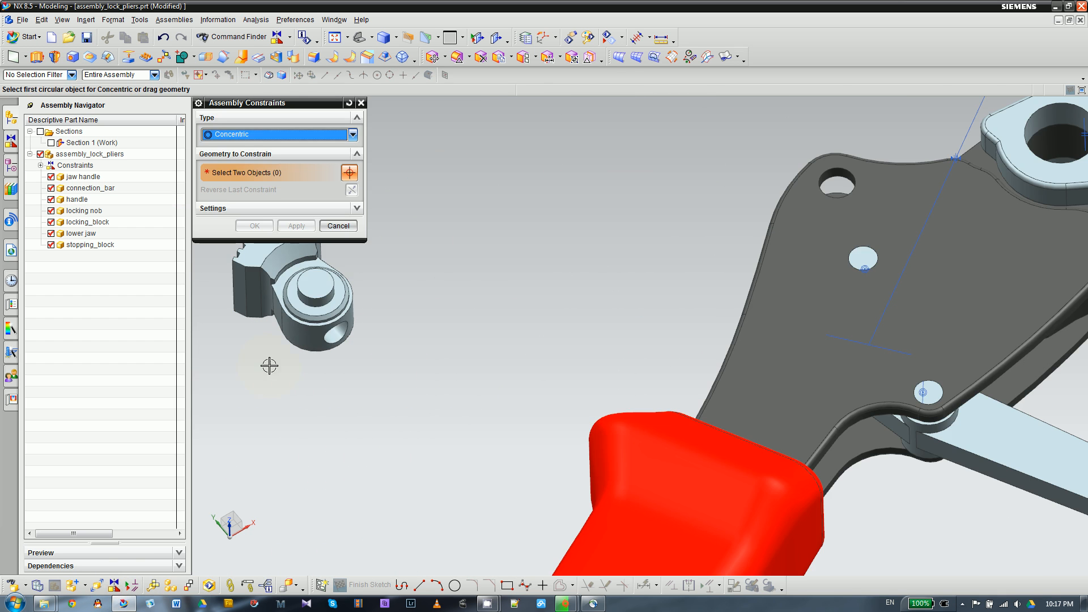
pyautogui.click(306, 307)
pyautogui.scroll(-2, 383, 281)
pyautogui.scroll(3, 652, 241)
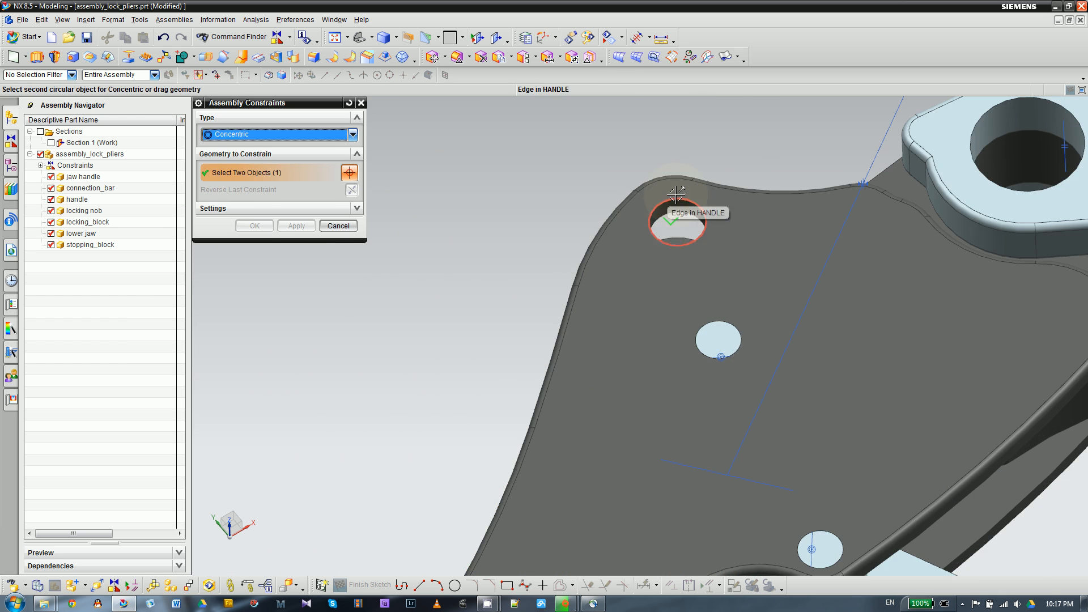
pyautogui.click(677, 196)
pyautogui.click(254, 226)
pyautogui.scroll(-5, 423, 209)
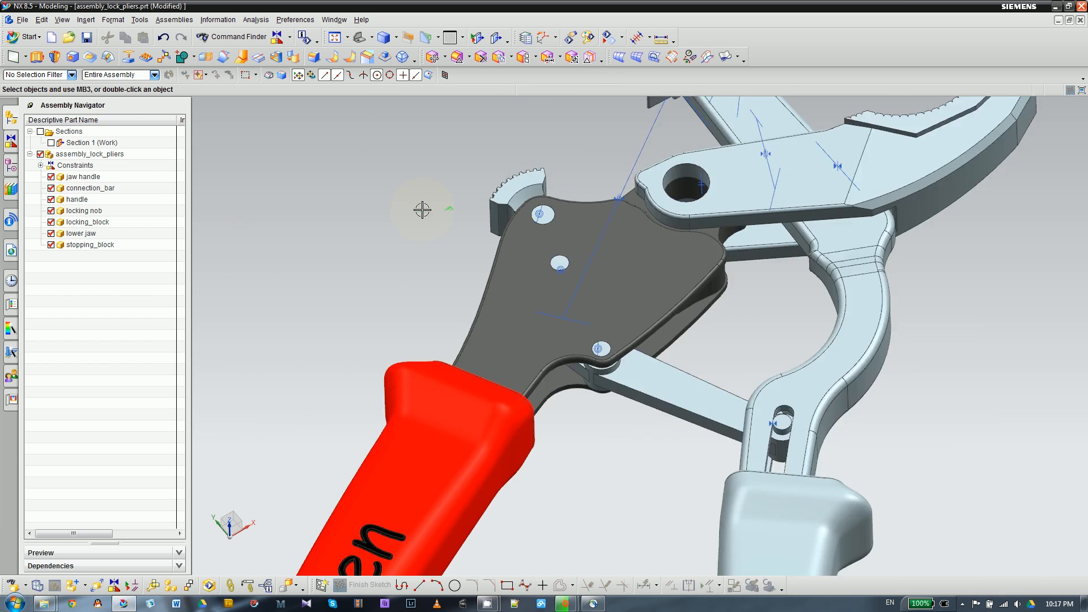
# - Activate the Section 1 view to cut through the pliers assembly and expose the parts inside the handle
pyautogui.scroll(5, 496, 182)
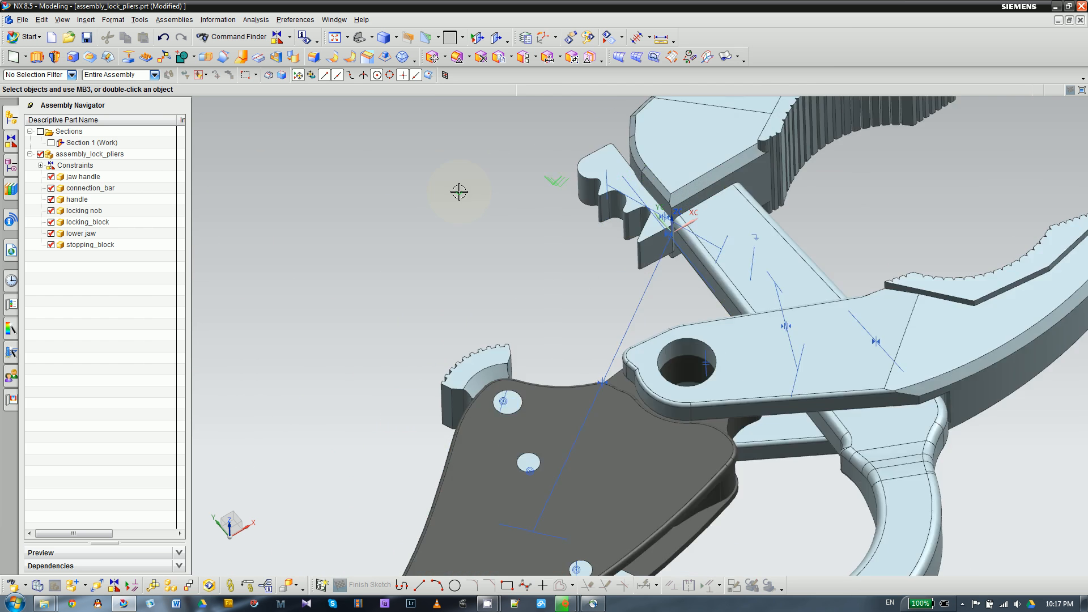
pyautogui.scroll(-3, 491, 199)
pyautogui.scroll(2, 503, 406)
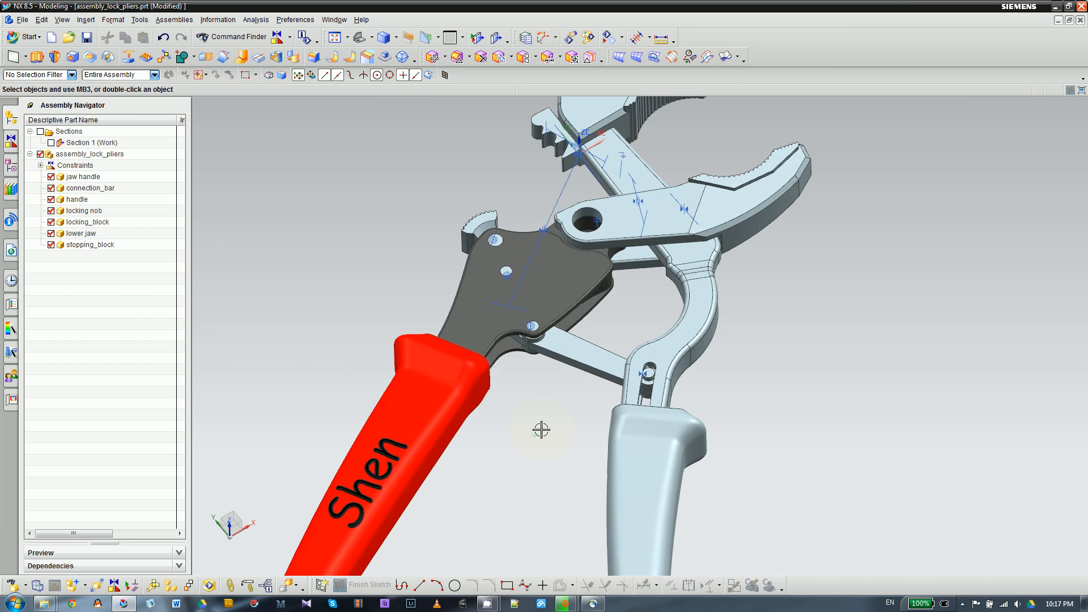
pyautogui.doubleClick(92, 142)
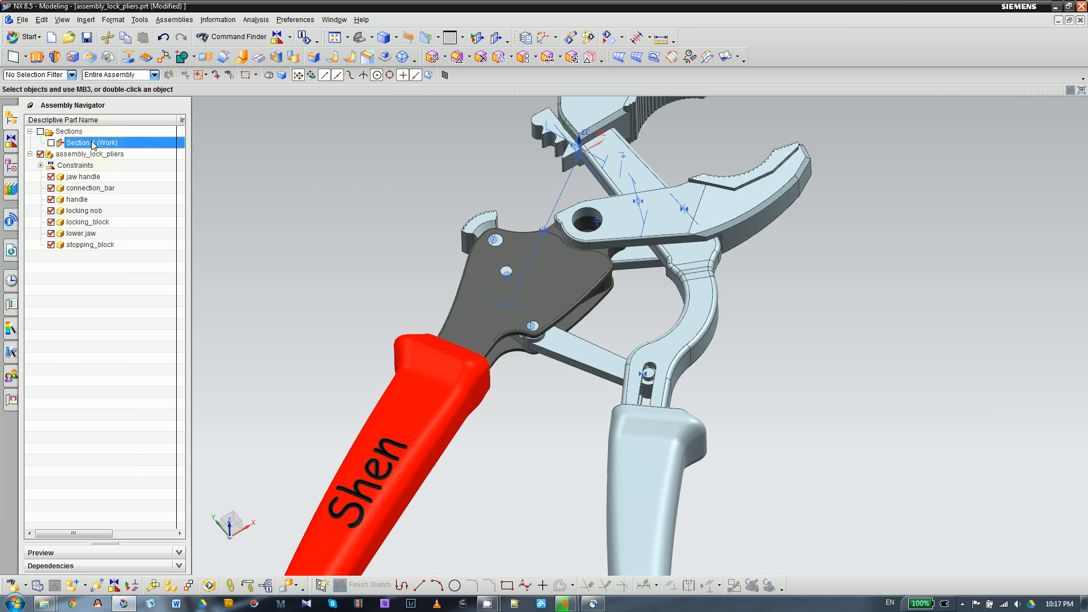
pyautogui.scroll(-2, 424, 313)
pyautogui.scroll(3, 466, 296)
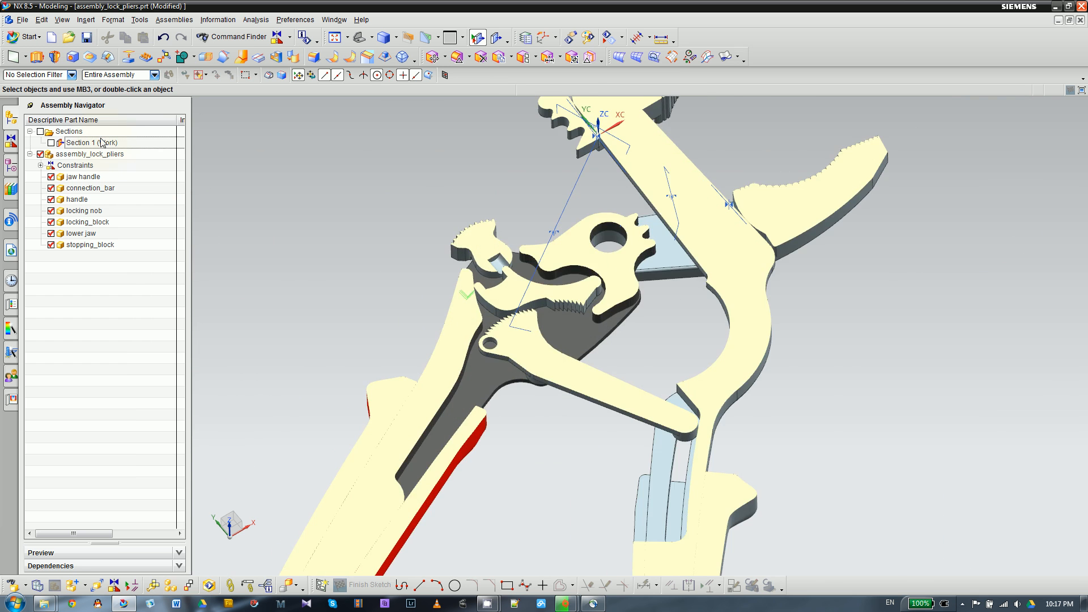
# - Examine the sectioned mechanism, especially the locking block's teeth and how its rounded end sits against the handle's curved inner wall
pyautogui.moveTo(327, 265); pyautogui.dragTo(348, 297, button='middle')
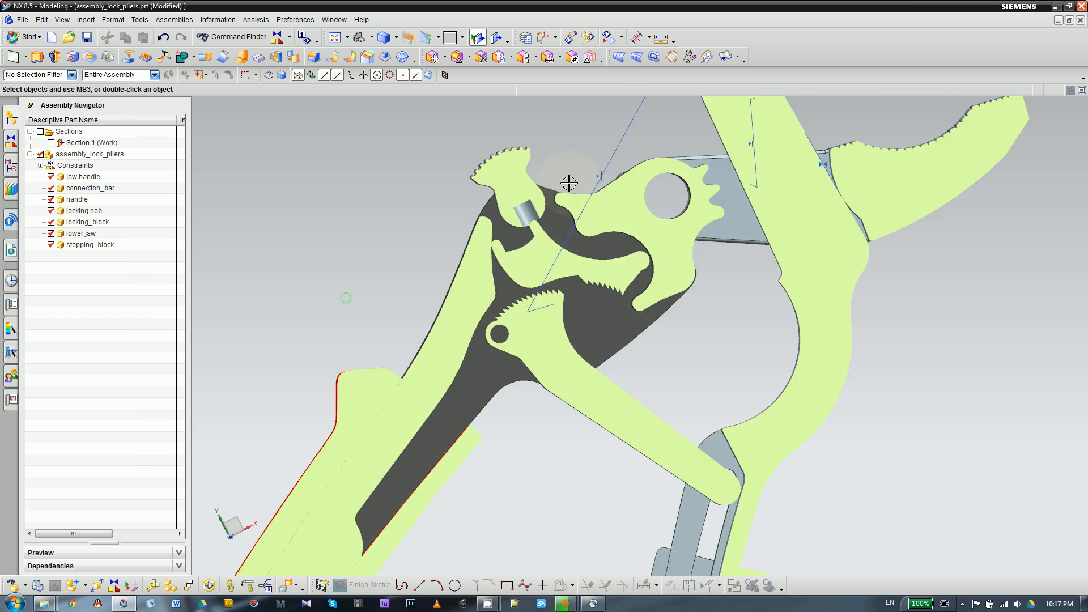
pyautogui.moveTo(447, 219); pyautogui.dragTo(547, 206, button='middle')
pyautogui.scroll(2, 549, 289)
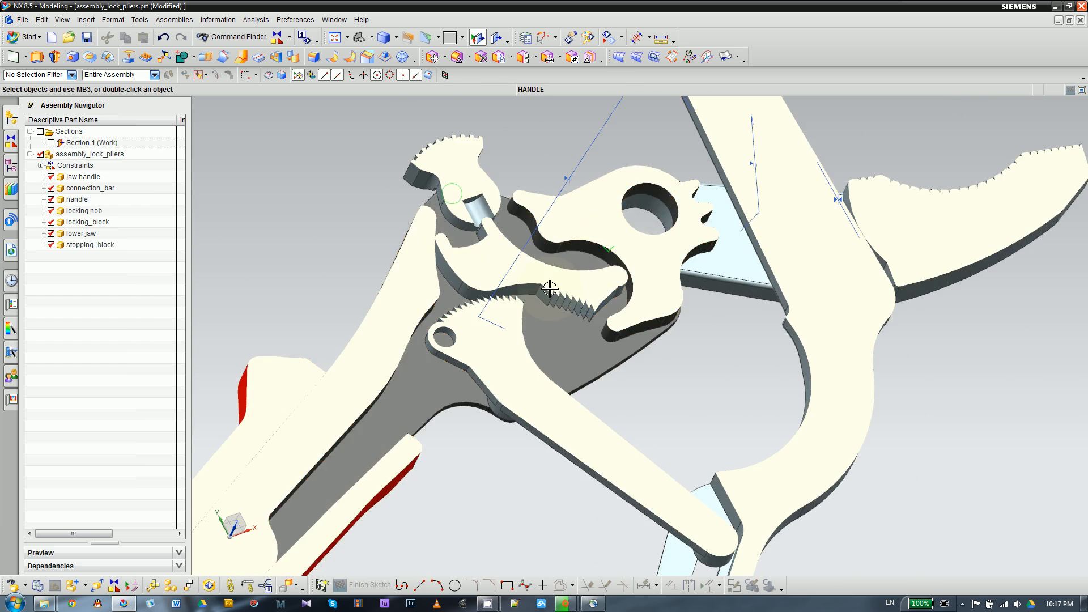
pyautogui.scroll(1, 456, 245)
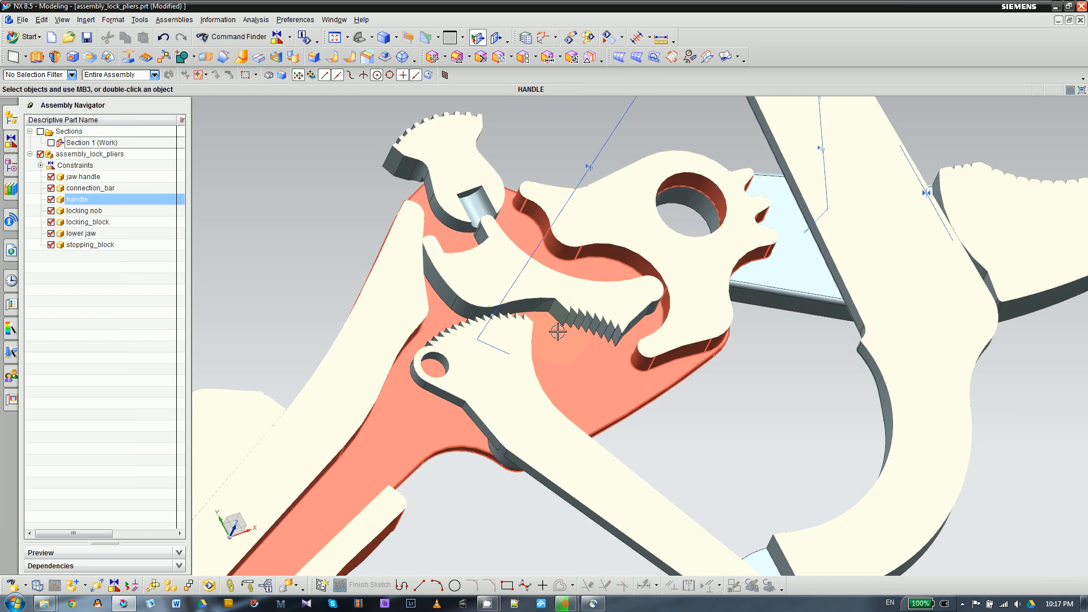
pyautogui.scroll(3, 582, 294)
pyautogui.scroll(-3, 598, 284)
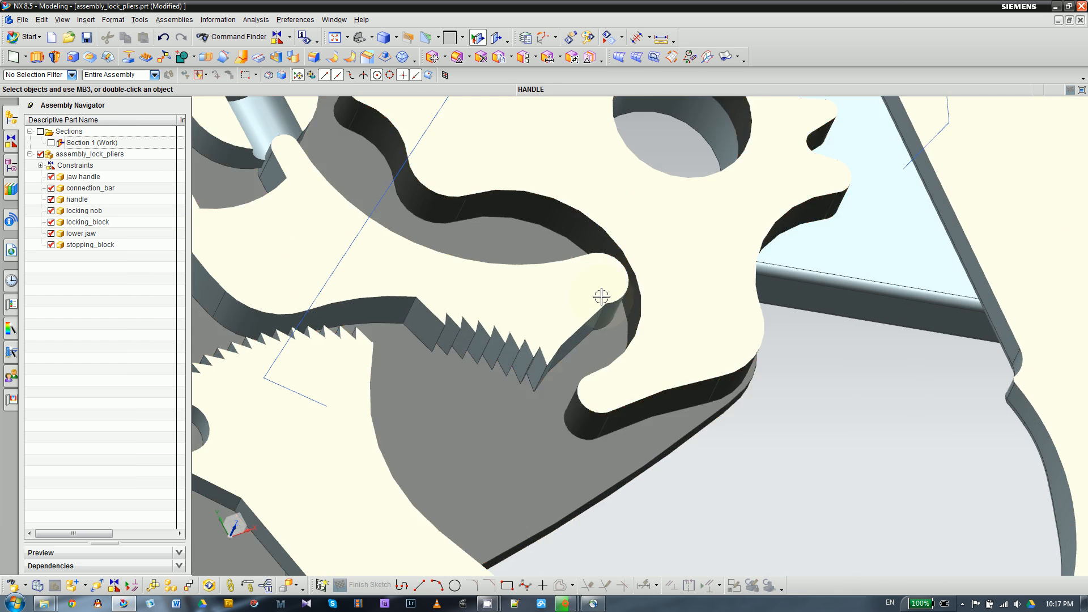
pyautogui.scroll(2, 658, 342)
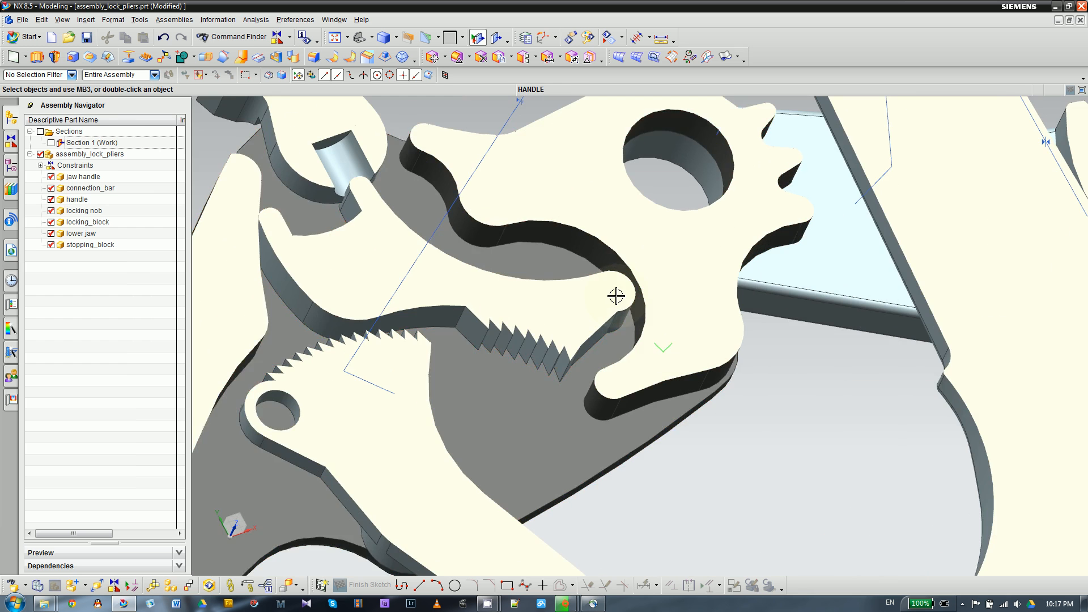
pyautogui.scroll(1, 601, 303)
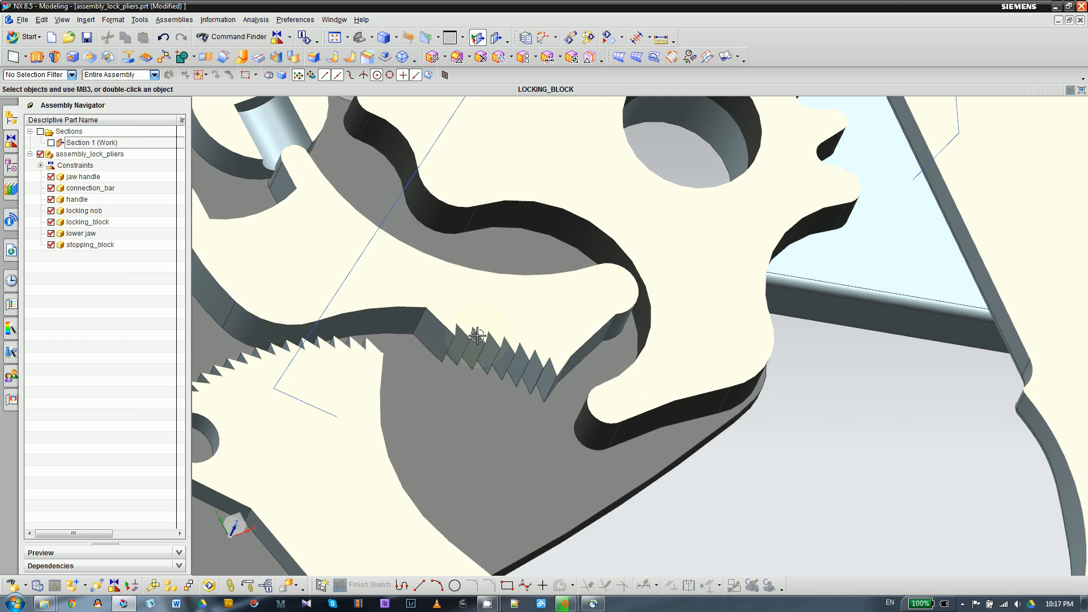
pyautogui.scroll(-2, 570, 323)
pyautogui.scroll(2, 570, 323)
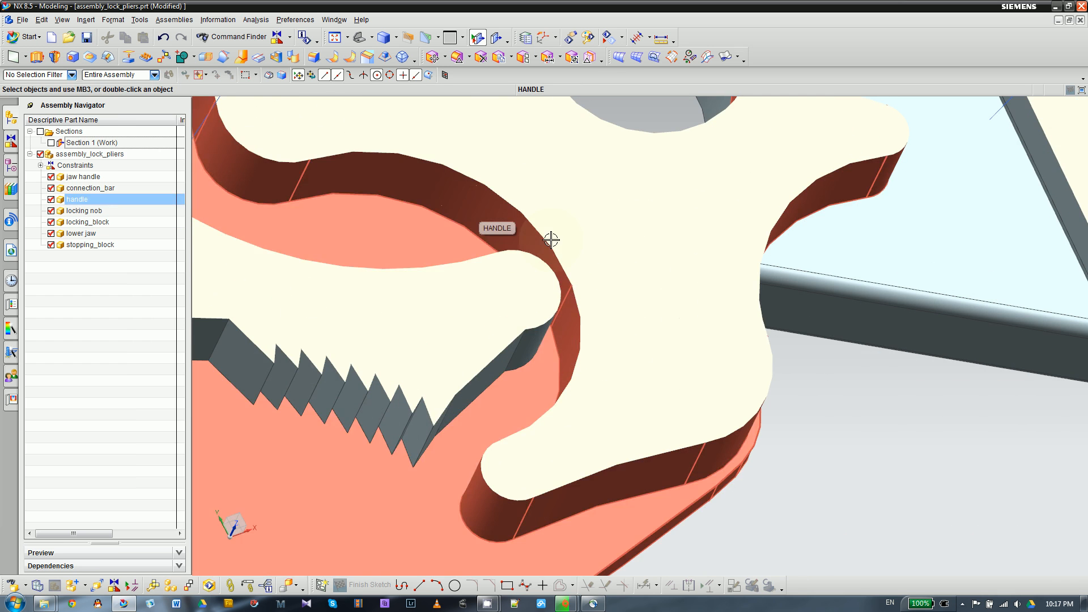
pyautogui.scroll(-1, 578, 283)
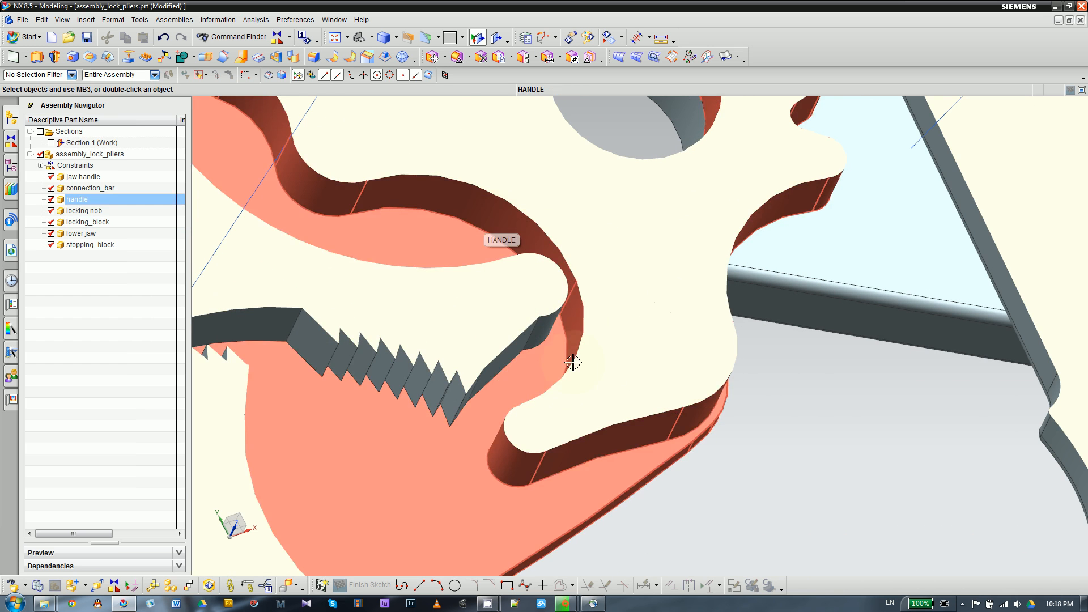
pyautogui.scroll(2, 541, 367)
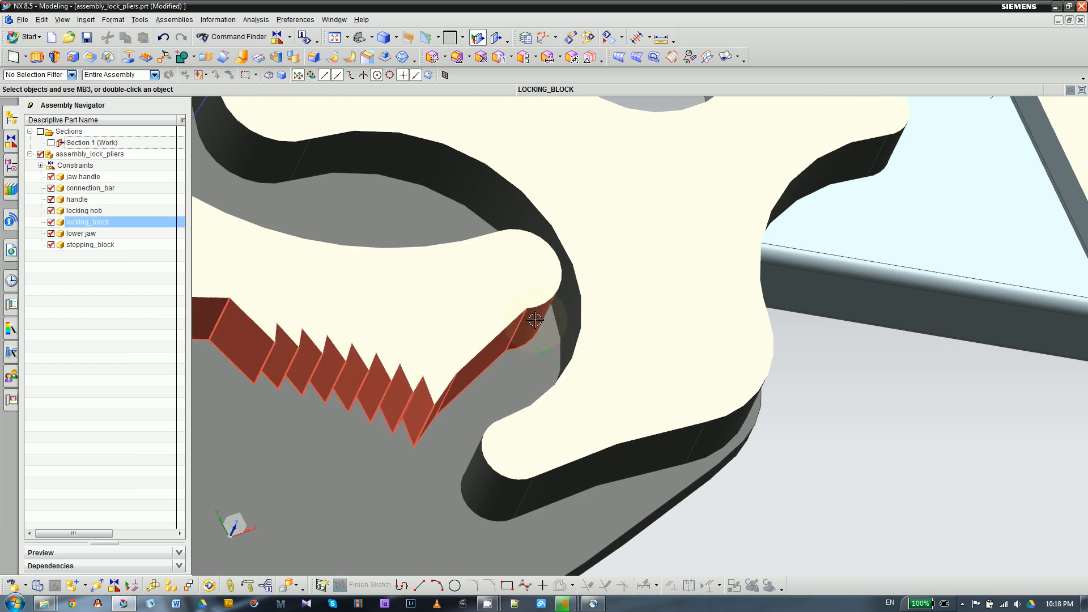
# - Try to add a Touch Align constraint between the locking block's rounded end face and the handle's curved inner wall
pyautogui.scroll(-2, 620, 286)
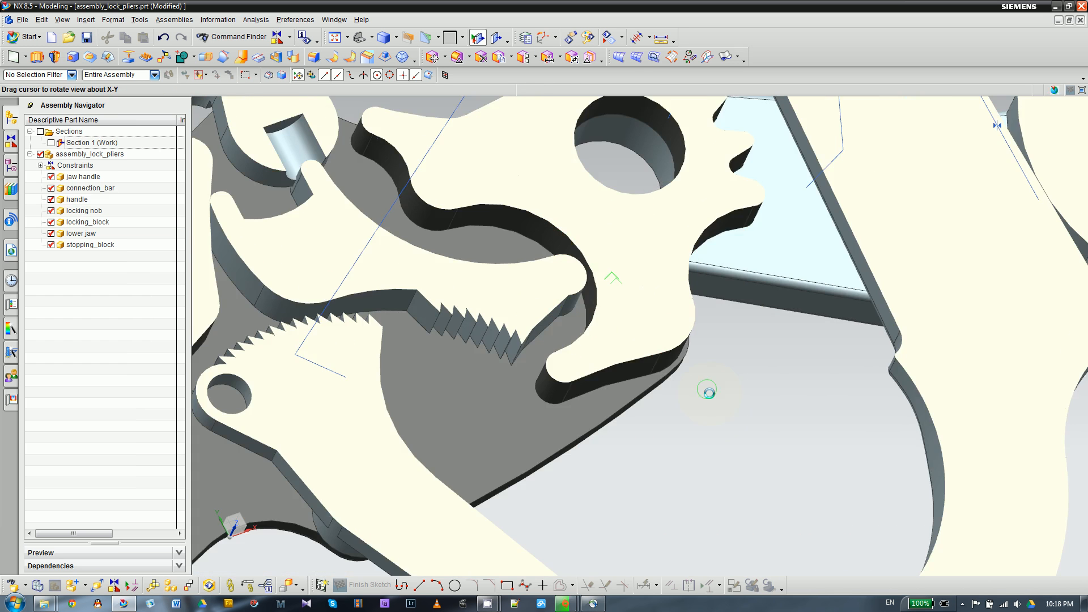
pyautogui.moveTo(709, 393); pyautogui.dragTo(726, 419, button='middle')
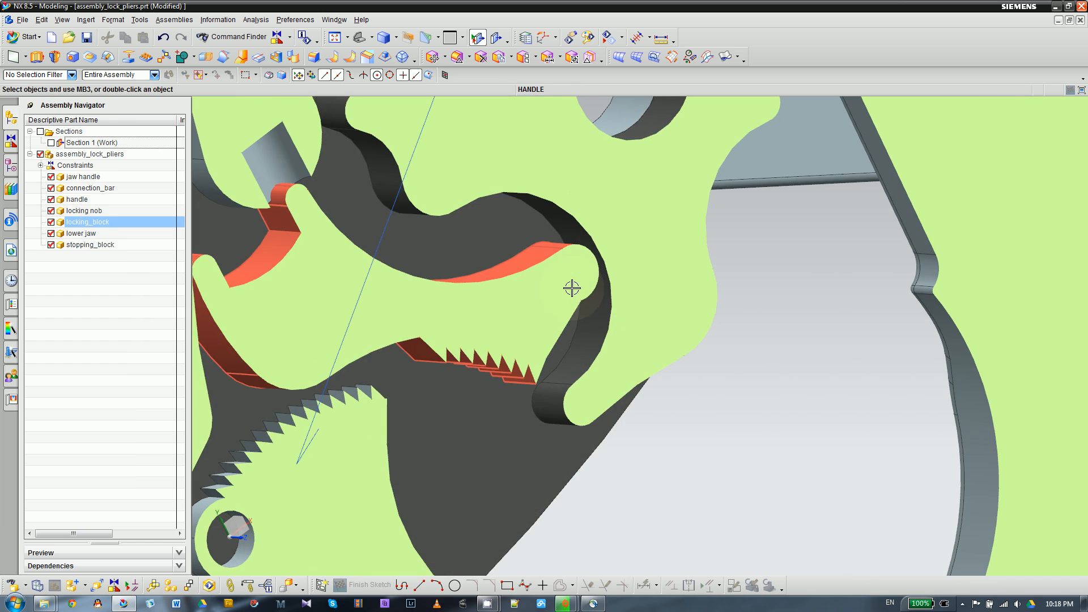
pyautogui.moveTo(671, 326); pyautogui.dragTo(638, 295, button='middle')
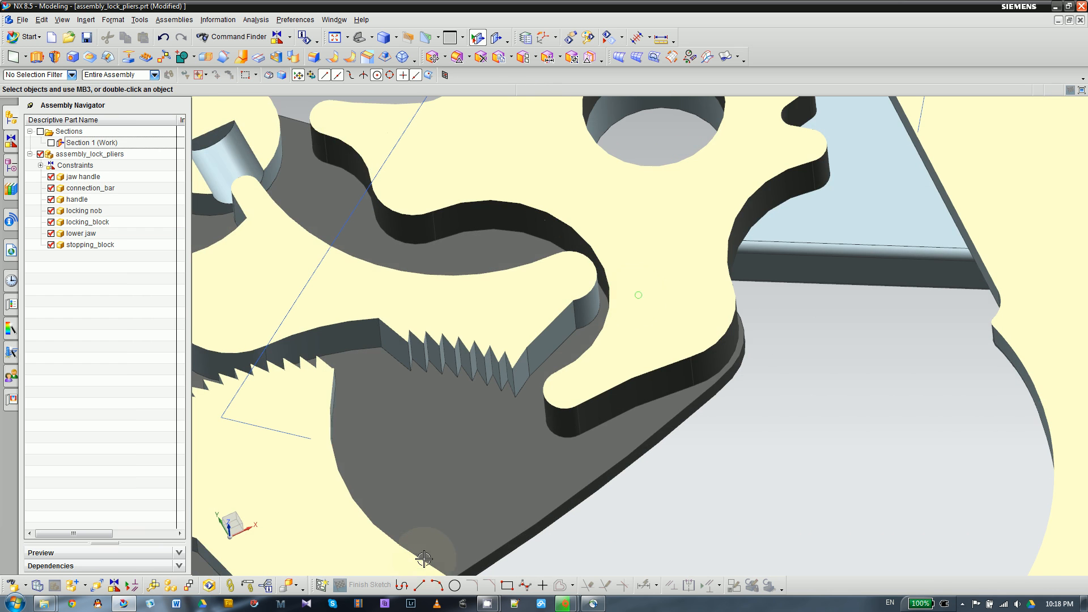
pyautogui.click(115, 586)
pyautogui.click(241, 142)
pyautogui.click(242, 148)
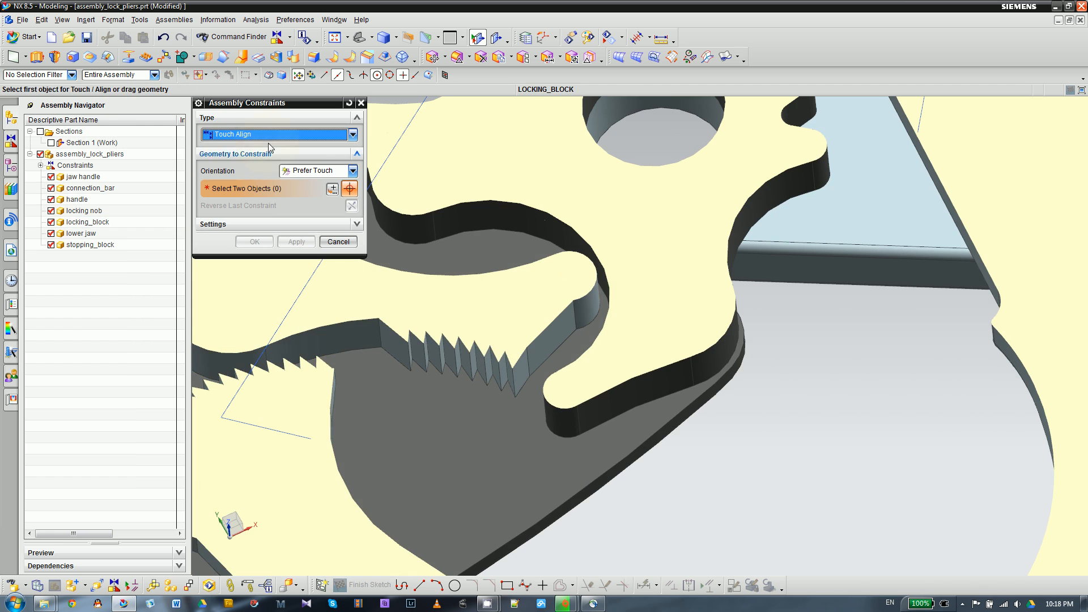
pyautogui.scroll(3, 581, 273)
pyautogui.click(581, 273)
pyautogui.scroll(-3, 701, 285)
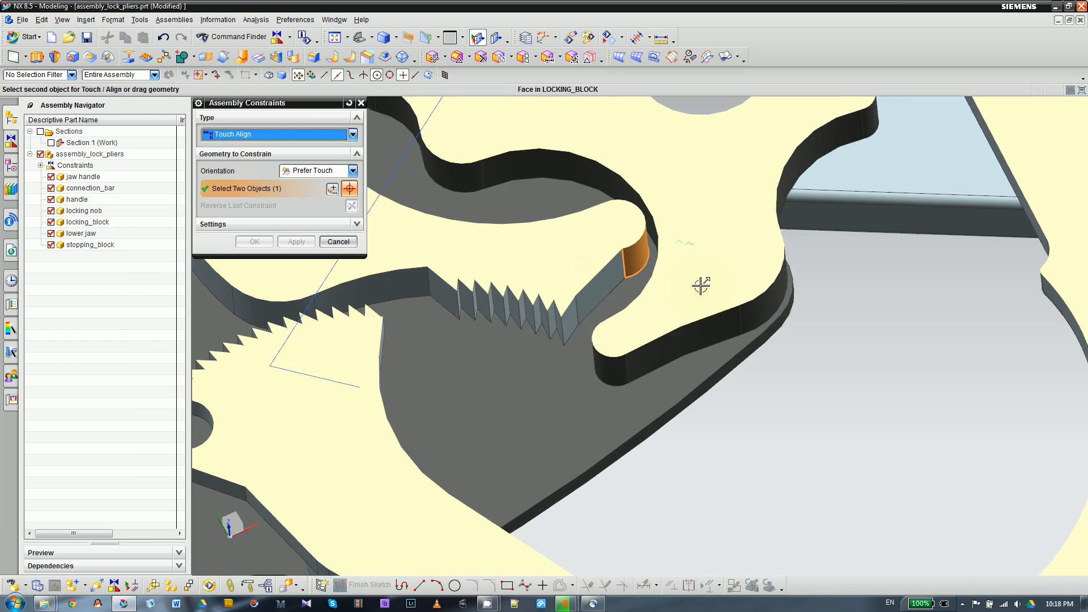
pyautogui.moveTo(849, 387); pyautogui.dragTo(865, 420, button='middle')
pyautogui.click(605, 311)
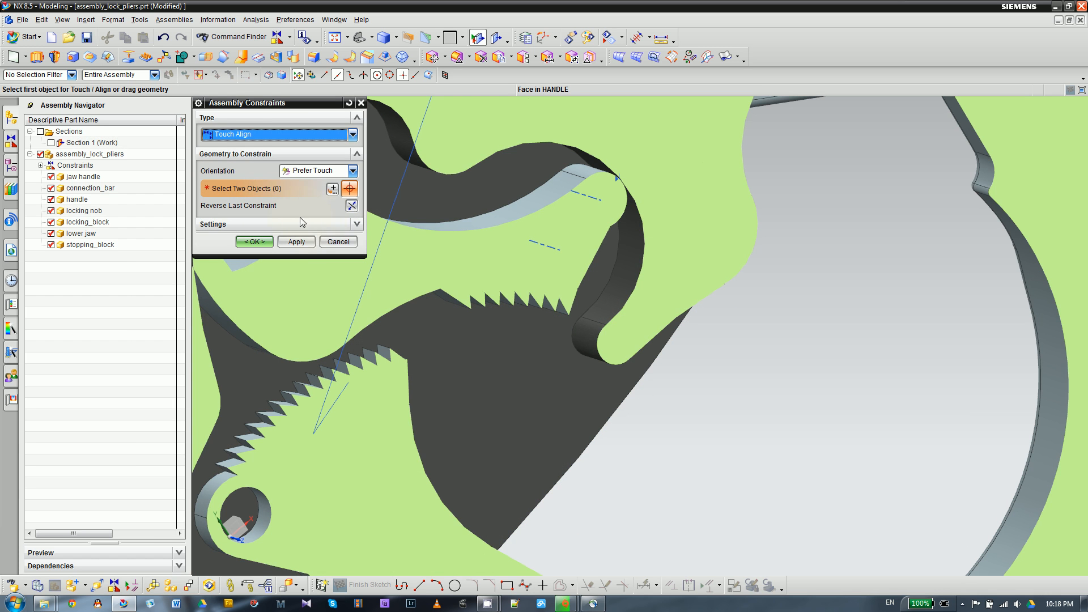
# - Try reversing the new Touch Align constraint several times, and discard the unapplied constraint changes
pyautogui.click(315, 226)
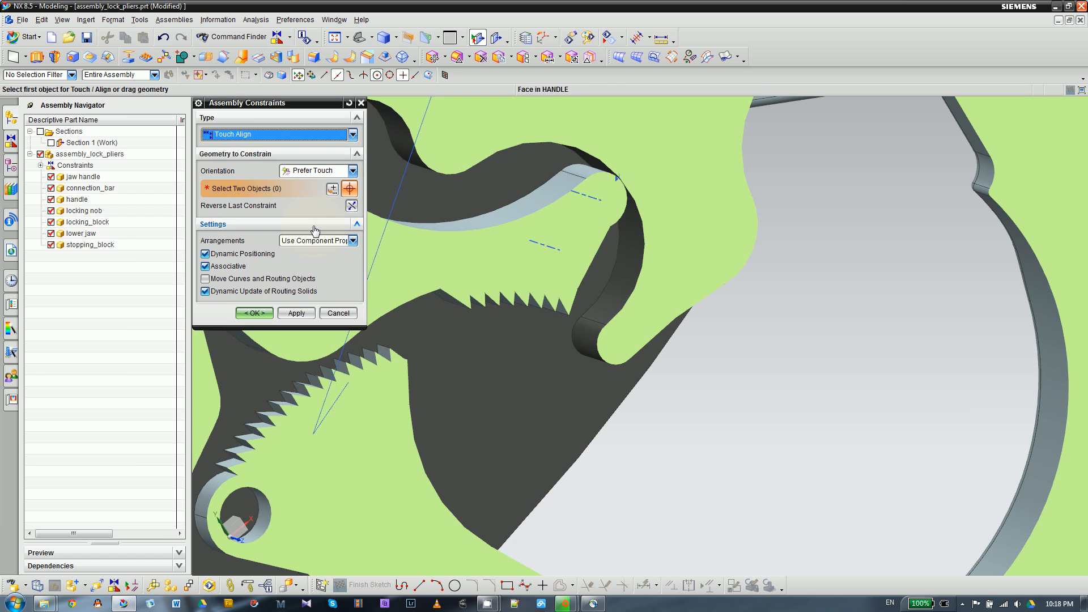
pyautogui.click(352, 205)
pyautogui.click(351, 205)
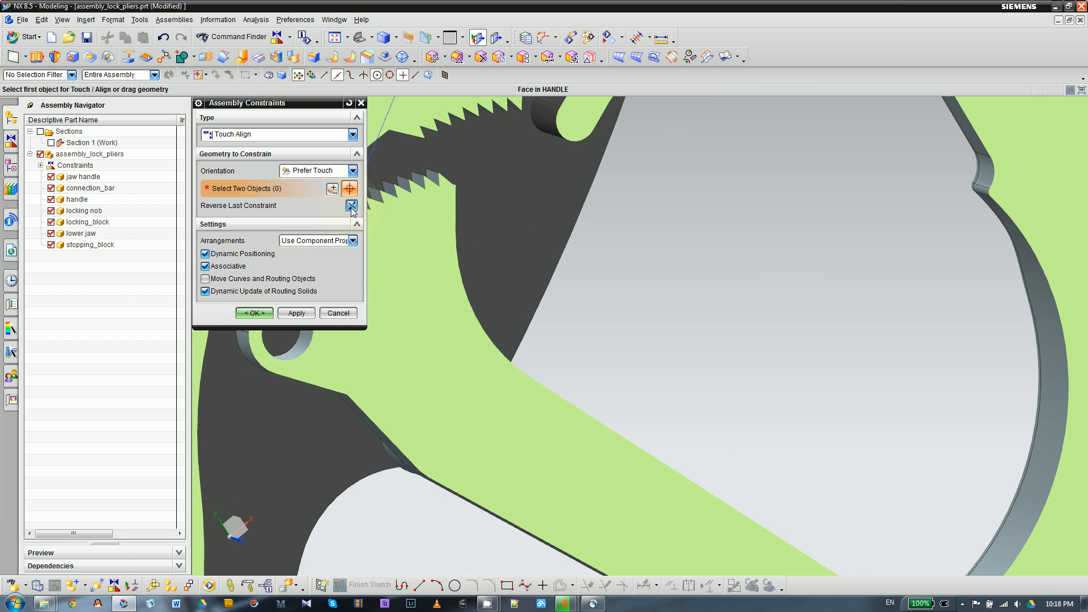
pyautogui.scroll(5, 588, 295)
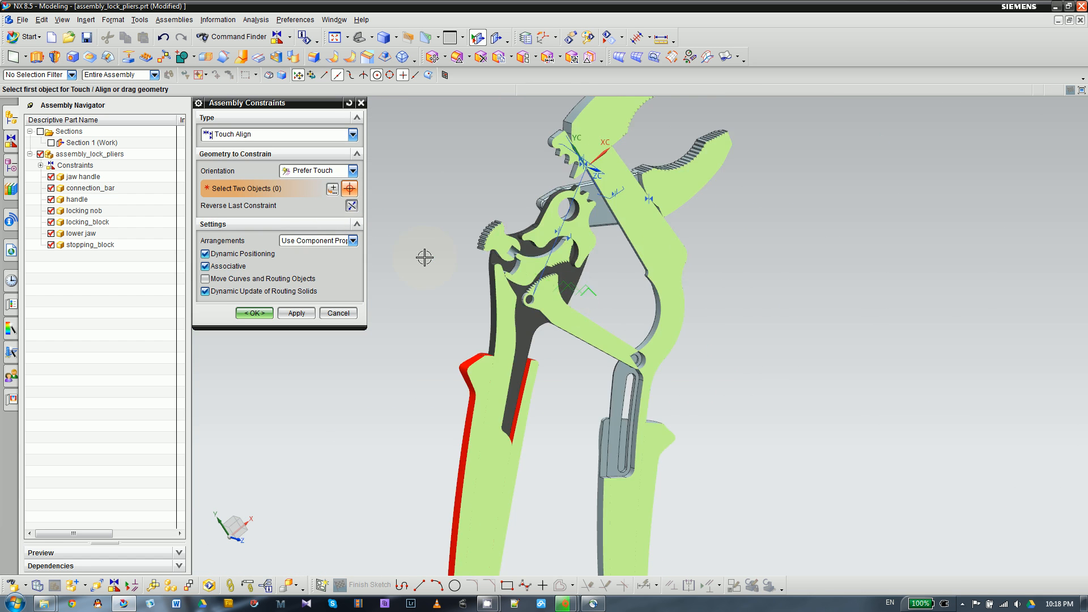
pyautogui.scroll(-2, 424, 257)
pyautogui.click(351, 205)
pyautogui.click(352, 206)
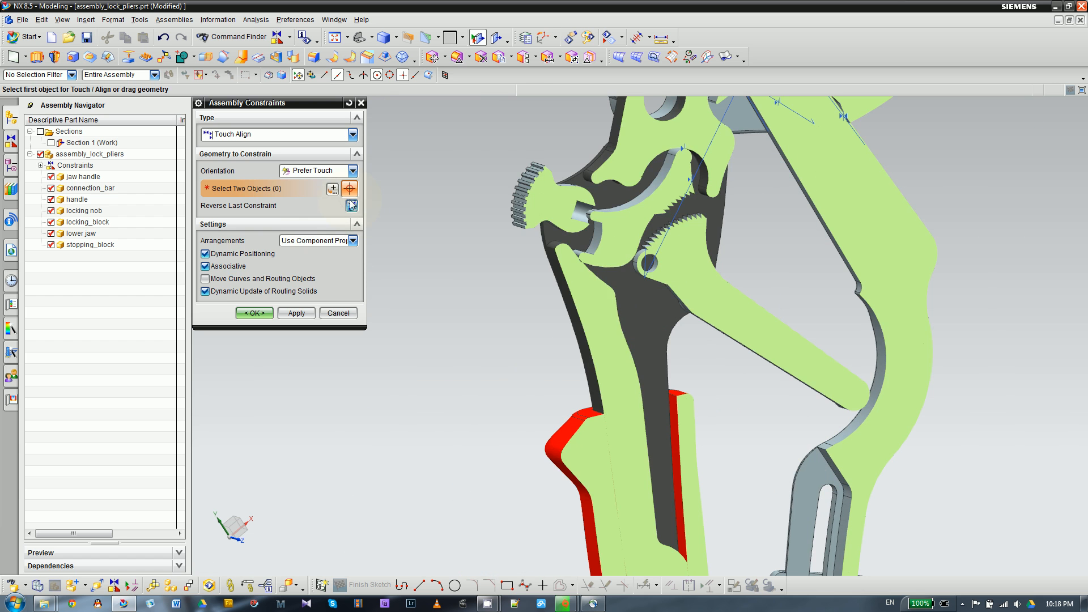
pyautogui.click(337, 313)
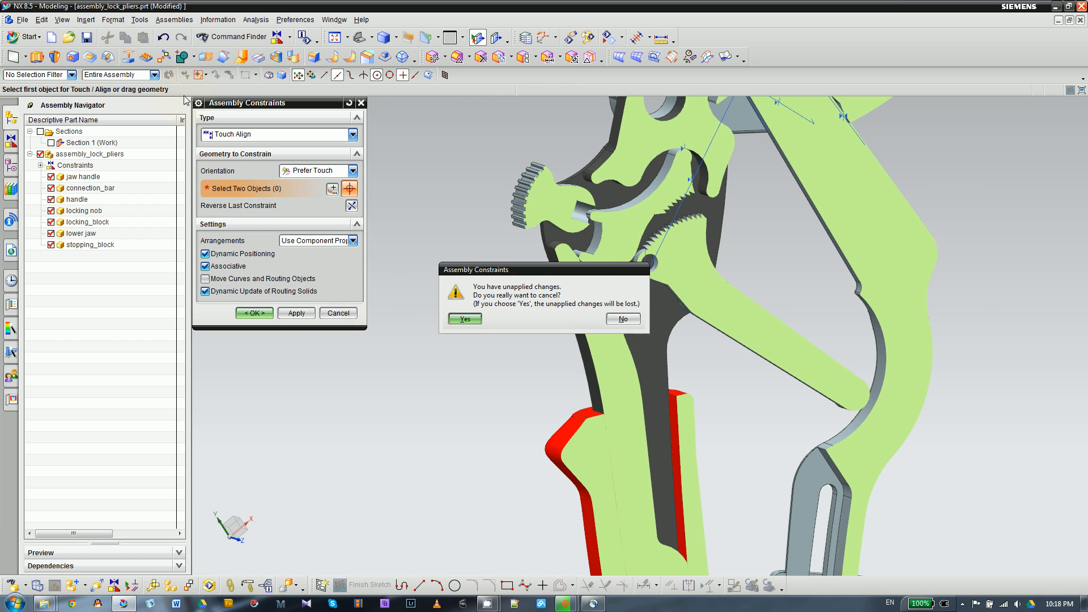
pyautogui.click(465, 321)
# - Examine how the locking block's rounded end sits inside the handle's curved pocket and relative to the connection bar's teeth
pyautogui.moveTo(450, 317); pyautogui.dragTo(406, 248, button='middle')
pyautogui.scroll(2, 405, 250)
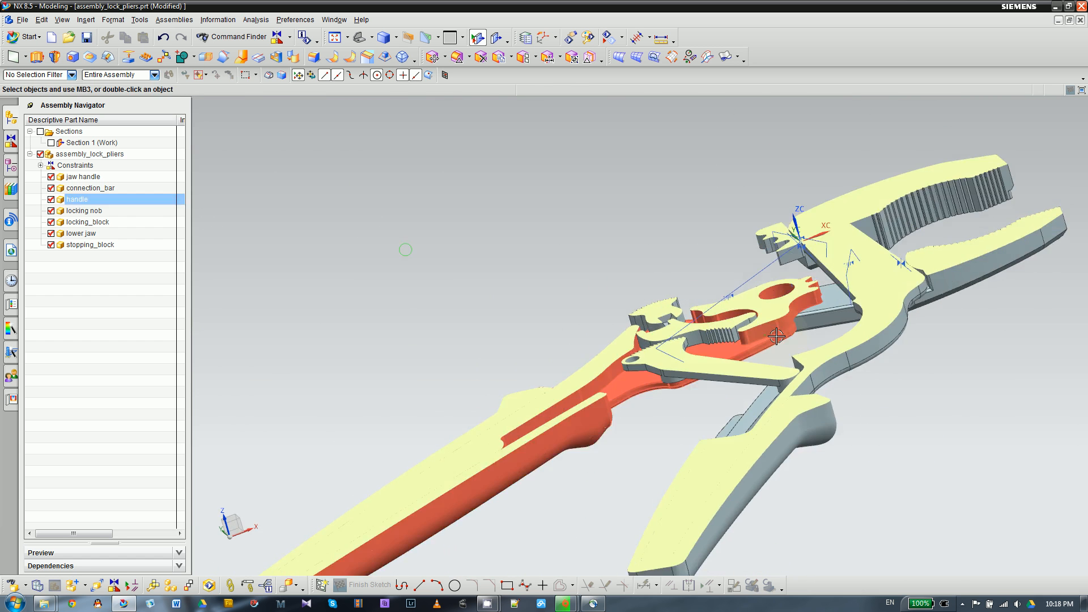
pyautogui.scroll(-3, 759, 338)
pyautogui.moveTo(688, 317); pyautogui.dragTo(760, 357, button='middle')
pyautogui.scroll(3, 738, 318)
pyautogui.scroll(-4, 652, 227)
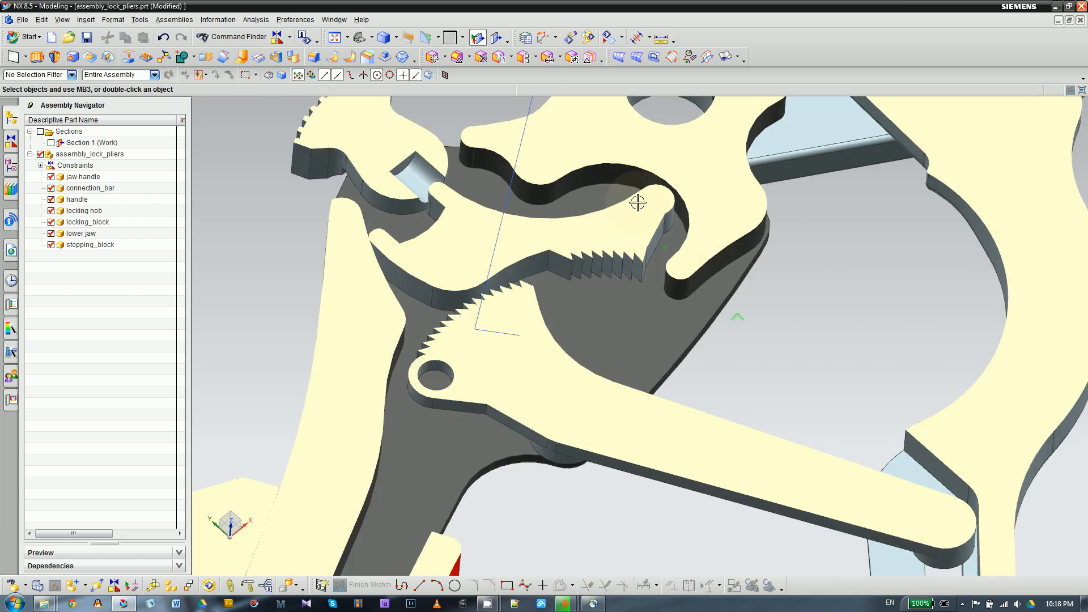
pyautogui.scroll(-2, 638, 202)
pyautogui.click(680, 231)
pyautogui.scroll(2, 663, 236)
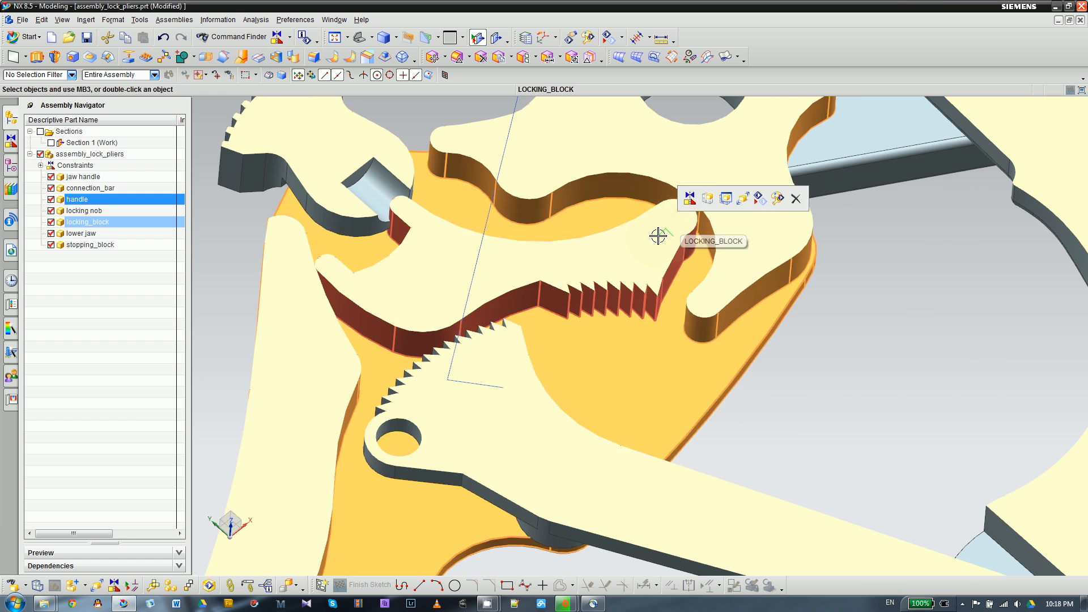
pyautogui.press('Escape')
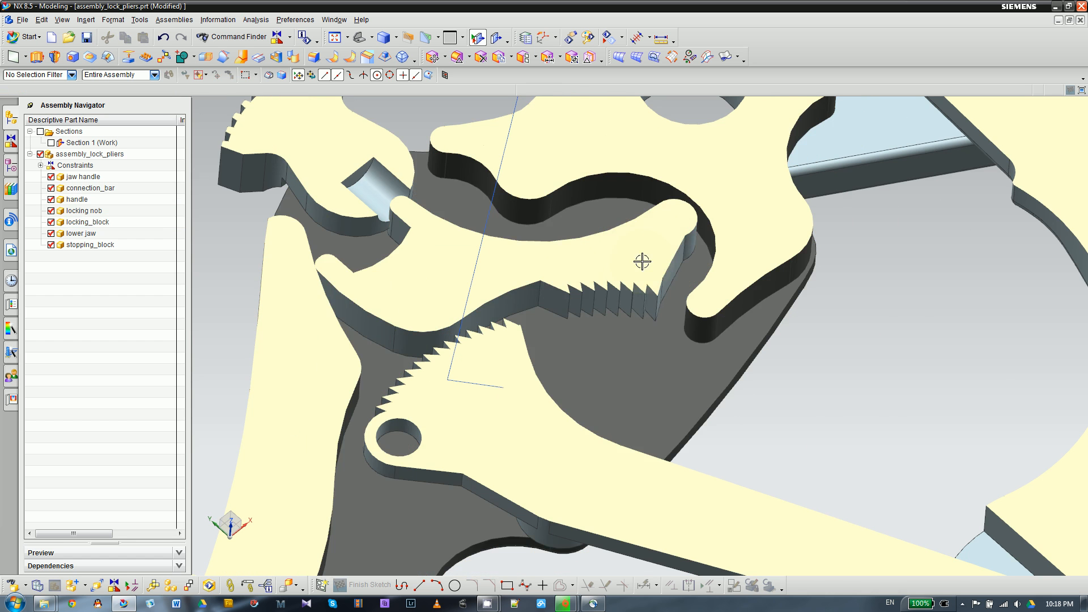
# - Rotate the locking block by -5° with a dynamic Move Component
pyautogui.click(426, 284)
pyautogui.click(501, 262)
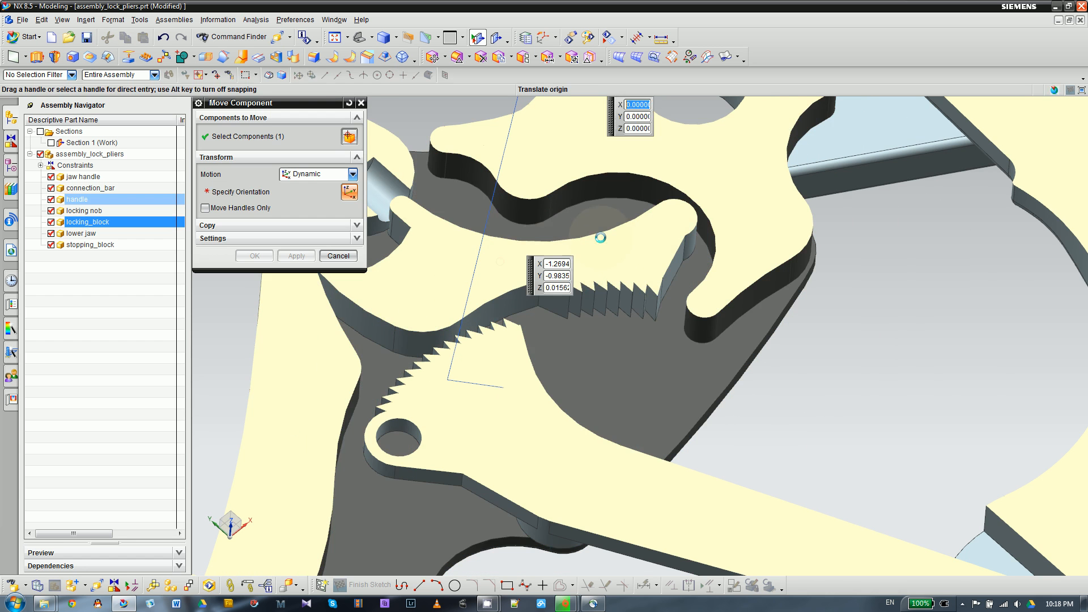
pyautogui.moveTo(588, 274); pyautogui.dragTo(583, 286, button='middle')
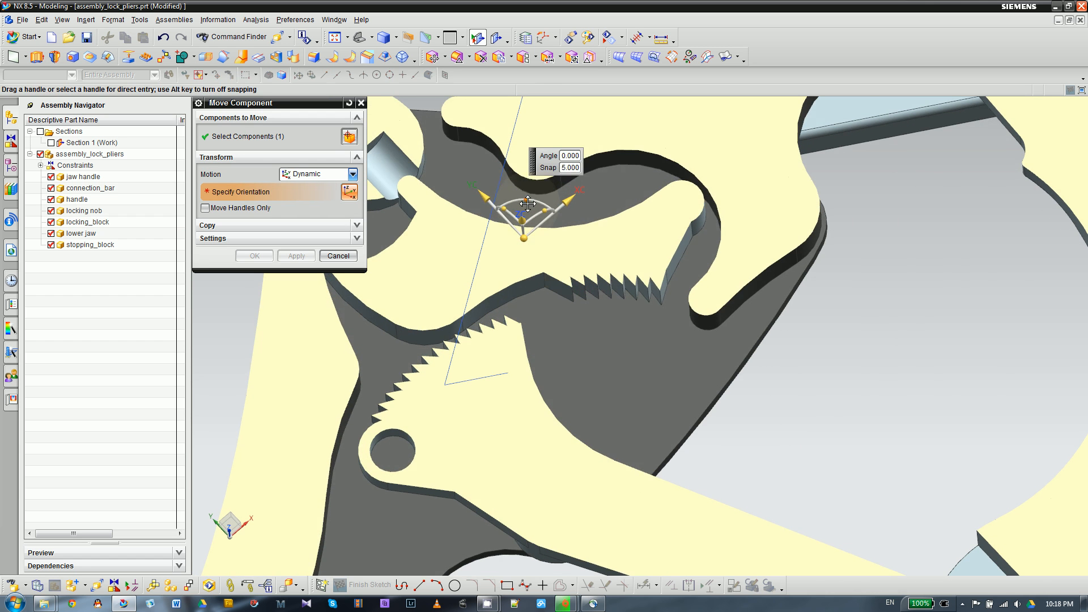
pyautogui.moveTo(529, 201); pyautogui.dragTo(533, 216)
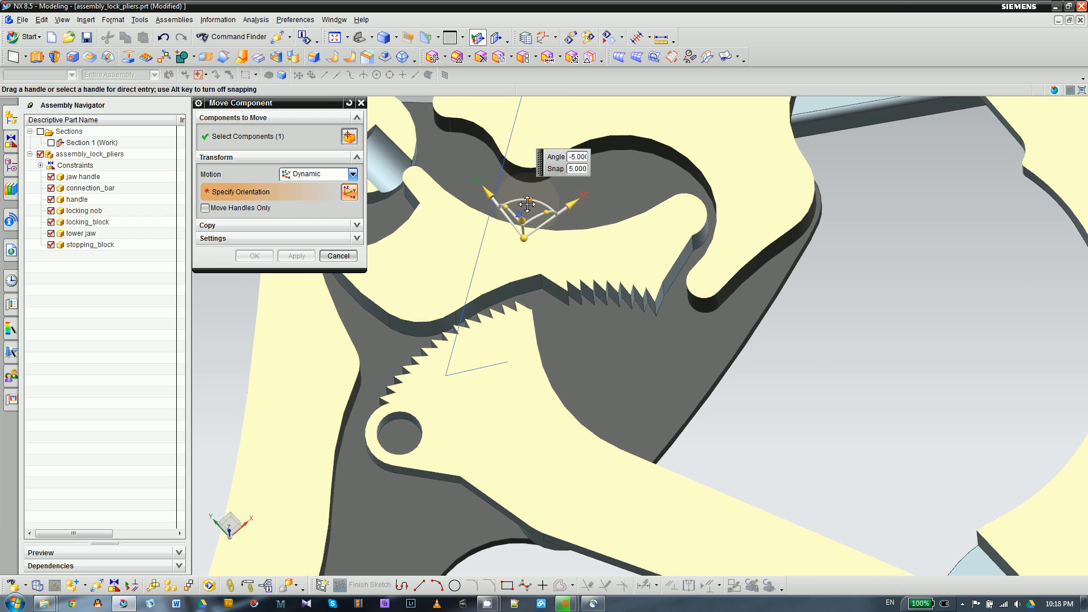
pyautogui.click(254, 256)
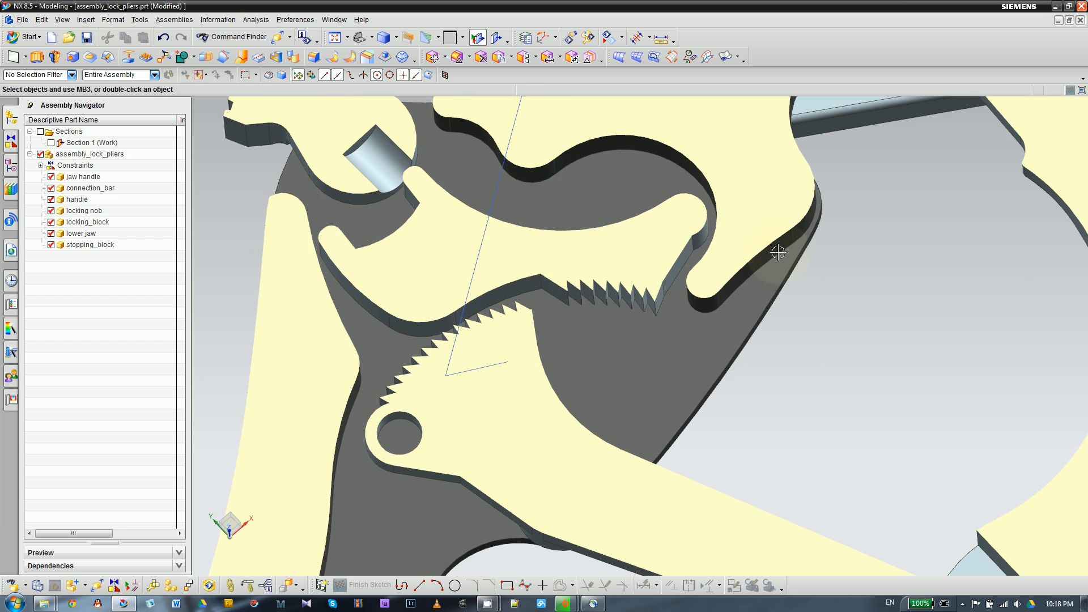
# - Rotate the locking nob slightly clockwise with a dynamic Move Component
pyautogui.scroll(-5, 703, 254)
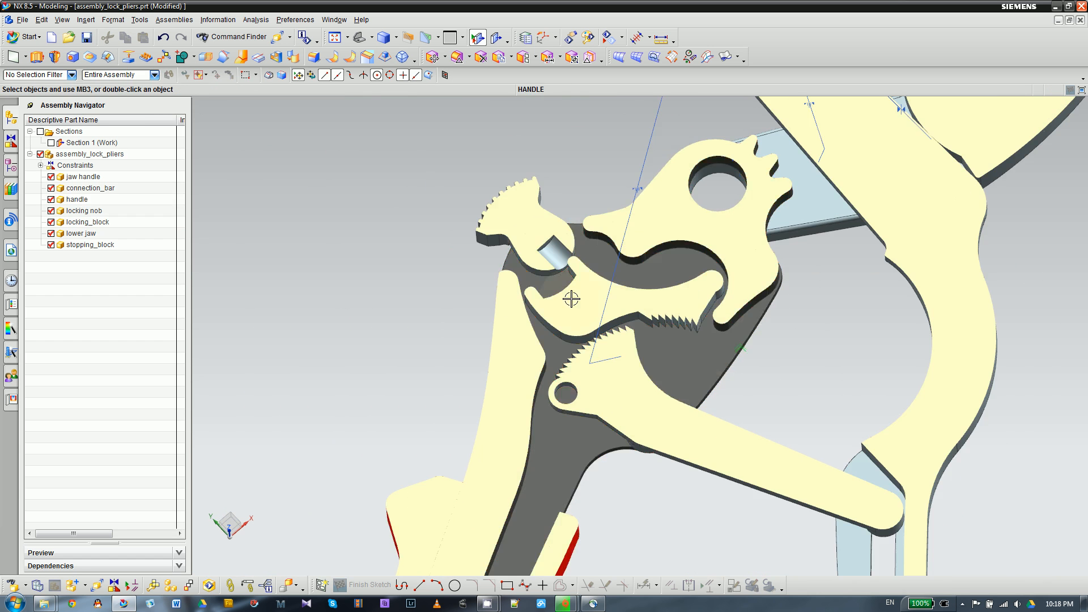
pyautogui.scroll(6, 575, 234)
pyautogui.scroll(-3, 459, 283)
pyautogui.scroll(5, 460, 283)
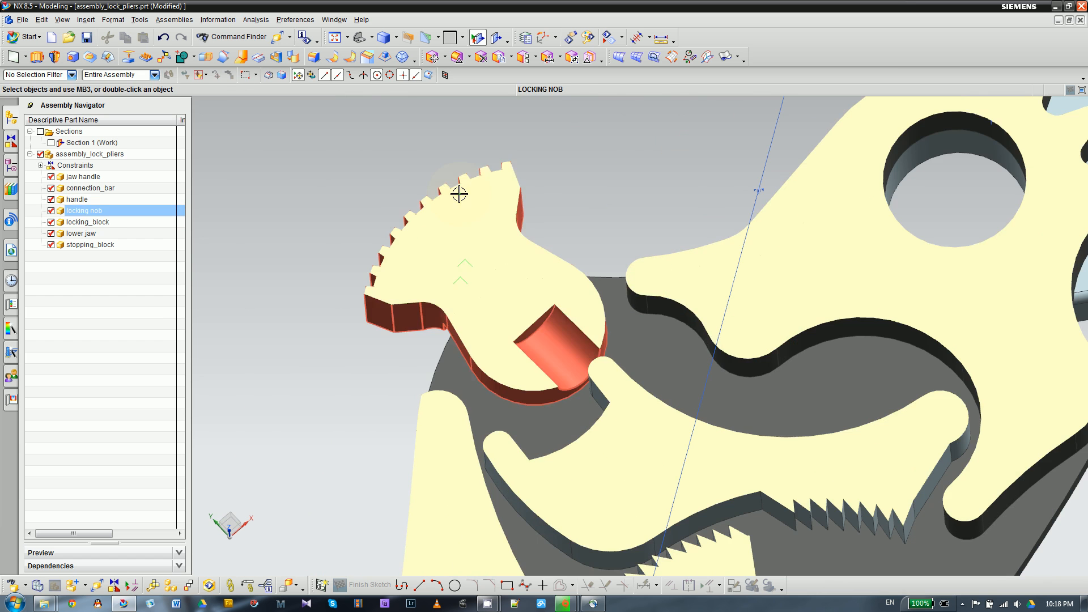
pyautogui.click(461, 189)
pyautogui.click(539, 171)
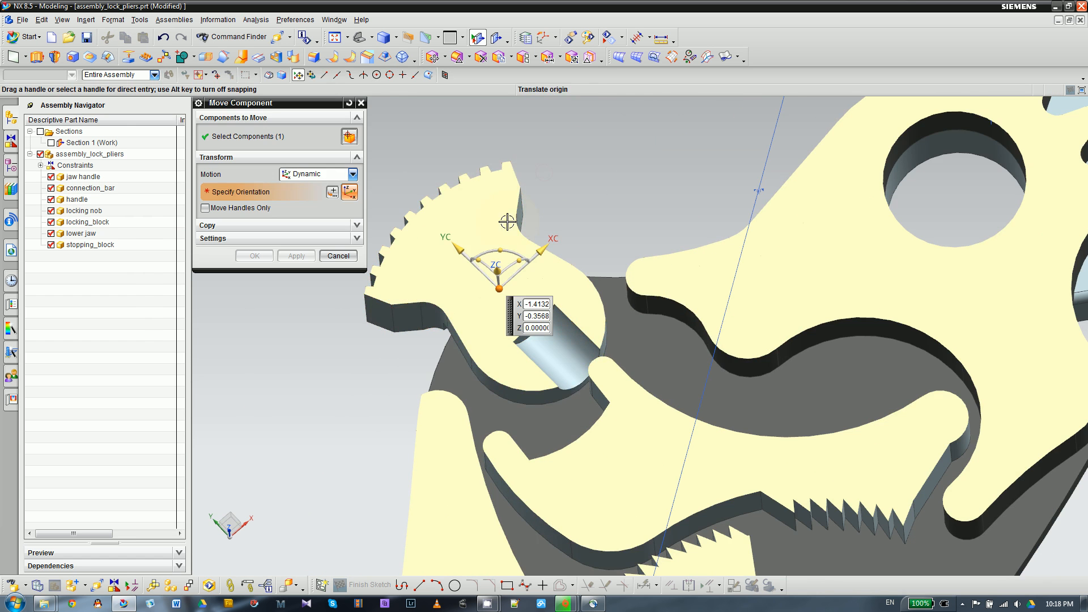
pyautogui.moveTo(500, 247)
pyautogui.mouseDown()
pyautogui.moveTo(519, 261)
pyautogui.moveTo(512, 255)
pyautogui.mouseUp()
pyautogui.click(253, 260)
pyautogui.scroll(-3, 593, 241)
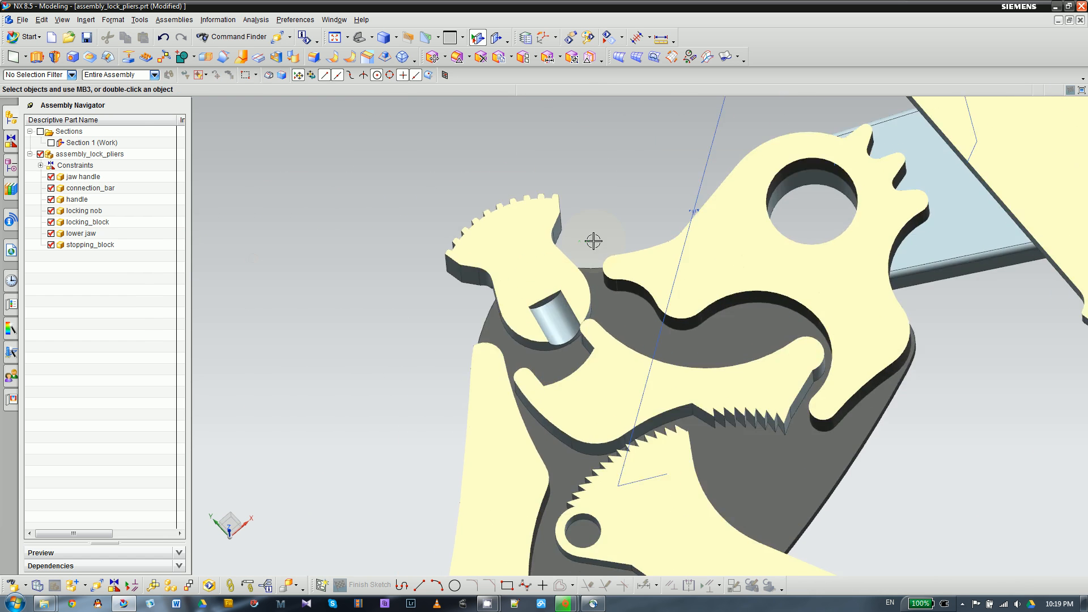
# - Examine the locking nob's position and the locking block's teeth against the toothed end of the connection bar
pyautogui.keyDown('shift'); pyautogui.moveTo(628, 217); pyautogui.dragTo(641, 182, button='middle'); pyautogui.keyUp('shift')
pyautogui.scroll(-2, 593, 196)
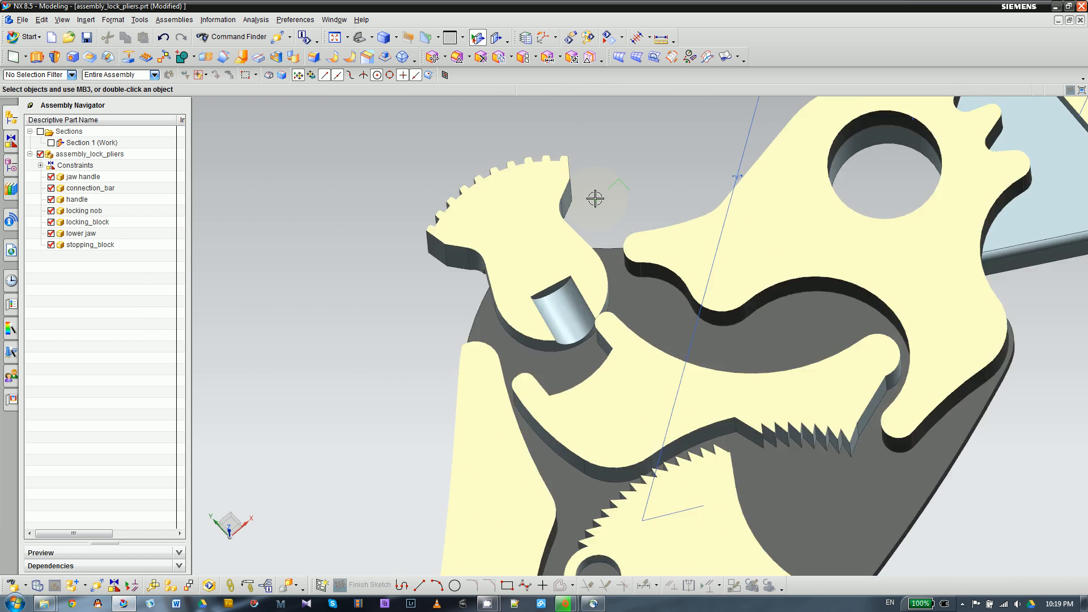
pyautogui.scroll(-4, 504, 212)
pyautogui.scroll(5, 585, 238)
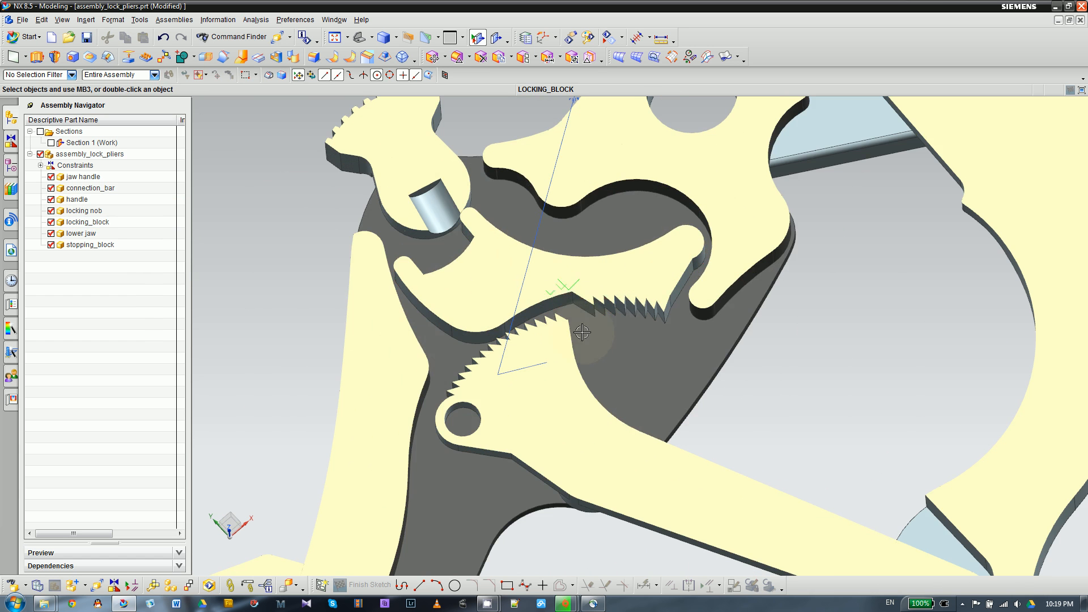
pyautogui.click(609, 306)
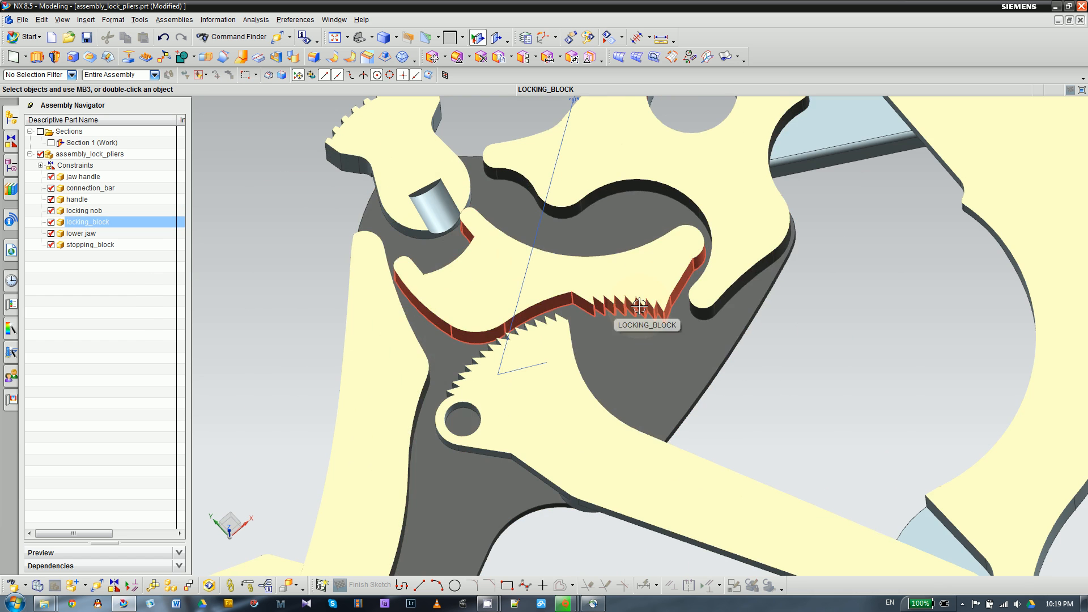
pyautogui.scroll(-3, 533, 312)
pyautogui.press('Escape')
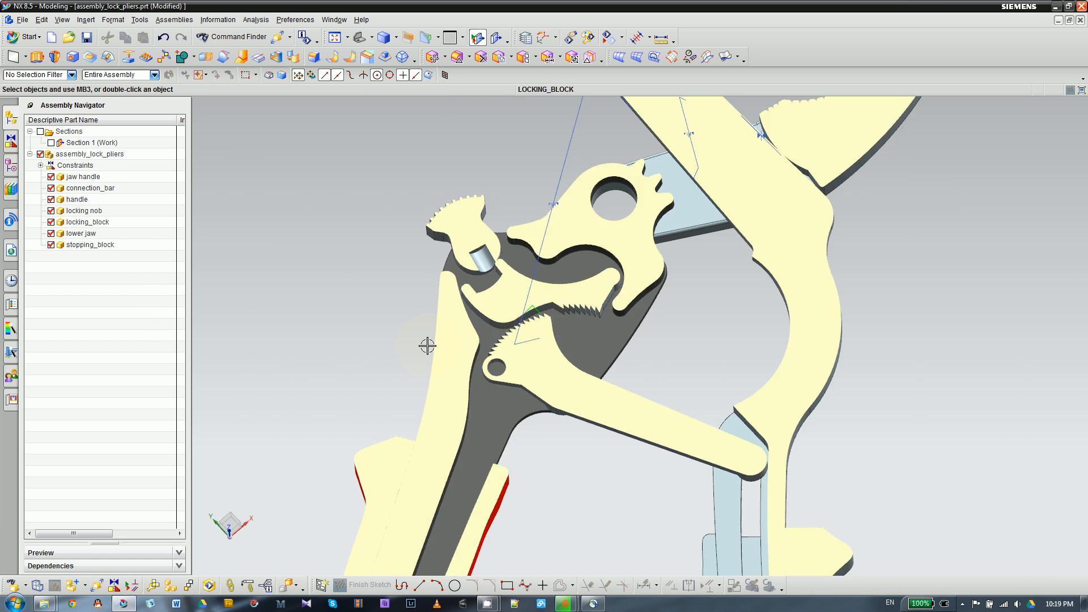
# - Move the stopping block along the jaw handle's edge to X -0.1640, Y -0.8915 so its teeth face the handle's notches
pyautogui.scroll(-2, 427, 346)
pyautogui.scroll(-2, 544, 342)
pyautogui.scroll(5, 556, 204)
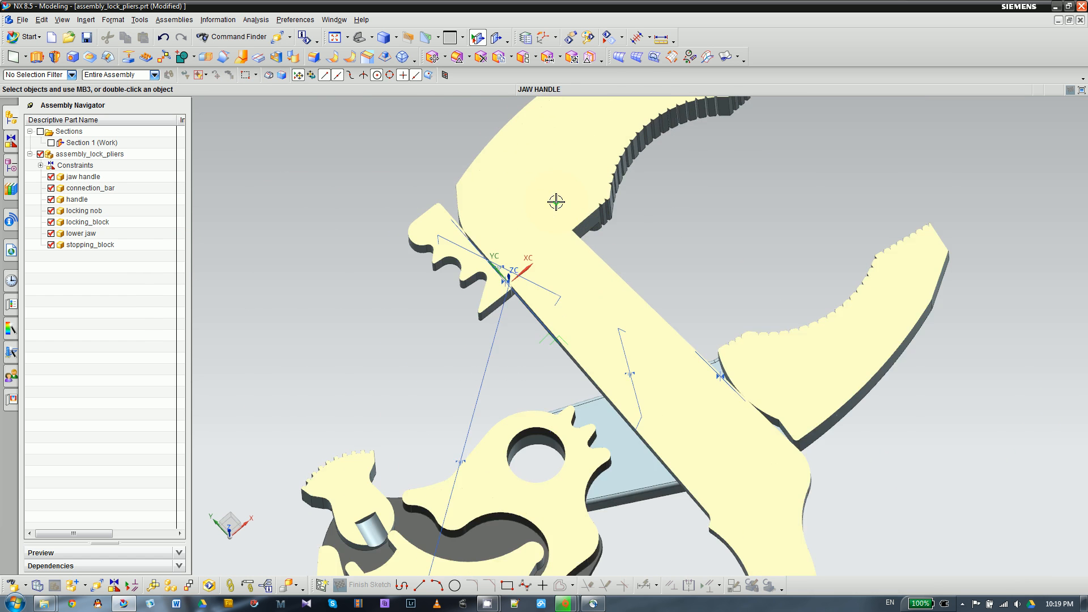
pyautogui.scroll(-1, 384, 195)
pyautogui.click(416, 224)
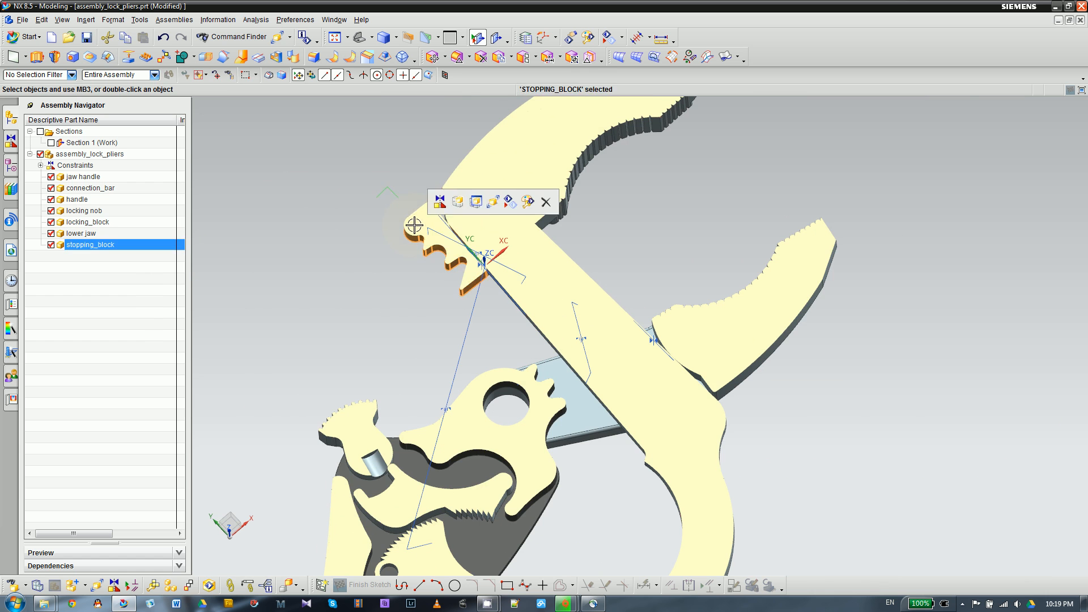
pyautogui.click(494, 202)
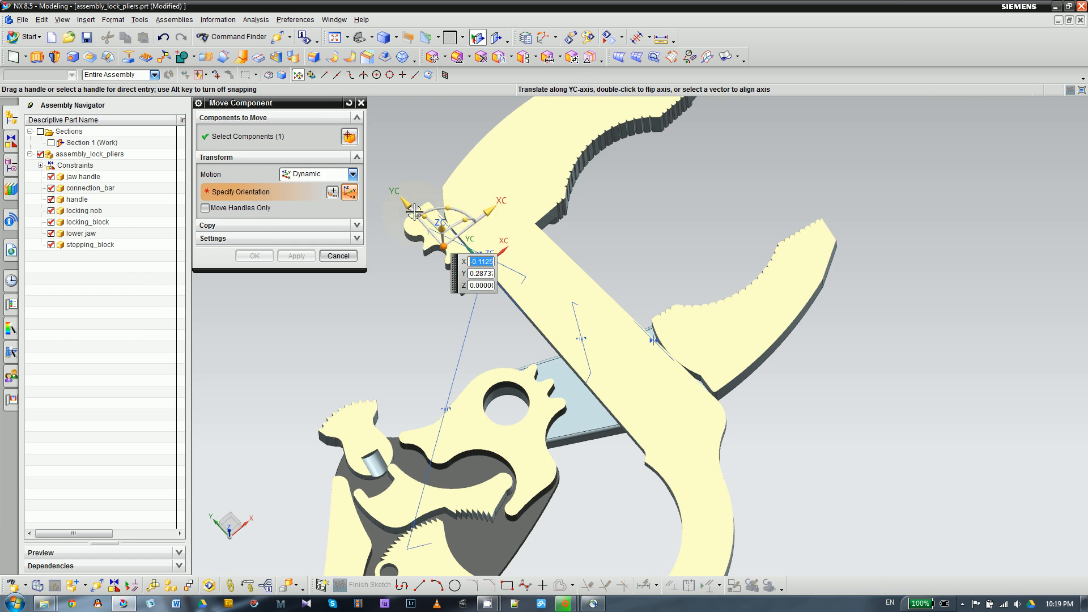
pyautogui.moveTo(406, 203); pyautogui.dragTo(520, 339)
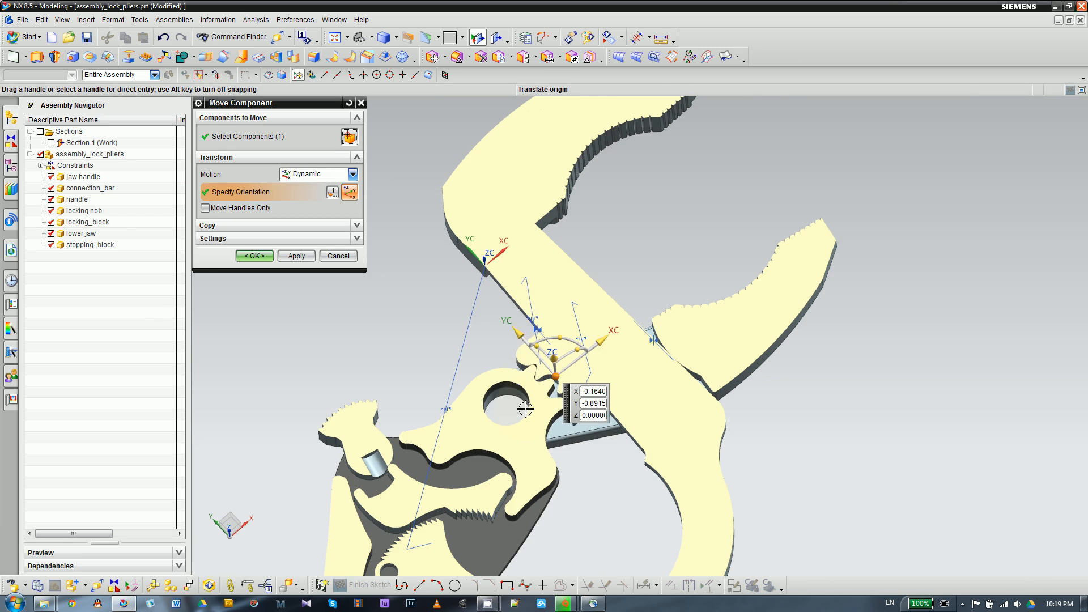
pyautogui.scroll(5, 522, 401)
pyautogui.scroll(-2, 597, 257)
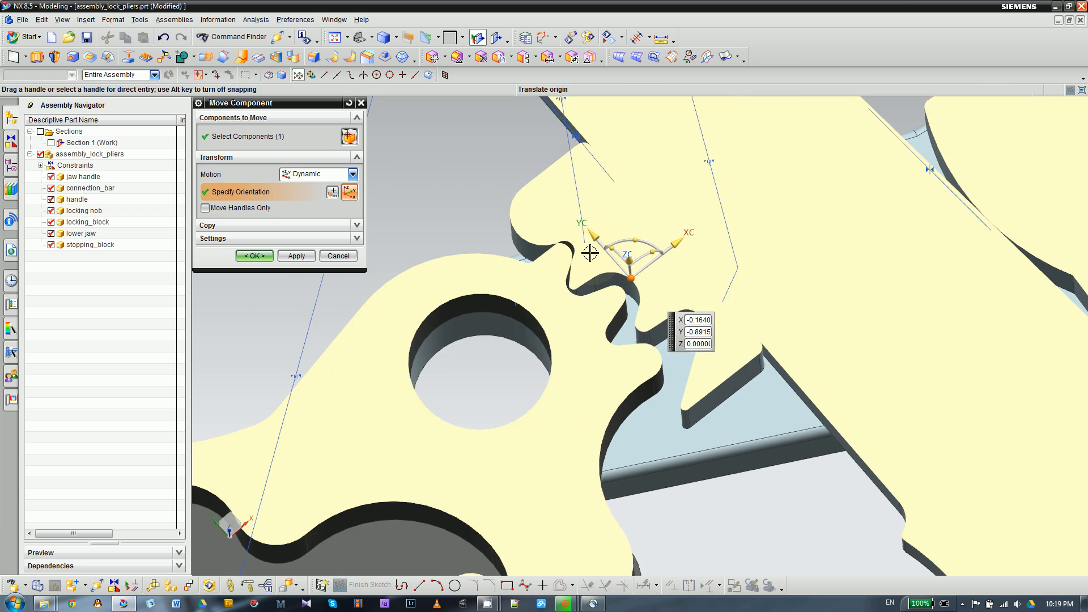
pyautogui.click(254, 255)
# - Examine the stopping block's fit against the handle's notches and the two jaws in the sectioned assembly
pyautogui.scroll(-4, 526, 225)
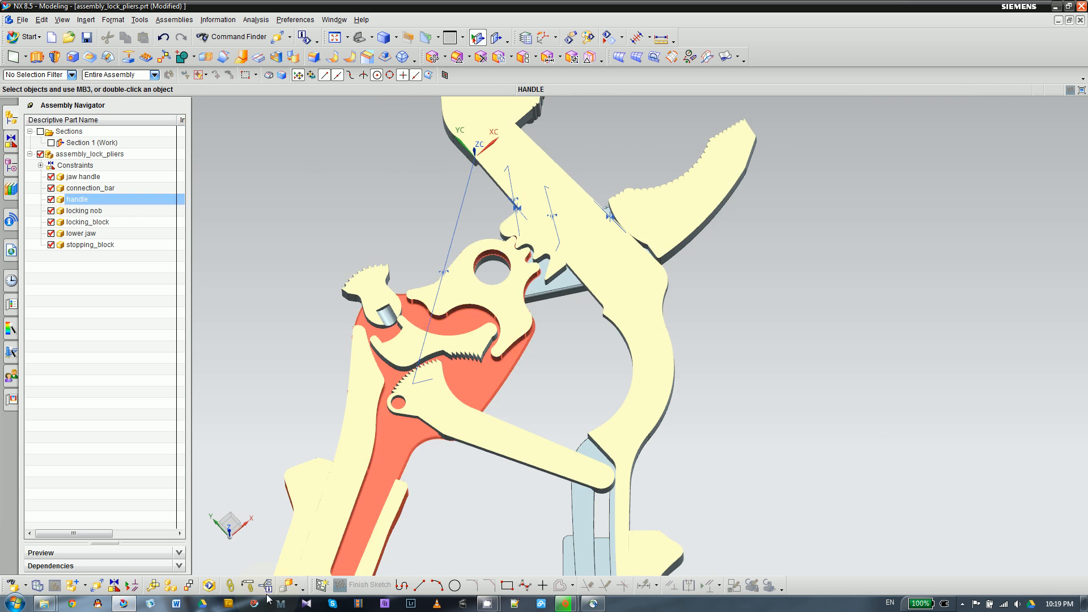
pyautogui.scroll(-2, 441, 291)
pyautogui.moveTo(440, 291); pyautogui.dragTo(568, 271, button='middle')
pyautogui.scroll(3, 568, 271)
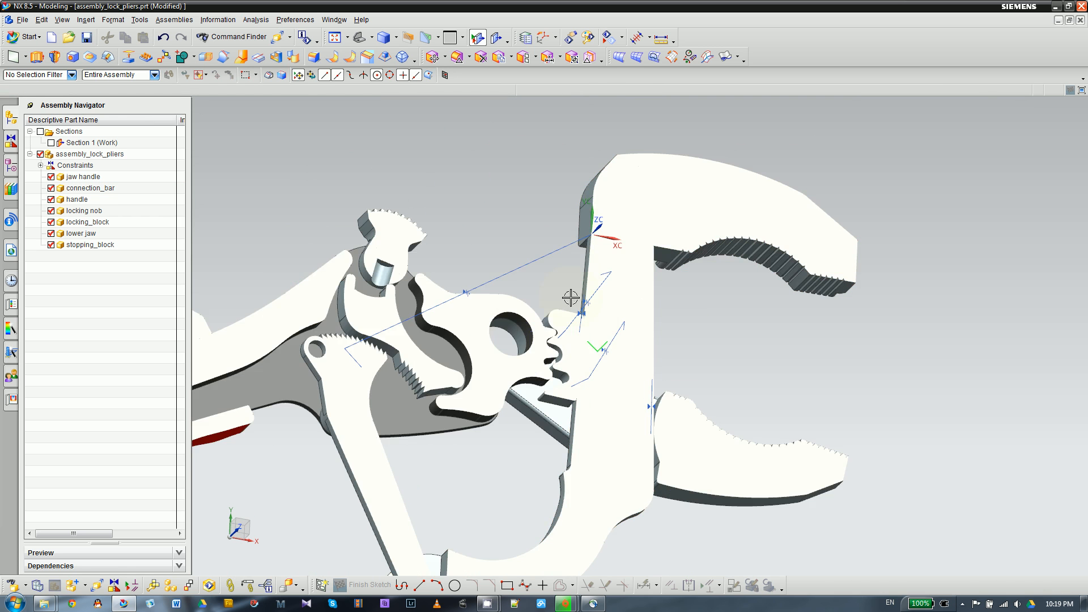
pyautogui.scroll(-1, 716, 256)
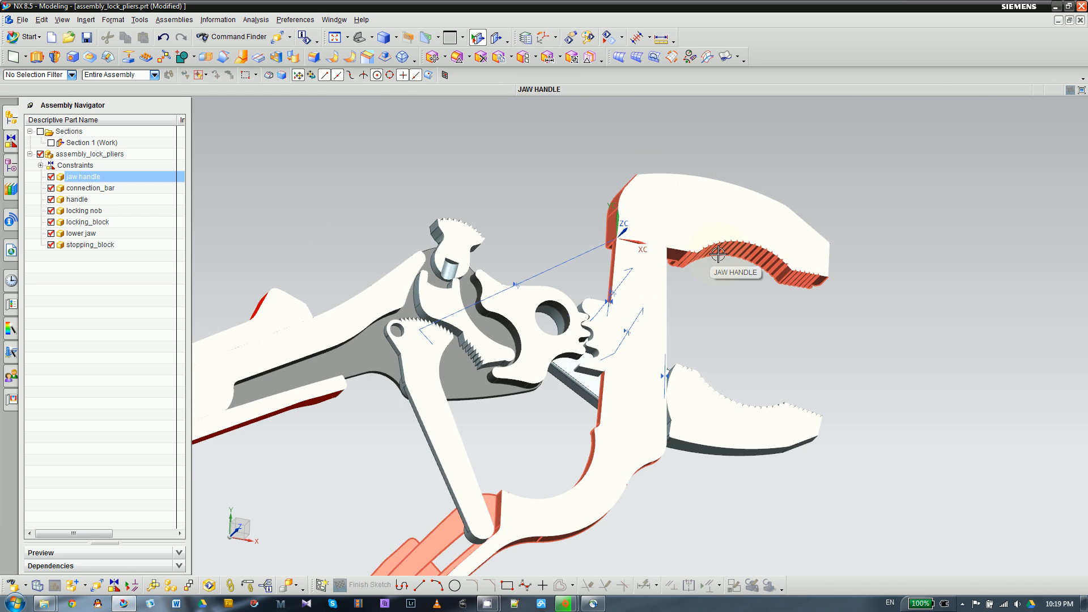
# - Examine the jaws and the stopping block's teeth with section clipping off and with Section 1 activated again
pyautogui.scroll(2, 714, 258)
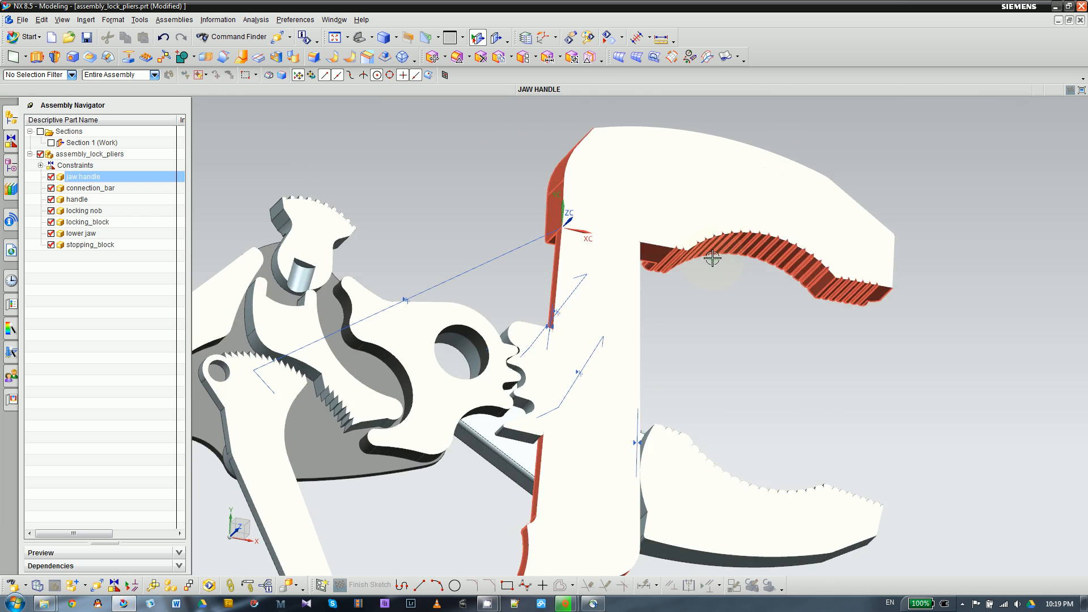
pyautogui.scroll(-3, 698, 262)
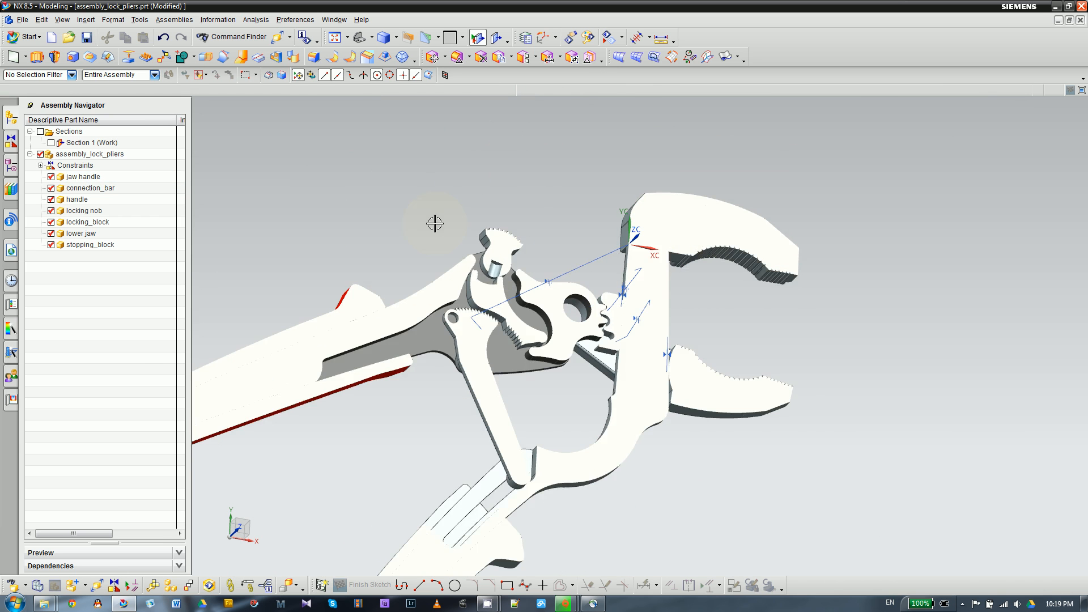
pyautogui.scroll(-1, 660, 197)
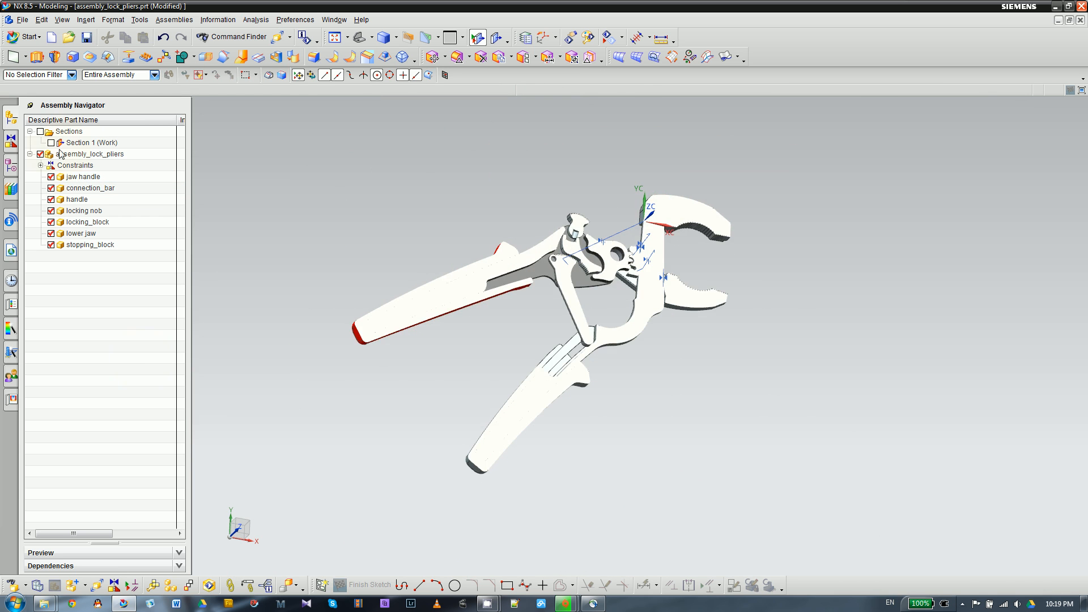
pyautogui.scroll(3, 683, 248)
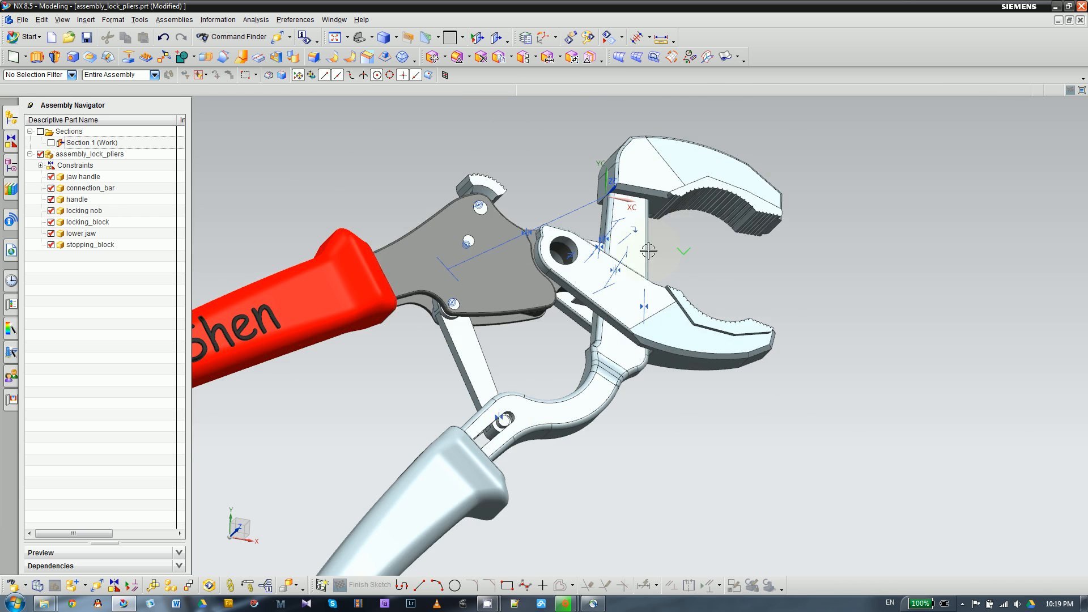
pyautogui.moveTo(715, 223); pyautogui.dragTo(609, 263, button='middle')
pyautogui.doubleClick(108, 141)
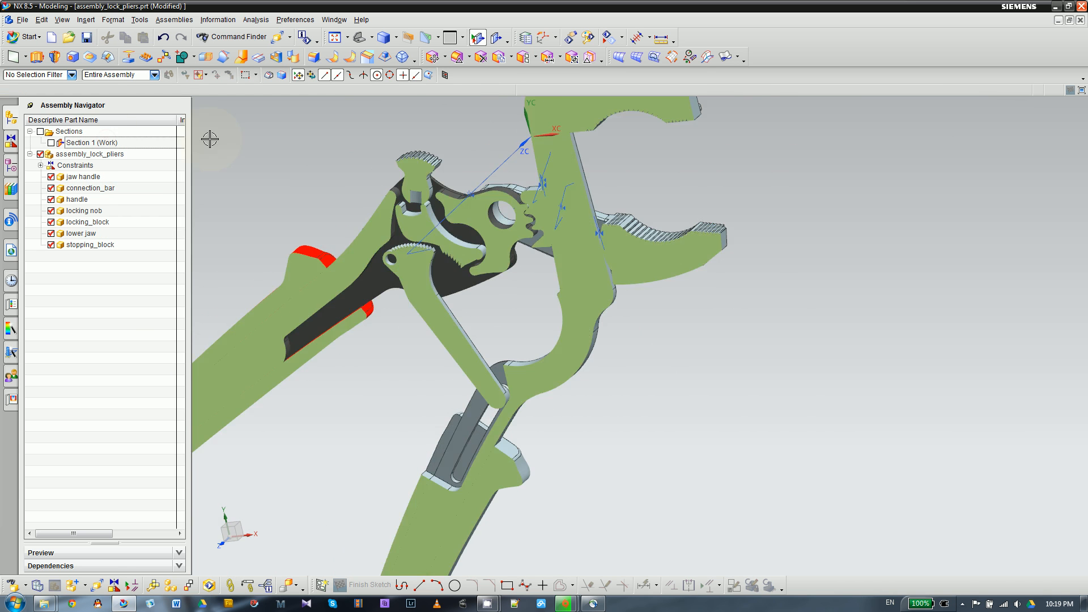
pyautogui.scroll(5, 523, 165)
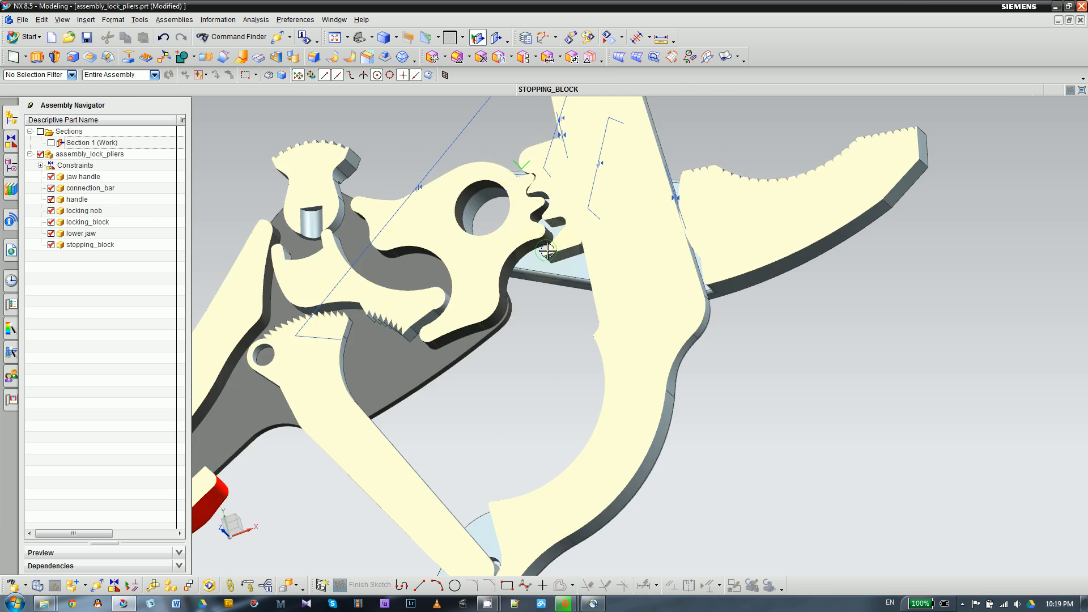
pyautogui.scroll(2, 570, 257)
pyautogui.scroll(-3, 570, 257)
# - Move the lower jaw to X 0.9937, Y -0.2194 with a dynamic Move Component and rotate it counterclockwise about the Z-axis
pyautogui.click(706, 226)
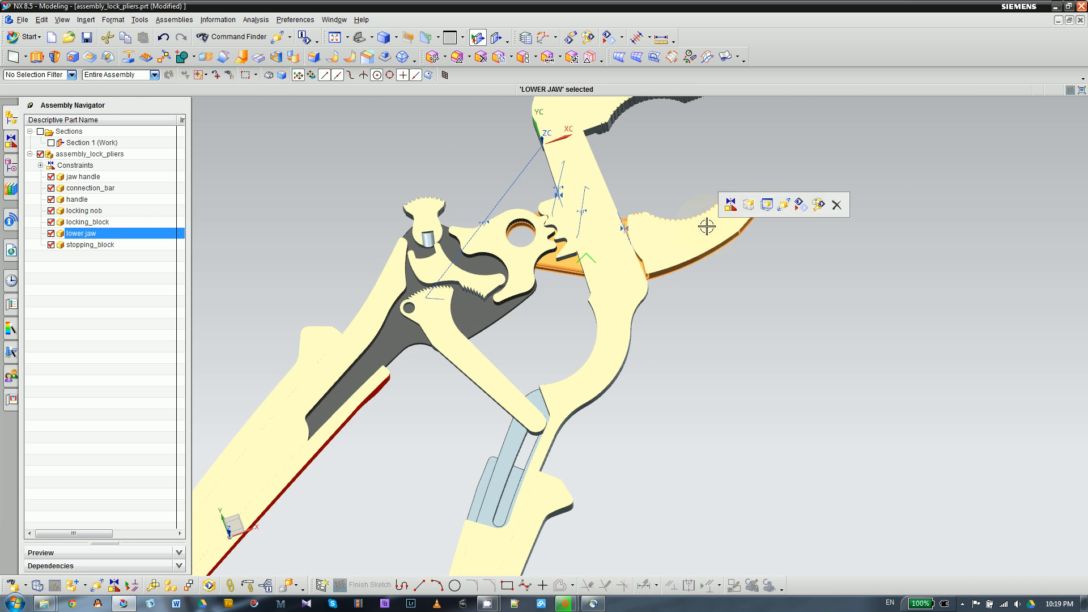
pyautogui.click(768, 205)
pyautogui.moveTo(646, 117); pyautogui.dragTo(616, 73)
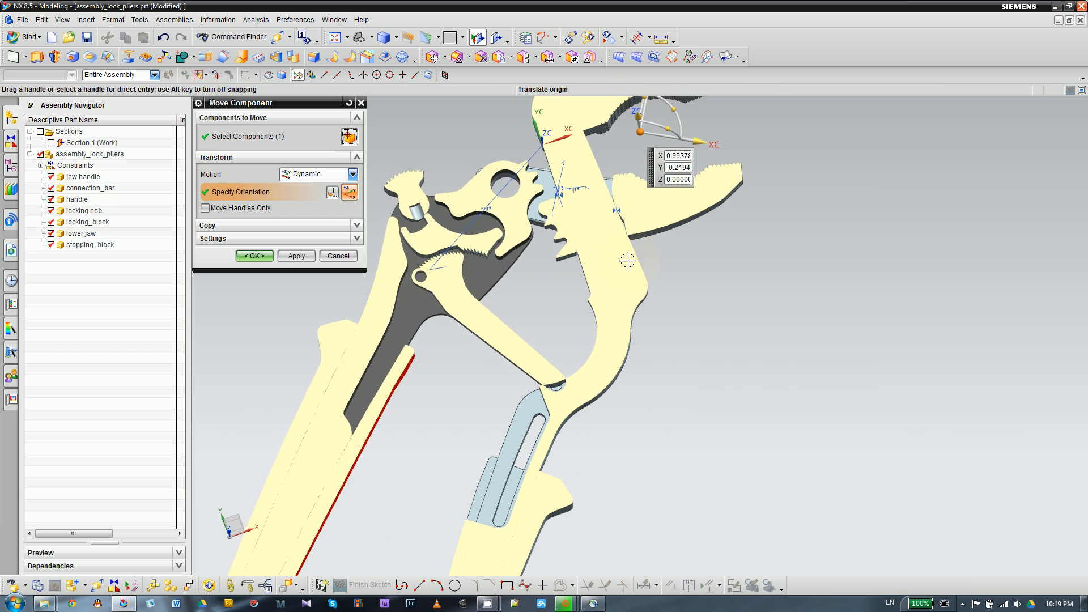
pyautogui.scroll(-2, 643, 305)
pyautogui.scroll(5, 651, 174)
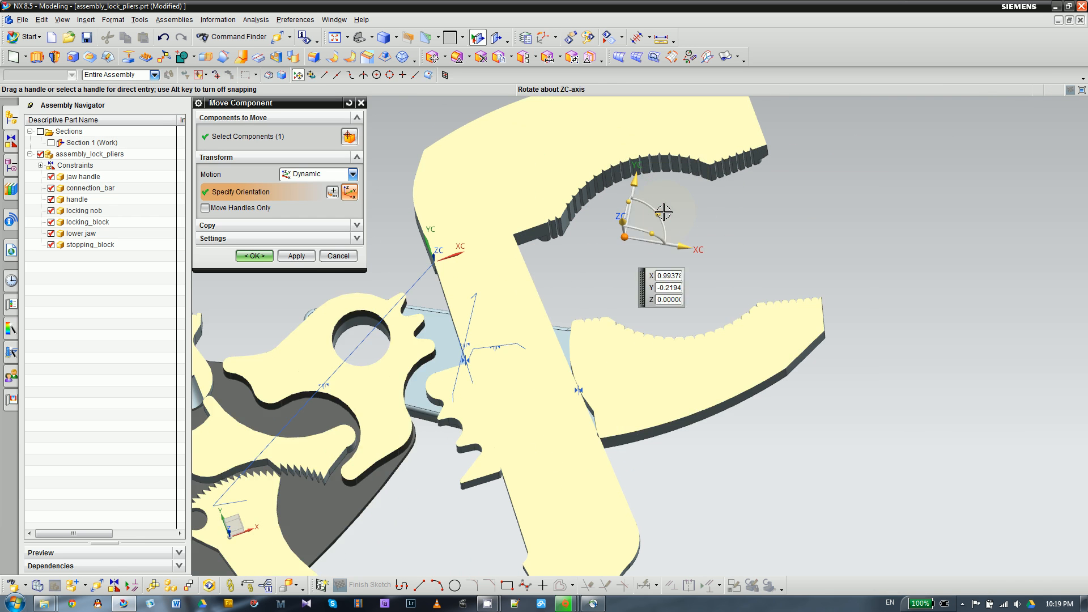
pyautogui.moveTo(663, 212); pyautogui.dragTo(653, 200)
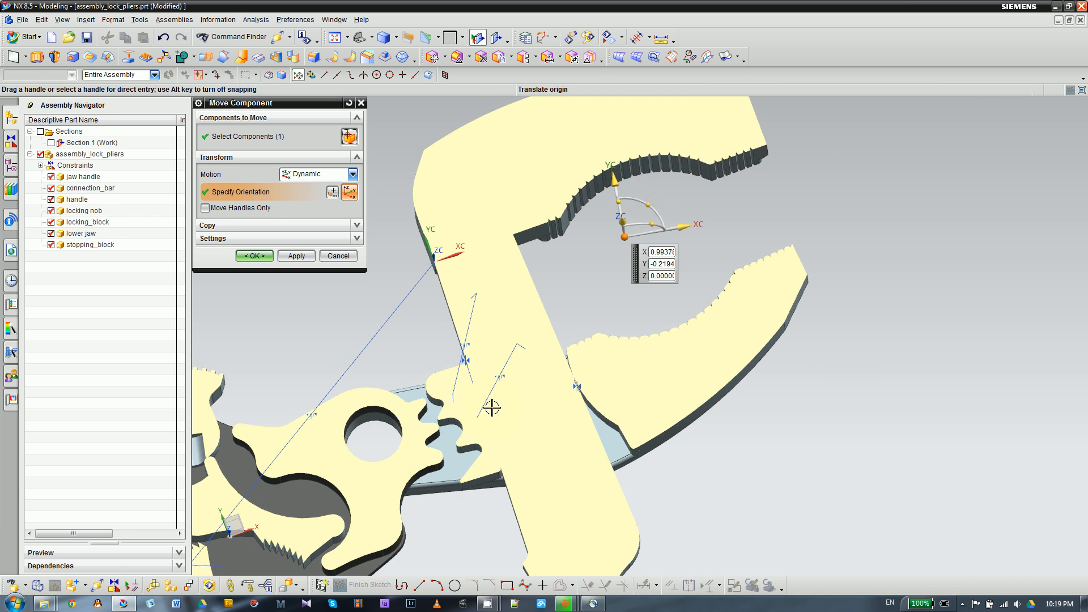
pyautogui.click(265, 261)
# - Move the lower jaw to X 0.5664, Y -0.2902 and turn it clockwise so the handle's notches approach the stopping block's teeth
pyautogui.scroll(3, 422, 440)
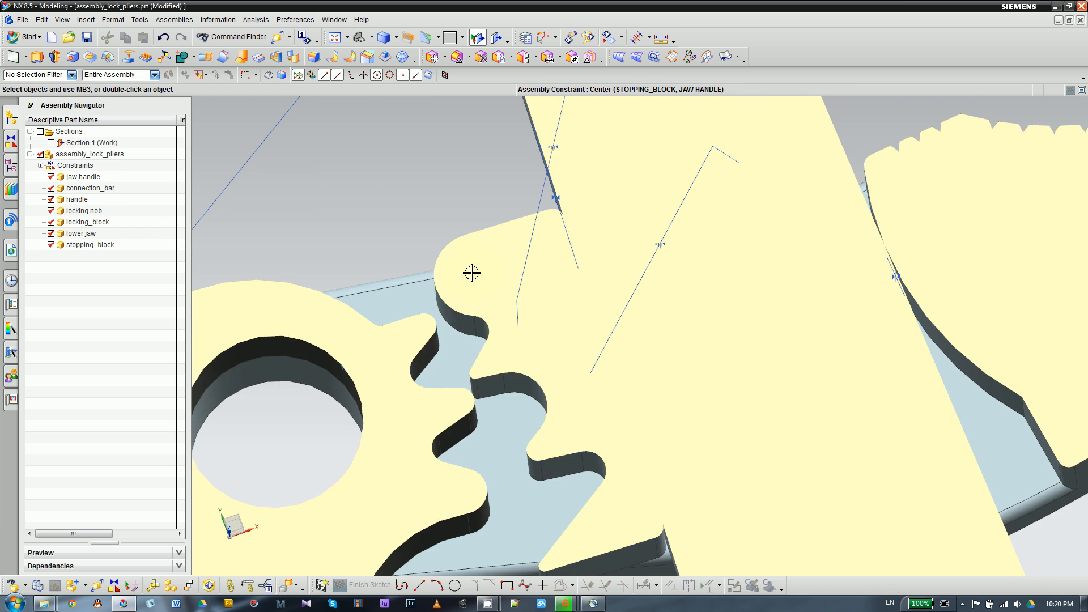
pyautogui.scroll(-5, 472, 272)
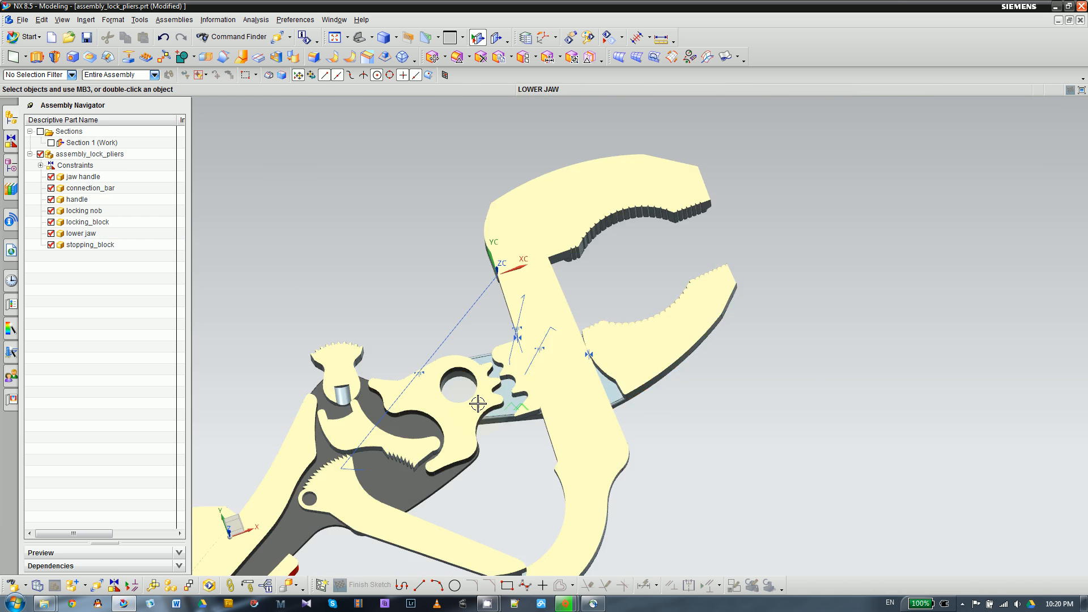
pyautogui.scroll(2, 478, 403)
pyautogui.scroll(3, 574, 407)
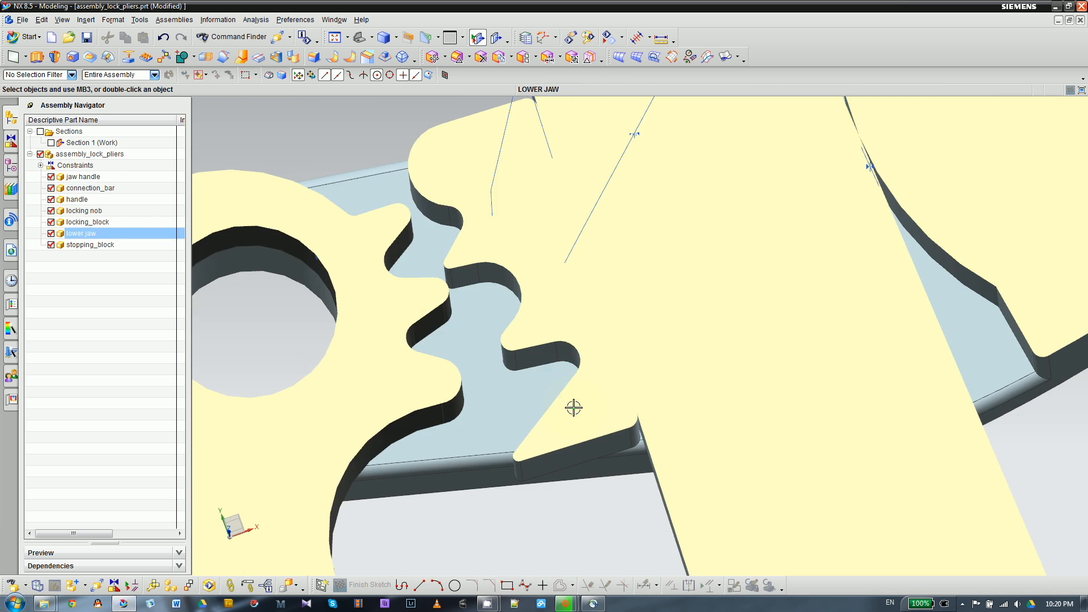
pyautogui.scroll(-1, 546, 381)
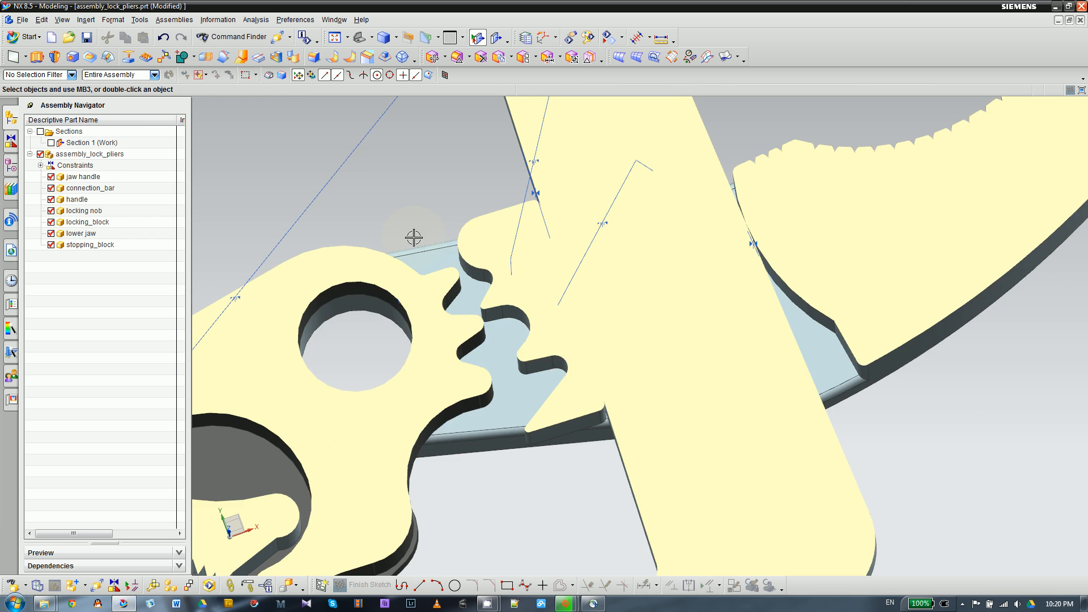
pyautogui.scroll(-2, 510, 300)
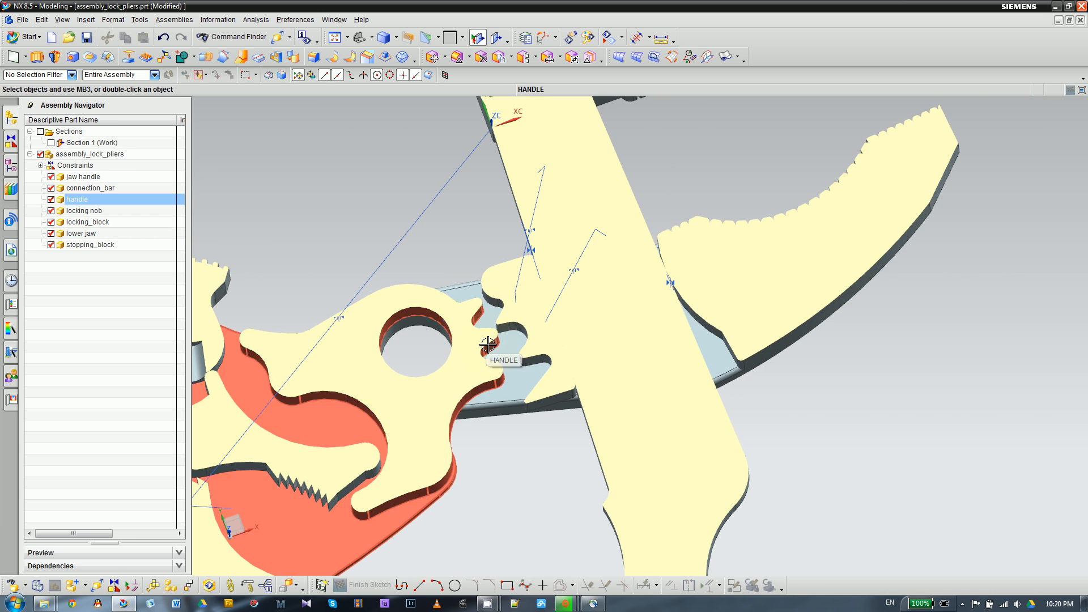
pyautogui.click(762, 193)
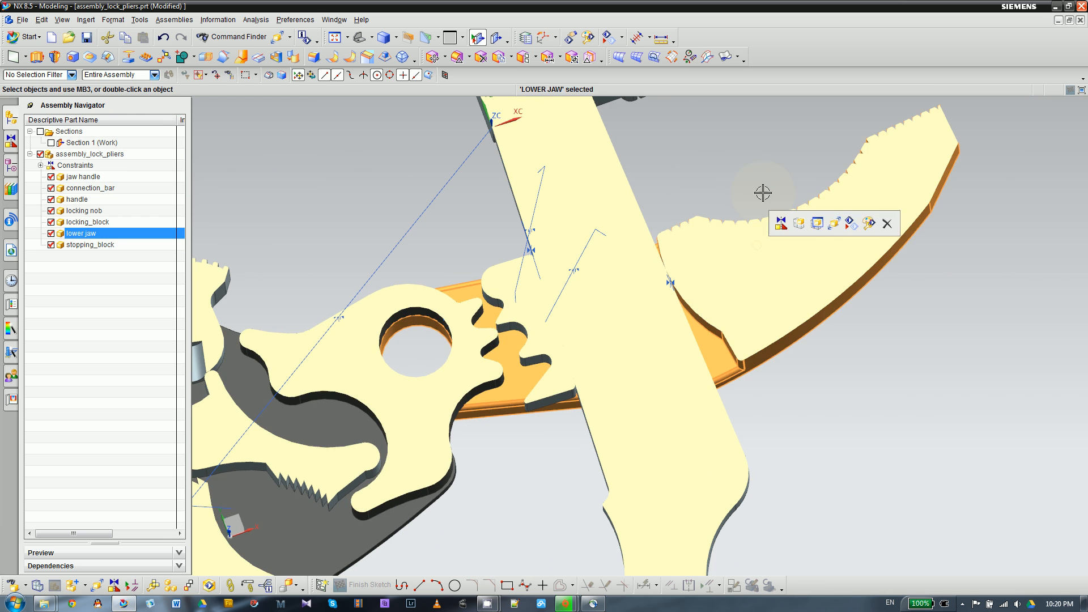
pyautogui.click(834, 225)
pyautogui.moveTo(668, 116); pyautogui.dragTo(671, 120)
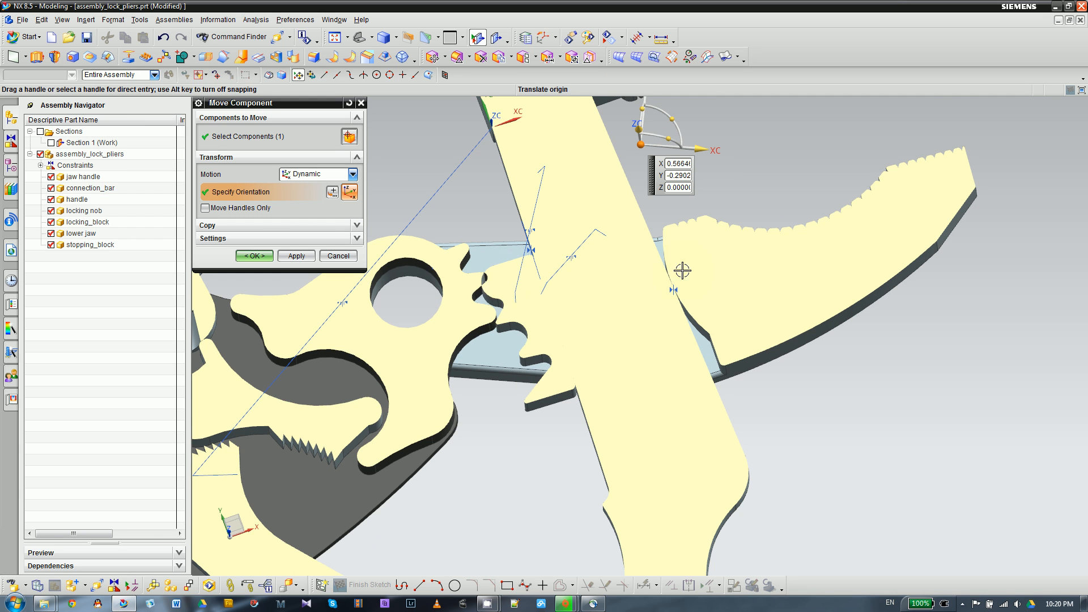
# - Rotate the lower jaw slightly counterclockwise about the Z-axis and accept its new position
pyautogui.scroll(-1, 698, 374)
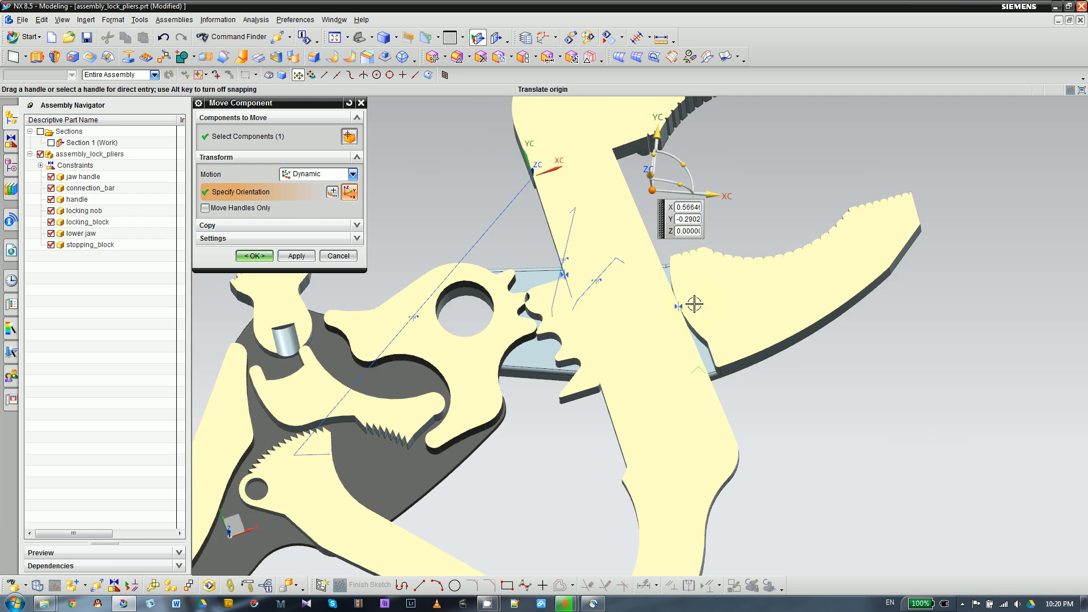
pyautogui.scroll(-1, 695, 304)
pyautogui.scroll(2, 721, 312)
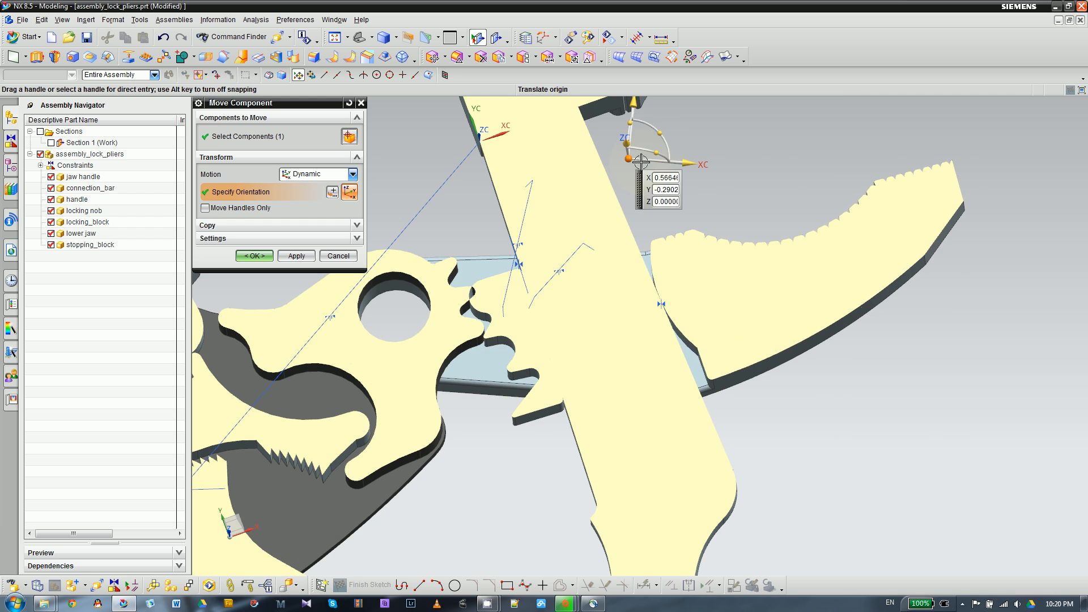
pyautogui.click(660, 133)
pyautogui.moveTo(660, 132); pyautogui.dragTo(659, 134)
pyautogui.click(629, 159)
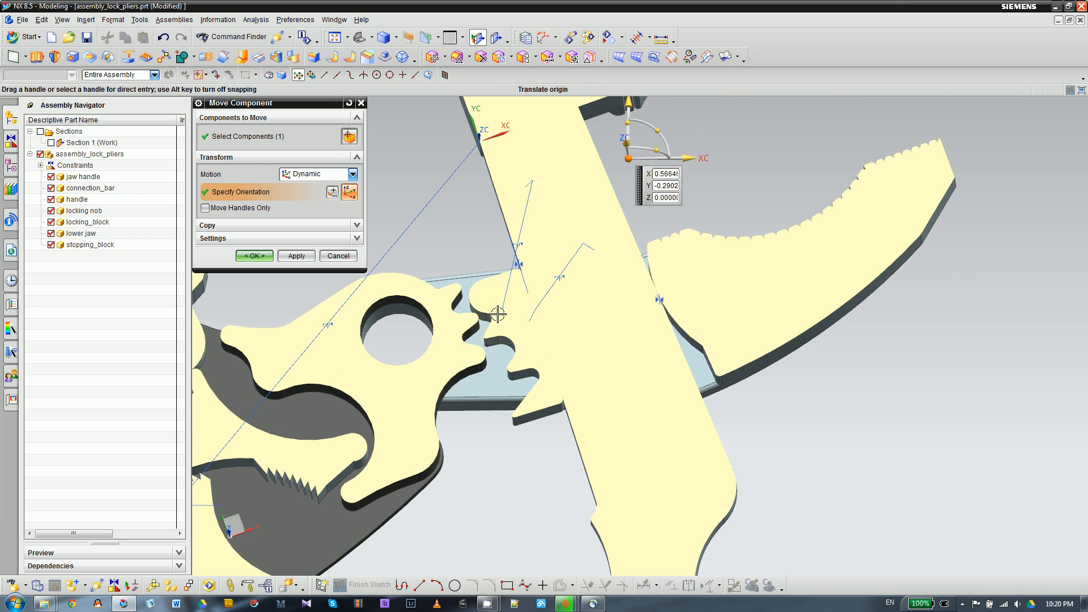
pyautogui.click(254, 257)
# - Shift the lower jaw up along the jaw handle to about Y -0.06 with a dynamic Move Component
pyautogui.scroll(-4, 716, 313)
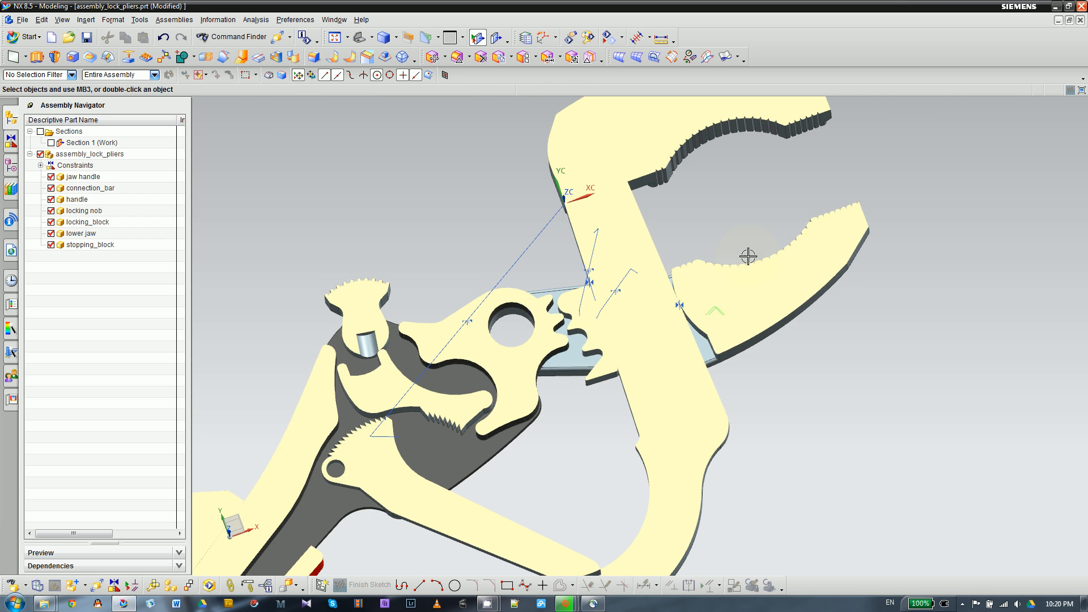
pyautogui.click(734, 293)
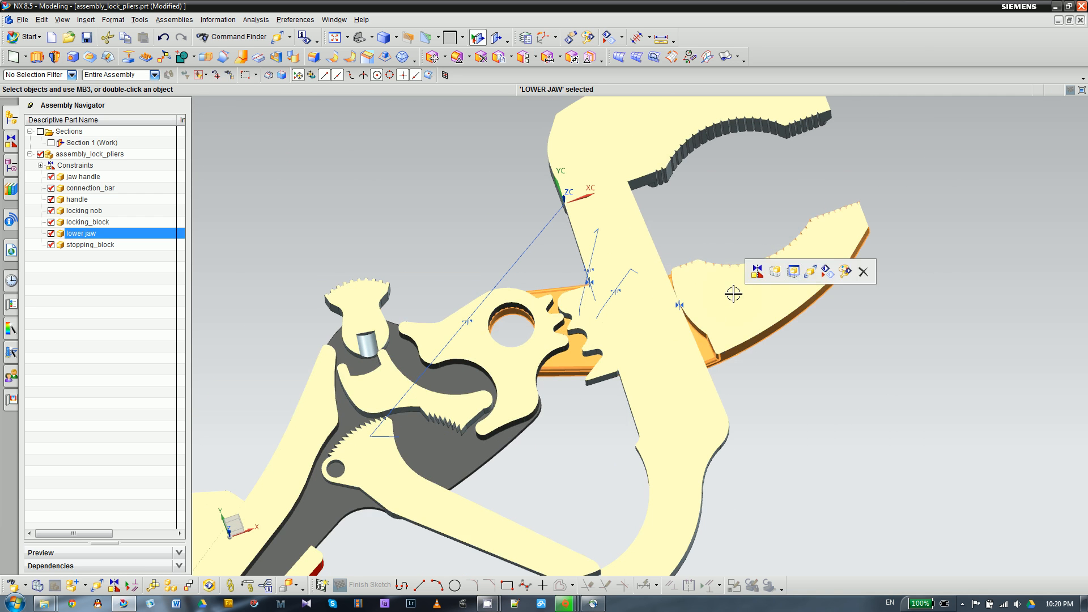
pyautogui.click(812, 275)
pyautogui.moveTo(664, 150); pyautogui.dragTo(652, 126)
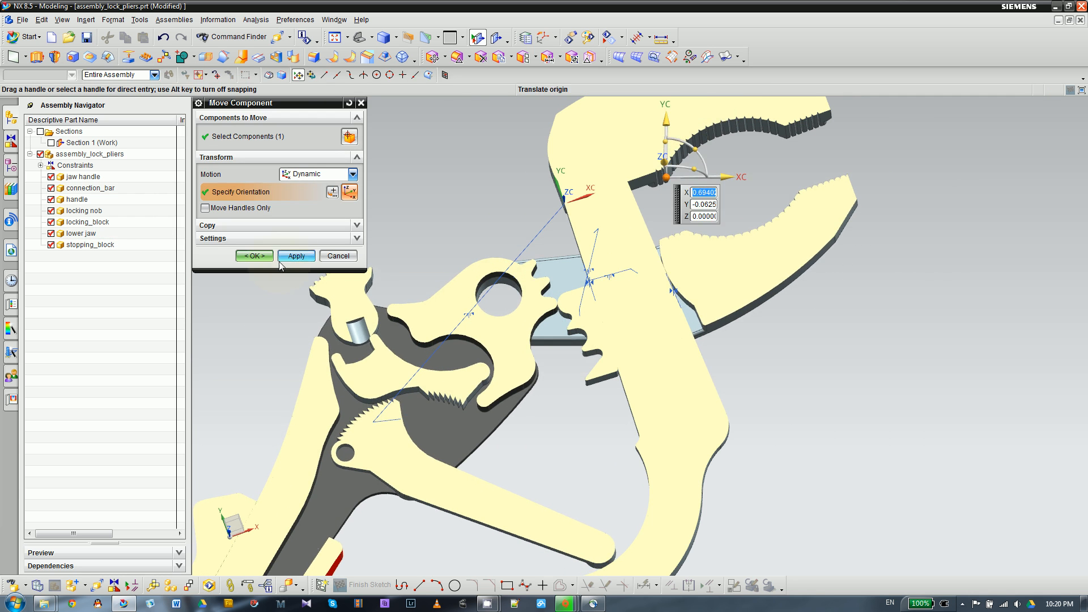
pyautogui.click(281, 258)
# - Move the stopping block up along the jaw handle's edge to X -0.1439, Y -0.4319, beside the handle's notches
pyautogui.scroll(3, 560, 318)
pyautogui.click(587, 289)
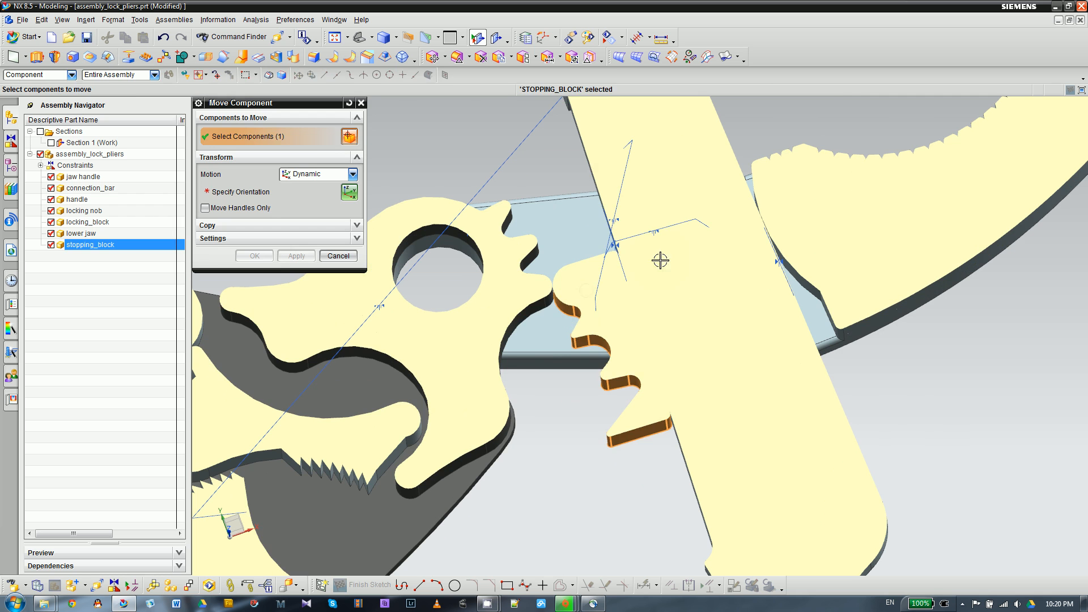
pyautogui.middleClick(381, 211)
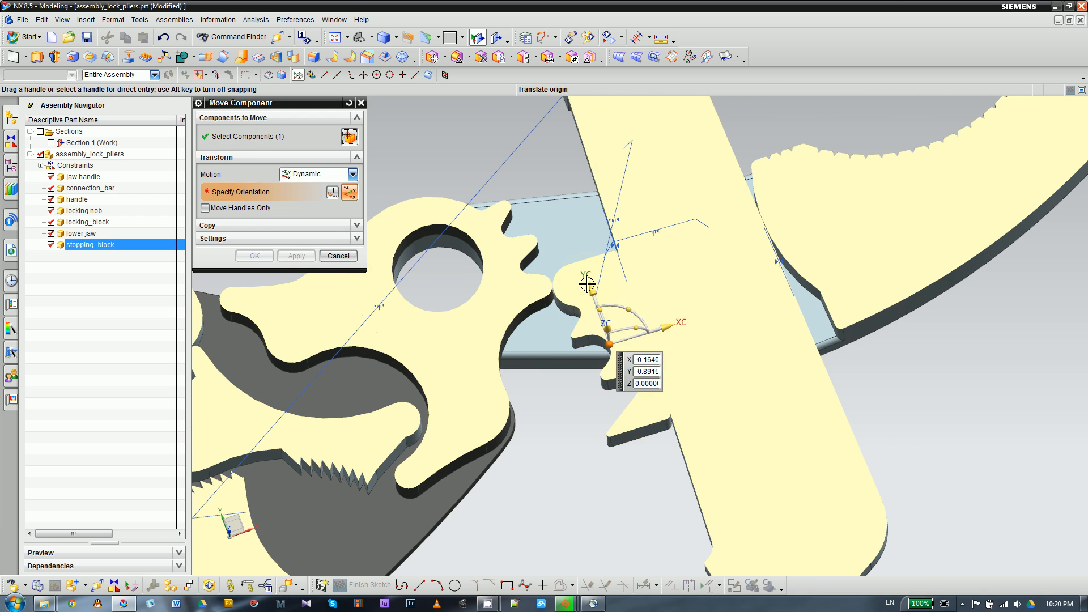
pyautogui.moveTo(587, 283); pyautogui.dragTo(548, 174)
pyautogui.click(256, 258)
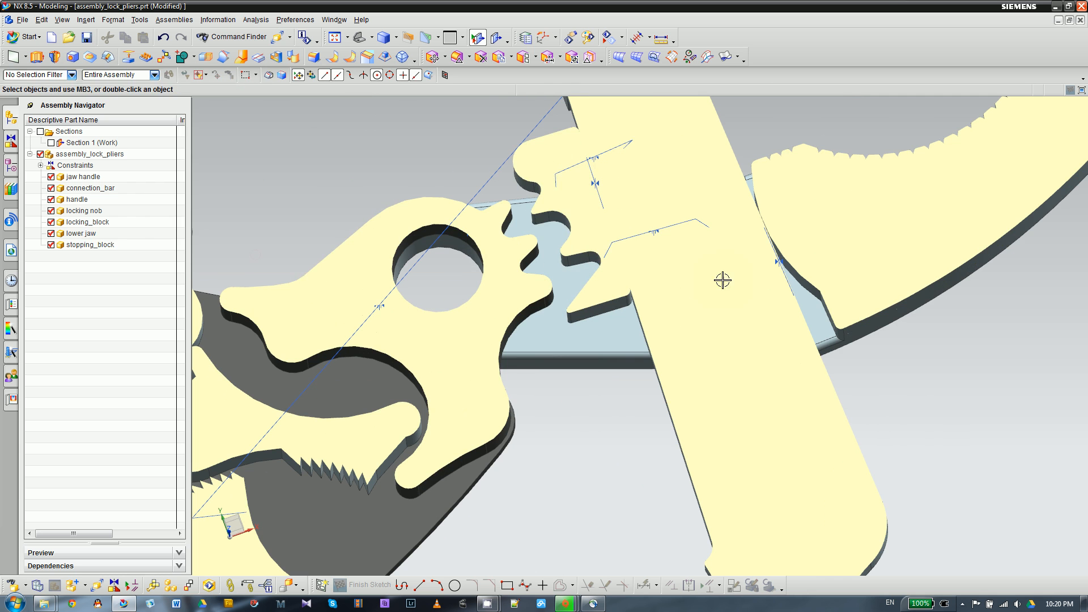
# - Rotate the lower jaw -5 degrees about the Z-axis with a dynamic Move Component
pyautogui.click(833, 235)
pyautogui.click(917, 212)
pyautogui.scroll(-1, 723, 337)
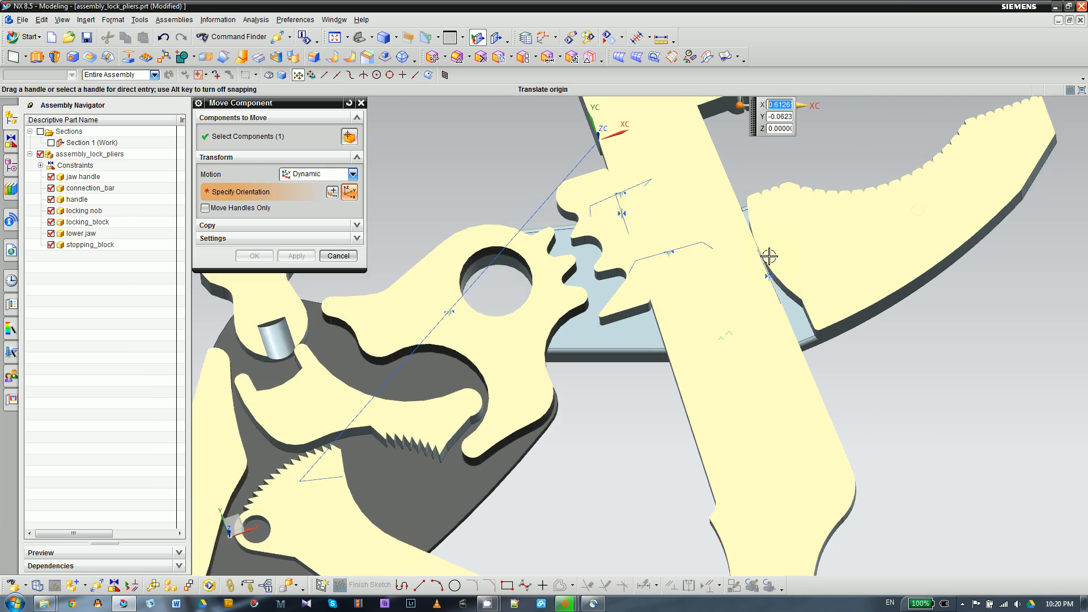
pyautogui.scroll(-1, 769, 257)
pyautogui.moveTo(769, 124); pyautogui.dragTo(772, 127)
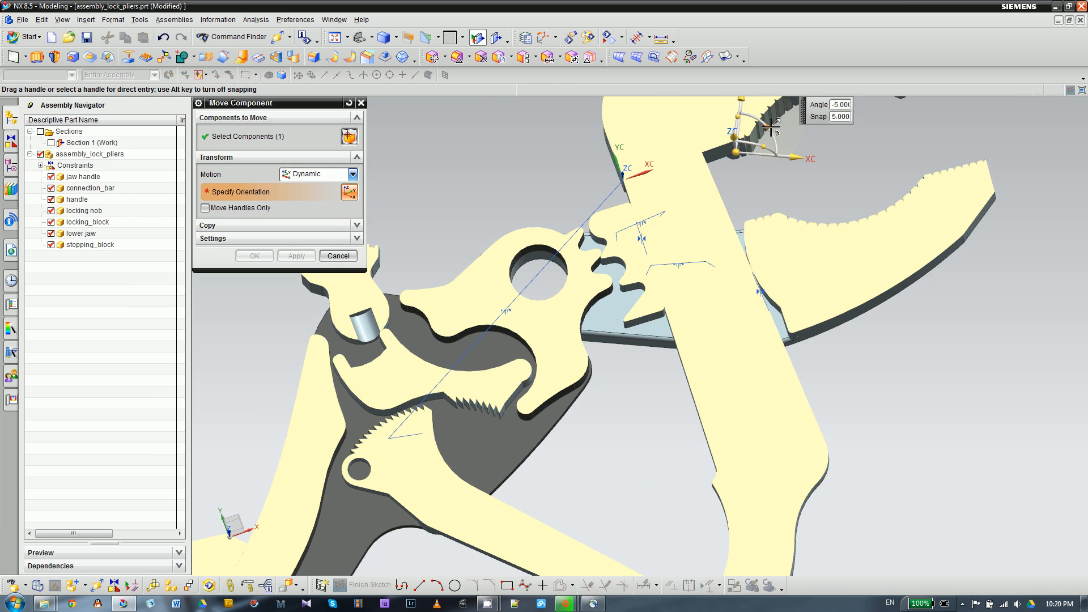
pyautogui.click(257, 257)
# - Move the stopping block further up the jaw handle's edge to X -0.1383, Y -0.3020
pyautogui.click(615, 215)
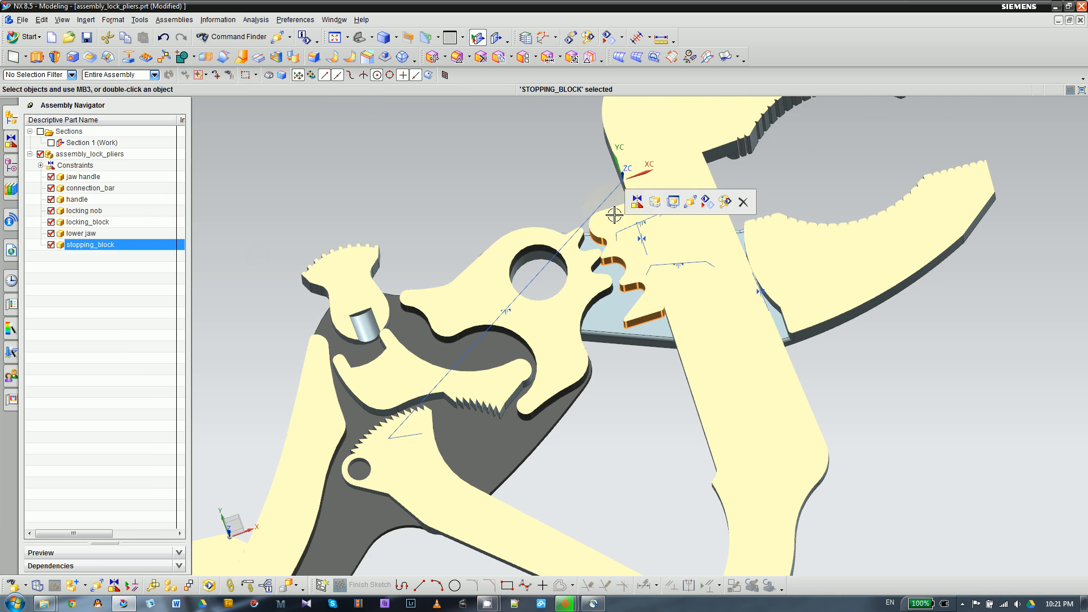
pyautogui.click(693, 206)
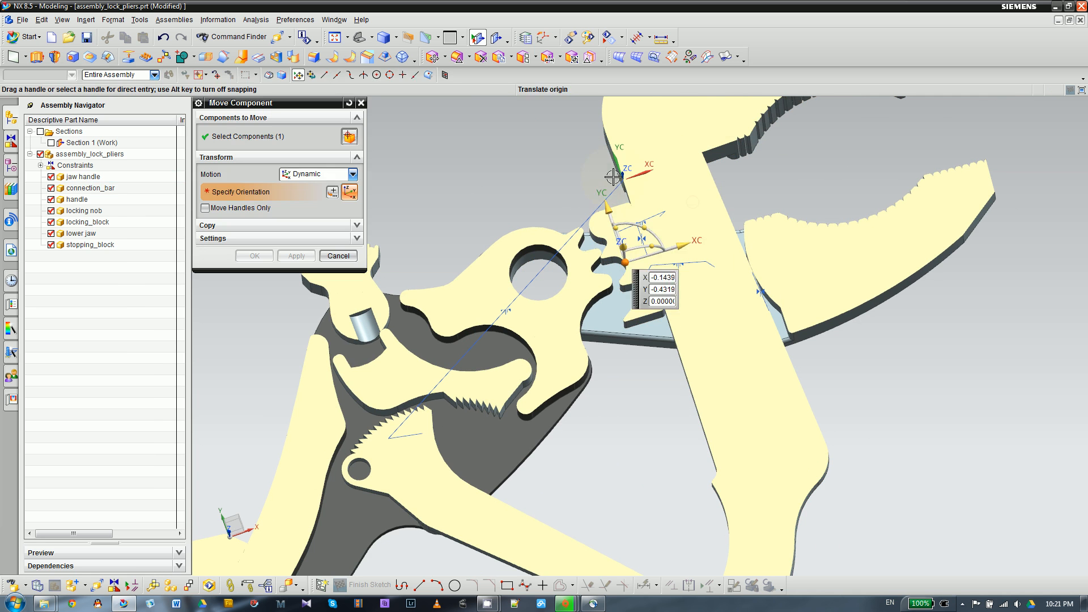
pyautogui.moveTo(606, 216); pyautogui.dragTo(598, 192)
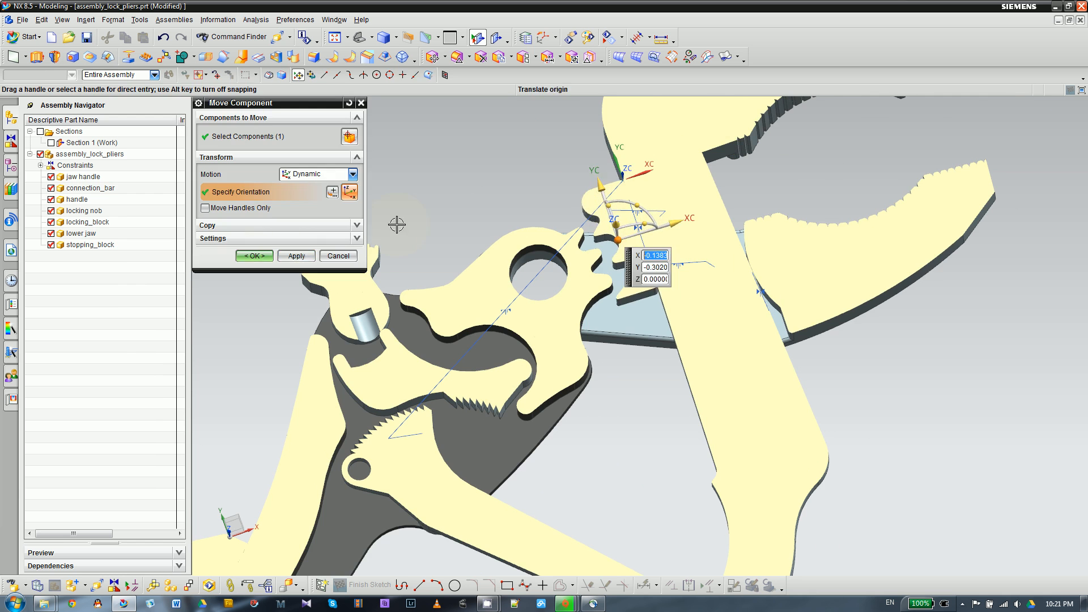
pyautogui.click(255, 255)
# - Swing the connection bar to a steeper angle between the handle and the jaw handle's slot with a dynamic Move Component
pyautogui.scroll(-5, 624, 228)
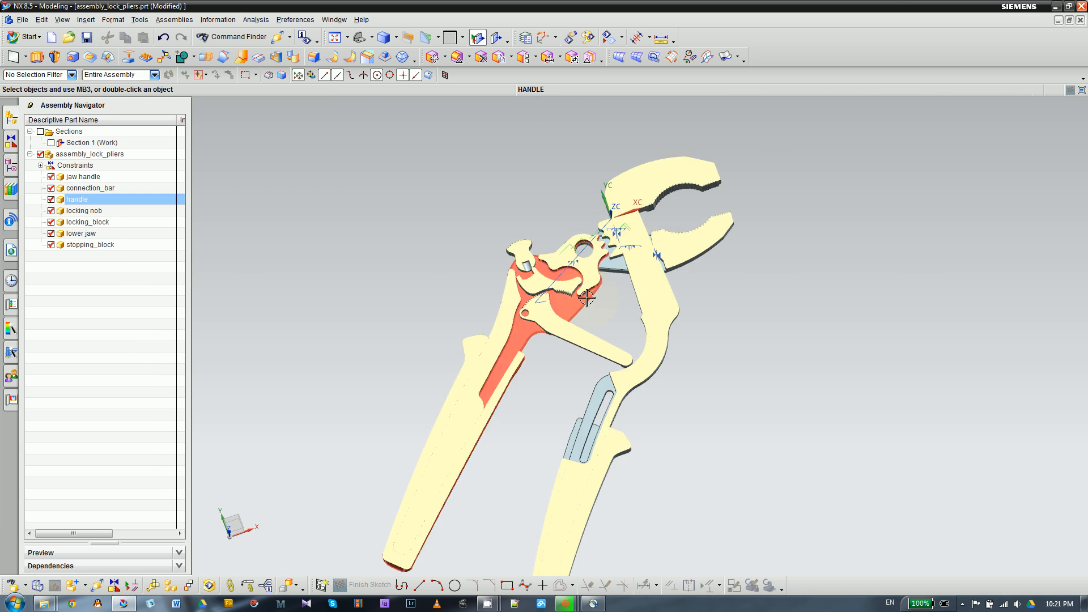
pyautogui.scroll(4, 586, 297)
pyautogui.scroll(-4, 693, 288)
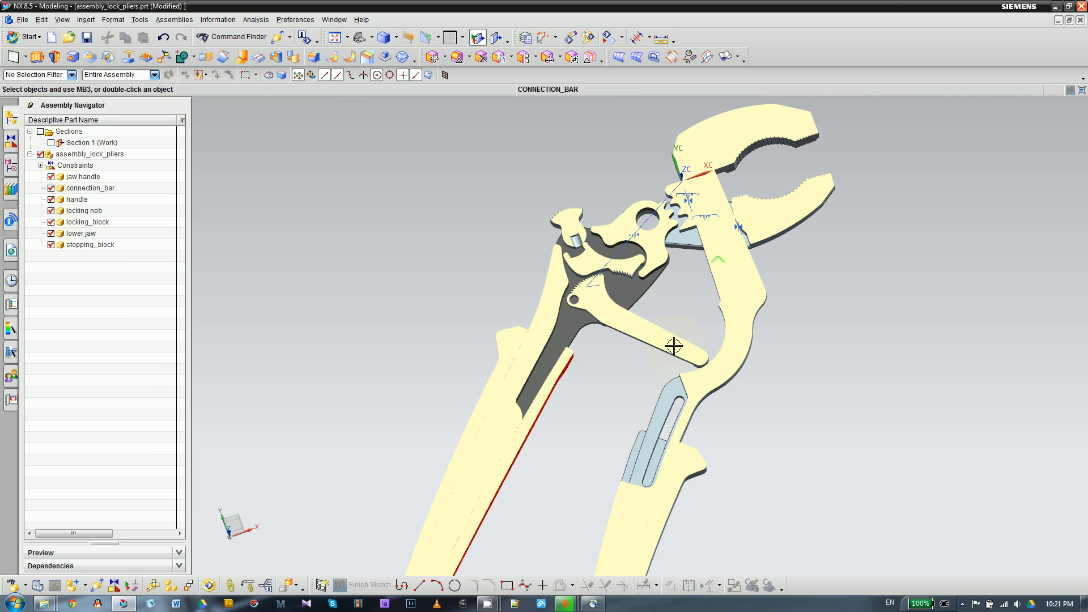
pyautogui.click(675, 343)
pyautogui.click(665, 369)
pyautogui.click(751, 324)
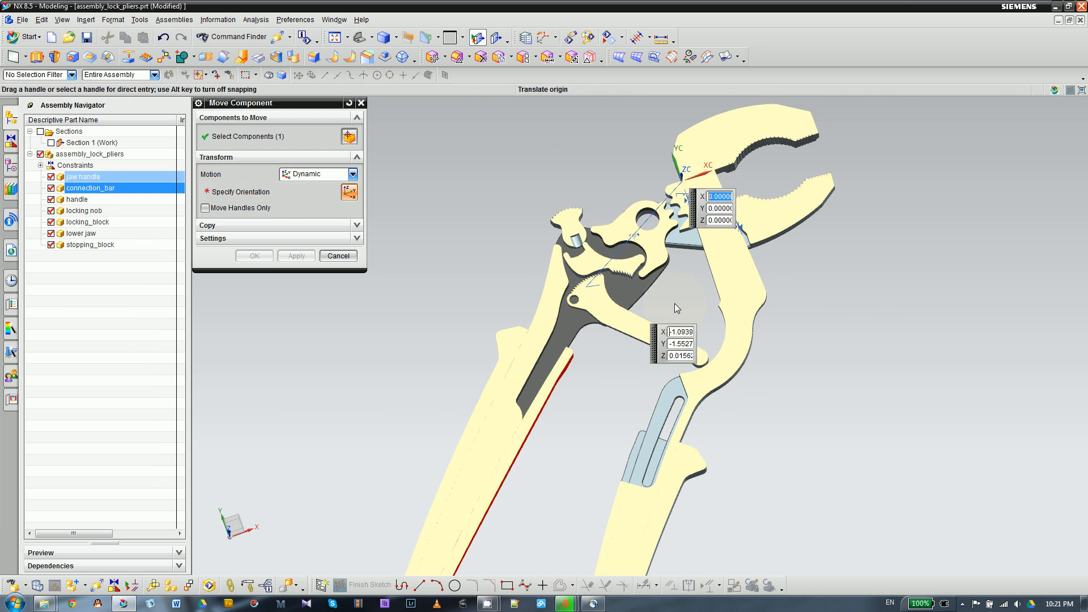
pyautogui.moveTo(635, 280); pyautogui.dragTo(644, 293)
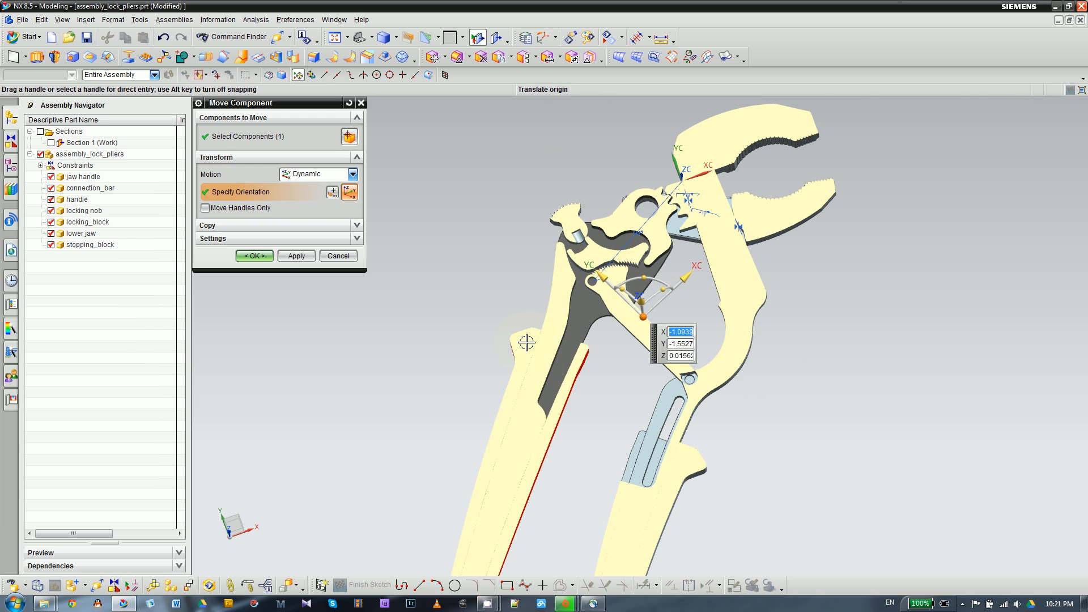
pyautogui.click(295, 262)
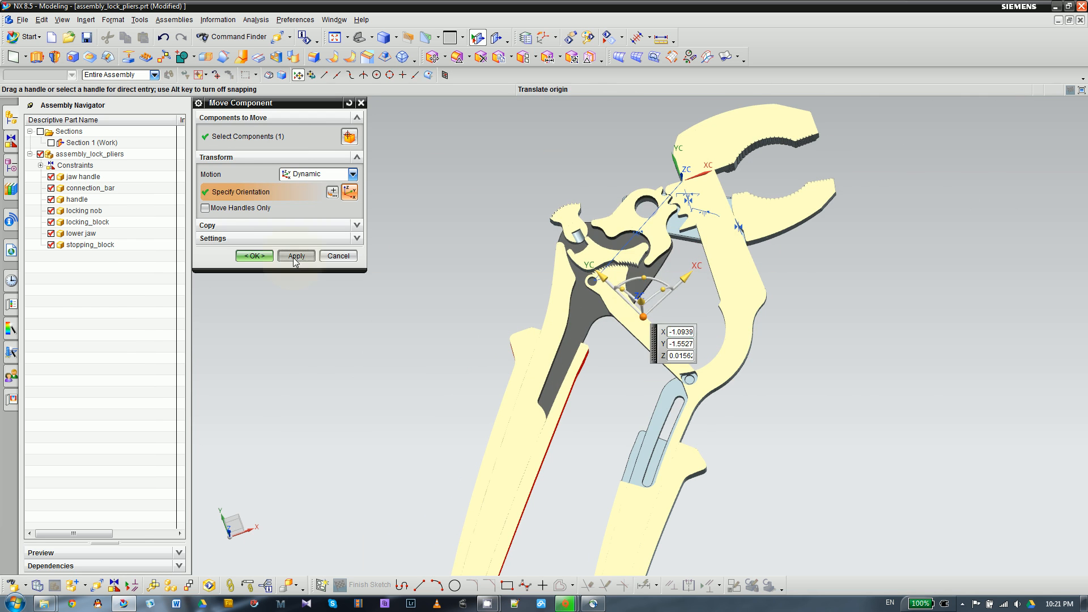
# - Move the handle down to X -2.6117, Y -2.5419 so the connection bar's end slides along the jaw handle's slot
pyautogui.click(542, 388)
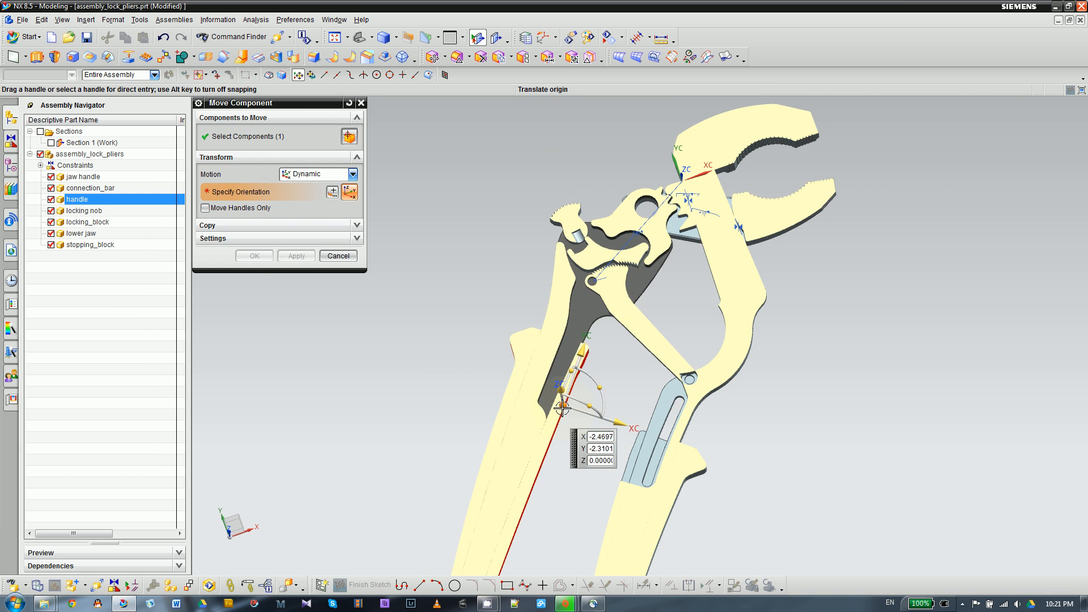
pyautogui.moveTo(562, 407); pyautogui.dragTo(558, 425)
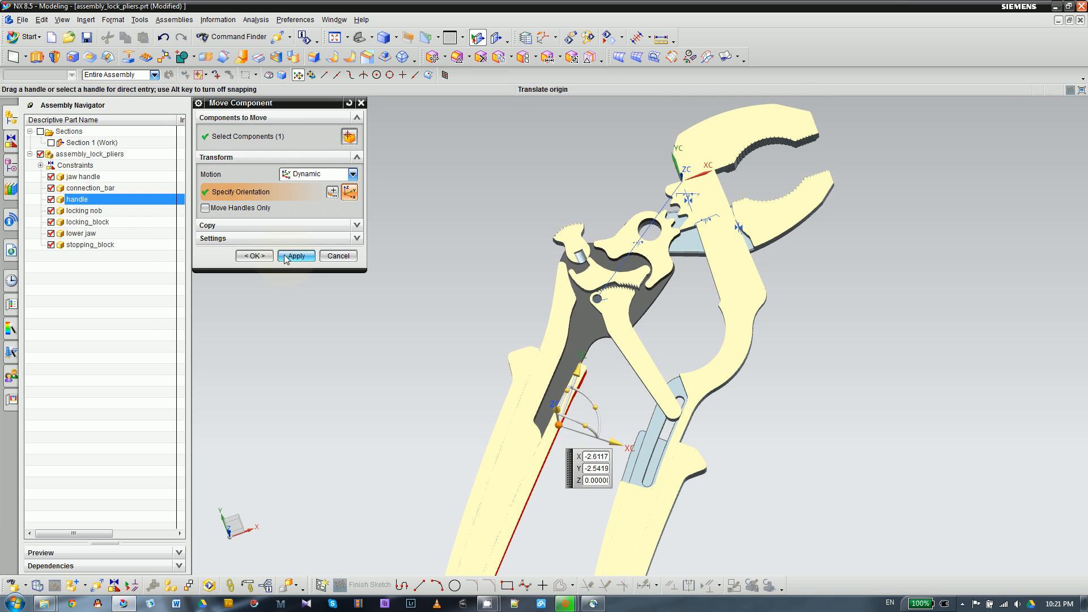
pyautogui.click(255, 255)
# - Shift the stopping block slightly down along its YC axis on the jaw handle's edge with a dynamic Move Component
pyautogui.scroll(3, 690, 201)
pyautogui.click(694, 184)
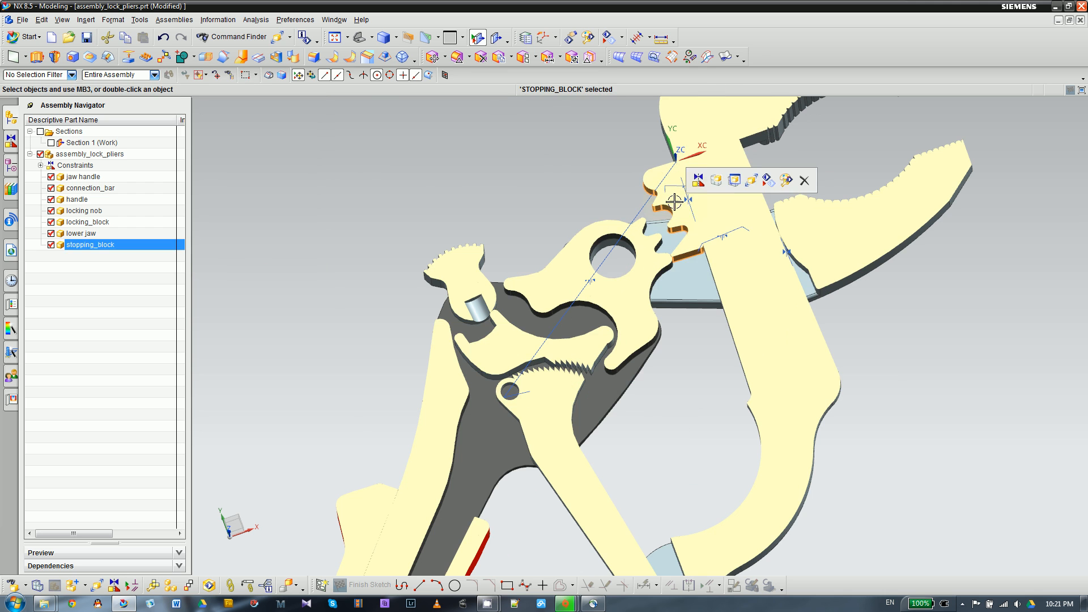
pyautogui.click(698, 180)
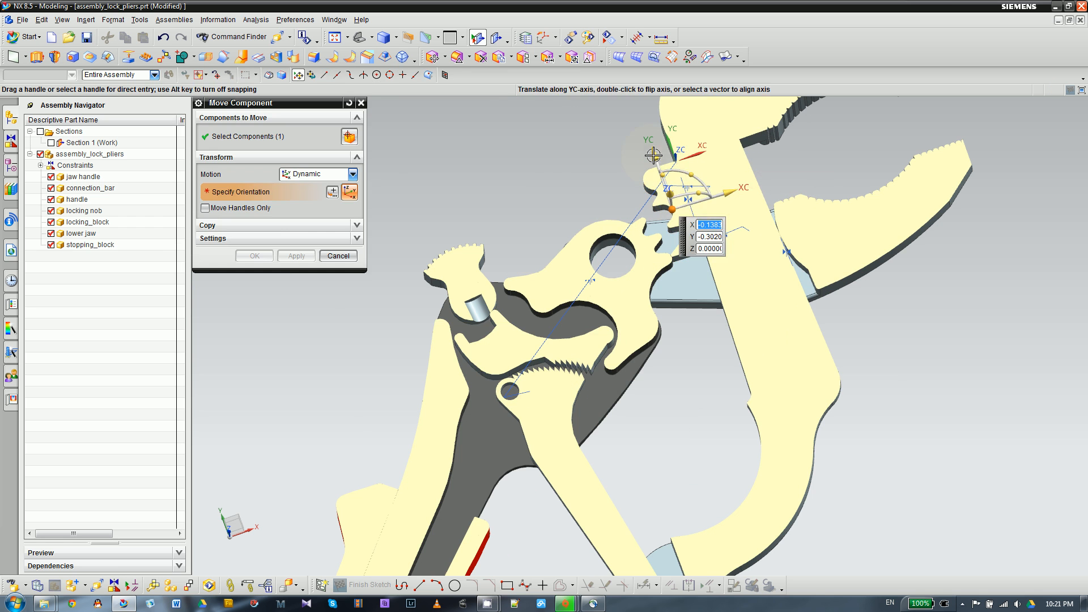
pyautogui.moveTo(653, 155); pyautogui.dragTo(658, 179)
pyautogui.click(263, 256)
pyautogui.scroll(-4, 535, 241)
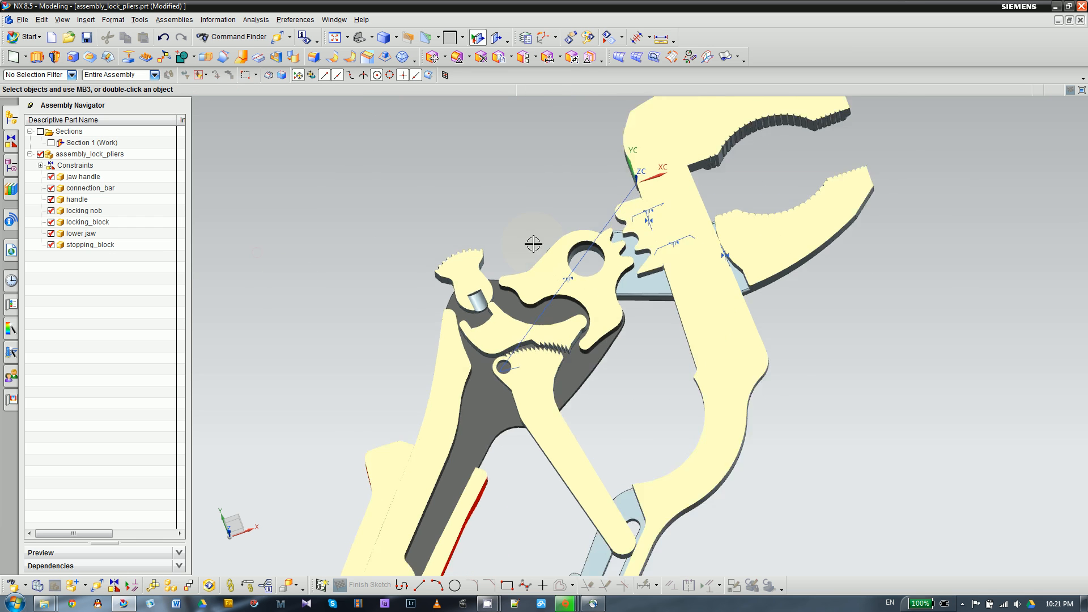
# - Turn off the section clipping of the pliers assembly to display the complete parts
pyautogui.scroll(-2, 400, 275)
pyautogui.doubleClick(80, 139)
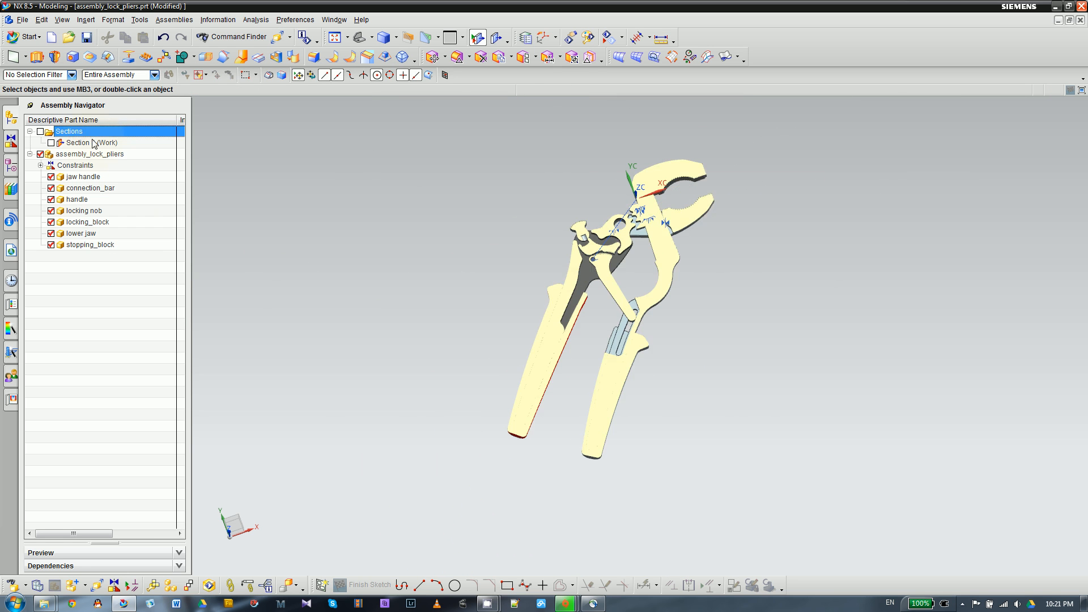
pyautogui.moveTo(427, 286)
pyautogui.mouseDown(button='middle')
pyautogui.moveTo(423, 265)
pyautogui.moveTo(418, 286)
pyautogui.mouseUp(button='middle')
pyautogui.scroll(3, 619, 185)
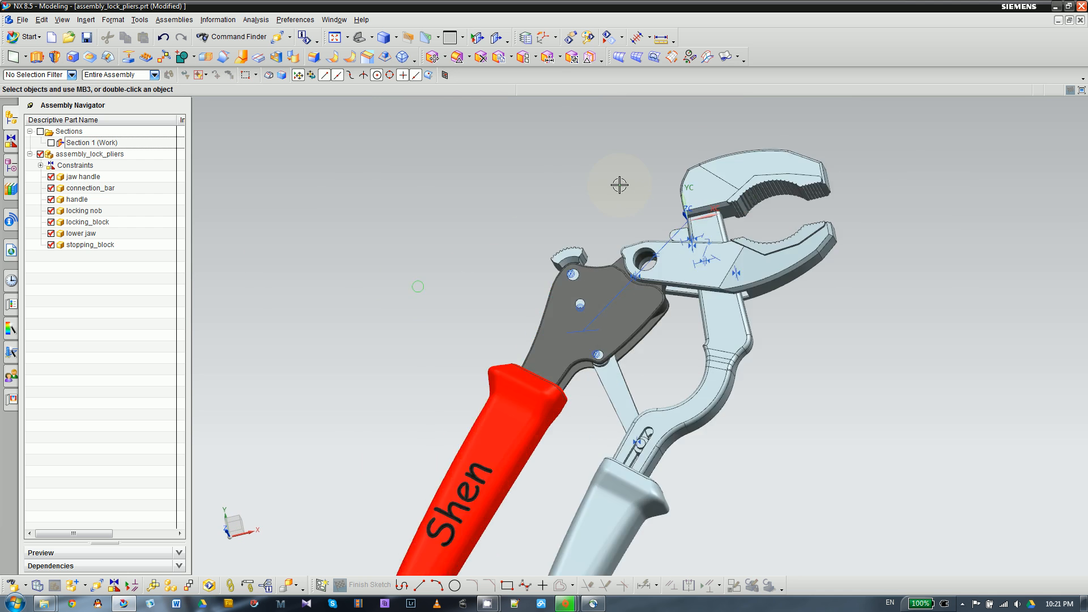
# - Examine the complete pliers assembly from several angles, including the jaws, handle, connection bar and slot
pyautogui.scroll(-2, 811, 211)
pyautogui.scroll(3, 659, 325)
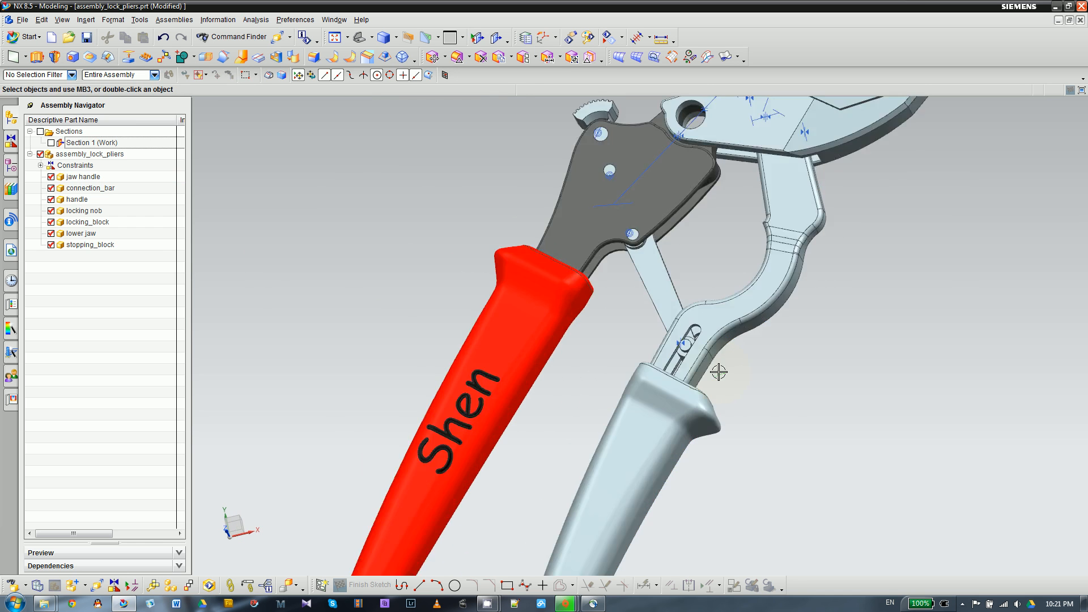
pyautogui.scroll(-3, 618, 318)
pyautogui.moveTo(617, 318); pyautogui.dragTo(607, 340, button='middle')
pyautogui.scroll(2, 646, 279)
pyautogui.scroll(-2, 646, 279)
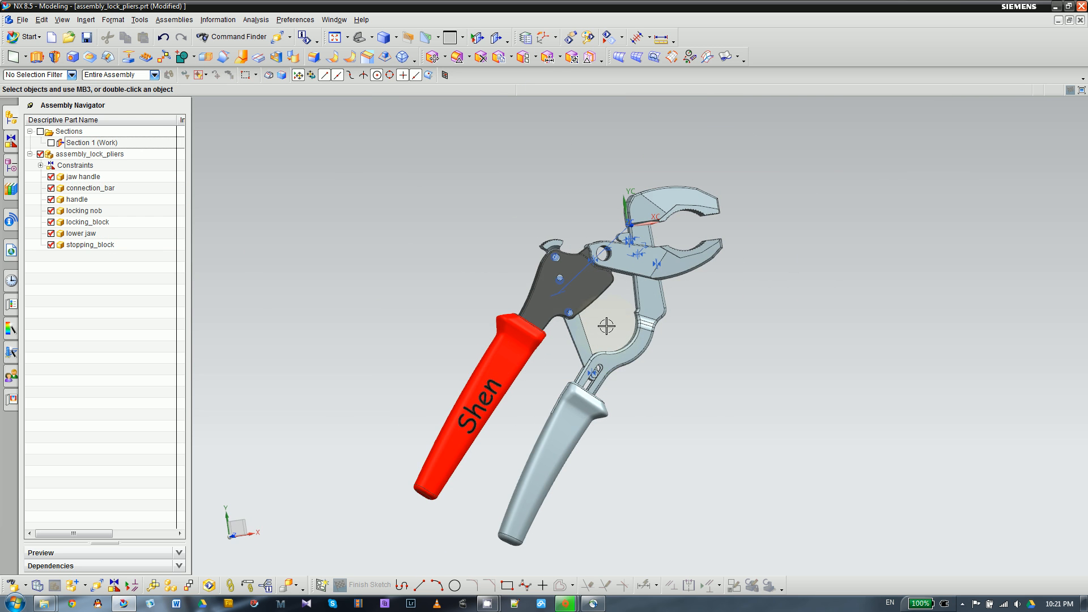
pyautogui.scroll(-2, 606, 326)
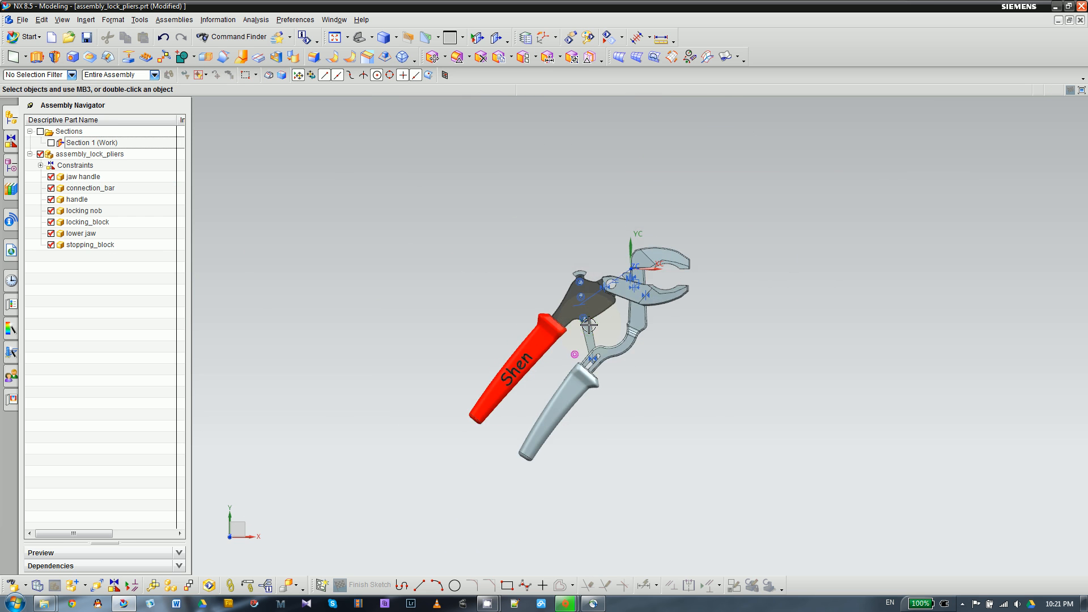
pyautogui.scroll(6, 589, 325)
pyautogui.scroll(-2, 596, 323)
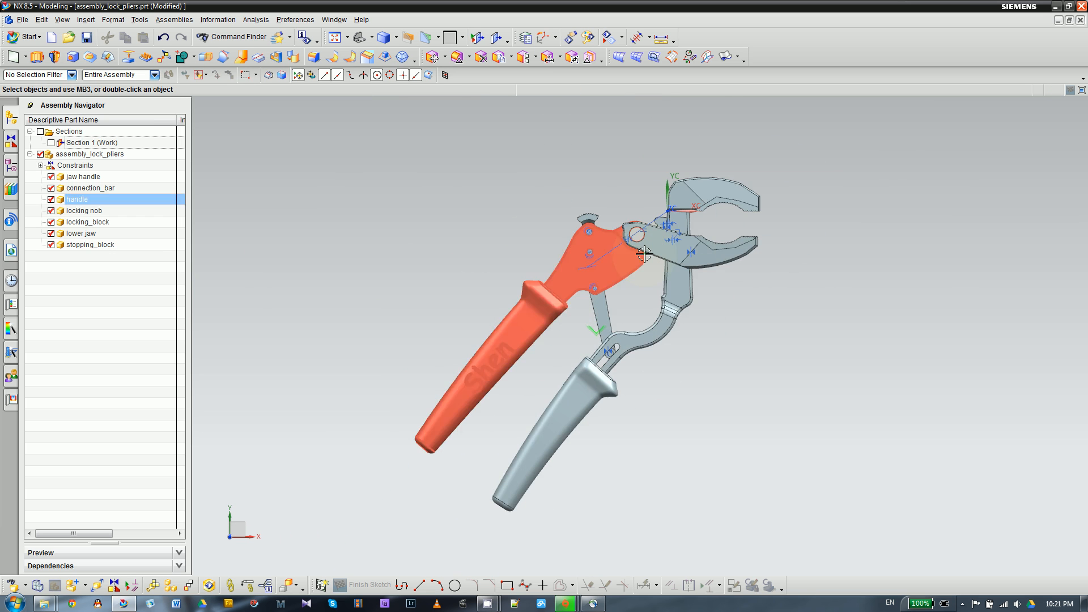
pyautogui.scroll(-2, 669, 416)
pyautogui.keyDown('shift'); pyautogui.moveTo(672, 413); pyautogui.dragTo(685, 359, button='middle'); pyautogui.keyUp('shift')
pyautogui.moveTo(675, 292); pyautogui.dragTo(567, 306, button='middle')
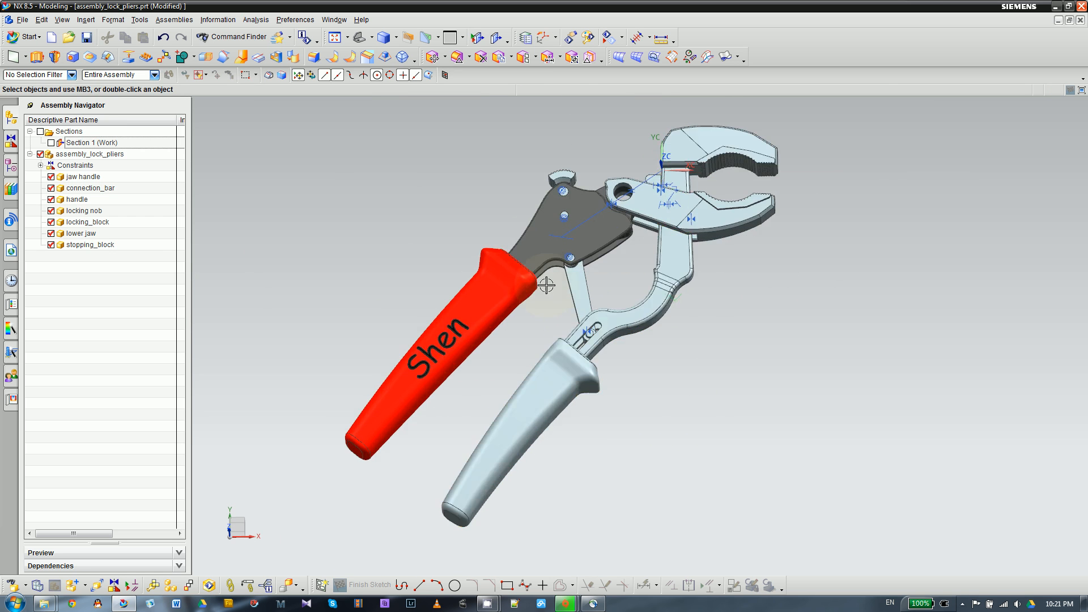
pyautogui.scroll(5, 505, 361)
pyautogui.scroll(-6, 512, 298)
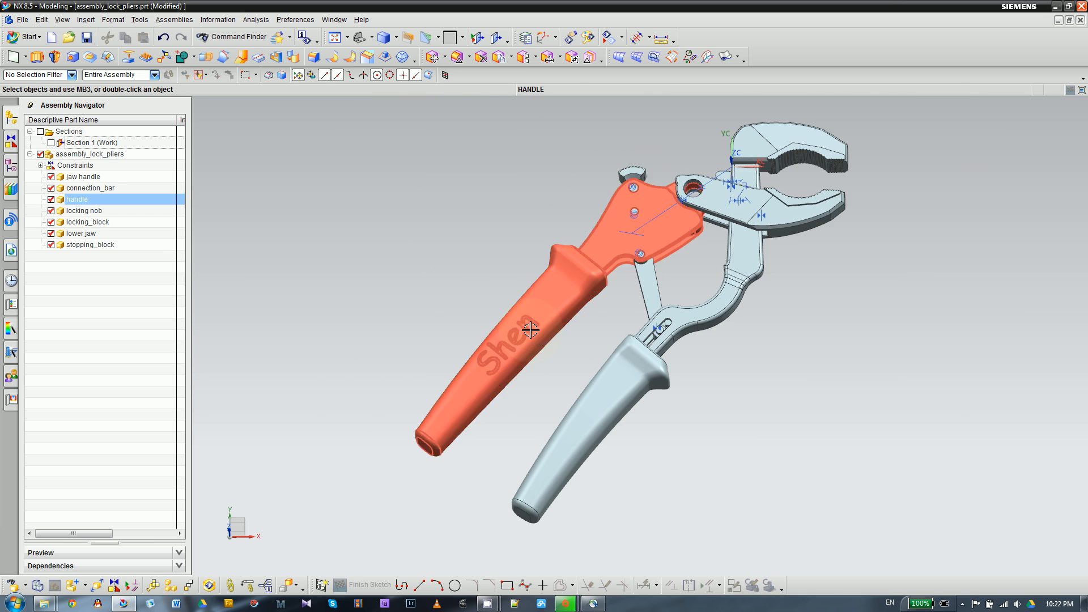
pyautogui.scroll(3, 527, 318)
pyautogui.scroll(-1, 408, 294)
pyautogui.moveTo(408, 294); pyautogui.dragTo(385, 322, button='middle')
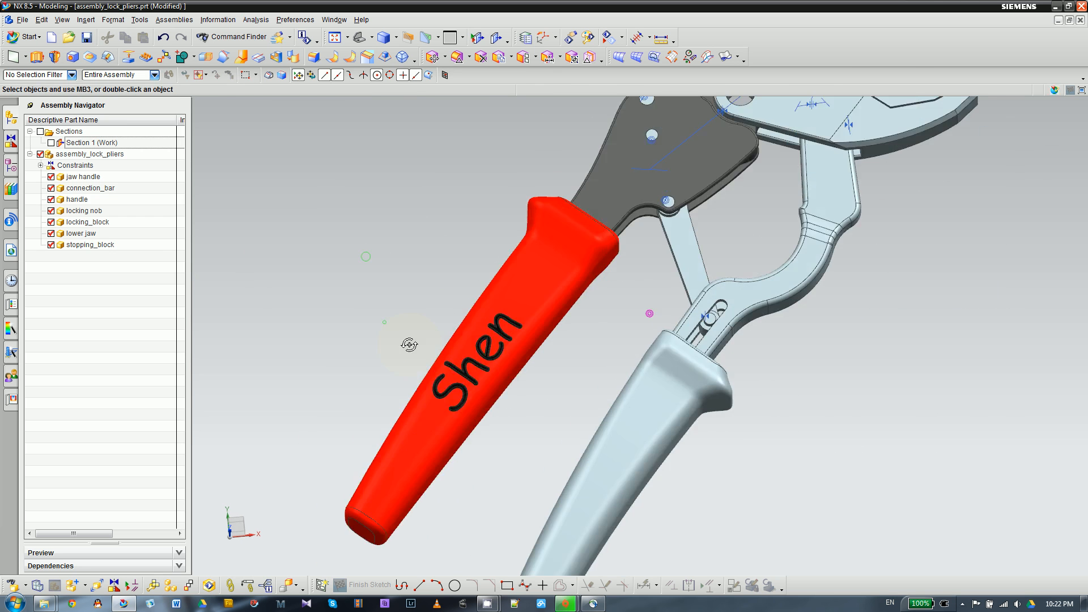
pyautogui.scroll(2, 524, 363)
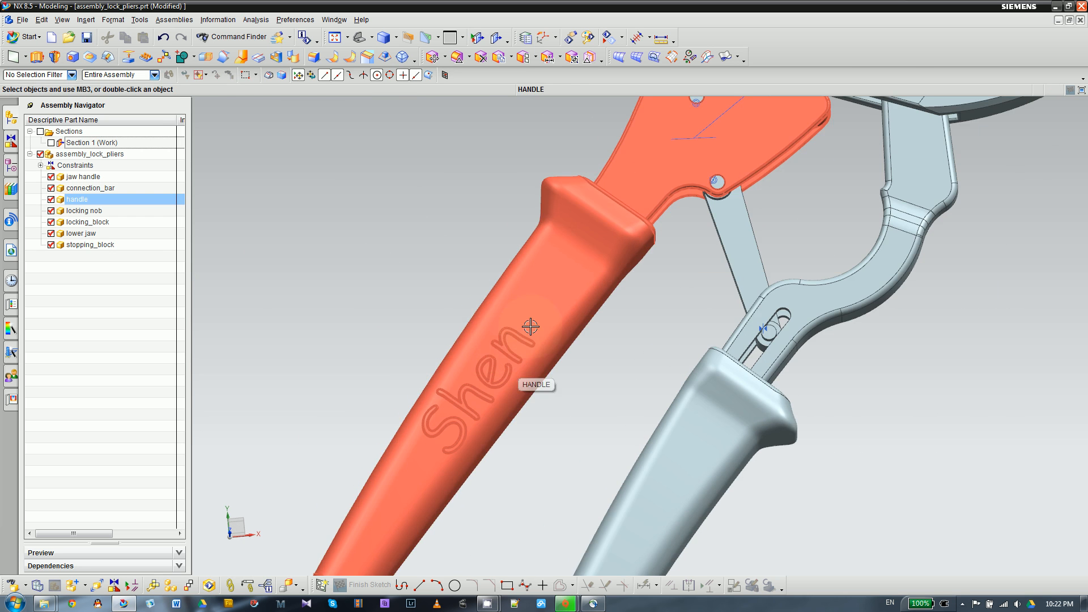
pyautogui.scroll(-1, 550, 291)
pyautogui.scroll(-1, 539, 418)
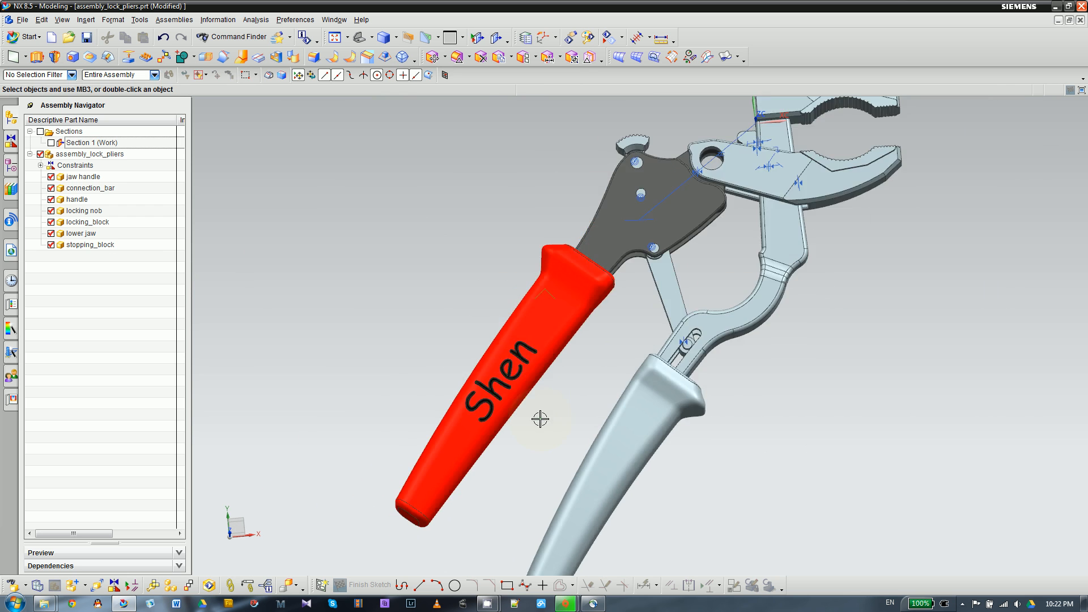
pyautogui.scroll(-1, 425, 391)
pyautogui.scroll(2, 674, 254)
pyautogui.scroll(-2, 673, 254)
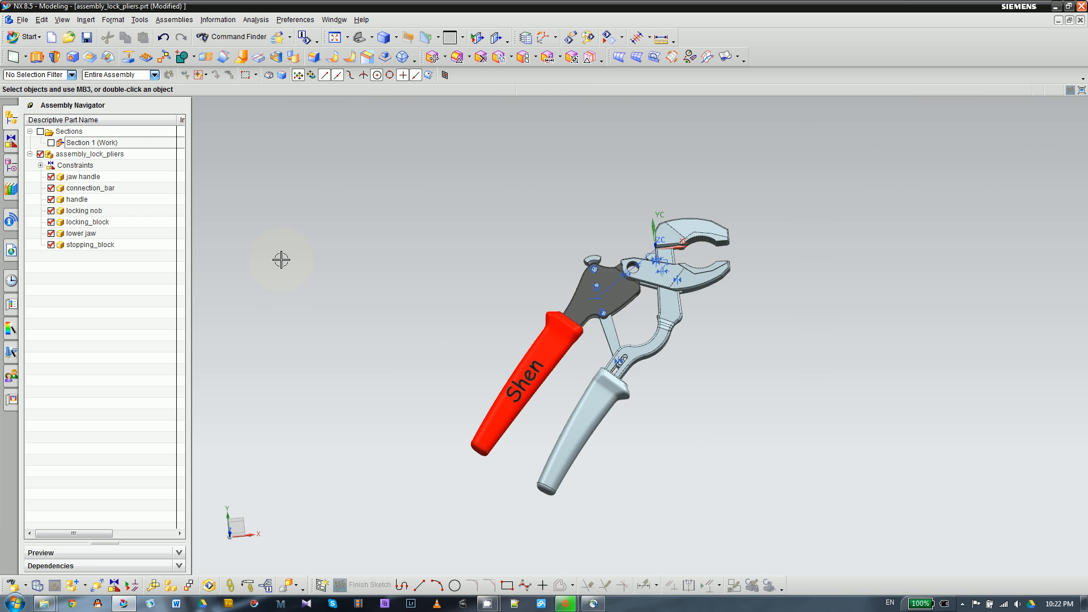
pyautogui.moveTo(287, 269); pyautogui.dragTo(362, 253, button='middle')
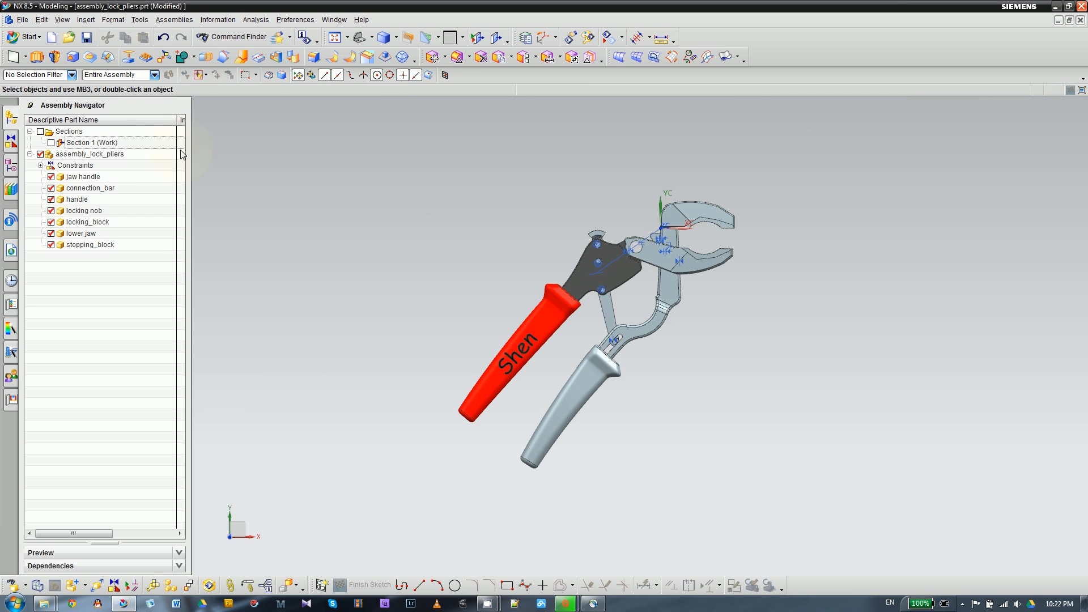
pyautogui.click(30, 38)
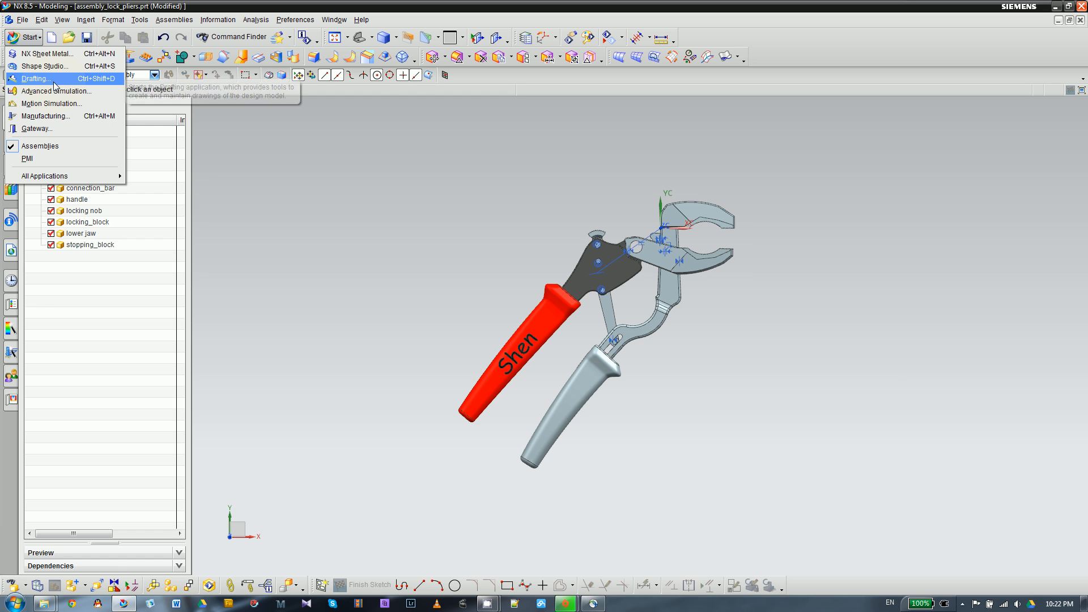
pyautogui.click(54, 83)
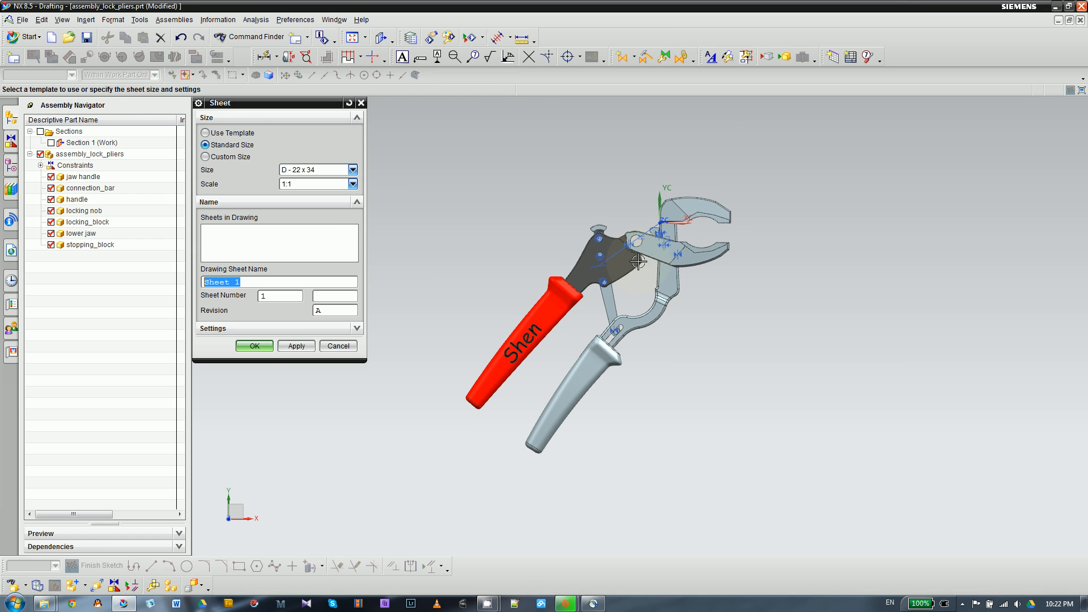
pyautogui.click(317, 170)
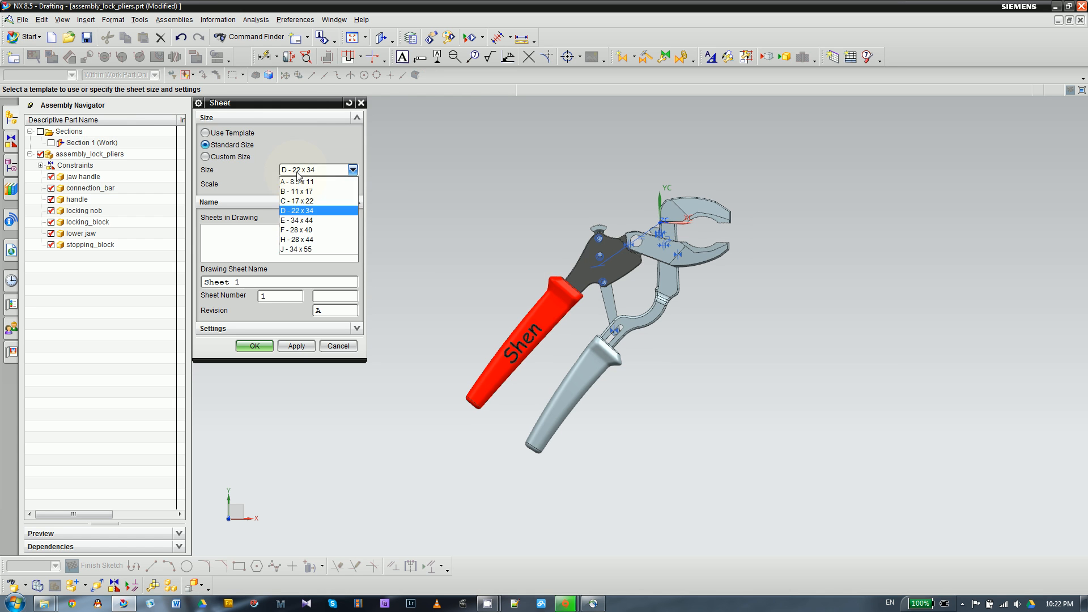
pyautogui.click(314, 206)
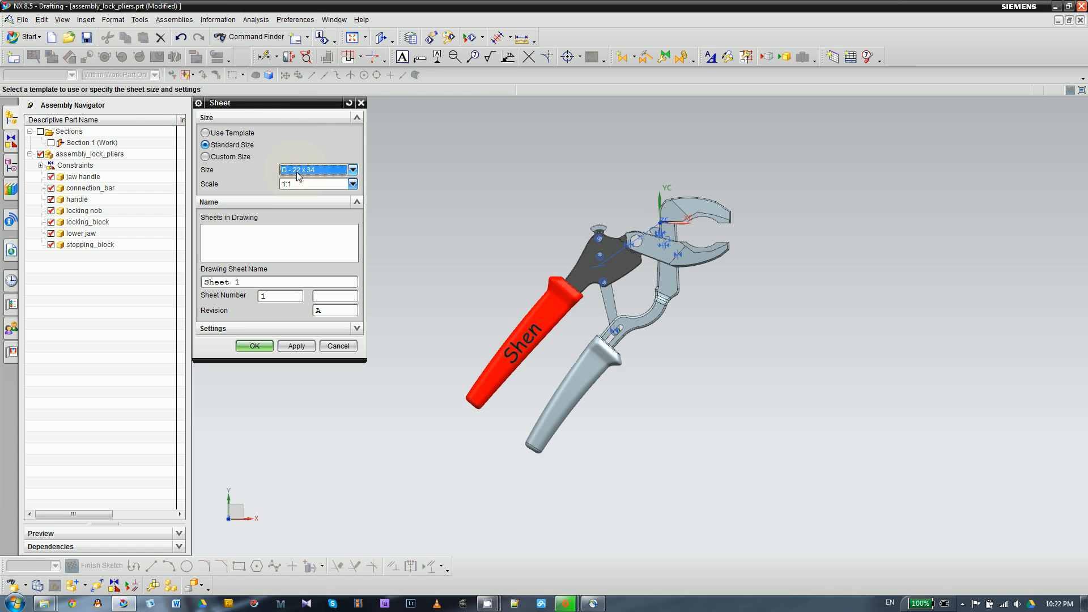
pyautogui.click(27, 38)
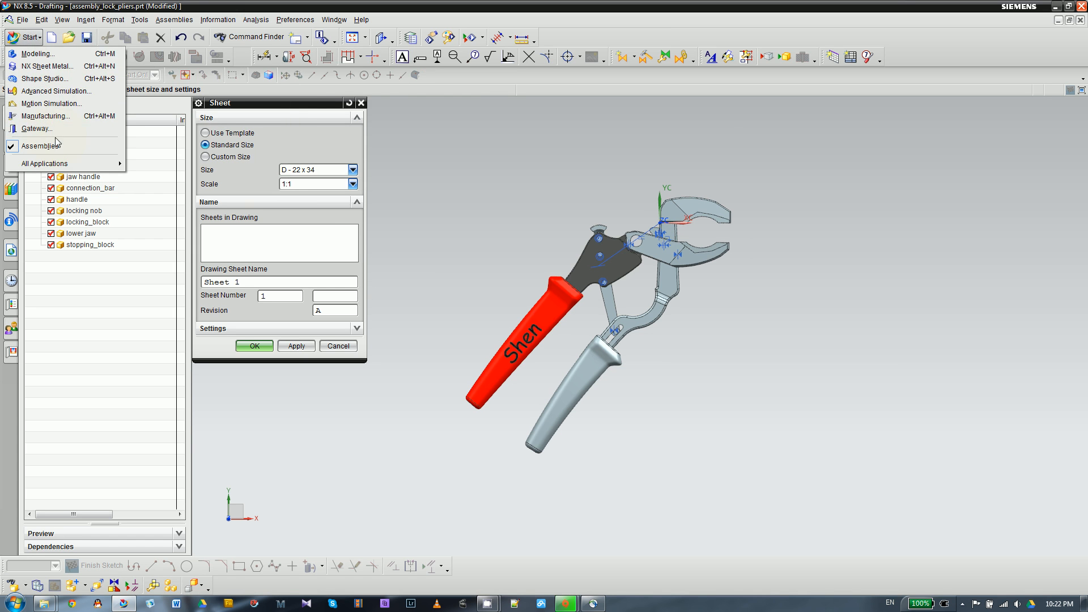
pyautogui.click(41, 57)
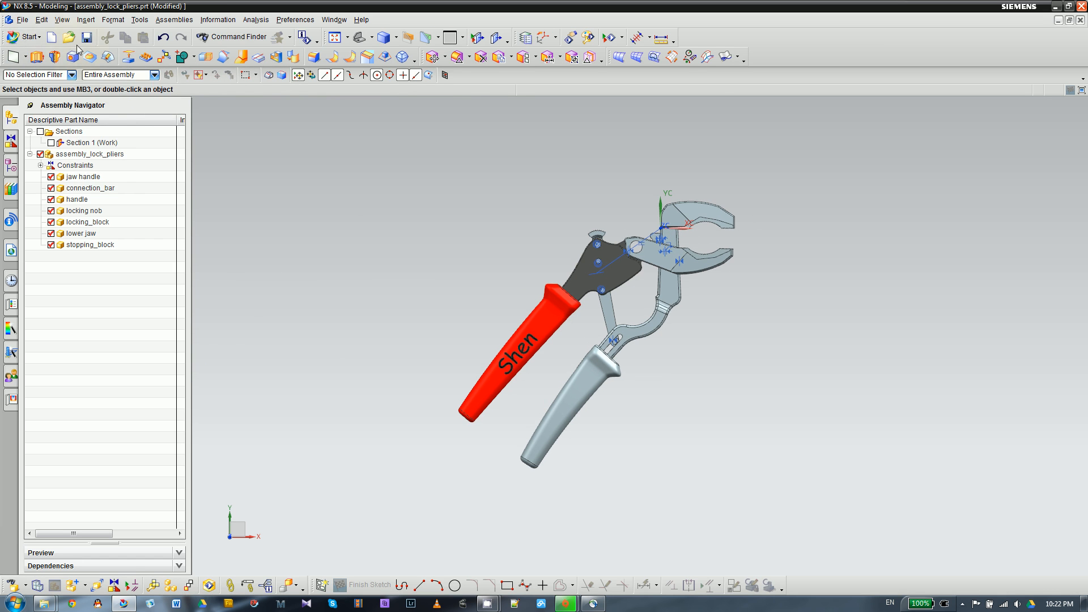
# - Switch to Drafting and create a drawing sheet of the pliers assembly from the B - Size template
pyautogui.click(30, 37)
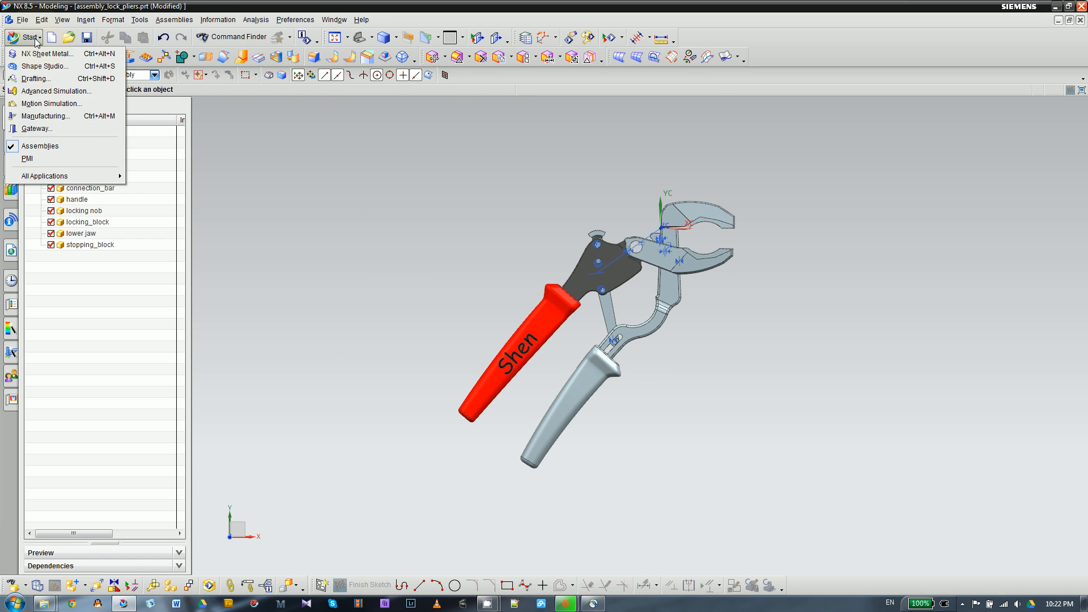
pyautogui.click(44, 81)
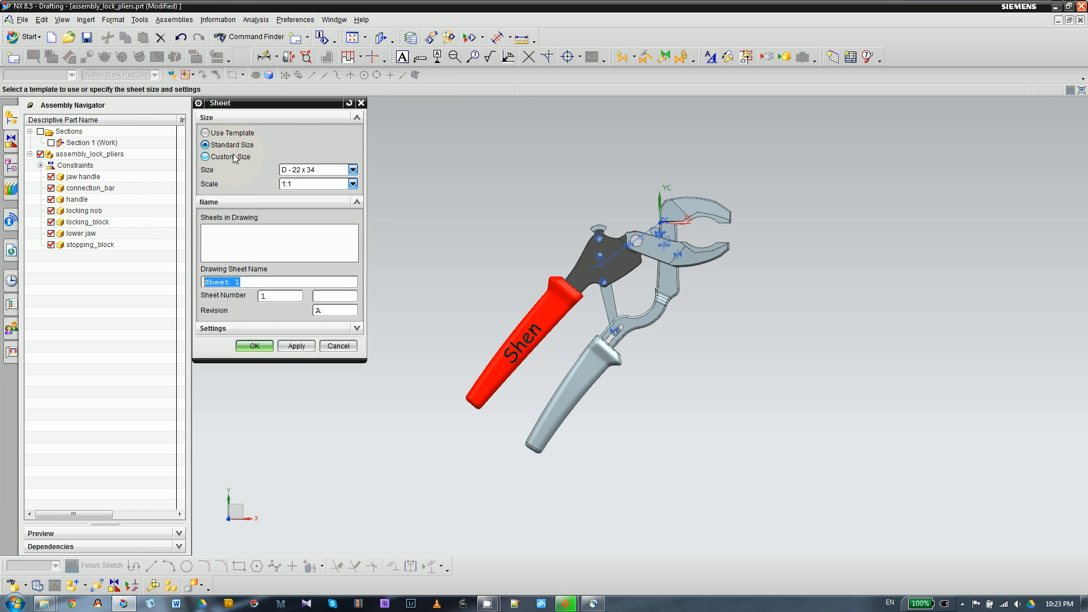
pyautogui.click(229, 133)
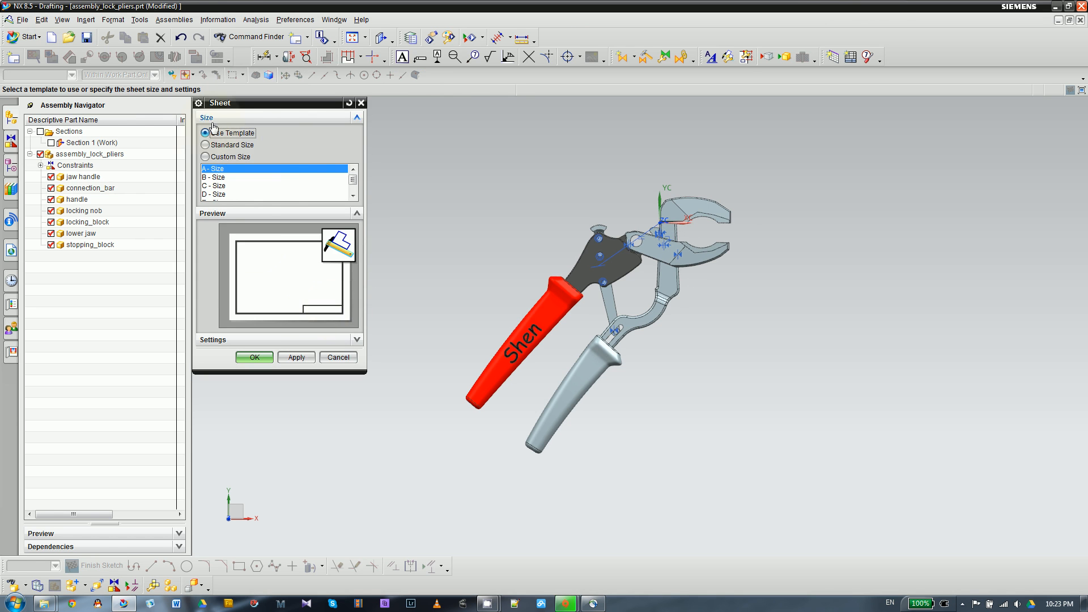
pyautogui.click(217, 147)
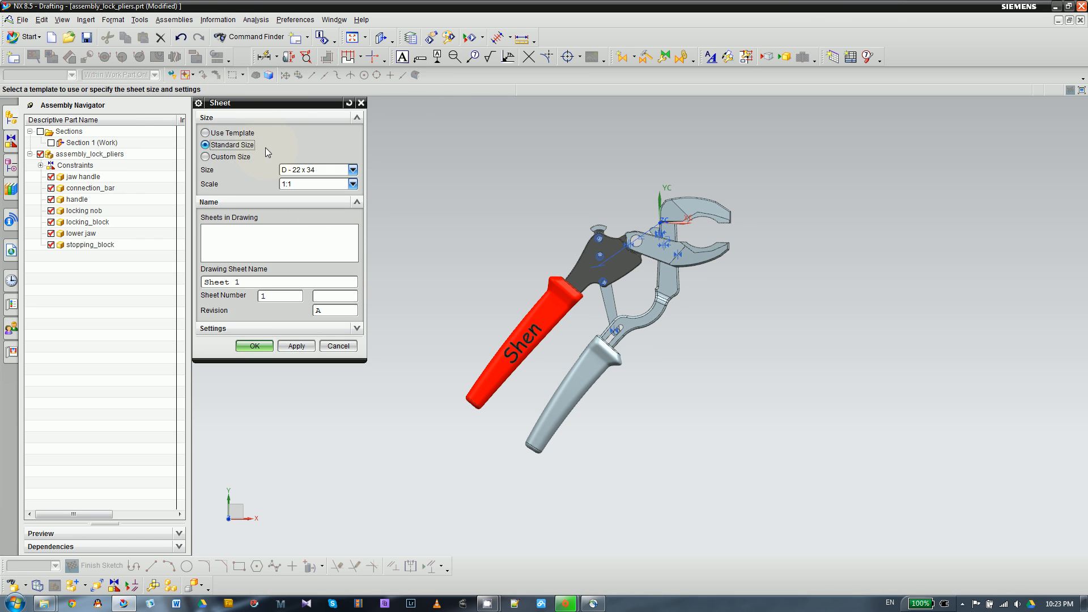
pyautogui.click(237, 135)
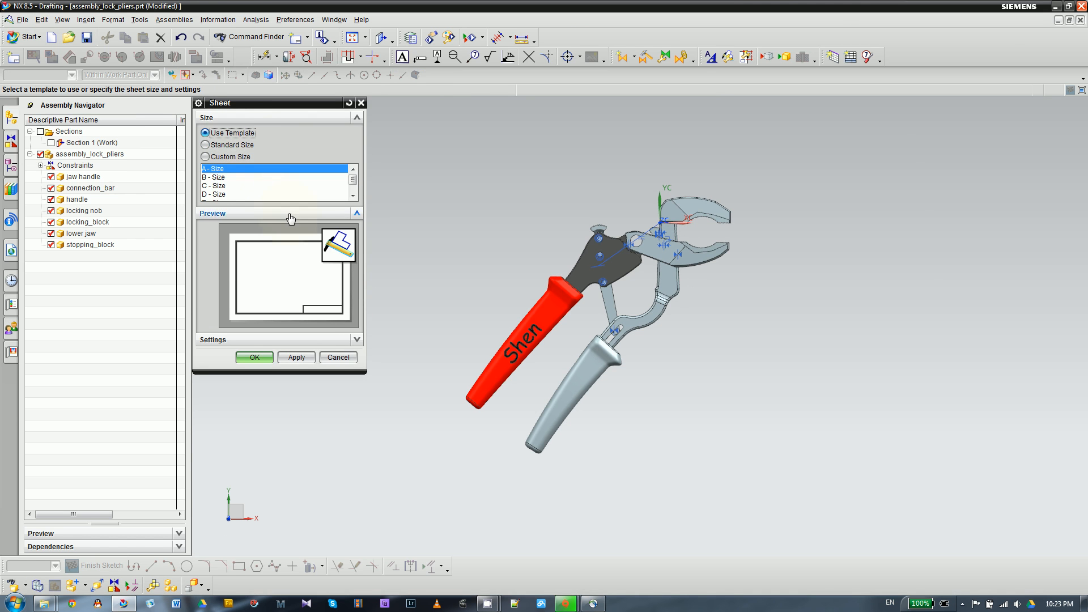
pyautogui.click(220, 185)
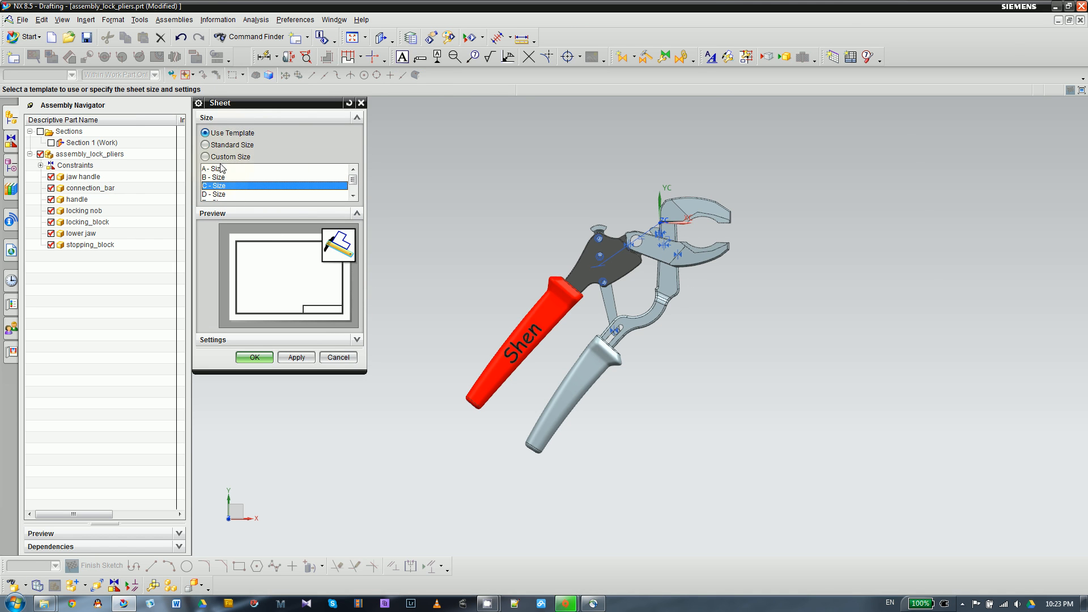
pyautogui.click(217, 178)
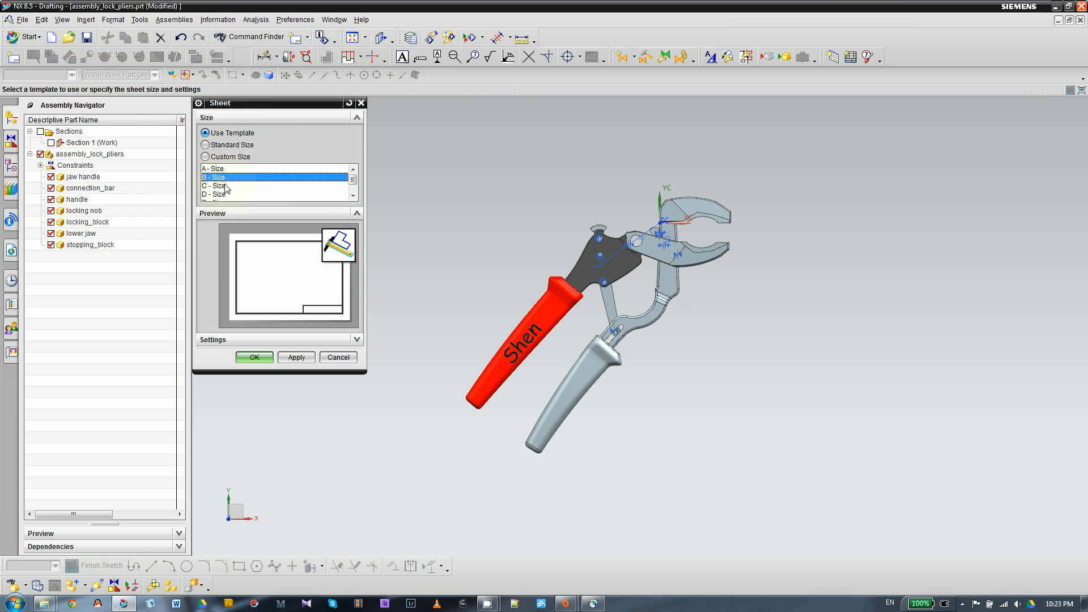
pyautogui.click(272, 340)
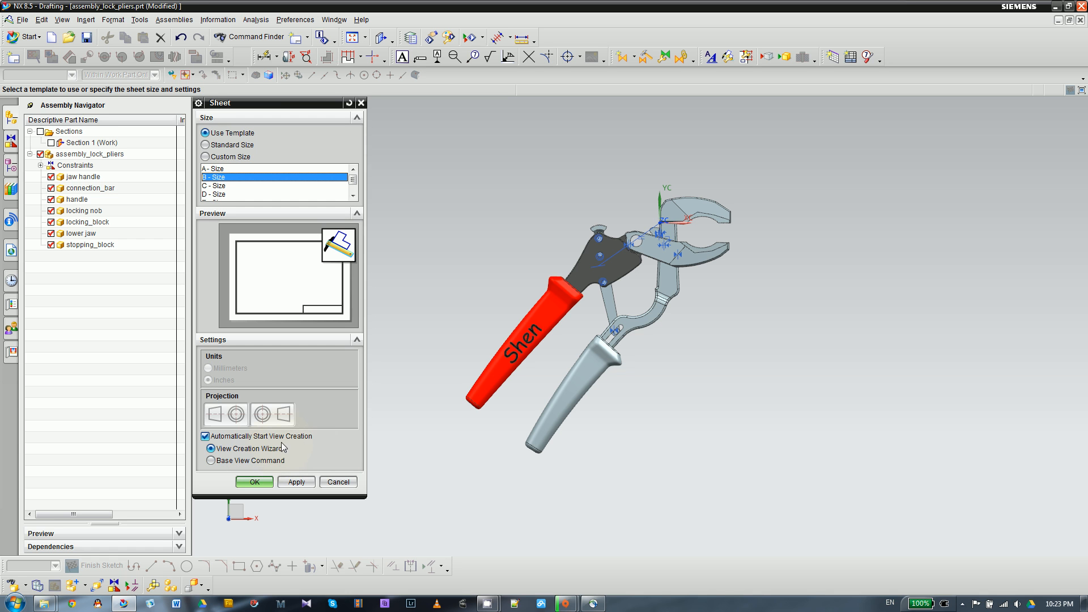
pyautogui.click(254, 484)
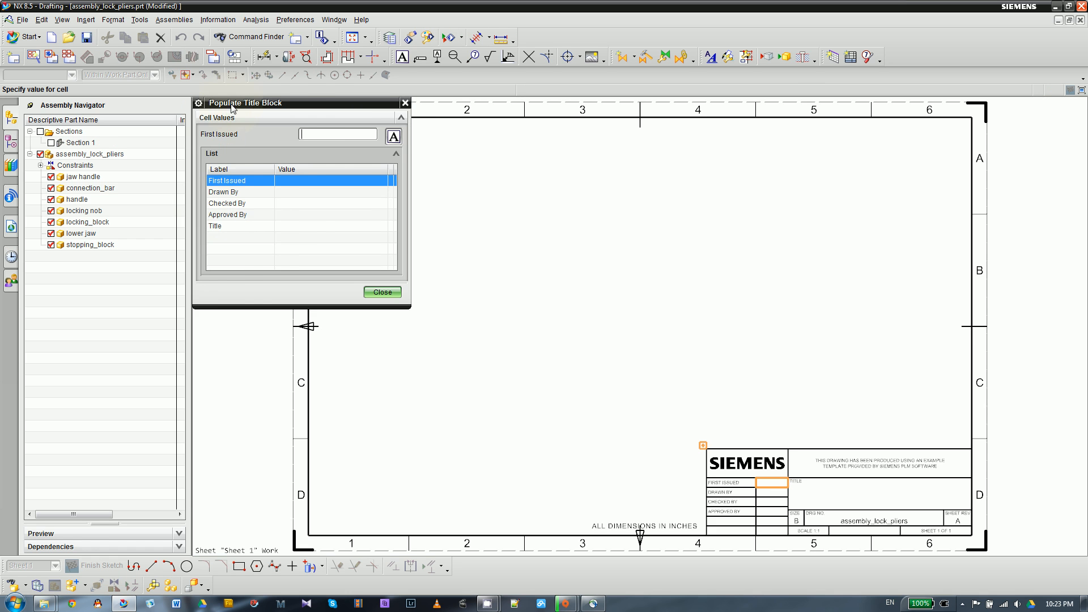
# - Enter the drafter's name in the title block's Drawn By cell and finish populating the title block
pyautogui.moveTo(238, 103)
pyautogui.mouseDown()
pyautogui.moveTo(286, 103)
pyautogui.moveTo(238, 103)
pyautogui.mouseUp()
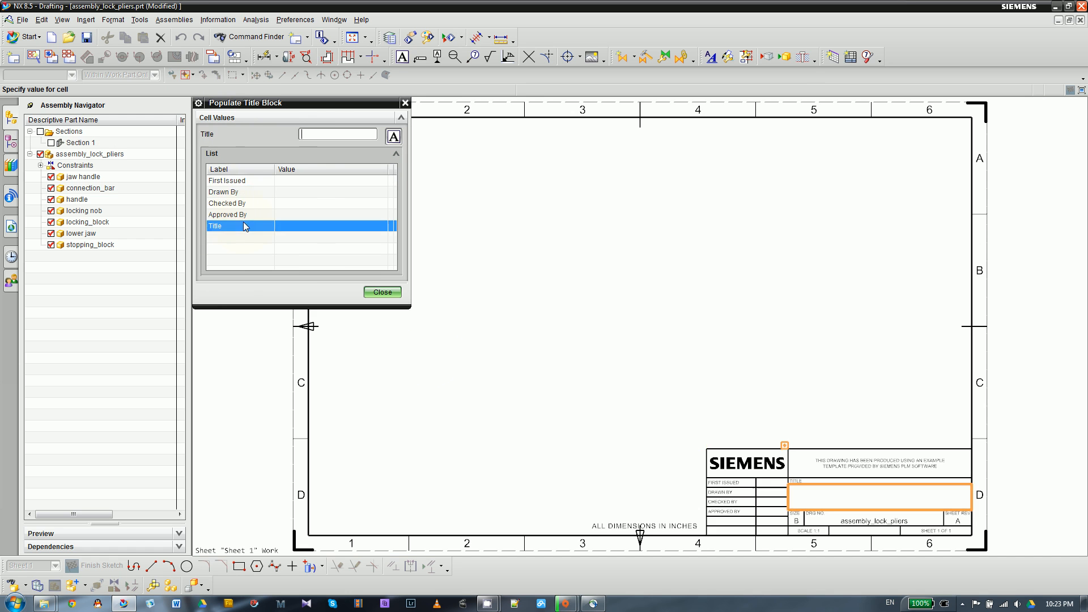
pyautogui.click(276, 192)
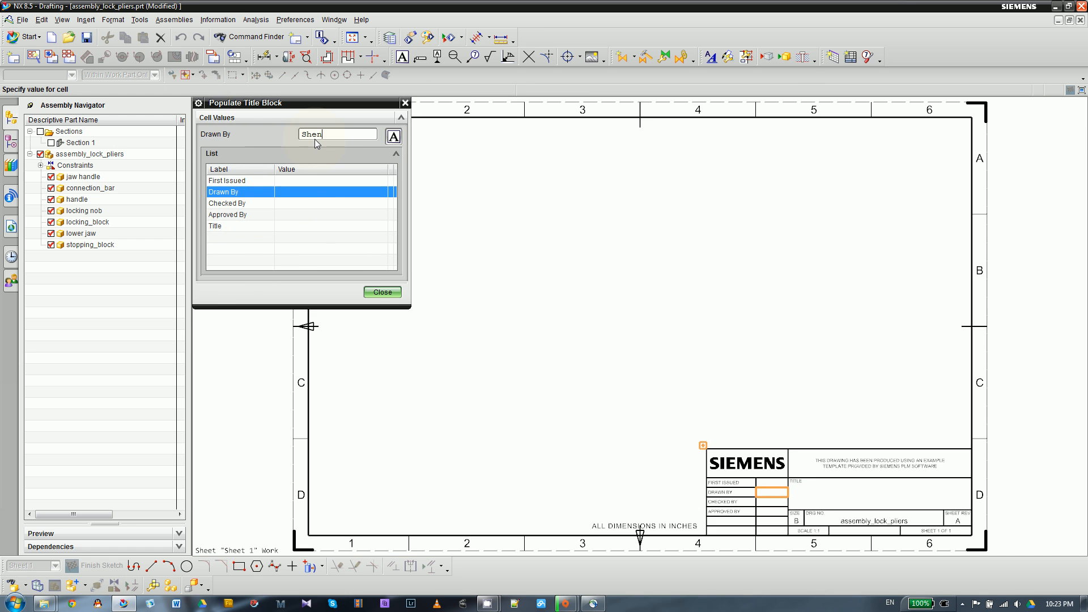
pyautogui.click(382, 292)
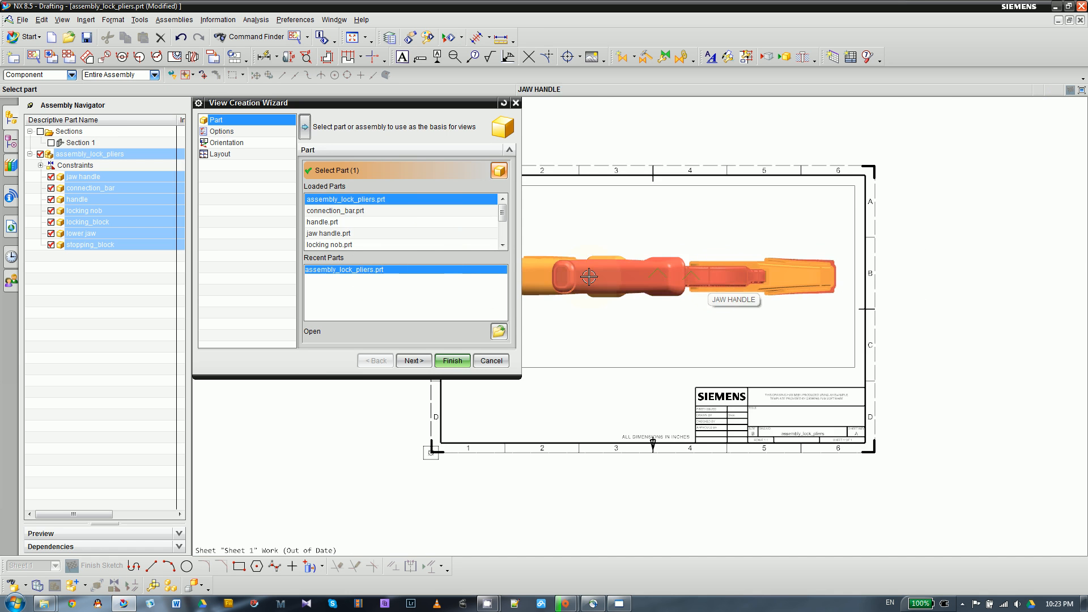
# - Choose assembly_lock_pliers.prt as the basis for the drawing views and proceed to the view display options
pyautogui.click(347, 203)
pyautogui.click(357, 209)
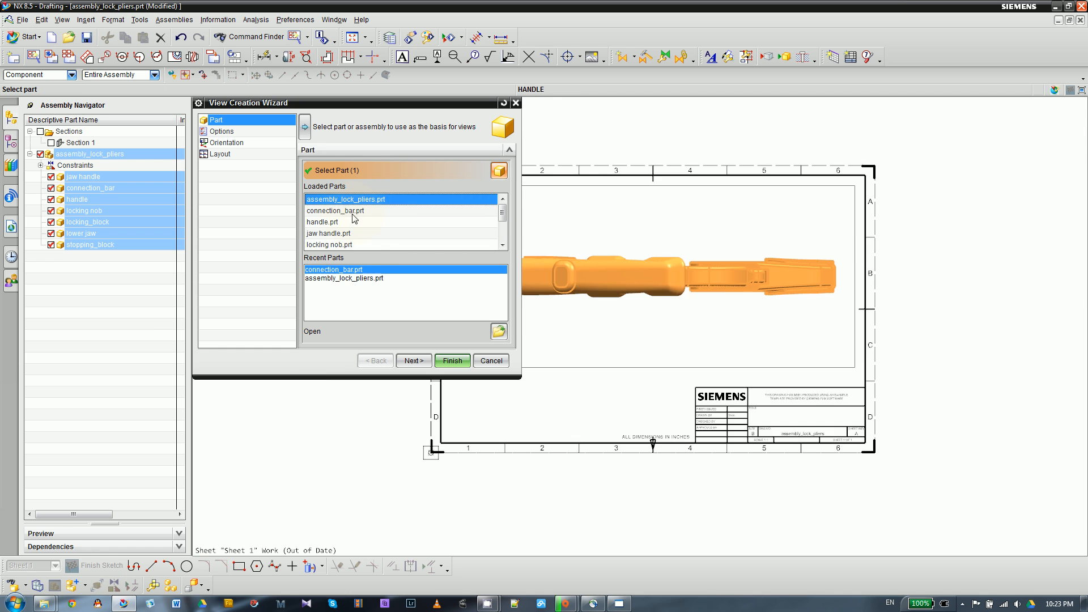
pyautogui.click(368, 200)
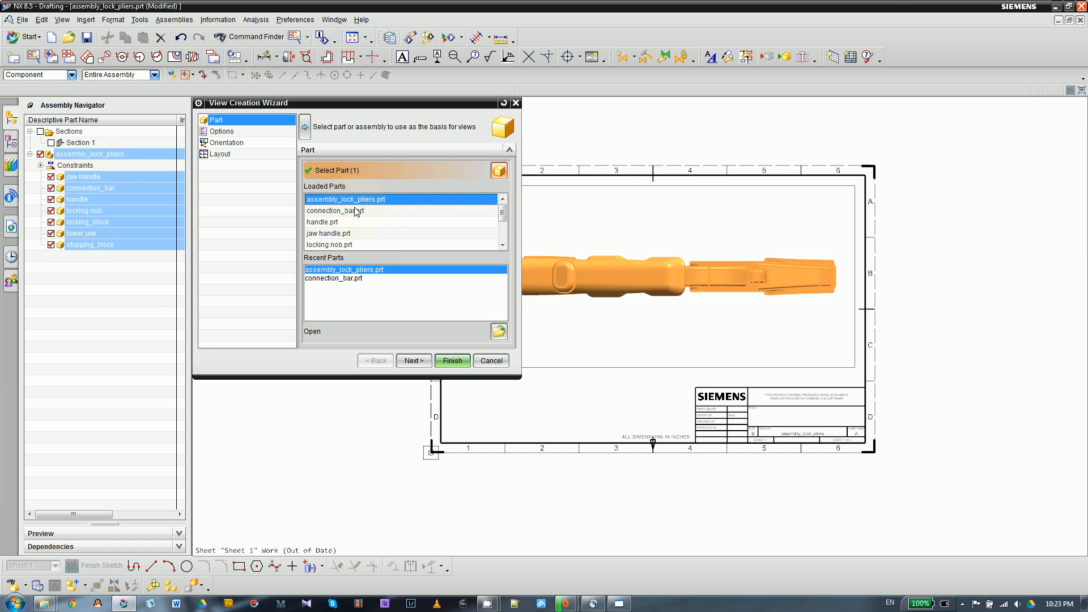
pyautogui.moveTo(503, 212)
pyautogui.mouseDown()
pyautogui.moveTo(503, 236)
pyautogui.moveTo(506, 207)
pyautogui.mouseUp()
pyautogui.click(420, 361)
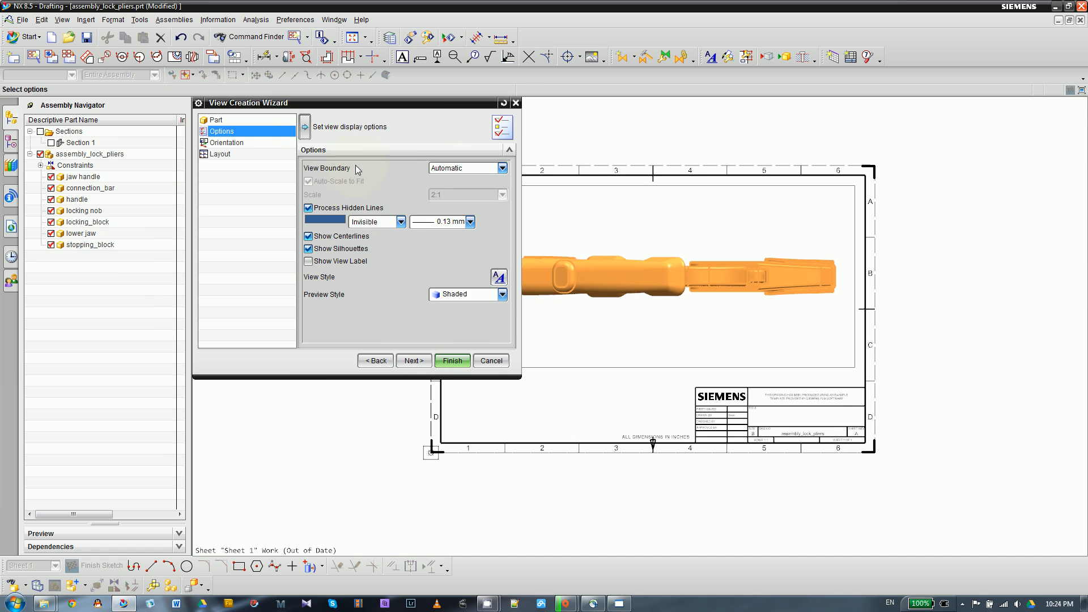
# - Try the Wireframe, Hidden Wireframe and Border preview styles for the view, then return to Shaded
pyautogui.click(445, 223)
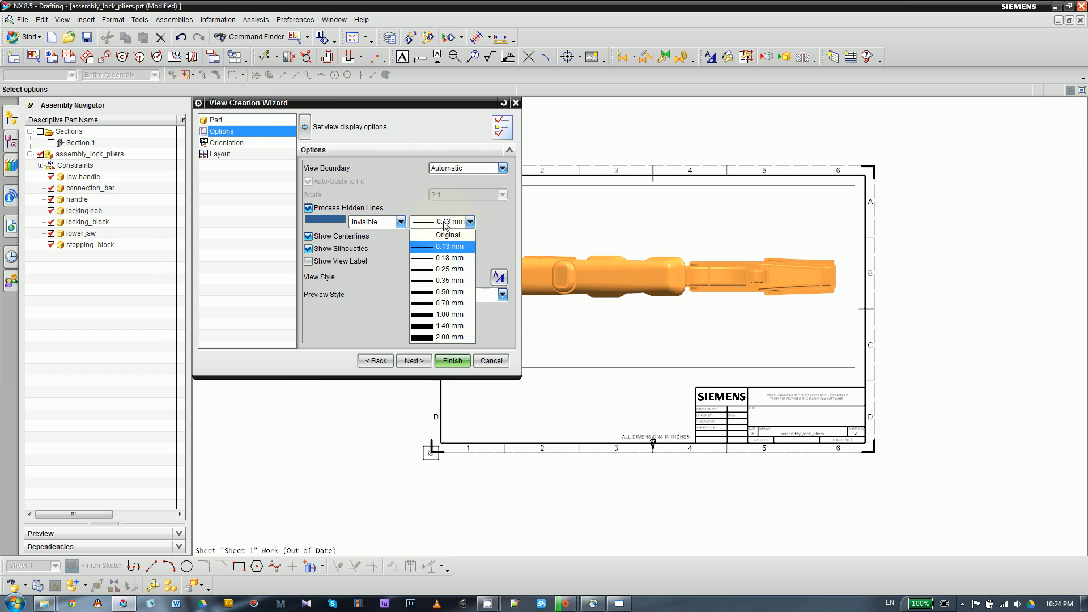
pyautogui.click(487, 226)
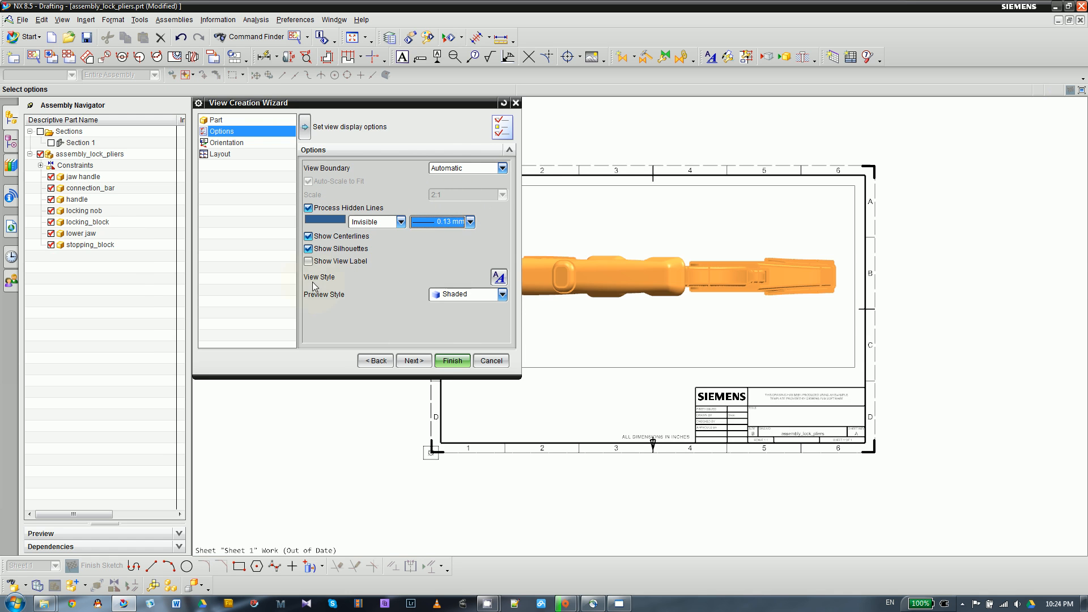
pyautogui.click(460, 296)
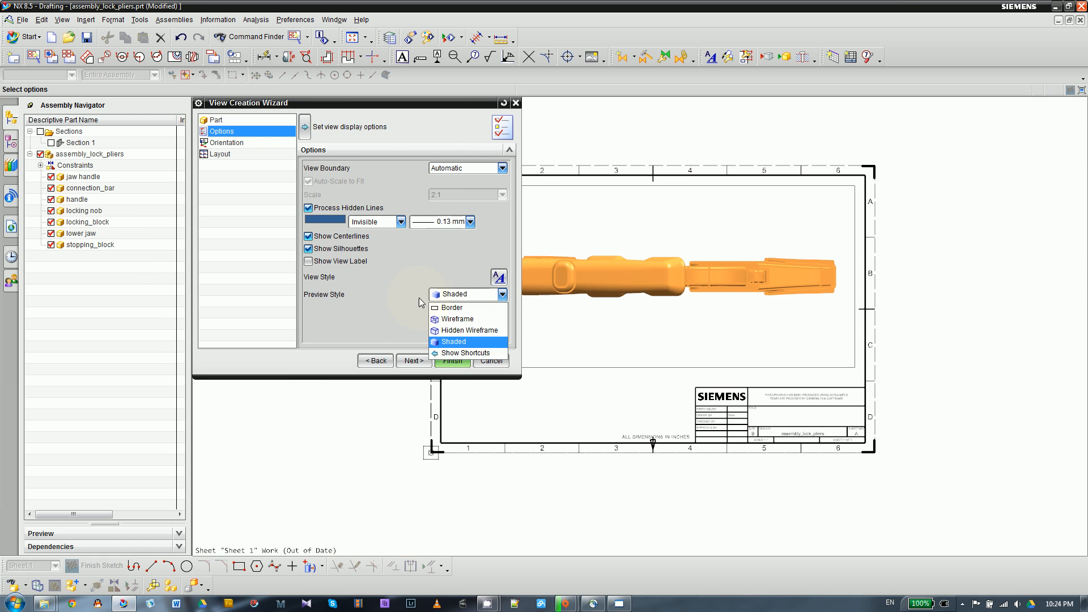
pyautogui.click(460, 321)
pyautogui.click(468, 295)
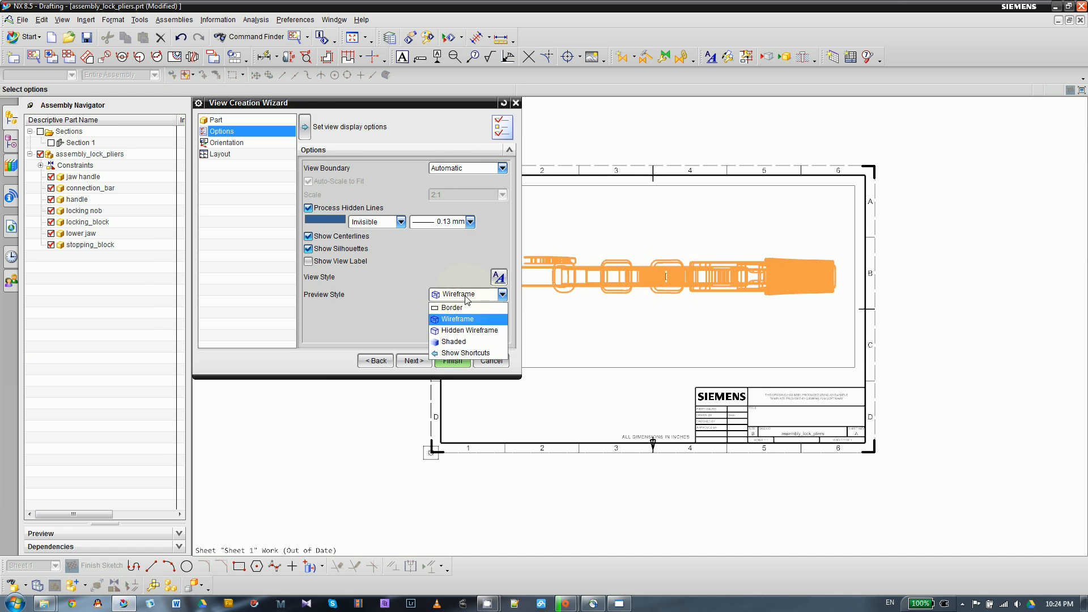
pyautogui.click(466, 331)
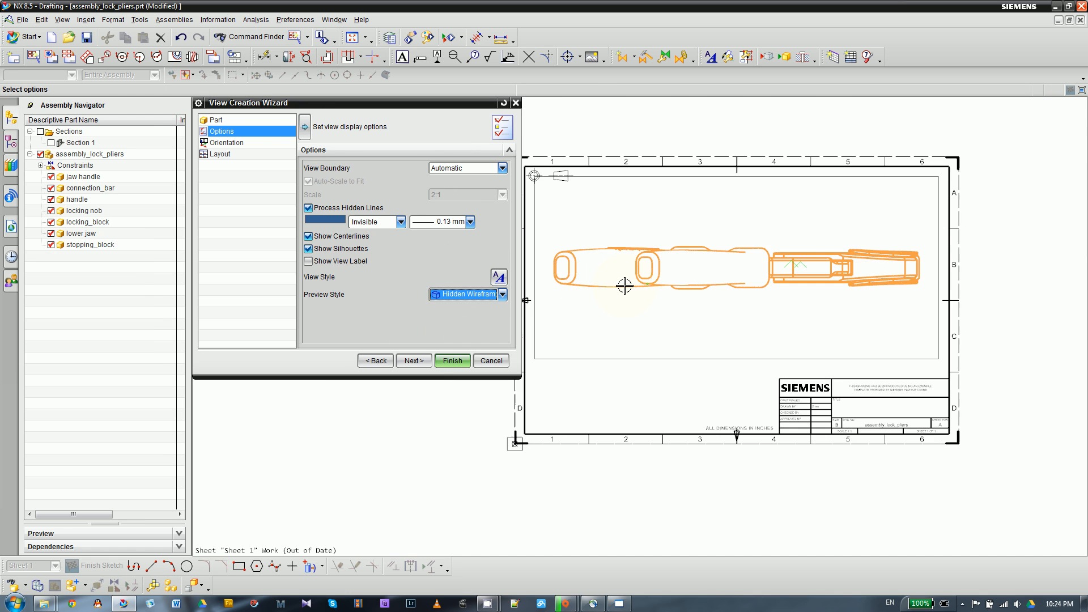
pyautogui.click(471, 295)
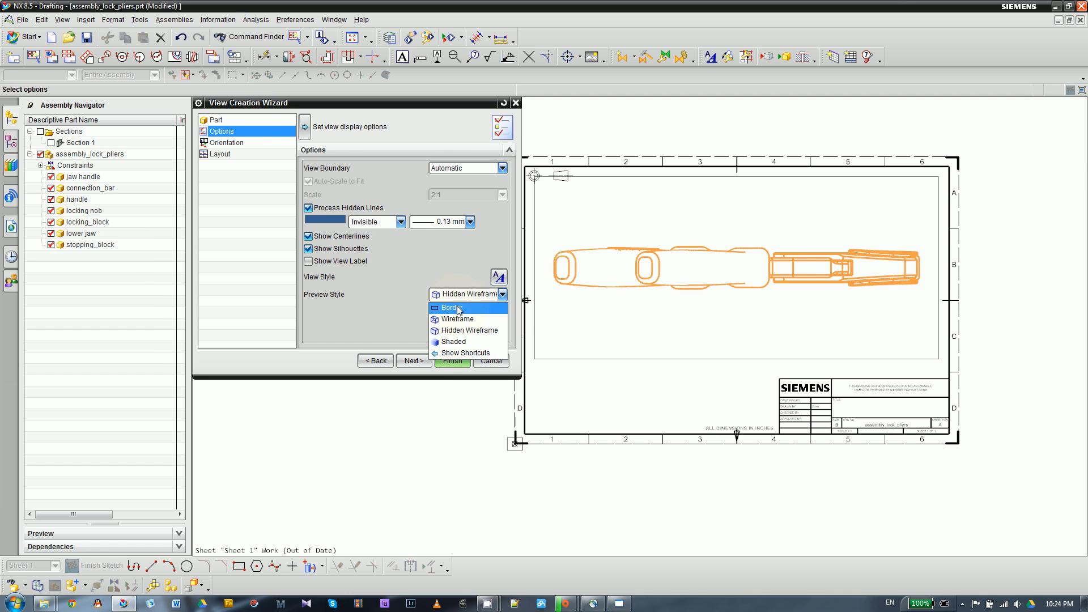
pyautogui.click(459, 308)
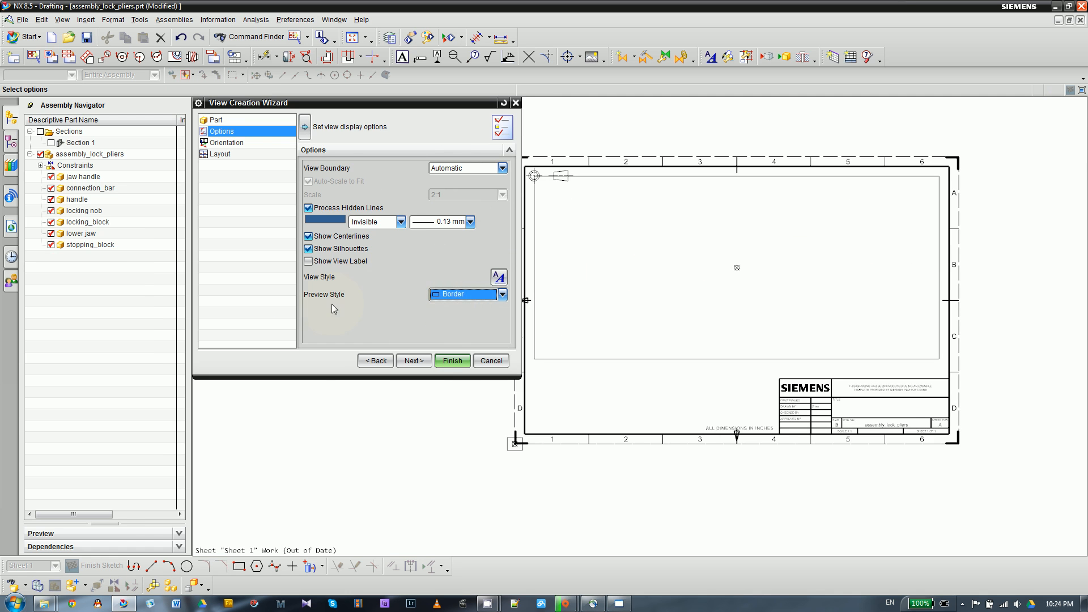
pyautogui.click(464, 294)
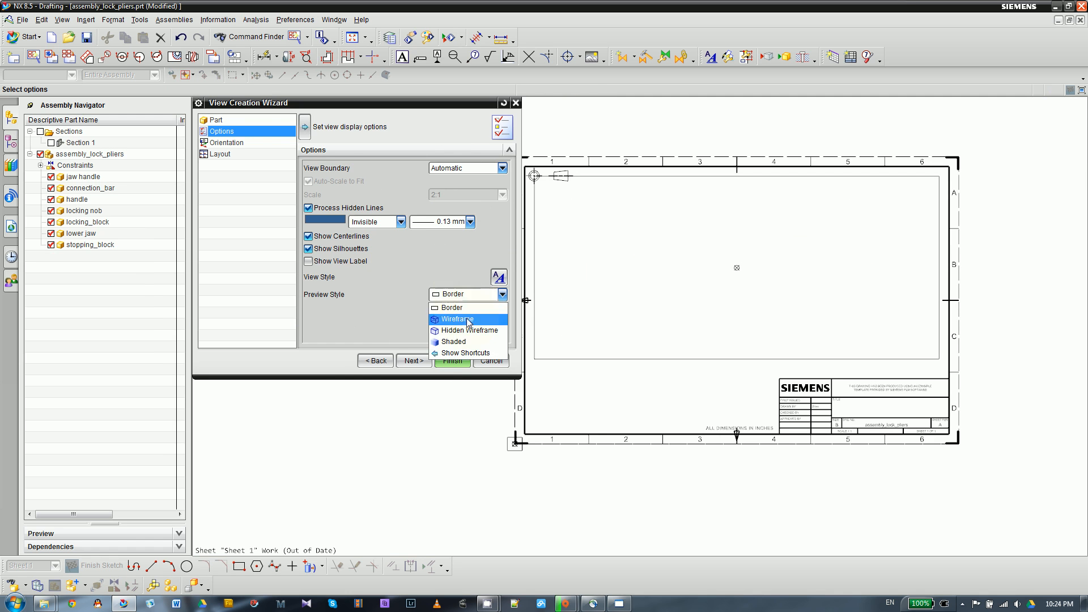
pyautogui.click(497, 318)
pyautogui.click(460, 295)
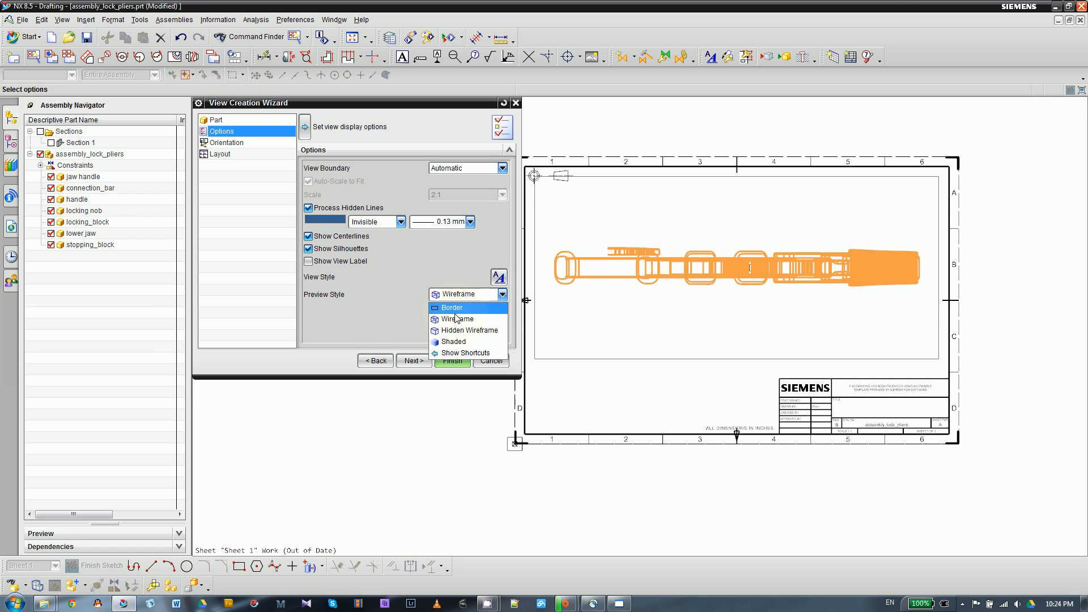
pyautogui.click(438, 330)
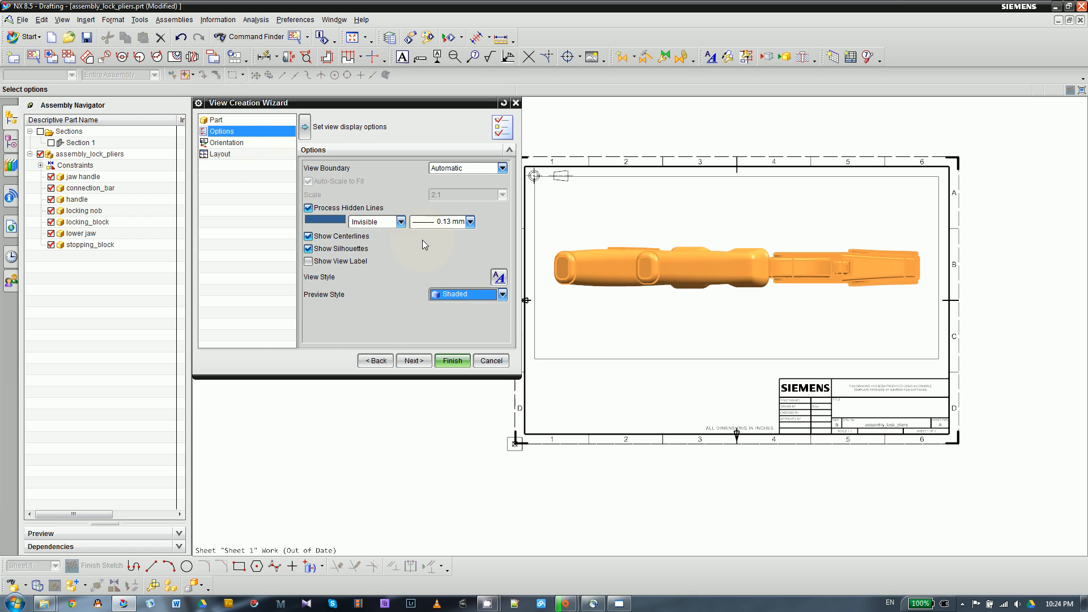
# - Set the parent view's orientation to the Top model view
pyautogui.click(223, 144)
pyautogui.click(332, 179)
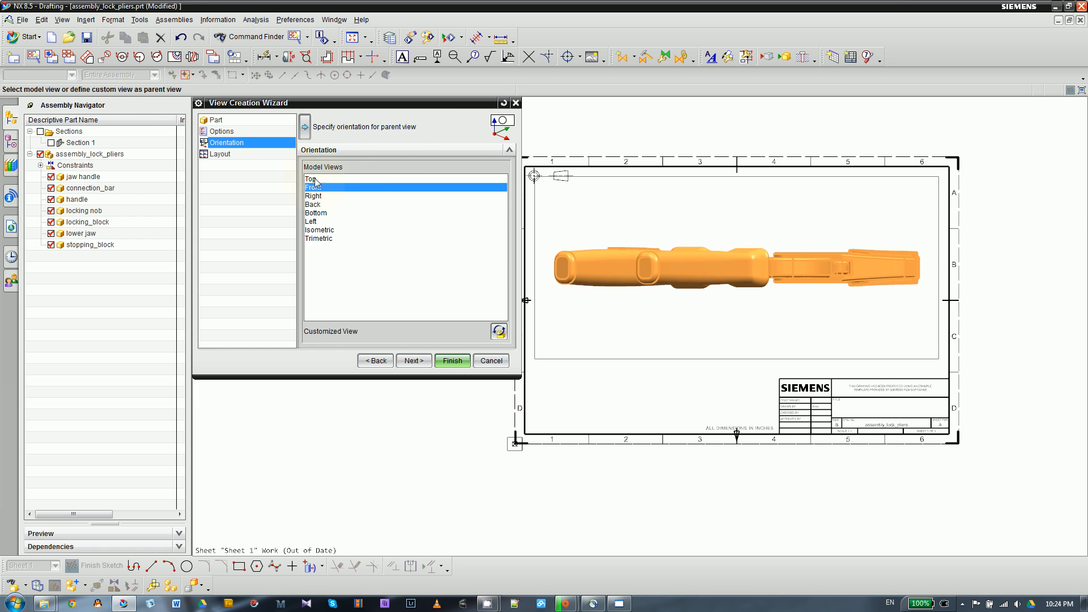
pyautogui.click(315, 195)
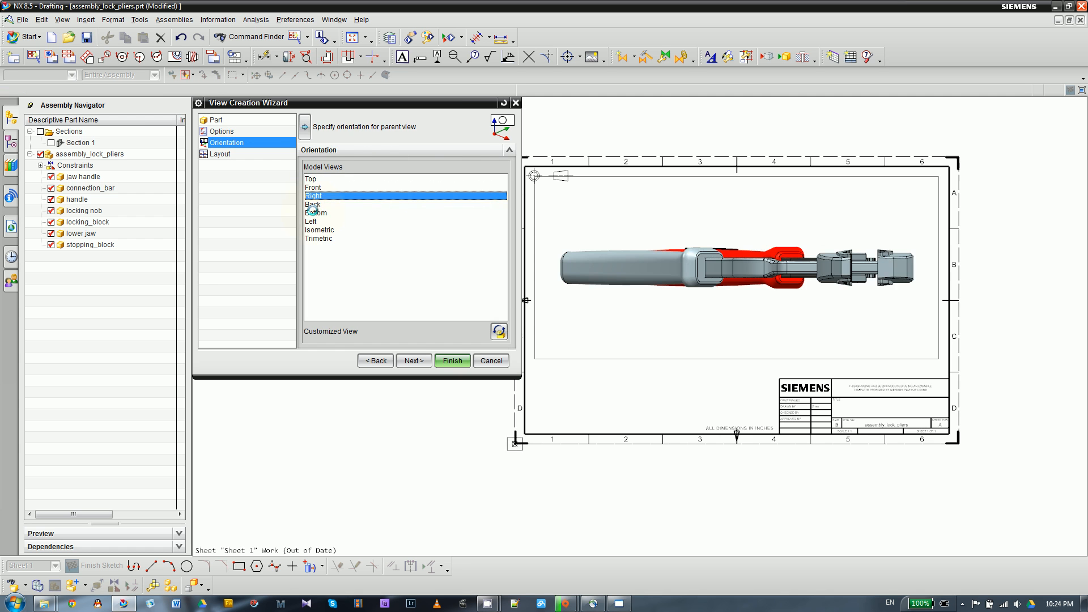
pyautogui.click(331, 179)
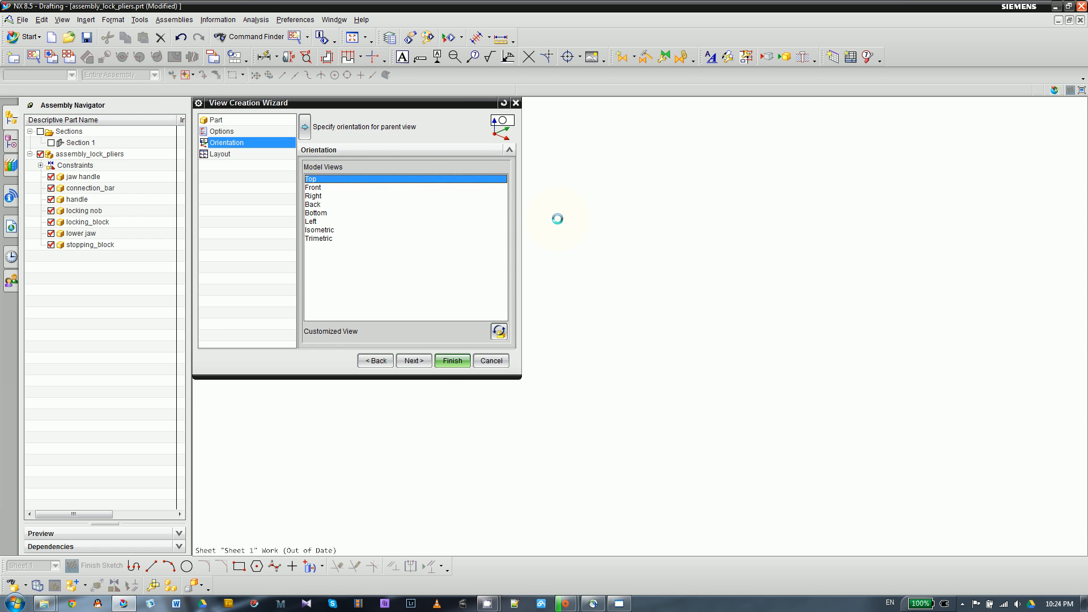
# - Add a projected side view to the right of the parent view and create both views on the sheet
pyautogui.click(415, 361)
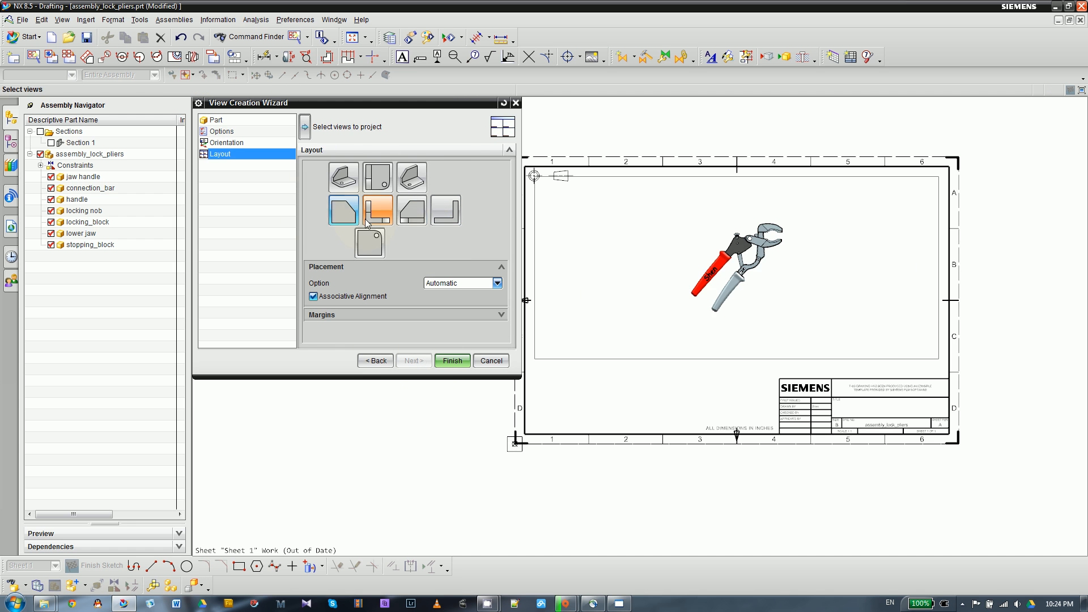
pyautogui.click(409, 208)
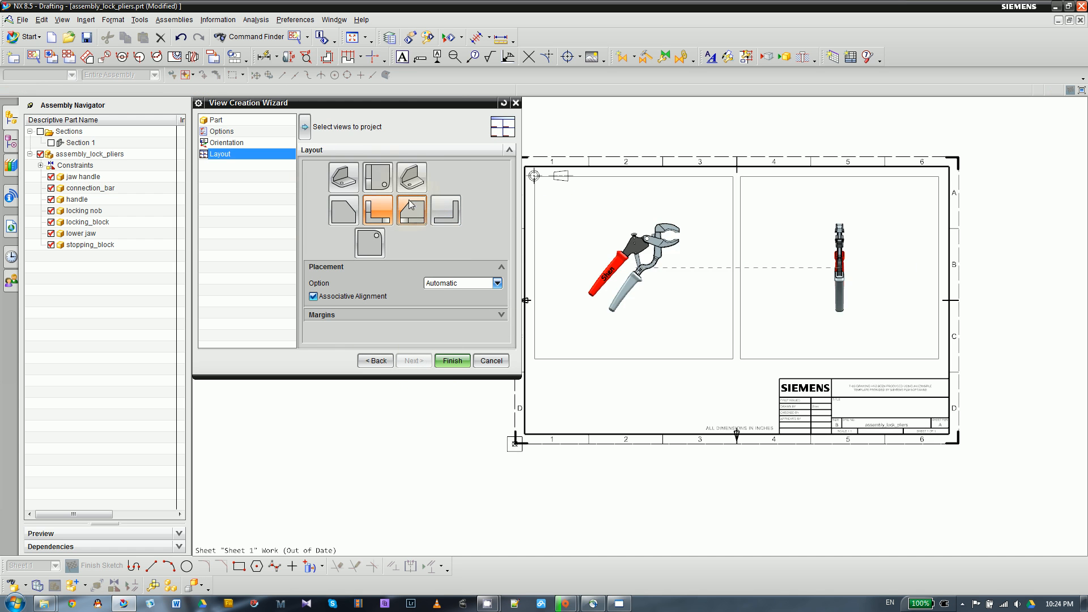
pyautogui.click(378, 177)
pyautogui.click(445, 361)
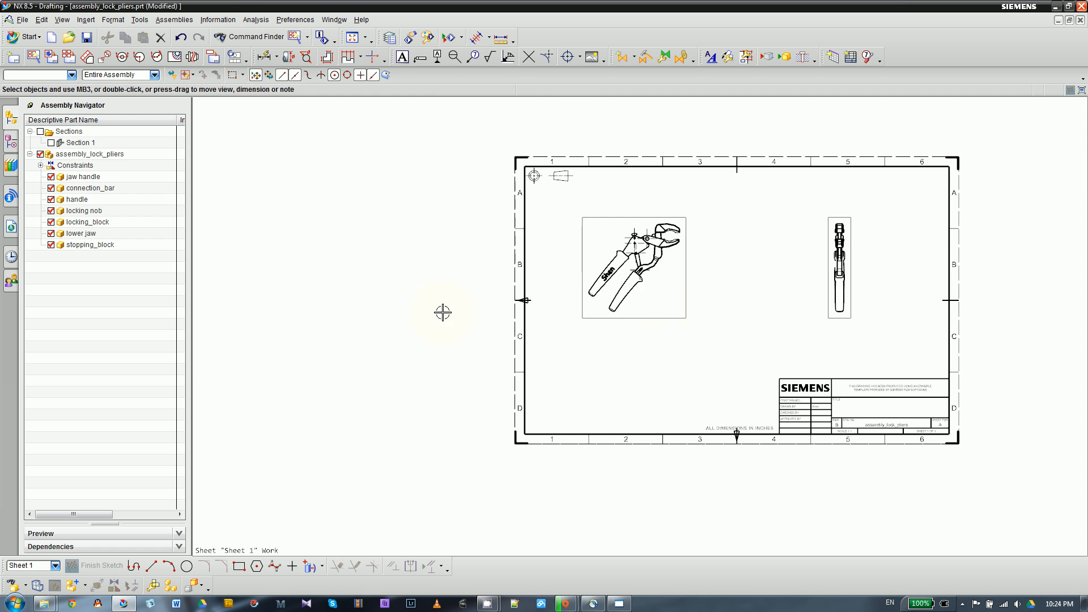
# - Hide the jaw handle component in the drawing views
pyautogui.scroll(2, 687, 285)
pyautogui.scroll(-2, 316, 244)
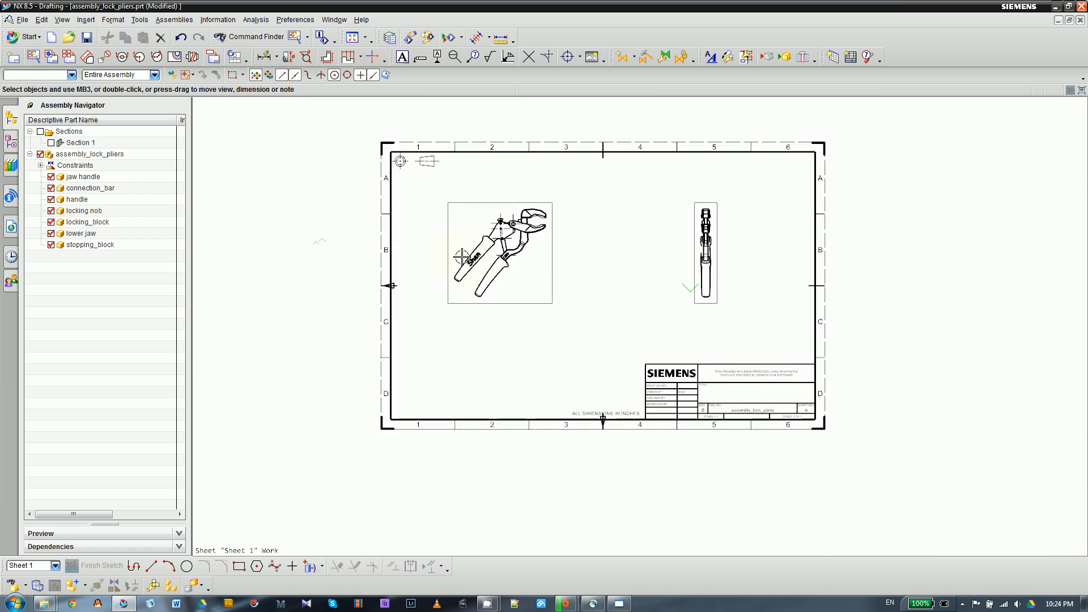
pyautogui.scroll(3, 464, 257)
pyautogui.scroll(2, 597, 195)
pyautogui.scroll(-1, 306, 255)
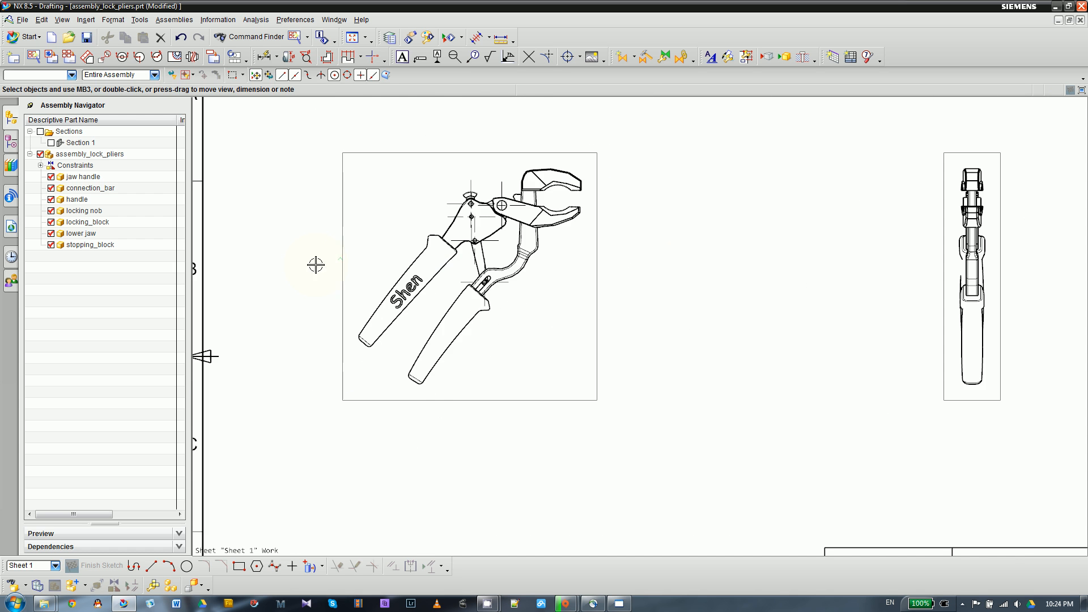
pyautogui.click(51, 177)
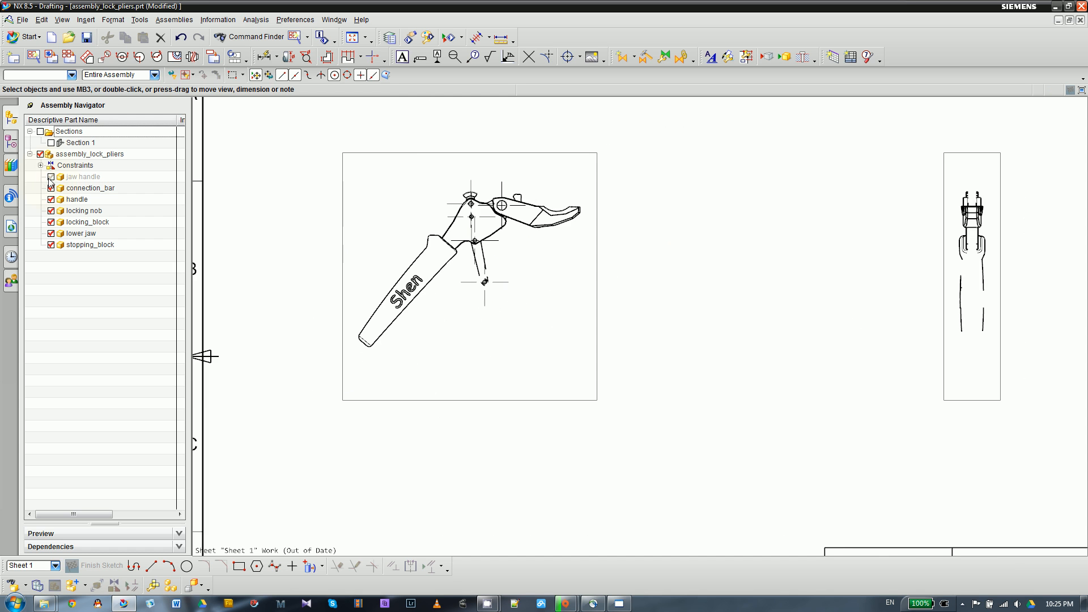
# - Show the jaw handle component again in the drawing views
pyautogui.click(50, 176)
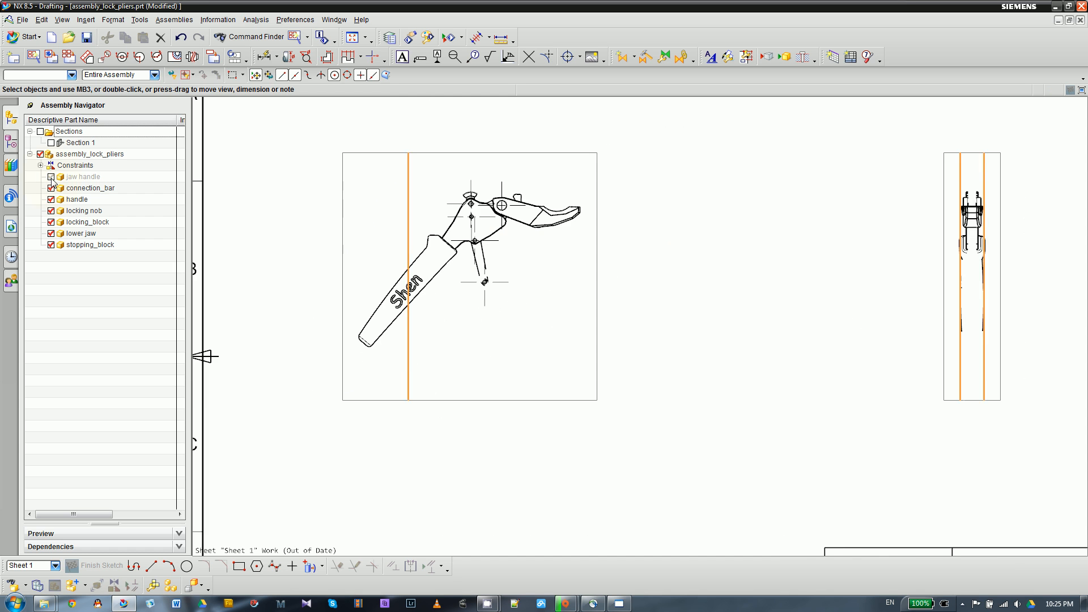
pyautogui.scroll(-1, 594, 306)
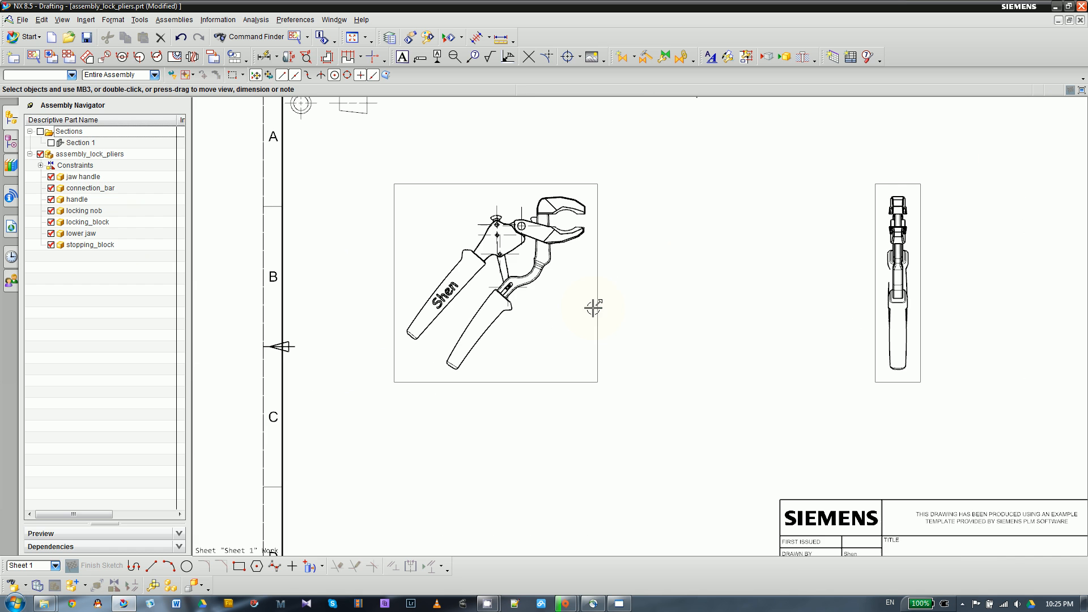
pyautogui.click(16, 144)
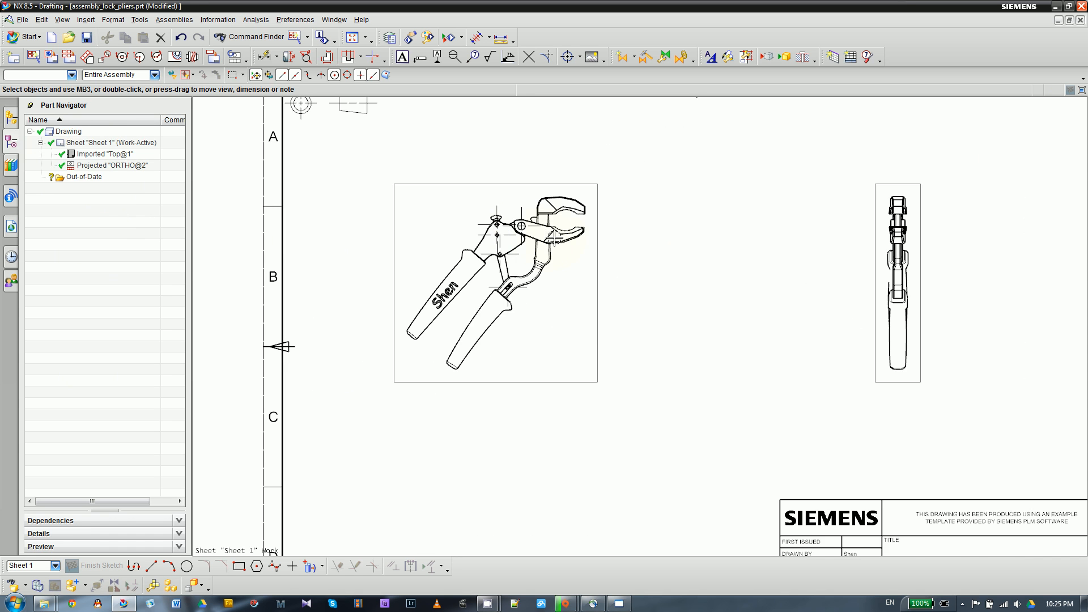
pyautogui.click(11, 117)
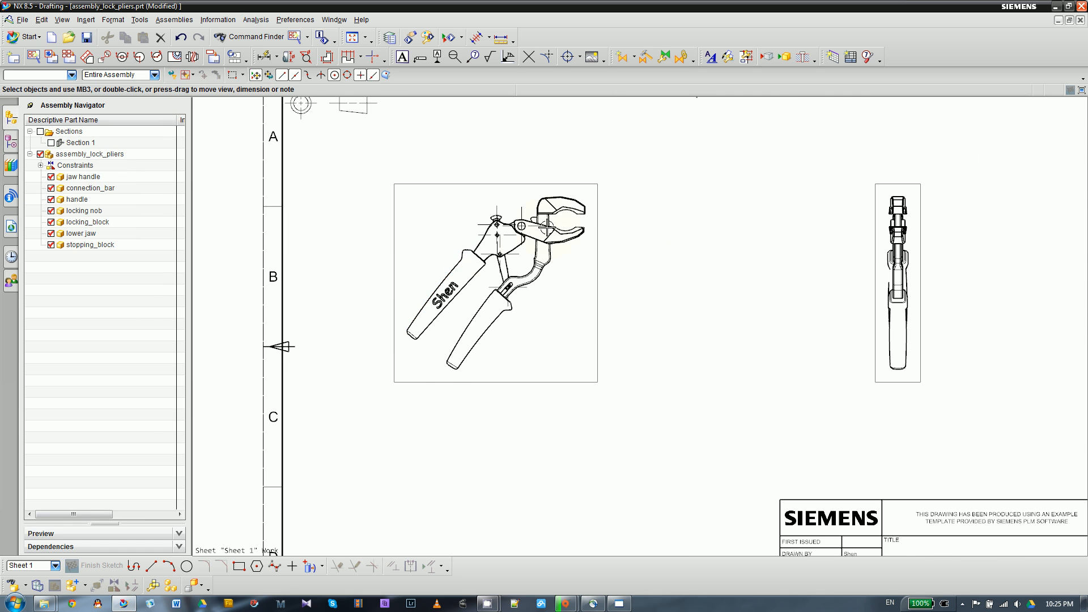
pyautogui.scroll(2, 550, 226)
pyautogui.scroll(-1, 321, 221)
pyautogui.scroll(-1, 716, 287)
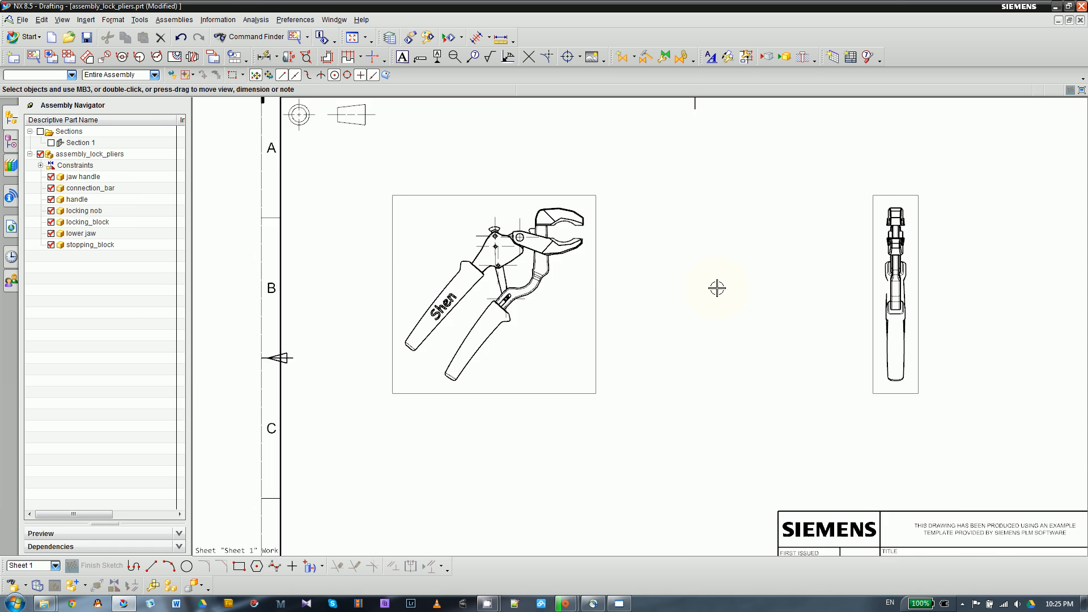
pyautogui.scroll(-1, 363, 266)
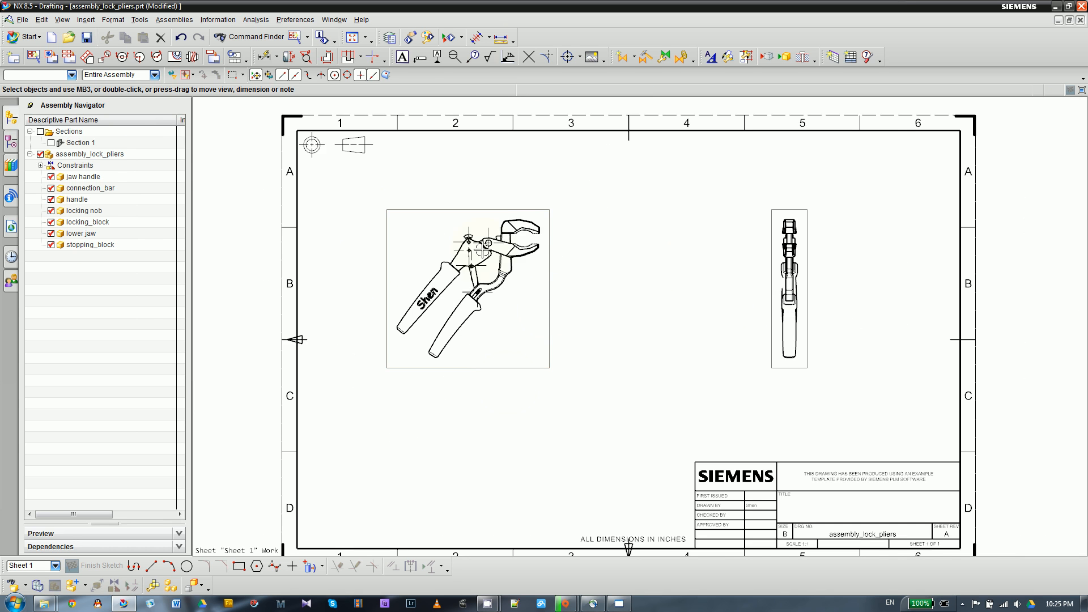
pyautogui.click(264, 57)
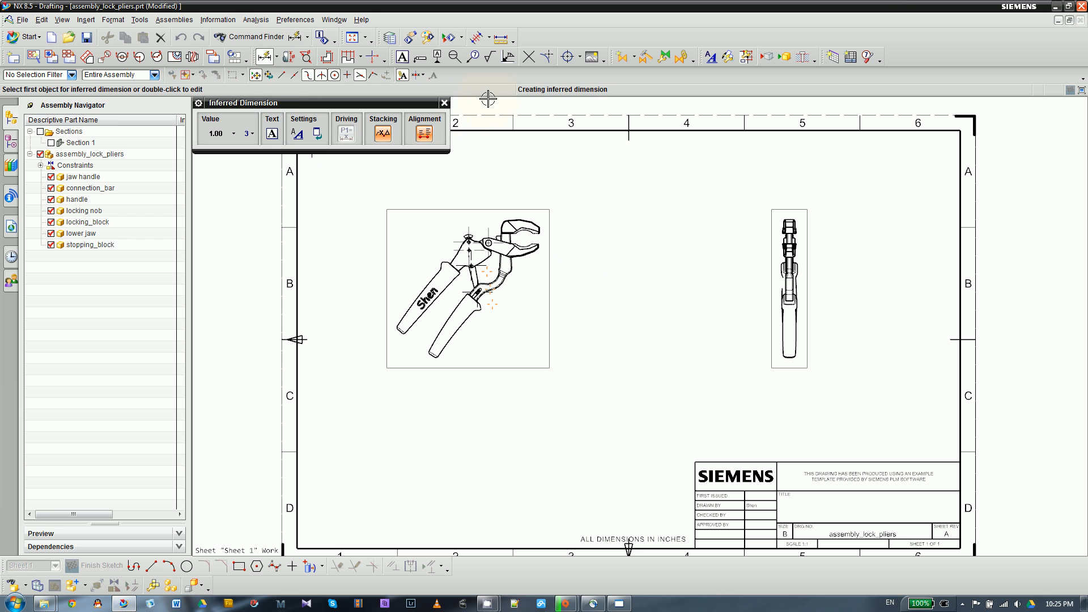
pyautogui.click(444, 103)
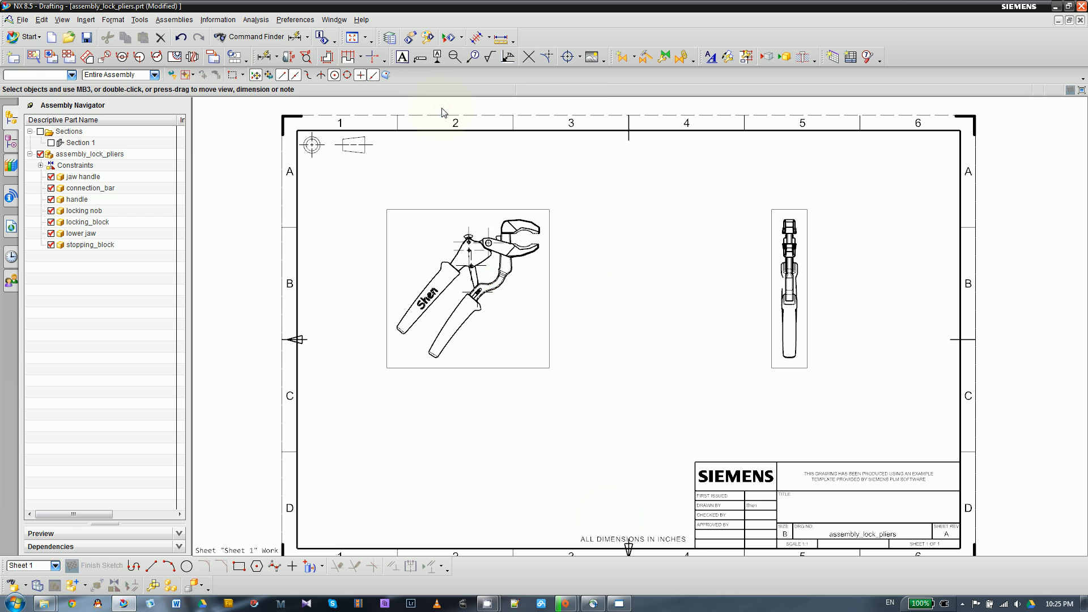
pyautogui.click(618, 604)
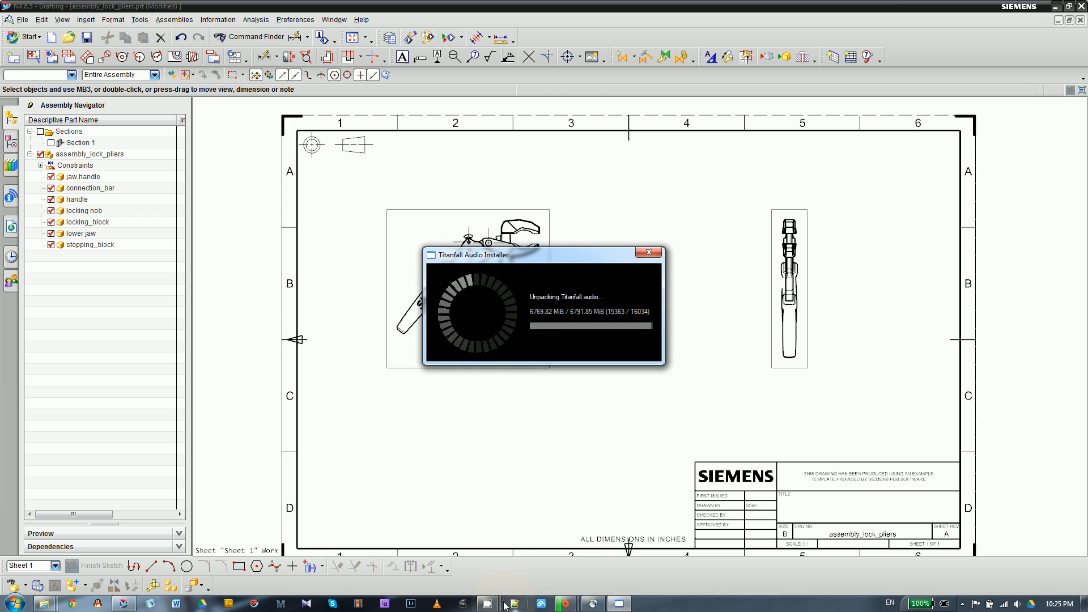
pyautogui.moveTo(487, 604)
pyautogui.click(428, 554)
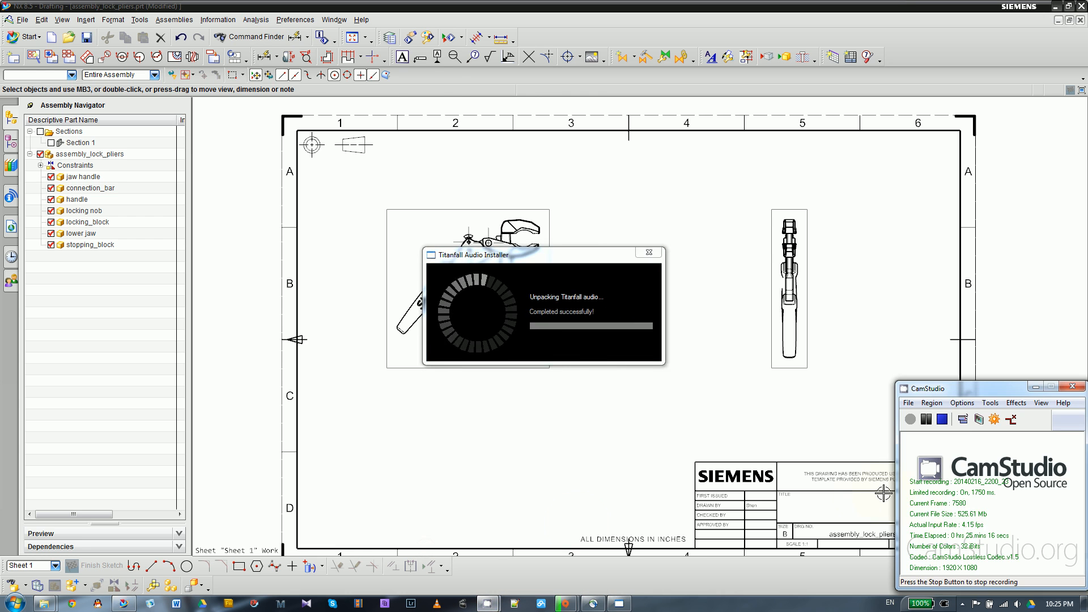
pyautogui.click(423, 172)
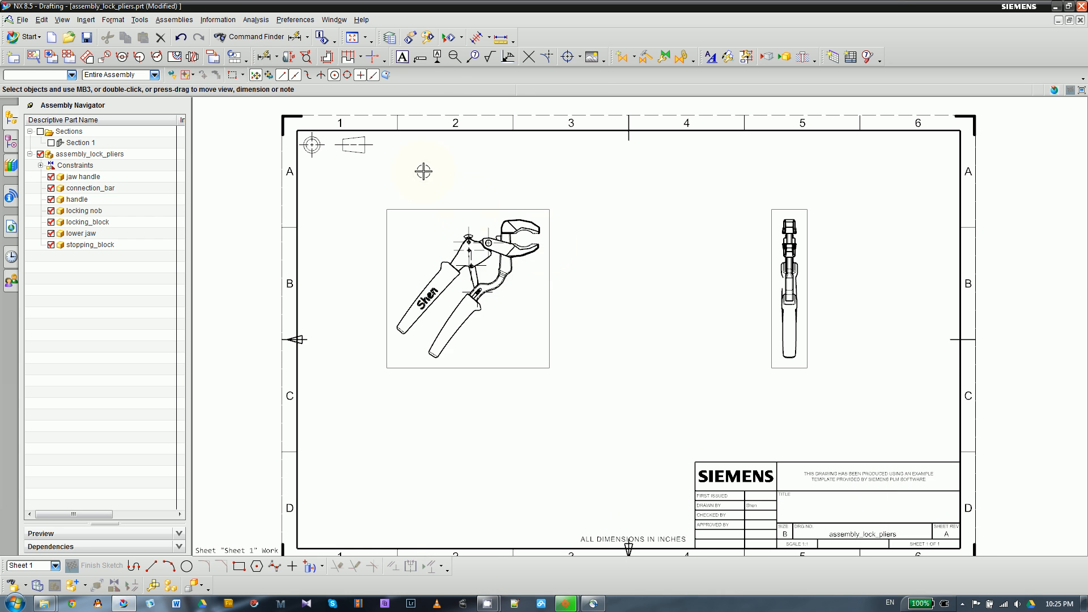
# - Set the linear format in the annotation units preferences to the stacked fraction style 1 1/8
pyautogui.scroll(1, 517, 276)
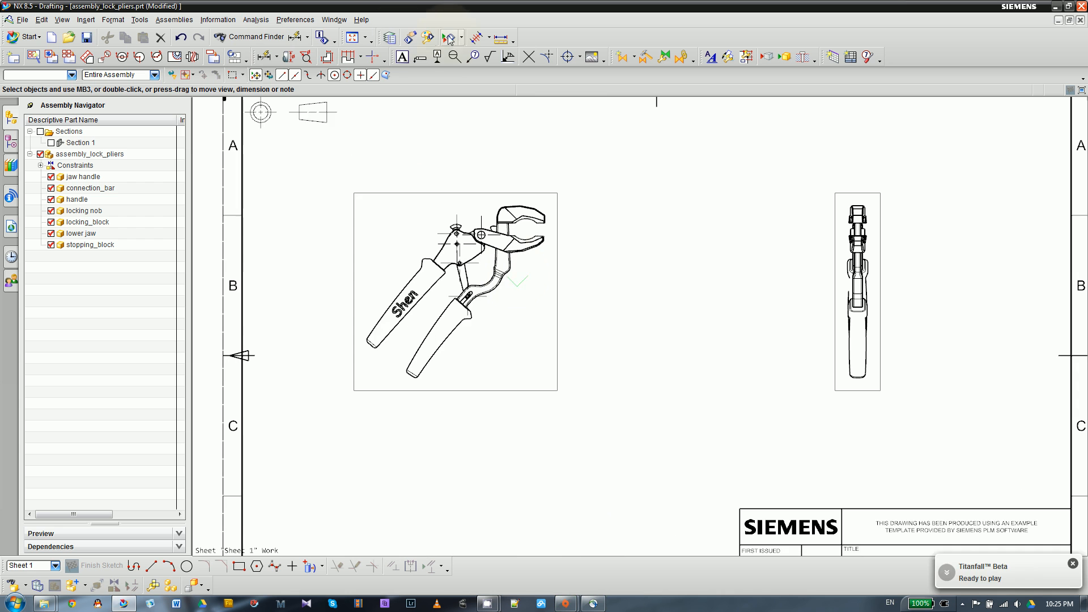
pyautogui.click(296, 19)
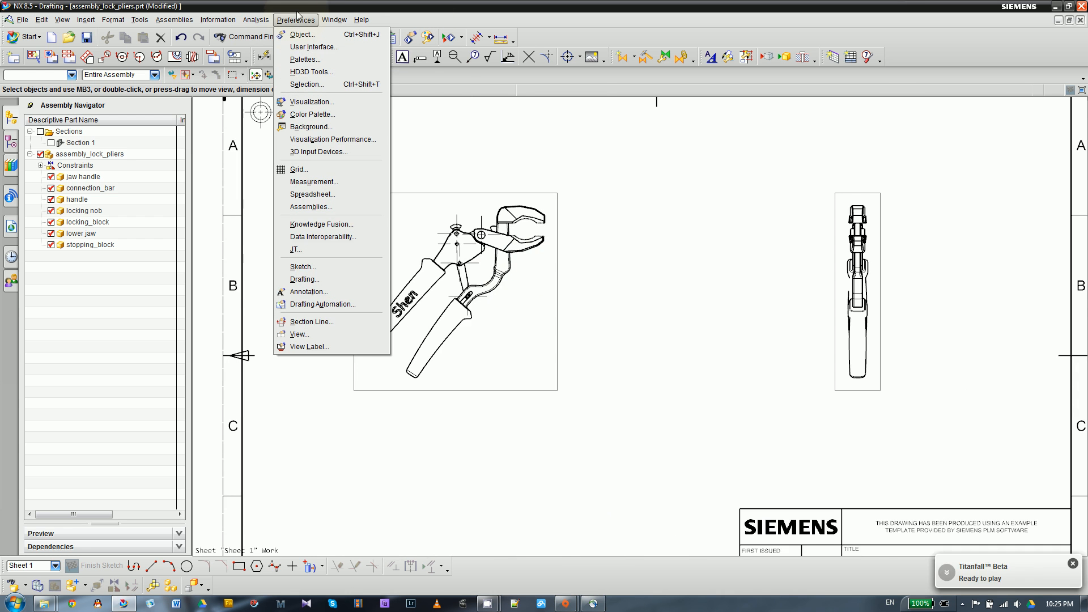
pyautogui.click(320, 293)
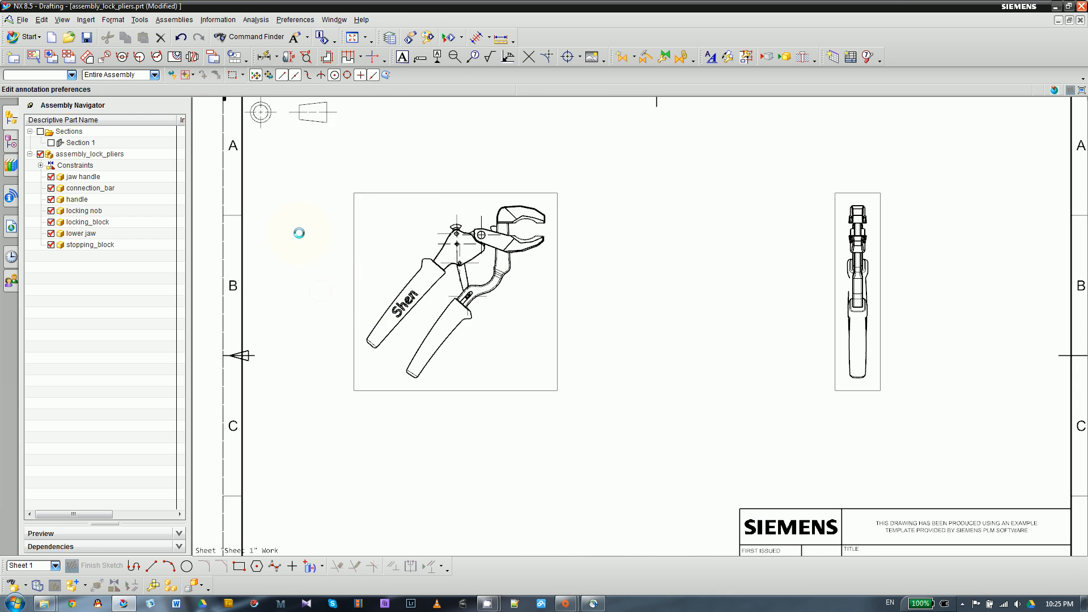
pyautogui.click(377, 144)
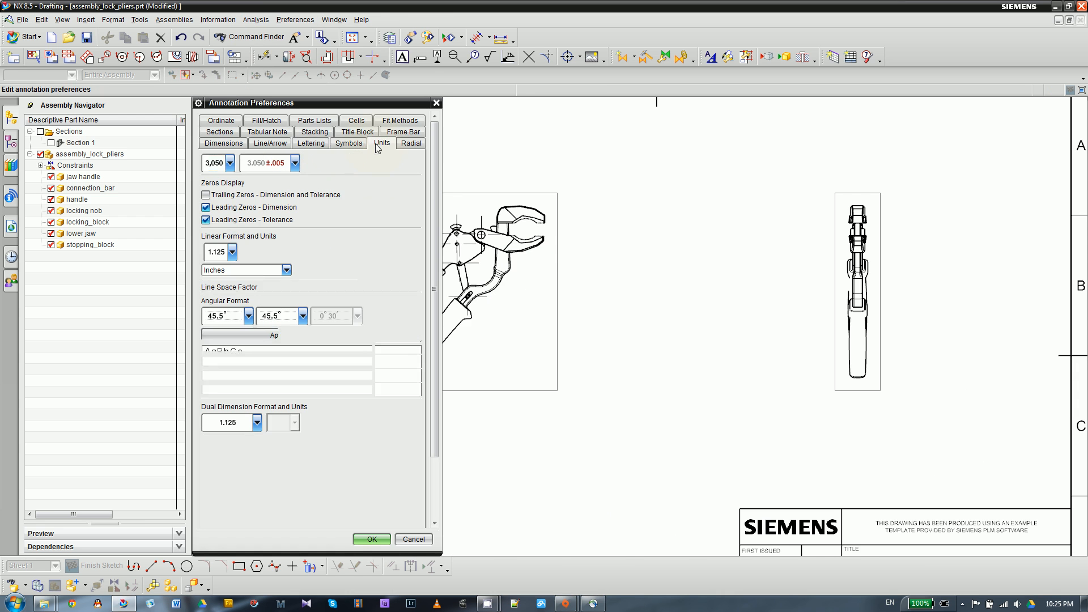
pyautogui.click(232, 251)
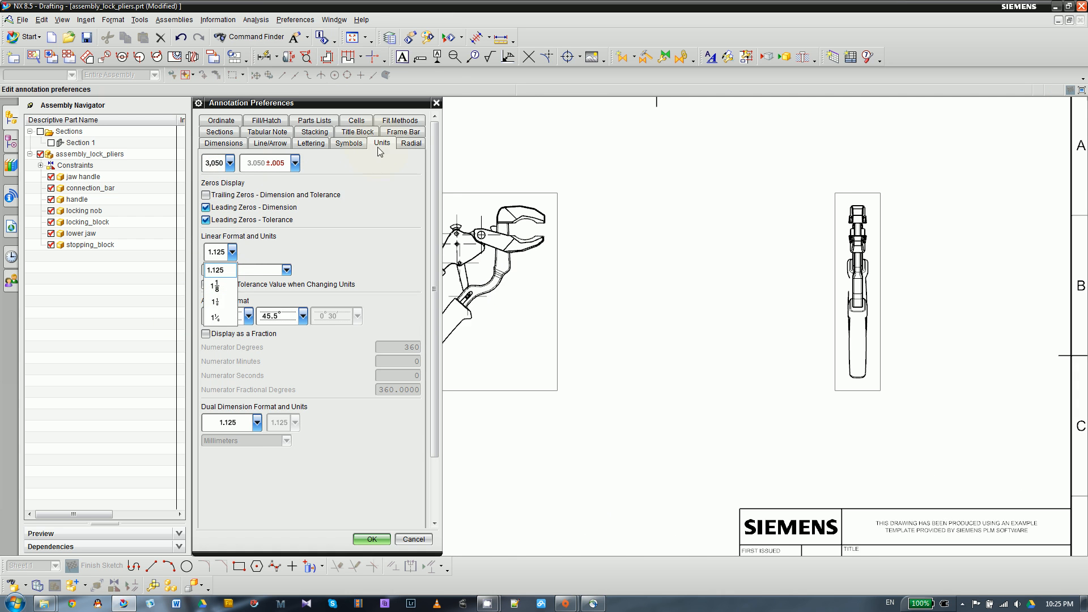
pyautogui.click(222, 147)
pyautogui.click(224, 146)
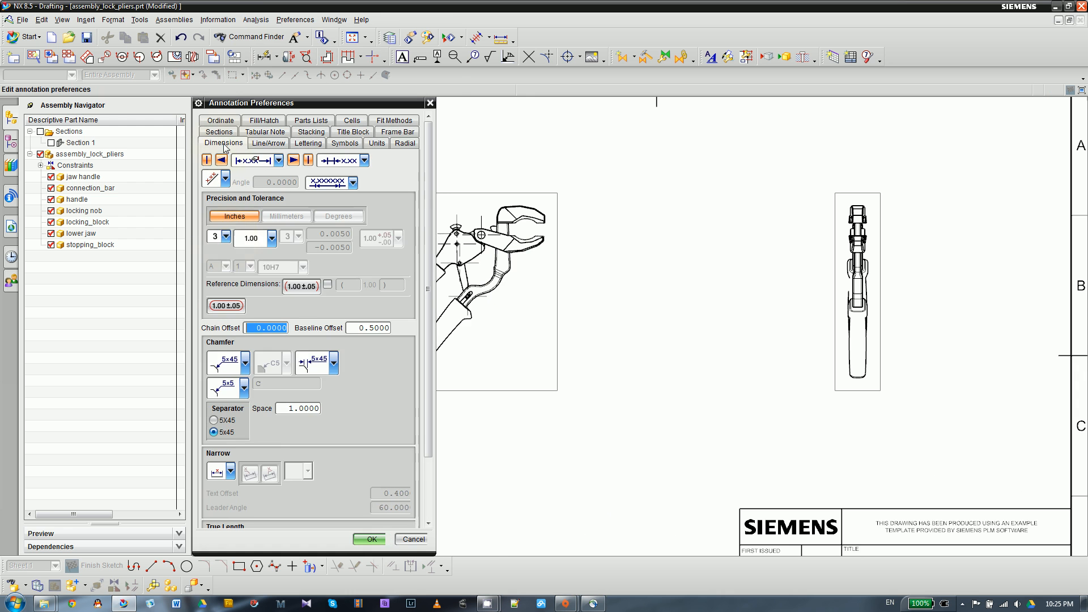
pyautogui.click(377, 143)
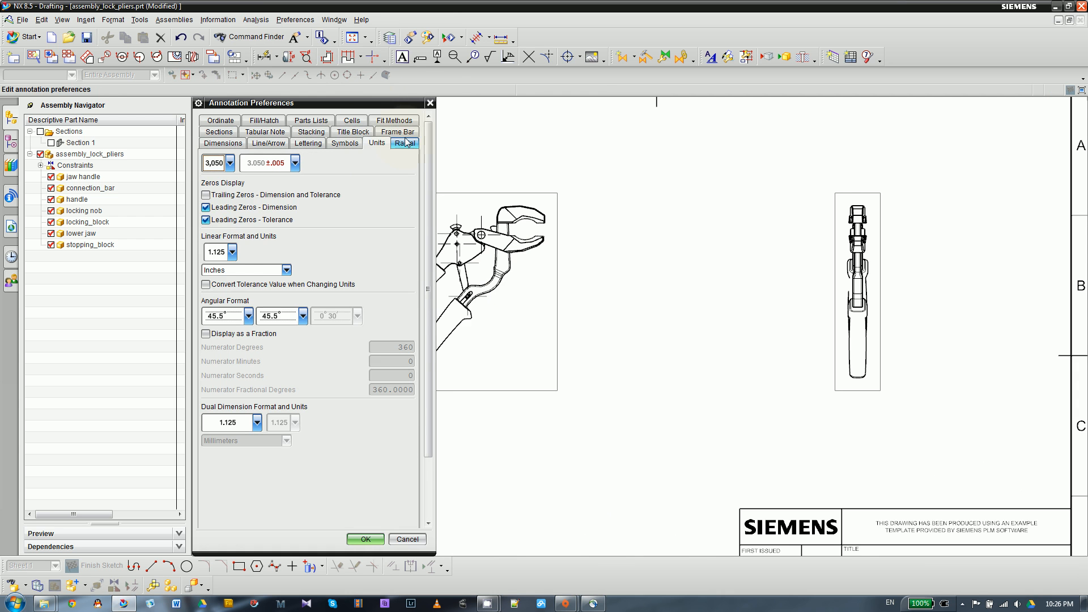
pyautogui.click(232, 252)
pyautogui.click(219, 286)
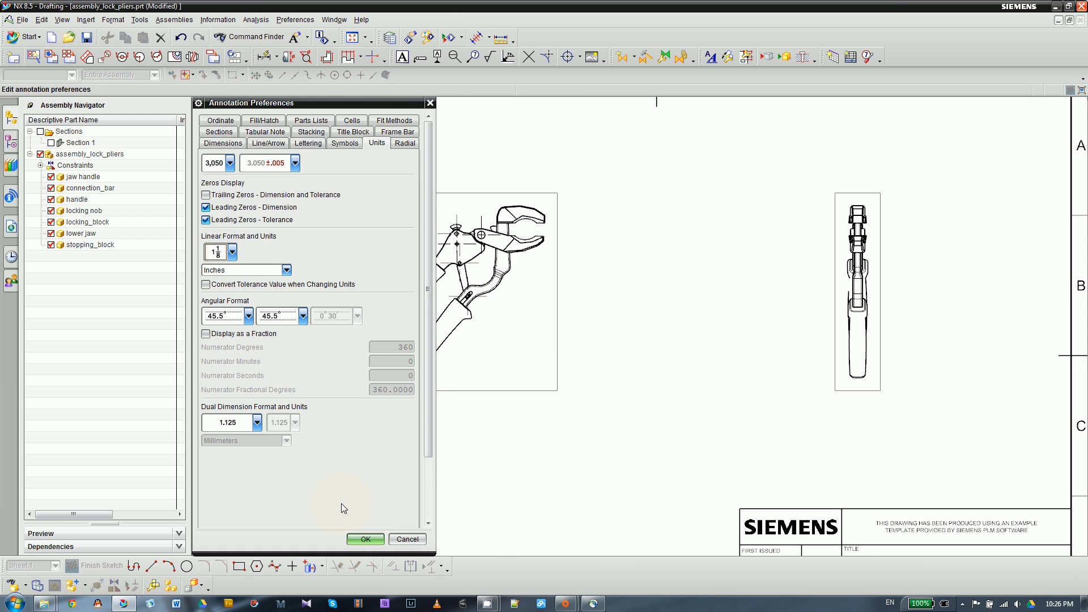
pyautogui.click(366, 537)
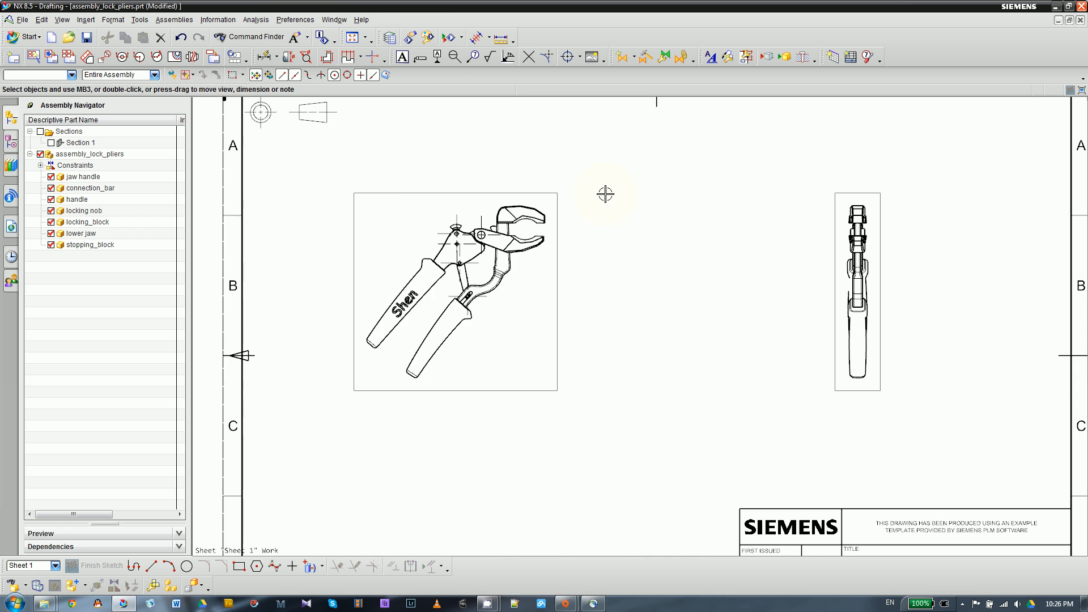
# - Set the inch dimension precision in the annotation preferences to 1/64
pyautogui.click(296, 19)
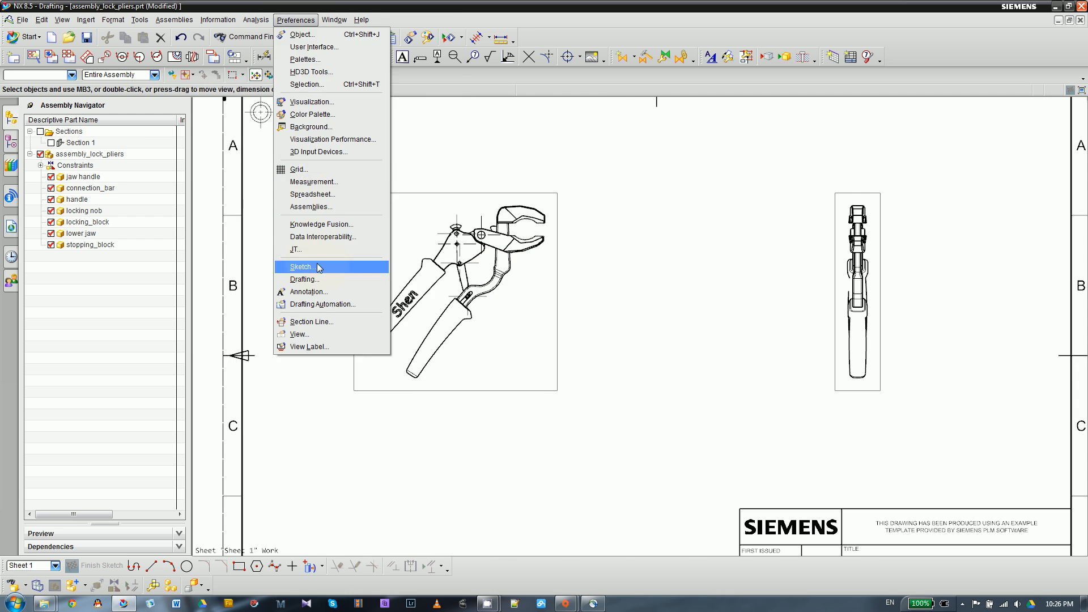
pyautogui.click(309, 291)
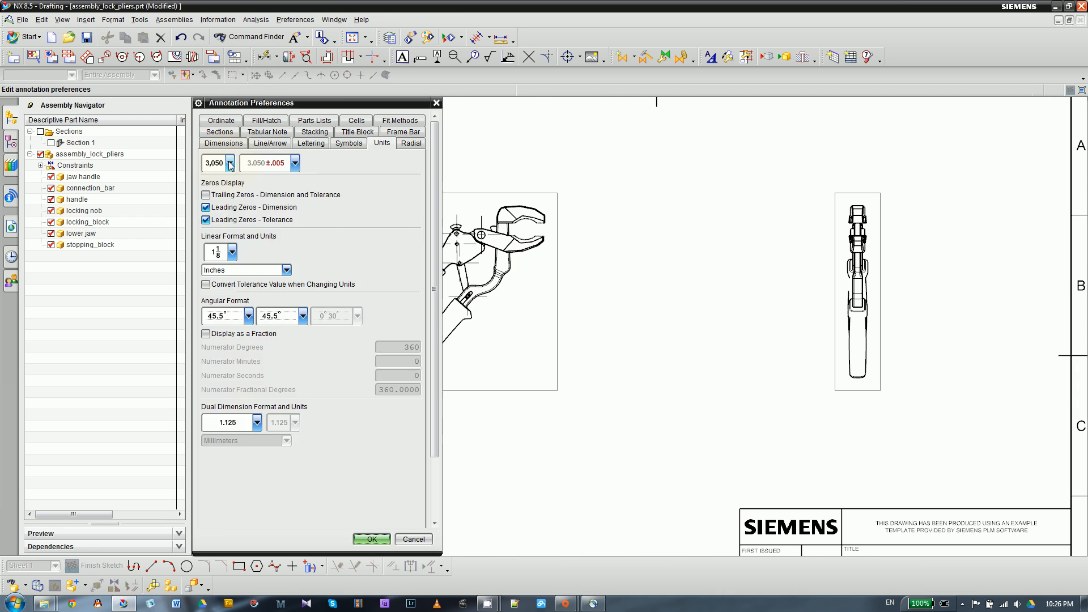
pyautogui.click(227, 243)
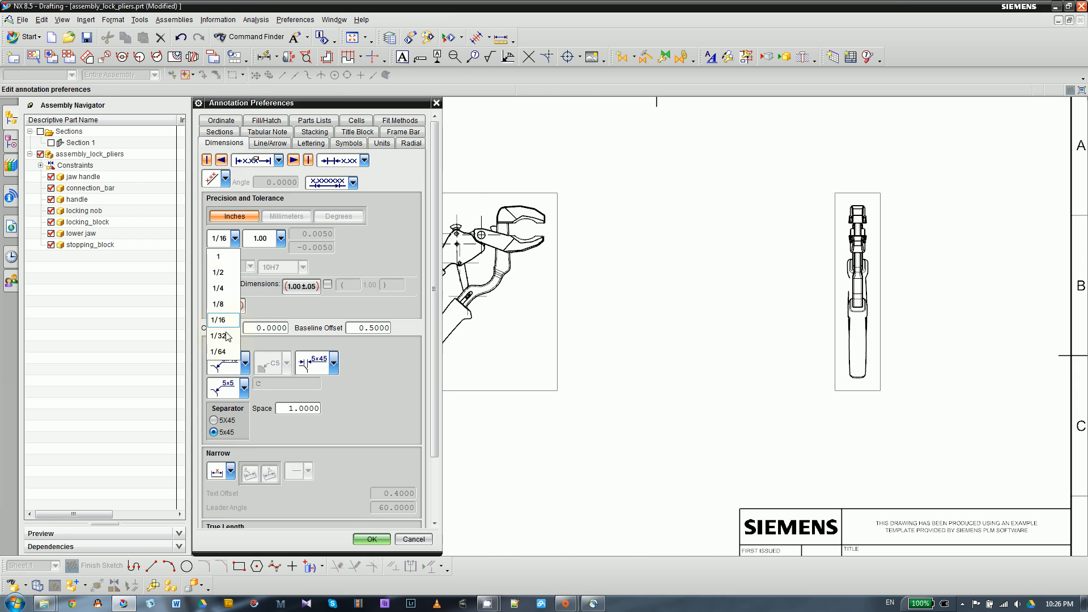
pyautogui.click(221, 352)
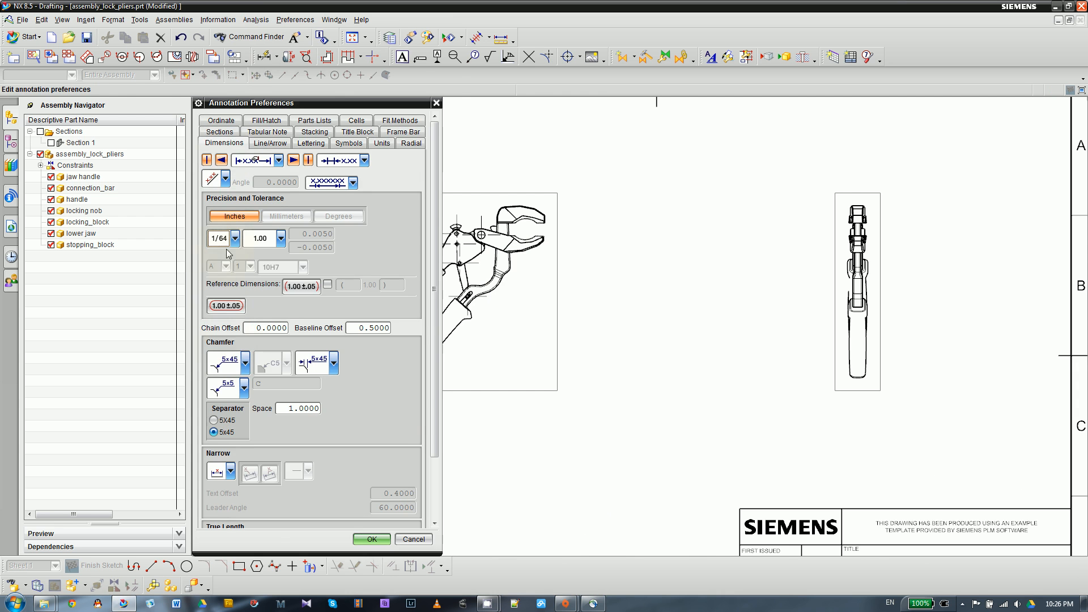
pyautogui.click(371, 539)
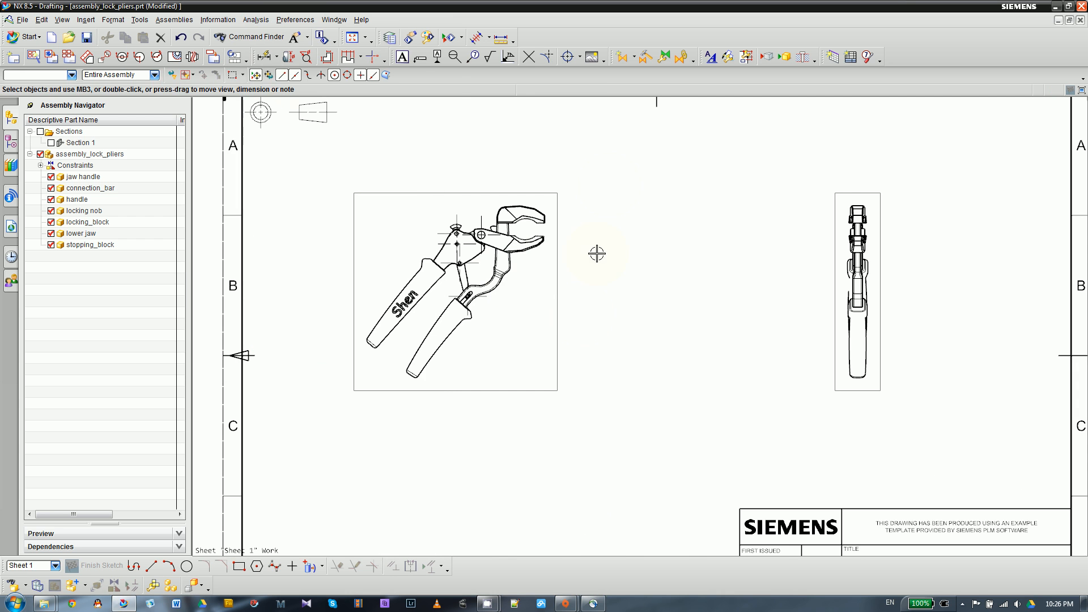
# - Add an inferred diameter dimension to the lower jaw's pivot hole in the top view, placing its text above the hole
pyautogui.click(265, 57)
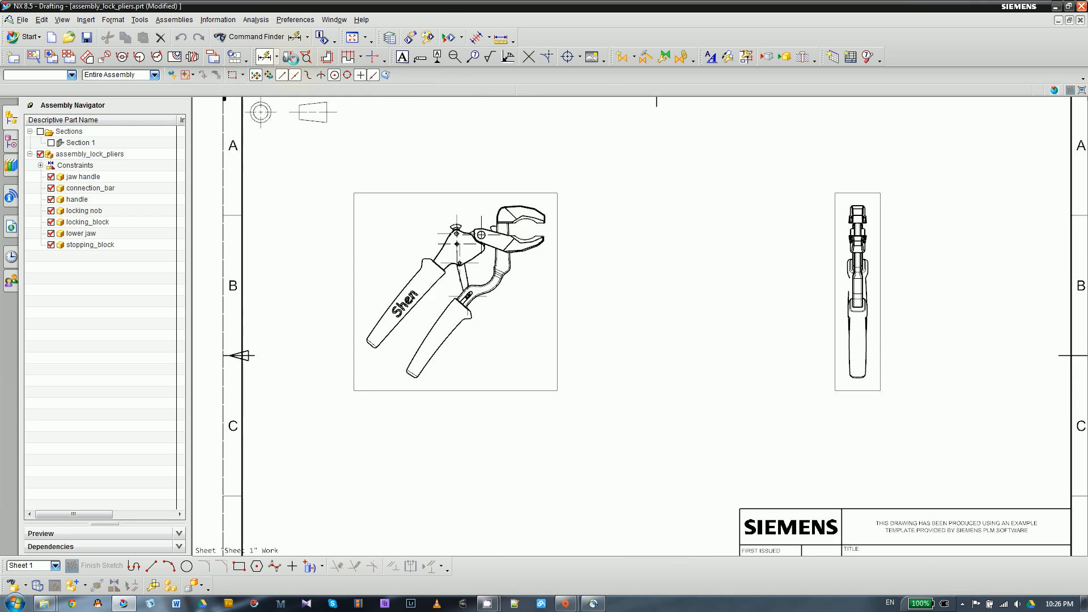
pyautogui.scroll(4, 504, 254)
pyautogui.scroll(4, 446, 210)
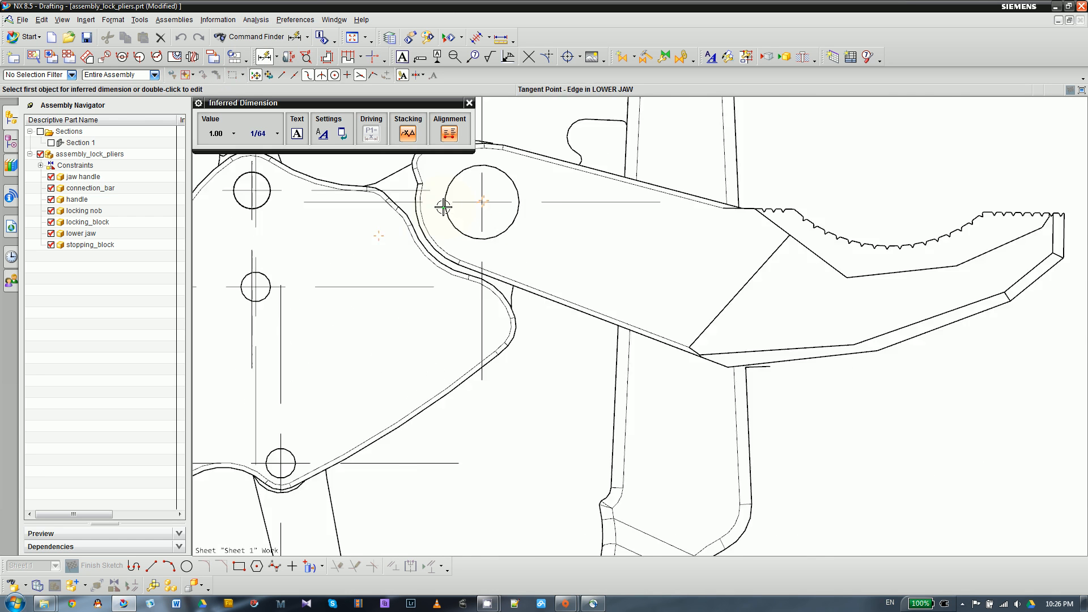
pyautogui.click(447, 212)
pyautogui.scroll(-2, 668, 258)
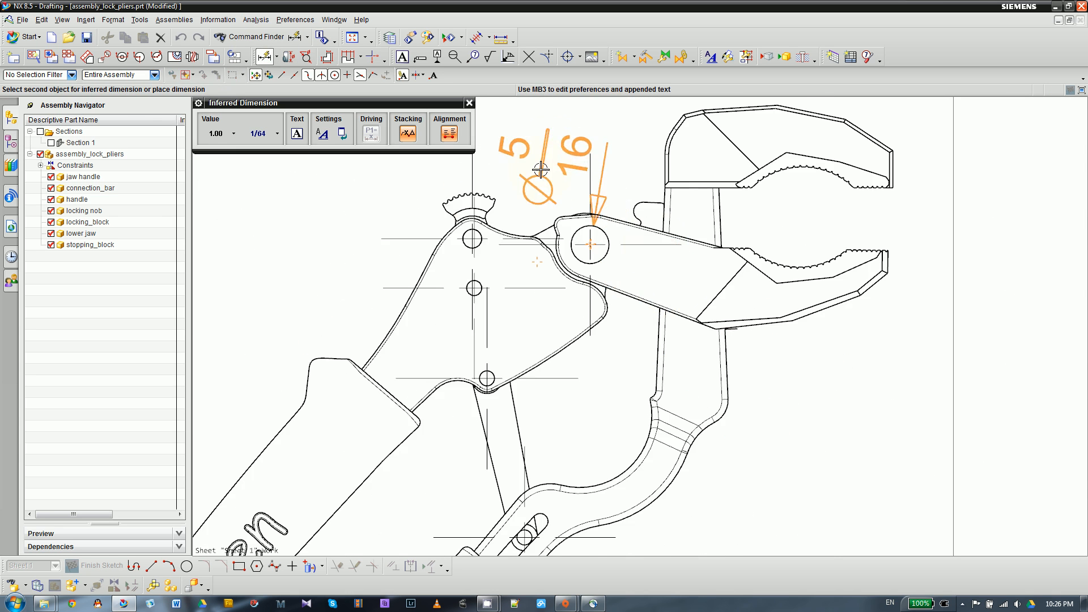
pyautogui.click(600, 125)
pyautogui.scroll(-3, 532, 349)
# - Add a diameter dimension to the uppermost small hole below the locking nob, placing its text to the hole's left
pyautogui.scroll(4, 532, 349)
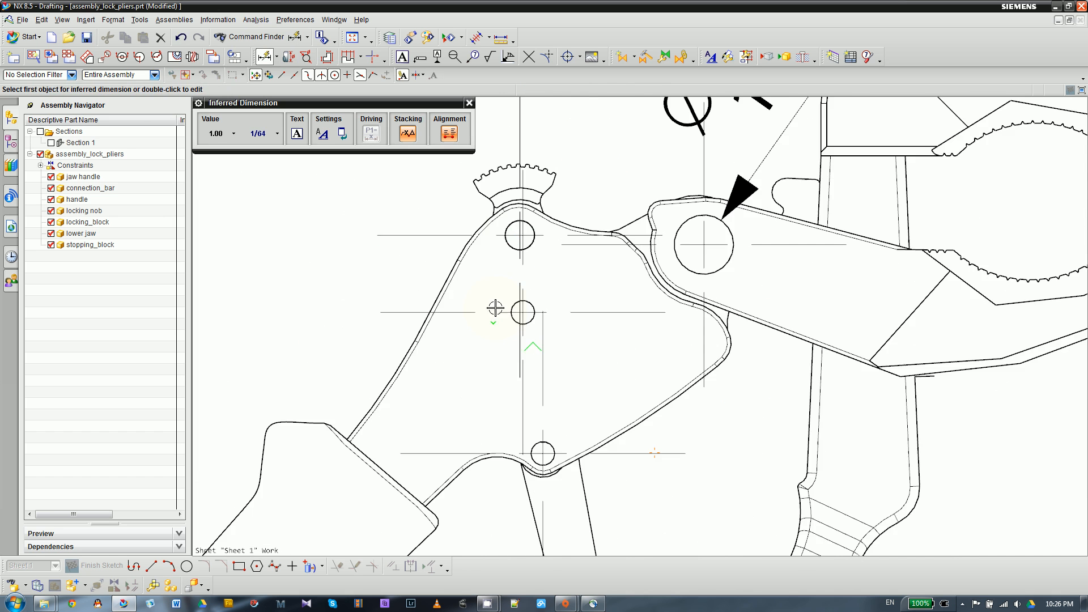
pyautogui.click(518, 236)
pyautogui.click(322, 256)
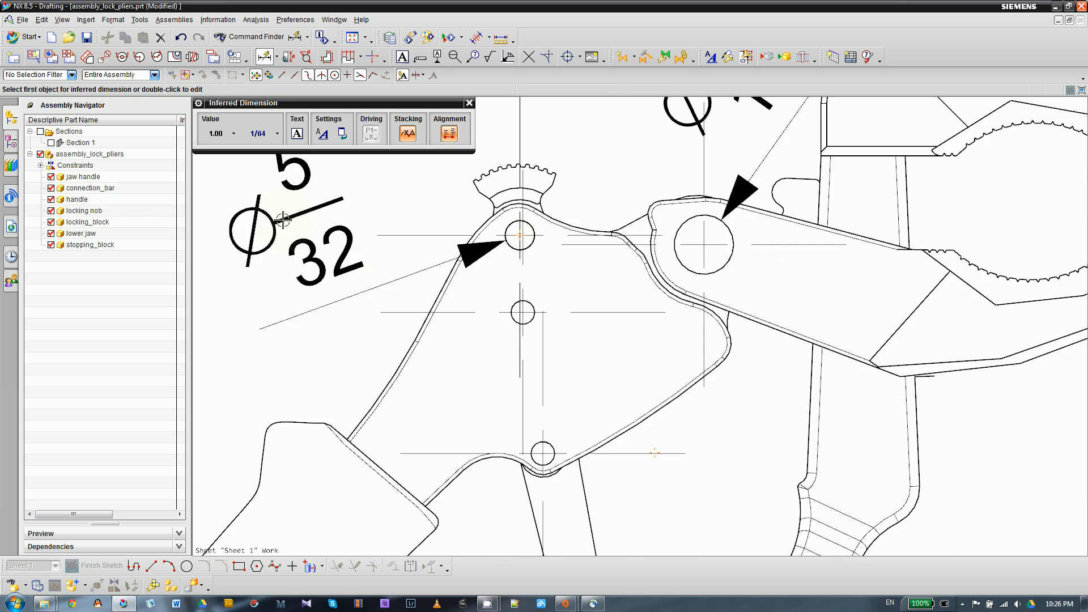
# - Dimension the pliers' overall vertical height from the jaw handle's top edge to its grip's lower end, placed right of the top view
pyautogui.scroll(-3, 363, 231)
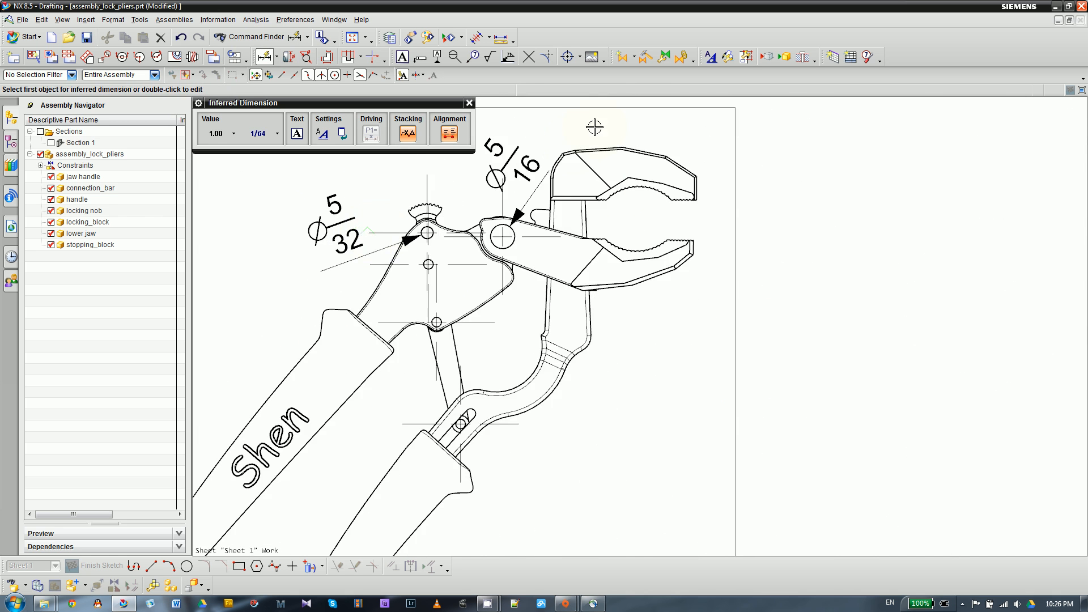
pyautogui.scroll(-1, 610, 142)
pyautogui.scroll(2, 609, 141)
pyautogui.click(628, 148)
pyautogui.scroll(-5, 202, 369)
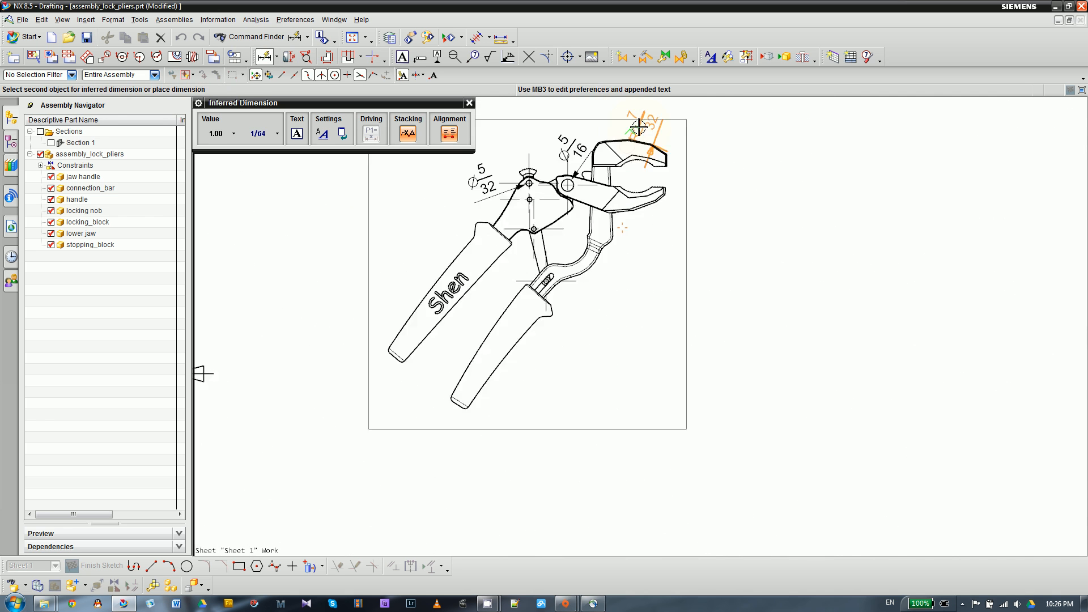
pyautogui.scroll(5, 488, 359)
pyautogui.click(464, 343)
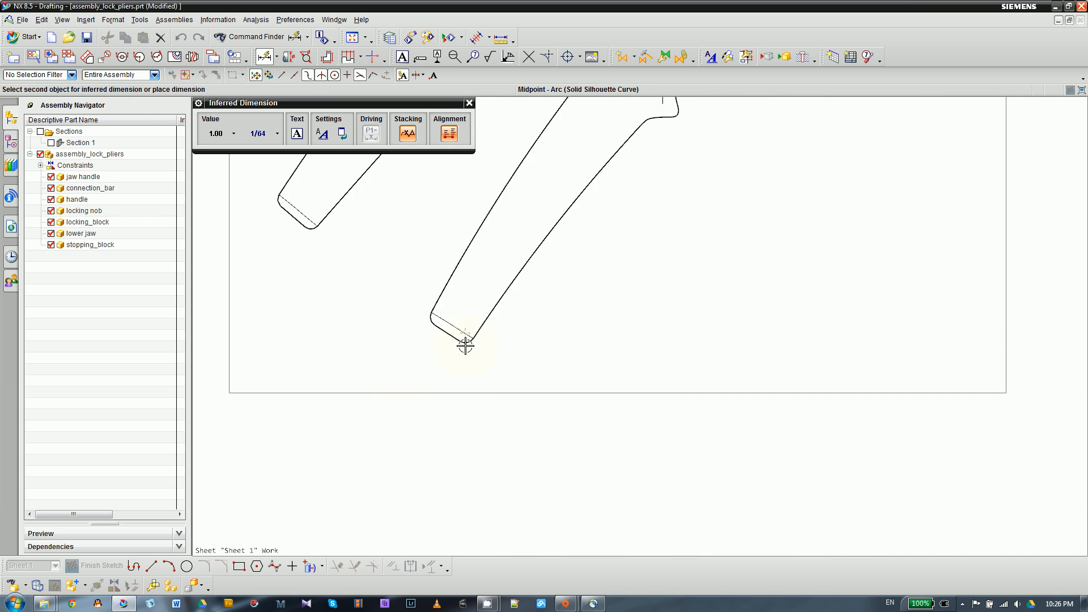
pyautogui.scroll(-4, 464, 343)
pyautogui.click(670, 269)
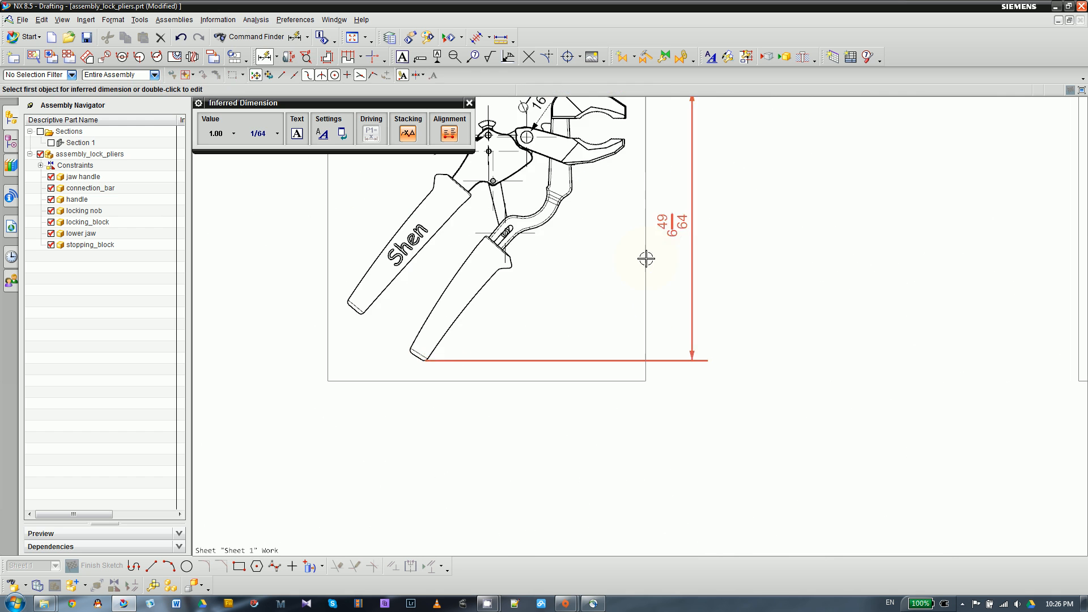
pyautogui.scroll(-3, 528, 370)
pyautogui.scroll(3, 526, 369)
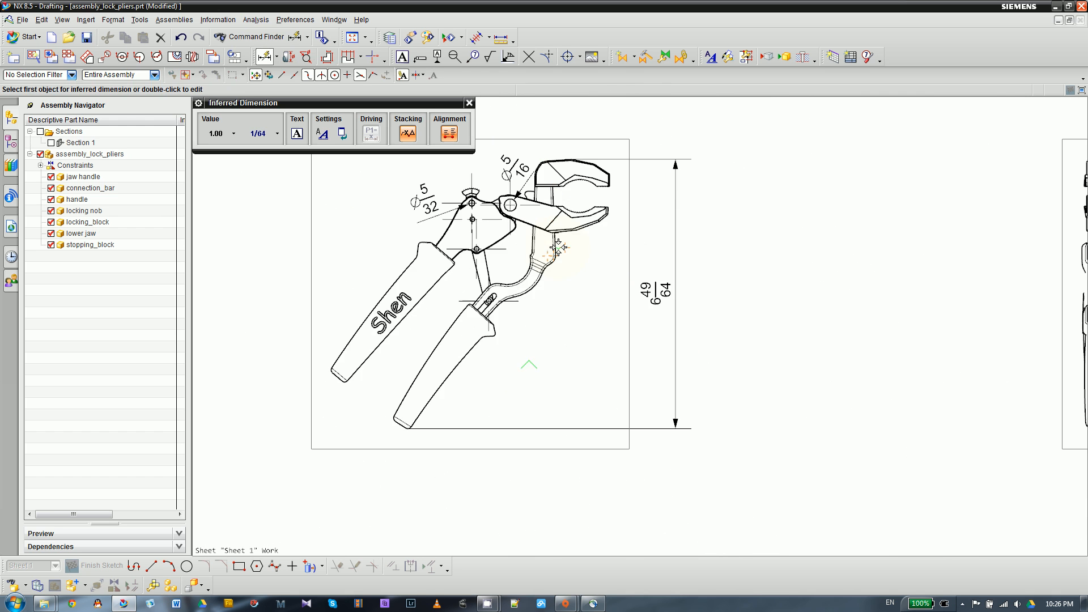
# - Change the linear format of the pliers' overall height dimension from fractional to decimal inches (1.125 style)
pyautogui.click(469, 105)
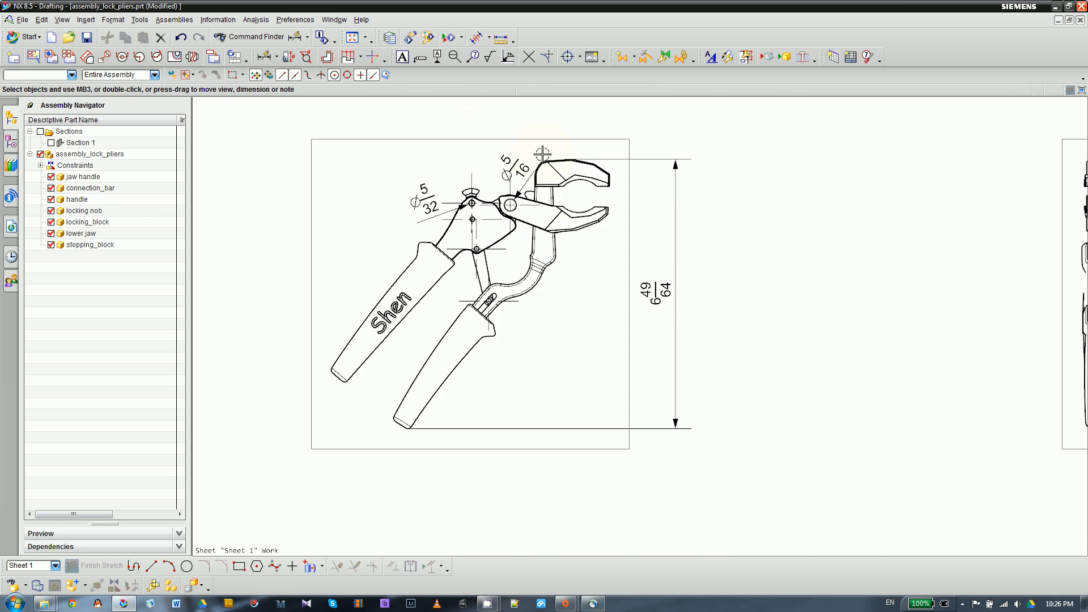
pyautogui.scroll(-2, 482, 156)
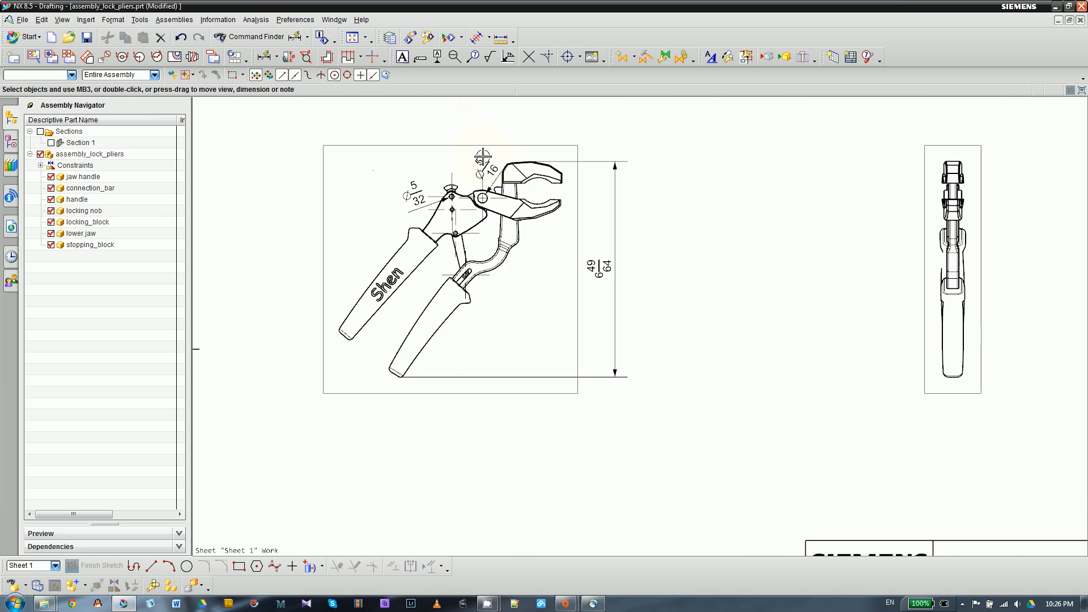
pyautogui.click(598, 267)
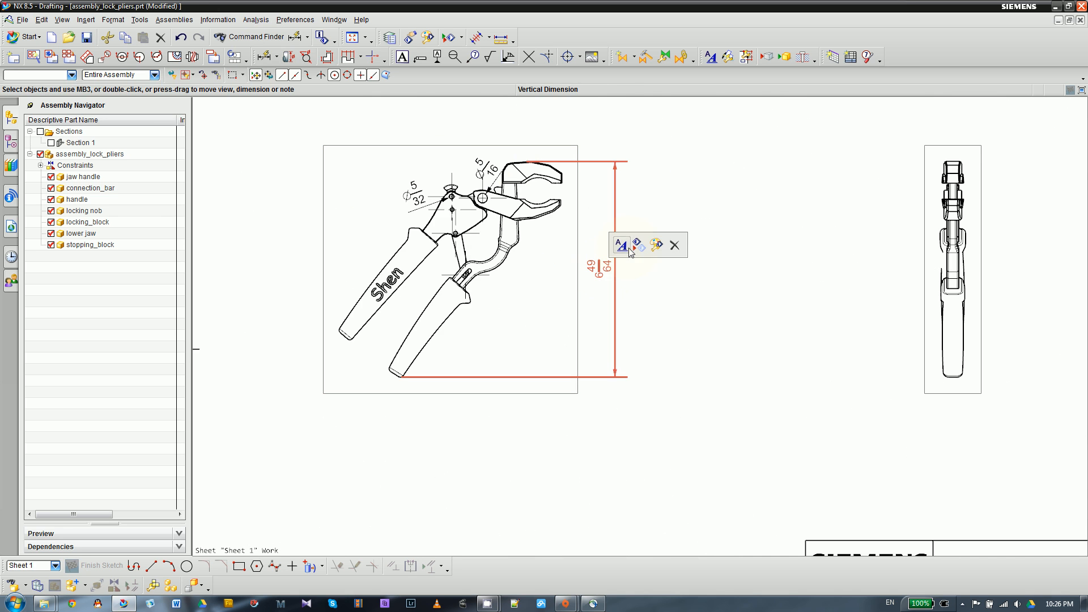
pyautogui.click(628, 248)
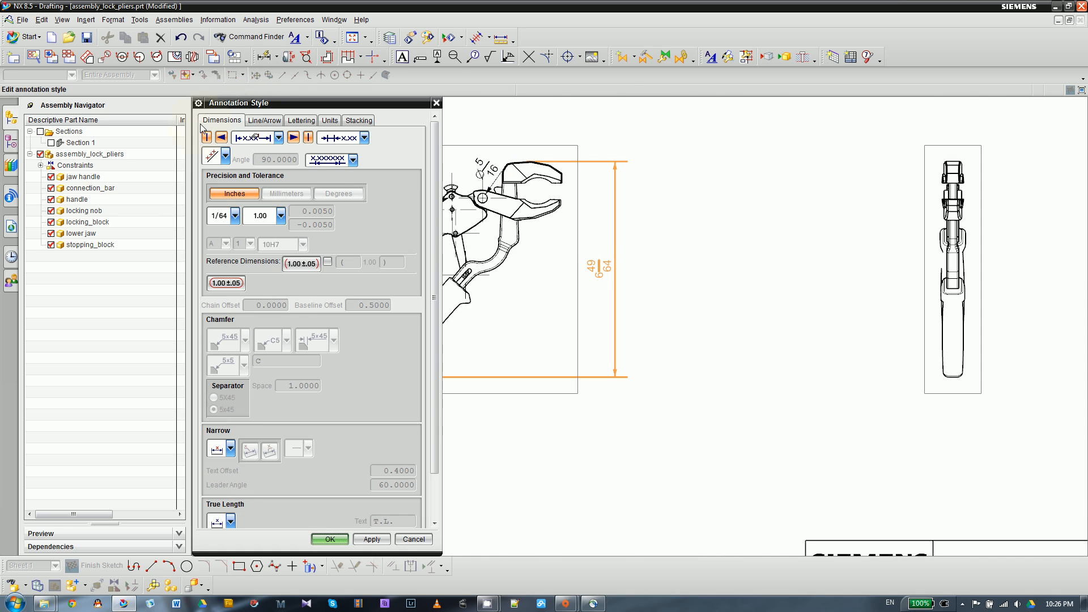
pyautogui.click(331, 122)
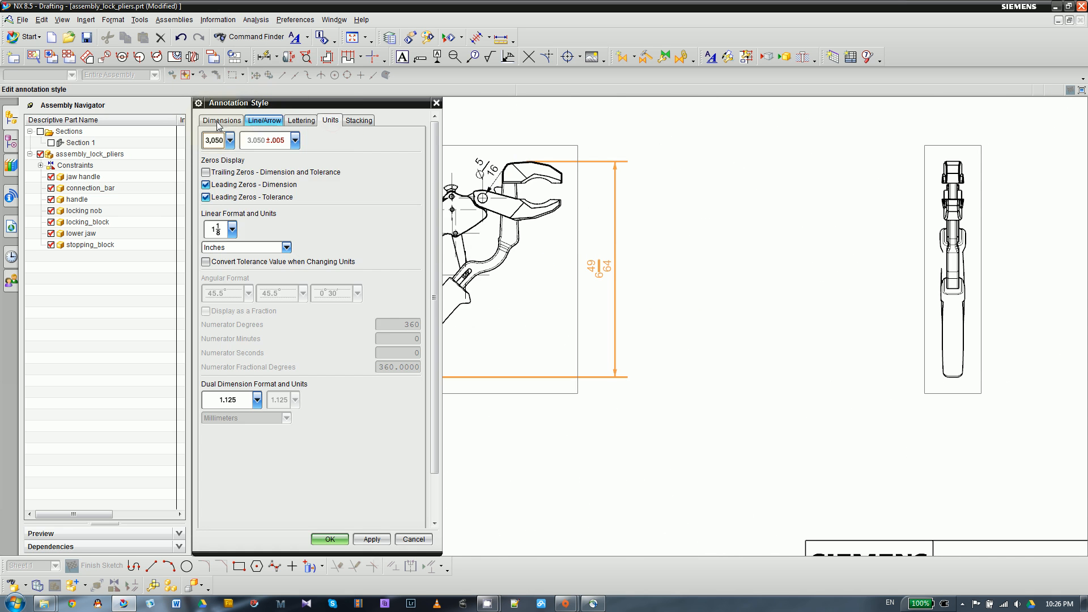
pyautogui.click(232, 229)
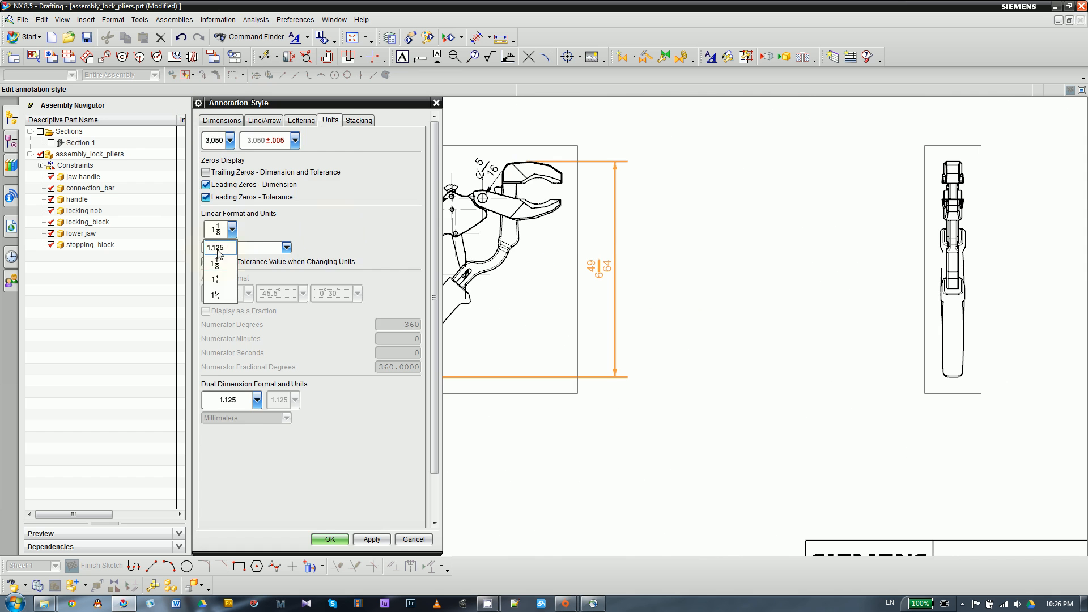
pyautogui.click(218, 248)
# - Set the overall height dimension's precision to 5 decimal places and apply the annotation style
pyautogui.click(221, 120)
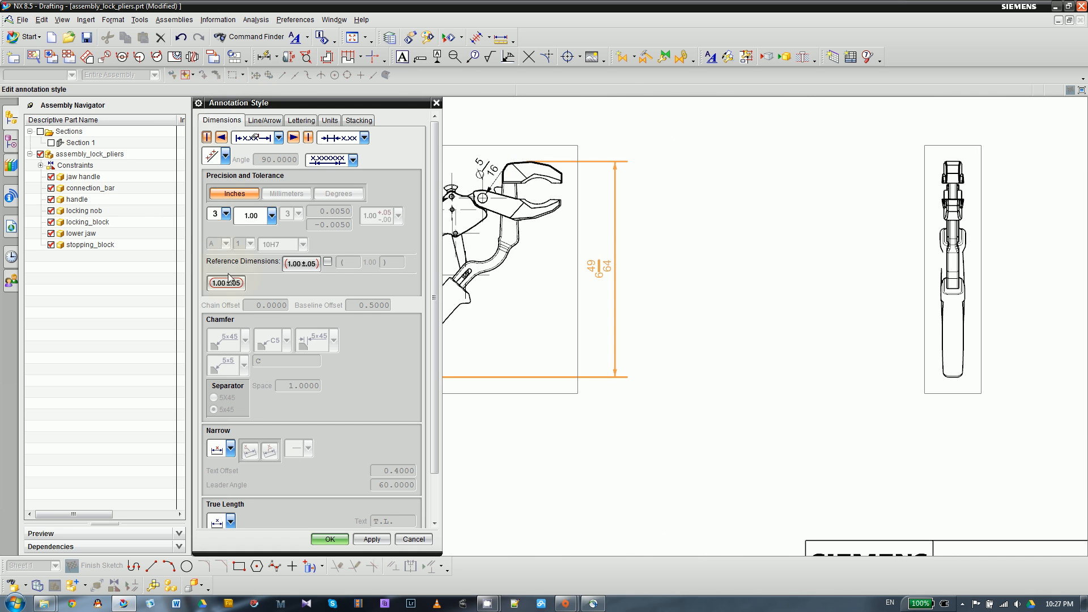
pyautogui.click(226, 214)
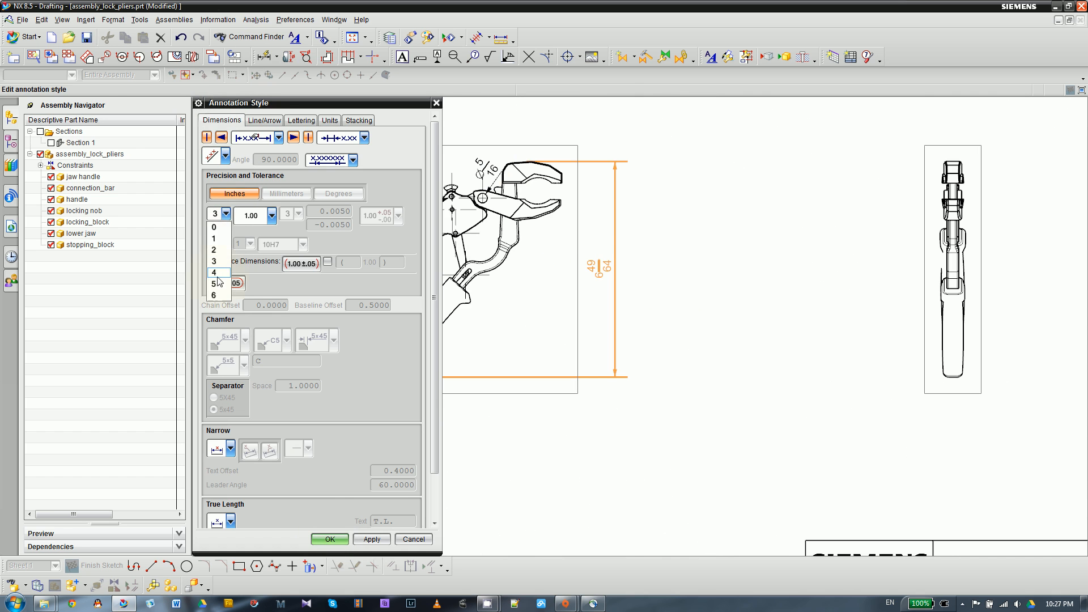
pyautogui.click(217, 284)
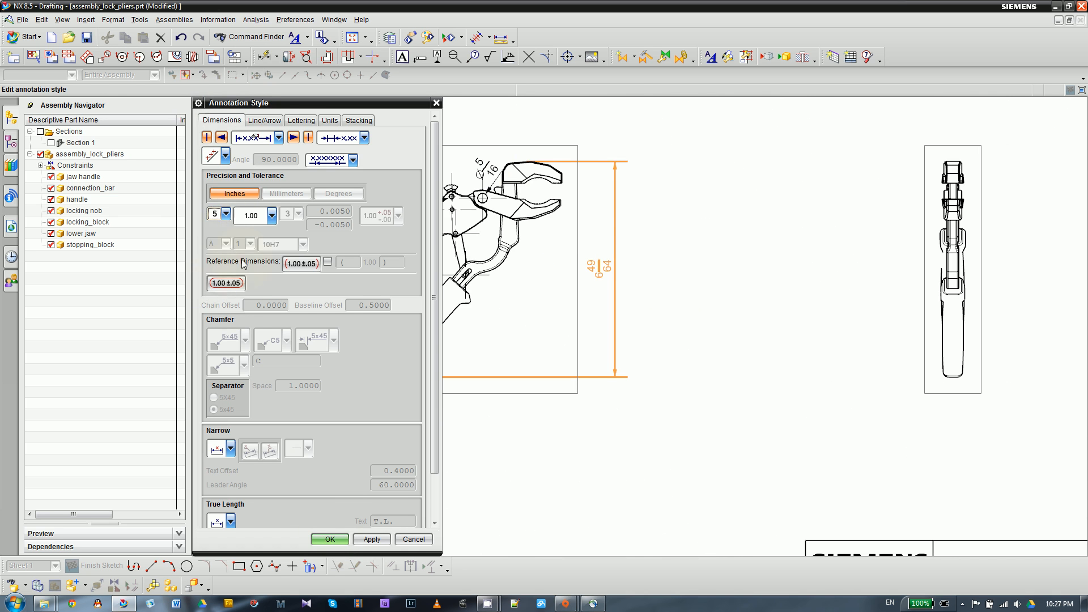
pyautogui.click(331, 538)
# - Examine the dimensions on the top view and the jaw geometry at the upper end of the side view
pyautogui.scroll(2, 617, 272)
pyautogui.scroll(-3, 579, 292)
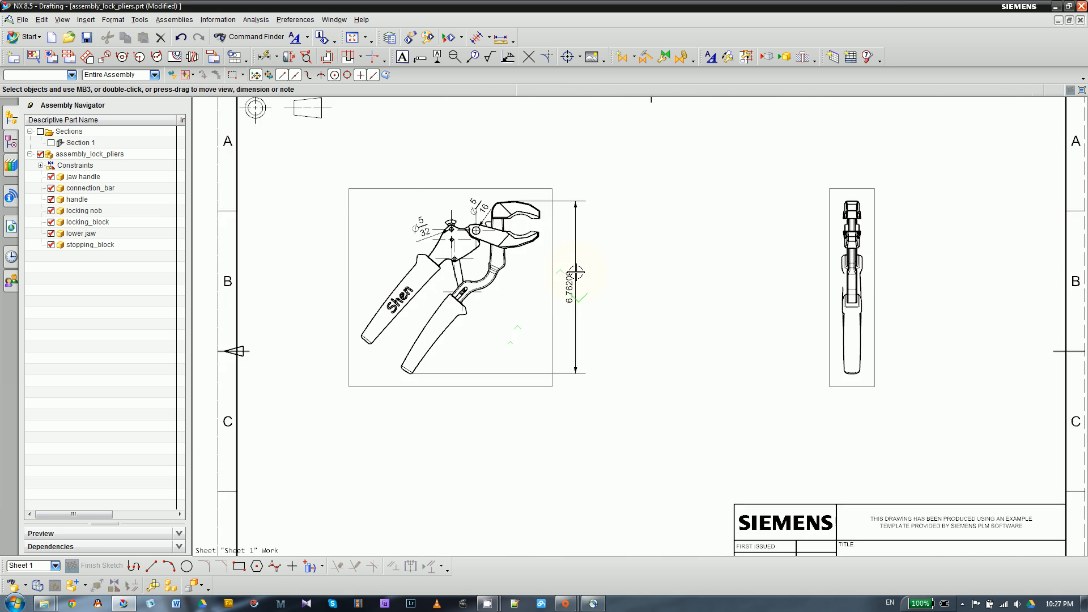
pyautogui.scroll(2, 578, 278)
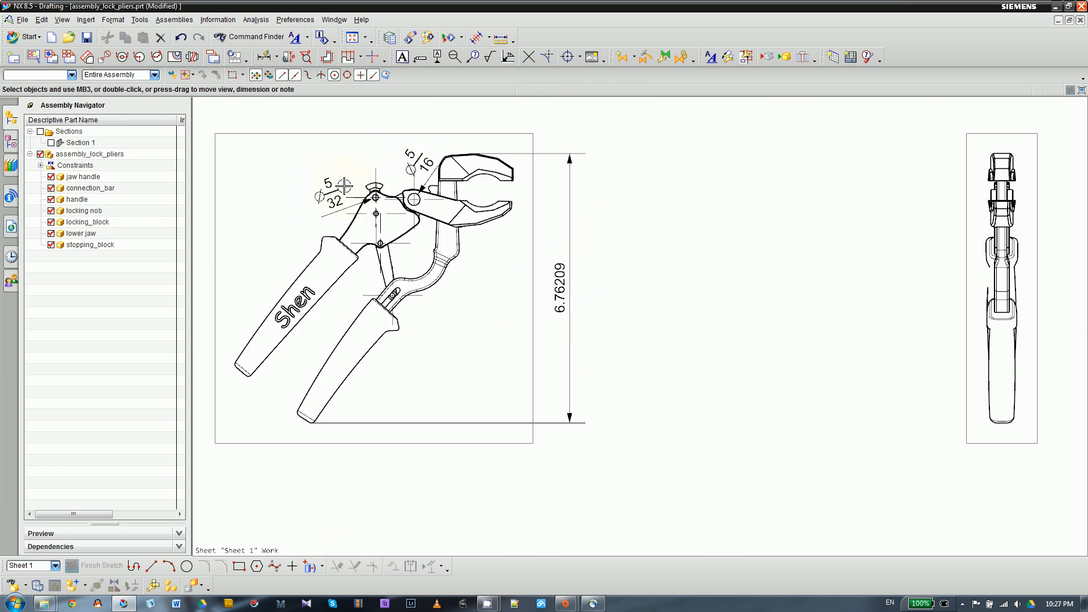
pyautogui.scroll(-3, 453, 272)
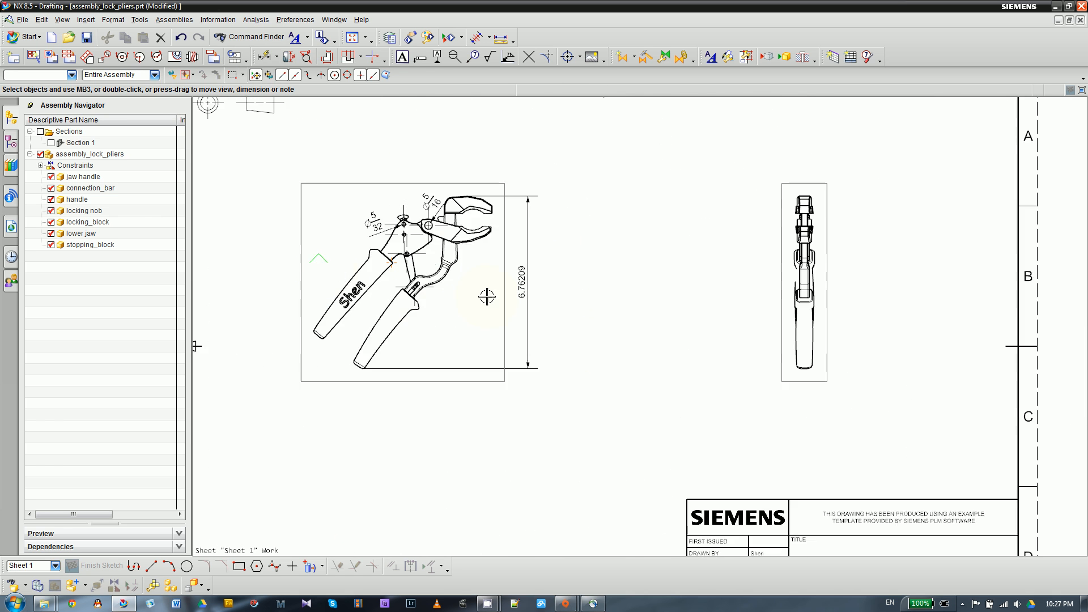
pyautogui.scroll(3, 487, 297)
pyautogui.scroll(-3, 513, 338)
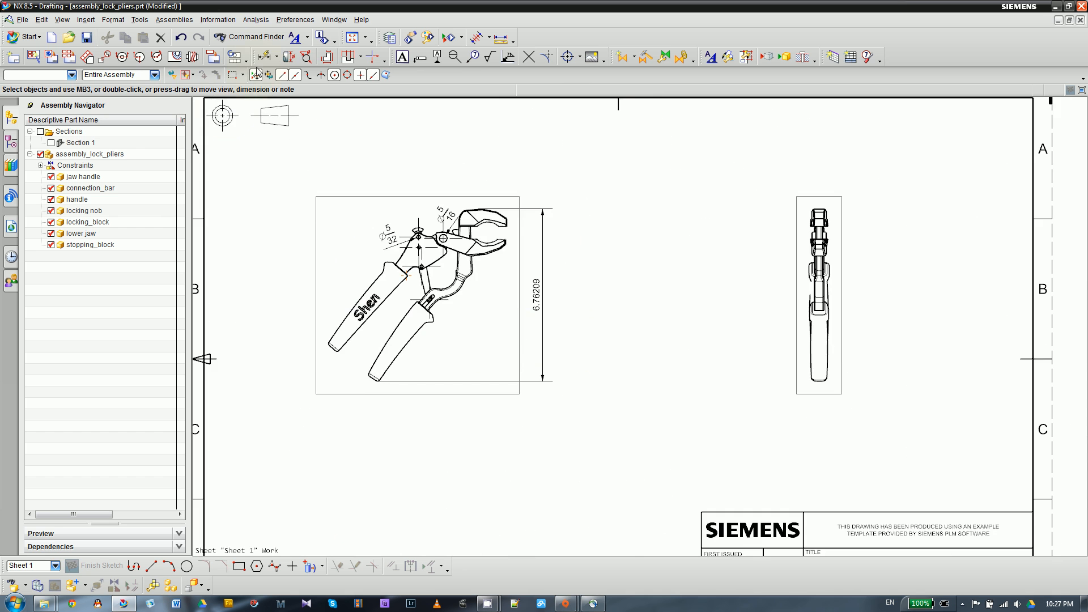
pyautogui.scroll(4, 440, 233)
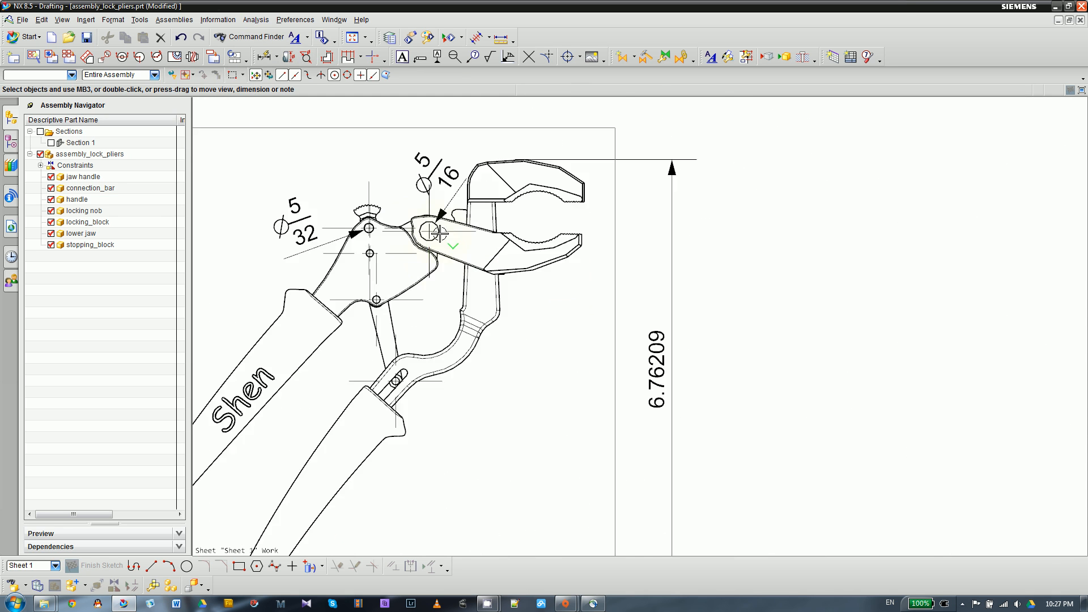
pyautogui.scroll(-4, 440, 232)
pyautogui.scroll(5, 1003, 244)
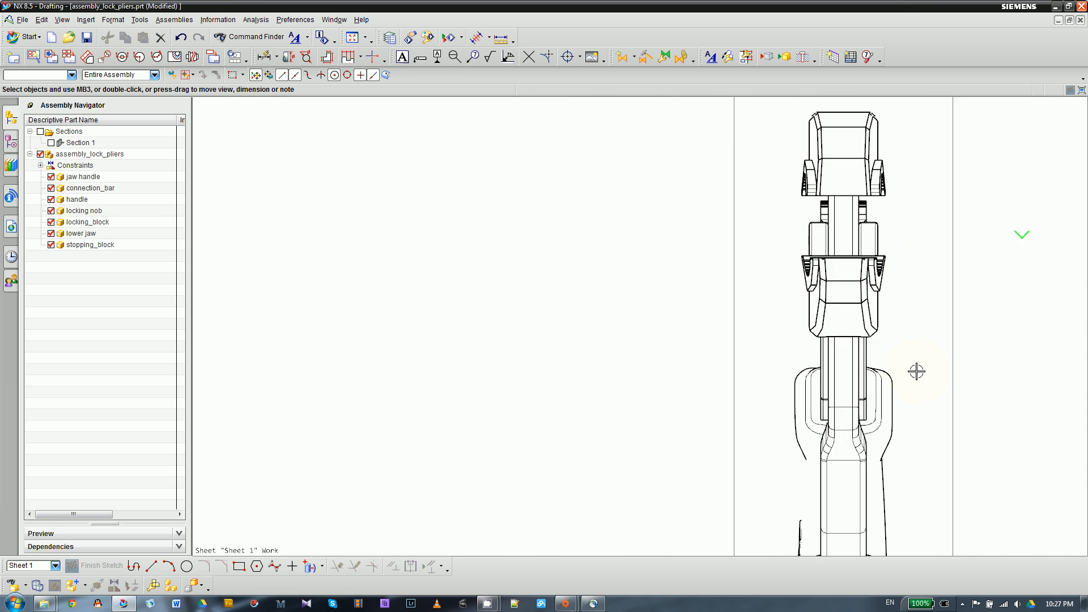
pyautogui.scroll(1, 901, 258)
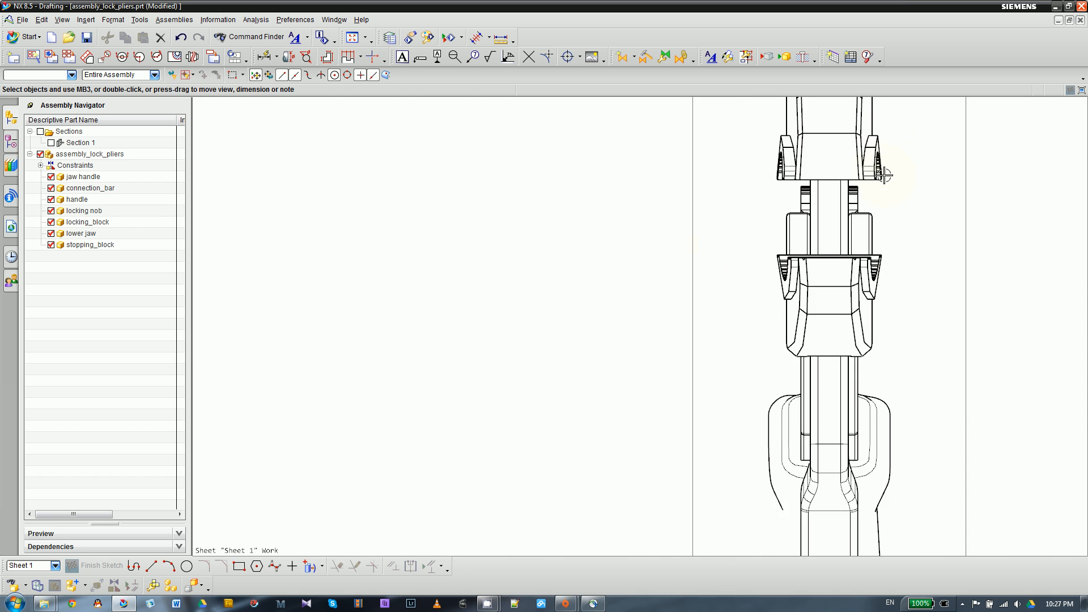
pyautogui.scroll(-2, 695, 267)
pyautogui.scroll(5, 747, 164)
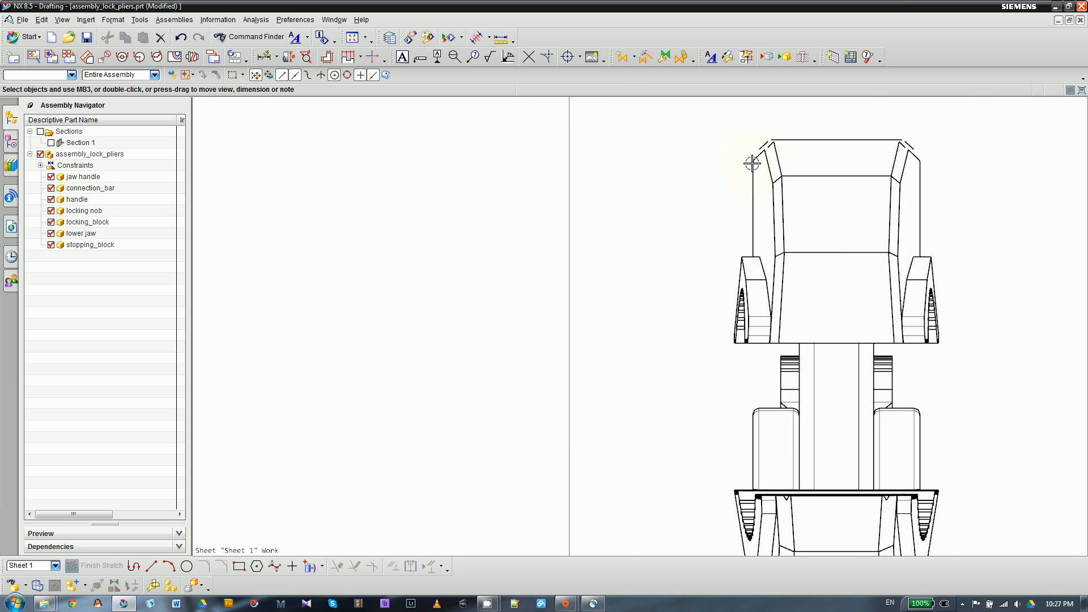
pyautogui.scroll(-3, 758, 174)
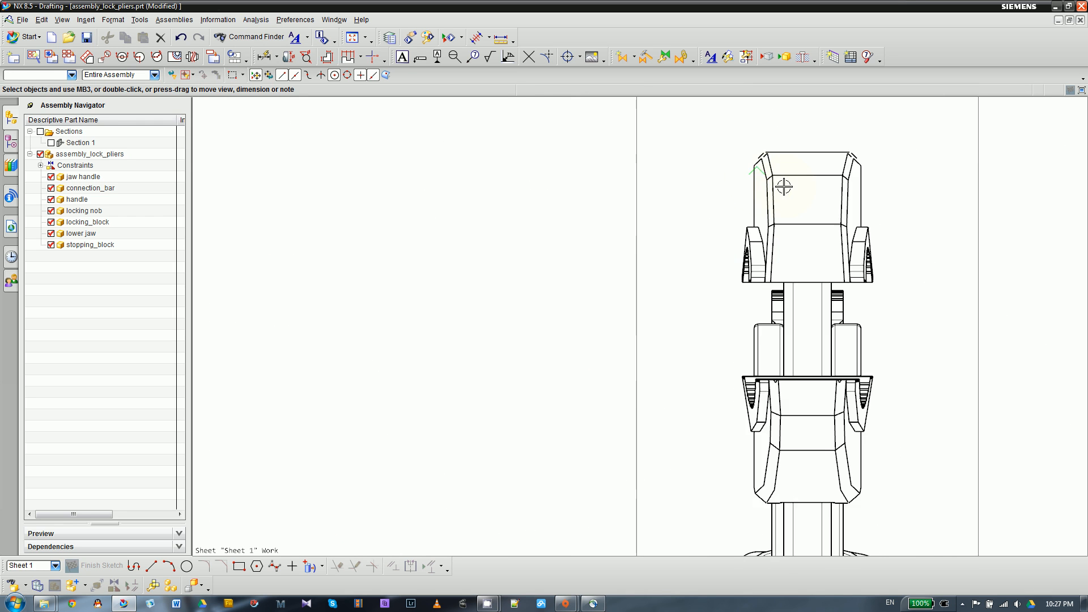
pyautogui.scroll(-2, 785, 186)
pyautogui.click(264, 57)
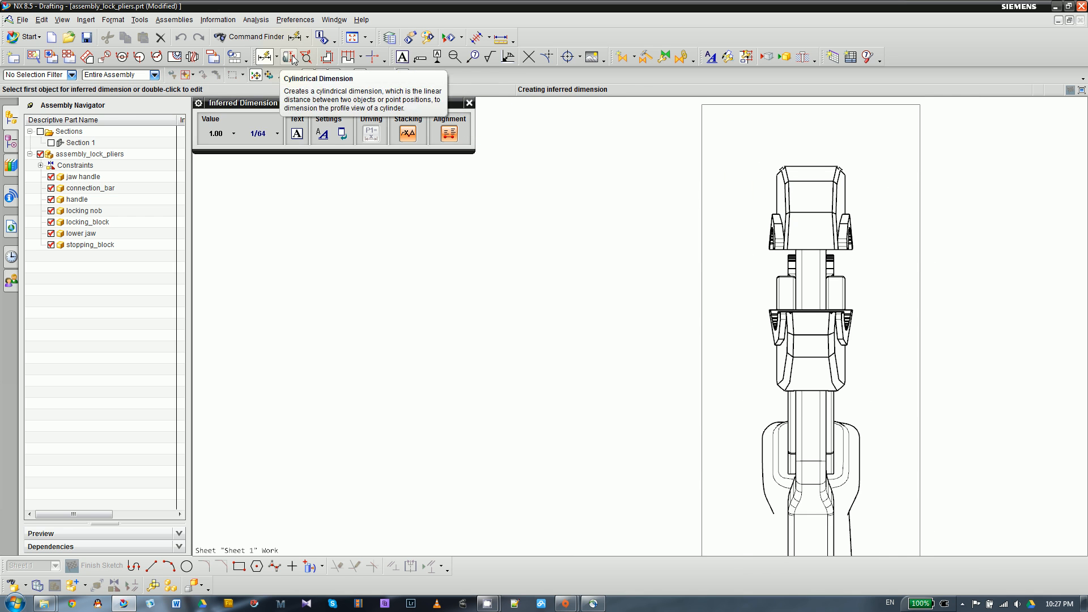
pyautogui.click(470, 103)
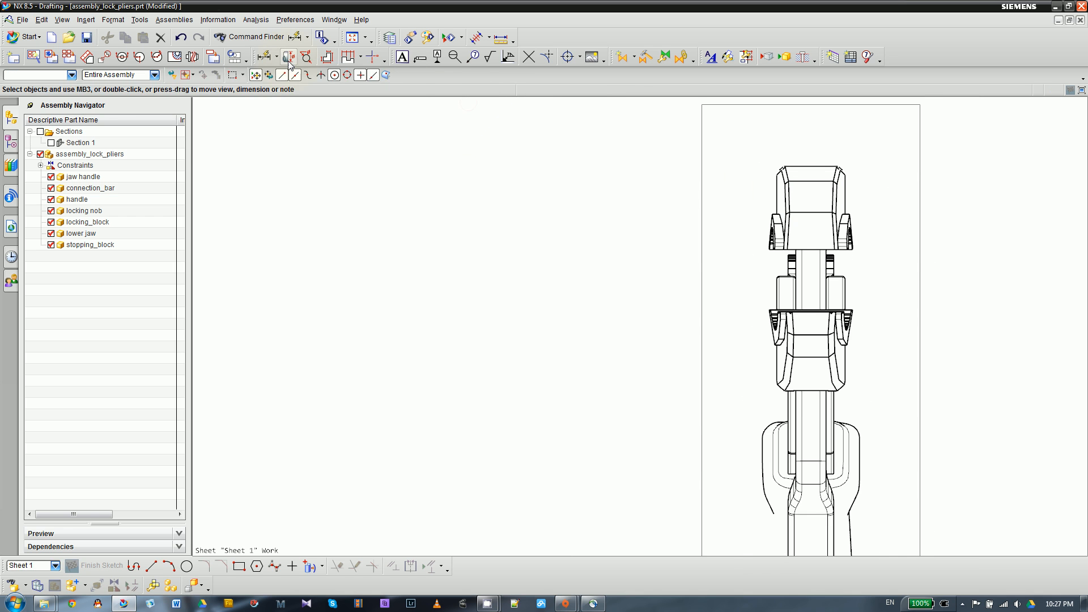
pyautogui.click(289, 59)
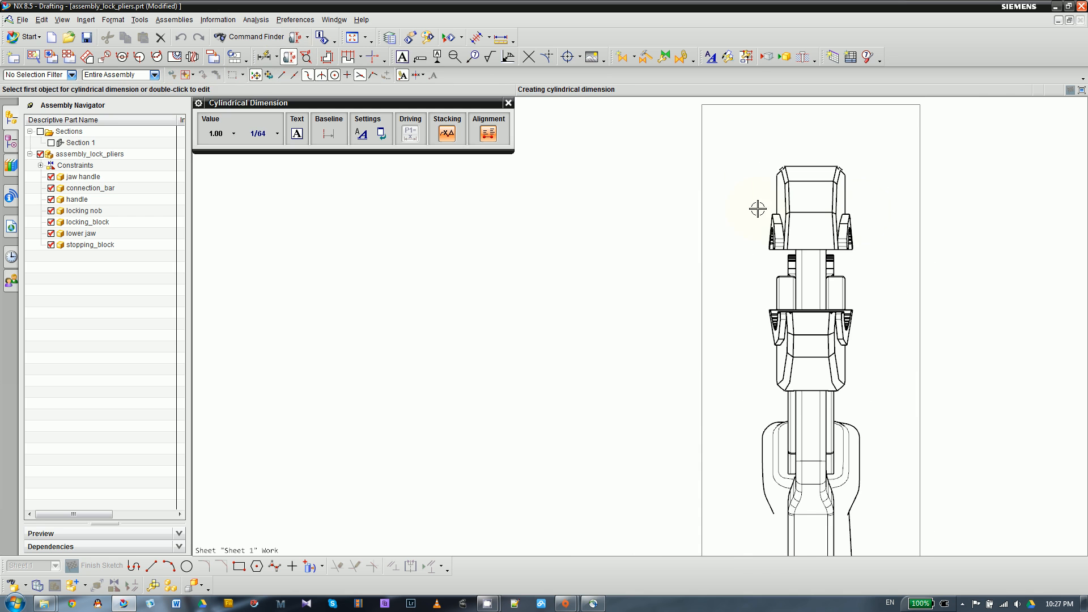
pyautogui.scroll(4, 838, 205)
pyautogui.click(655, 148)
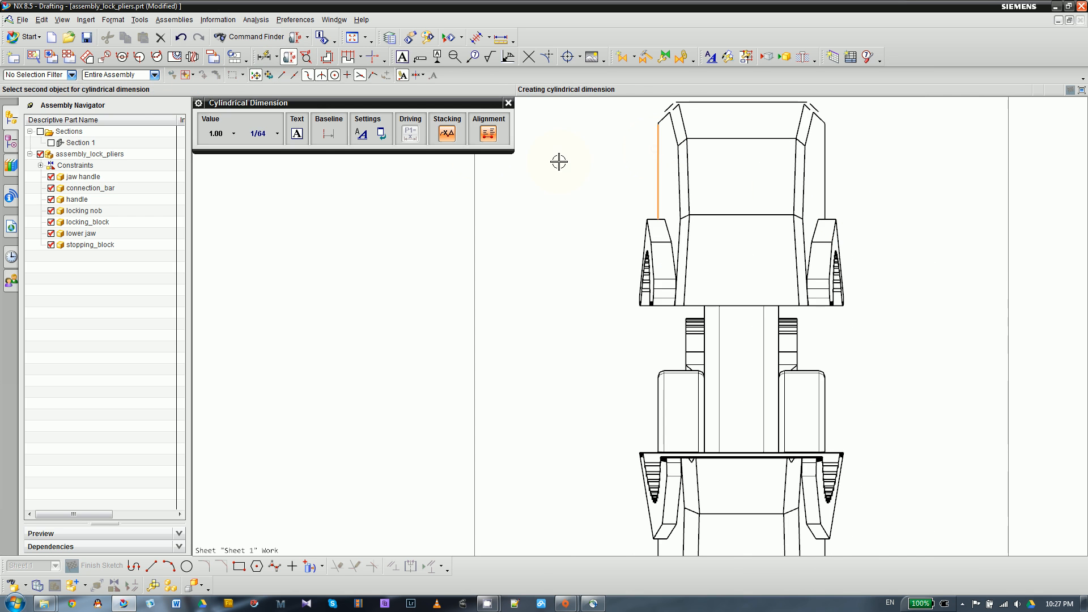
pyautogui.click(654, 117)
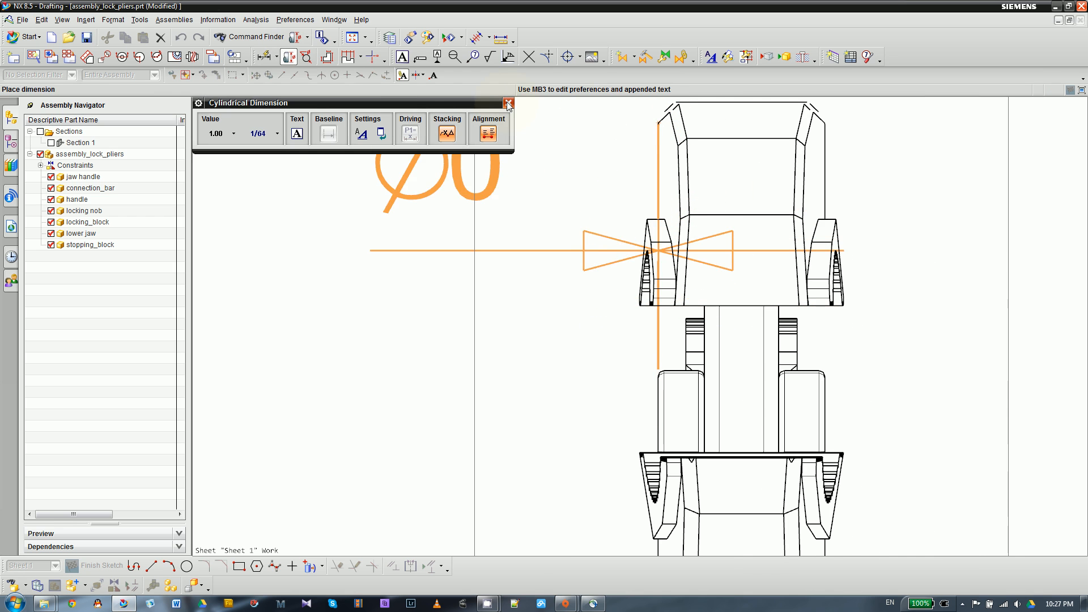
pyautogui.press('Escape')
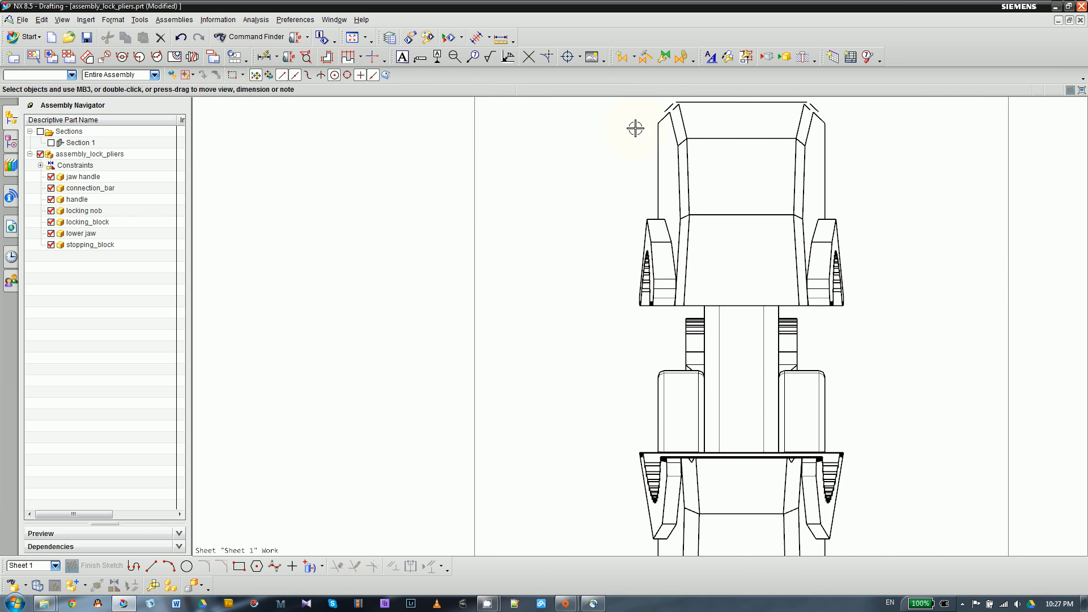
# - Try a cylindrical dimension between the ends of the jaw handle's left vertical edge, placed left of the side view
pyautogui.click(289, 57)
pyautogui.click(652, 123)
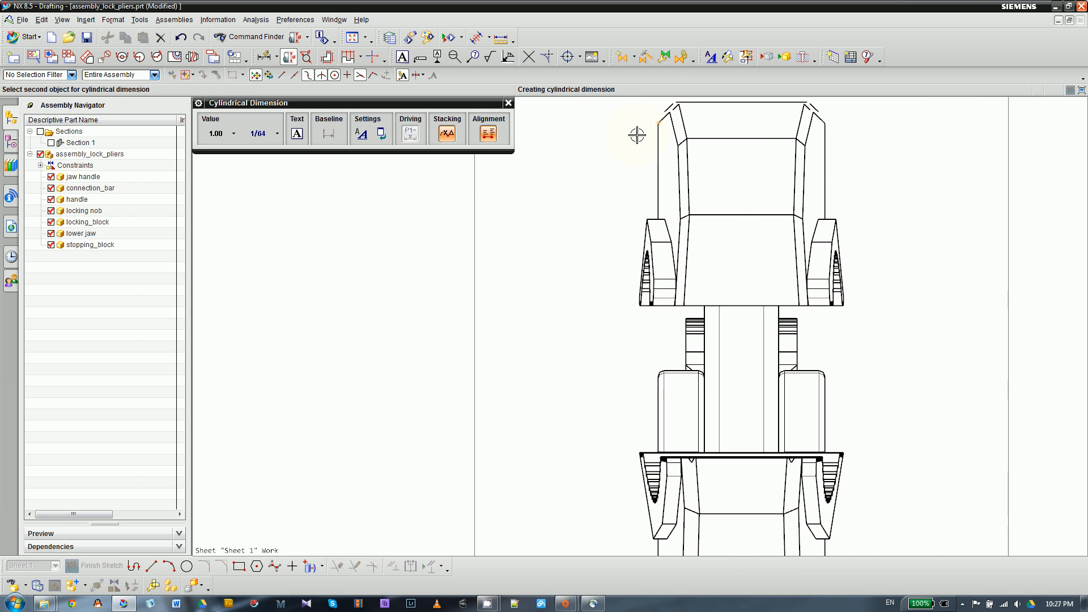
pyautogui.click(652, 221)
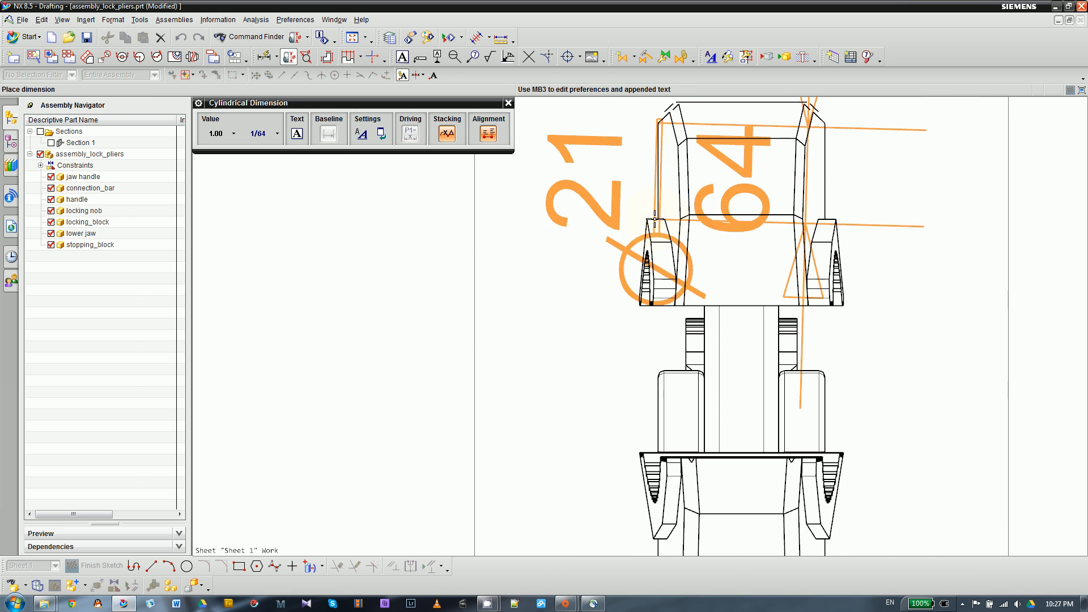
pyautogui.scroll(3, 433, 290)
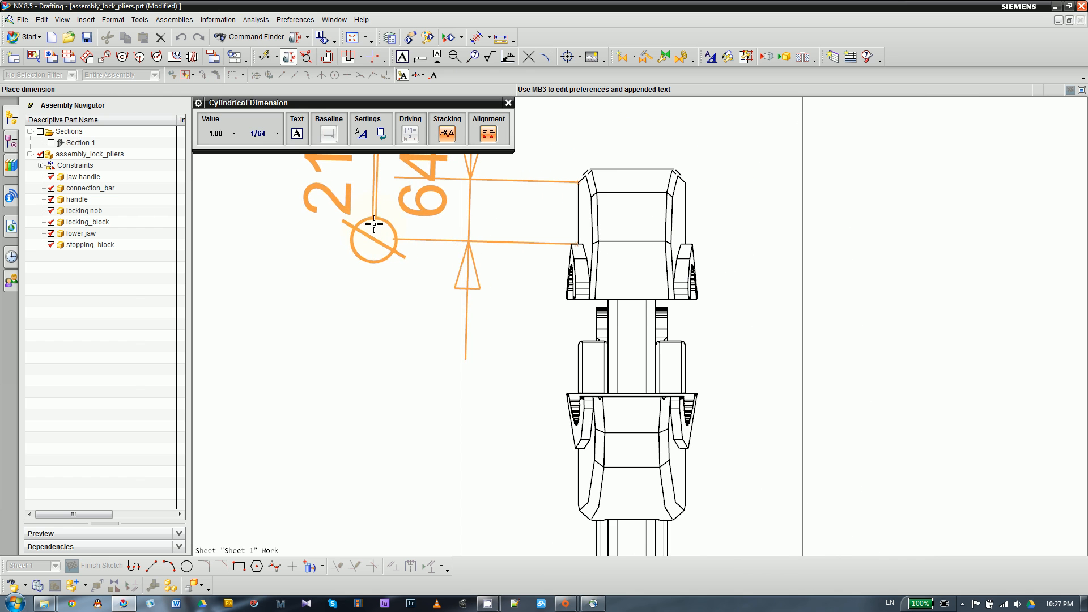
pyautogui.click(365, 261)
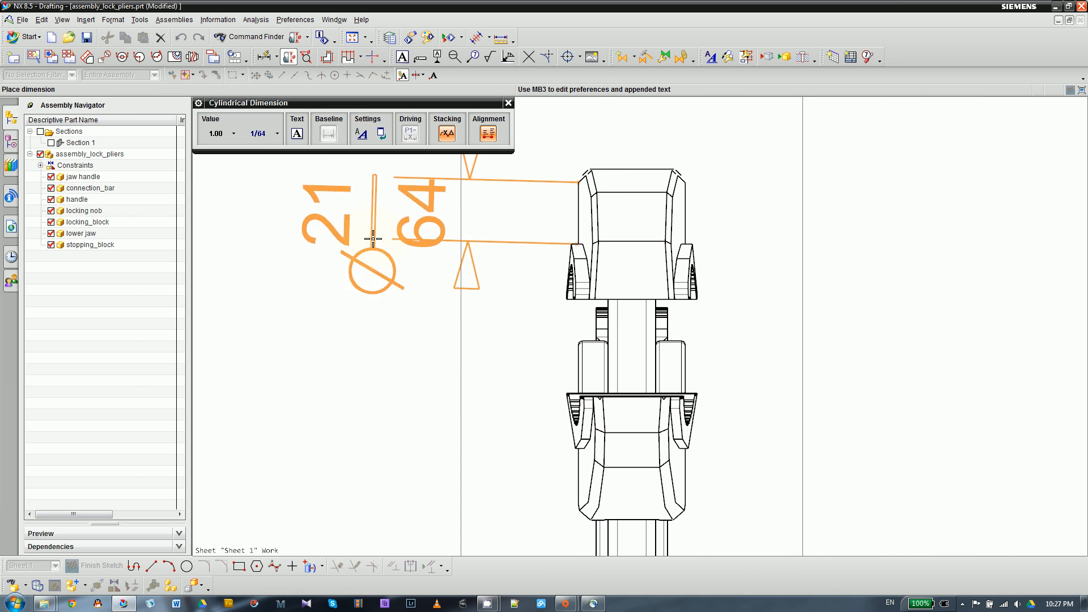
pyautogui.scroll(-1, 573, 195)
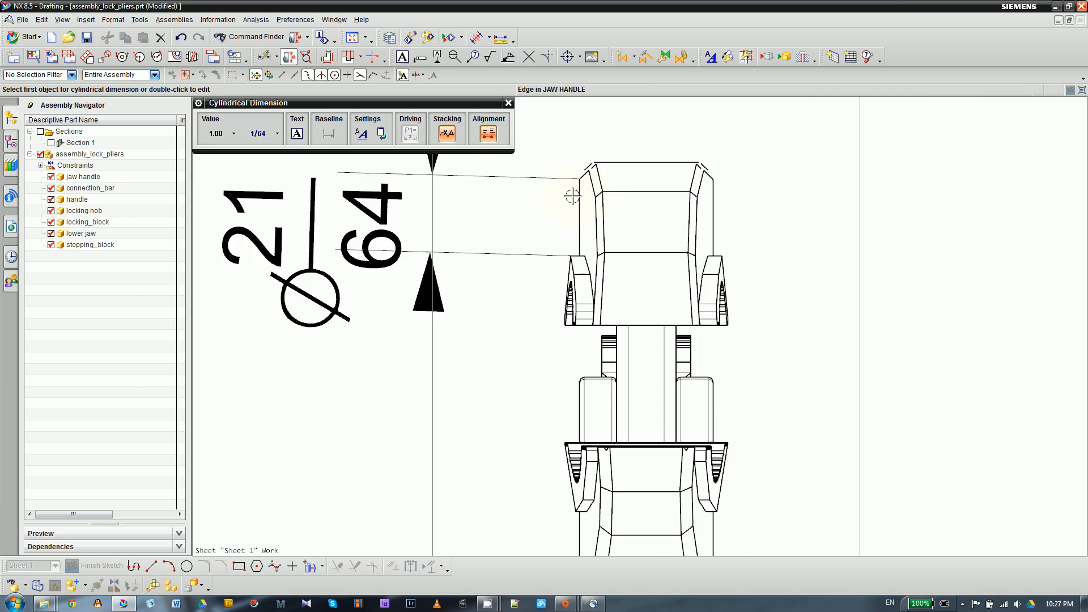
pyautogui.scroll(1, 650, 248)
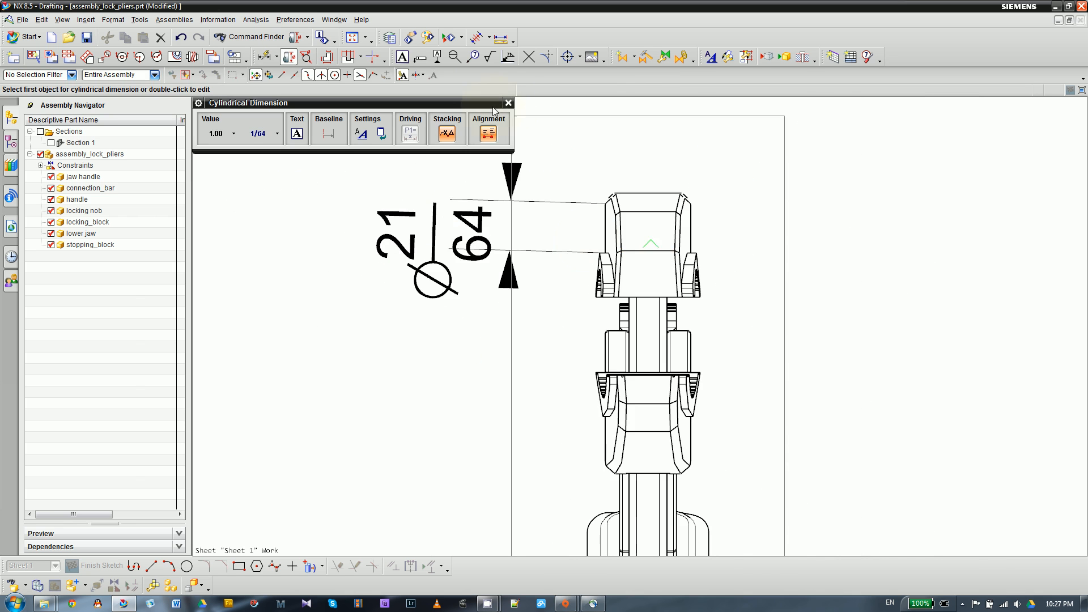
pyautogui.press('Escape')
# - Delete the cylindrical dimension beside the side view's jaw handle
pyautogui.click(446, 233)
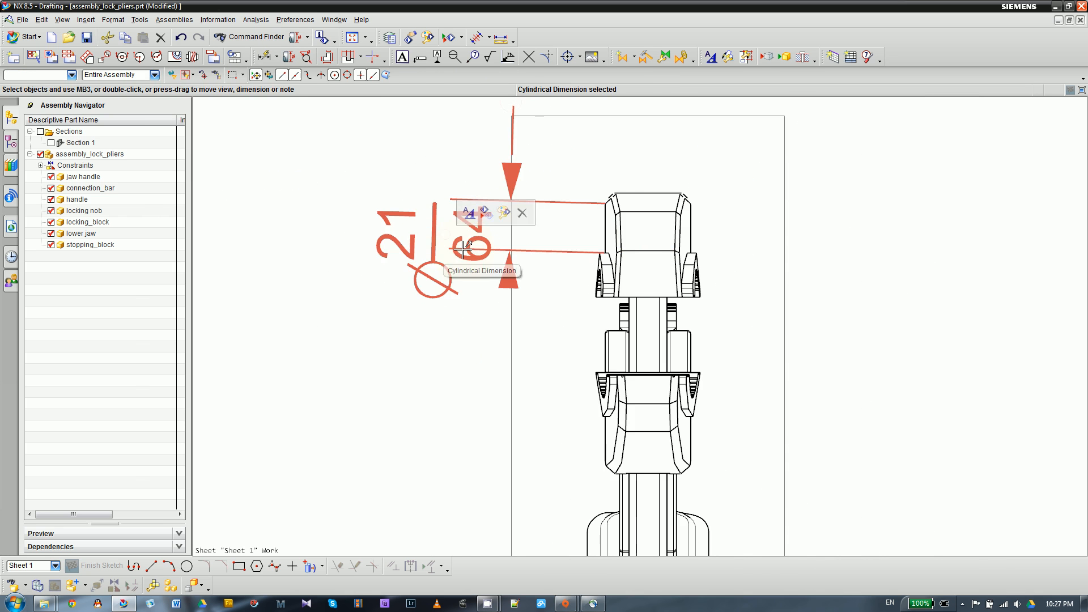
pyautogui.click(522, 216)
pyautogui.scroll(3, 705, 199)
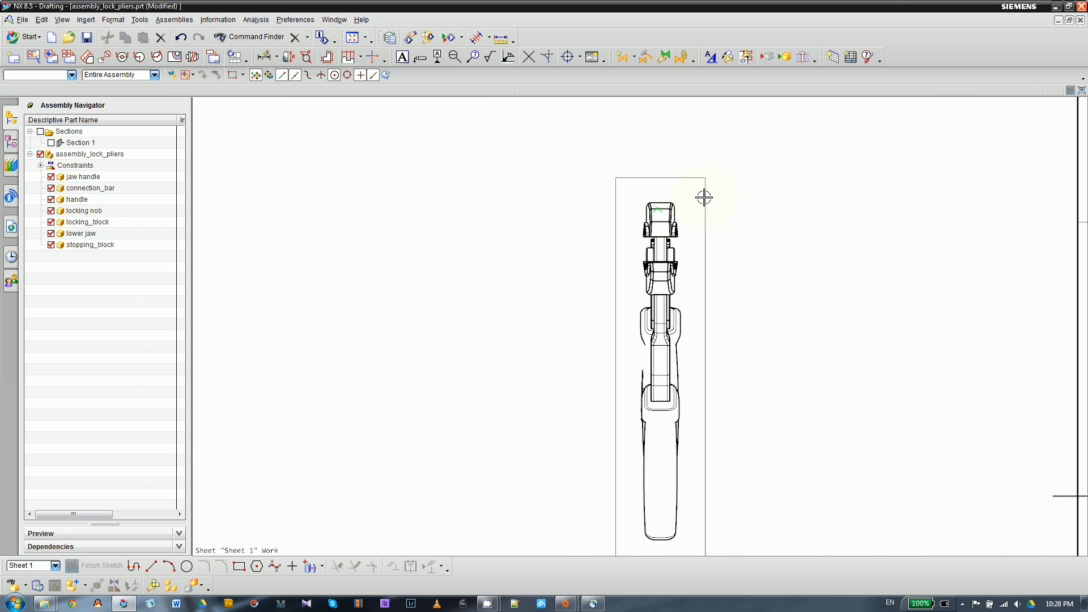
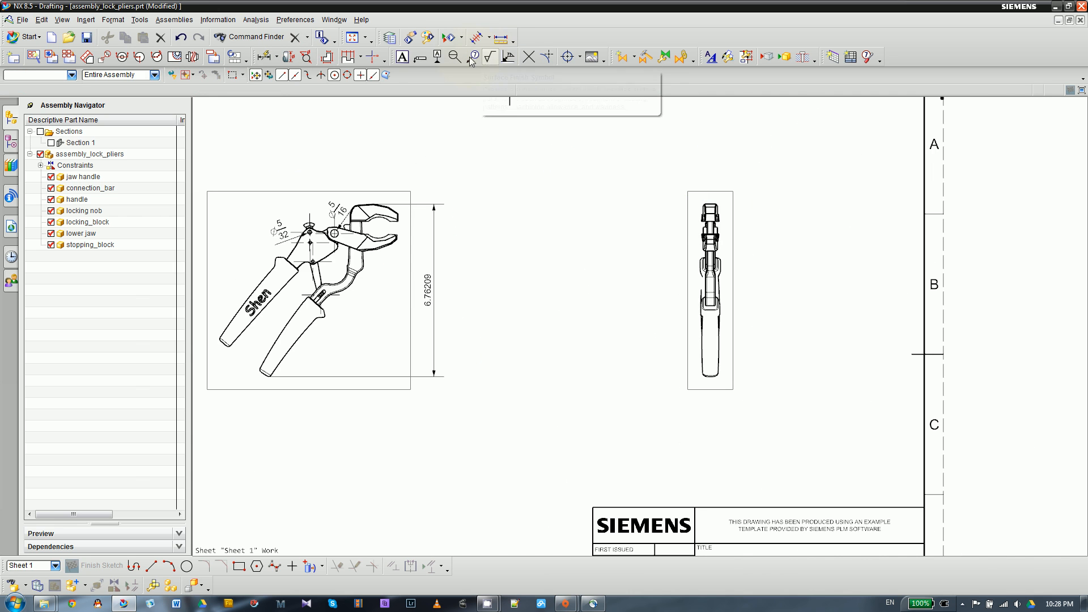
# - Examine the pivot holes and jaws in the top view and the full length of the side view
pyautogui.click(580, 57)
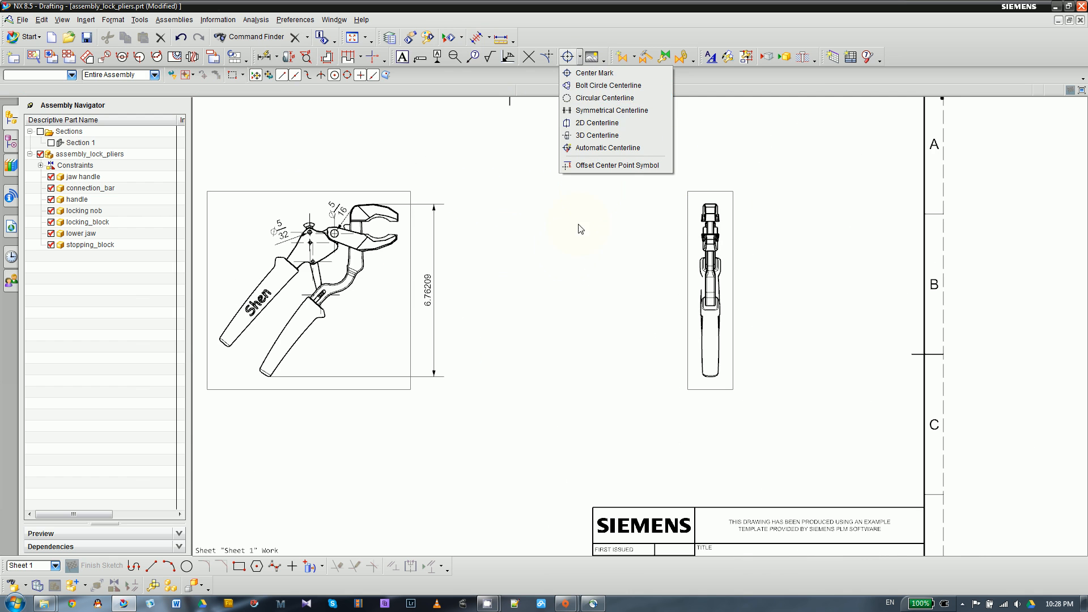
pyautogui.click(570, 251)
pyautogui.scroll(-1, 561, 253)
pyautogui.scroll(3, 440, 303)
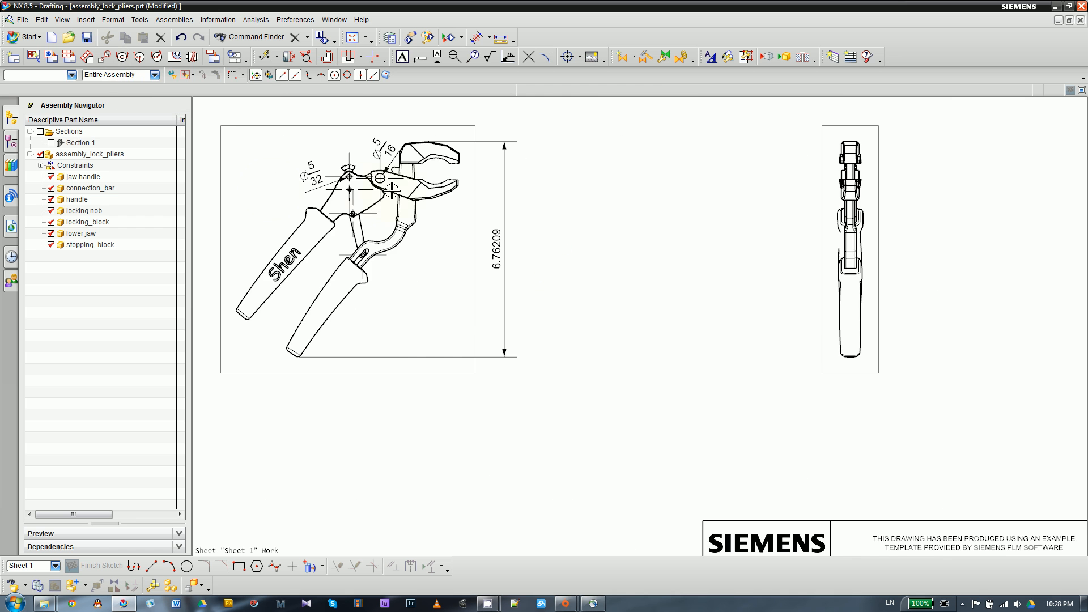
pyautogui.scroll(3, 344, 192)
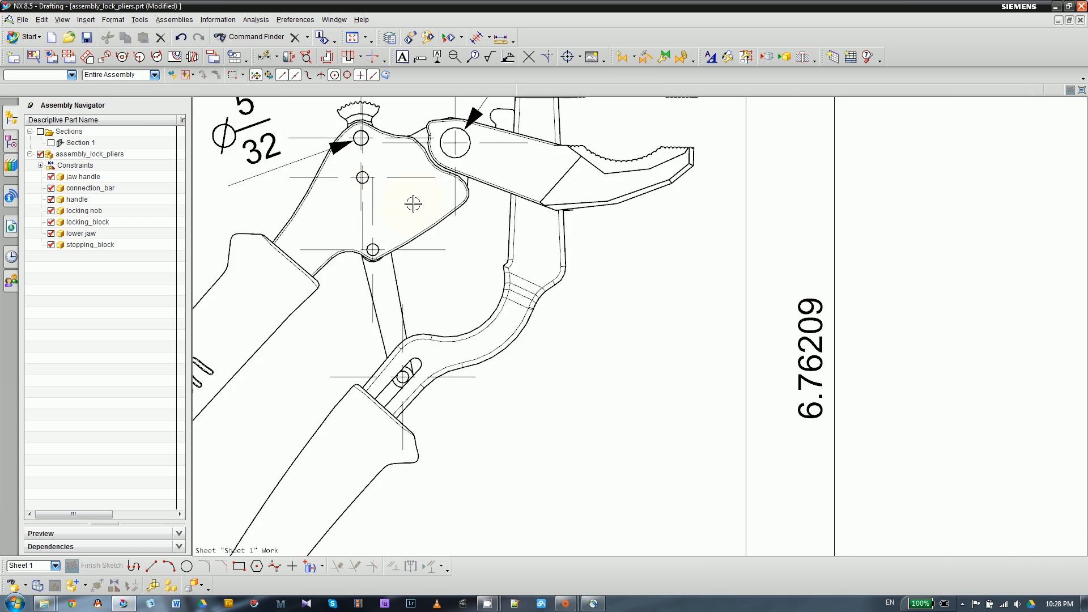
pyautogui.scroll(-2, 413, 203)
pyautogui.scroll(-2, 442, 204)
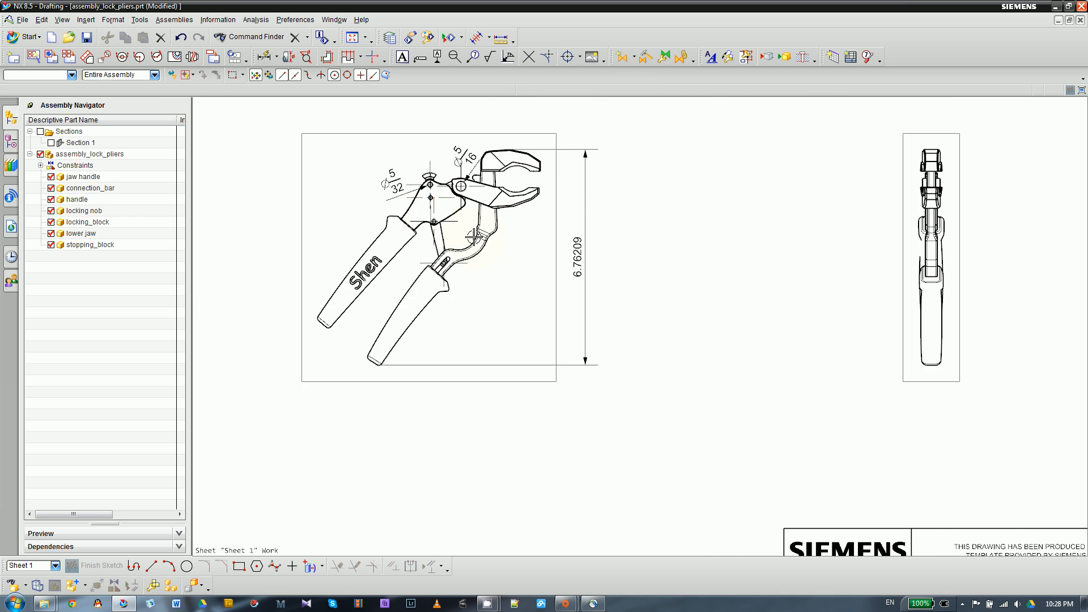
pyautogui.scroll(-1, 460, 235)
pyautogui.scroll(4, 907, 273)
pyautogui.scroll(-3, 714, 281)
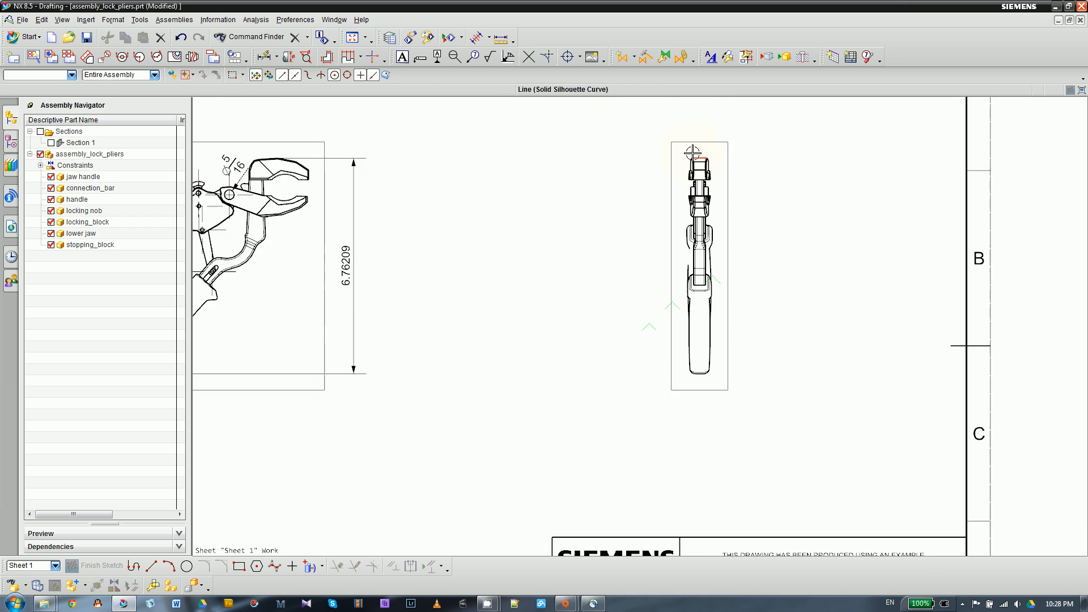
pyautogui.scroll(2, 694, 145)
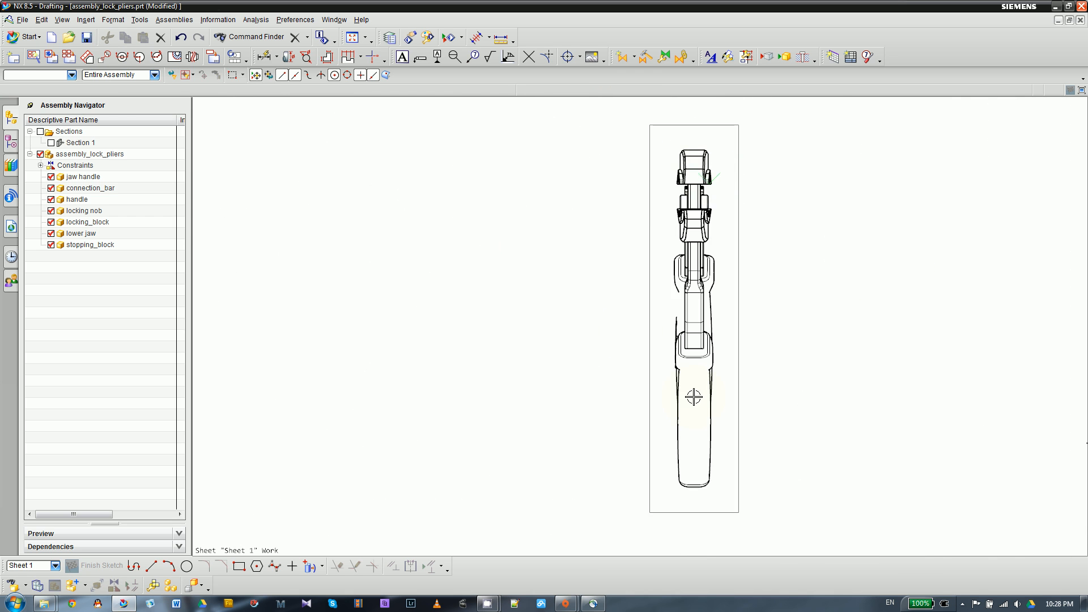
pyautogui.scroll(-2, 639, 385)
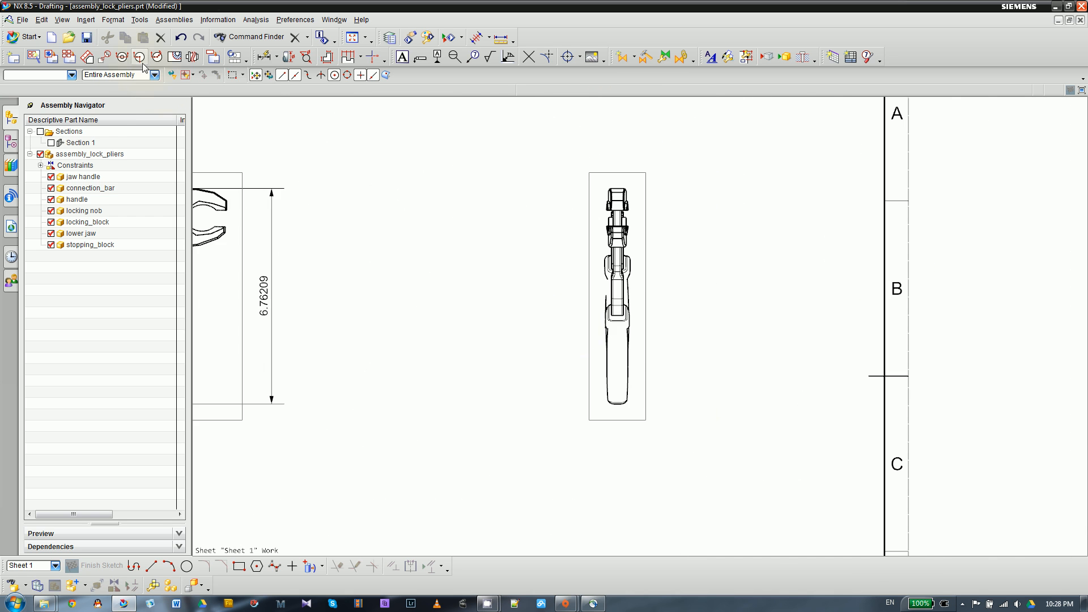
# - Try a vertical section view from the side view, cut through the midpoint of a jaw handle edge and placed close beside it
pyautogui.click(126, 57)
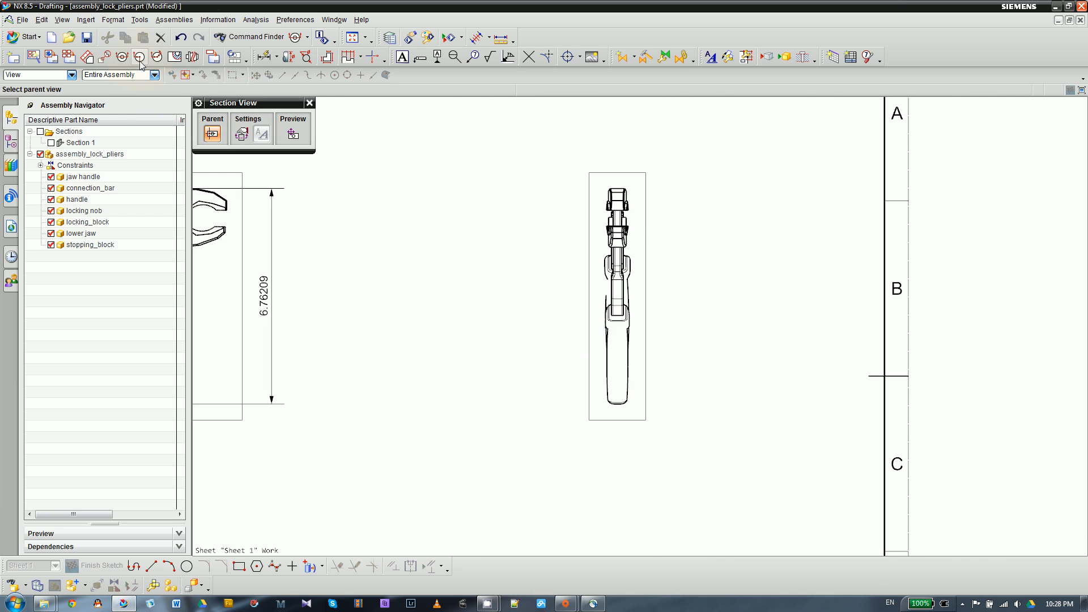
pyautogui.scroll(-2, 671, 297)
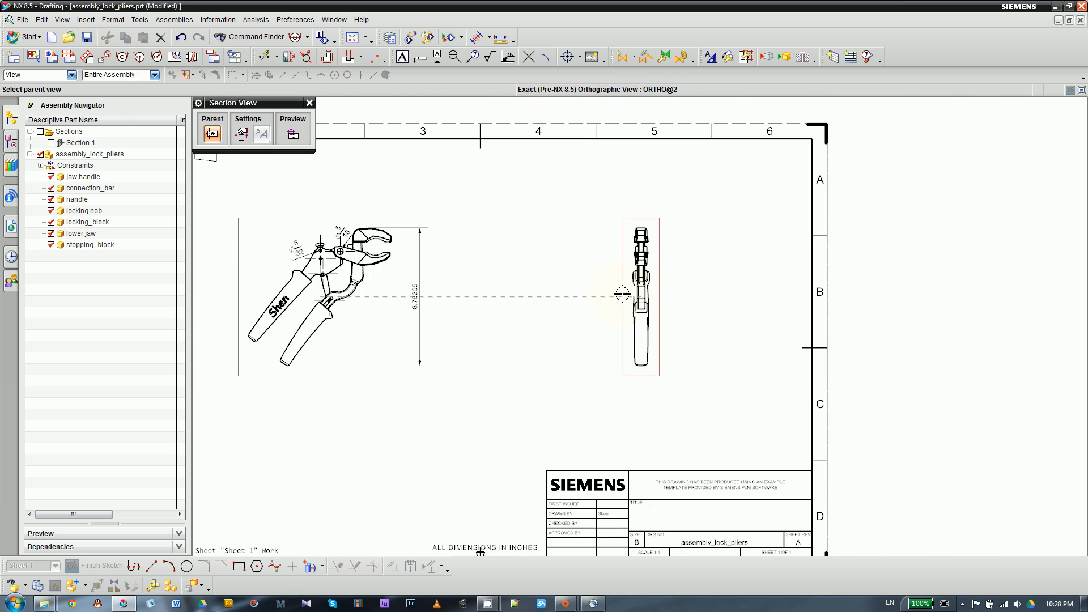
pyautogui.scroll(1, 671, 311)
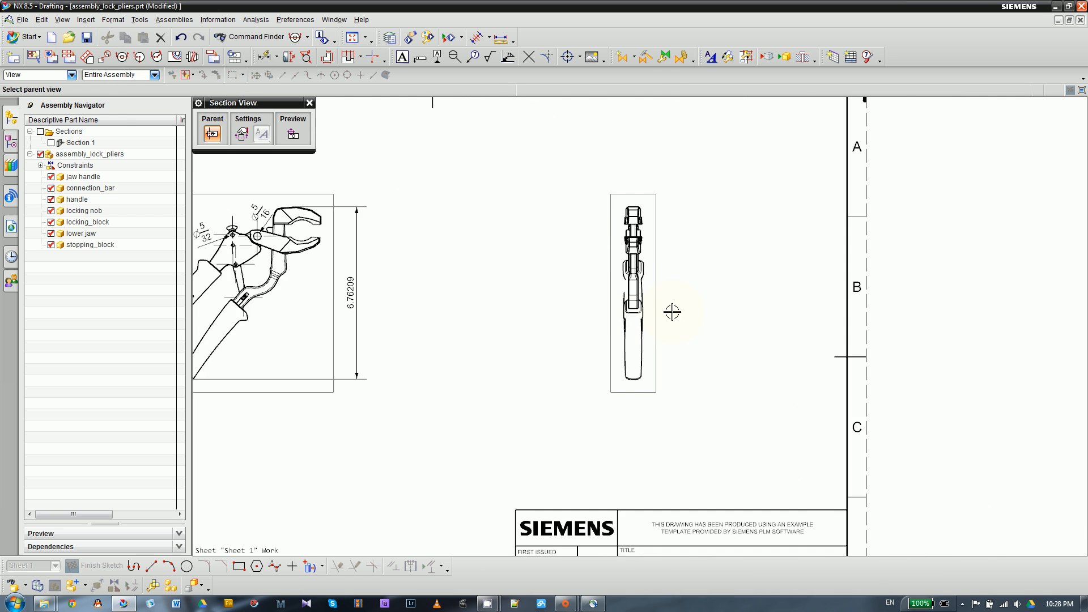
pyautogui.click(612, 267)
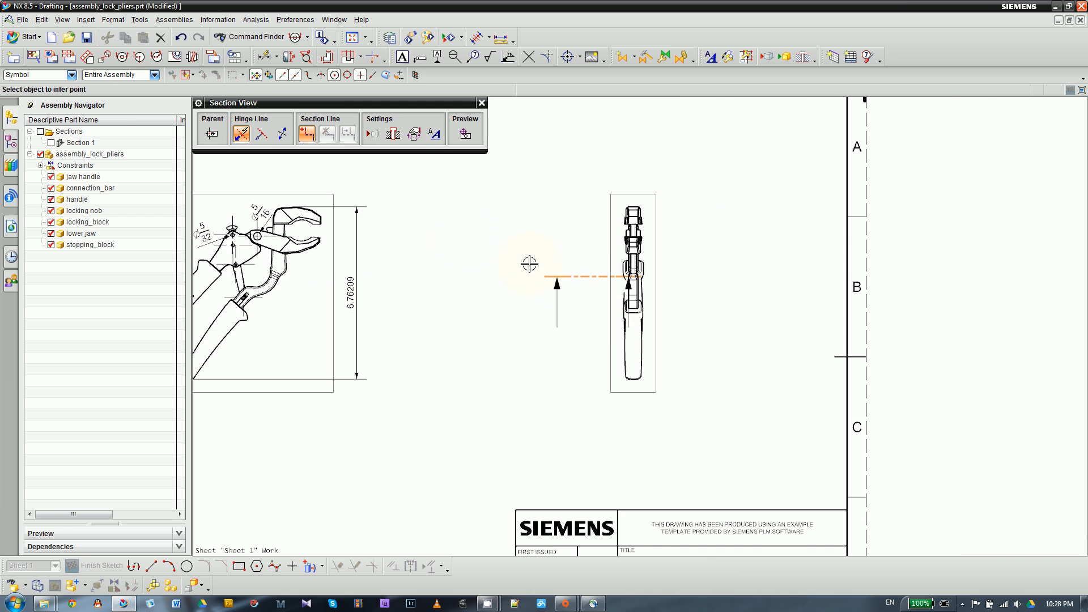
pyautogui.scroll(1, 553, 280)
pyautogui.scroll(2, 739, 272)
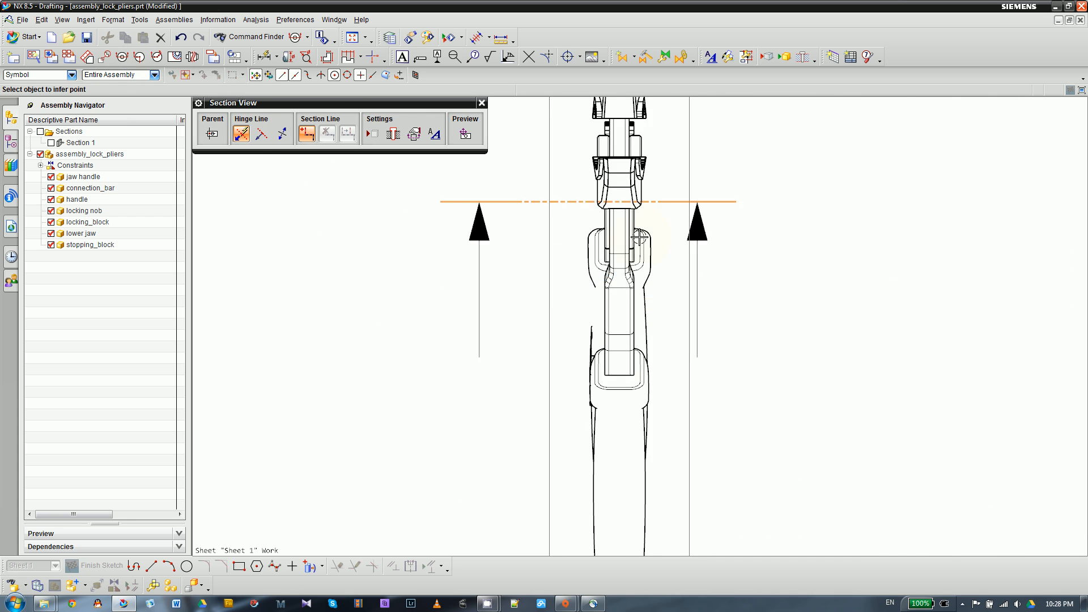
pyautogui.scroll(2, 622, 363)
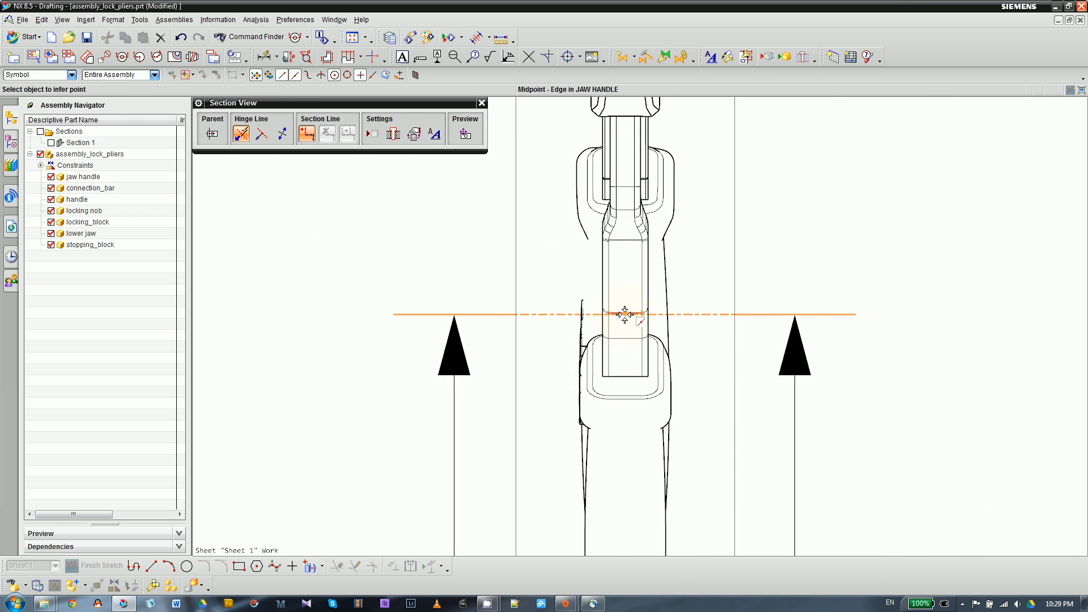
pyautogui.click(625, 329)
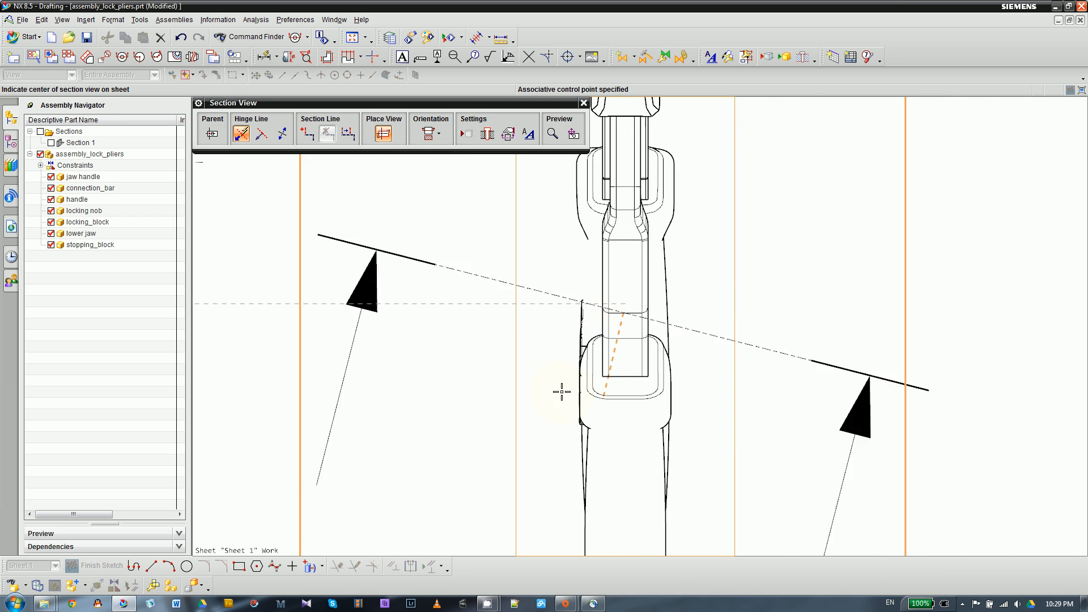
pyautogui.scroll(-4, 498, 260)
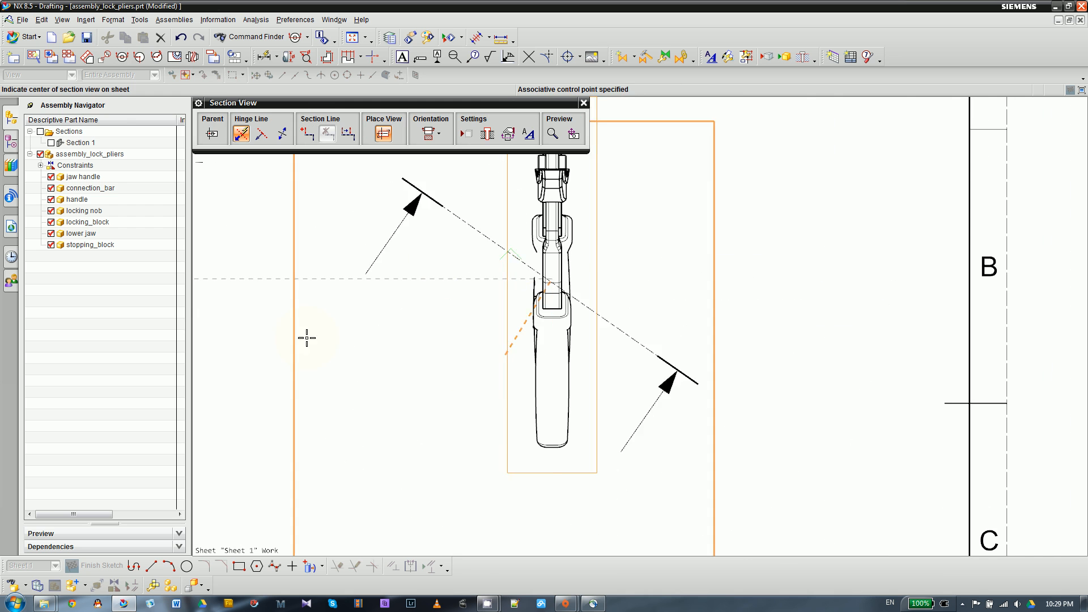
pyautogui.click(400, 283)
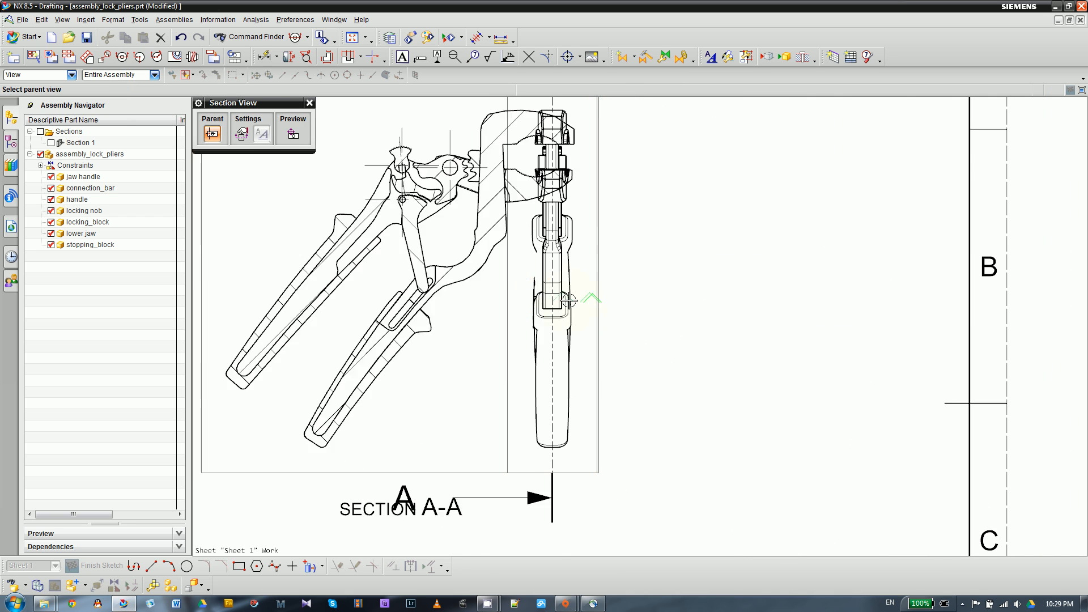
pyautogui.scroll(-4, 646, 291)
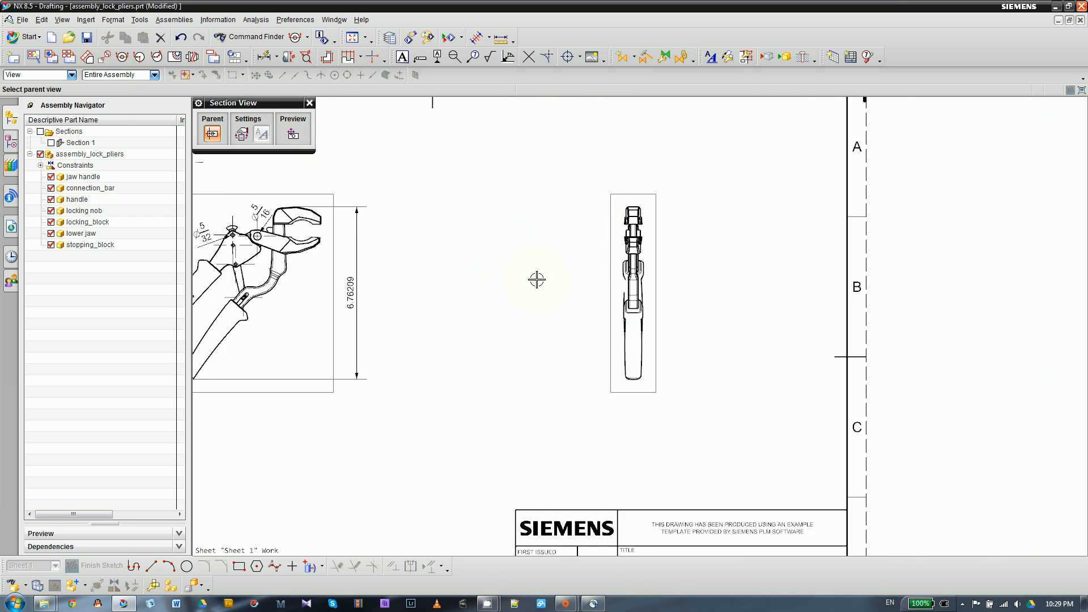
# - Create a vertical section view from the side view through the jaw handle edge's midpoint, placed between the top and side views
pyautogui.scroll(4, 670, 272)
pyautogui.click(587, 331)
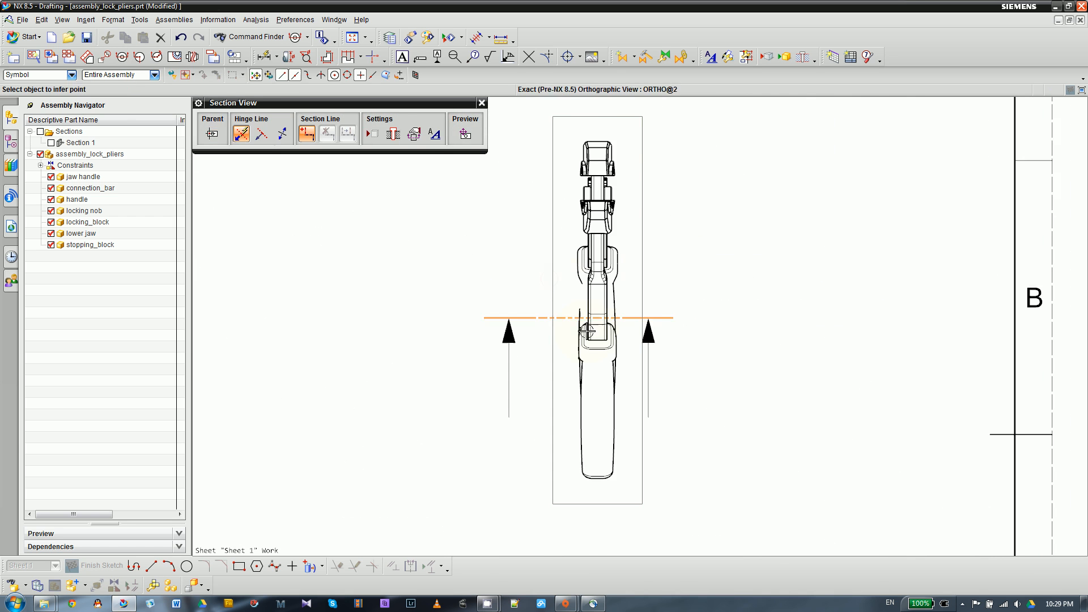
pyautogui.scroll(2, 590, 329)
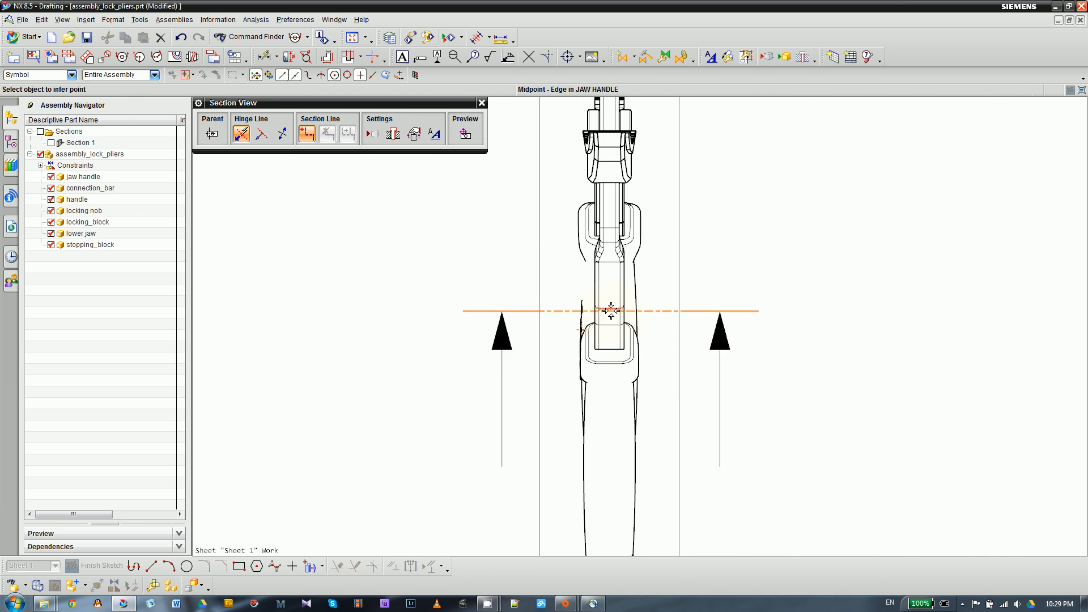
pyautogui.click(611, 310)
pyautogui.scroll(-4, 762, 302)
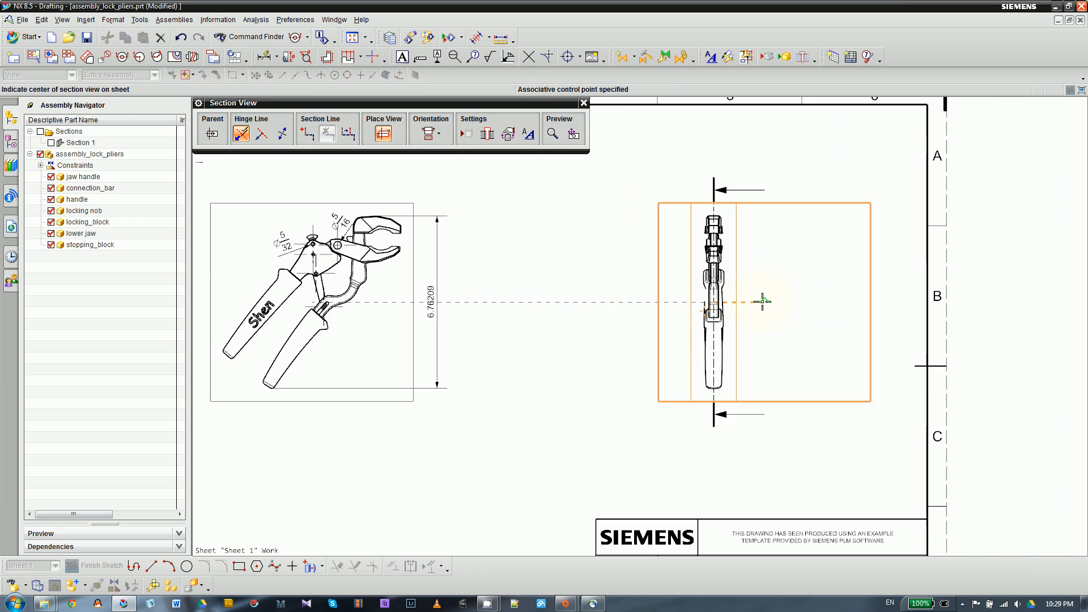
pyautogui.click(553, 308)
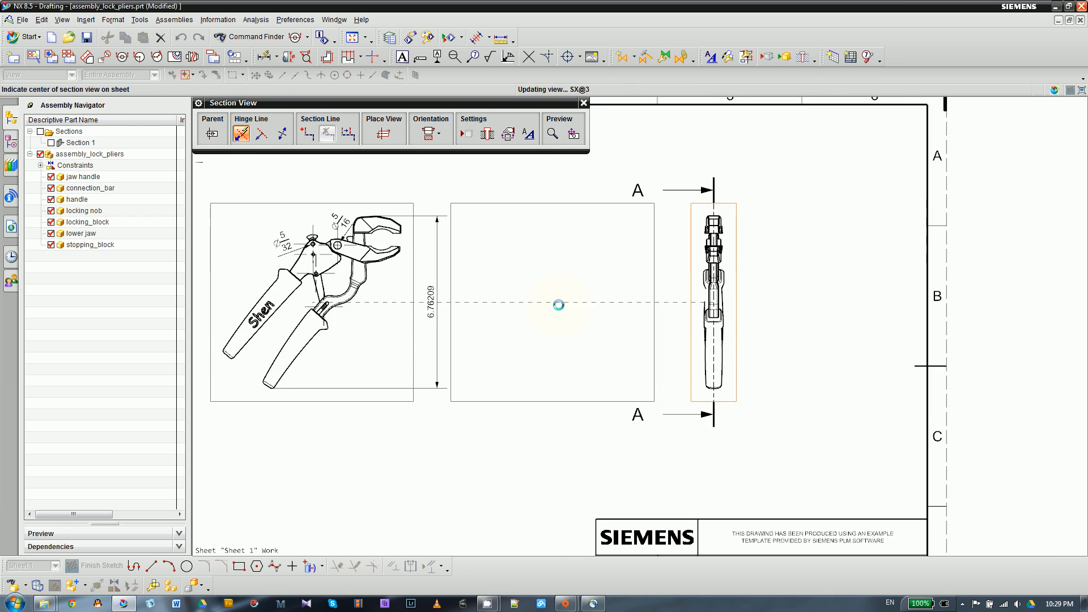
# - Examine the handle cross-sections and hatching in the new section view, and end the section view command
pyautogui.scroll(2, 621, 350)
pyautogui.scroll(-2, 561, 463)
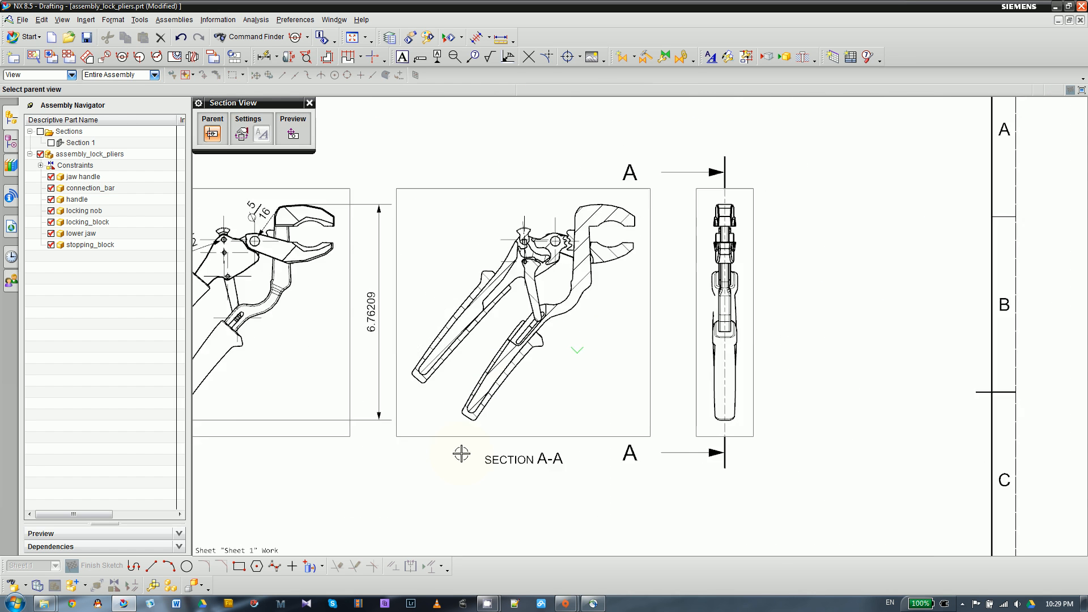
pyautogui.scroll(2, 537, 301)
pyautogui.scroll(-3, 582, 327)
pyautogui.scroll(3, 459, 410)
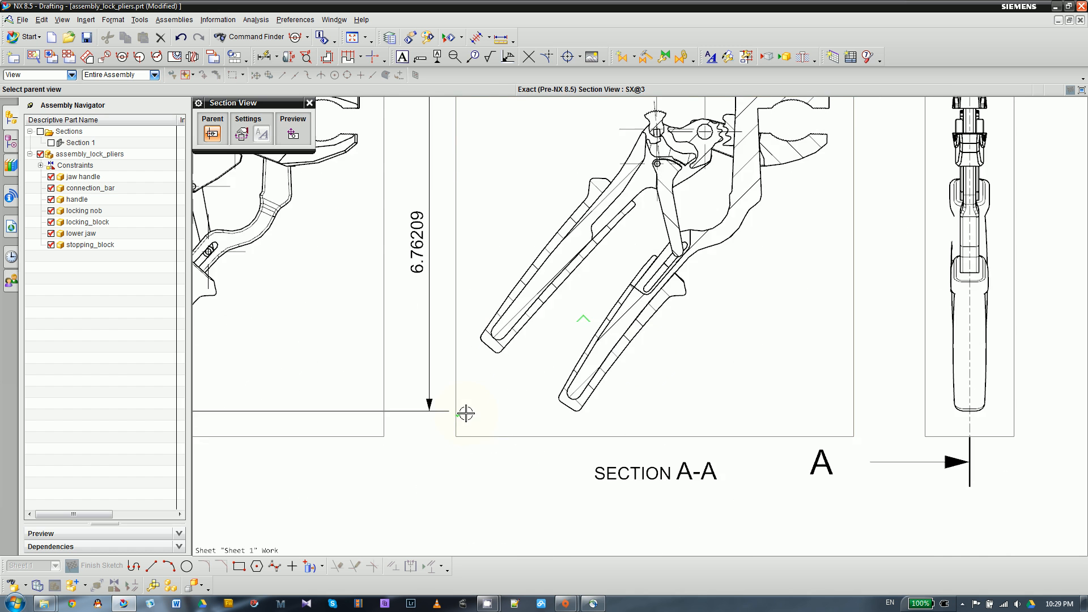
pyautogui.scroll(2, 640, 354)
pyautogui.scroll(-1, 491, 431)
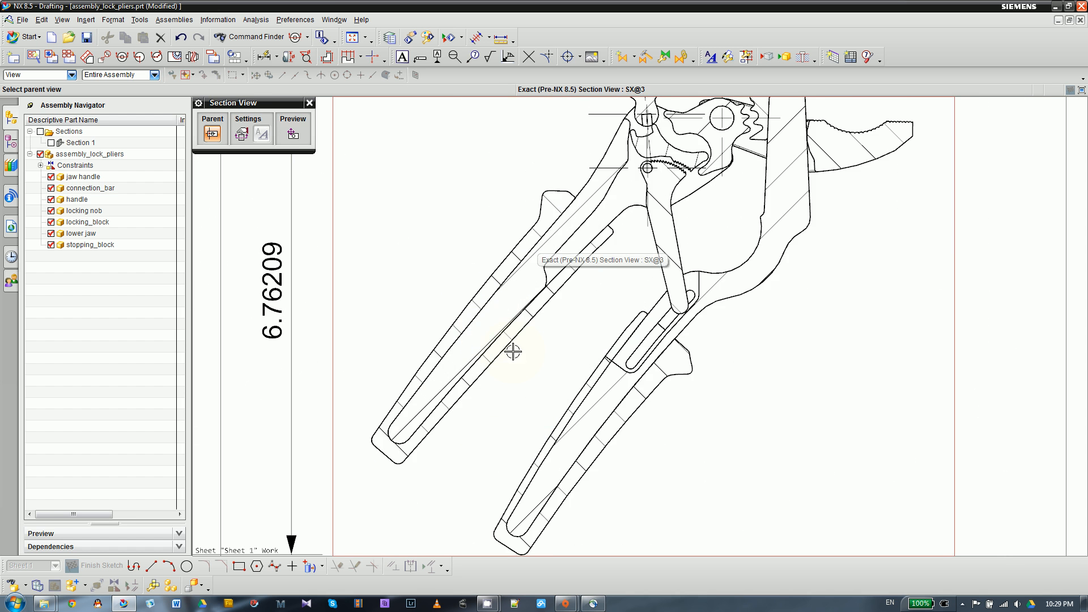
pyautogui.scroll(3, 564, 202)
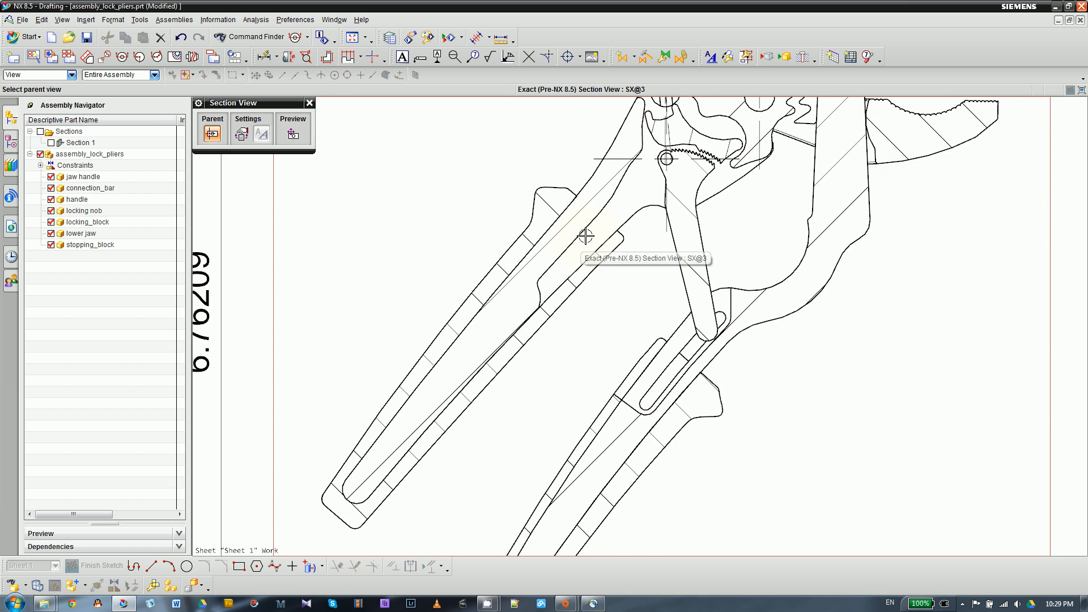
pyautogui.scroll(-1, 461, 274)
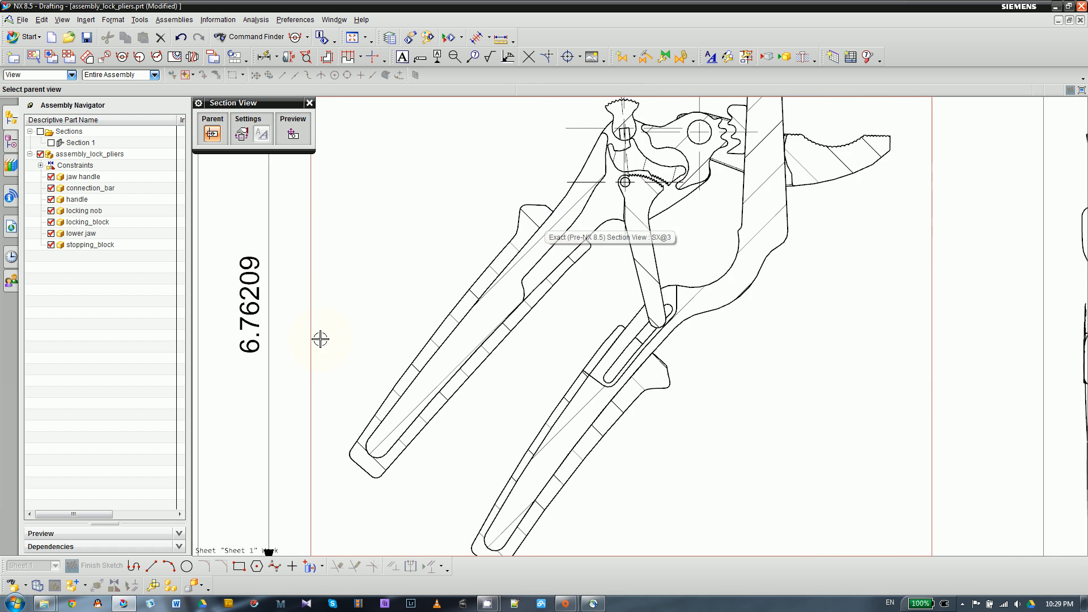
pyautogui.scroll(-1, 340, 351)
pyautogui.scroll(-1, 444, 323)
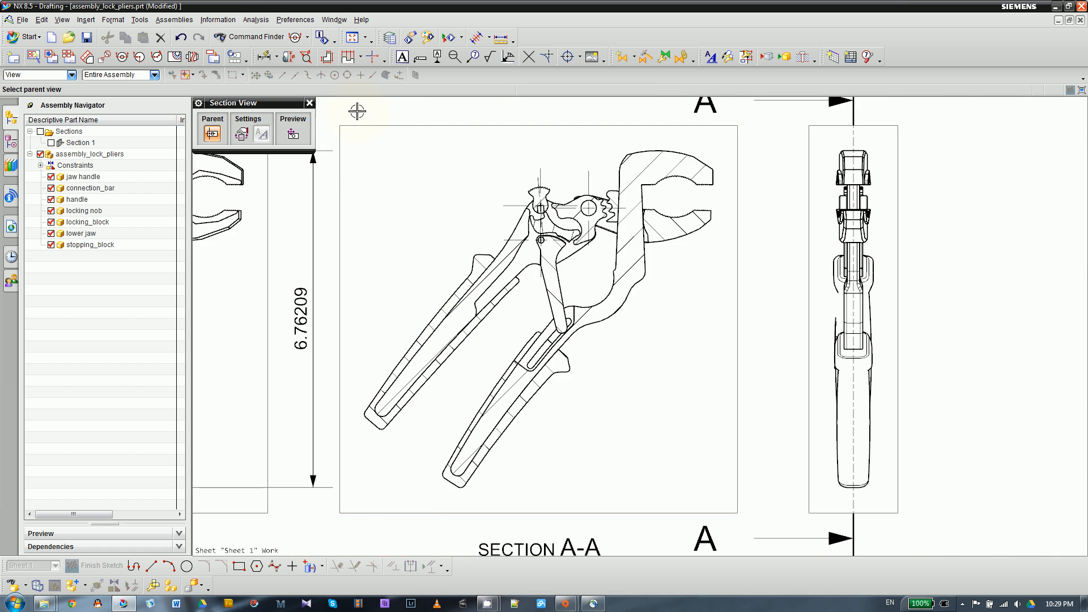
pyautogui.click(310, 103)
# - Examine the locking block teeth, locking nob, pivot holes and jaw cross-sections in the section view
pyautogui.scroll(-1, 513, 277)
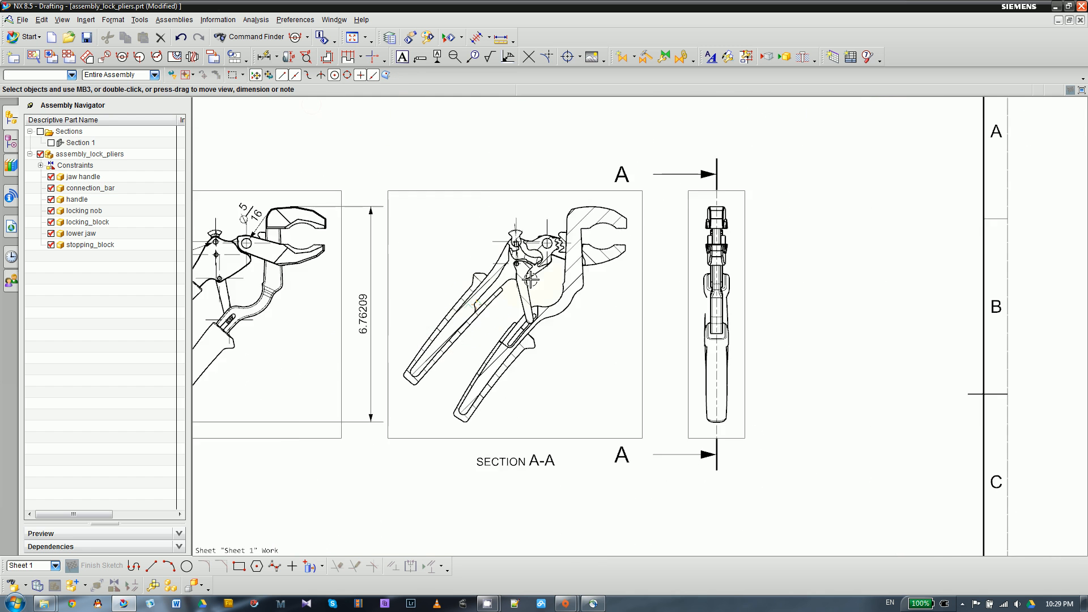
pyautogui.scroll(3, 512, 292)
pyautogui.scroll(3, 498, 190)
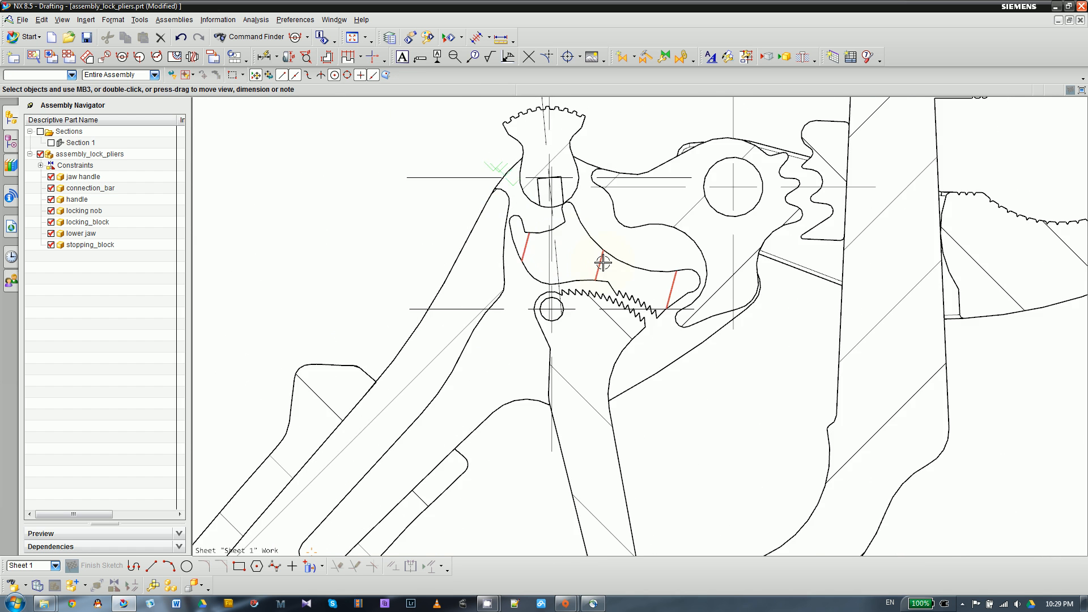
pyautogui.scroll(-2, 521, 250)
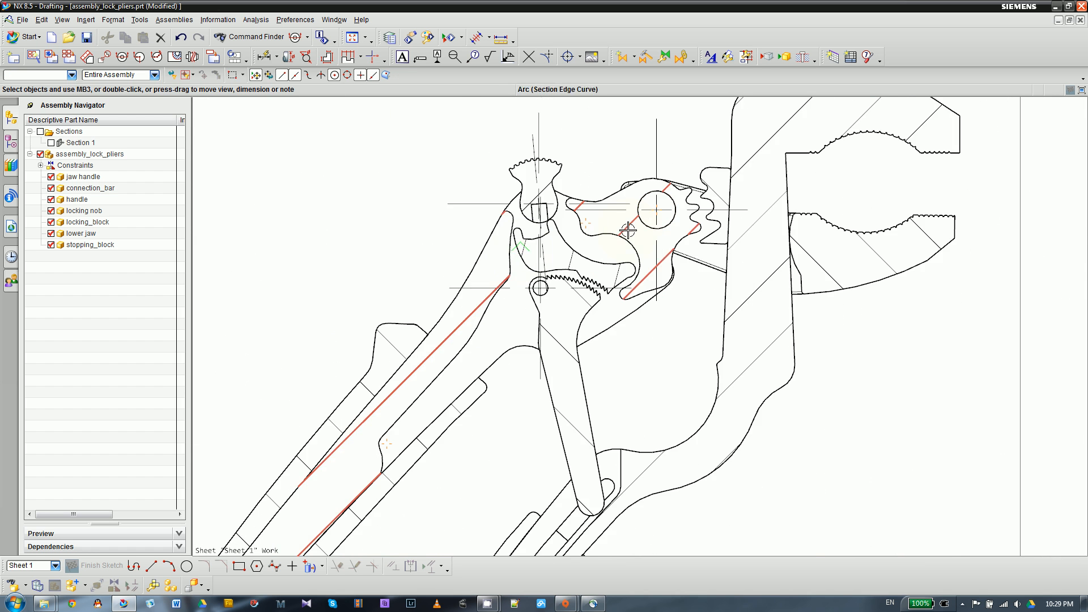
pyautogui.scroll(-1, 562, 271)
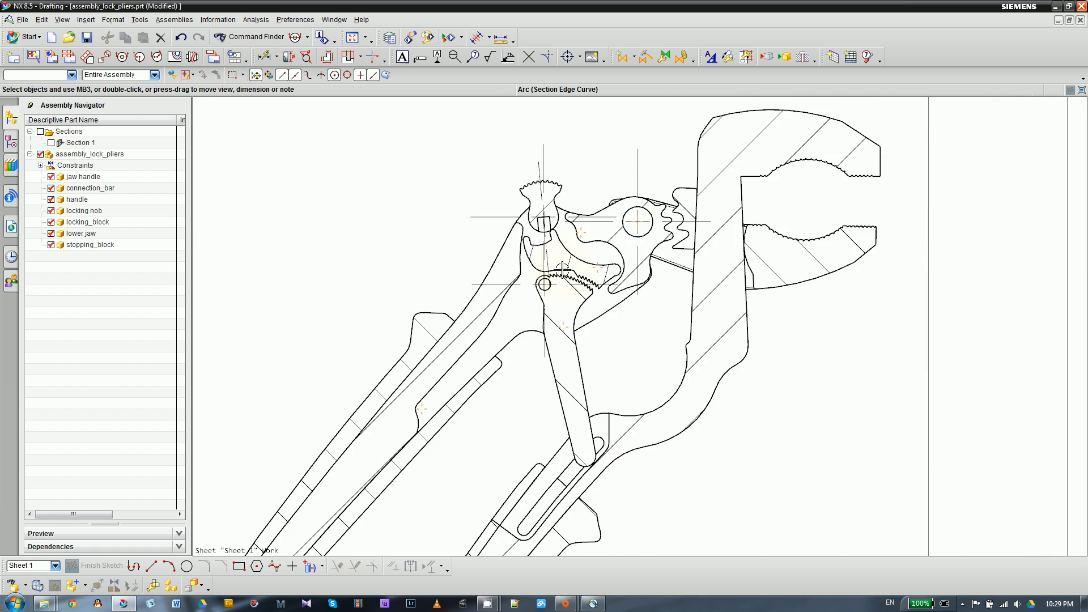
pyautogui.scroll(-1, 496, 285)
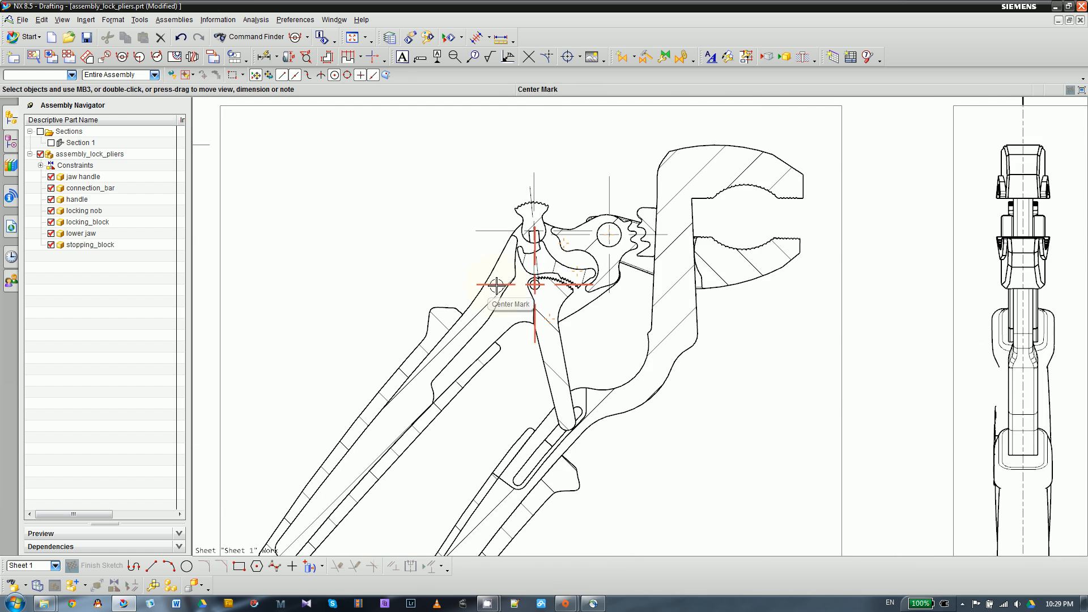
pyautogui.scroll(3, 510, 311)
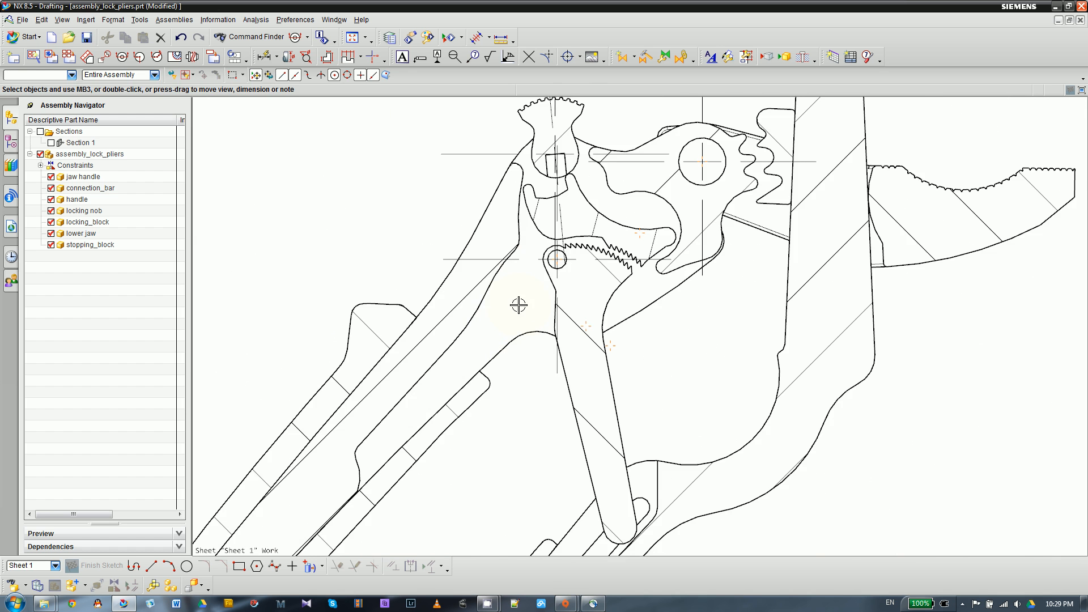
pyautogui.scroll(-2, 518, 304)
pyautogui.scroll(3, 707, 237)
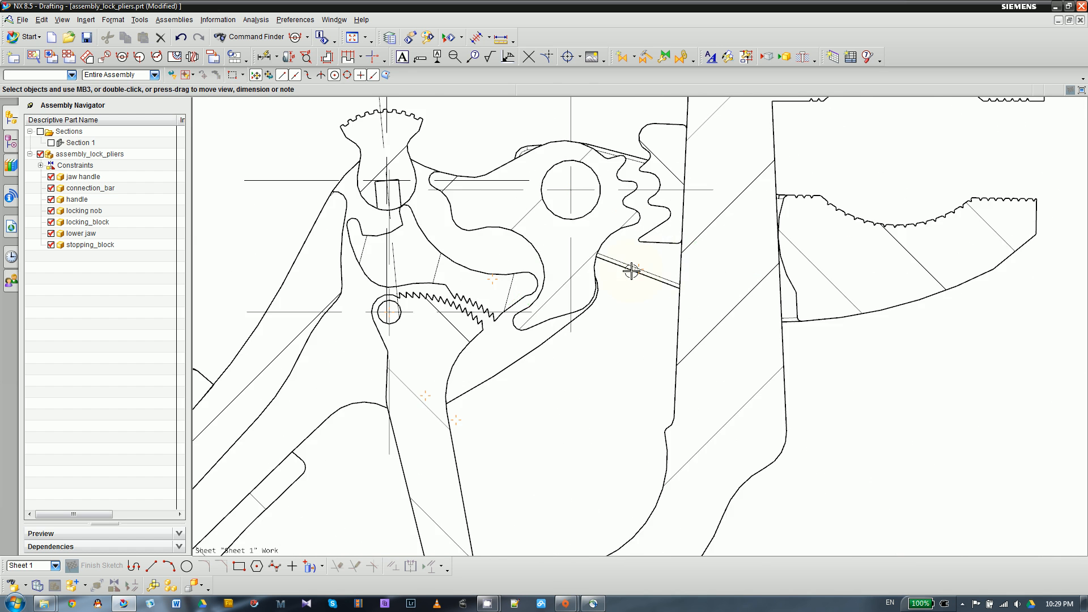
pyautogui.scroll(-1, 631, 272)
pyautogui.scroll(-2, 702, 207)
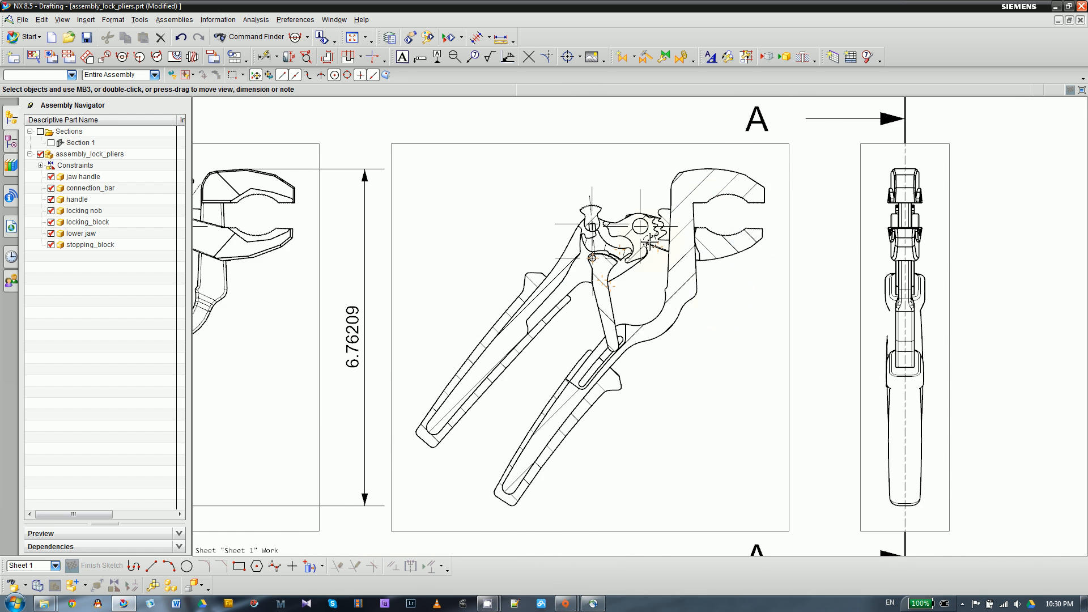
# - Turn off the Background option in the section view's style and apply the change
pyautogui.scroll(2, 652, 249)
pyautogui.scroll(-2, 652, 266)
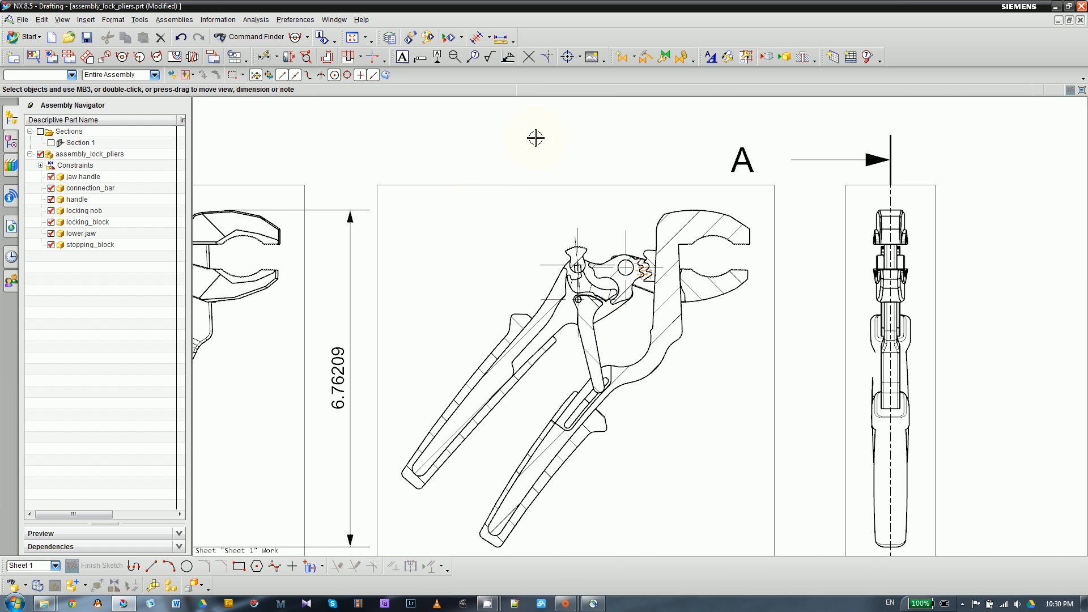
pyautogui.click(501, 182)
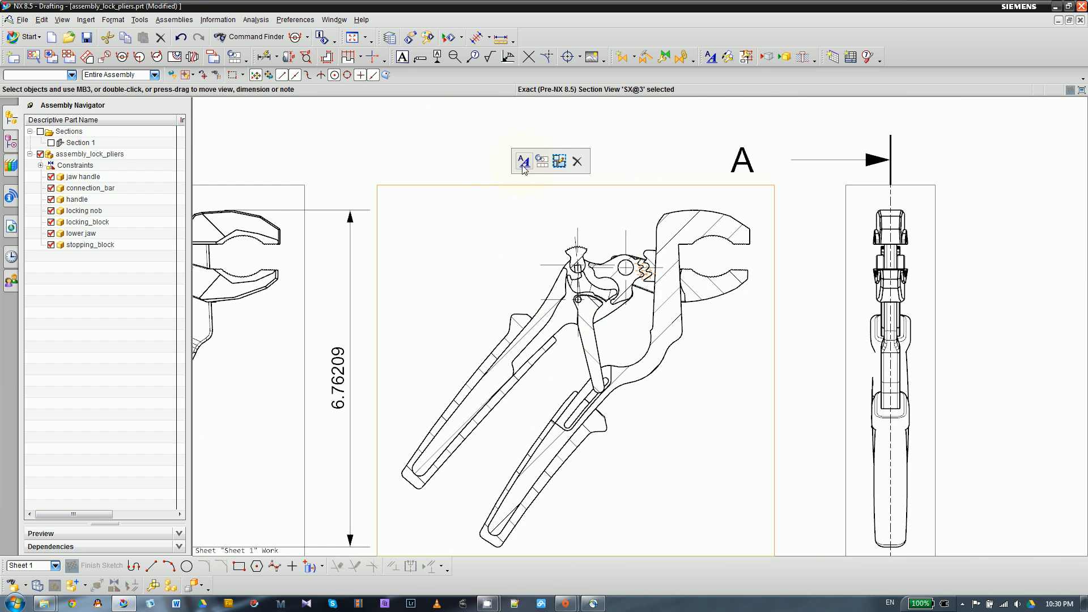
pyautogui.click(523, 164)
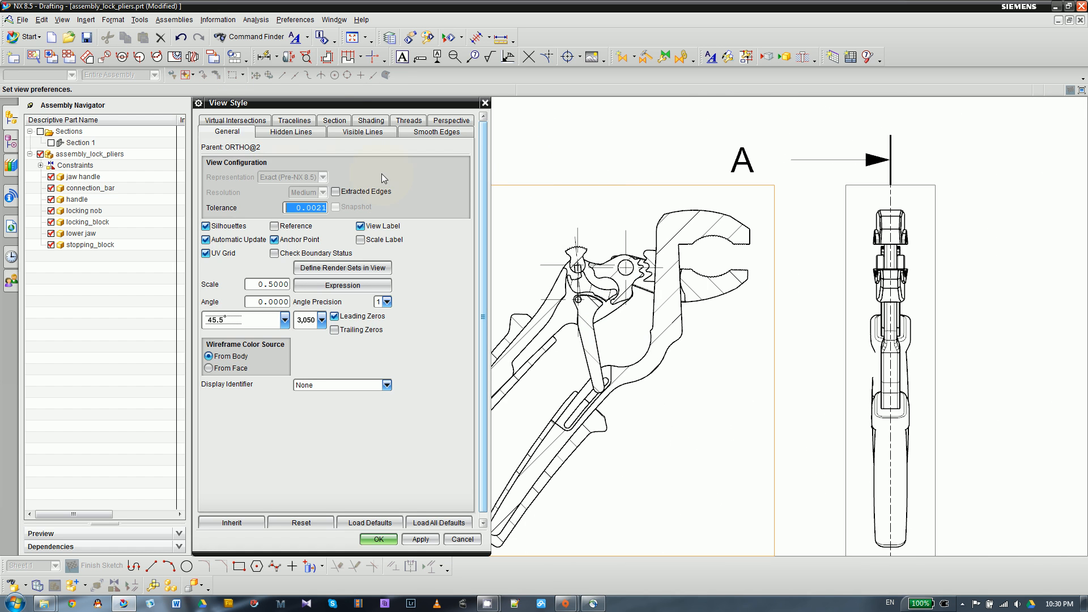
pyautogui.click(336, 121)
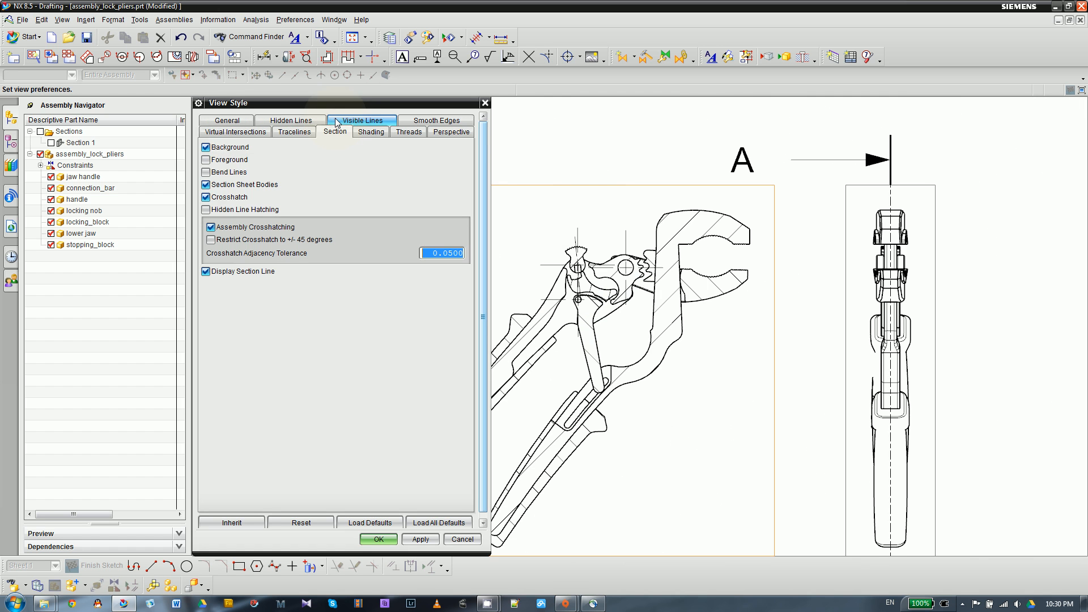
pyautogui.click(205, 147)
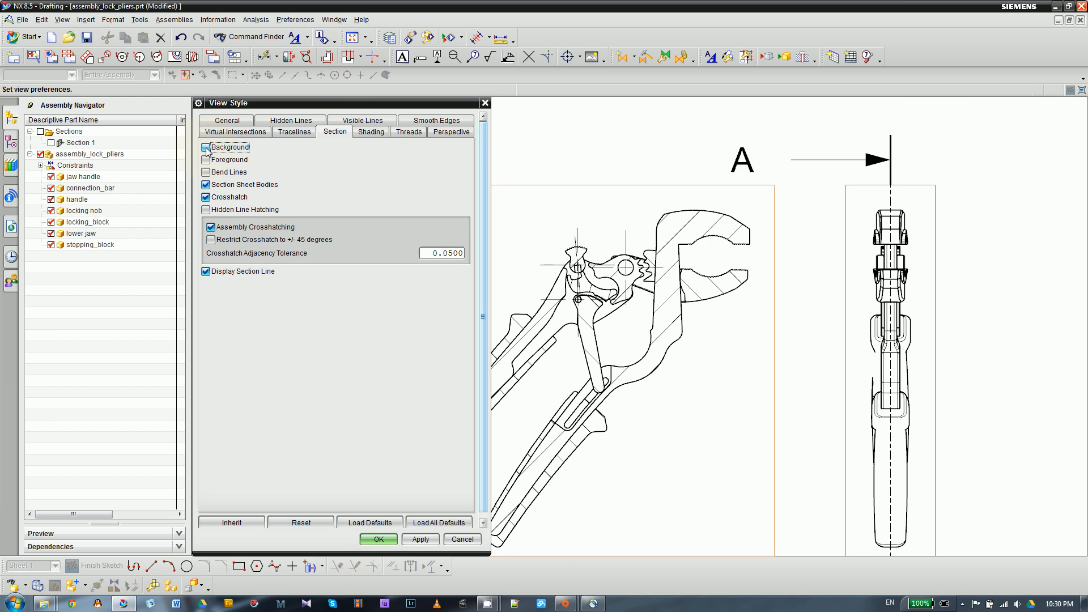
pyautogui.click(419, 538)
# - Examine the jaws, locking block teeth and handle hatching in the section view, and close its style settings
pyautogui.scroll(-3, 805, 276)
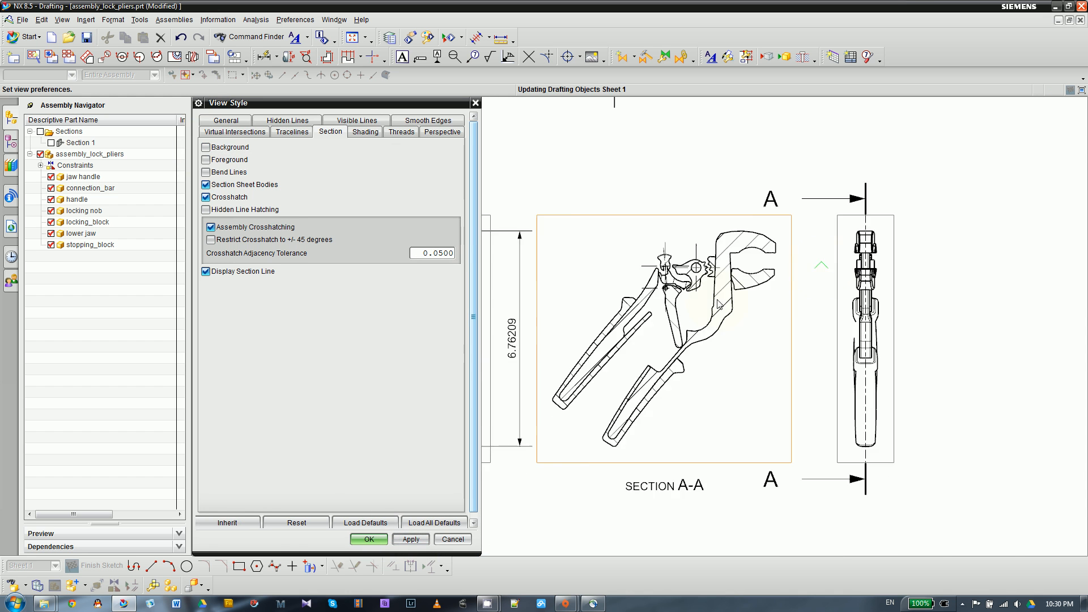
pyautogui.scroll(3, 696, 286)
pyautogui.scroll(2, 696, 287)
pyautogui.scroll(-3, 696, 287)
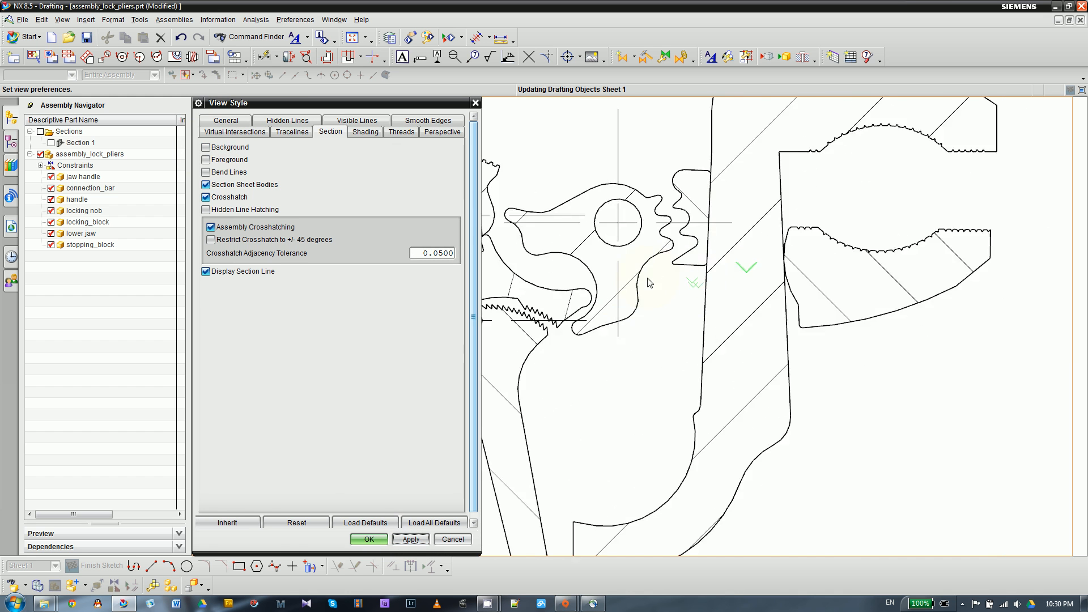
pyautogui.scroll(4, 675, 303)
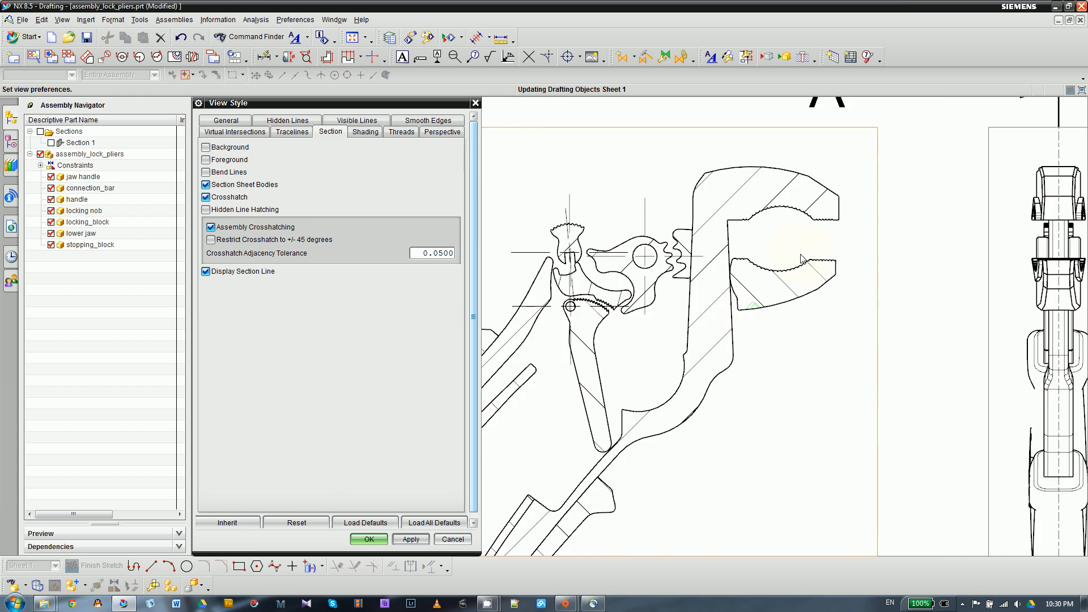
pyautogui.scroll(-3, 801, 259)
pyautogui.scroll(3, 621, 349)
pyautogui.scroll(1, 624, 476)
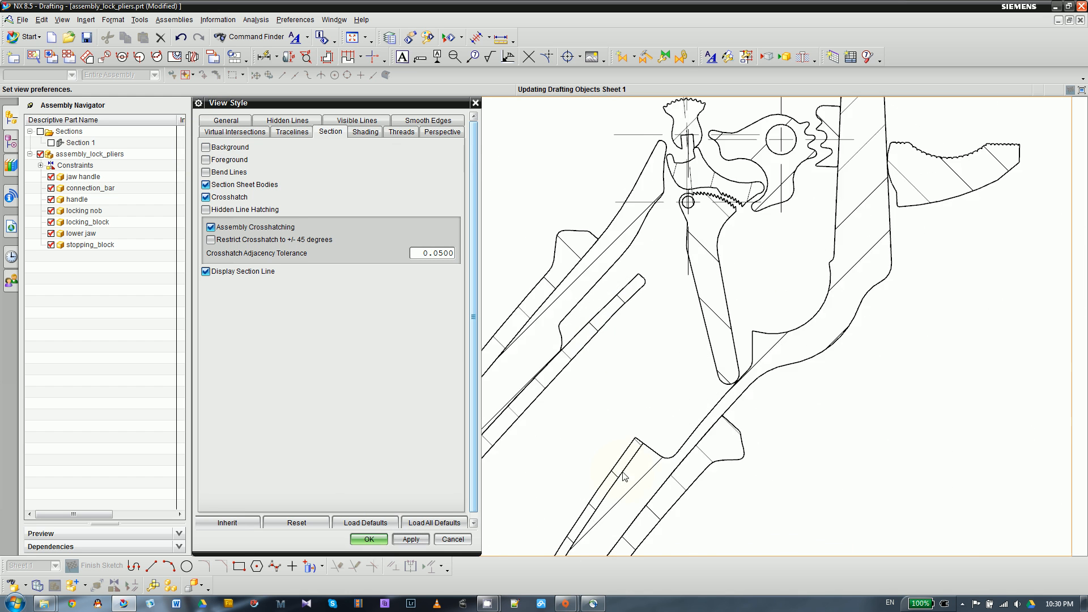
pyautogui.scroll(-3, 626, 305)
pyautogui.scroll(3, 624, 282)
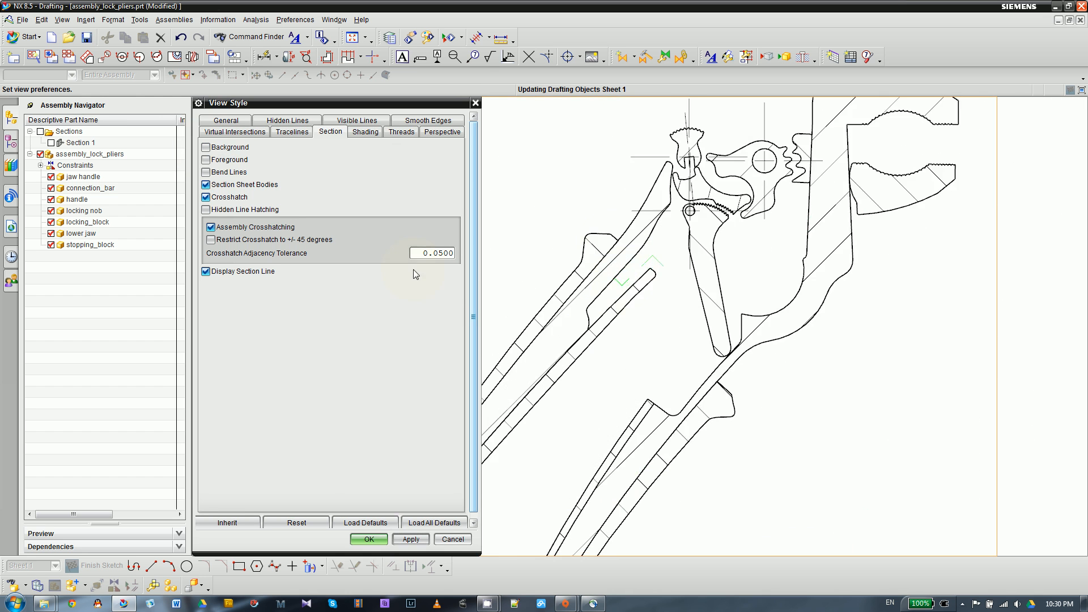
pyautogui.click(369, 539)
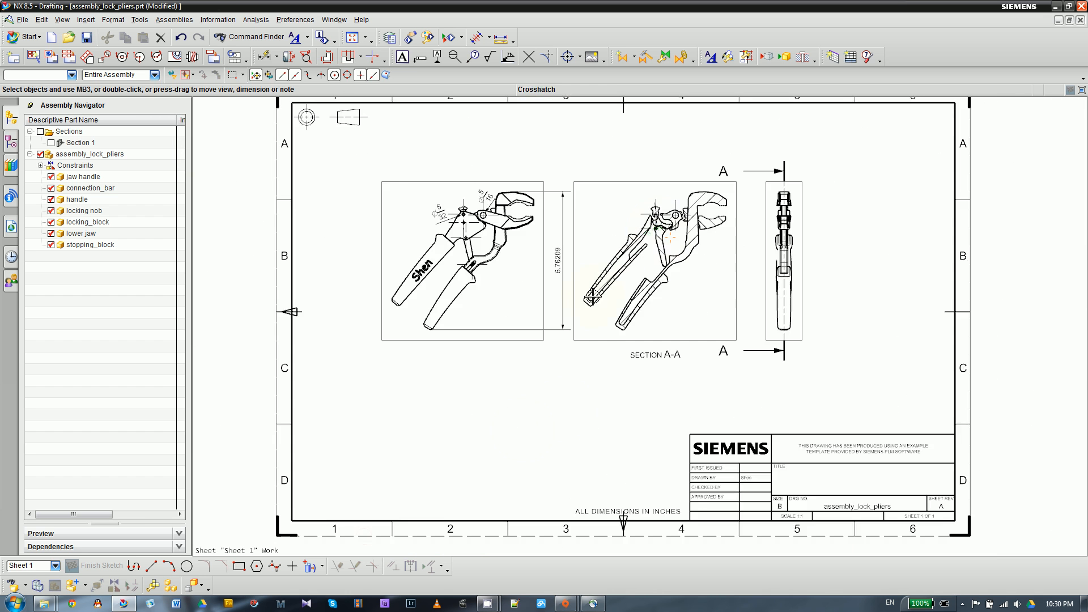
# - Start a new base view of the pliers assembly using the Isometric model view
pyautogui.scroll(-1, 574, 200)
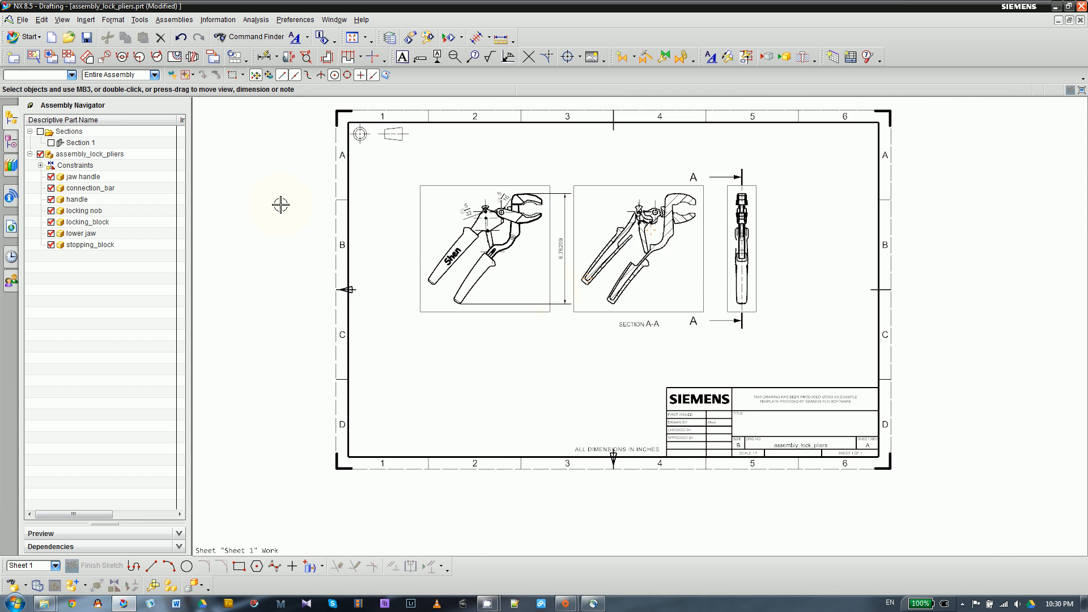
pyautogui.scroll(1, 497, 428)
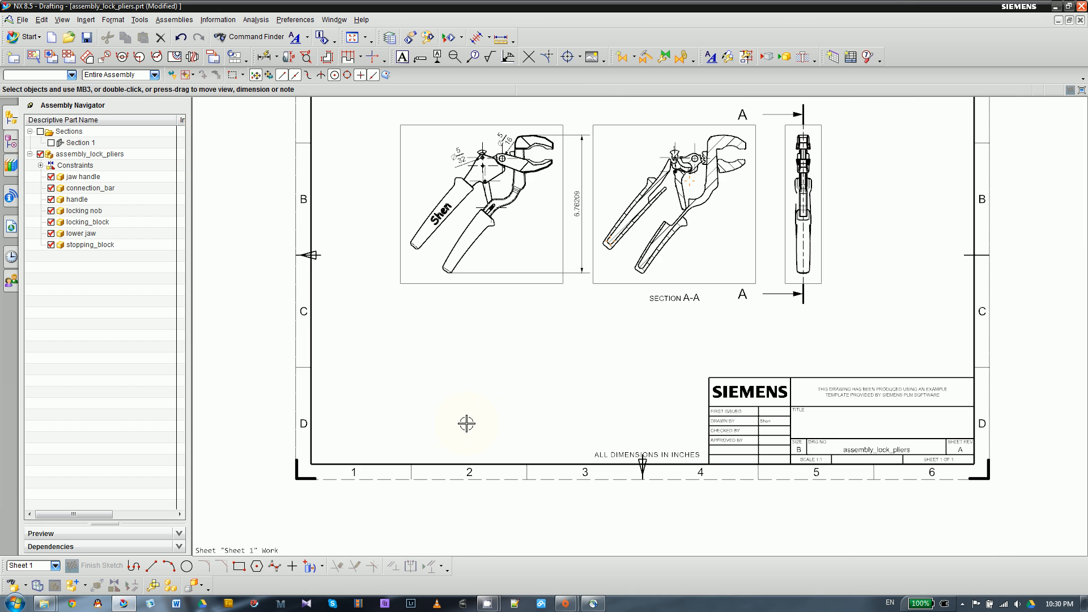
pyautogui.click(50, 59)
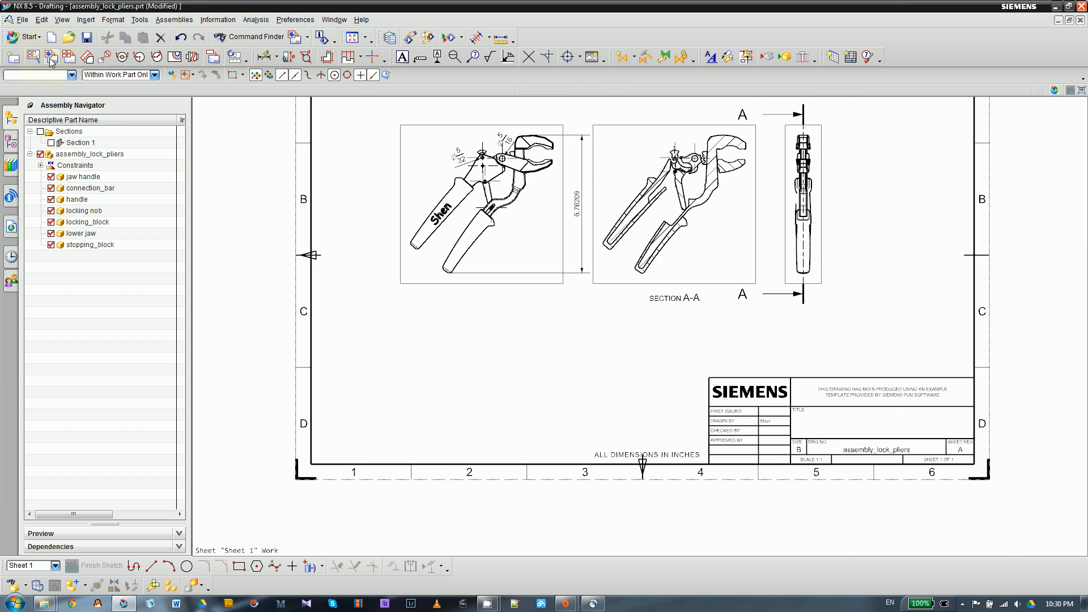
pyautogui.scroll(-3, 623, 295)
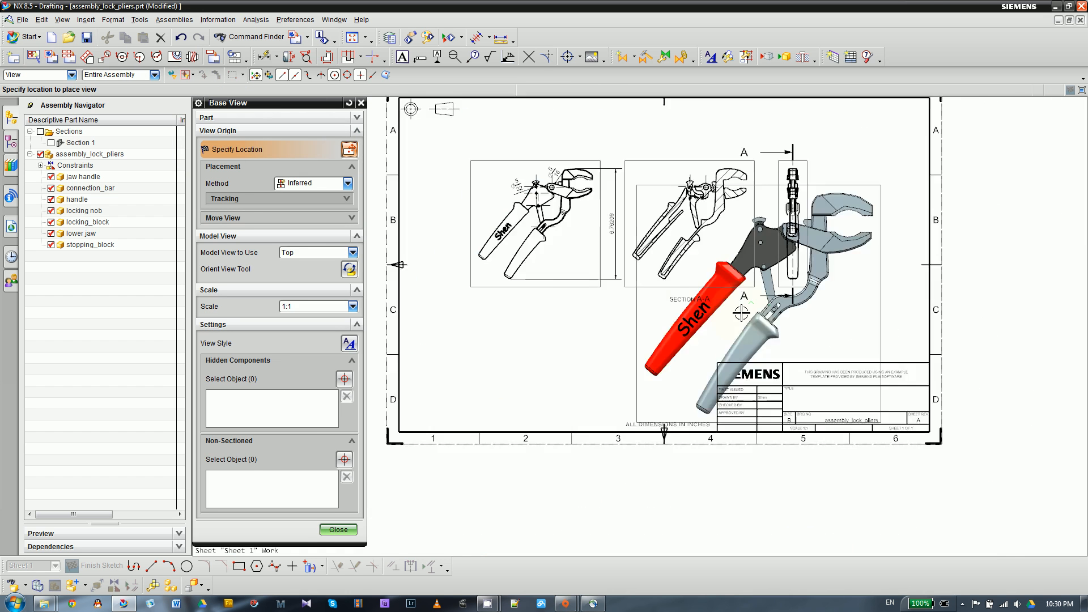
pyautogui.click(310, 252)
pyautogui.click(297, 323)
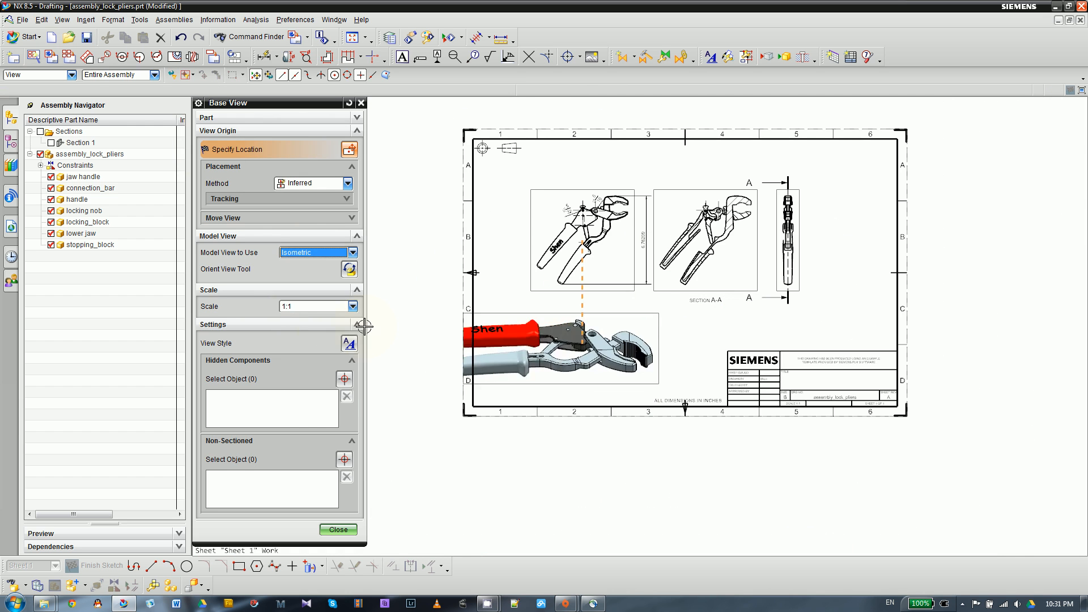
# - Set the base view's scale to 1:2 and place it directly below the top view, without adding projected views
pyautogui.click(317, 306)
pyautogui.click(288, 339)
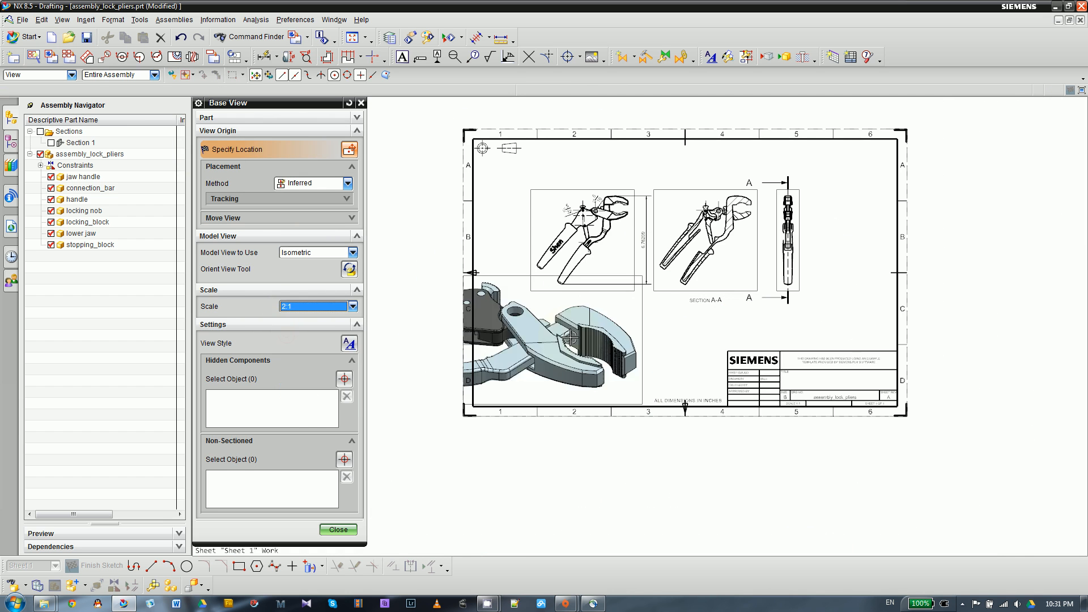
pyautogui.click(286, 307)
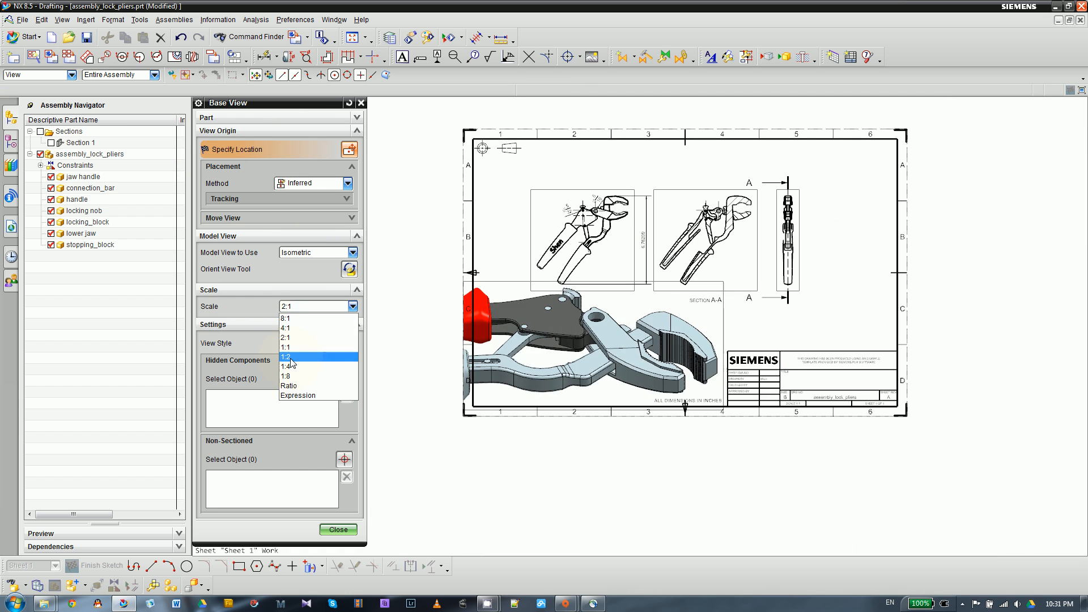
pyautogui.click(295, 360)
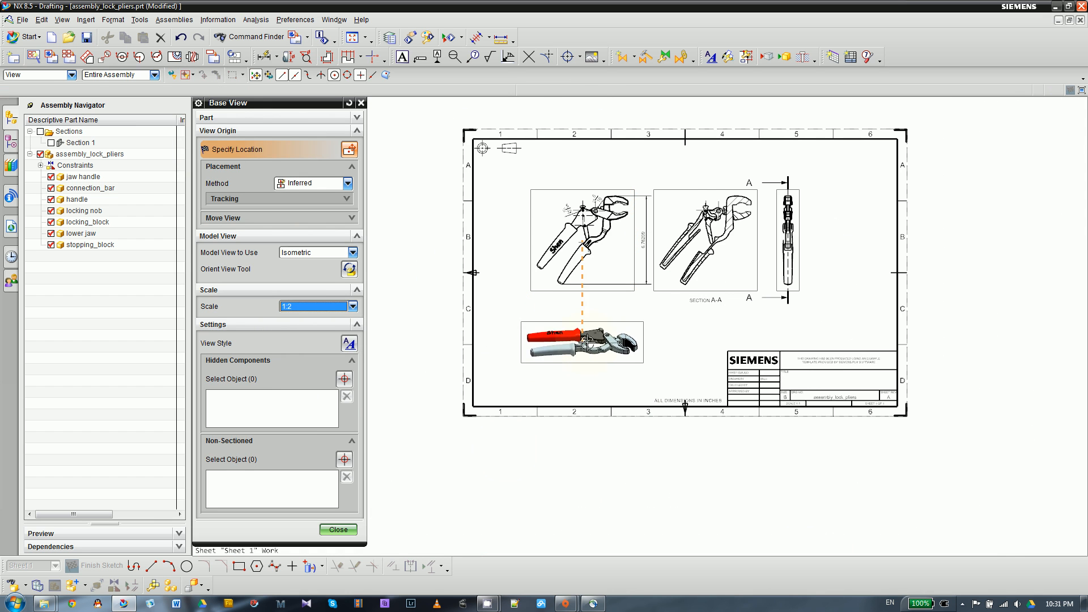
pyautogui.click(588, 342)
pyautogui.scroll(-3, 573, 368)
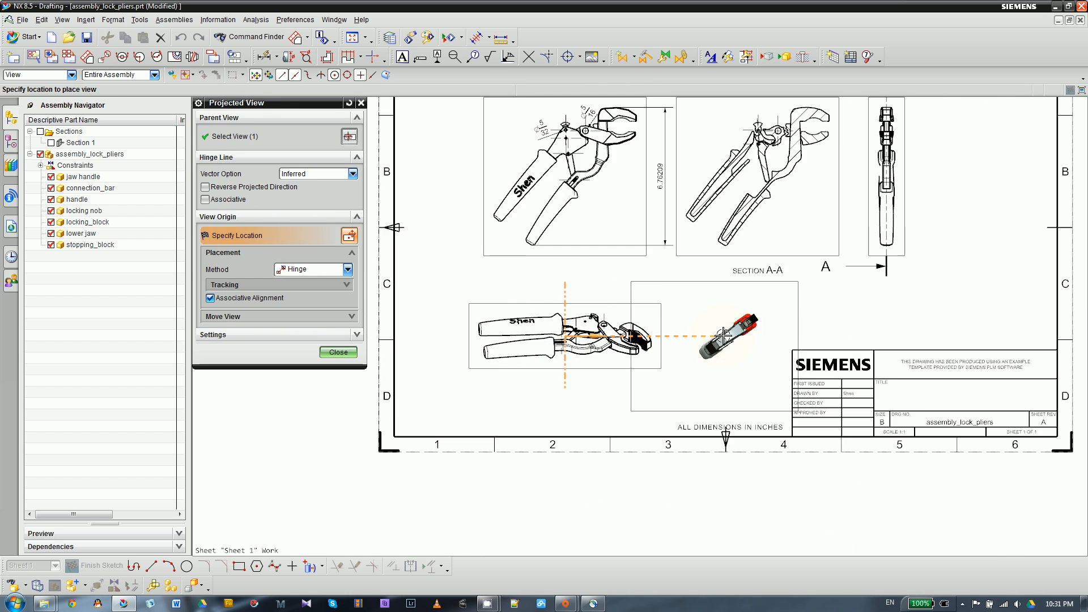
pyautogui.press('Escape')
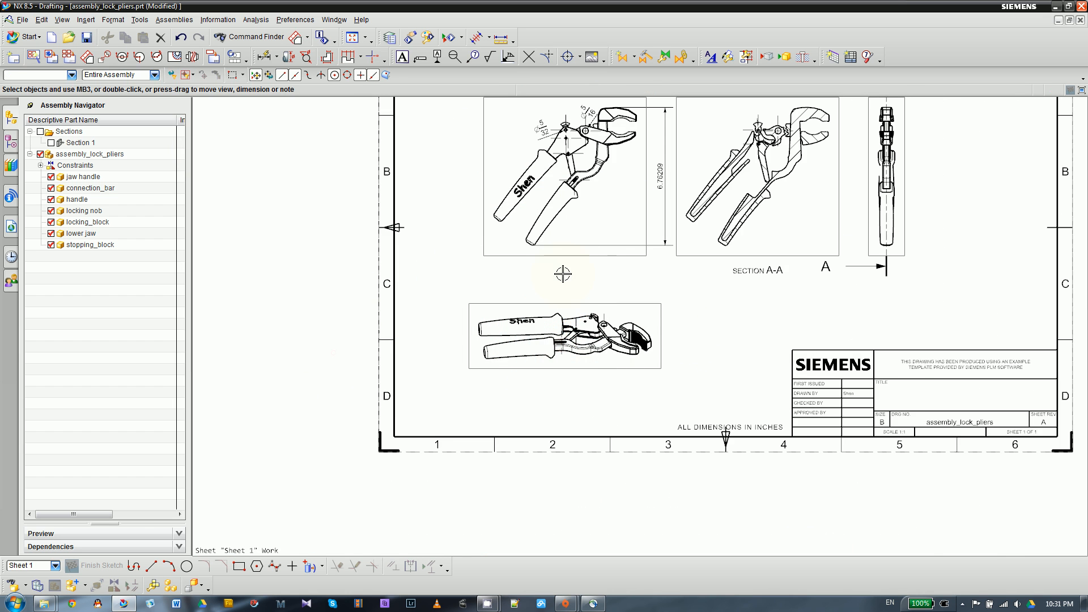
# - Set the isometric view's rendering style to Fully Shaded
pyautogui.scroll(-3, 563, 410)
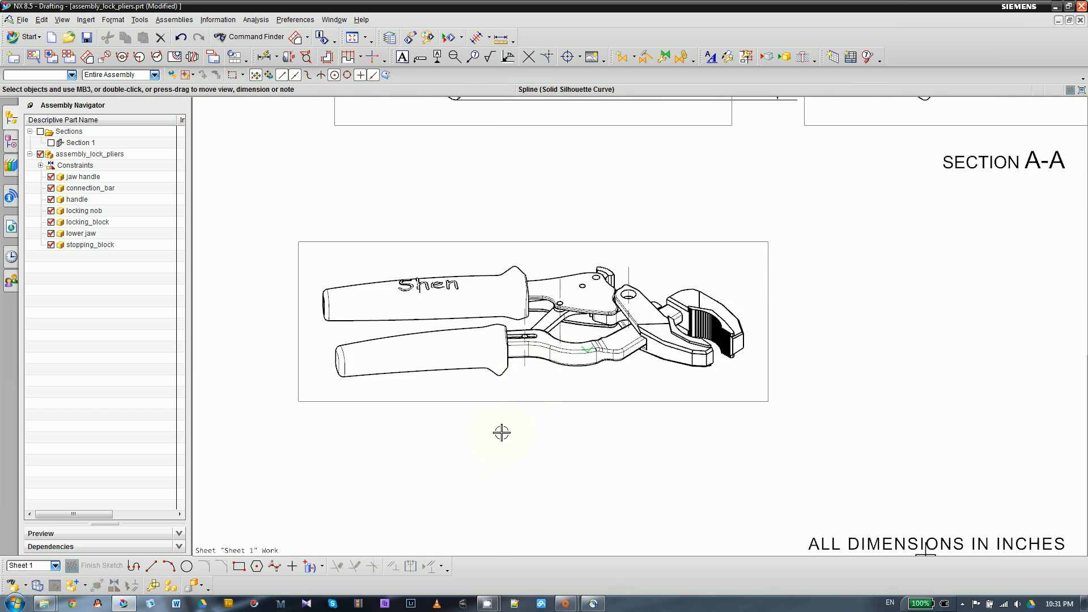
pyautogui.scroll(4, 502, 432)
pyautogui.scroll(-3, 454, 446)
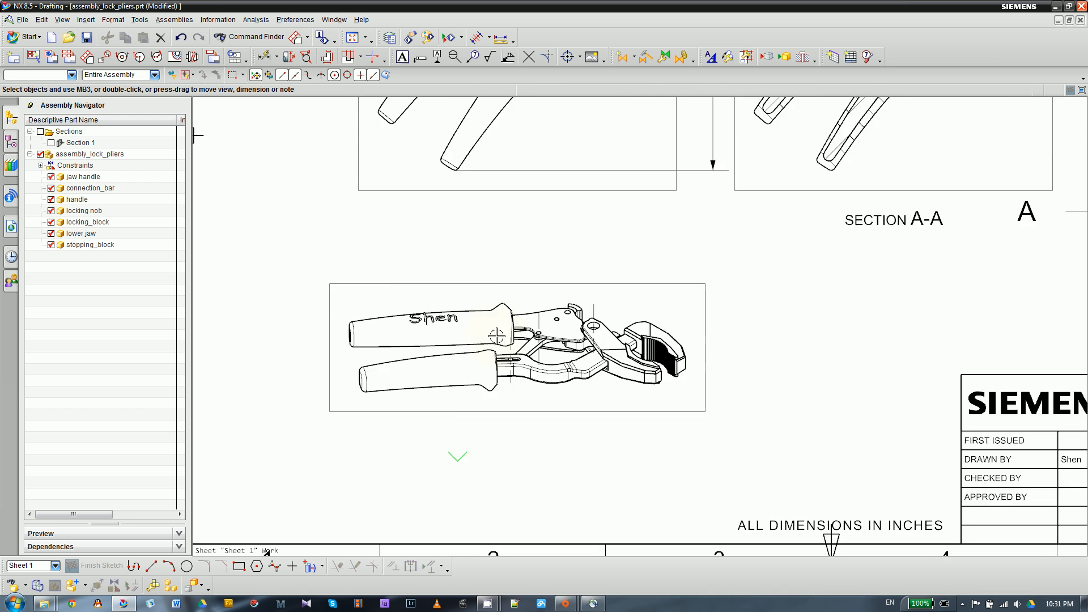
pyautogui.scroll(-2, 497, 336)
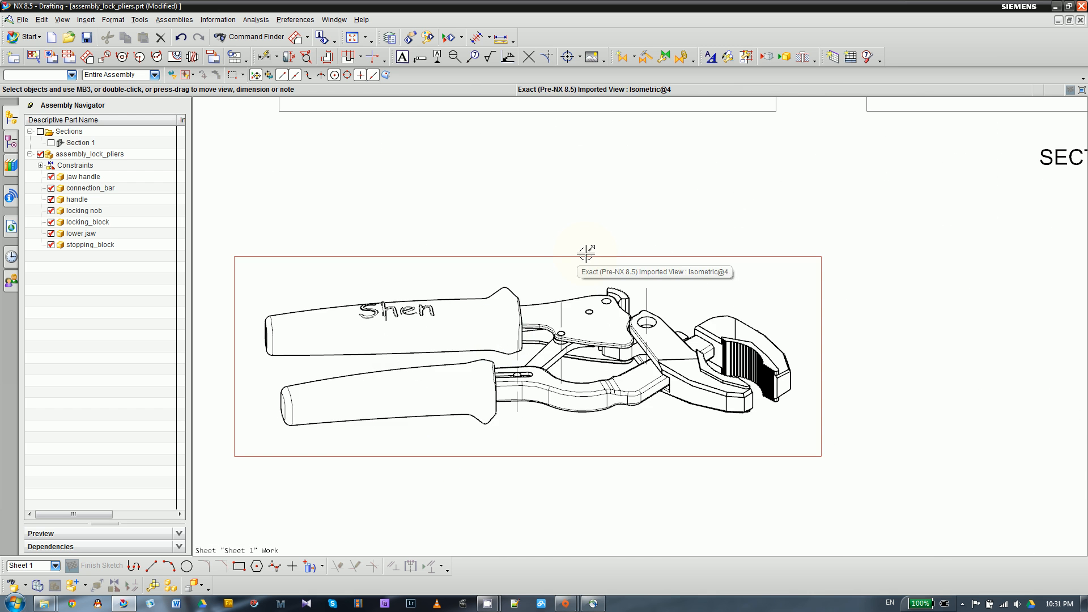
pyautogui.scroll(3, 586, 253)
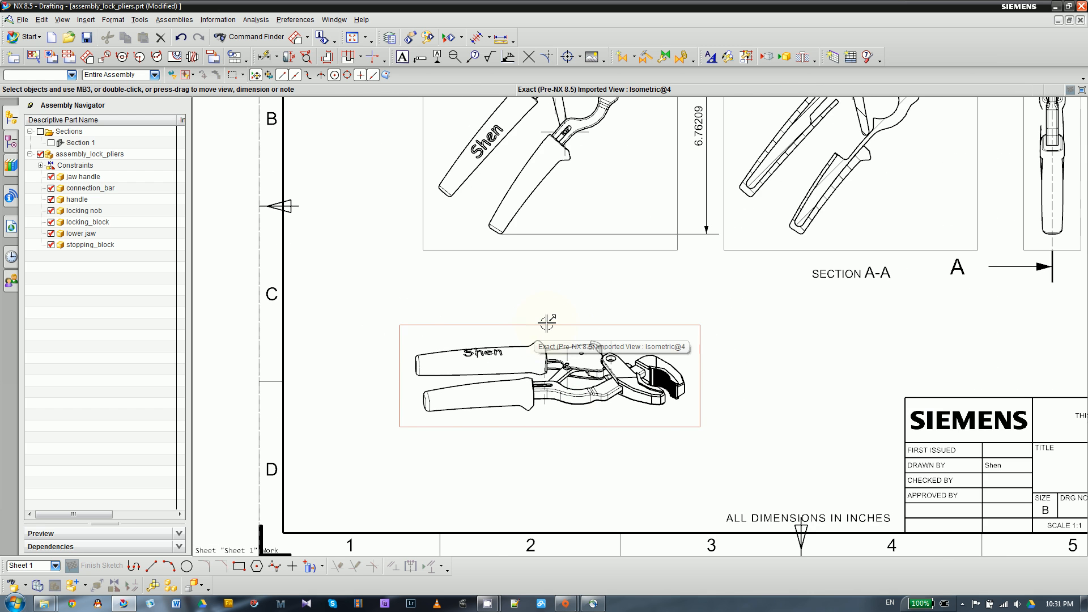
pyautogui.click(547, 322)
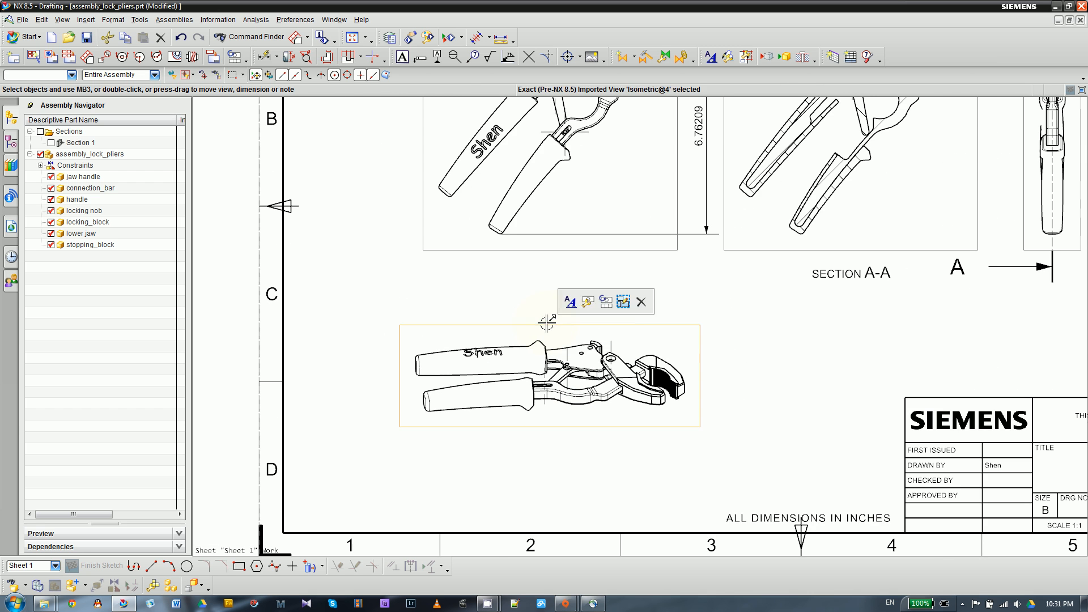
pyautogui.click(492, 321)
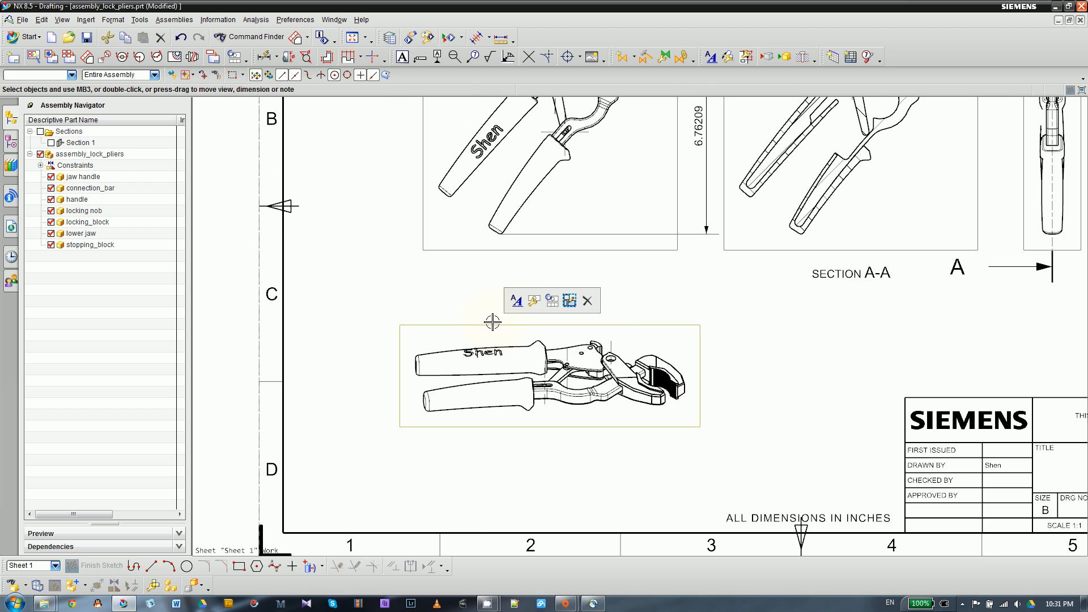
pyautogui.click(515, 301)
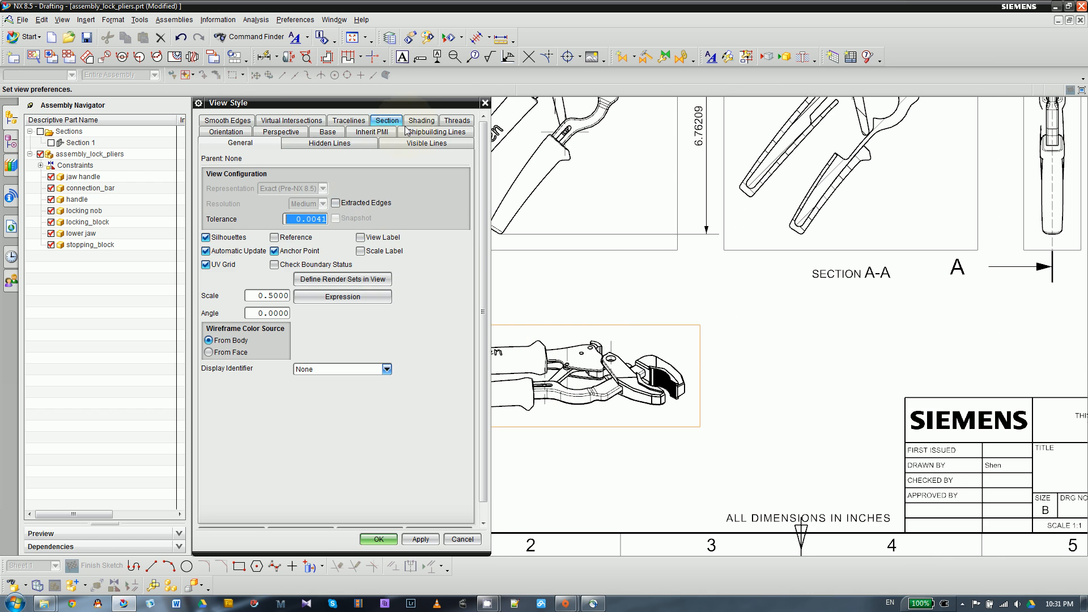
pyautogui.click(422, 121)
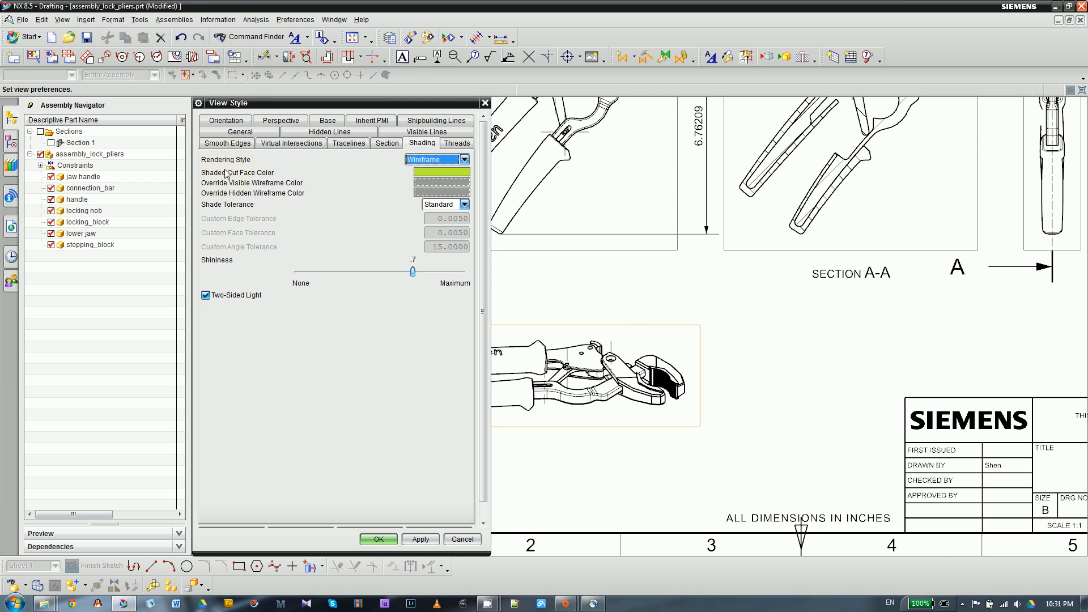
pyautogui.click(420, 161)
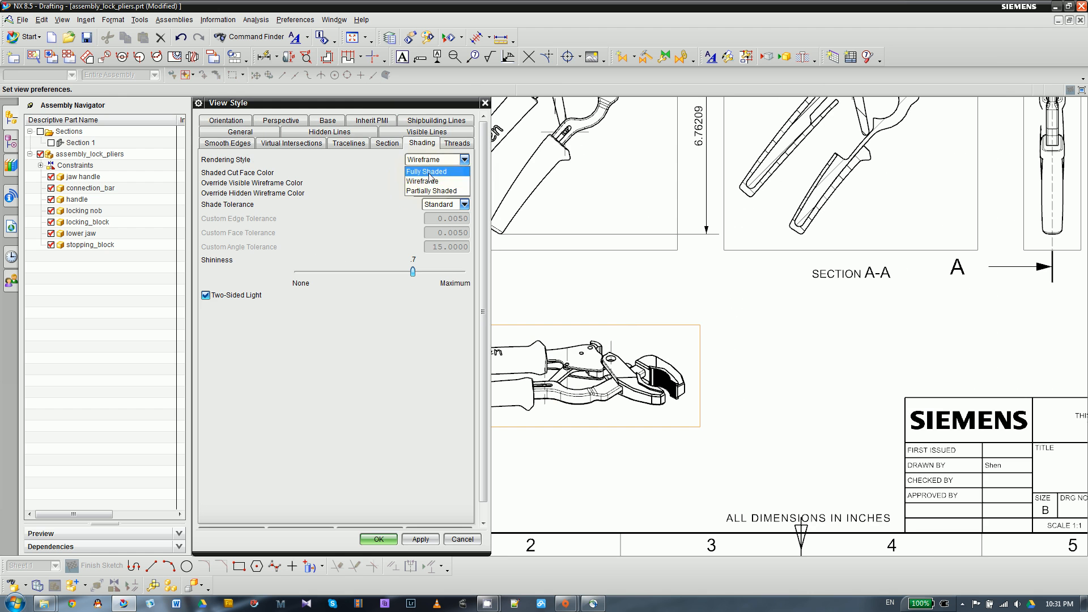
pyautogui.click(433, 172)
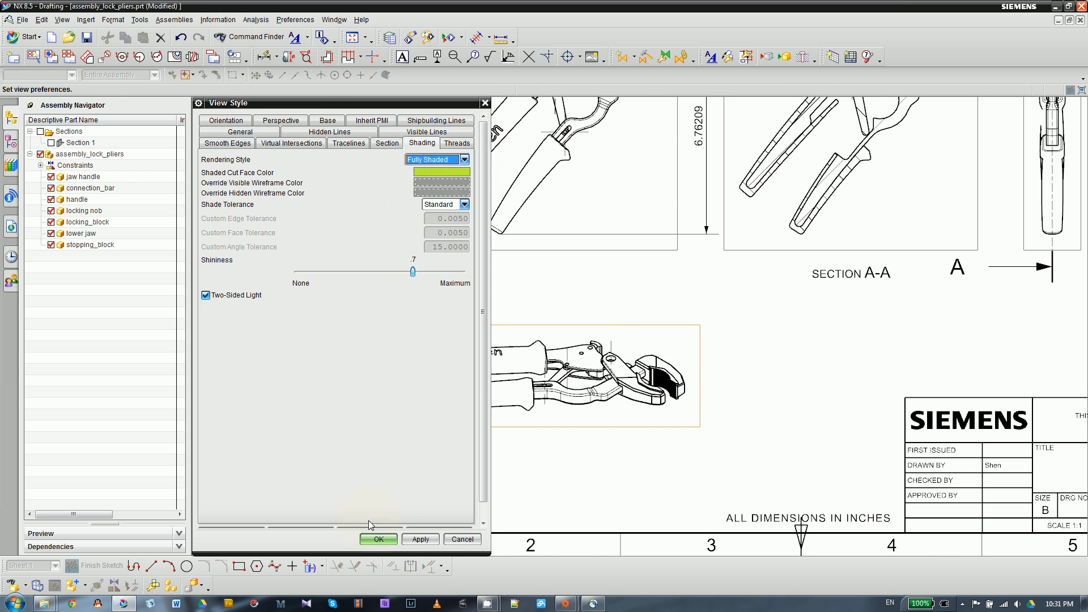
pyautogui.click(391, 543)
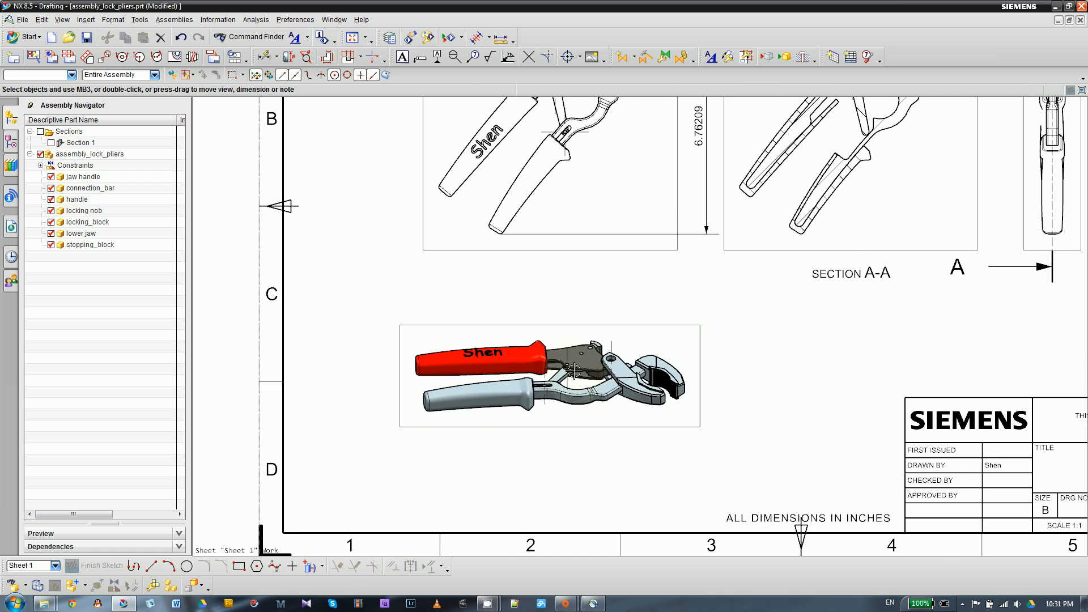
# - Examine the shaded isometric view, the title block and the overall layout of the drawing sheet
pyautogui.scroll(5, 619, 374)
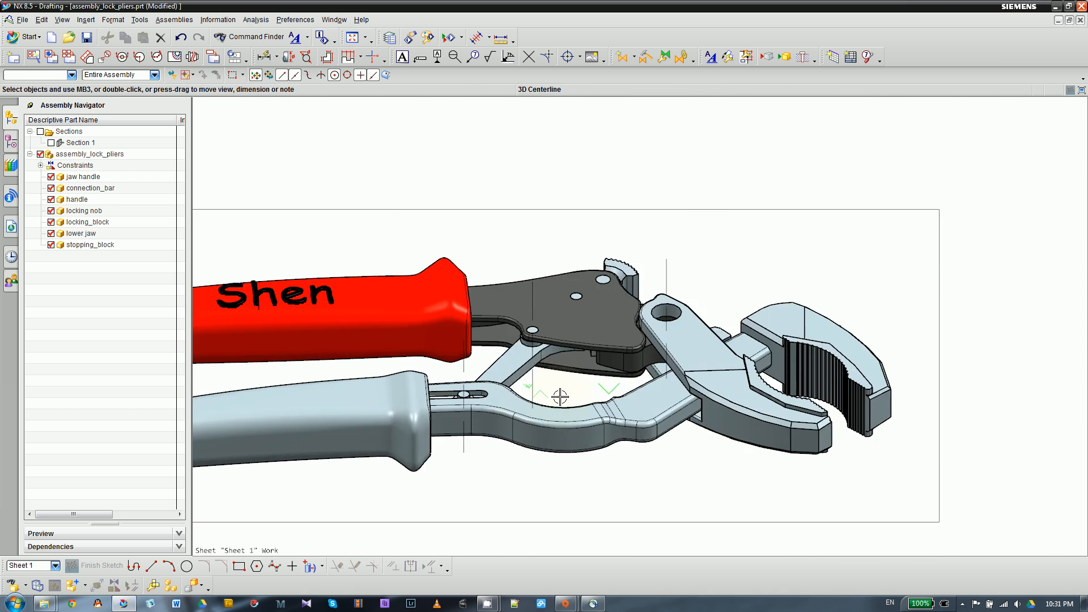
pyautogui.scroll(-6, 559, 393)
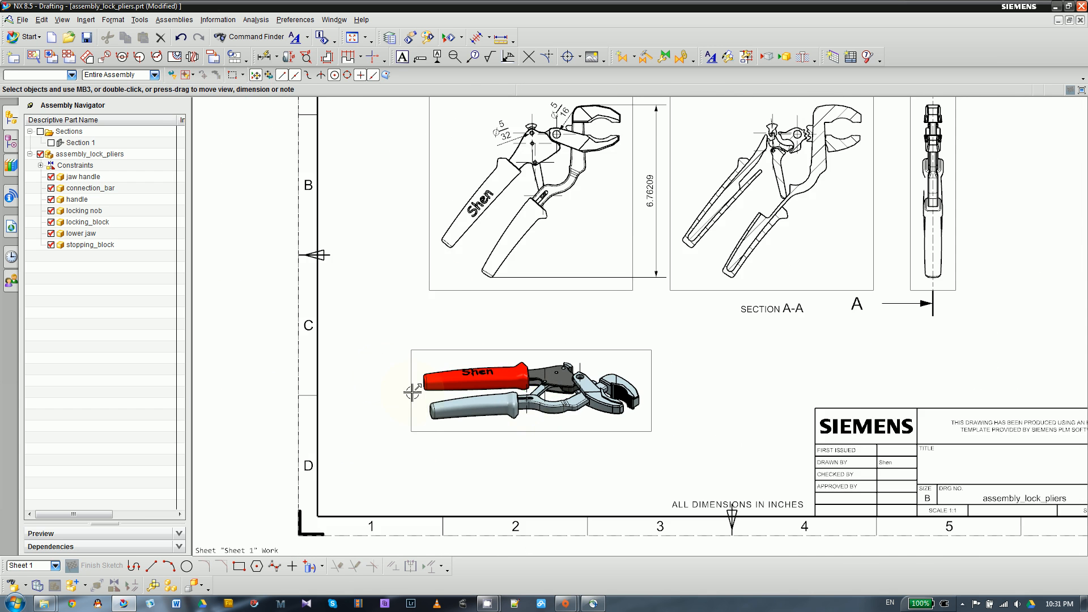
pyautogui.scroll(-2, 384, 374)
pyautogui.scroll(2, 708, 415)
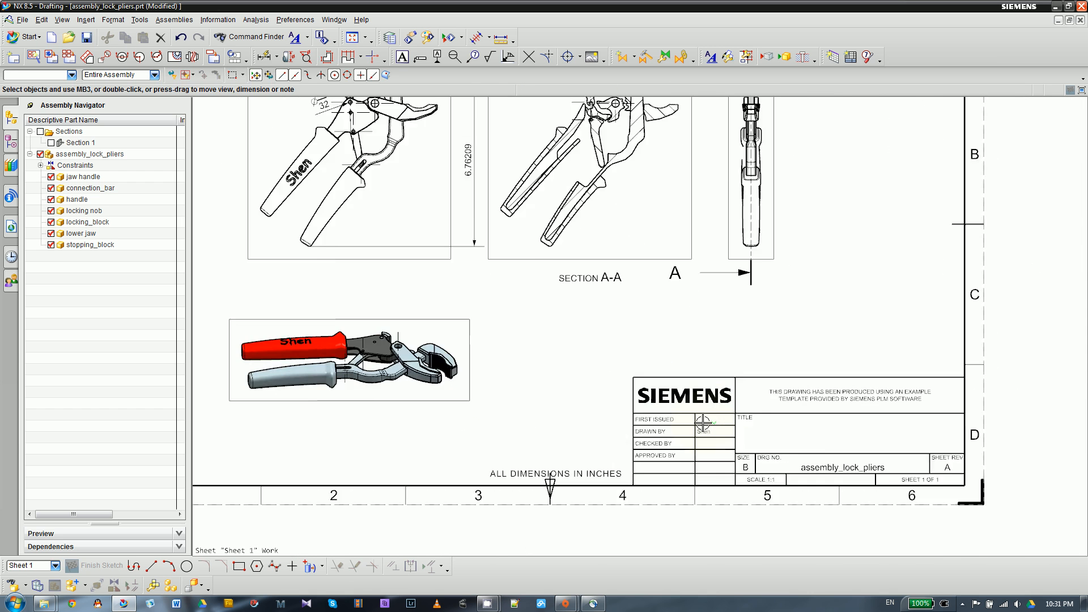
pyautogui.scroll(-1, 518, 440)
pyautogui.scroll(-1, 628, 378)
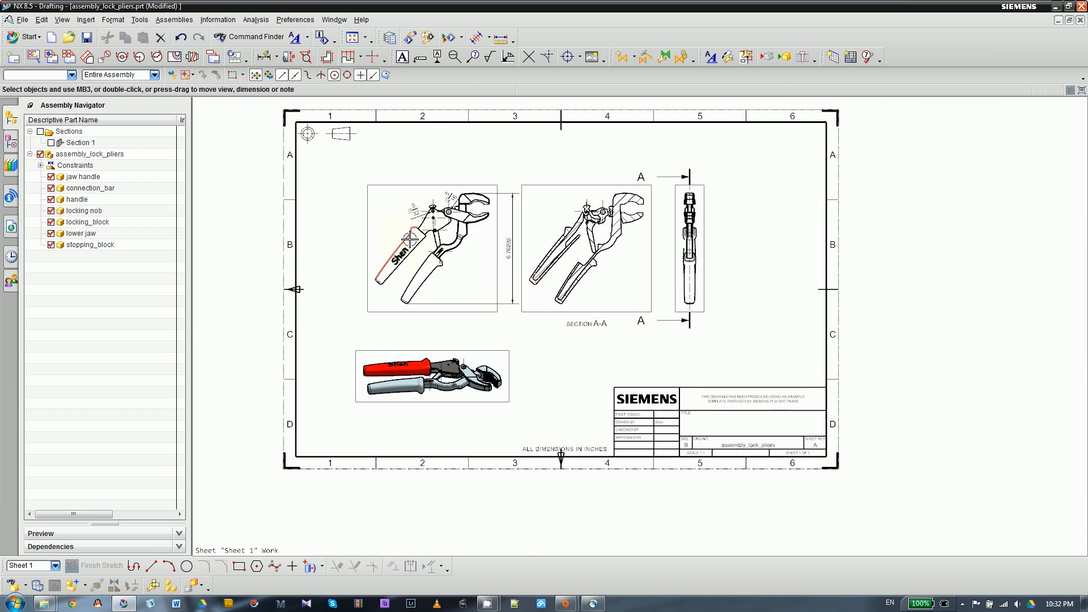
pyautogui.scroll(3, 409, 238)
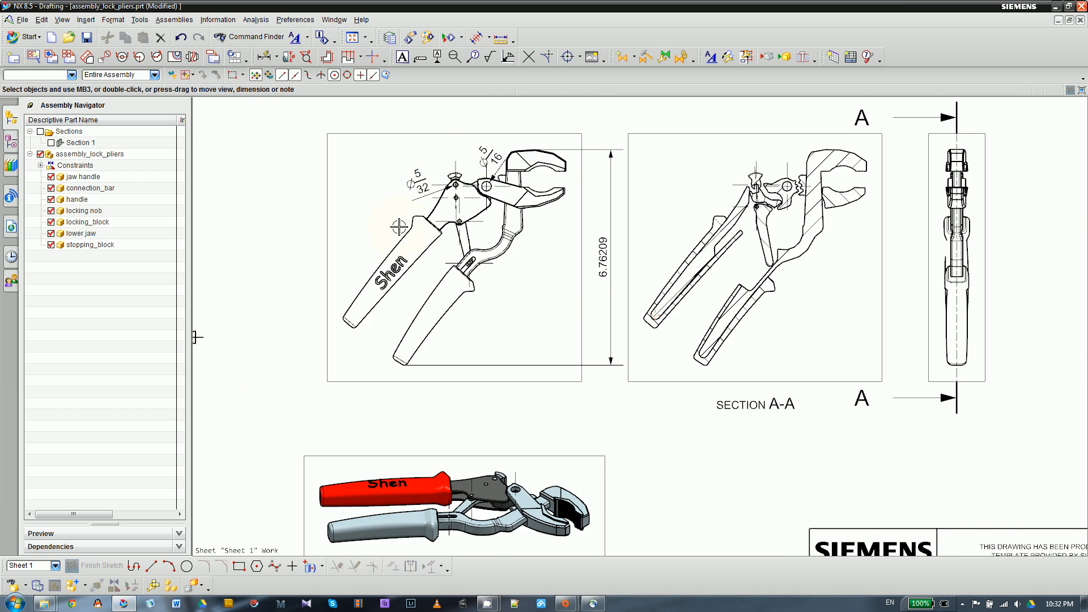
# - Move the vertical overall height dimension slightly closer to the top view of the pliers
pyautogui.scroll(-1, 399, 227)
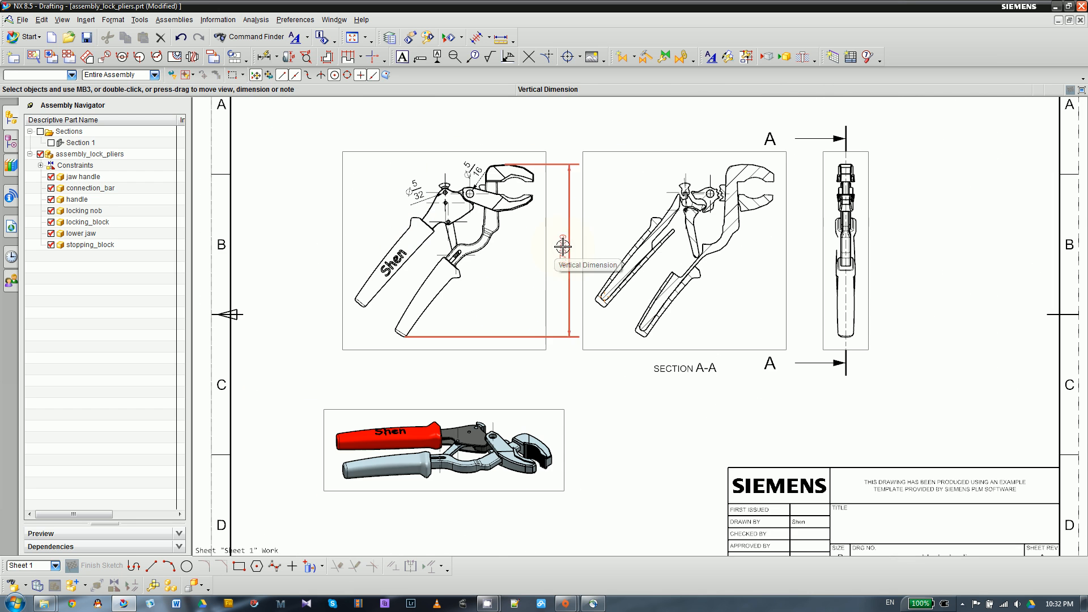
pyautogui.moveTo(559, 244); pyautogui.dragTo(559, 247)
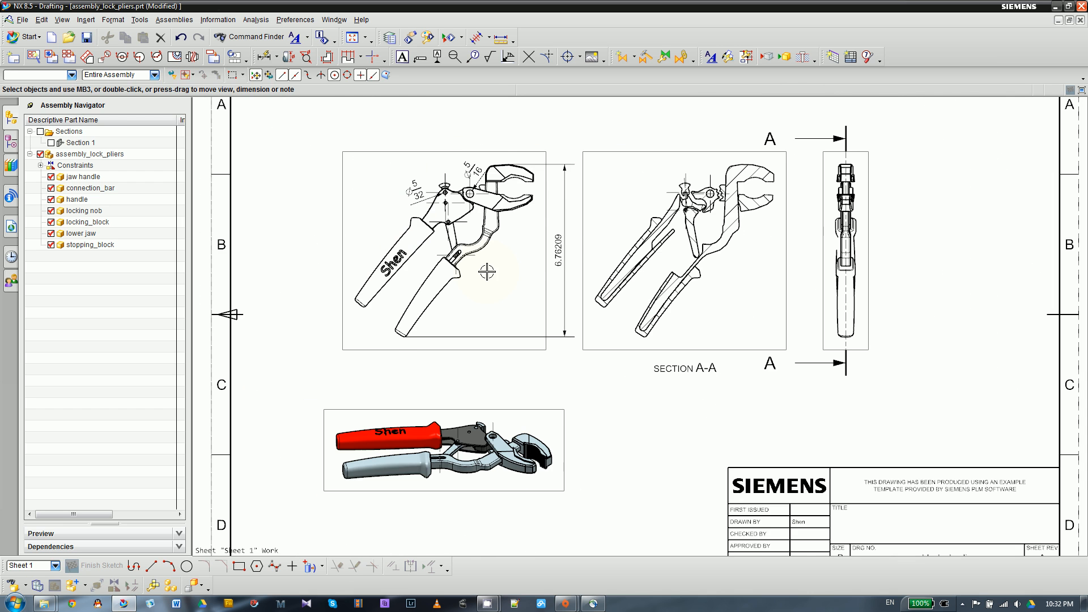
pyautogui.scroll(-3, 453, 255)
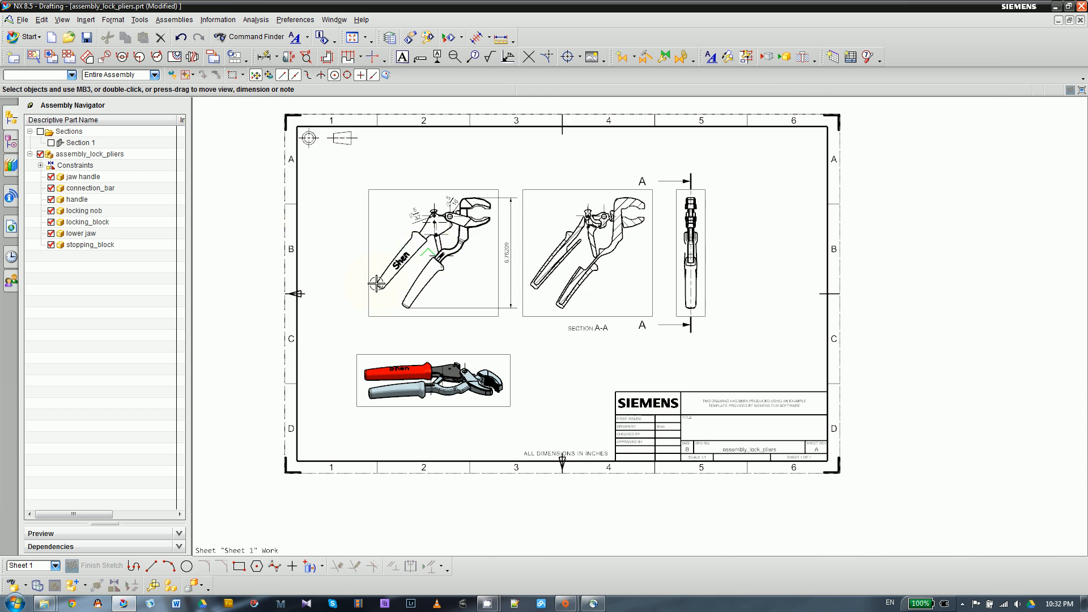